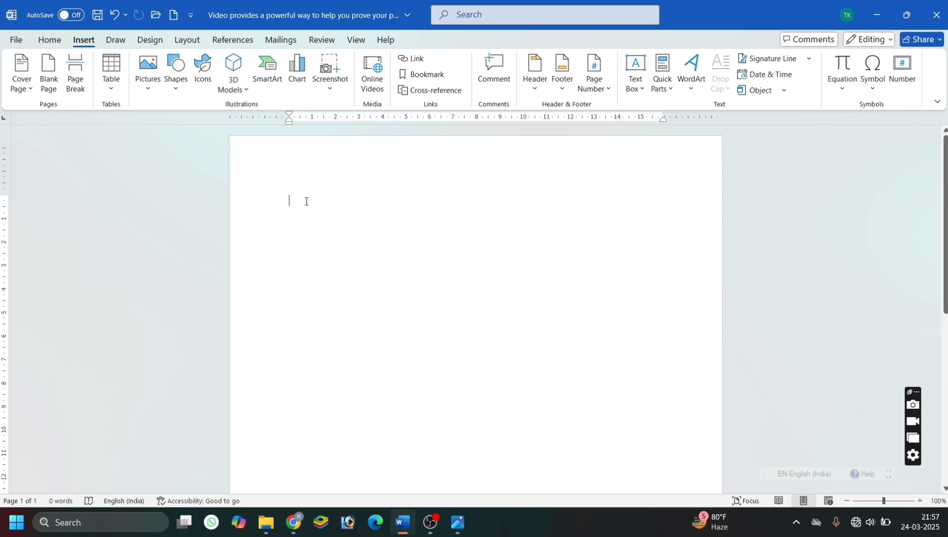
Paste the copied sample paragraphs into the blank document and insert the built-in Filigree cover page.
{"action": "type", "text": "Video provides a powerful way to help you prove your point. When you click Online Video, you can paste in the embed code for the video you want to add. You can also type a keyword to search online for the video that best fits your document. To make your document look professionally produced, Word provides header, footer, cover page, and text box designs that complement each other. For example, you can add a matching cover page, header, and sidebar. Click Insert and then choose the elements you want from the different galleries. Themes and styles also help keep your document coordinated. When you click Design and choose a new Theme, the pictures, charts, and SmartArt graphics change to match your new theme. When you apply styles, your headings change to match the new theme. Save time in Word with new buttons that show up where you need them. To change the way a picture fits in your document, click it and a button for layout options appears next to it. When you work on a table, click where you want to add a row or a column, and then click the plus sign. Reading is easier, too, in the new Reading view. You can collapse parts of the document and focus on the text you want. If you need to stop reading before you reach the end, Word remembers where you left off - even on another device."}
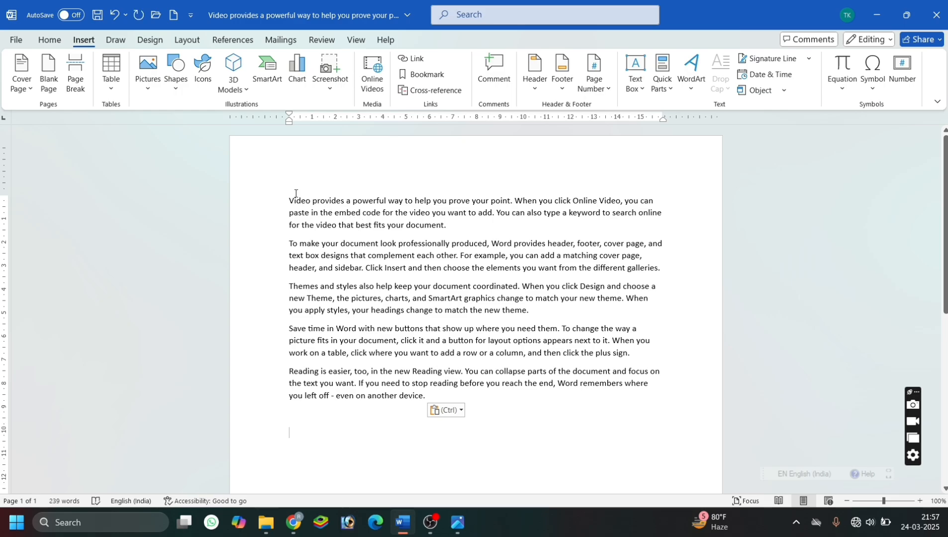
{"action": "left_click", "coordinate": [33, 93]}
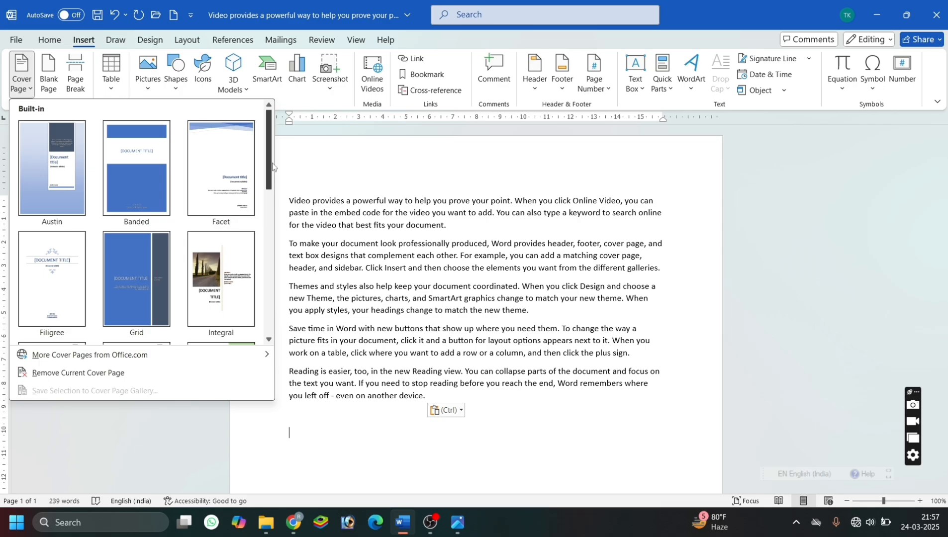
{"action": "left_click_drag", "start_coordinate": [272, 166], "coordinate": [252, 157]}
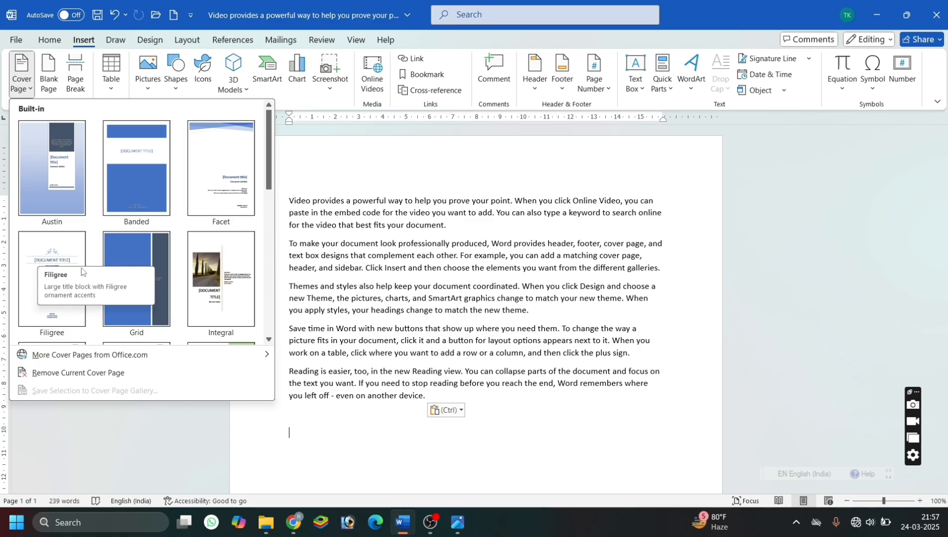
{"action": "left_click", "coordinate": [54, 261]}
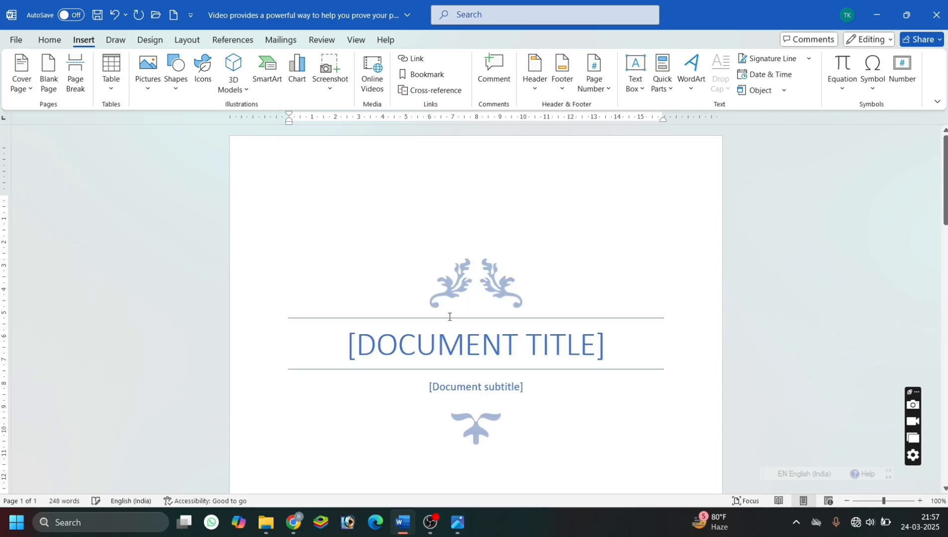
Replace the document title placeholder on the cover page with "COMPUTER".
{"action": "left_click", "coordinate": [458, 327]}
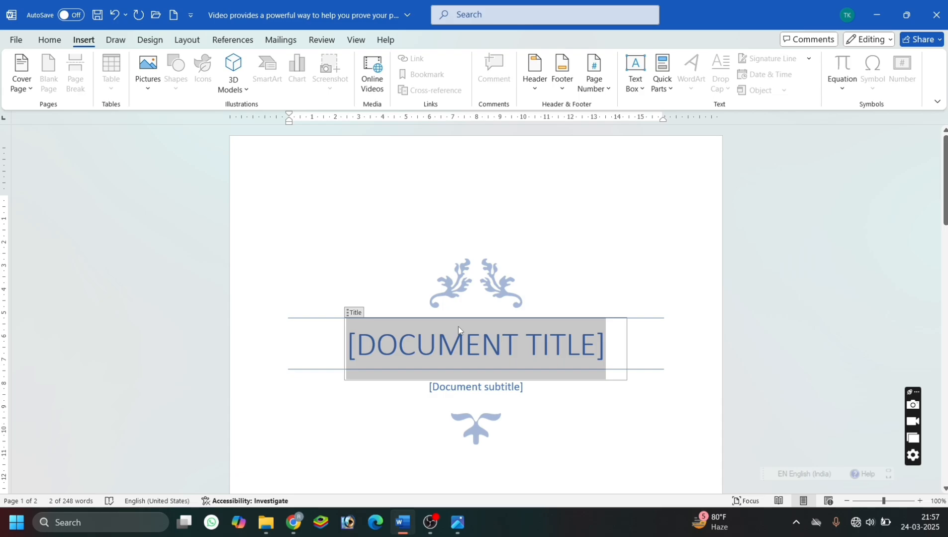
{"action": "type", "text": "COMPUTER"}
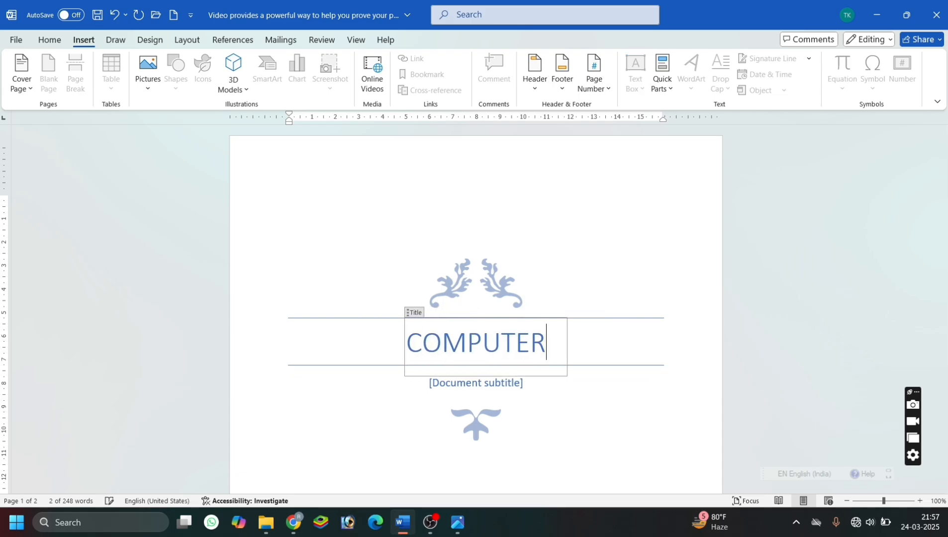
Replace the cover page's document subtitle placeholder with "For Bihar Civil Court, Bank", with a space after the comma.
{"action": "left_click", "coordinate": [474, 389]}
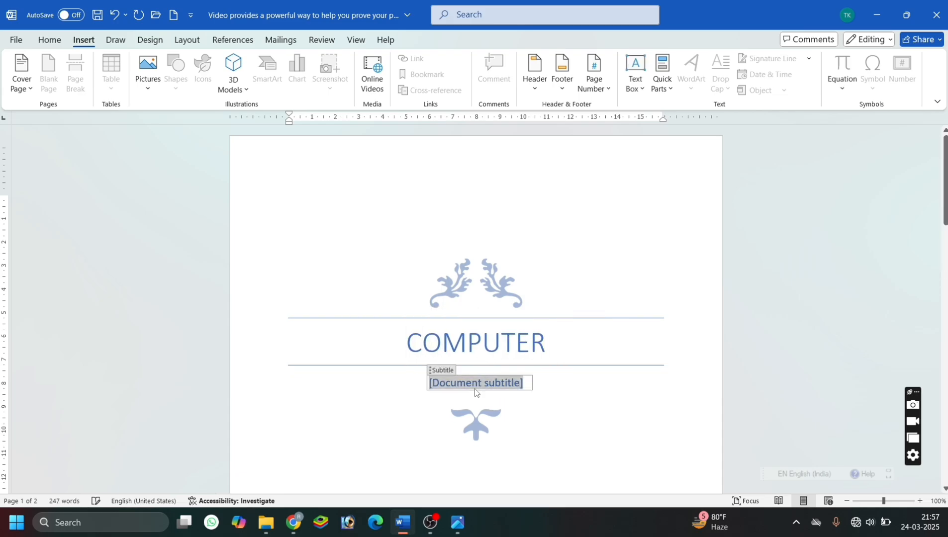
{"action": "type", "text": "For "}
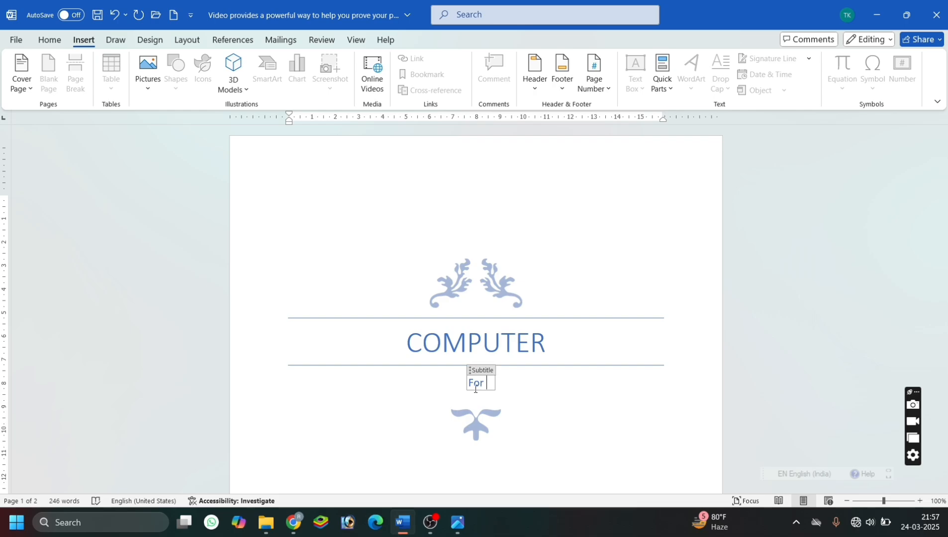
{"action": "type", "text": "B"}
{"action": "key", "text": "BackSpace"}
{"action": "type", "text": "Bihaea"}
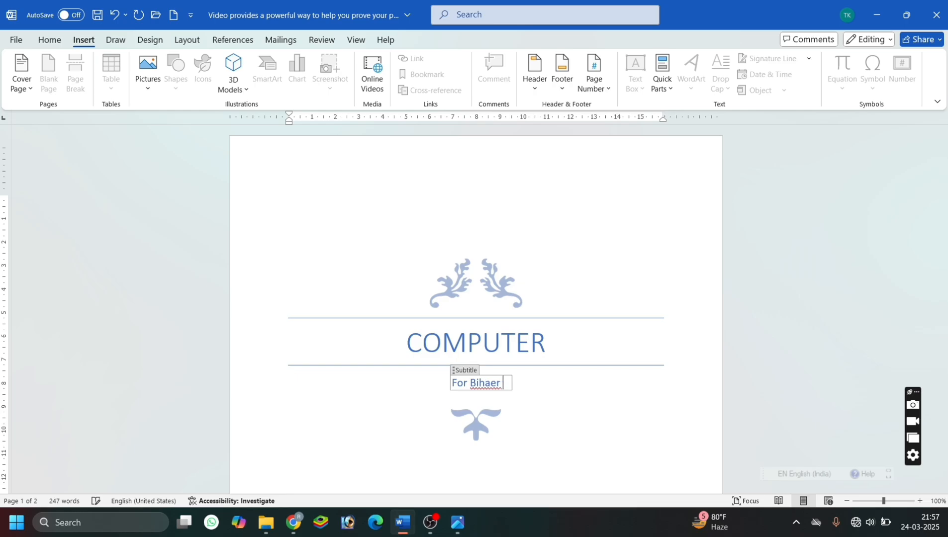
{"action": "key", "text": "BackSpace"}
{"action": "key", "text": "BackSpace"}
{"action": "type", "text": "a"}
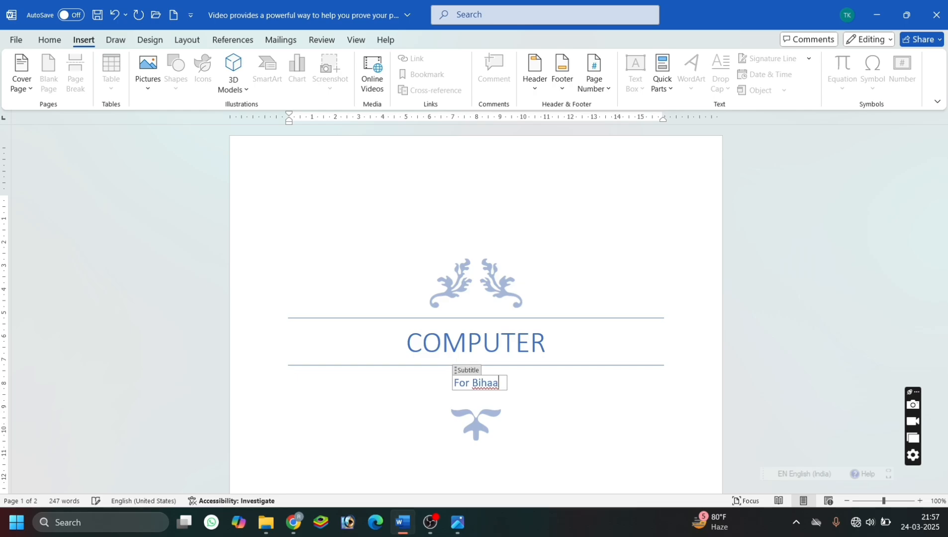
{"action": "key", "text": "BackSpace"}
{"action": "type", "text": "r Civil"}
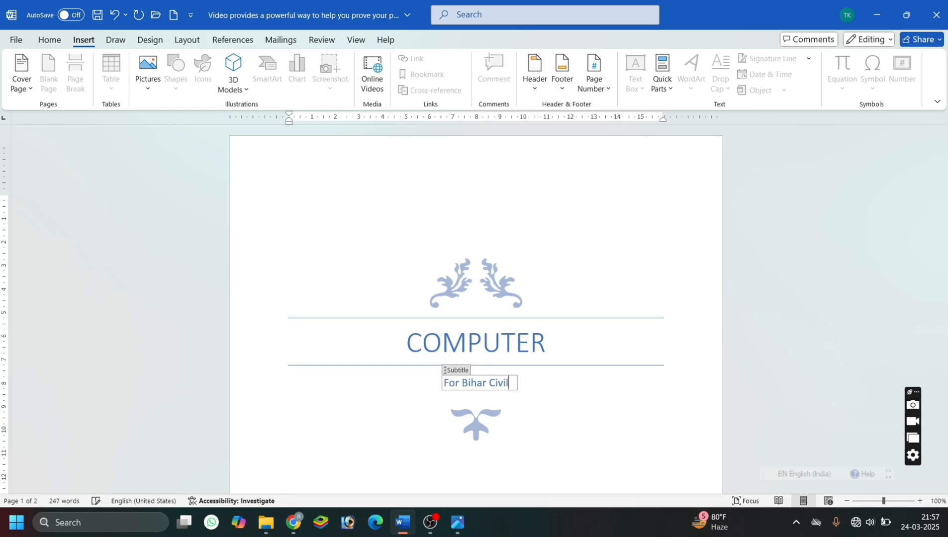
{"action": "type", "text": " Court"}
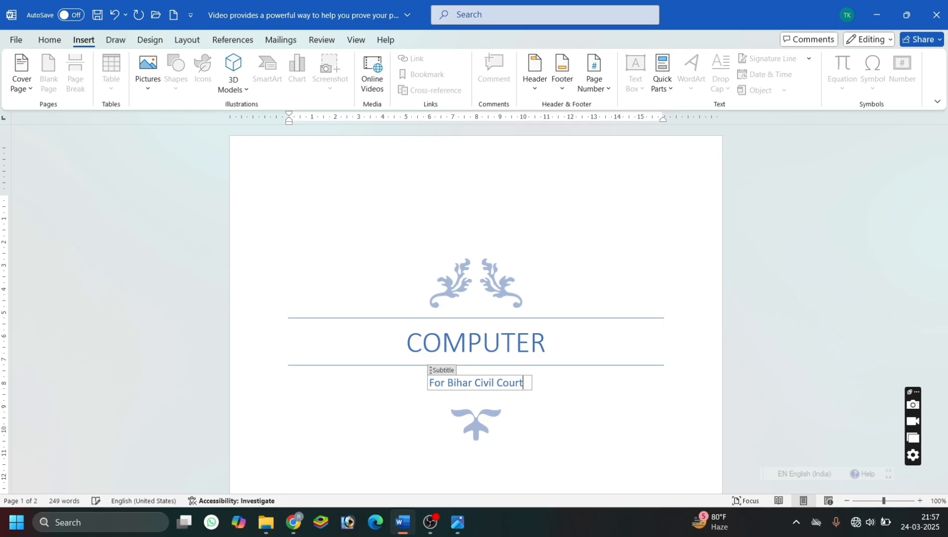
{"action": "type", "text": ",B"}
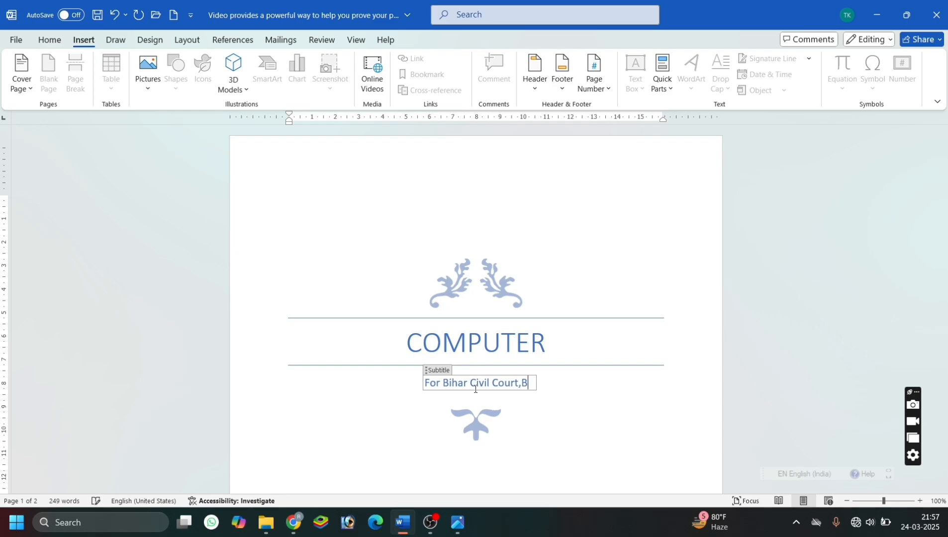
{"action": "type", "text": "ank"}
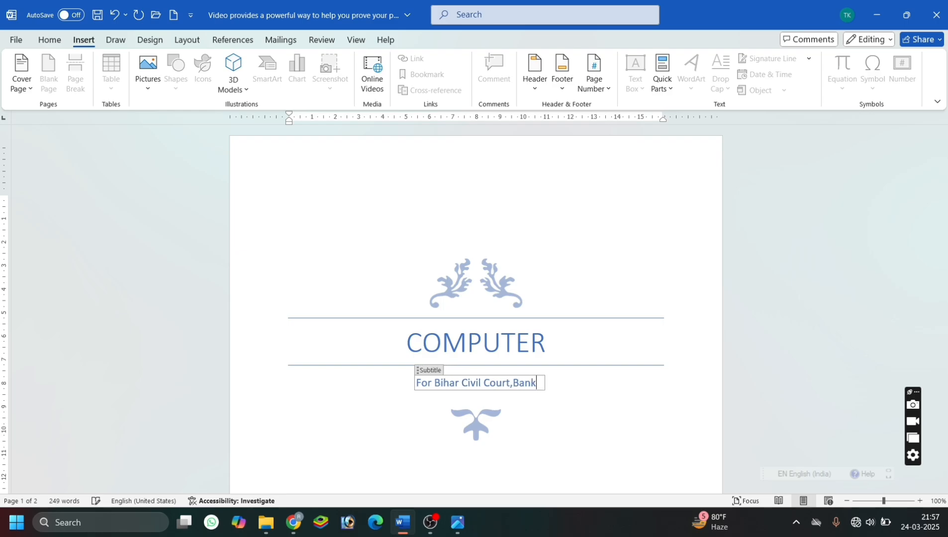
{"action": "left_click", "coordinate": [611, 410]}
{"action": "scroll", "coordinate": [612, 395], "scroll_direction": "down", "scroll_amount": 2}
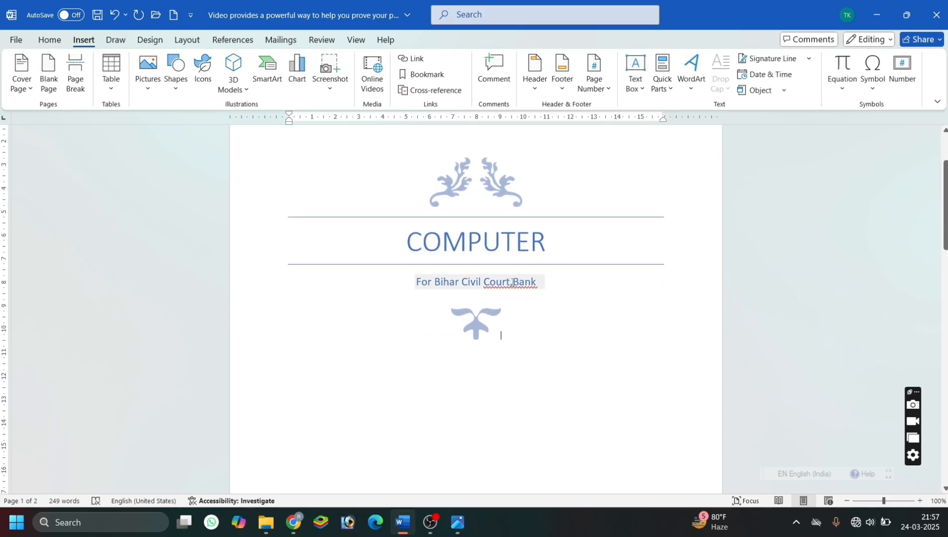
{"action": "left_click", "coordinate": [512, 282]}
{"action": "left_click", "coordinate": [536, 334]}
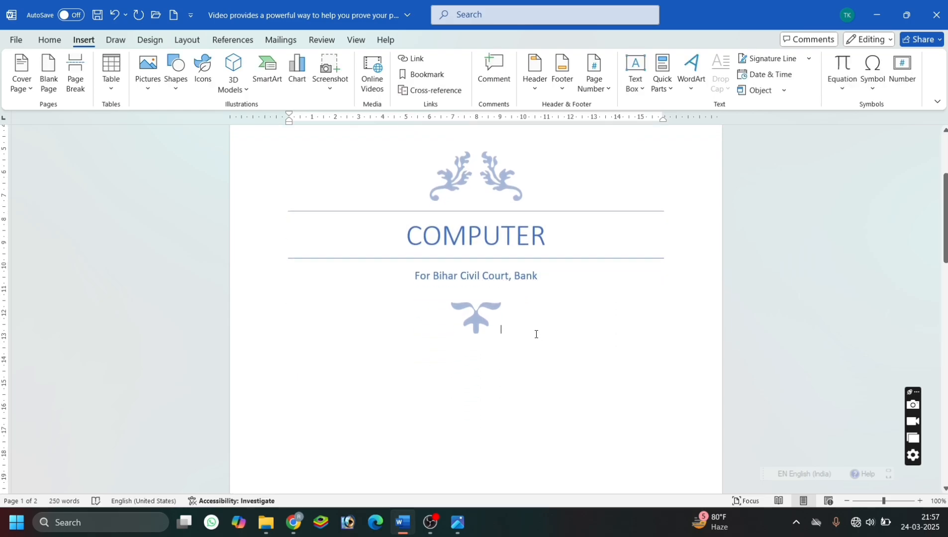
Enter 2025 in the date placeholder near the bottom of the cover page.
{"action": "scroll", "coordinate": [536, 334], "scroll_direction": "down", "scroll_amount": 7}
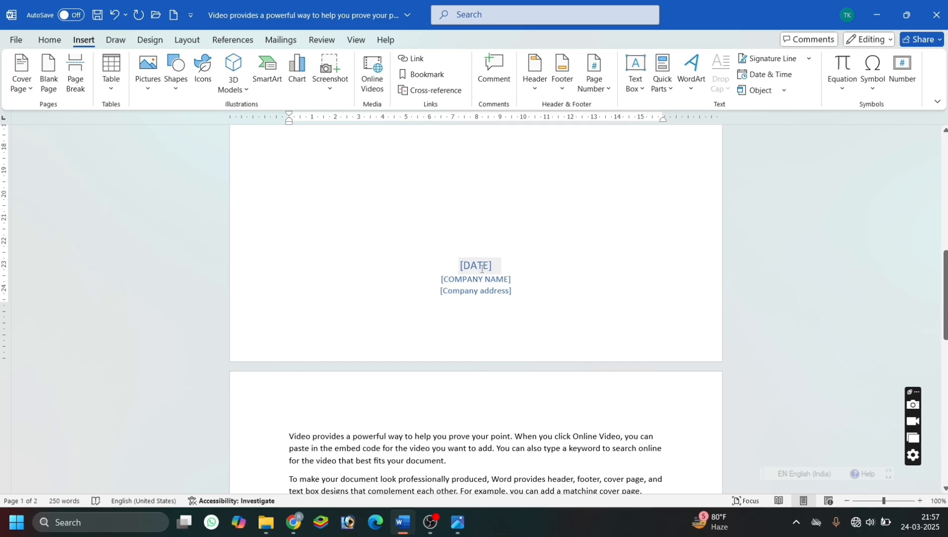
{"action": "left_click", "coordinate": [481, 268]}
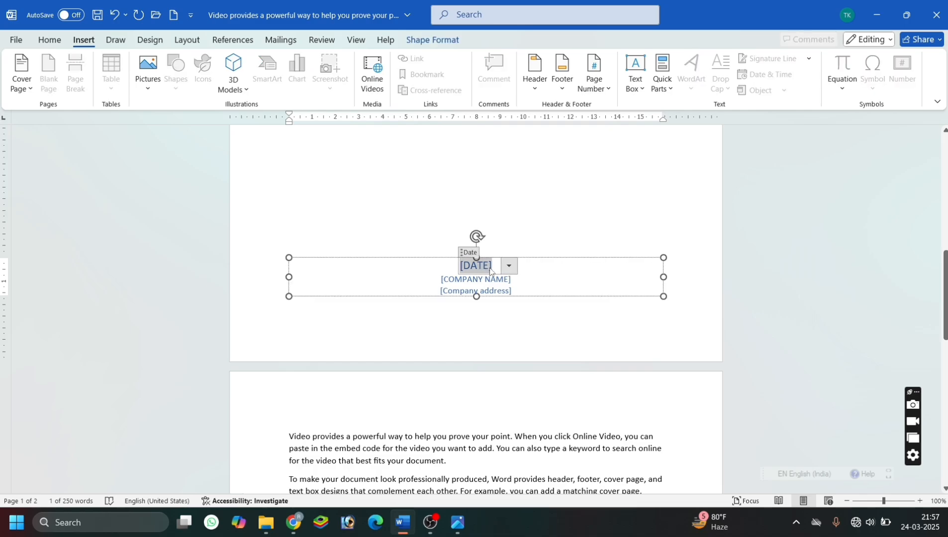
{"action": "type", "text": "2025"}
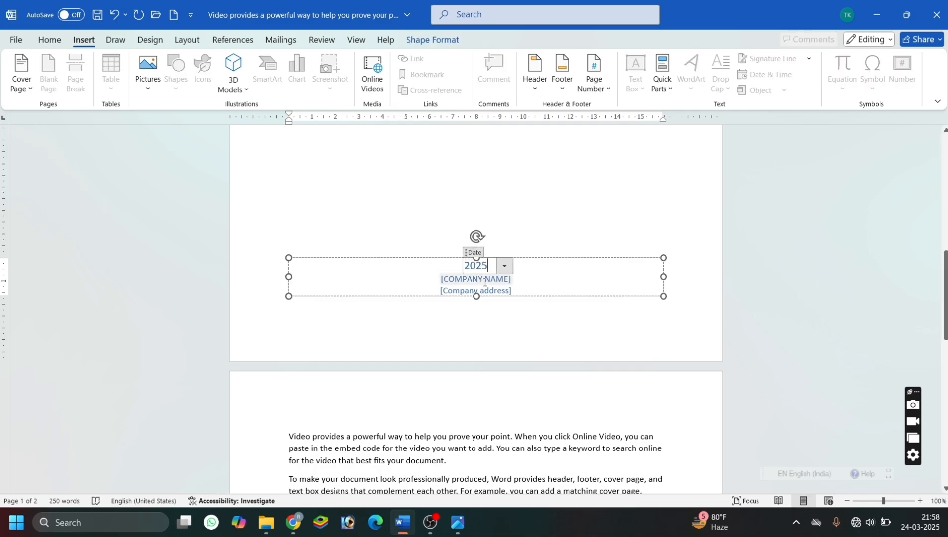
{"action": "left_click", "coordinate": [485, 280]}
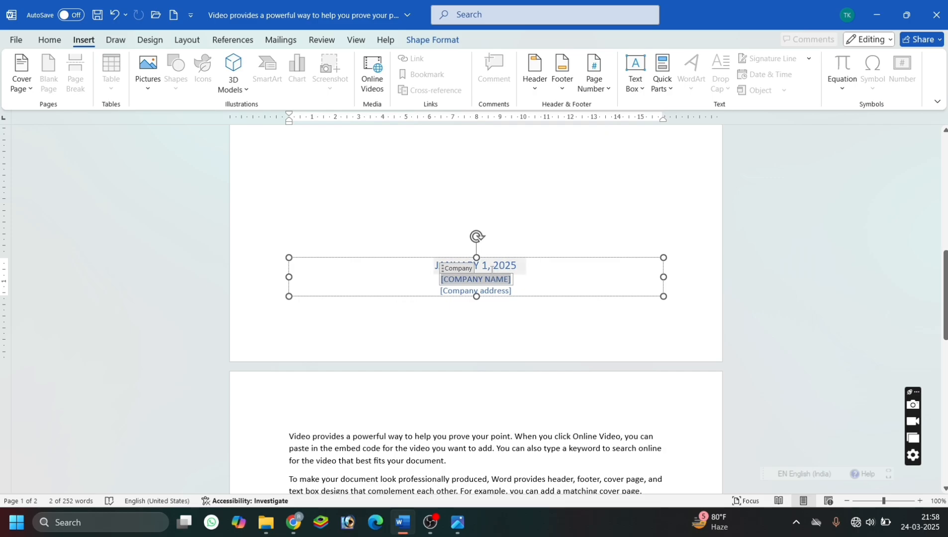
Undo the last change to the cover page date and re-enter it as just 2025.
{"action": "left_click", "coordinate": [488, 268]}
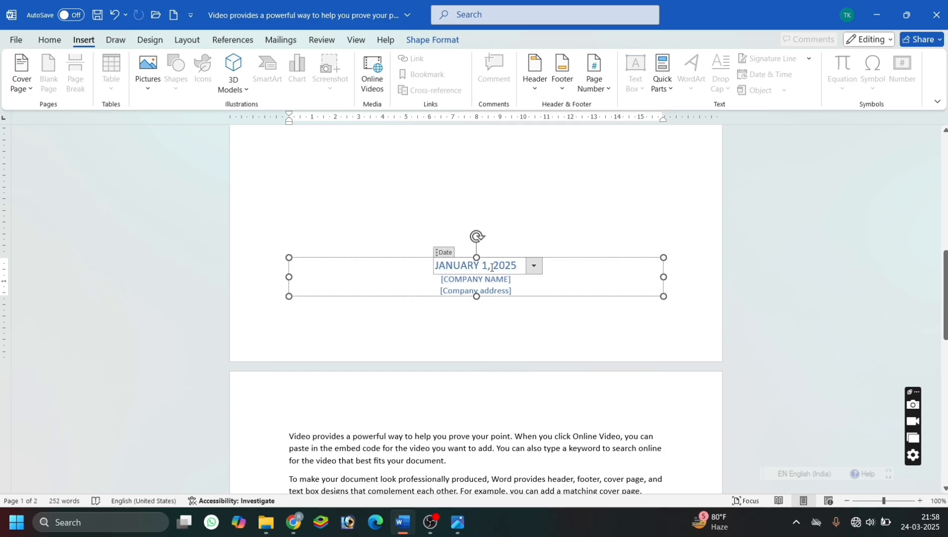
{"action": "key", "text": "ctrl+z"}
{"action": "type", "text": "0"}
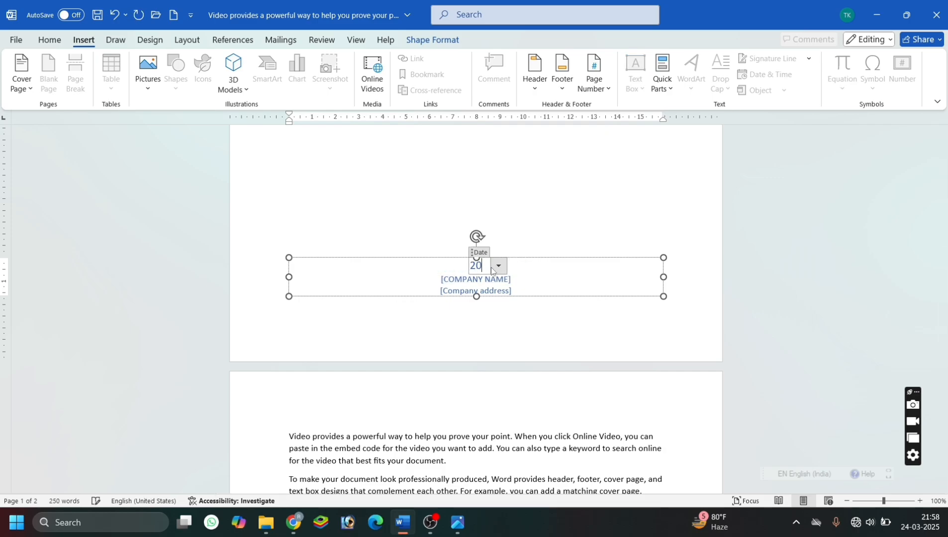
{"action": "type", "text": "25"}
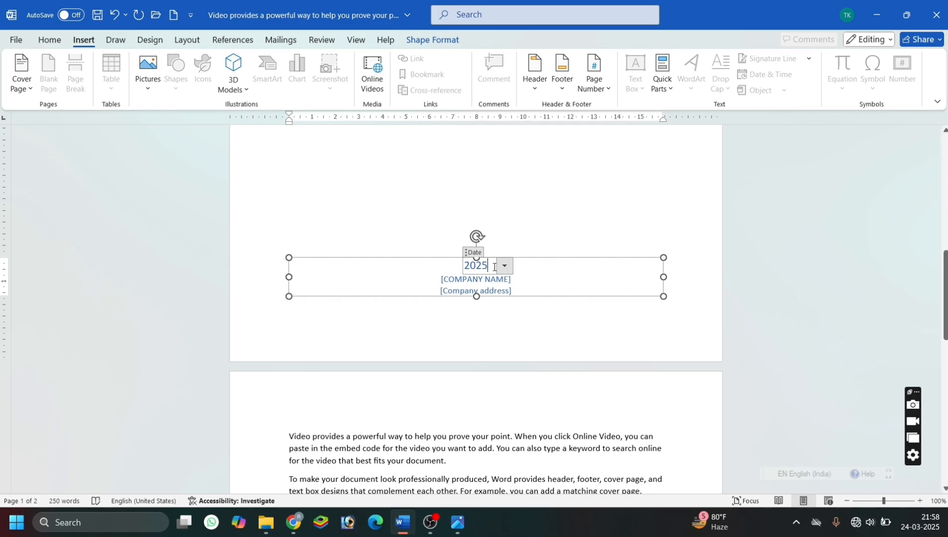
{"action": "left_click", "coordinate": [505, 267]}
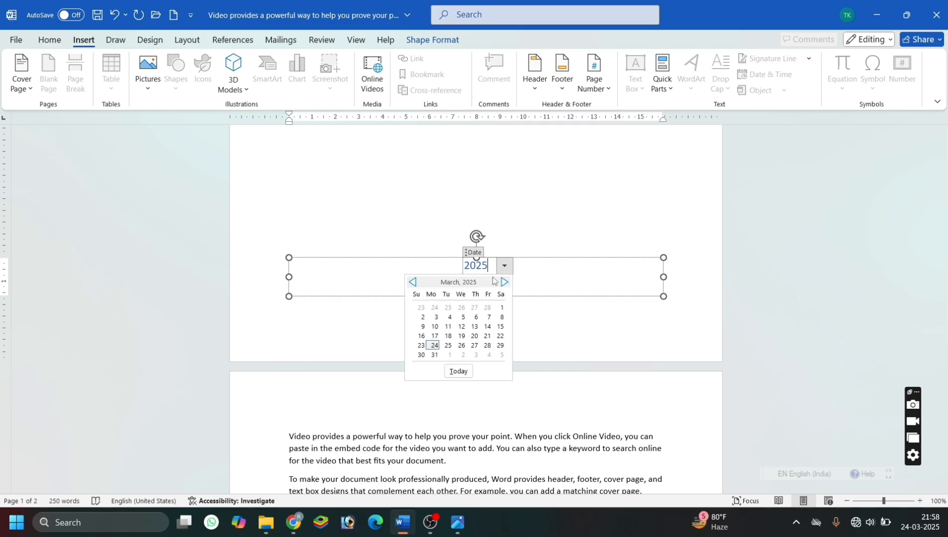
{"action": "left_click", "coordinate": [543, 276]}
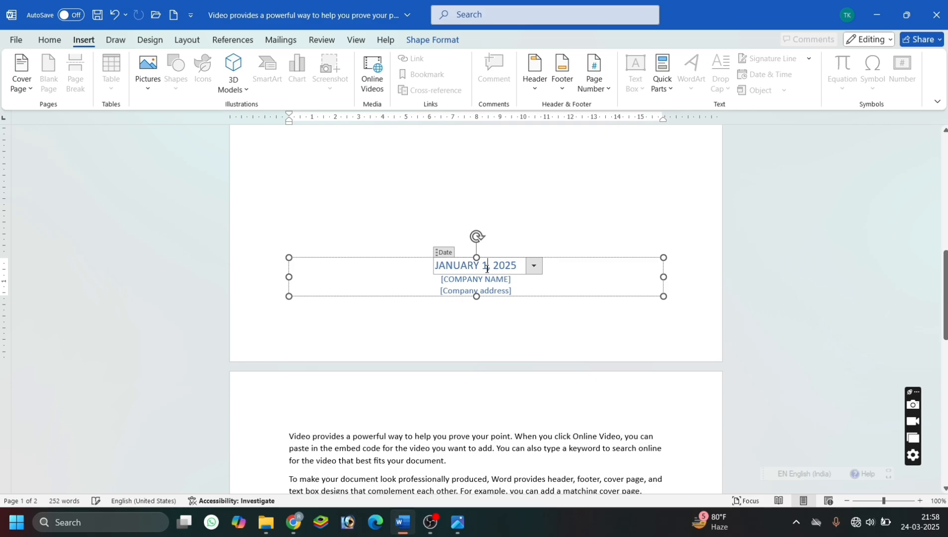
Edit the day and month of the cover page date so that it reads "MAY 24, 2025".
{"action": "key", "text": "BackSpace"}
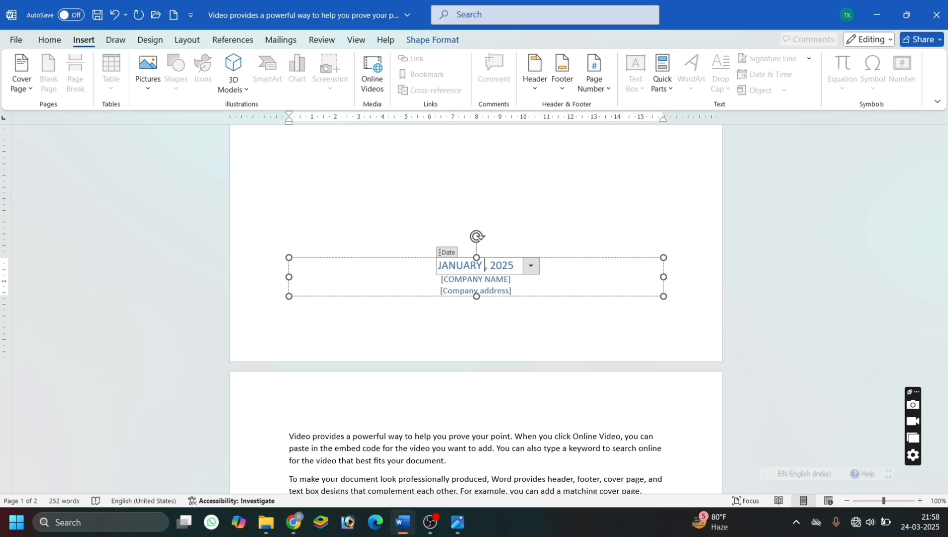
{"action": "type", "text": "24"}
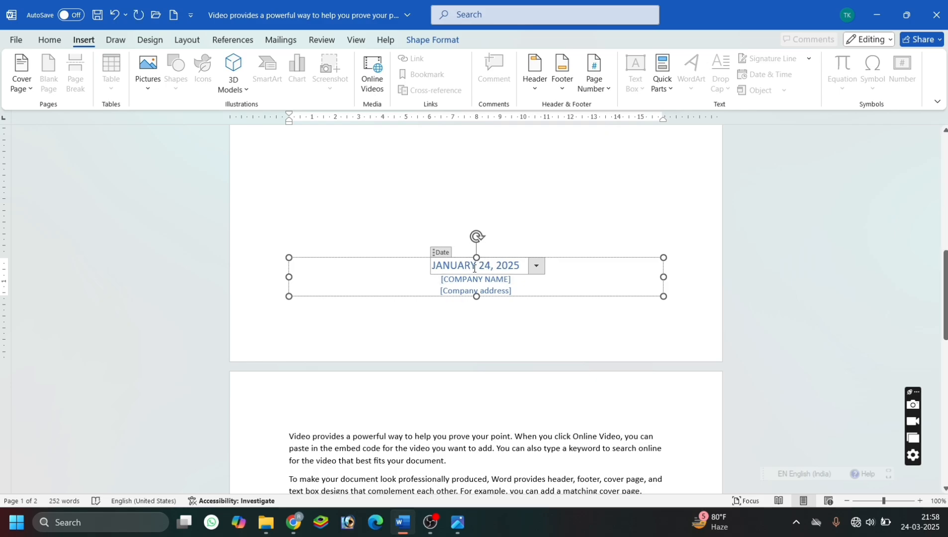
{"action": "key", "text": "BackSpace"}
{"action": "key", "text": "BackSpace"}
{"action": "key", "text": "BackSpace"}
{"action": "key", "text": "BackSpace"}
{"action": "key", "text": "BackSpace"}
{"action": "key", "text": "BackSpace"}
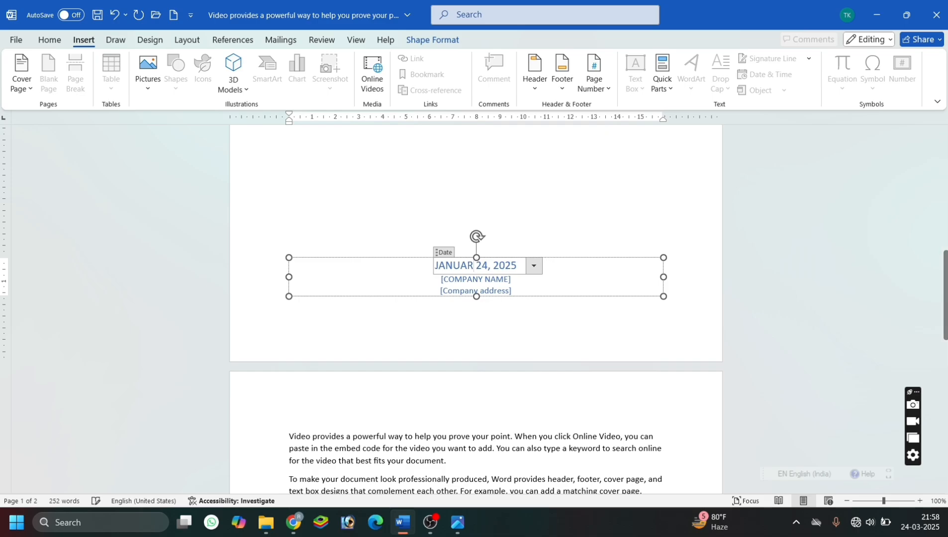
{"action": "key", "text": "BackSpace"}
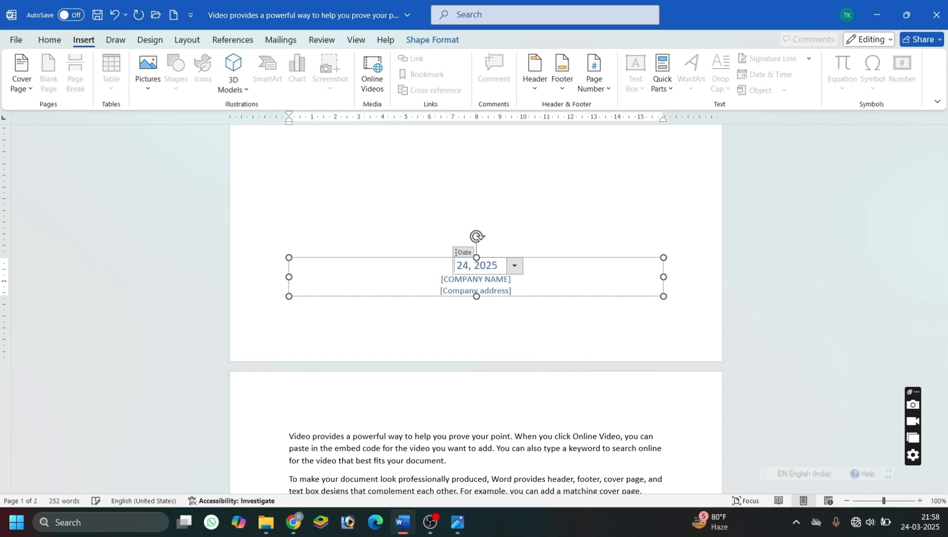
{"action": "type", "text": "MAY"}
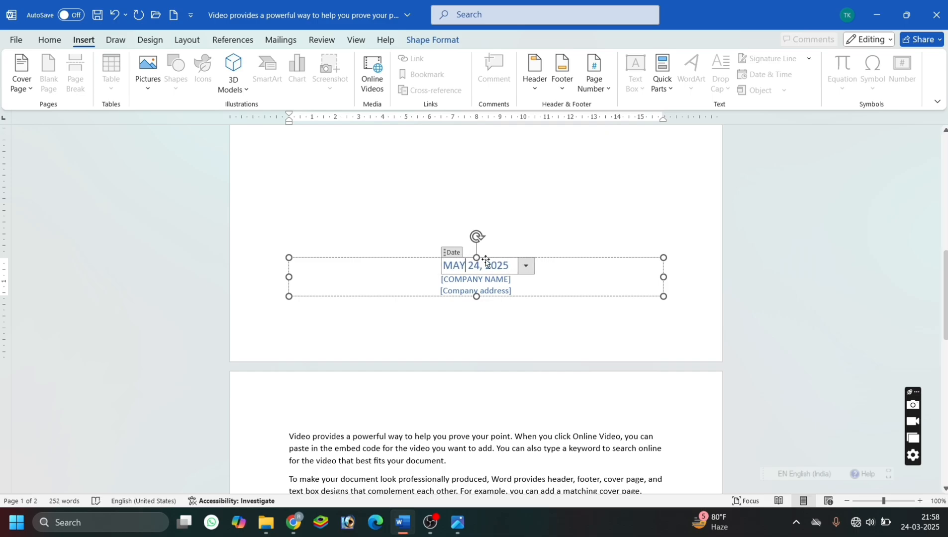
Replace the company name placeholder below the cover page date with "MICROSOFT OFFICE".
{"action": "left_click", "coordinate": [490, 281]}
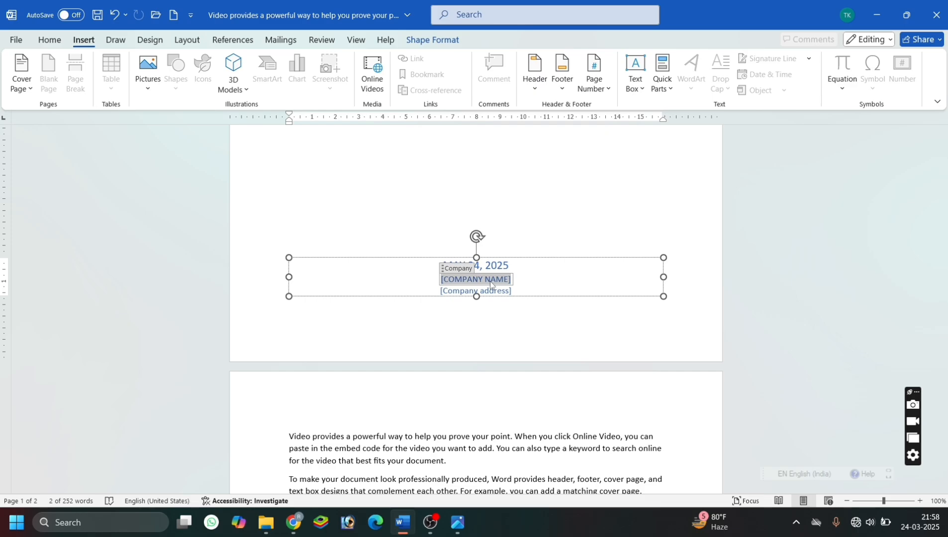
{"action": "type", "text": "MIRXC"}
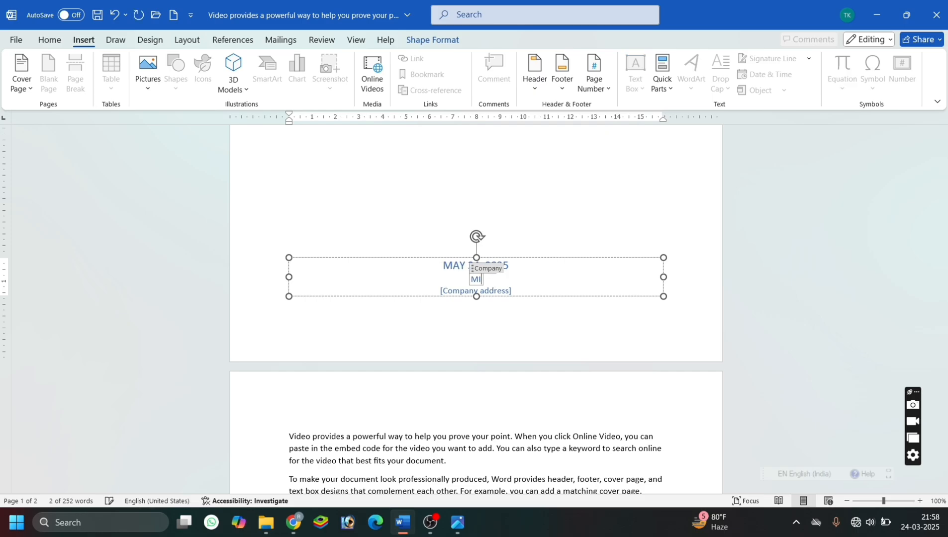
{"action": "key", "text": "BackSpace"}
{"action": "key", "text": "BackSpace"}
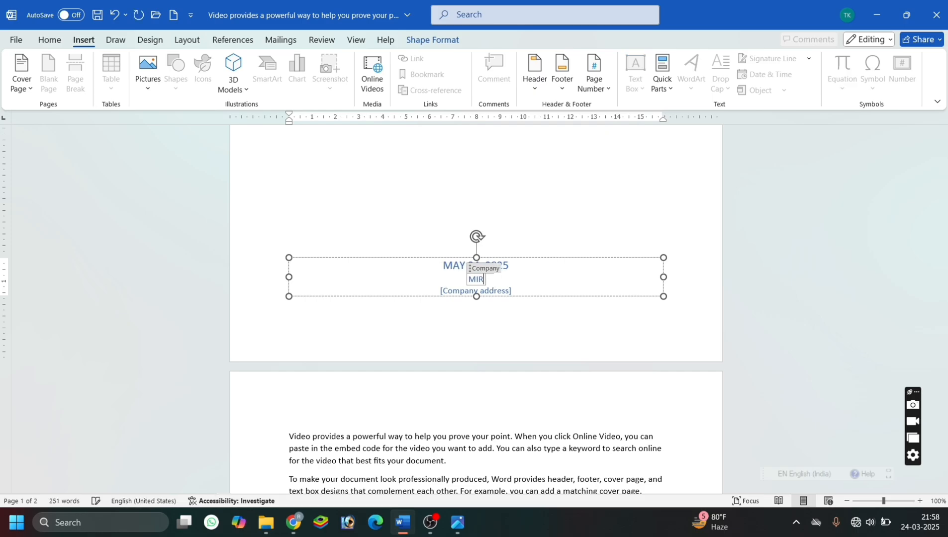
{"action": "type", "text": "CO"}
{"action": "key", "text": "BackSpace"}
{"action": "key", "text": "BackSpace"}
{"action": "key", "text": "BackSpace"}
{"action": "type", "text": "CROSOFT "}
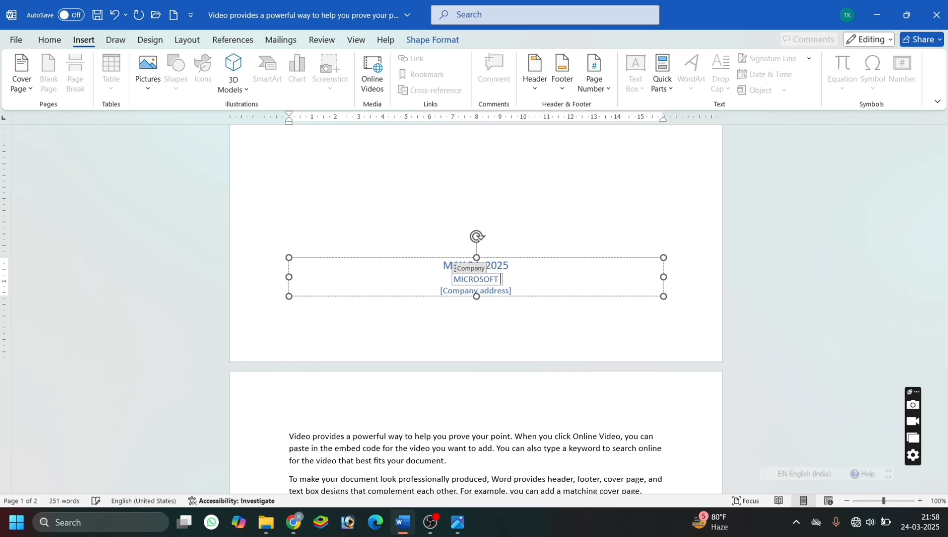
{"action": "type", "text": "OFFICE"}
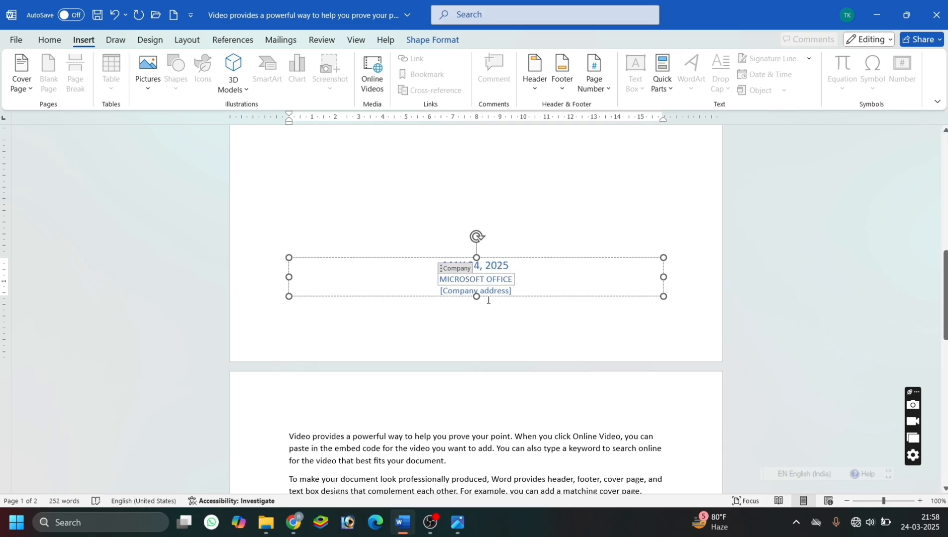
Replace the company address placeholder below the company name with the company's city, and check both pages of the document.
{"action": "left_click", "coordinate": [490, 292]}
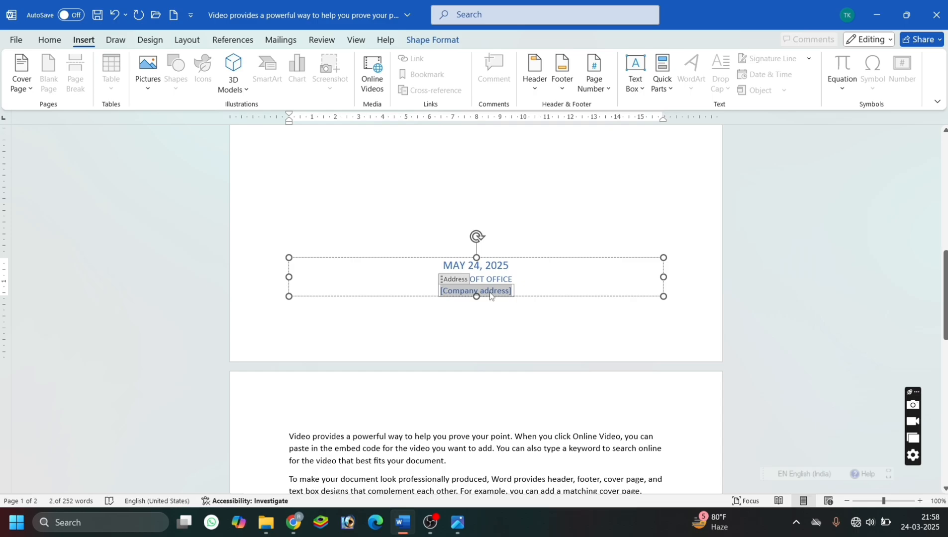
{"action": "type", "text": "Patna"}
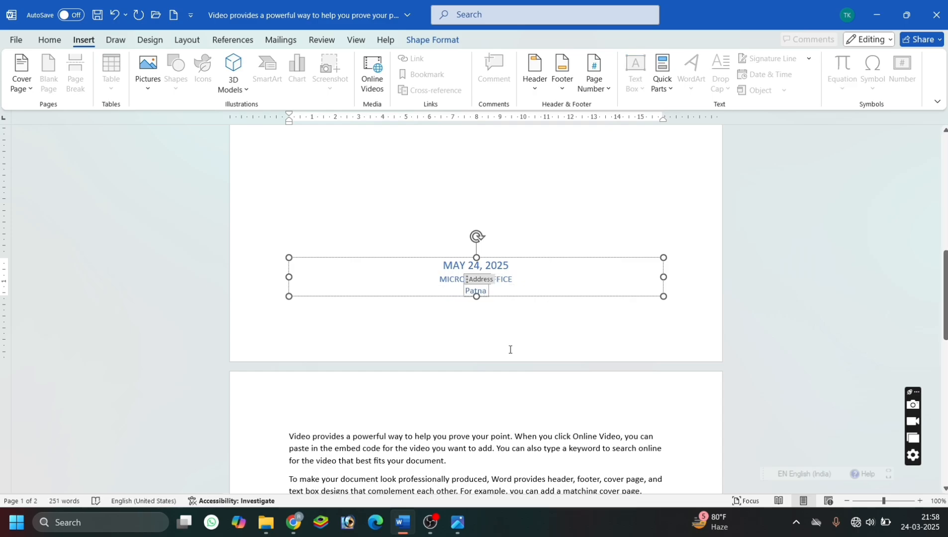
{"action": "left_click", "coordinate": [510, 350]}
{"action": "scroll", "coordinate": [509, 349], "scroll_direction": "down", "scroll_amount": 9, "text": "ctrl"}
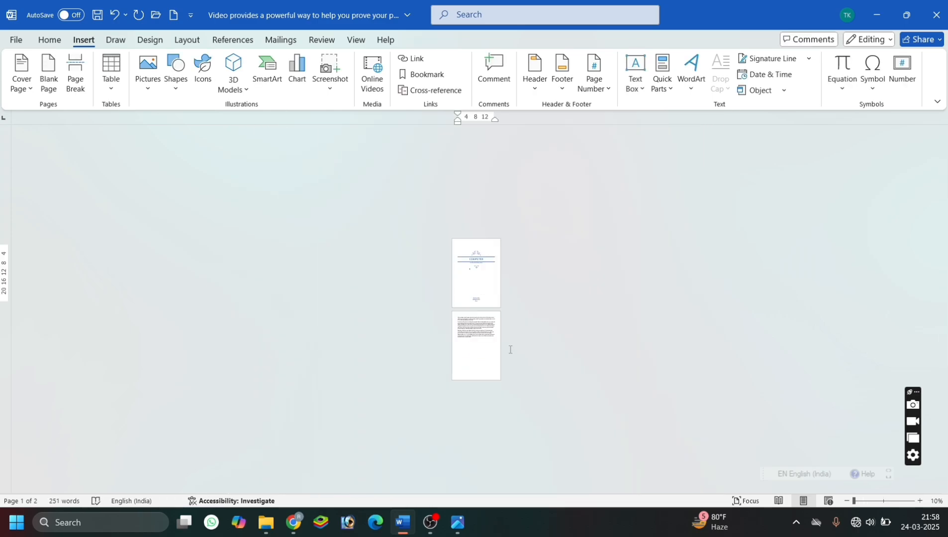
{"action": "scroll", "coordinate": [510, 349], "scroll_direction": "up", "scroll_amount": 5, "text": "ctrl"}
{"action": "scroll", "coordinate": [510, 350], "scroll_direction": "down", "scroll_amount": 2, "text": "ctrl"}
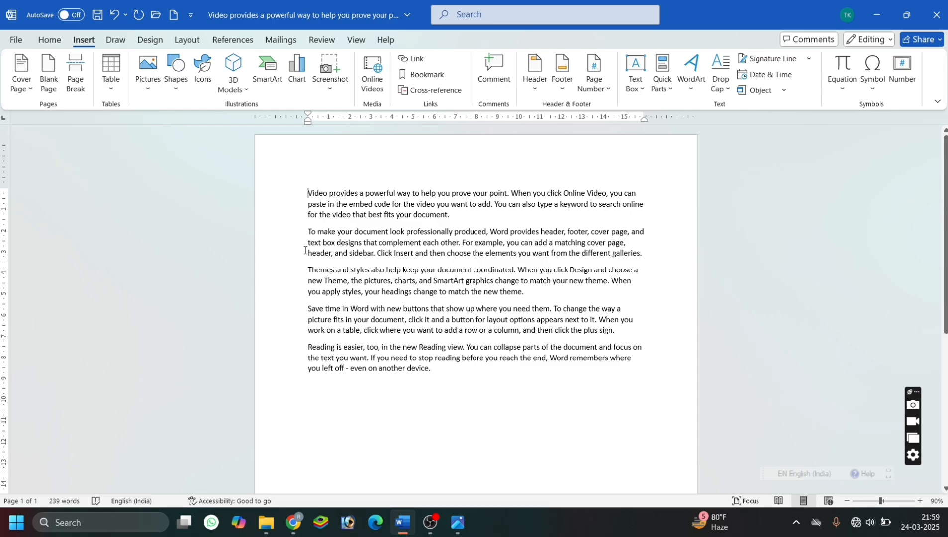
Insert several blank pages ahead of the document's opening paragraph.
{"action": "scroll", "coordinate": [305, 251], "scroll_direction": "down", "scroll_amount": 5}
{"action": "scroll", "coordinate": [307, 250], "scroll_direction": "up", "scroll_amount": 5}
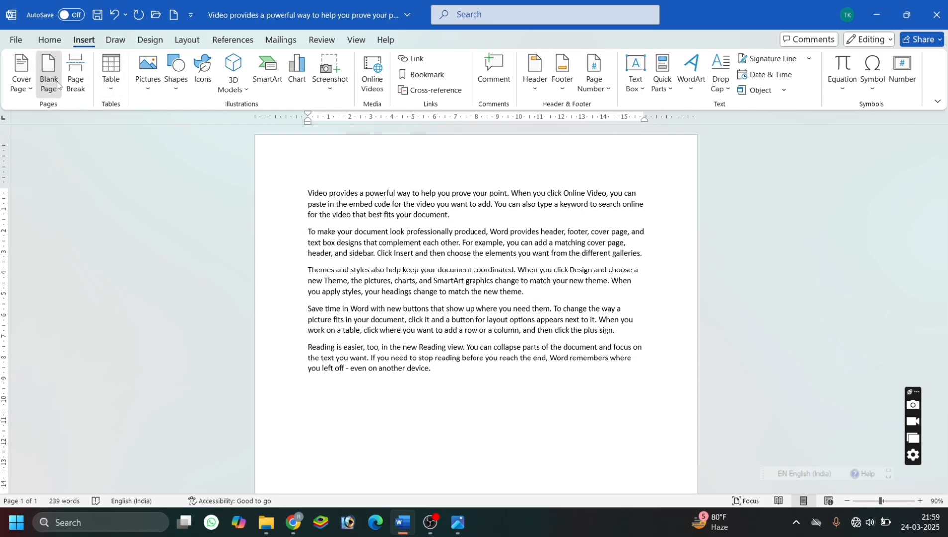
{"action": "left_click", "coordinate": [57, 80]}
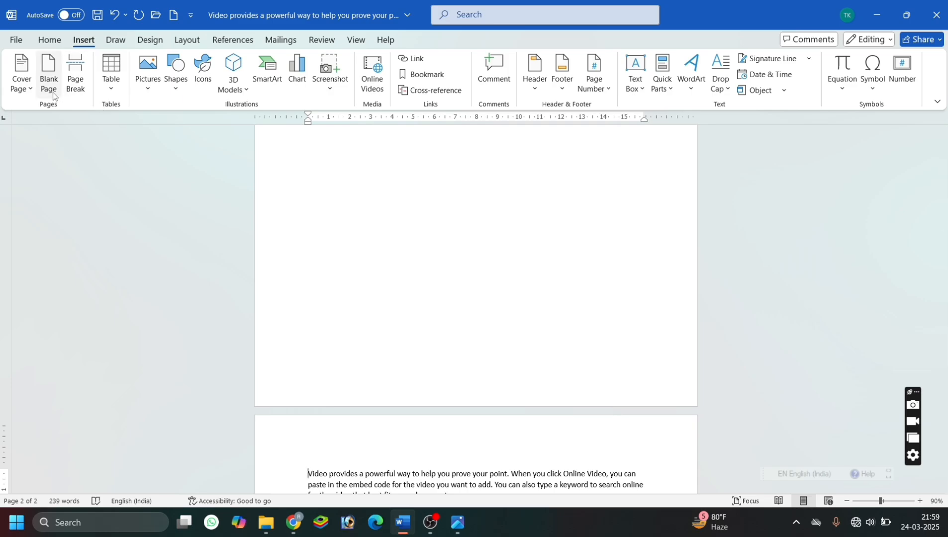
{"action": "left_click", "coordinate": [53, 95]}
{"action": "scroll", "coordinate": [395, 243], "scroll_direction": "up", "scroll_amount": 6}
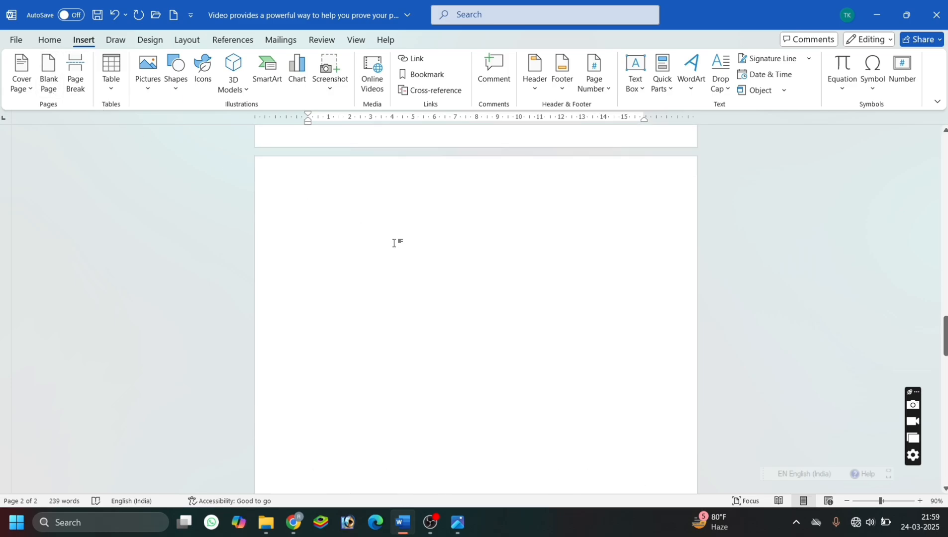
{"action": "scroll", "coordinate": [394, 243], "scroll_direction": "up", "scroll_amount": 10}
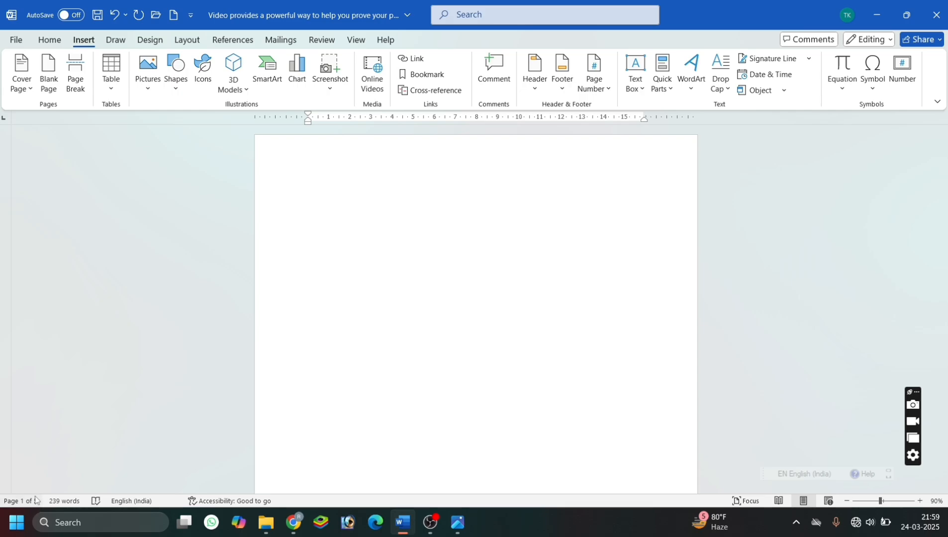
Examine the inserted blank pages from the first page through to the text on the last page.
{"action": "left_click", "coordinate": [381, 357]}
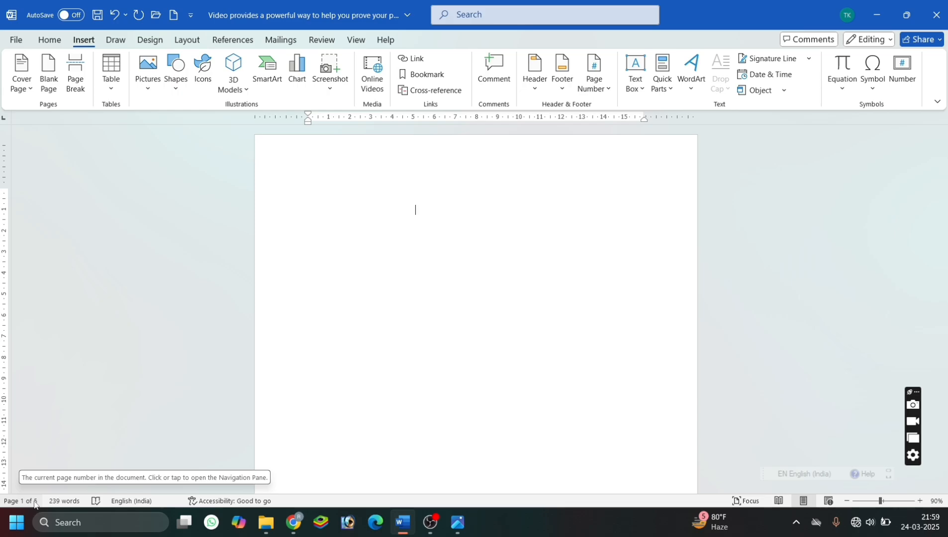
{"action": "scroll", "coordinate": [378, 324], "scroll_direction": "down", "scroll_amount": 3}
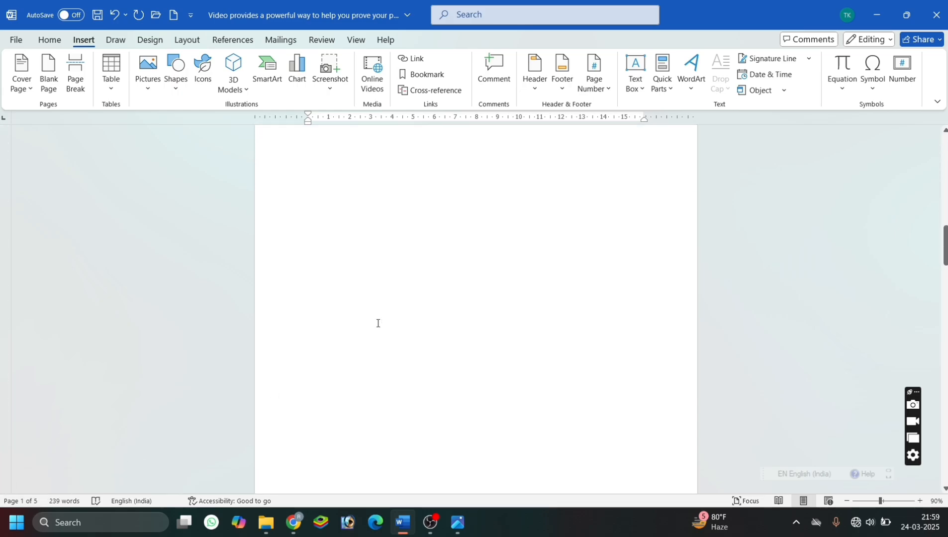
{"action": "scroll", "coordinate": [378, 323], "scroll_direction": "down", "scroll_amount": 10}
{"action": "scroll", "coordinate": [378, 324], "scroll_direction": "down", "scroll_amount": 15}
{"action": "left_click", "coordinate": [368, 358]}
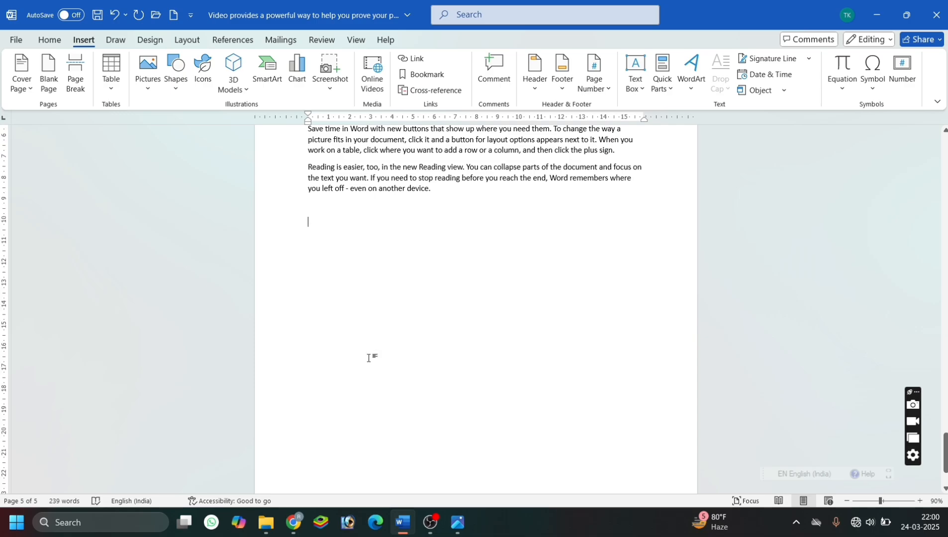
Delete the blank pages in front of the opening paragraph so that the text starts on the first page.
{"action": "scroll", "coordinate": [368, 358], "scroll_direction": "up", "scroll_amount": 8}
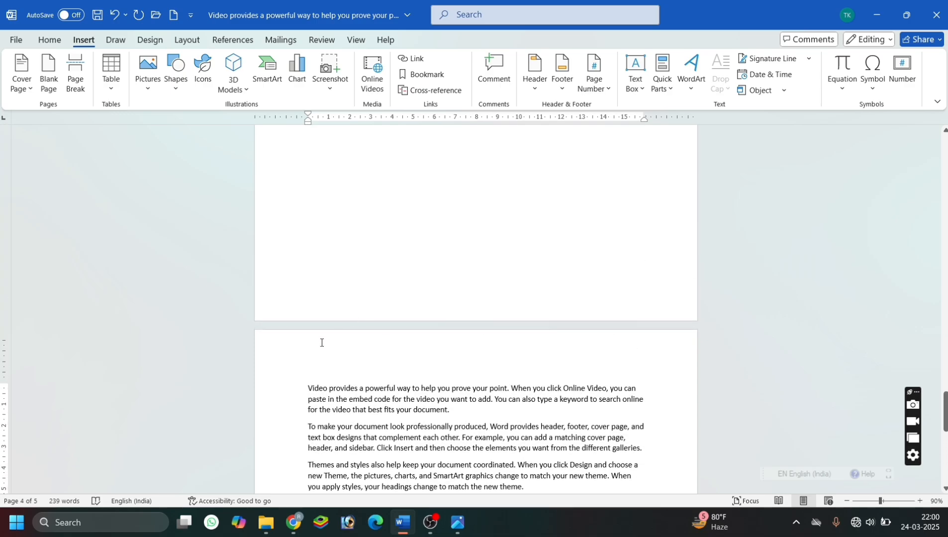
{"action": "scroll", "coordinate": [281, 200], "scroll_direction": "up", "scroll_amount": 10}
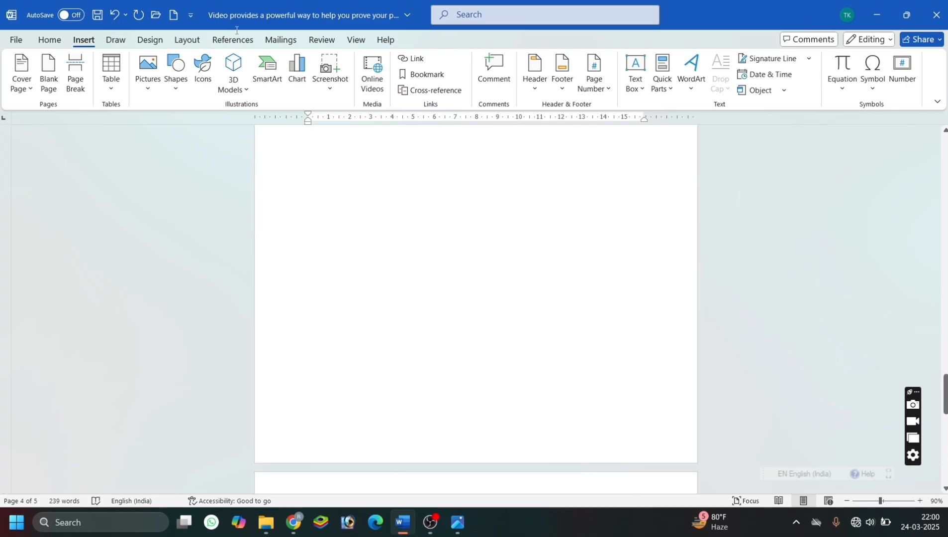
{"action": "left_click_drag", "start_coordinate": [242, 3], "coordinate": [241, 3]}
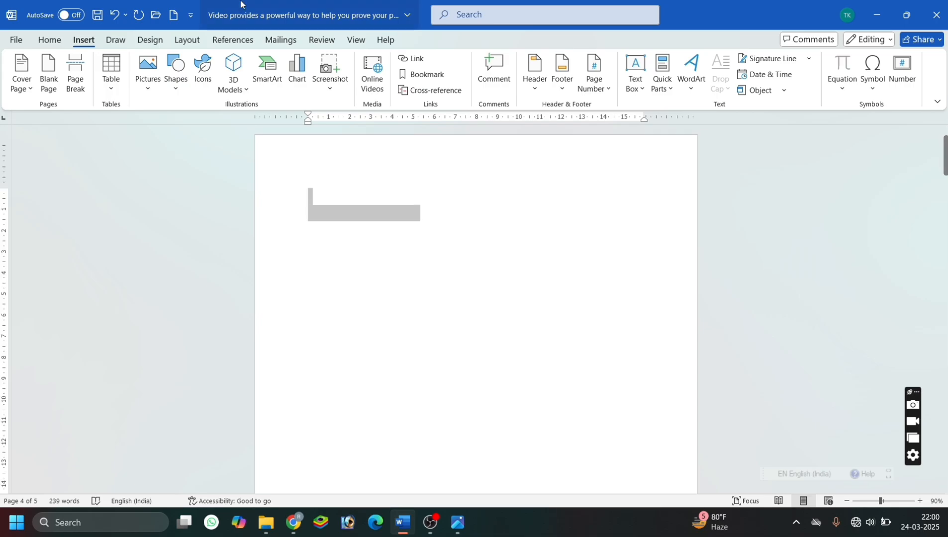
{"action": "key", "text": "Delete"}
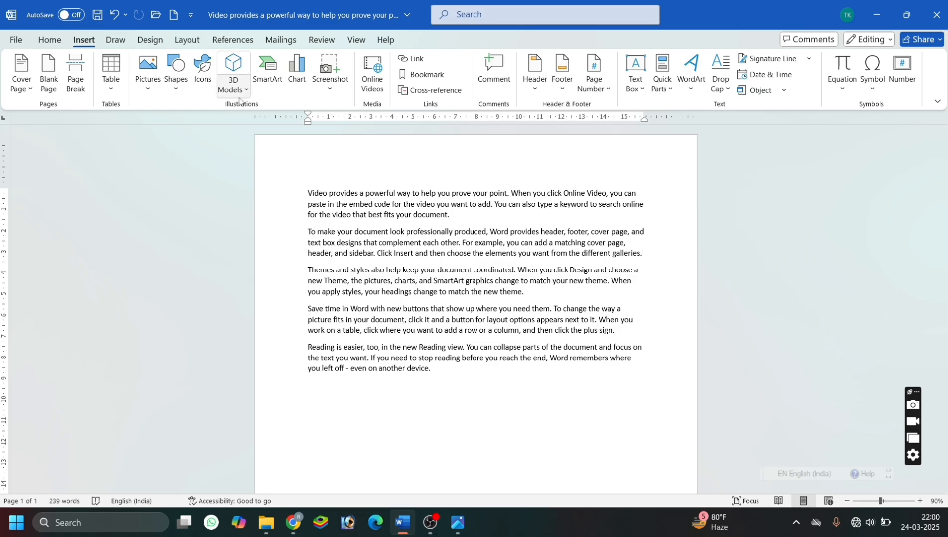
Insert a page break after the second paragraph, moving the text from "Themes and styles" onward to a new page.
{"action": "left_click", "coordinate": [80, 85]}
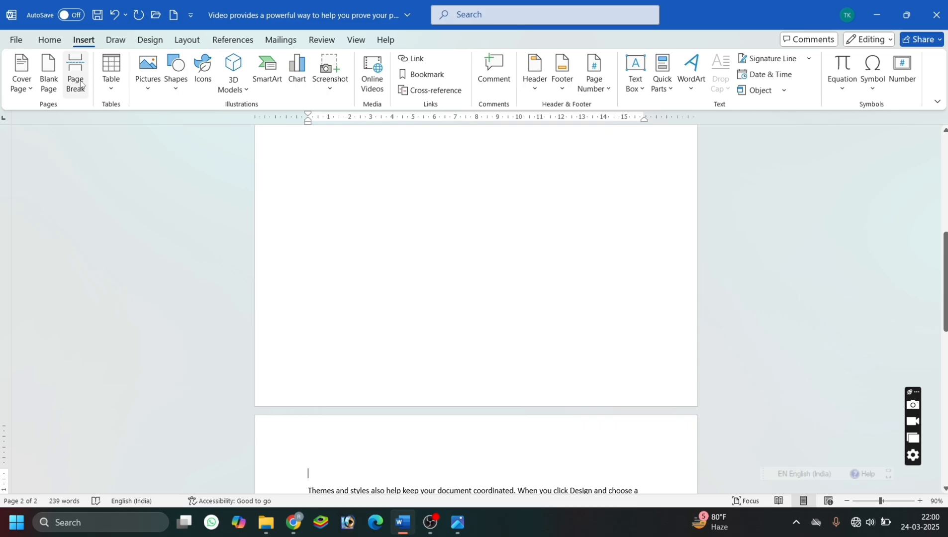
{"action": "scroll", "coordinate": [523, 265], "scroll_direction": "up", "scroll_amount": 7}
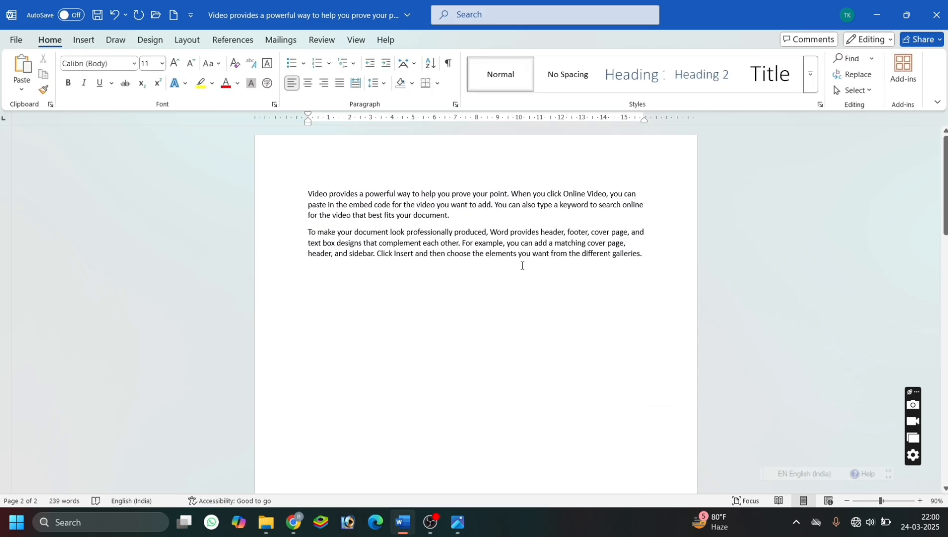
{"action": "scroll", "coordinate": [522, 248], "scroll_direction": "down", "scroll_amount": 1}
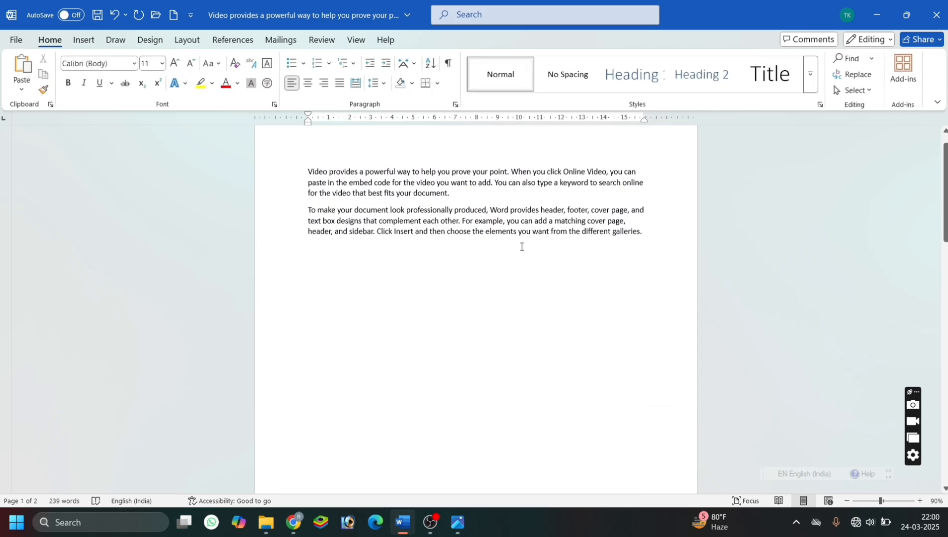
Undo the page break, reinsert it at the end of the second paragraph, and undo it again.
{"action": "key", "text": "ctrl+z"}
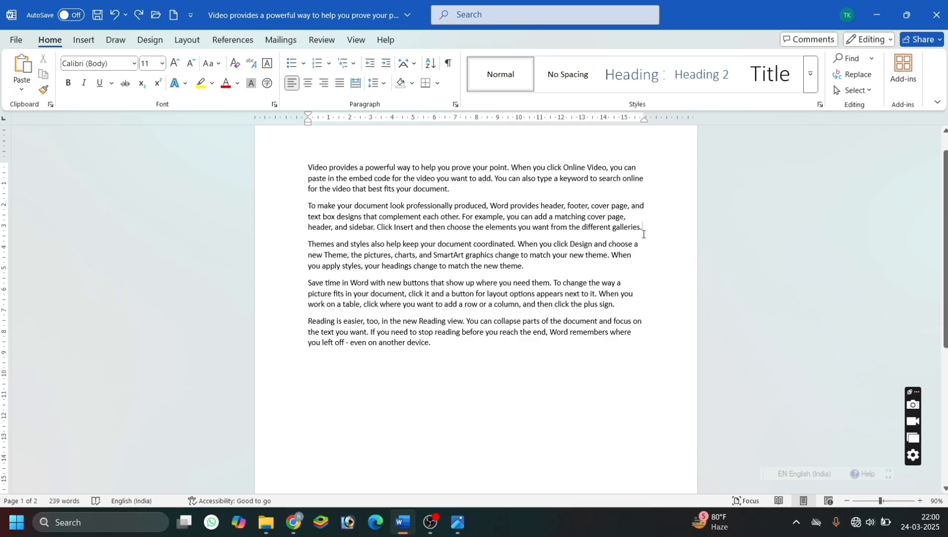
{"action": "key", "text": "ctrl+Return"}
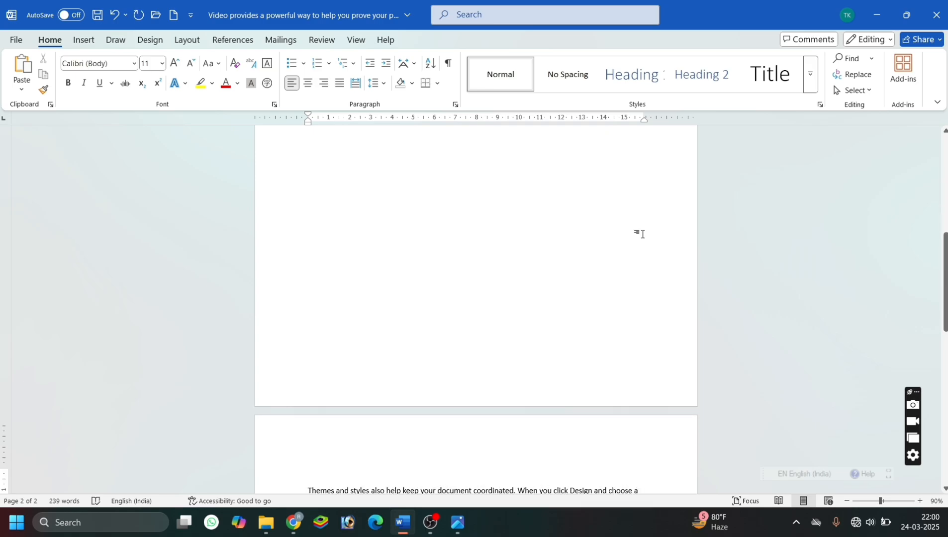
{"action": "key", "text": "ctrl+z"}
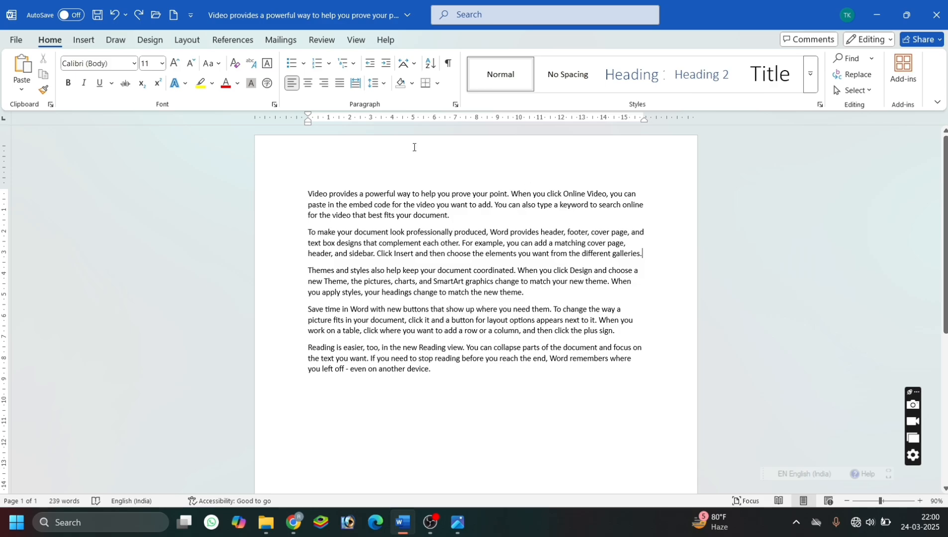
Add an empty line above the first paragraph and insert a 5x4 table there.
{"action": "left_click", "coordinate": [83, 41]}
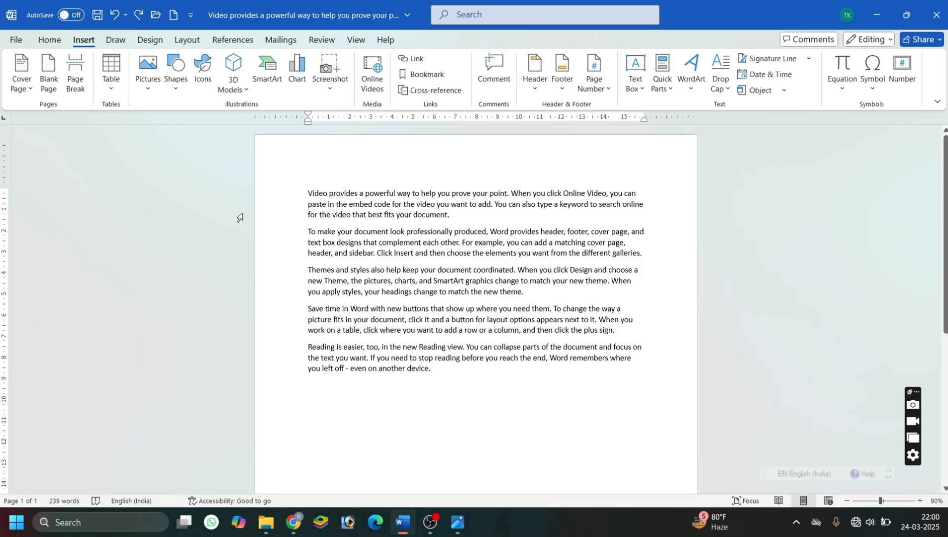
{"action": "left_click", "coordinate": [305, 192]}
{"action": "key", "text": "Return"}
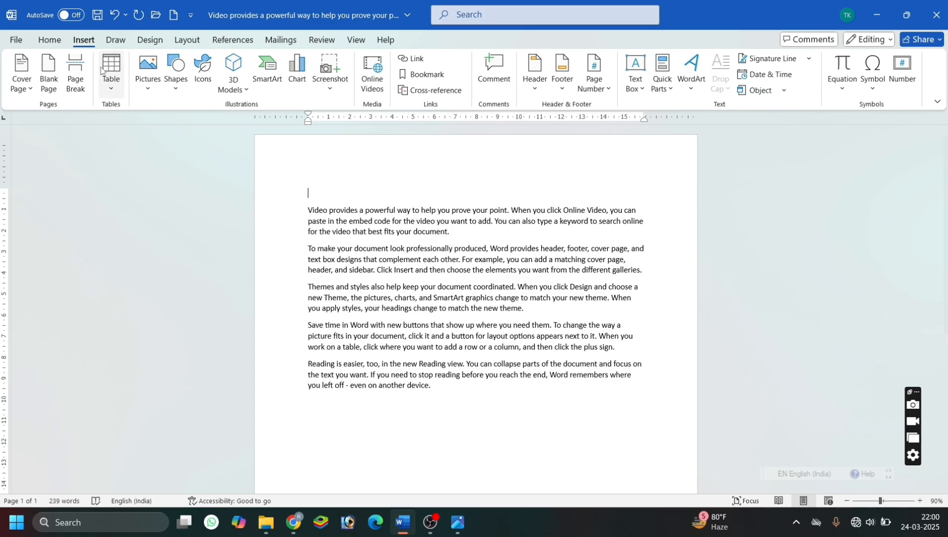
{"action": "left_click", "coordinate": [111, 87]}
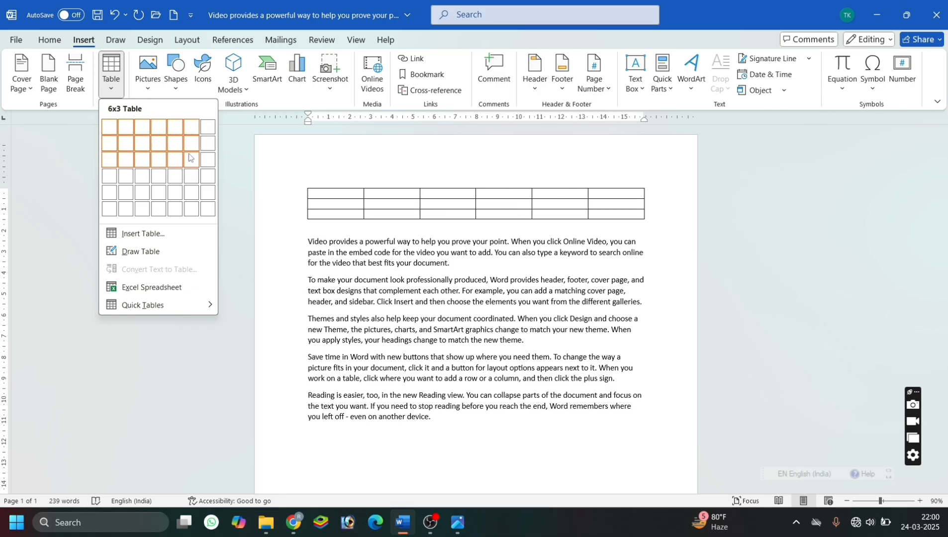
{"action": "left_click", "coordinate": [179, 177]}
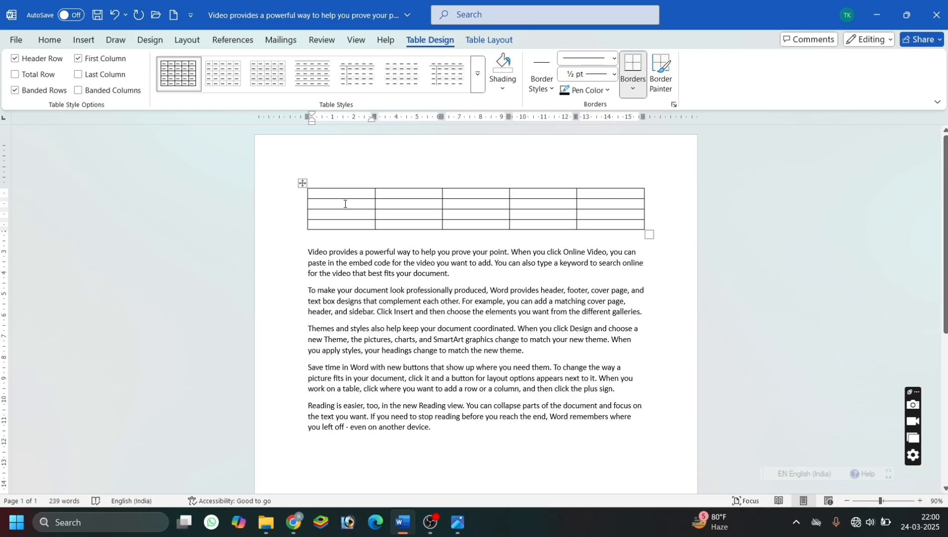
Fill the table's first row with "Jasldfjl adsflkjaslkdf", "Kjll" and three times "Kjh", and begin the second row with "Kjh" and "Khkjh".
{"action": "type", "text": "Jasldfjl adsflkjaslkdf"}
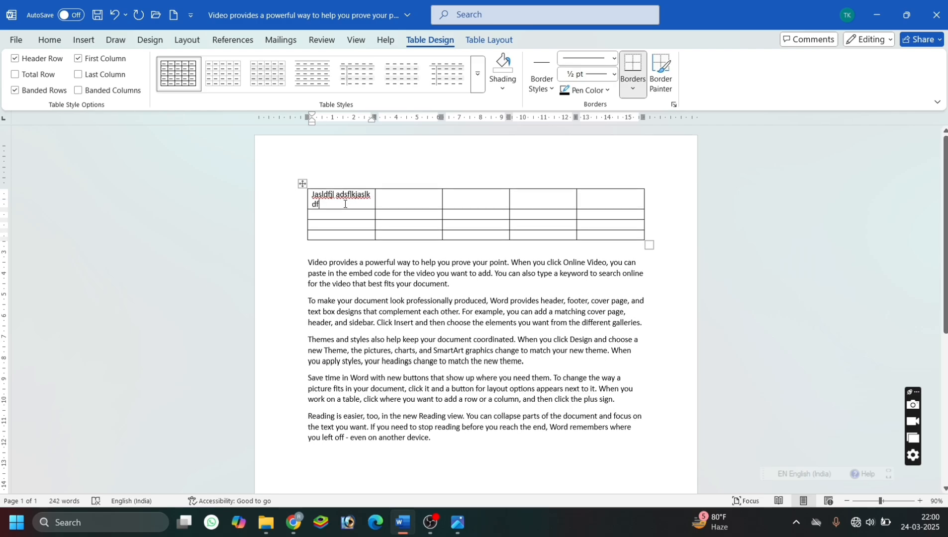
{"action": "key", "text": "Tab"}
{"action": "type", "text": "Kill"}
{"action": "key", "text": "Tab"}
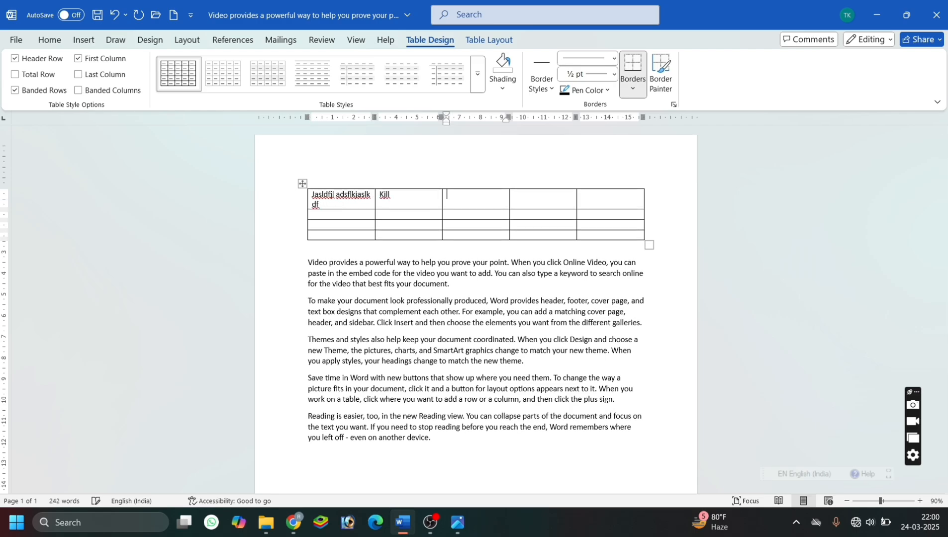
{"action": "type", "text": "Kjh"}
{"action": "key", "text": "Tab"}
{"action": "type", "text": "Kjh\tKjh\tKjh\tKhkjh"}
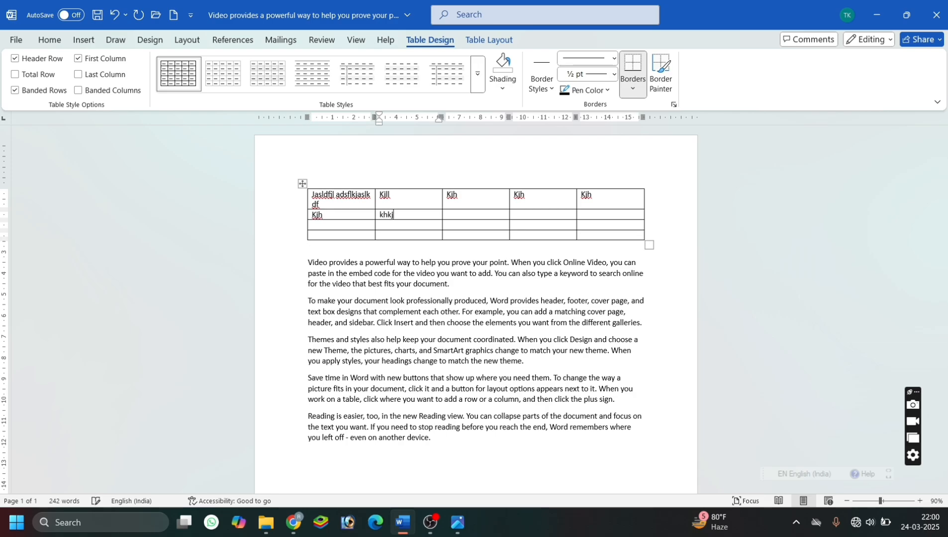
{"action": "type", "text": "\tKjhkj\tHkjh\tKjhkj h\tKjh kj\tHj h\tKjhkj"}
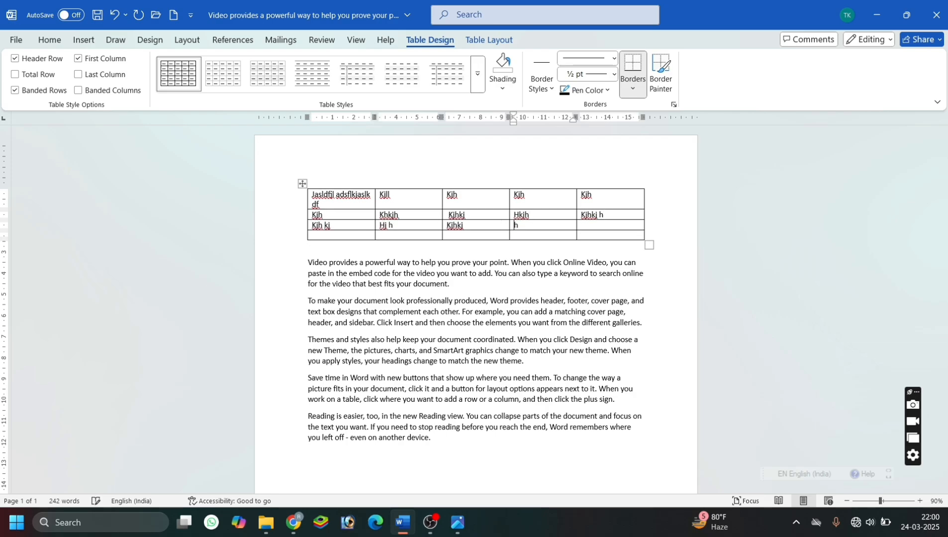
{"action": "type", "text": "\tH kj\tHk h\tKj hkj\tH kjh"}
Fill the remaining cells of the table's second, third and fourth rows with filler text such as "Kjhkj" and "Hkj hkj".
{"action": "key", "text": "Tab"}
{"action": "type", "text": "Kj hkj"}
{"action": "key", "text": "Tab"}
{"action": "type", "text": "Hkj hkj"}
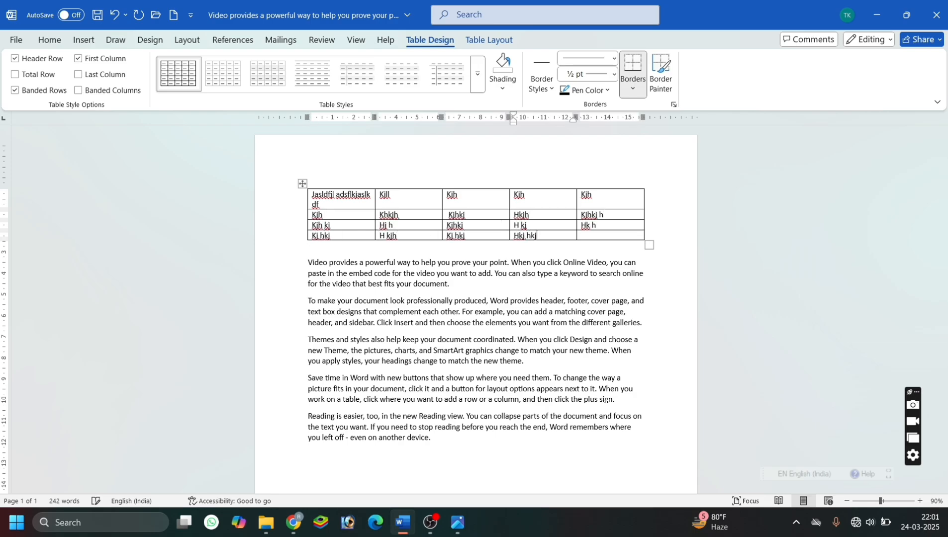
Append a series of empty rows below the last filled row of the table.
{"action": "key", "text": "Tab"}
{"action": "type", "text": "kjhjkh"}
{"action": "key", "text": "Tab"}
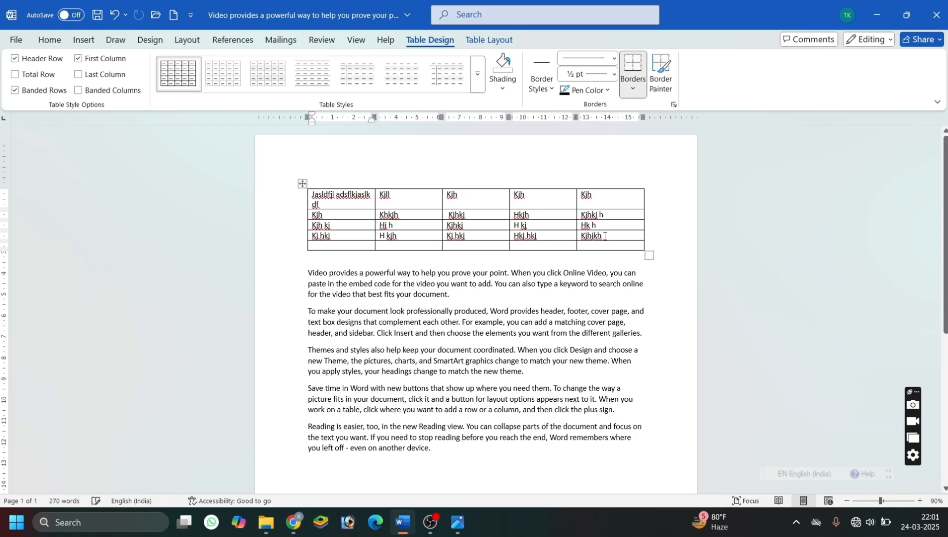
{"action": "key", "text": "Tab"}
{"action": "key", "text": "Tab"}
{"action": "key", "text": "Tab"}
{"action": "key", "text": "Tab"}
{"action": "key", "text": "Tab"}
{"action": "key", "text": "Tab"}
{"action": "key", "text": "Tab"}
{"action": "key", "text": "Tab"}
{"action": "key", "text": "Tab"}
{"action": "key", "text": "Tab"}
{"action": "key", "text": "Tab"}
{"action": "key", "text": "Tab"}
{"action": "key", "text": "Tab"}
{"action": "key", "text": "Tab"}
{"action": "key", "text": "Tab"}
{"action": "key", "text": "Tab"}
{"action": "key", "text": "Tab"}
{"action": "key", "text": "Tab"}
{"action": "key", "text": "Tab"}
{"action": "key", "text": "Tab"}
{"action": "key", "text": "Tab"}
{"action": "key", "text": "Tab"}
{"action": "key", "text": "Tab"}
{"action": "key", "text": "Tab"}
{"action": "key", "text": "Tab"}
{"action": "key", "text": "Tab"}
{"action": "key", "text": "Tab"}
{"action": "key", "text": "Tab"}
{"action": "key", "text": "Tab"}
{"action": "key", "text": "Tab"}
{"action": "key", "text": "Tab"}
{"action": "key", "text": "Tab"}
{"action": "key", "text": "Tab"}
{"action": "key", "text": "Tab"}
{"action": "key", "text": "Tab"}
{"action": "key", "text": "Tab"}
{"action": "key", "text": "Tab"}
{"action": "key", "text": "Tab"}
{"action": "key", "text": "Tab"}
{"action": "key", "text": "Tab"}
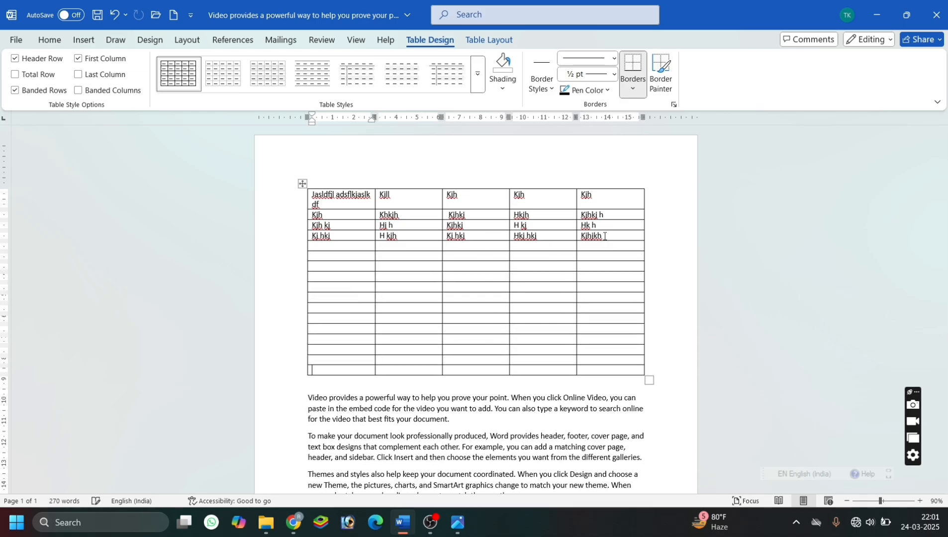
Delete the entire table above the first paragraph.
{"action": "left_click", "coordinate": [303, 184]}
{"action": "key", "text": "BackSpace"}
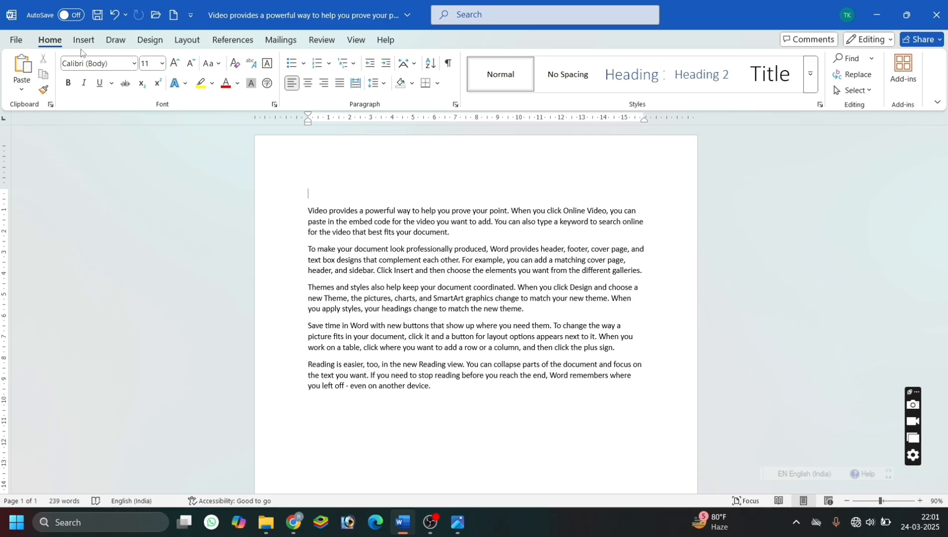
Insert a table with 5 columns and 10 rows above the first paragraph and delete it again.
{"action": "left_click", "coordinate": [84, 41]}
{"action": "left_click", "coordinate": [109, 88]}
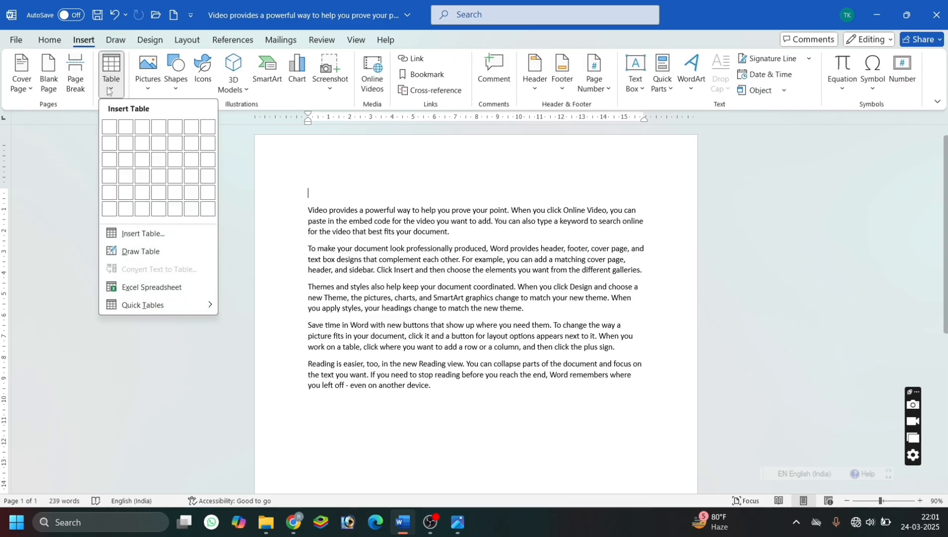
{"action": "left_click", "coordinate": [152, 241]}
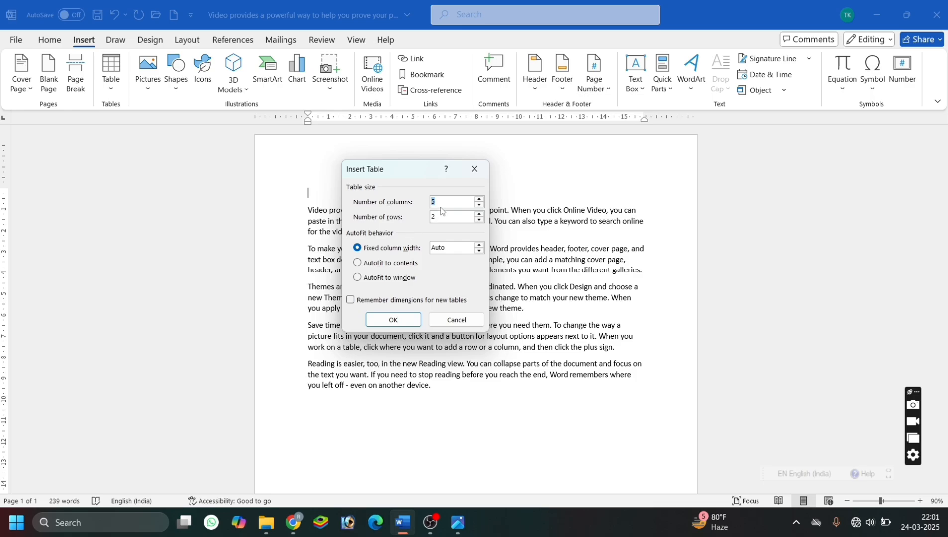
{"action": "key", "text": "BackSpace"}
{"action": "type", "text": "6"}
{"action": "key", "text": "BackSpace"}
{"action": "type", "text": "5"}
{"action": "left_click", "coordinate": [412, 323]}
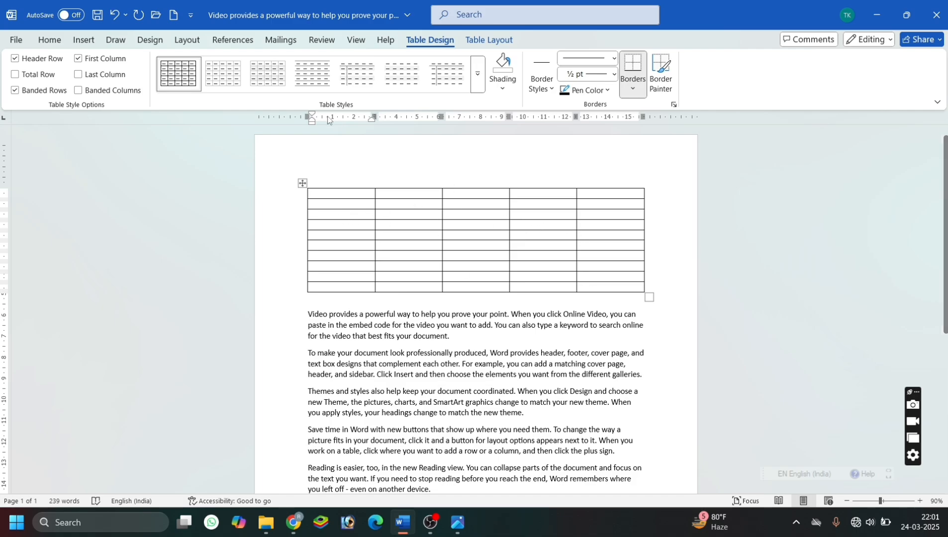
{"action": "left_click", "coordinate": [302, 183]}
{"action": "key", "text": "BackSpace"}
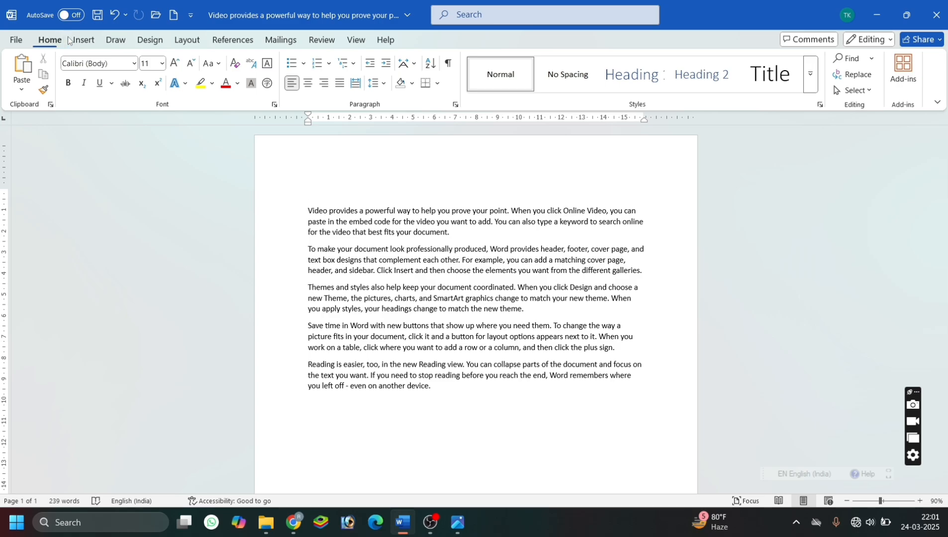
Draw a single-cell table frame about 16.6 cm wide and 1.93 cm high above the first paragraph.
{"action": "left_click", "coordinate": [83, 40]}
{"action": "left_click", "coordinate": [110, 79]}
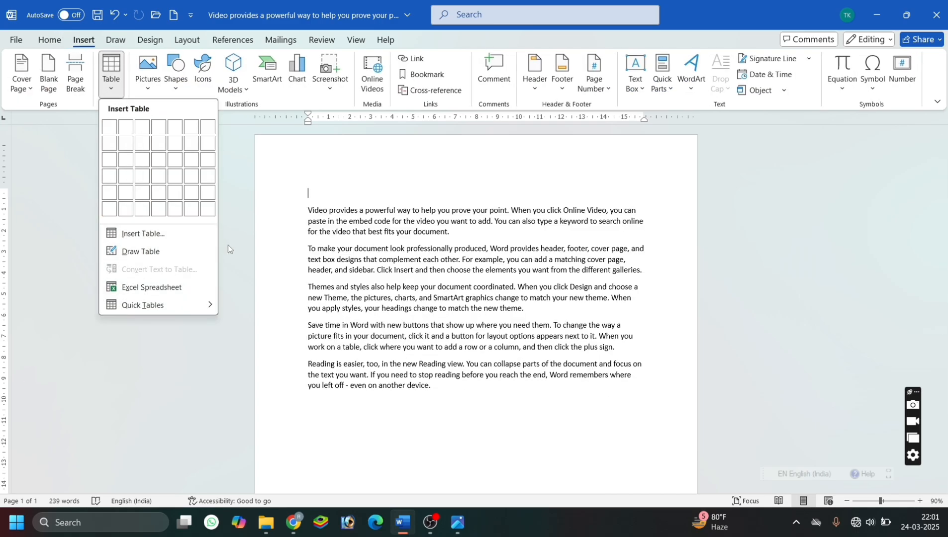
{"action": "left_click", "coordinate": [196, 252]}
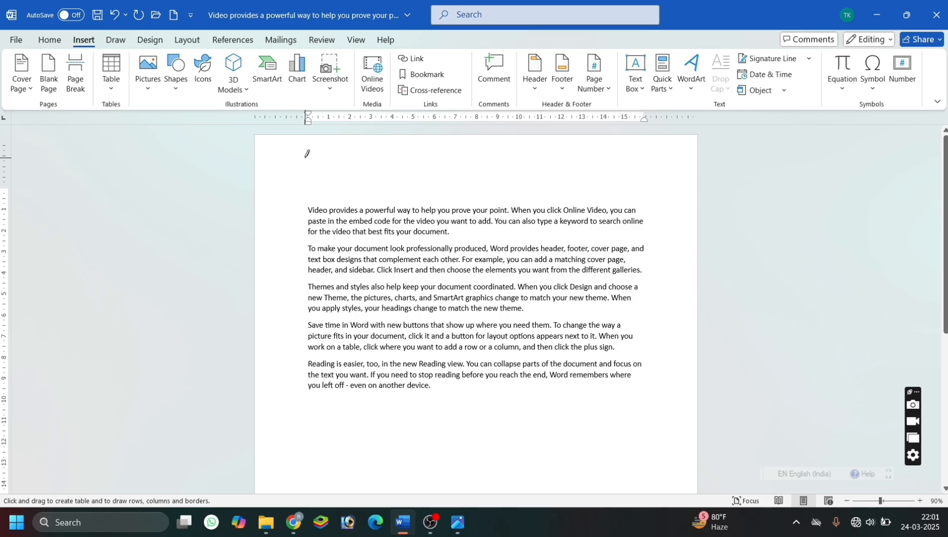
{"action": "mouse_move", "coordinate": [305, 158]}
{"action": "left_mouse_down"}
{"action": "mouse_move", "coordinate": [508, 169]}
{"action": "mouse_move", "coordinate": [613, 211]}
{"action": "mouse_move", "coordinate": [705, 200]}
{"action": "mouse_move", "coordinate": [657, 196]}
{"action": "left_mouse_up"}
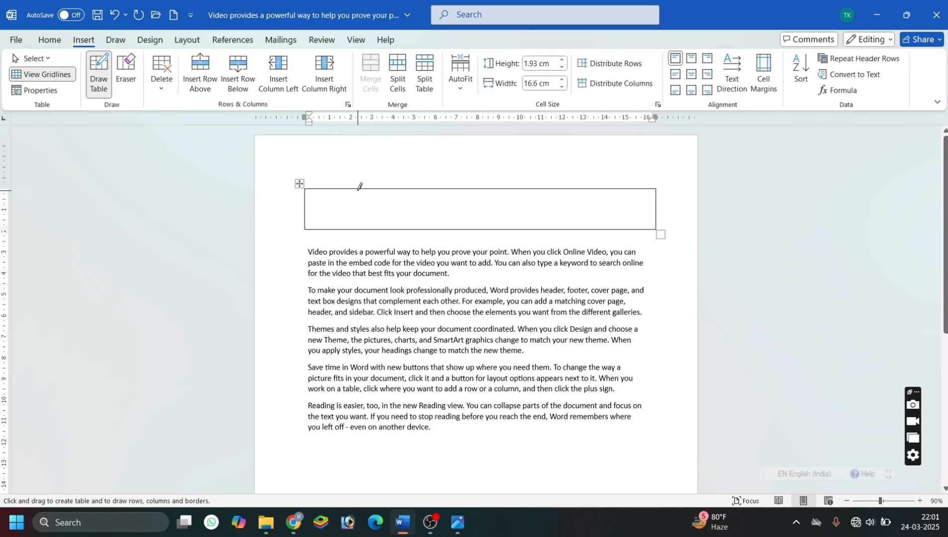
Draw four vertical dividers inside the table frame and a horizontal line splitting its last cell in two.
{"action": "left_click_drag", "start_coordinate": [357, 188], "coordinate": [358, 229]}
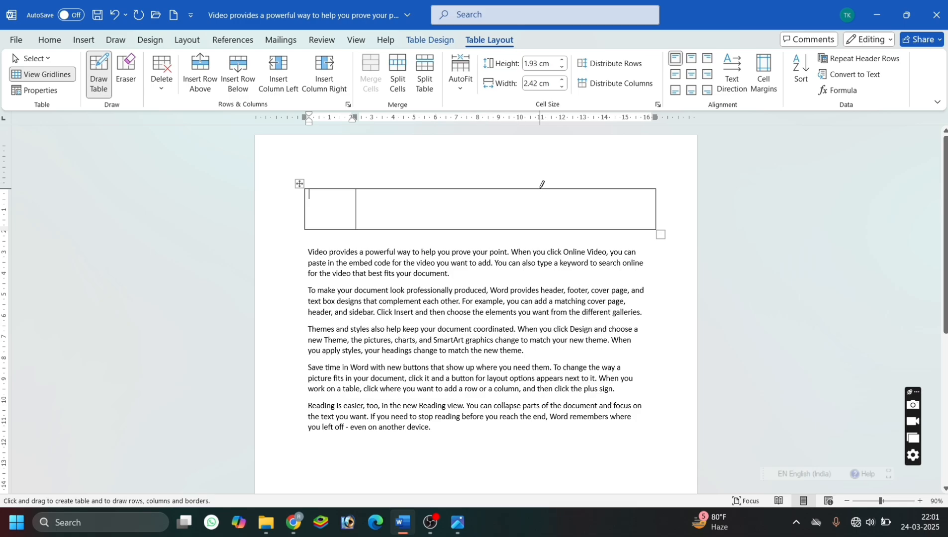
{"action": "left_click_drag", "start_coordinate": [540, 189], "coordinate": [547, 219]}
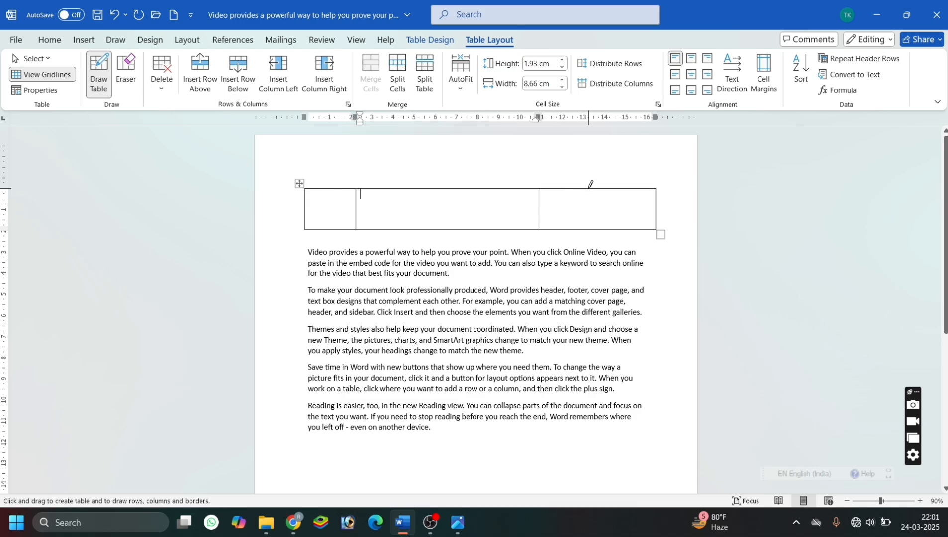
{"action": "left_click_drag", "start_coordinate": [589, 189], "coordinate": [590, 229]}
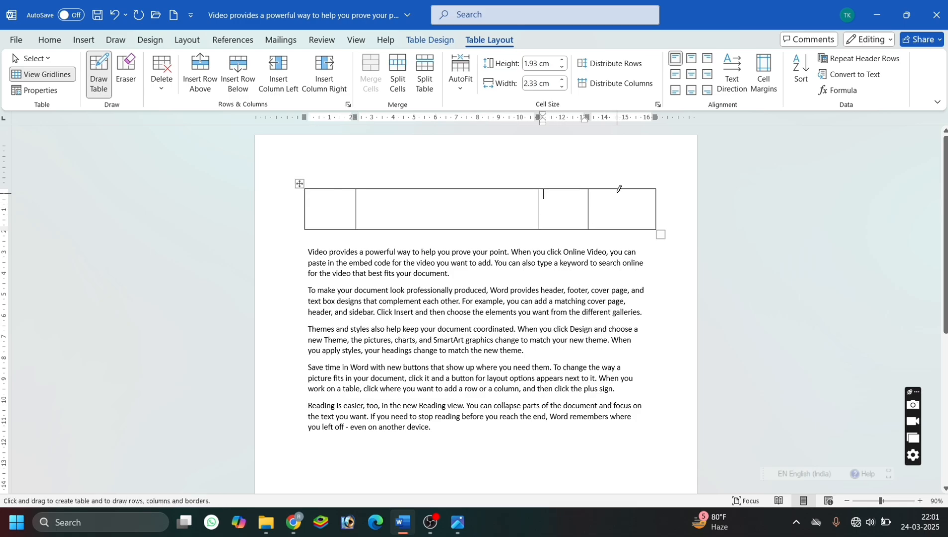
{"action": "mouse_move", "coordinate": [619, 189]}
{"action": "left_mouse_down"}
{"action": "mouse_move", "coordinate": [619, 228]}
{"action": "mouse_move", "coordinate": [648, 208]}
{"action": "left_mouse_up"}
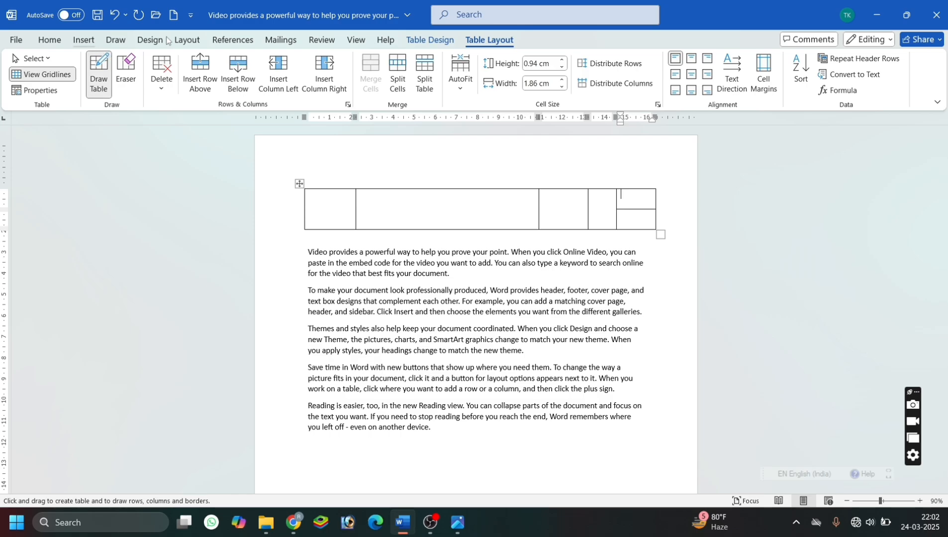
Erase the horizontal line in the last cell and the vertical divider between the third and fourth cells.
{"action": "left_click", "coordinate": [127, 67]}
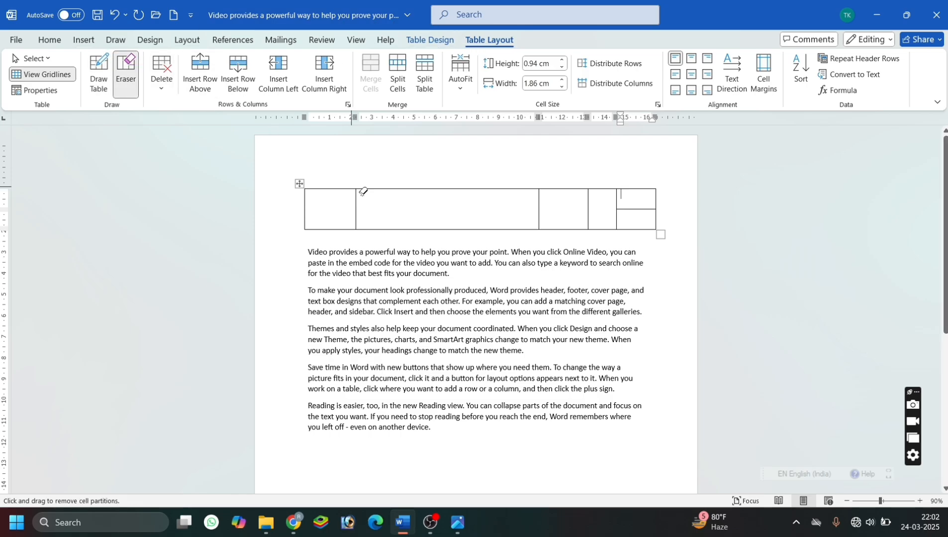
{"action": "left_click", "coordinate": [639, 207]}
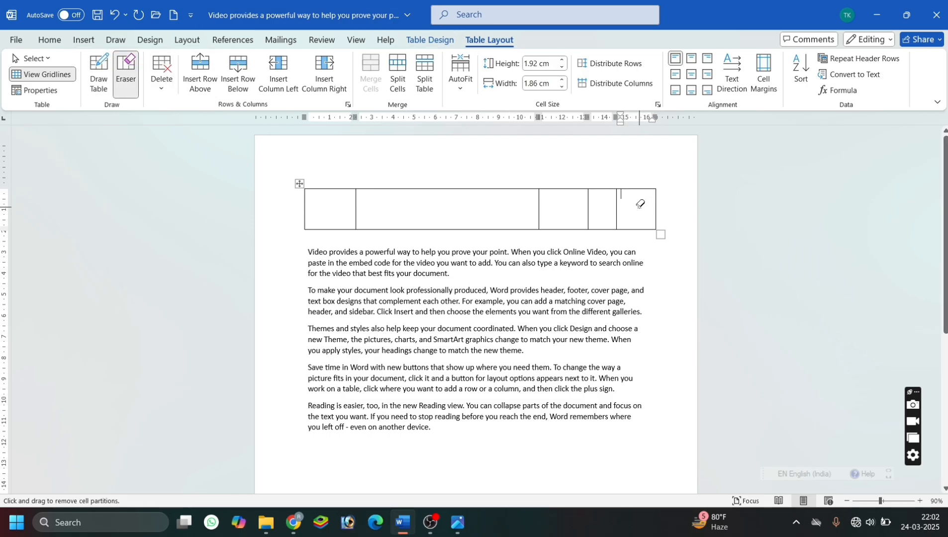
{"action": "left_click", "coordinate": [588, 206]}
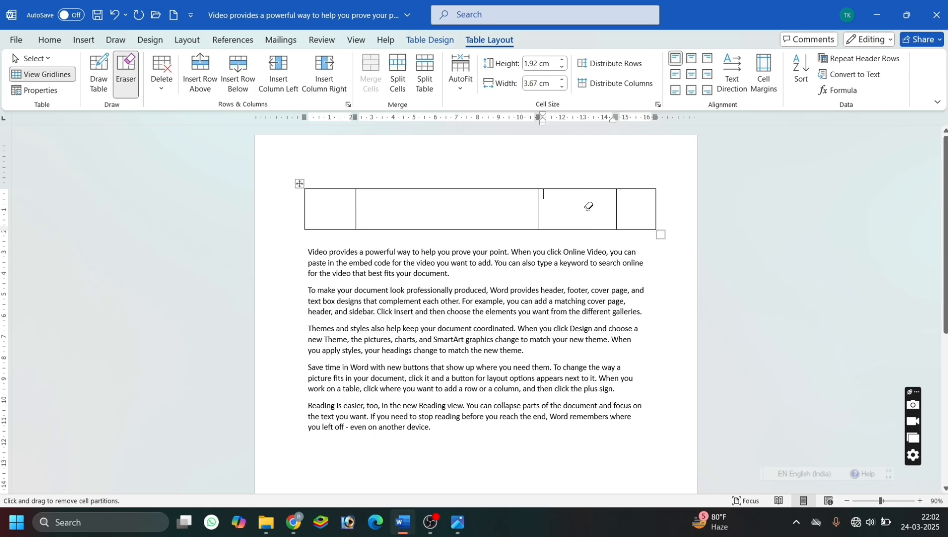
Stop erasing borders and delete the entire hand-drawn table.
{"action": "double_click", "coordinate": [385, 140]}
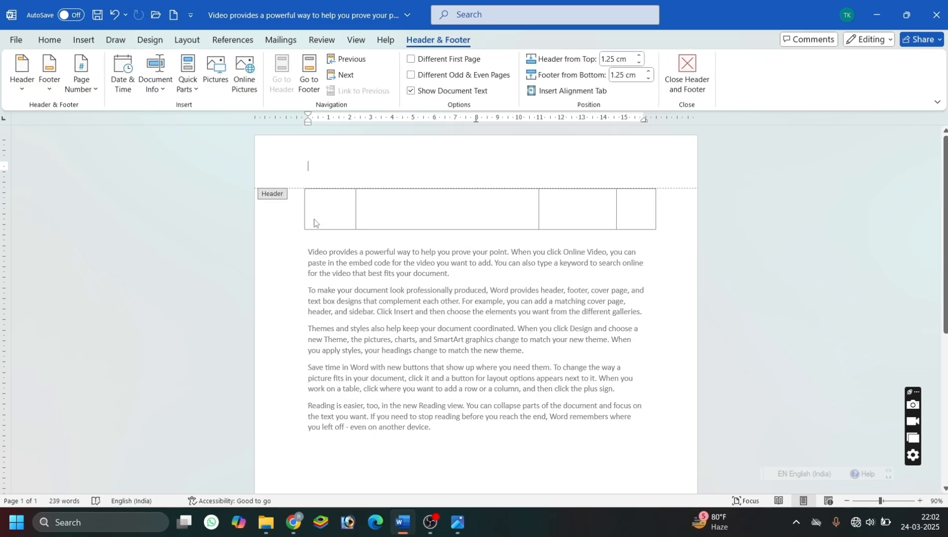
{"action": "double_click", "coordinate": [289, 221]}
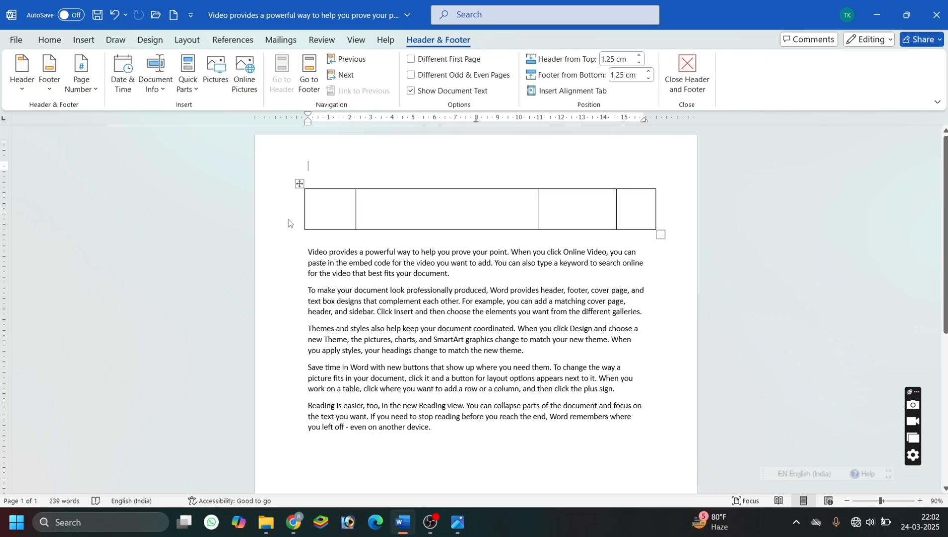
{"action": "left_click", "coordinate": [299, 185]}
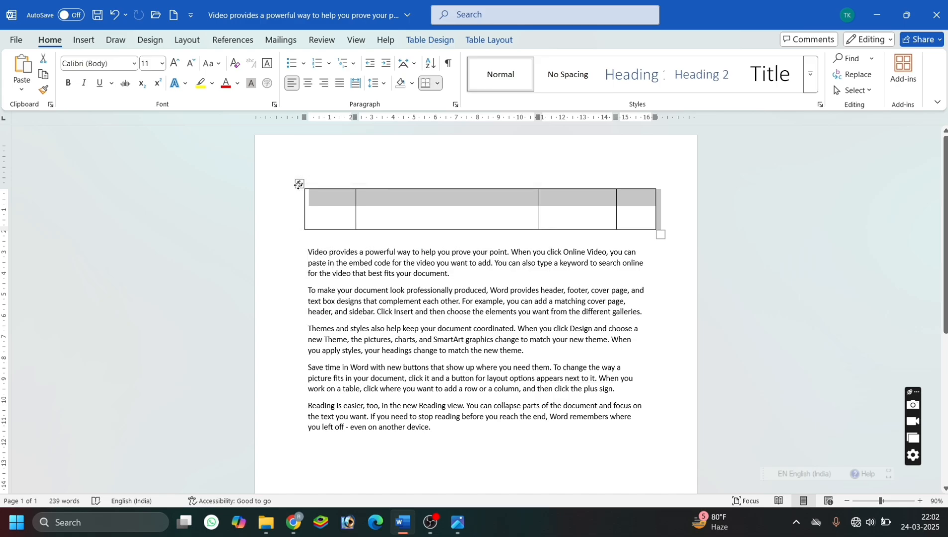
{"action": "key", "text": "BackSpace"}
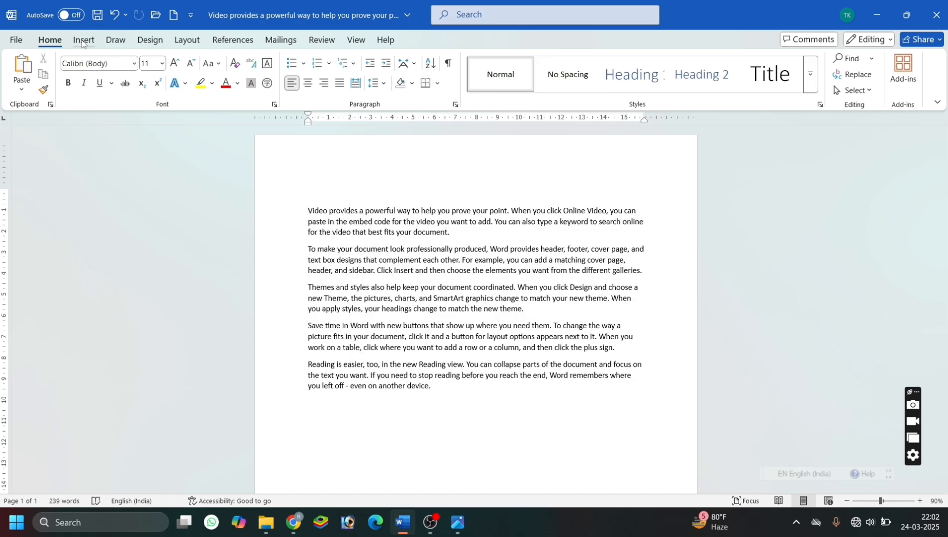
Enter "Name,phy,che,bio,total,percentage" on the blank line above the first paragraph.
{"action": "left_click", "coordinate": [84, 40]}
{"action": "left_click", "coordinate": [106, 93]}
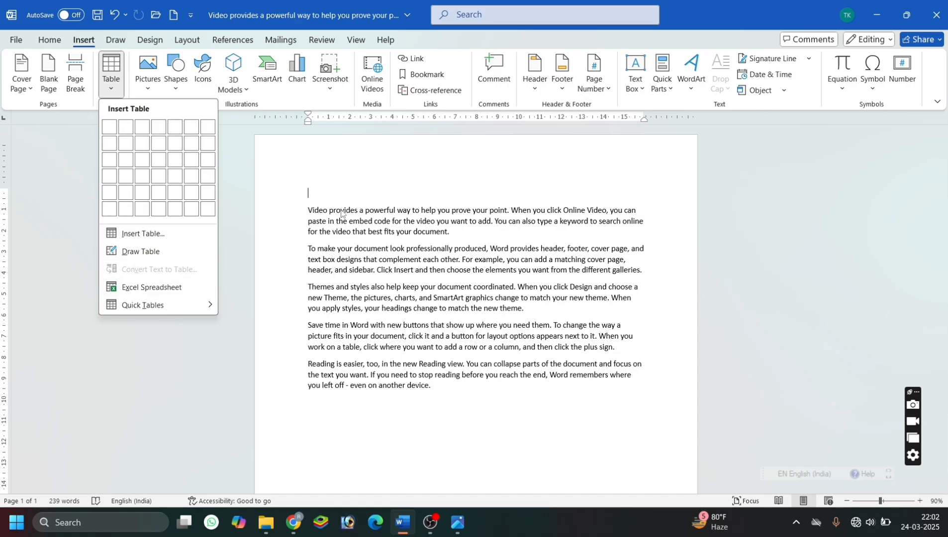
{"action": "left_click", "coordinate": [322, 187]}
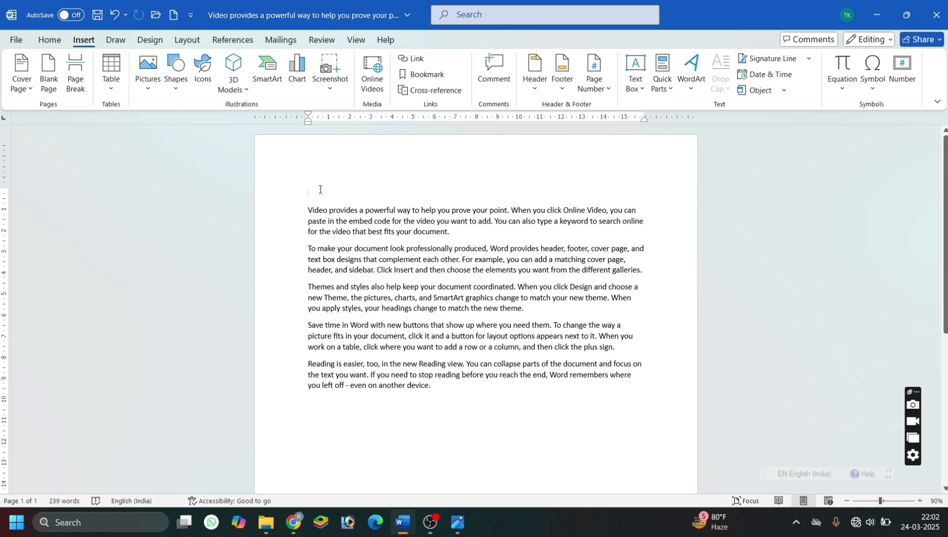
{"action": "type", "text": "Name,phy,che,"}
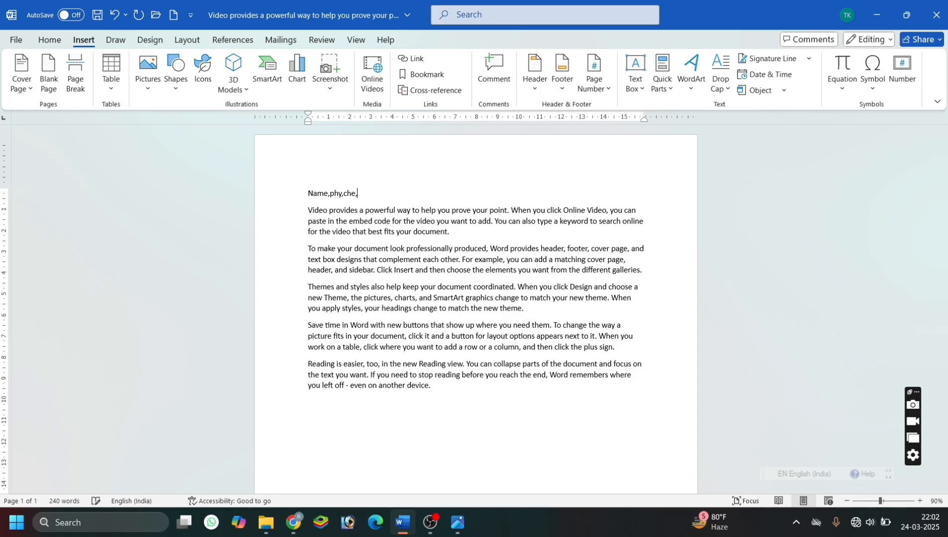
{"action": "type", "text": "bio,total,percentage"}
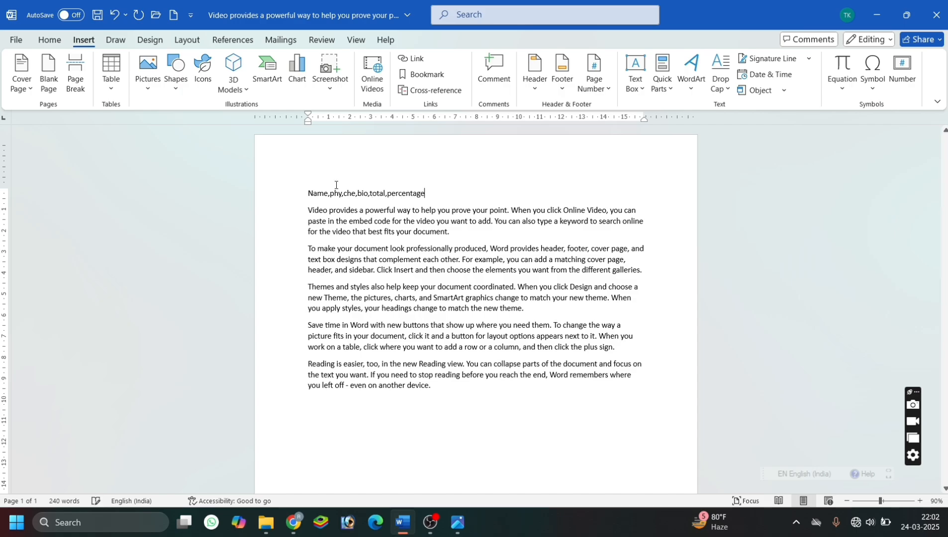
Convert the comma-separated line into a six-column table with fixed column width set to Auto.
{"action": "left_click_drag", "start_coordinate": [427, 193], "coordinate": [301, 195]}
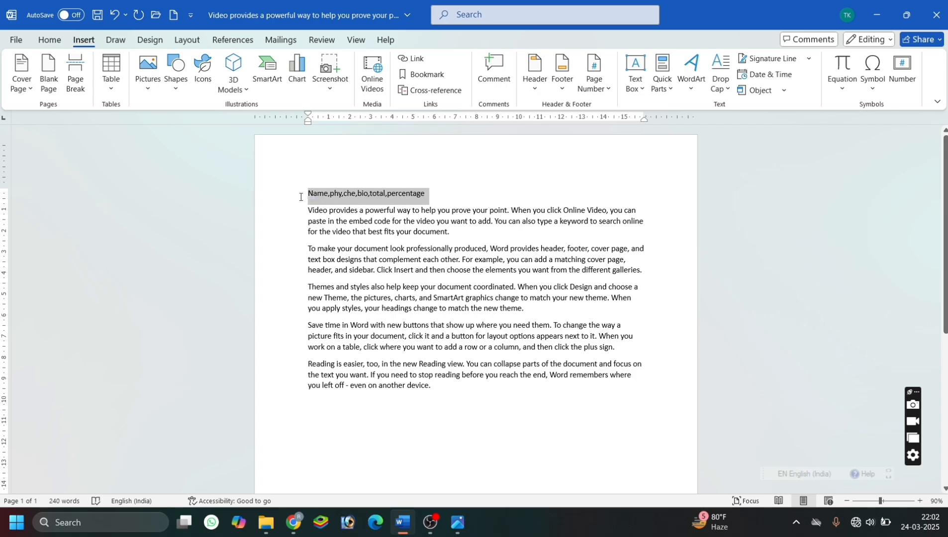
{"action": "left_click", "coordinate": [119, 84]}
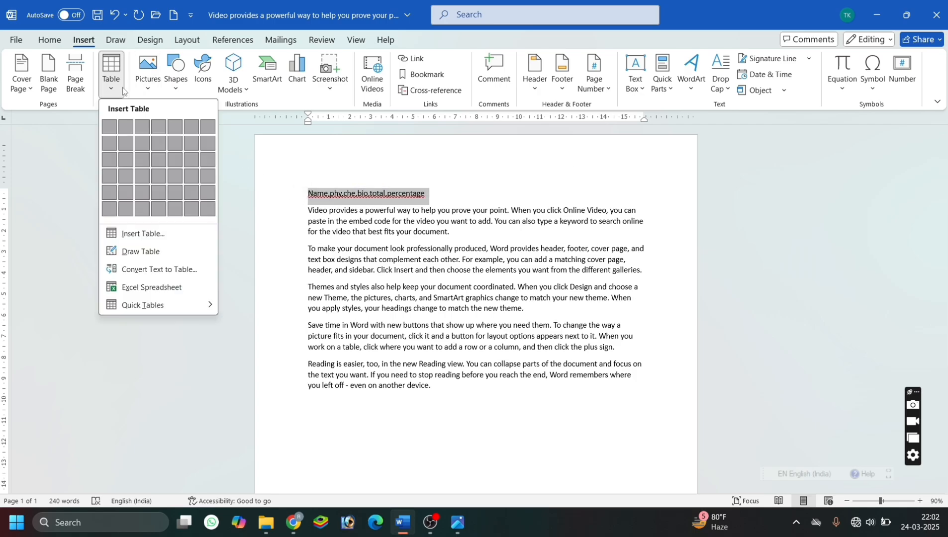
{"action": "left_click", "coordinate": [167, 268]}
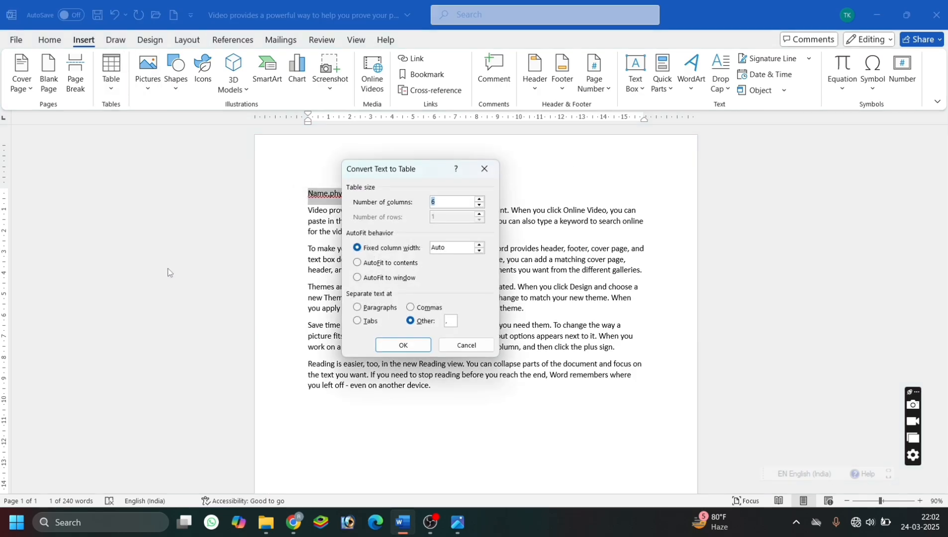
{"action": "left_click", "coordinate": [420, 347]}
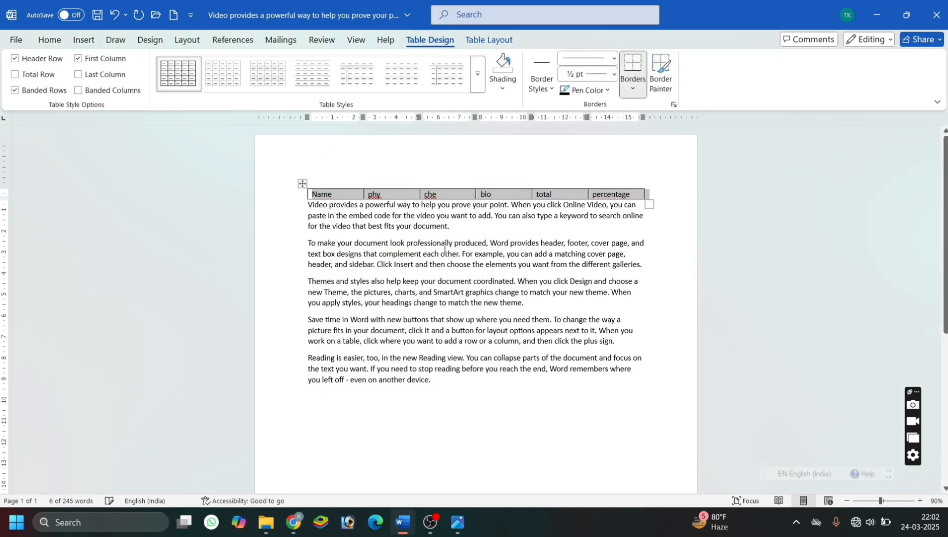
Append nine empty rows below the converted header row and delete the whole table.
{"action": "left_click", "coordinate": [550, 198]}
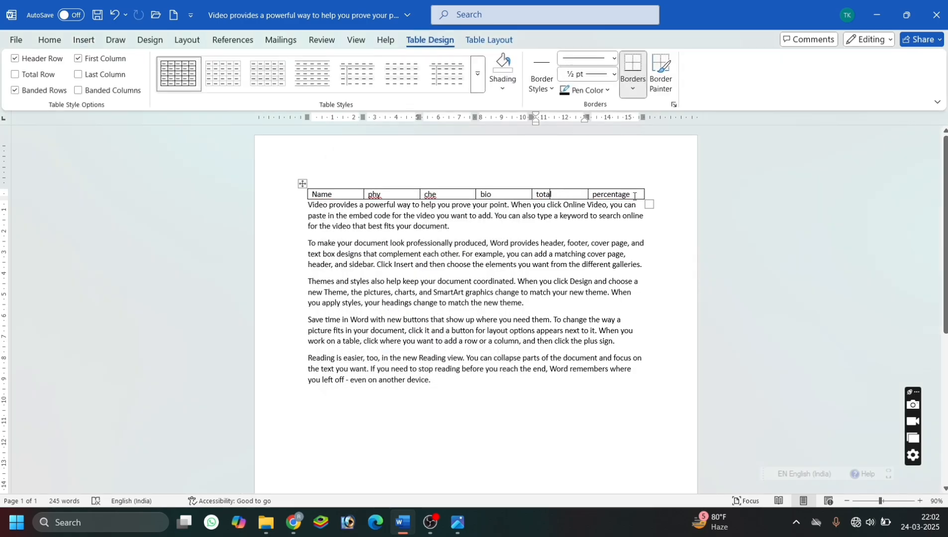
{"action": "key", "text": "Tab"}
{"action": "key", "text": "Tab"}
{"action": "key", "text": "Tab"}
{"action": "key", "text": "Tab"}
{"action": "key", "text": "Tab"}
{"action": "key", "text": "Tab"}
{"action": "key", "text": "Tab"}
{"action": "key", "text": "Tab"}
{"action": "key", "text": "Tab"}
{"action": "key", "text": "Tab"}
{"action": "key", "text": "Tab"}
{"action": "key", "text": "Tab"}
{"action": "key", "text": "Tab"}
{"action": "key", "text": "Tab"}
{"action": "key", "text": "Tab"}
{"action": "key", "text": "Tab"}
{"action": "key", "text": "Tab"}
{"action": "key", "text": "Tab"}
{"action": "key", "text": "Tab"}
{"action": "key", "text": "Tab"}
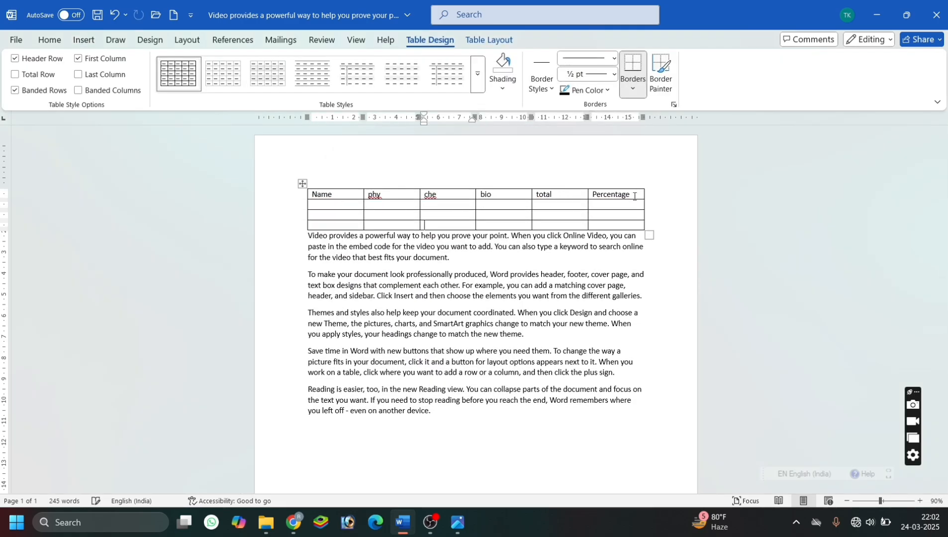
{"action": "key", "text": "Tab"}
{"action": "key", "text": "Tab"}
{"action": "key", "text": "Tab"}
{"action": "key", "text": "Tab"}
{"action": "key", "text": "Tab"}
{"action": "key", "text": "Tab"}
{"action": "key", "text": "Tab"}
{"action": "key", "text": "Tab"}
{"action": "key", "text": "Tab"}
{"action": "key", "text": "Tab"}
{"action": "key", "text": "Tab"}
{"action": "key", "text": "Tab"}
{"action": "key", "text": "Tab"}
{"action": "key", "text": "Tab"}
{"action": "key", "text": "Tab"}
{"action": "key", "text": "Tab"}
{"action": "key", "text": "Tab"}
{"action": "key", "text": "Tab"}
{"action": "key", "text": "Tab"}
{"action": "key", "text": "Tab"}
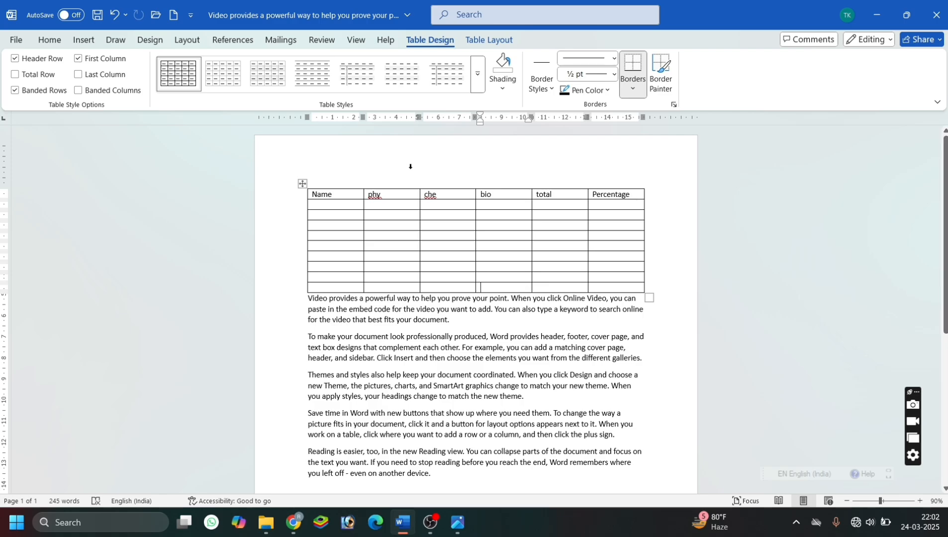
{"action": "left_click", "coordinate": [302, 184]}
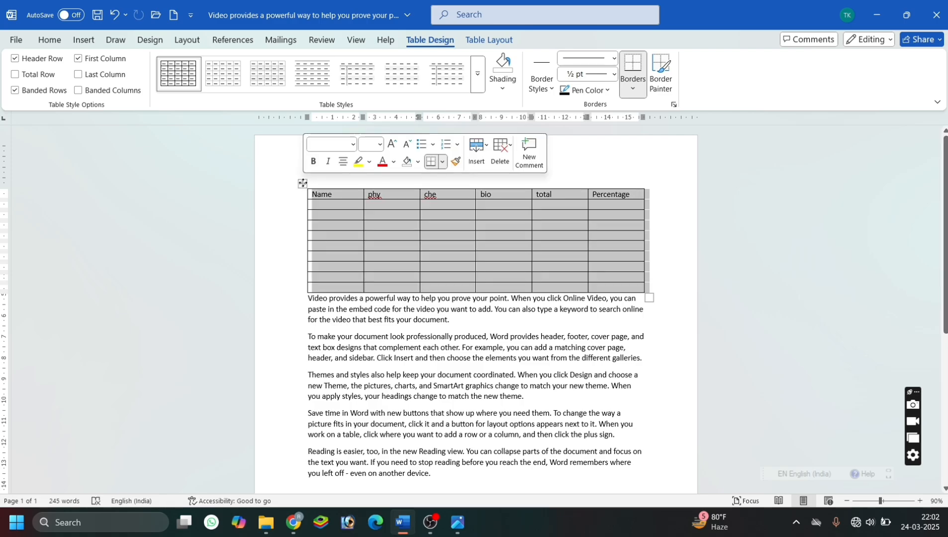
{"action": "key", "text": "BackSpace"}
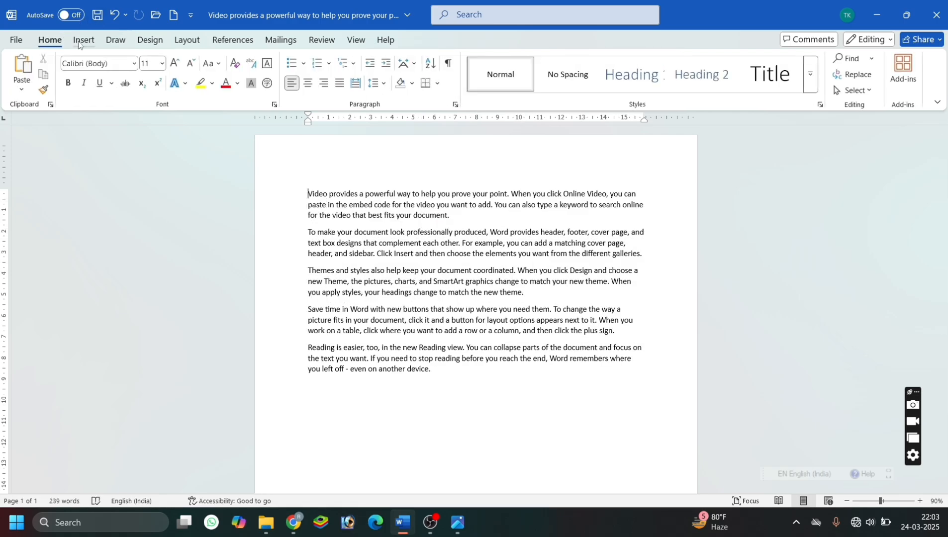
Embed an Excel spreadsheet before the first paragraph and enter a formula that evaluates to 100 in cell A1.
{"action": "left_click", "coordinate": [79, 42]}
{"action": "left_click", "coordinate": [114, 82]}
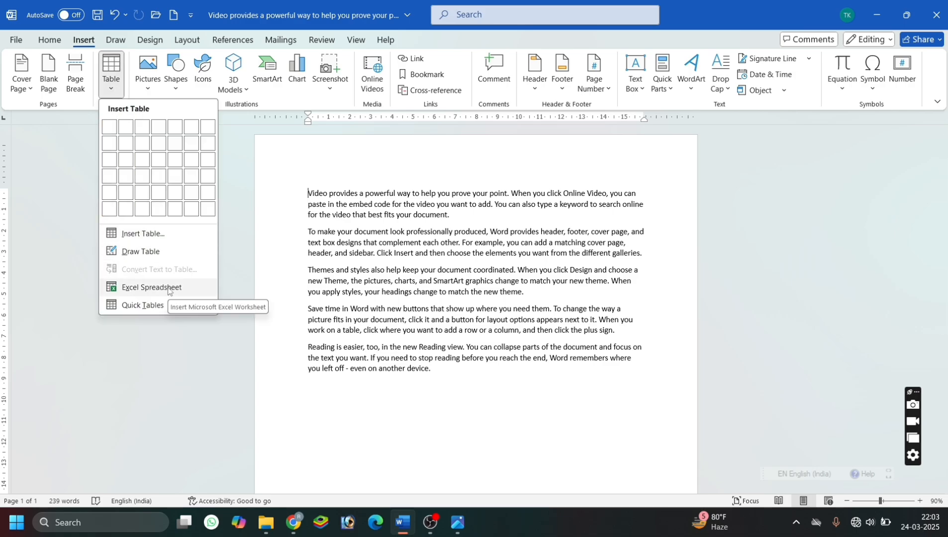
{"action": "left_click", "coordinate": [152, 287]}
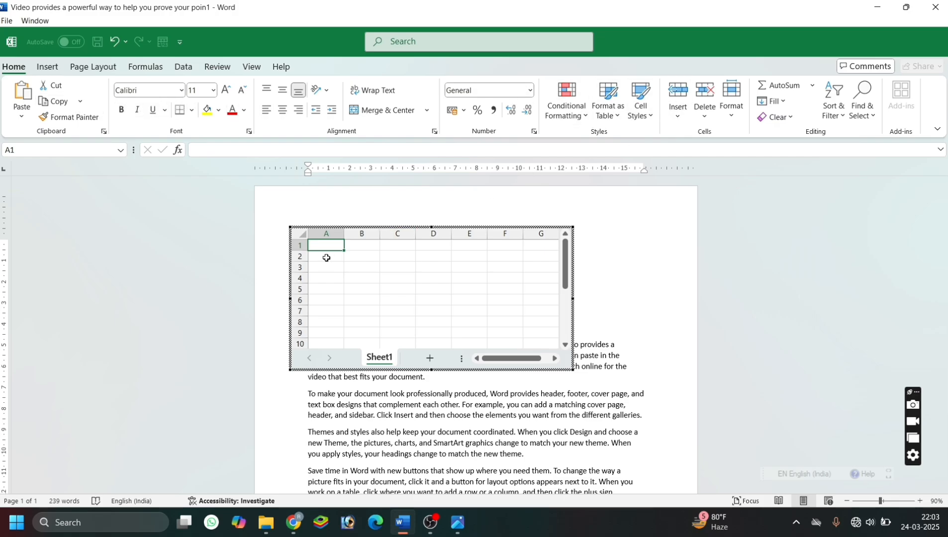
{"action": "type", "text": "="}
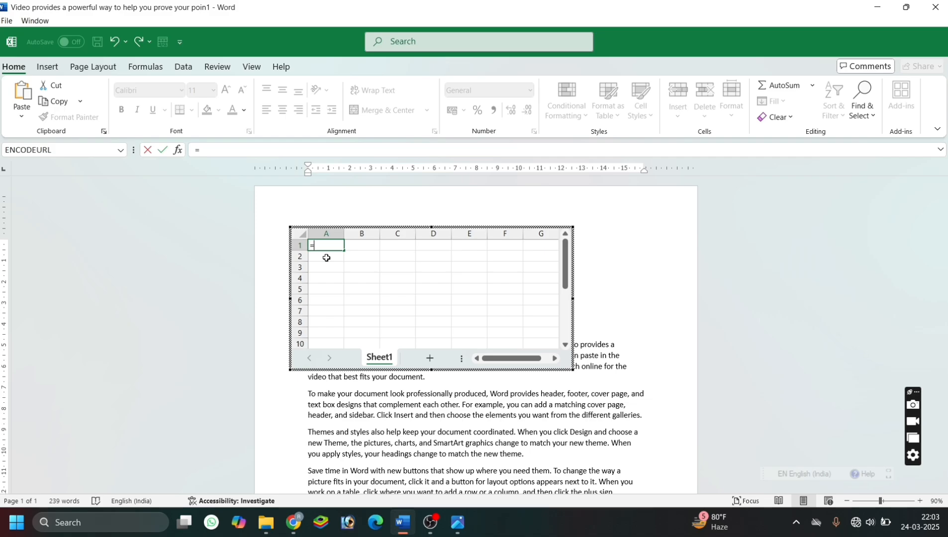
{"action": "type", "text": "40+60"}
{"action": "key", "text": "Return"}
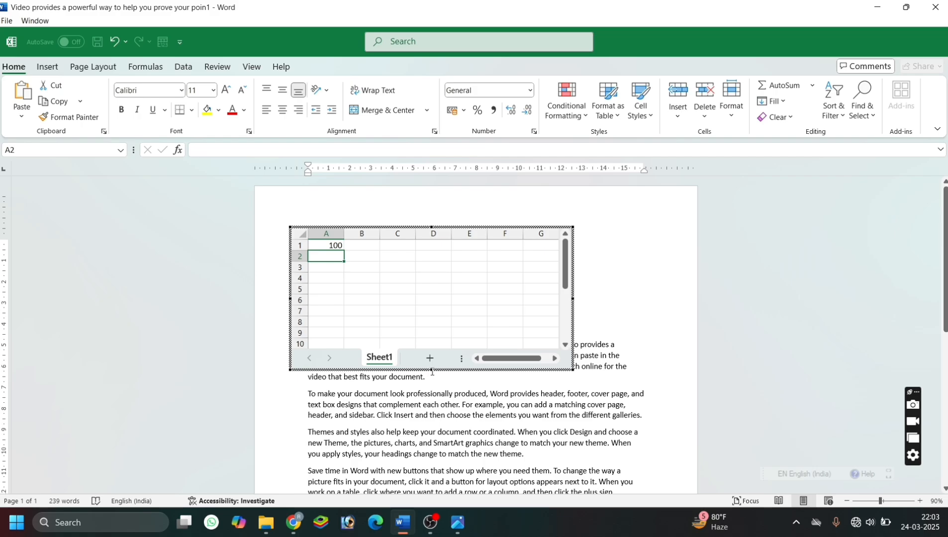
Shrink the embedded Excel spreadsheet to two rows and columns A to E, and delete it from the document.
{"action": "left_click_drag", "start_coordinate": [430, 370], "coordinate": [420, 283]}
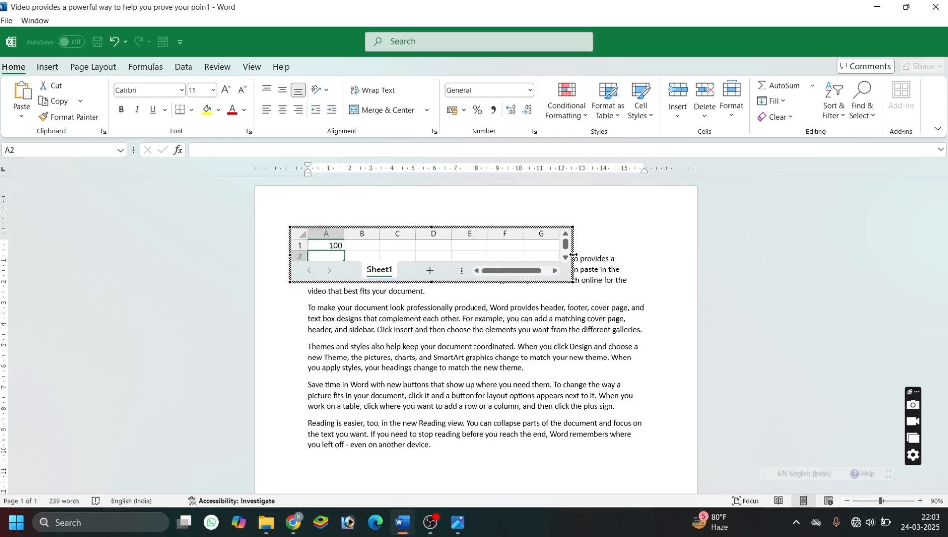
{"action": "left_click_drag", "start_coordinate": [573, 255], "coordinate": [502, 255]}
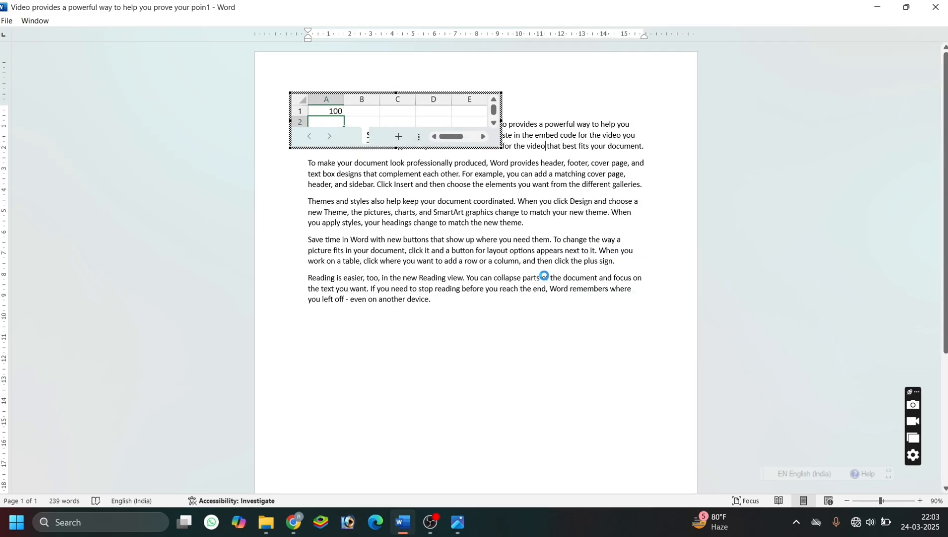
{"action": "left_click", "coordinate": [545, 275]}
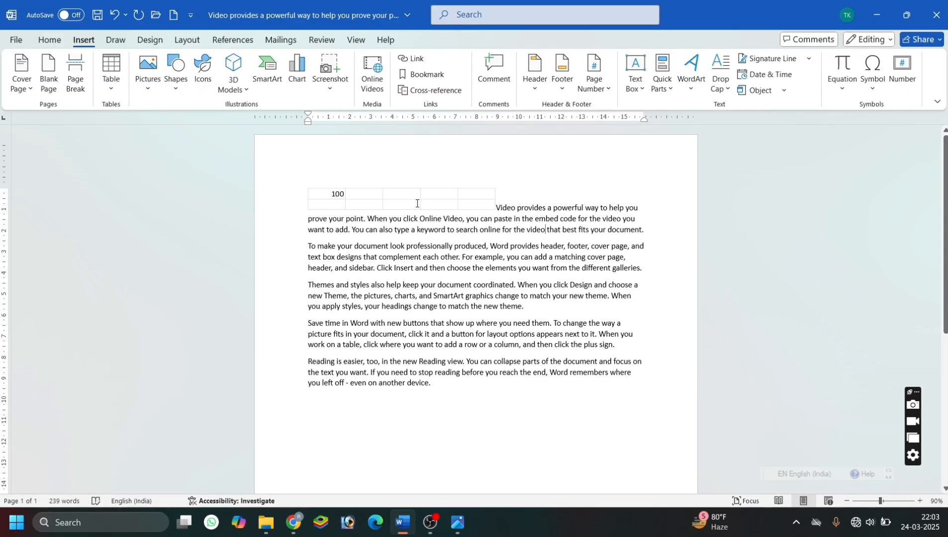
{"action": "left_click", "coordinate": [420, 202]}
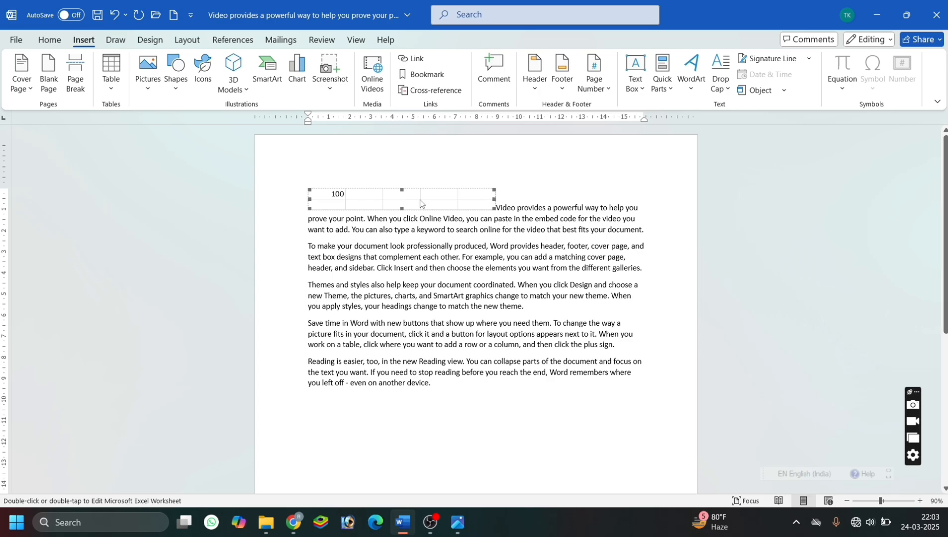
{"action": "key", "text": "Delete"}
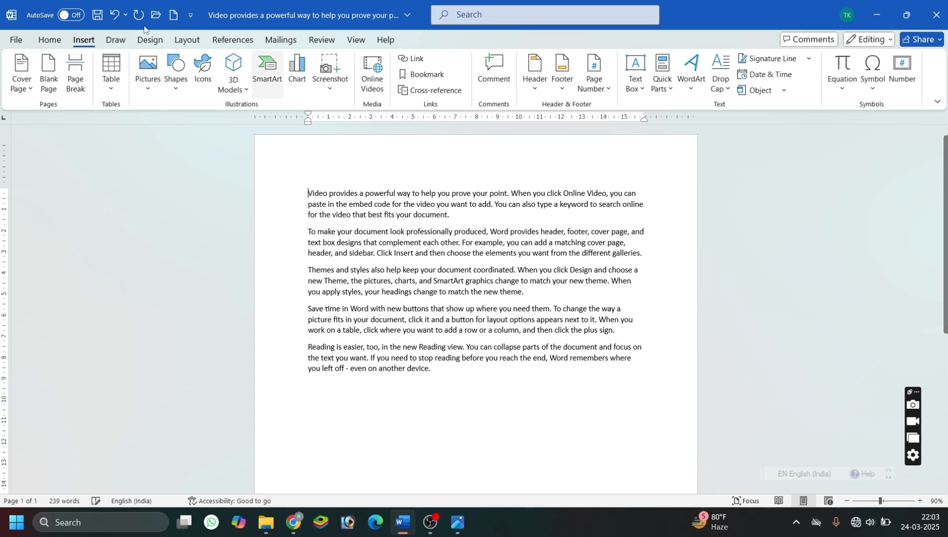
Browse the built-in Quick Tables and insert the Calendar 2 table before the first paragraph.
{"action": "left_click", "coordinate": [110, 78]}
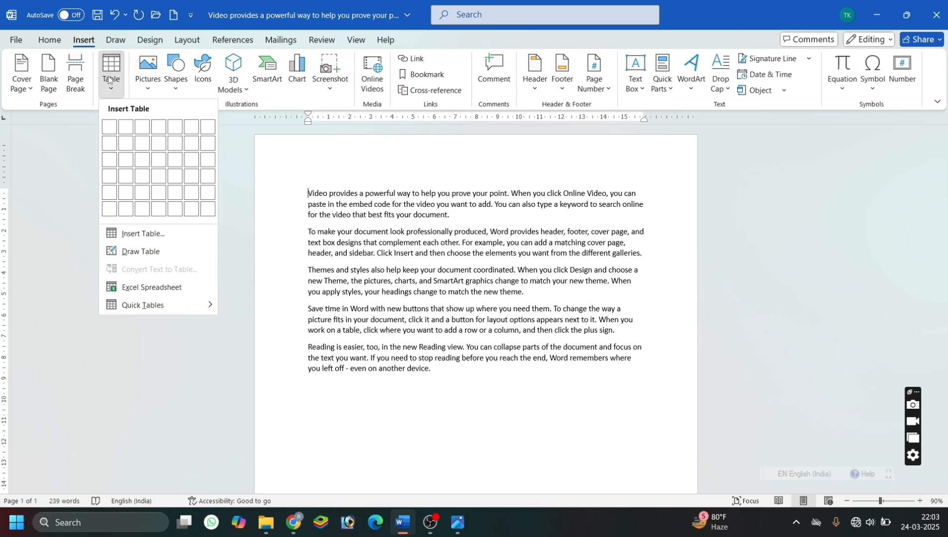
{"action": "mouse_move", "coordinate": [138, 306]}
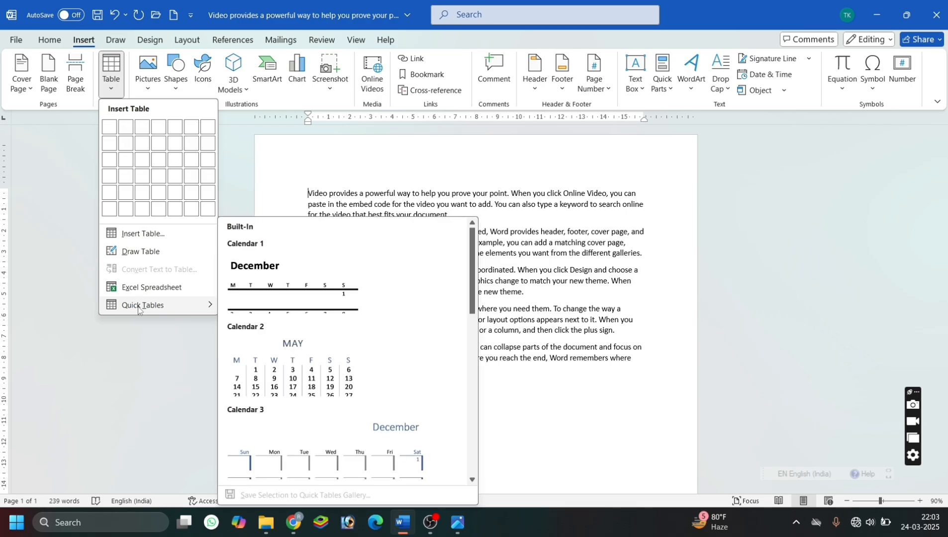
{"action": "scroll", "coordinate": [319, 388], "scroll_direction": "down", "scroll_amount": 5}
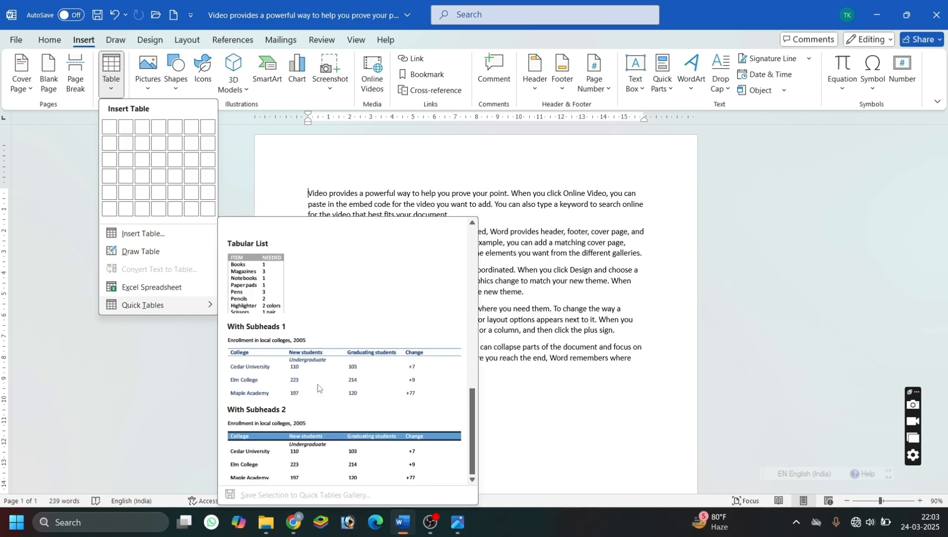
{"action": "scroll", "coordinate": [318, 389], "scroll_direction": "up", "scroll_amount": 5}
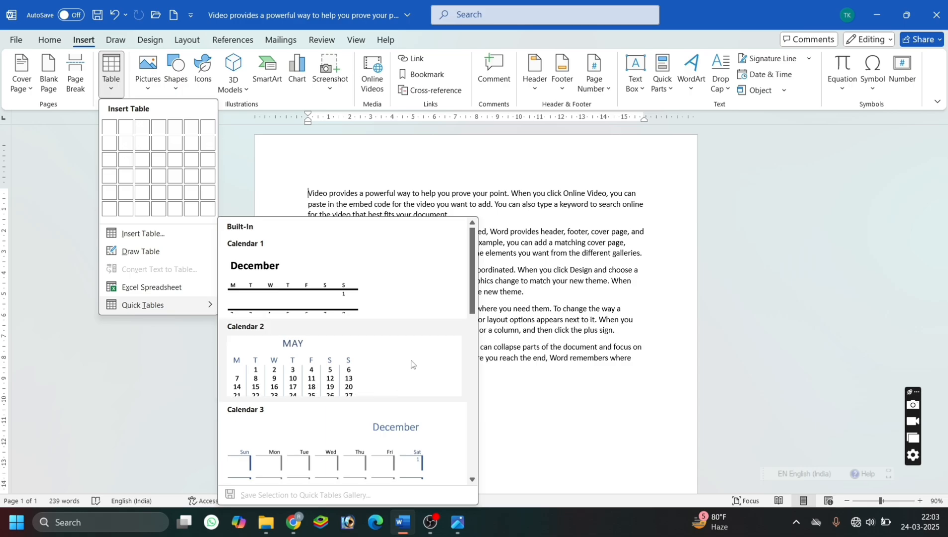
{"action": "left_click_drag", "start_coordinate": [471, 309], "coordinate": [462, 455]}
{"action": "scroll", "coordinate": [450, 328], "scroll_direction": "up", "scroll_amount": 10}
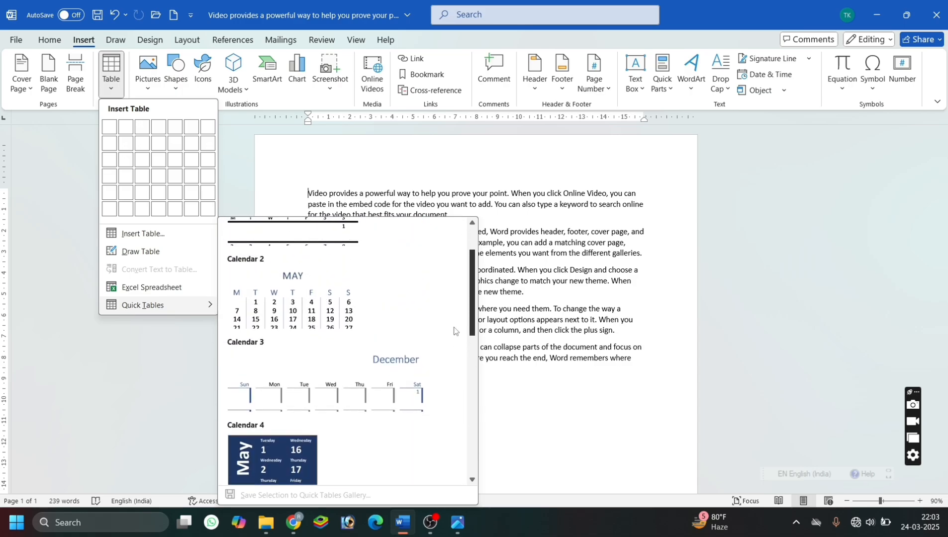
{"action": "left_click", "coordinate": [334, 346]}
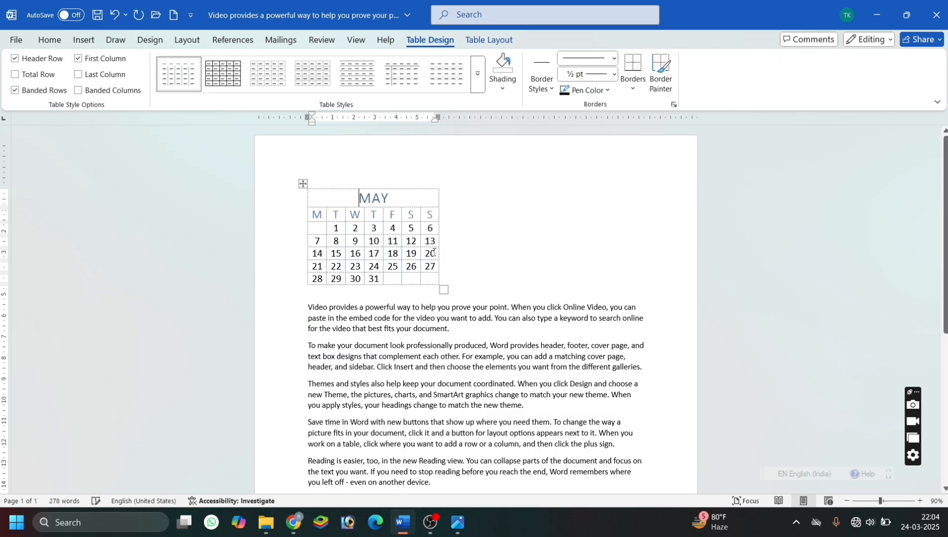
Move the MAY calendar to the right of the first two paragraphs and place a copy of it at the left margin.
{"action": "left_click", "coordinate": [303, 183]}
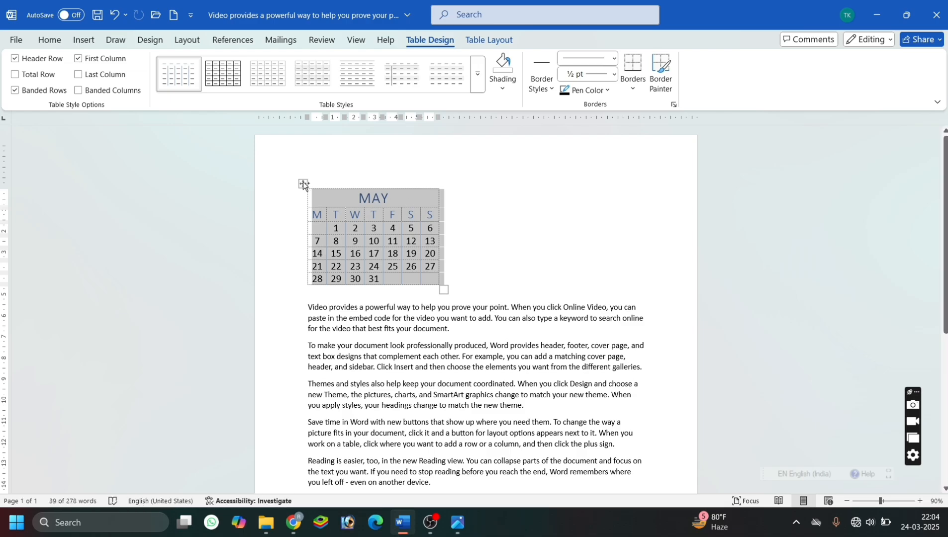
{"action": "mouse_move", "coordinate": [304, 185]}
{"action": "left_mouse_down"}
{"action": "mouse_move", "coordinate": [491, 198]}
{"action": "mouse_move", "coordinate": [506, 208]}
{"action": "mouse_move", "coordinate": [308, 182]}
{"action": "left_mouse_up"}
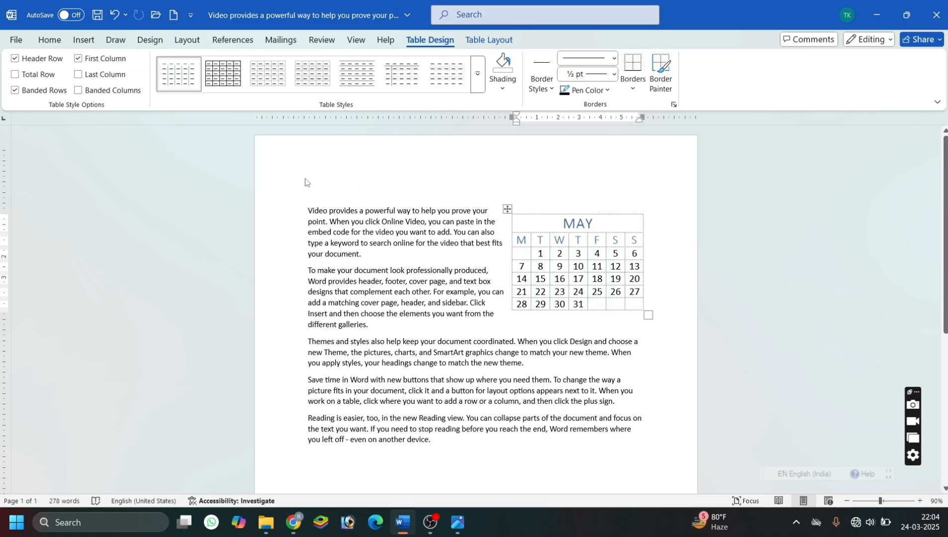
{"action": "left_click", "coordinate": [560, 230]}
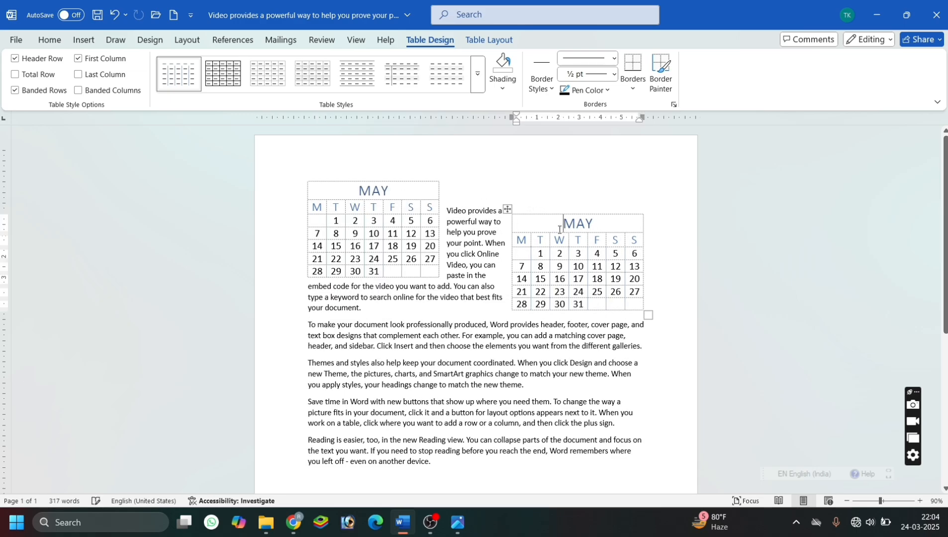
Place two more copies of the MAY calendar and move the overlapping one to the lower left, forming a rough two-by-two arrangement.
{"action": "left_click_drag", "start_coordinate": [508, 211], "coordinate": [468, 181]}
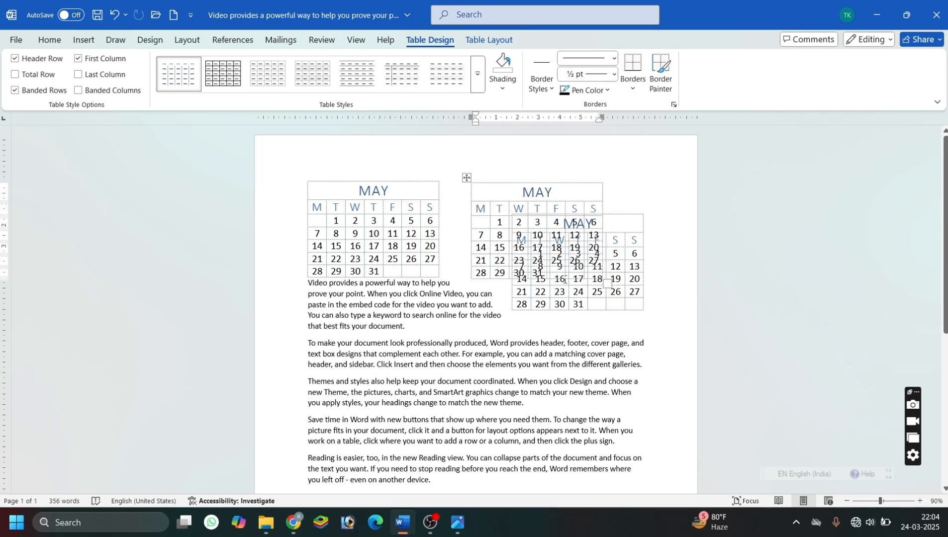
{"action": "left_click", "coordinate": [564, 281]}
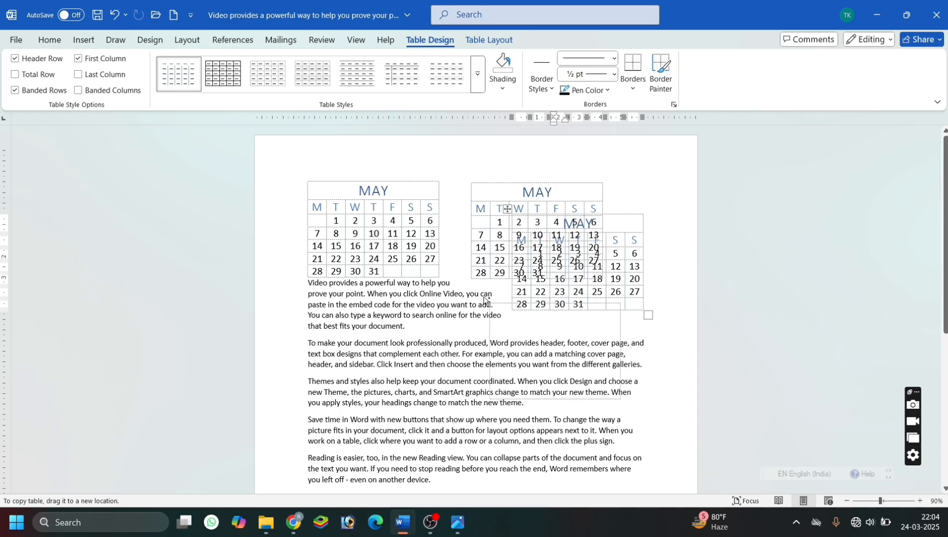
{"action": "left_click_drag", "start_coordinate": [472, 299], "coordinate": [475, 298]}
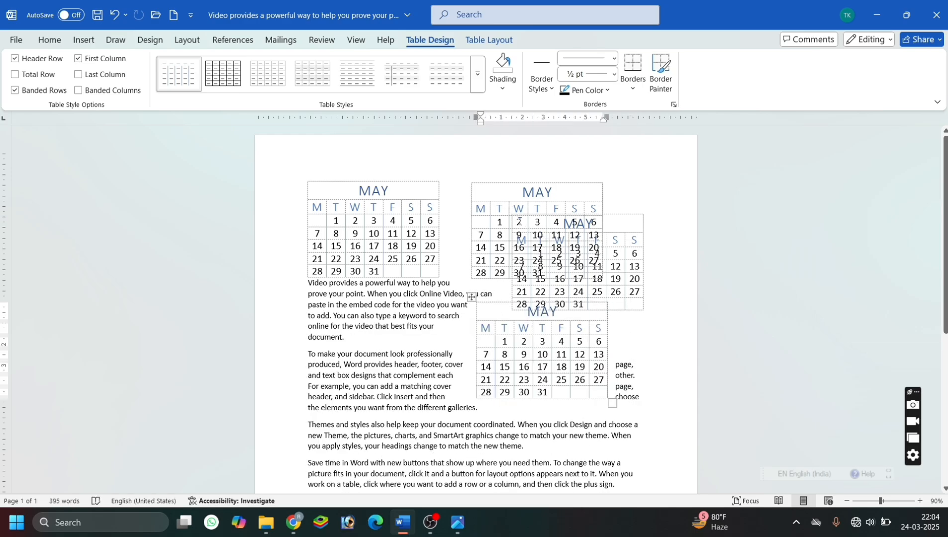
{"action": "left_click", "coordinate": [518, 222]}
{"action": "left_click", "coordinate": [621, 266]}
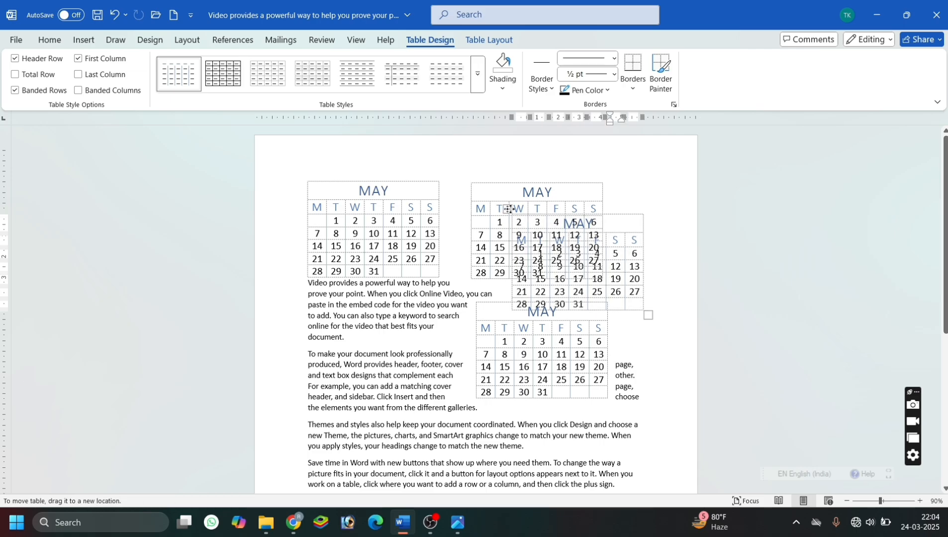
{"action": "left_click_drag", "start_coordinate": [512, 215], "coordinate": [318, 322]}
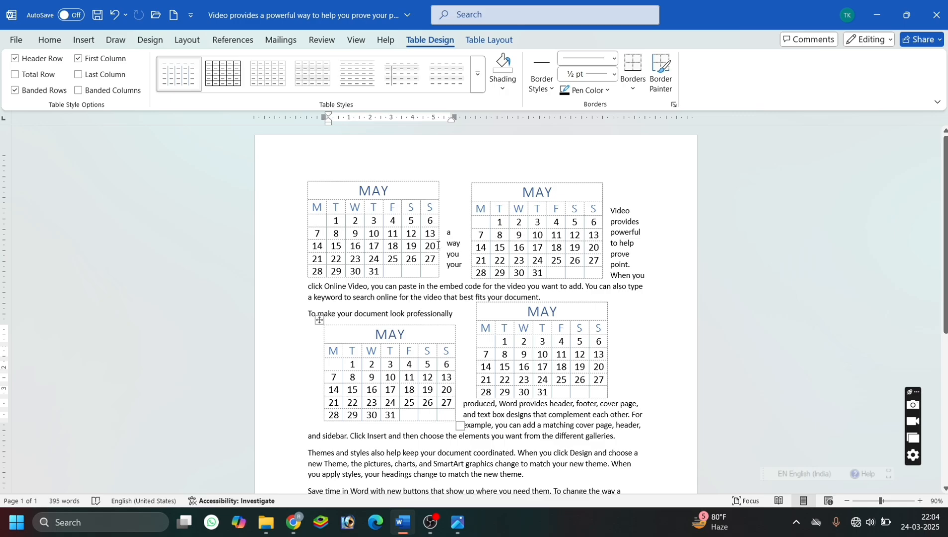
Delete the text selection running between the calendars, and undo back to the layout with only two MAY calendars.
{"action": "left_click_drag", "start_coordinate": [447, 235], "coordinate": [588, 437]}
{"action": "key", "text": "Delete"}
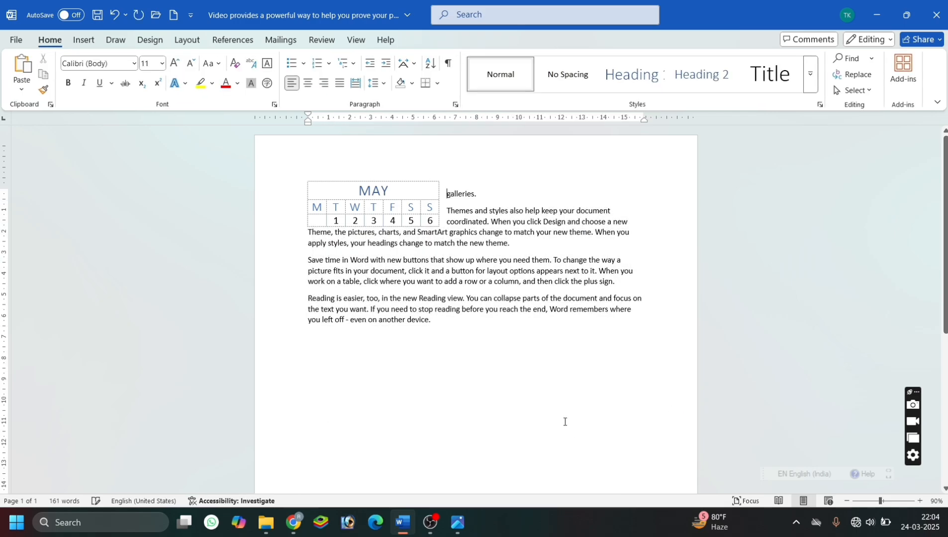
{"action": "key", "text": "ctrl+z"}
{"action": "key", "text": "ctrl+z"}
{"action": "key", "text": "ctrl+z"}
{"action": "key", "text": "ctrl+z"}
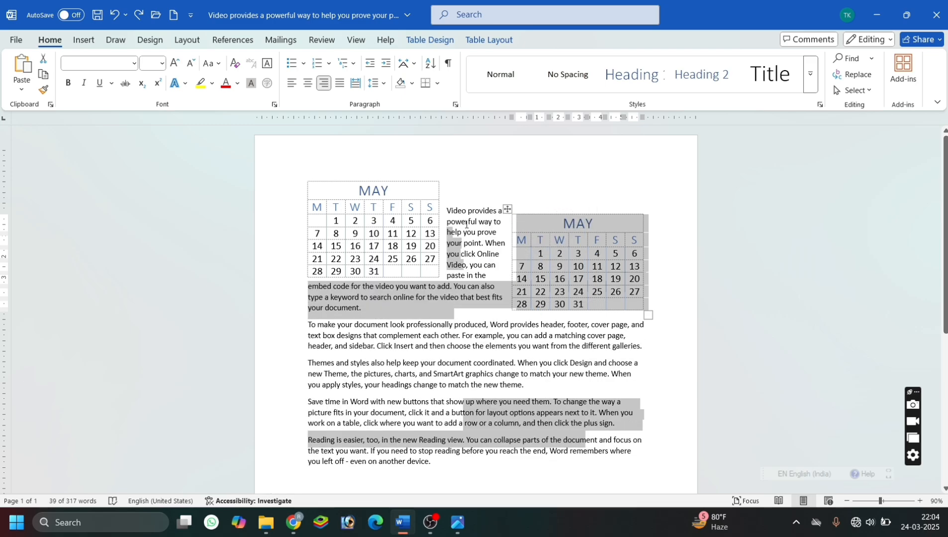
{"action": "key", "text": "ctrl+z"}
{"action": "key", "text": "ctrl+z"}
{"action": "key", "text": "ctrl+z"}
{"action": "key", "text": "ctrl+z"}
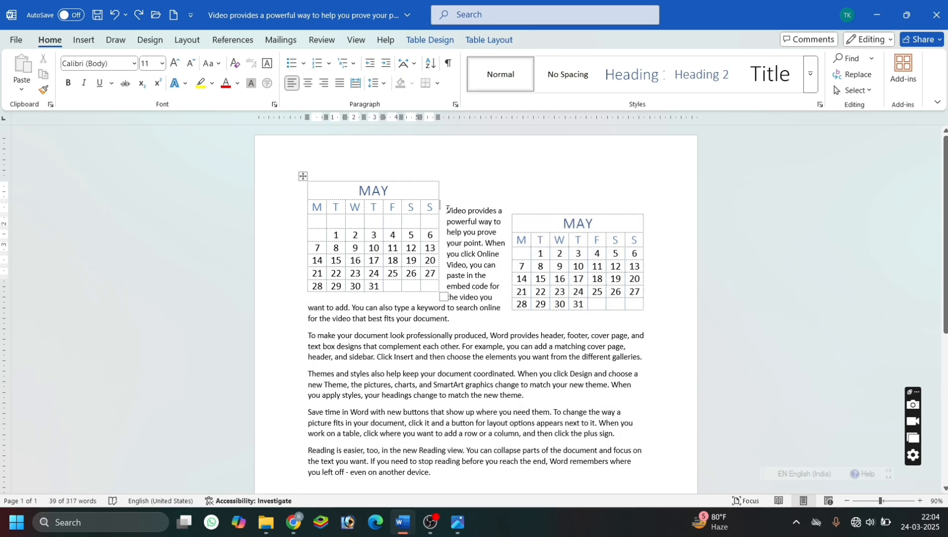
{"action": "key", "text": "ctrl+z"}
{"action": "key", "text": "ctrl+z"}
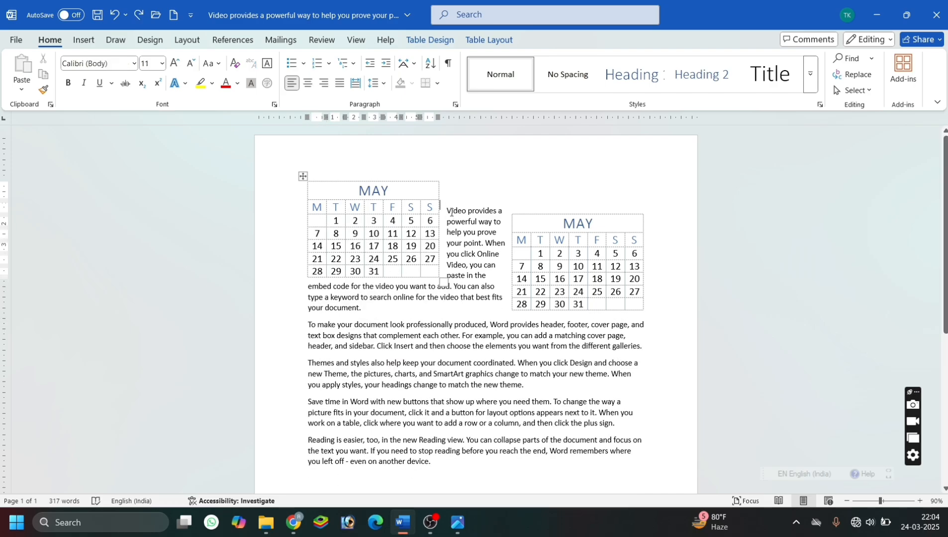
Insert blank lines before the first paragraph to push the body text below the two calendars.
{"action": "left_click", "coordinate": [450, 212]}
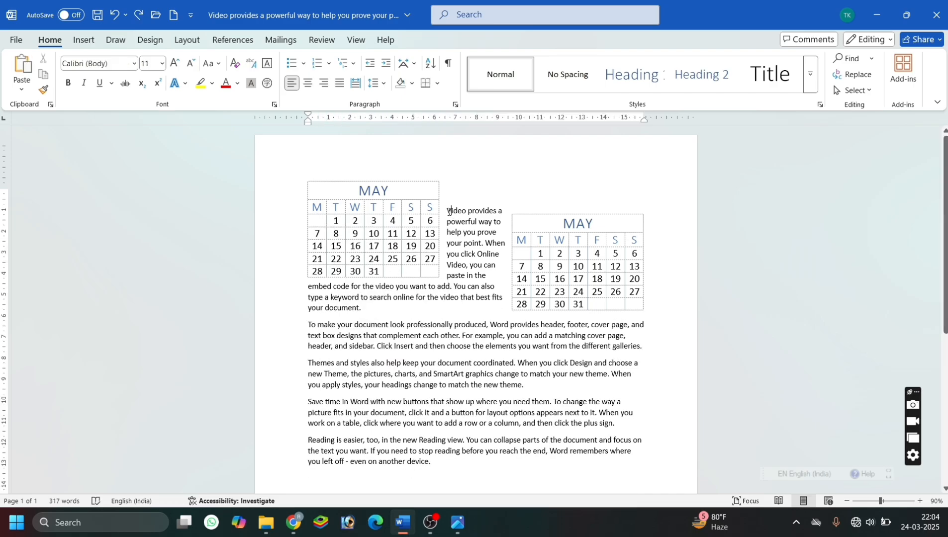
{"action": "key", "text": "Return"}
{"action": "key", "text": "Return"}
{"action": "key", "text": "Return"}
{"action": "key", "text": "Return"}
{"action": "key", "text": "Return"}
{"action": "key", "text": "Return"}
{"action": "key", "text": "Return"}
{"action": "key", "text": "Return"}
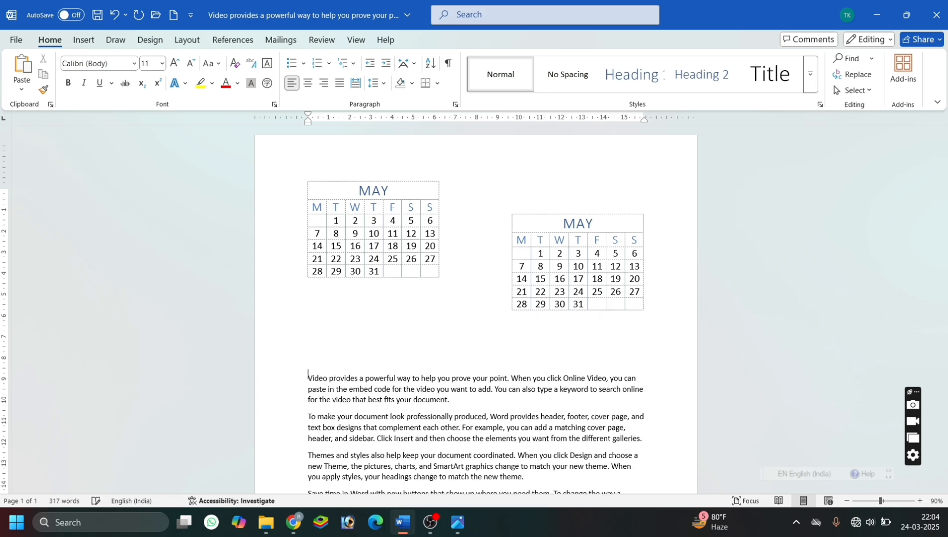
{"action": "key", "text": "Return"}
{"action": "key", "text": "Return"}
{"action": "key", "text": "Return"}
{"action": "key", "text": "Return"}
{"action": "key", "text": "Return"}
{"action": "key", "text": "Return"}
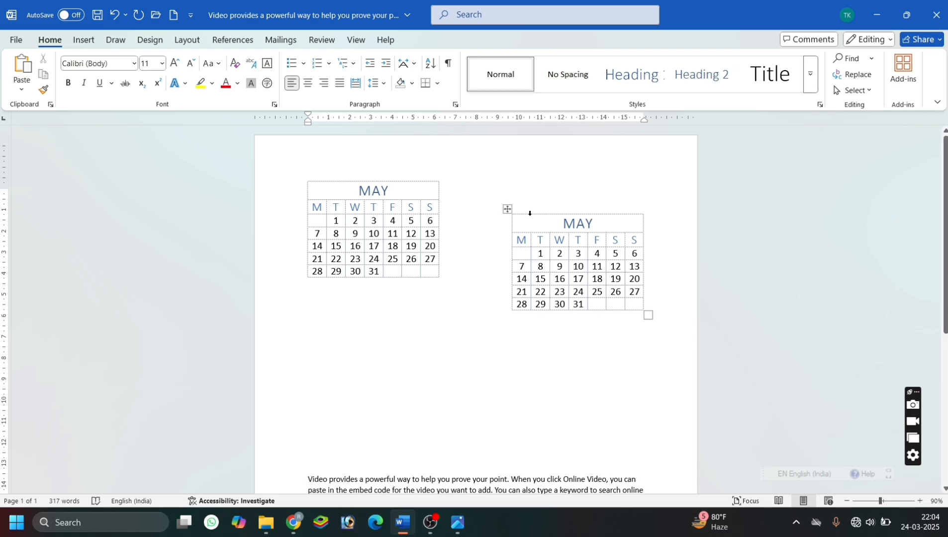
Copy and reposition the MAY calendar to form an evenly spaced two-by-two grid of four calendars above the text.
{"action": "left_click", "coordinate": [530, 217]}
{"action": "left_click_drag", "start_coordinate": [507, 209], "coordinate": [303, 319]}
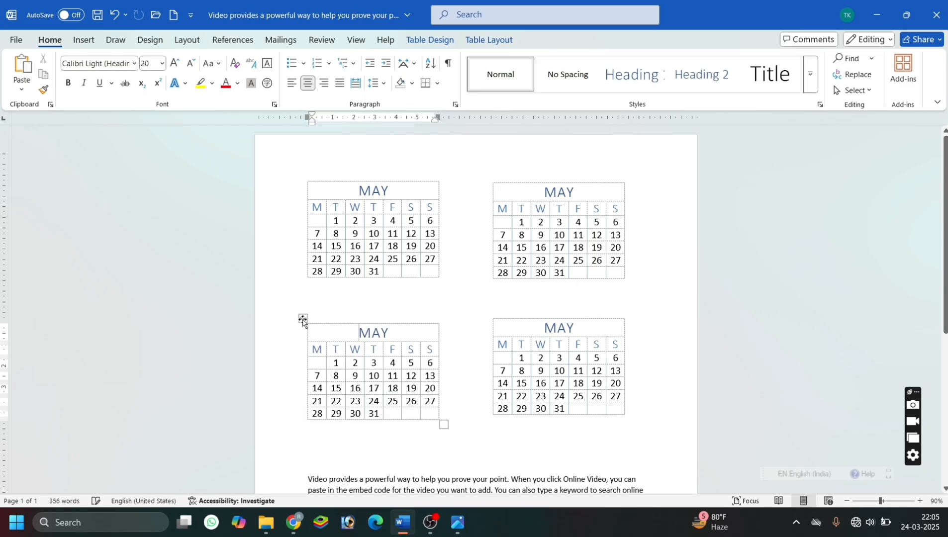
Change the title of the upper-right calendar to JUNE.
{"action": "left_click", "coordinate": [386, 190]}
{"action": "double_click", "coordinate": [584, 191]}
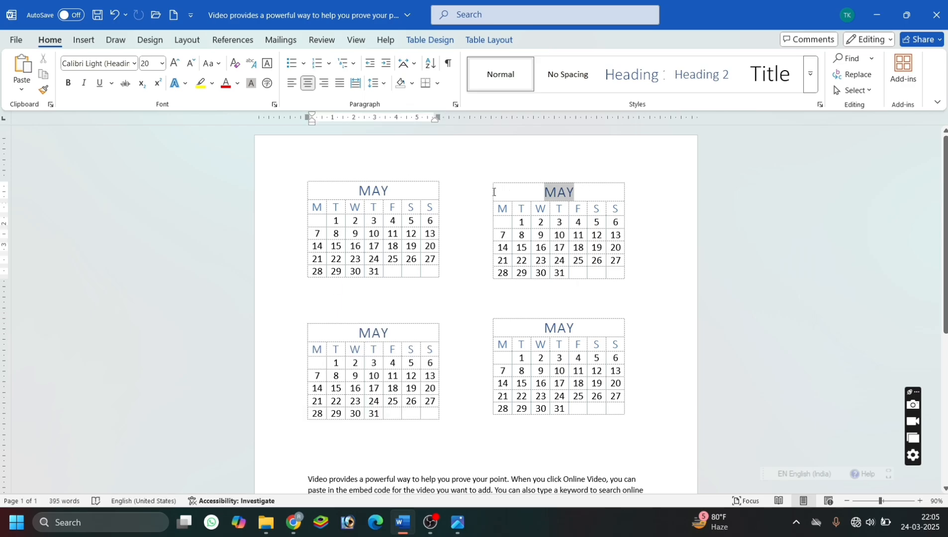
{"action": "type", "text": "JUN"}
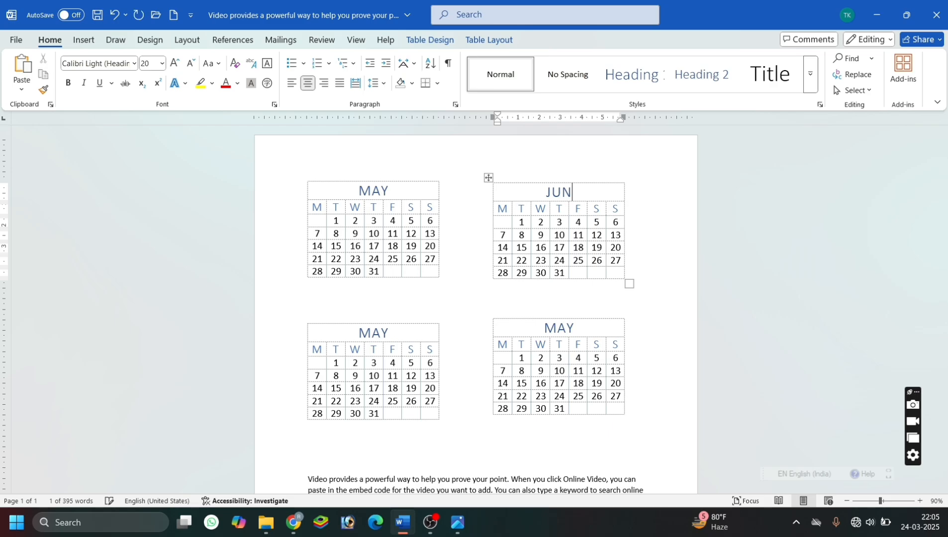
{"action": "type", "text": "E"}
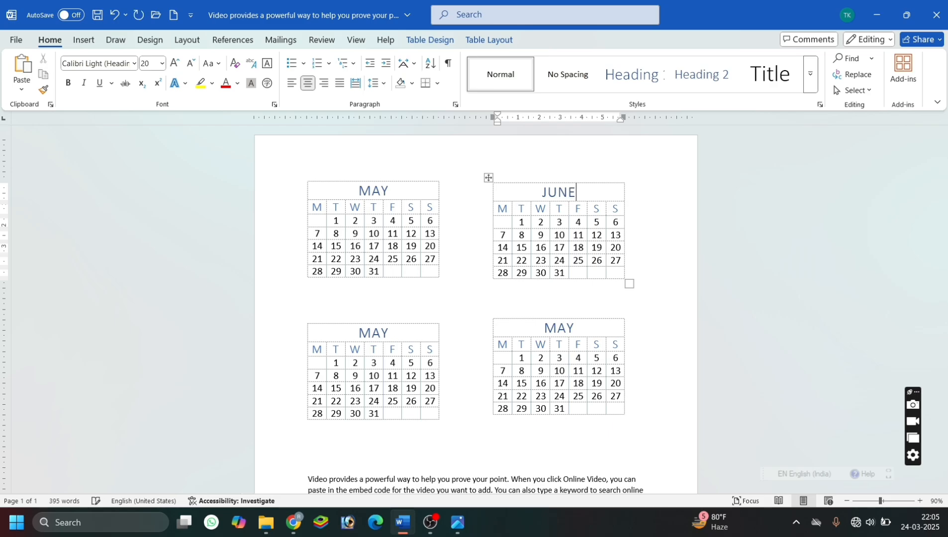
Rework the first week of the JUNE calendar, putting 1 under Wednesday, clearing Tuesday's date and replacing the Thursday and Friday dates.
{"action": "left_click", "coordinate": [543, 220]}
{"action": "key", "text": "BackSpace"}
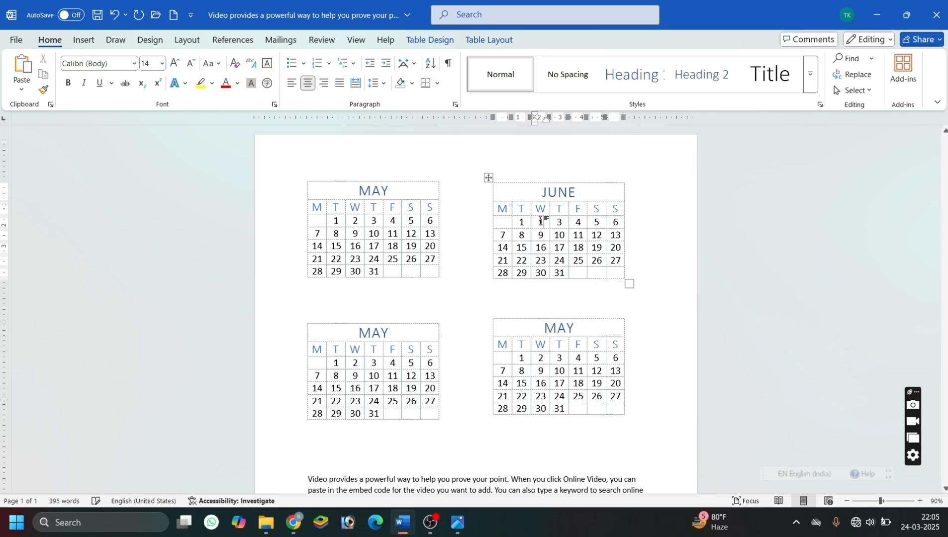
{"action": "left_click", "coordinate": [529, 221]}
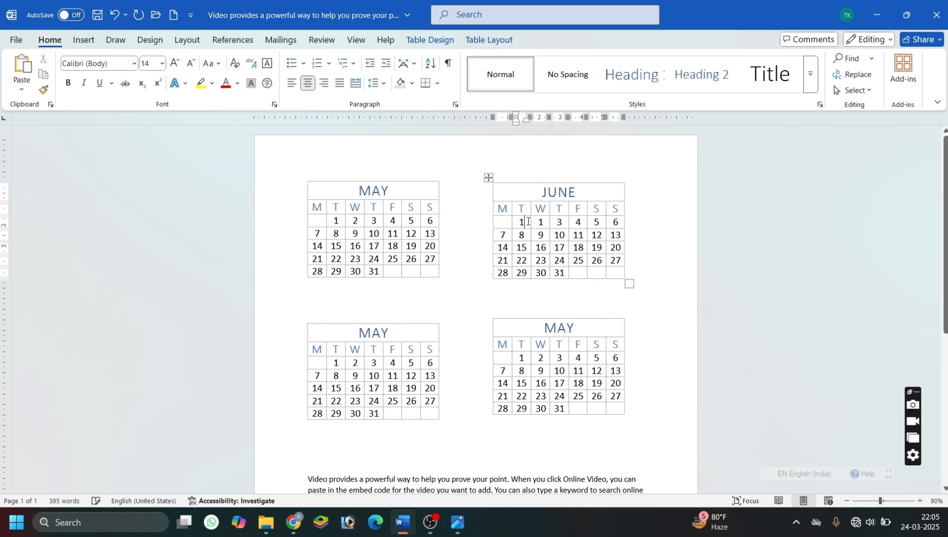
{"action": "key", "text": "BackSpace"}
{"action": "left_click", "coordinate": [562, 224]}
{"action": "key", "text": "BackSpace"}
{"action": "left_click", "coordinate": [580, 222]}
{"action": "key", "text": "BackSpace"}
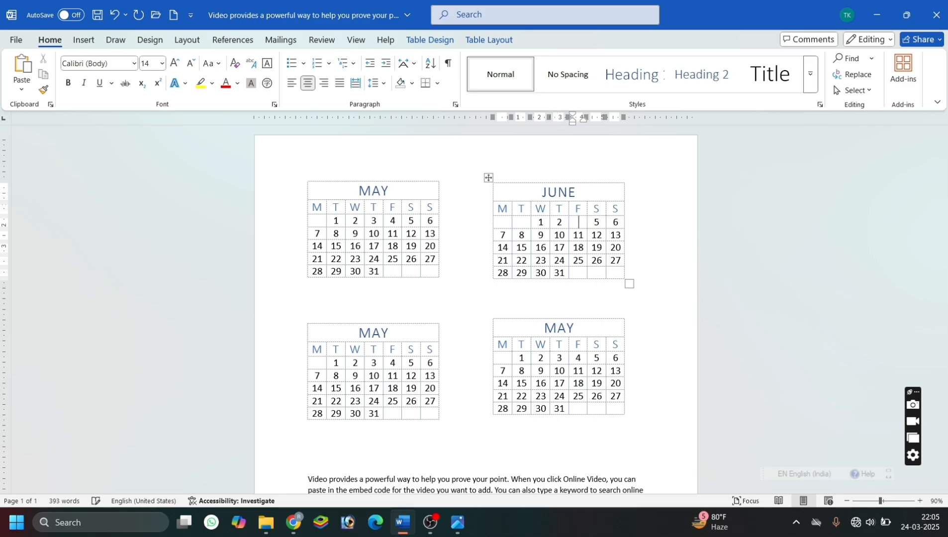
Select the whole JUNE calendar table and delete it.
{"action": "left_click", "coordinate": [487, 177]}
{"action": "key", "text": "BackSpace"}
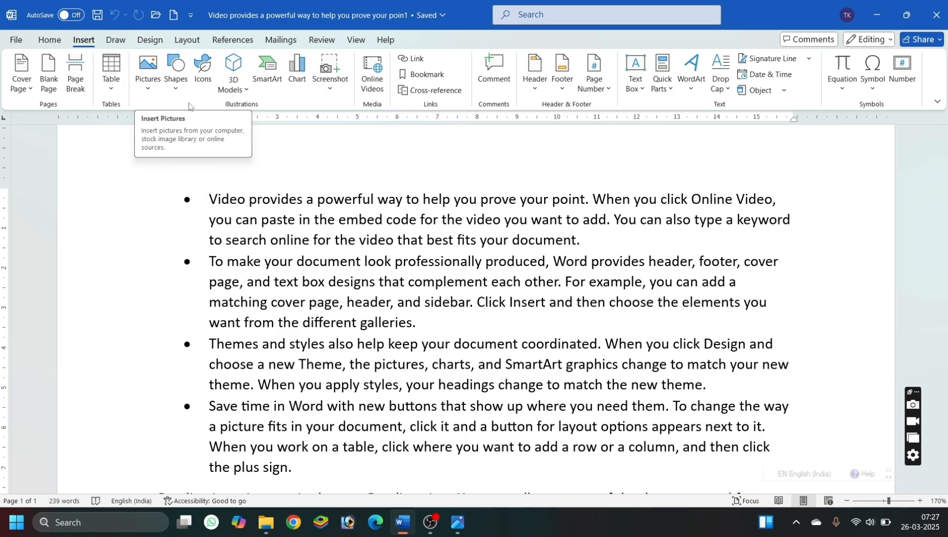
{"action": "left_click", "coordinate": [148, 87]}
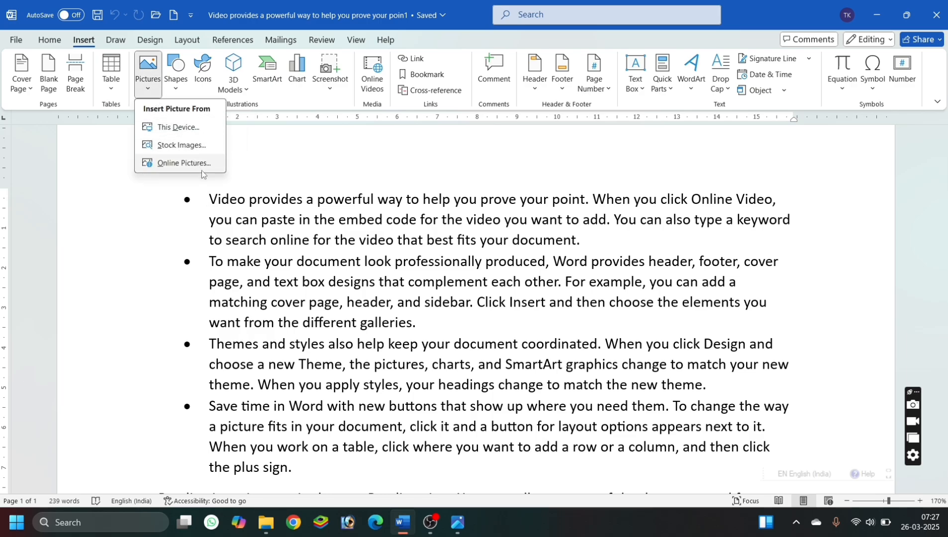
{"action": "left_click", "coordinate": [182, 131]}
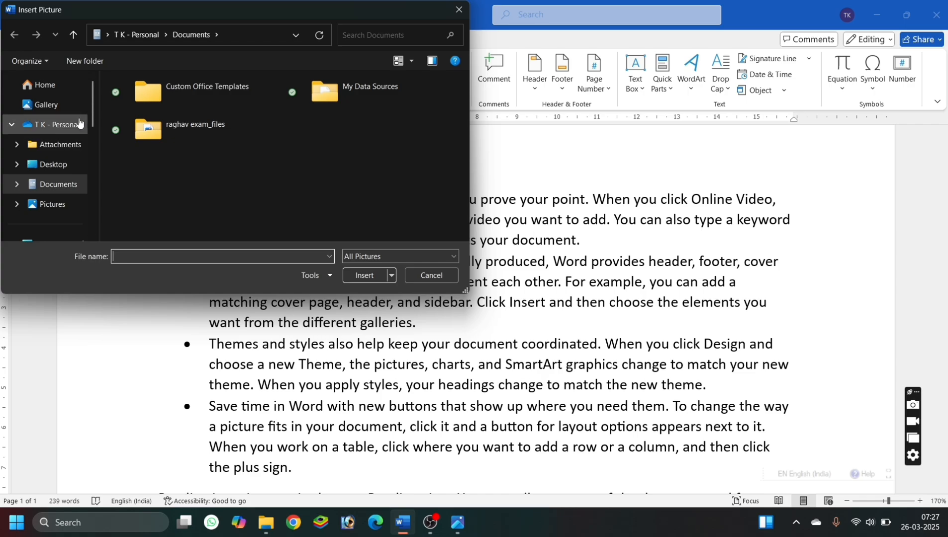
{"action": "left_click", "coordinate": [73, 159]}
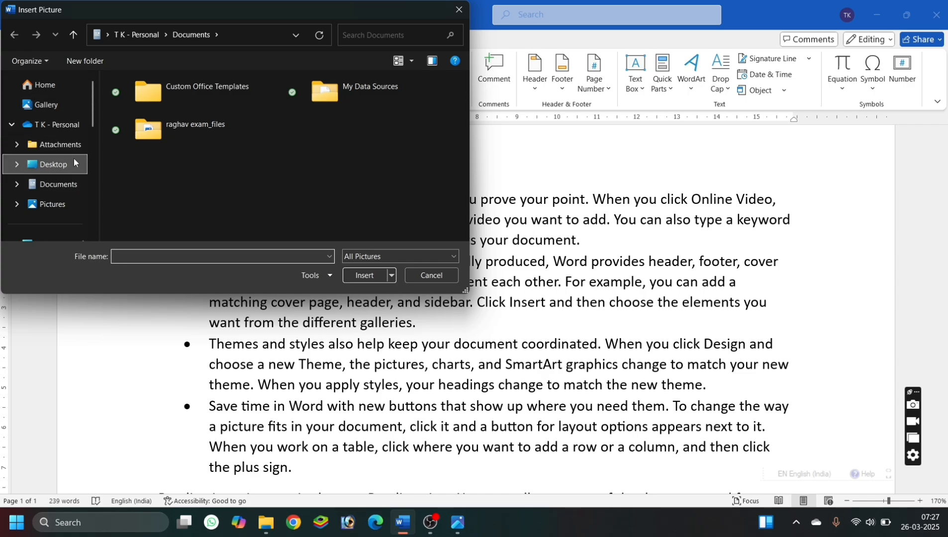
{"action": "scroll", "coordinate": [250, 118], "scroll_direction": "down", "scroll_amount": 5}
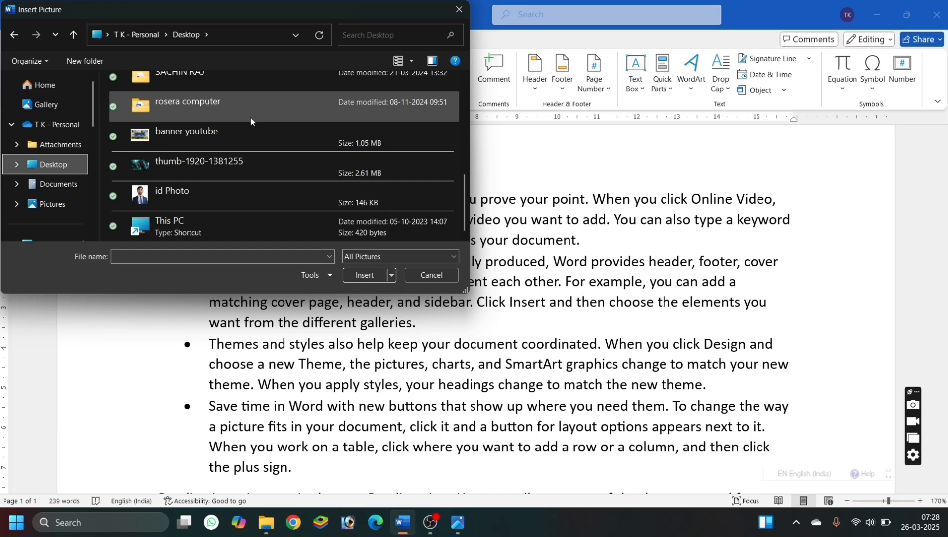
{"action": "left_click", "coordinate": [203, 169]}
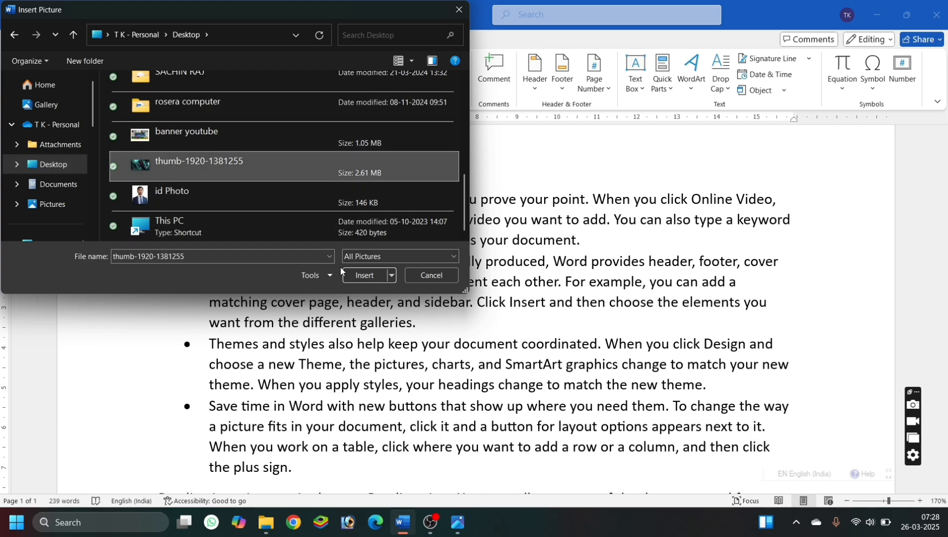
{"action": "left_click", "coordinate": [358, 275]}
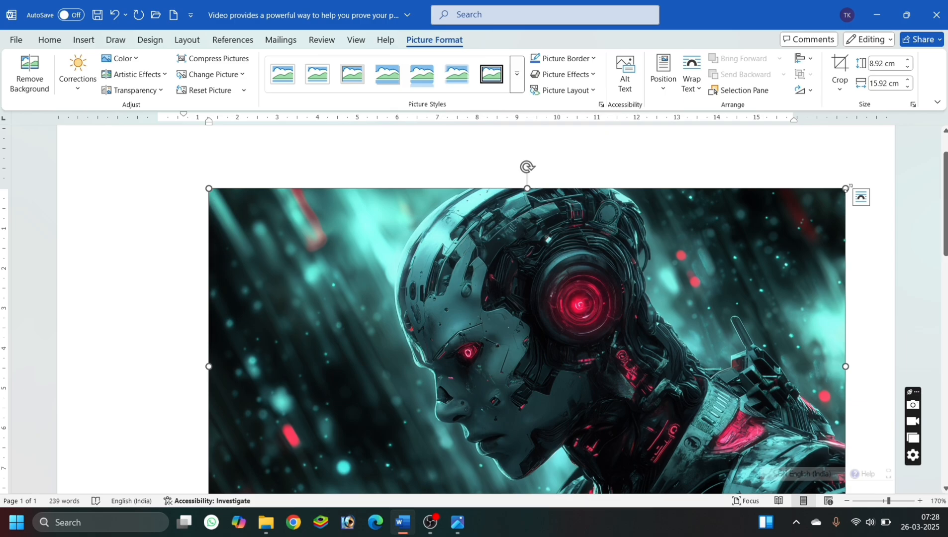
Shrink the robot picture to about 5.44 cm high and 8.26 cm wide, mirroring it and flipping it back, and keep it selected.
{"action": "left_click_drag", "start_coordinate": [847, 188], "coordinate": [182, 326]}
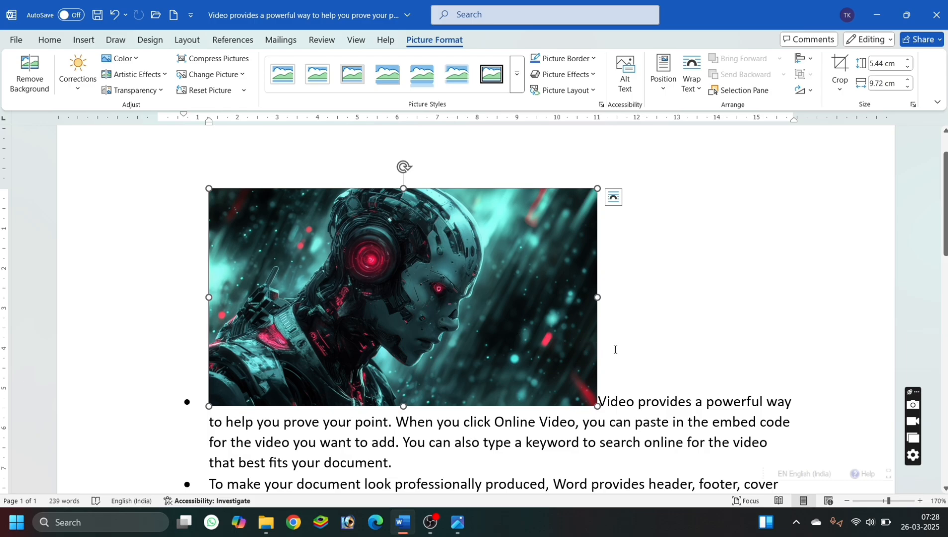
{"action": "left_click", "coordinate": [615, 349]}
{"action": "left_click", "coordinate": [427, 297]}
{"action": "left_click_drag", "start_coordinate": [209, 297], "coordinate": [907, 273]}
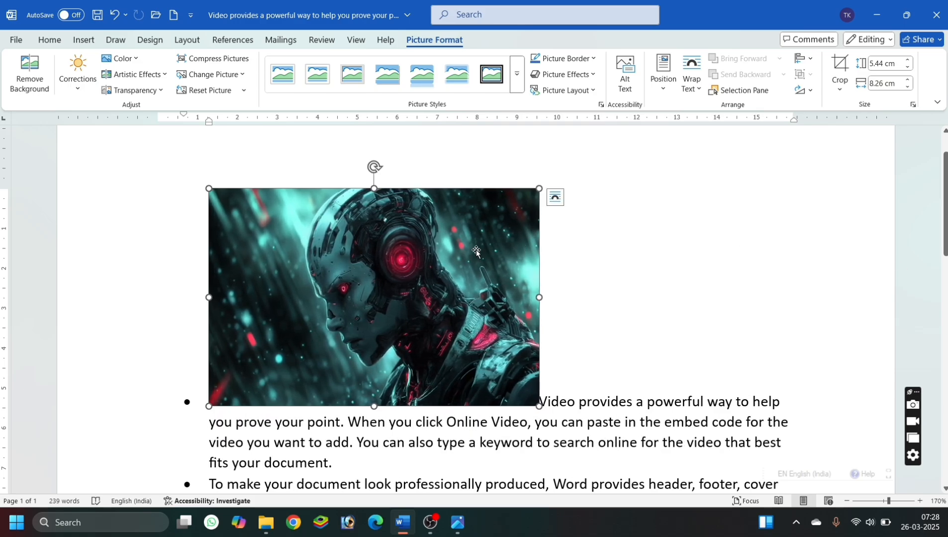
{"action": "left_click_drag", "start_coordinate": [477, 251], "coordinate": [515, 194]}
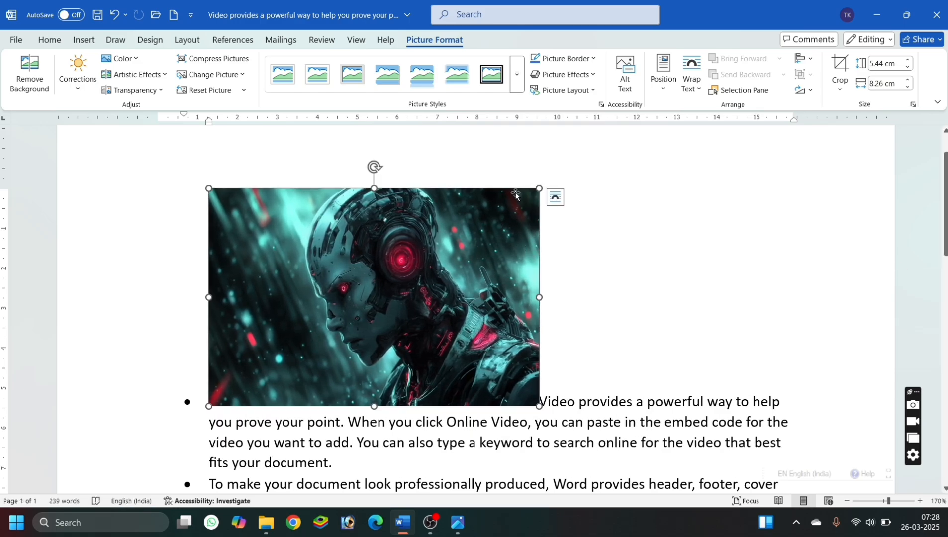
{"action": "left_click", "coordinate": [725, 206]}
{"action": "left_click", "coordinate": [433, 224]}
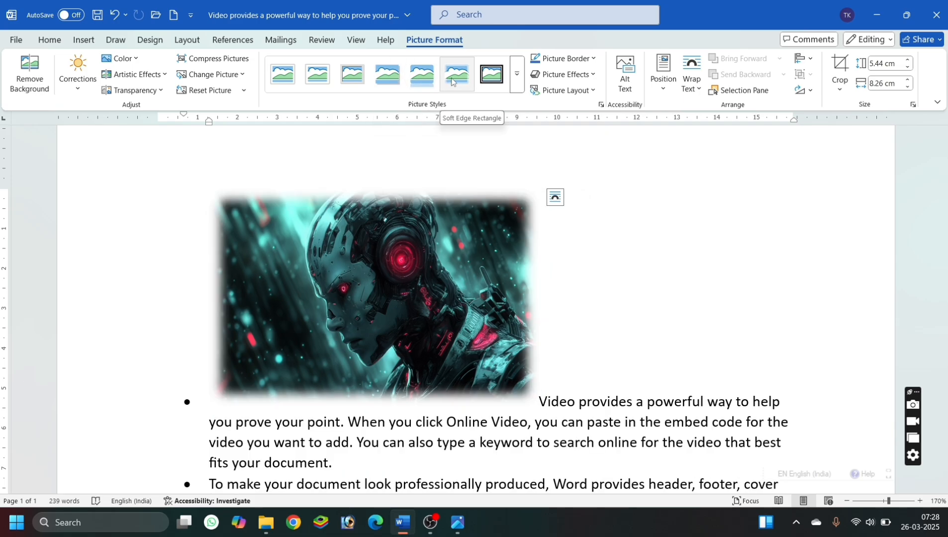
Preview brightness and contrast corrections on the robot picture and apply the white-framed picture style with rounded diagonal corners.
{"action": "left_click", "coordinate": [78, 75]}
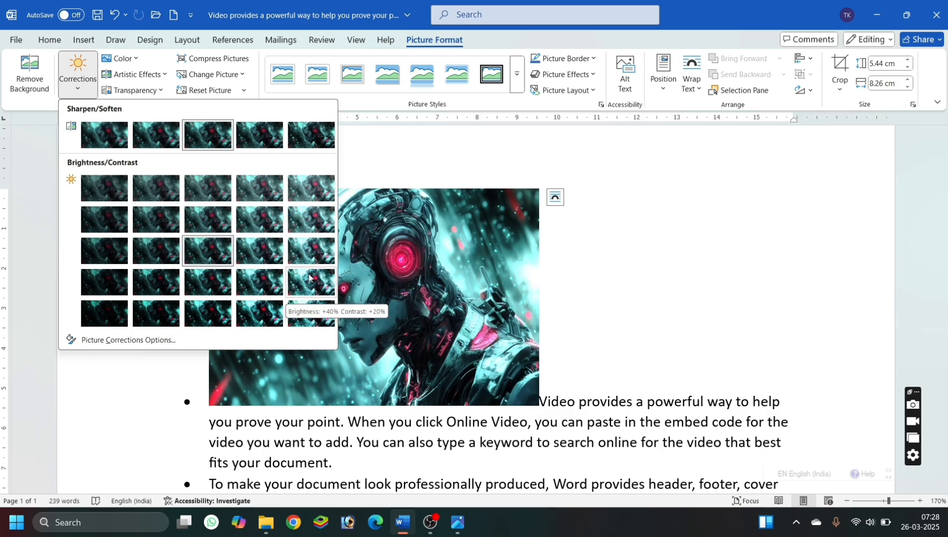
{"action": "left_click", "coordinate": [409, 269]}
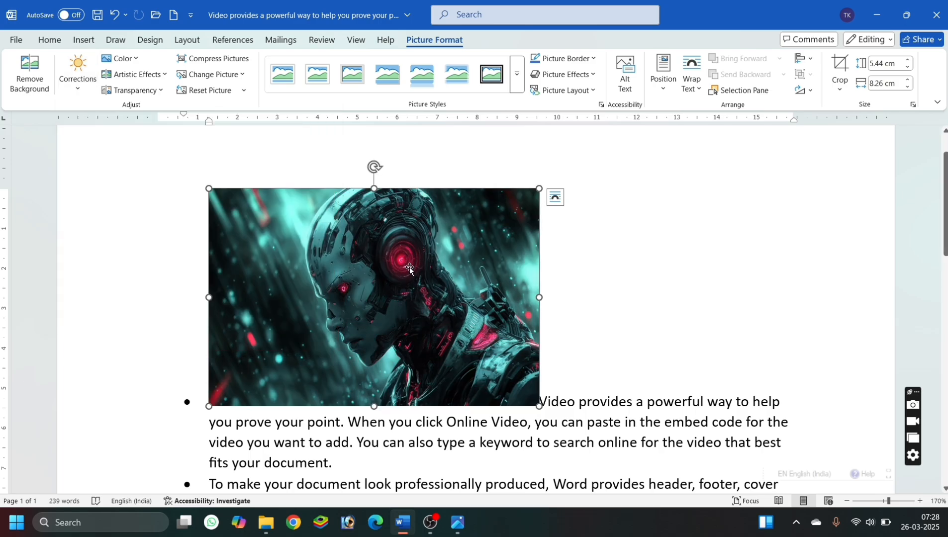
{"action": "left_click", "coordinate": [517, 81]}
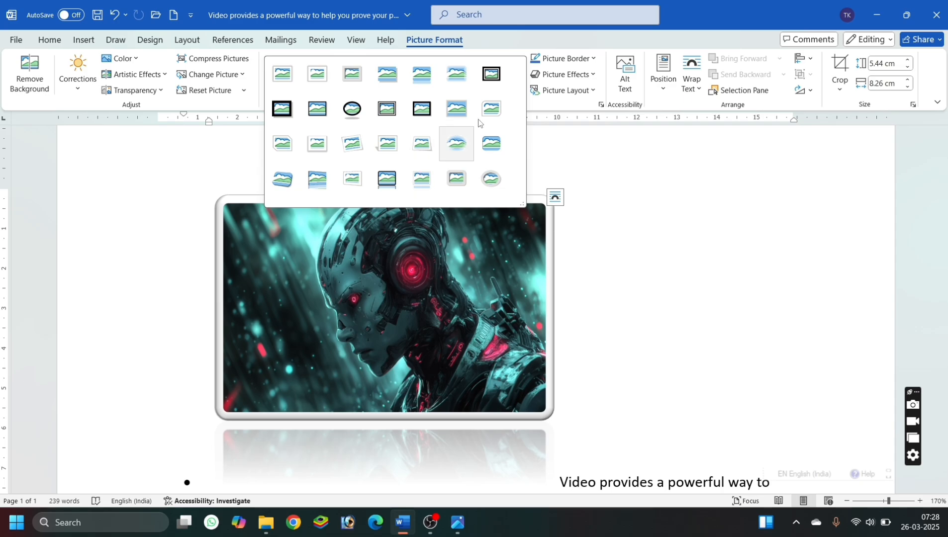
{"action": "left_click", "coordinate": [486, 110]}
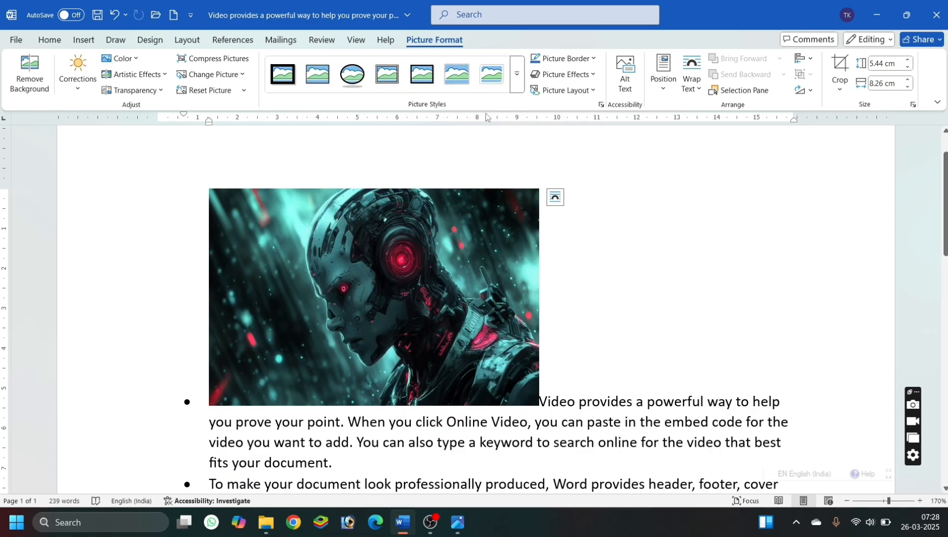
View the picture border options without choosing one and delete the robot picture.
{"action": "left_click", "coordinate": [580, 60]}
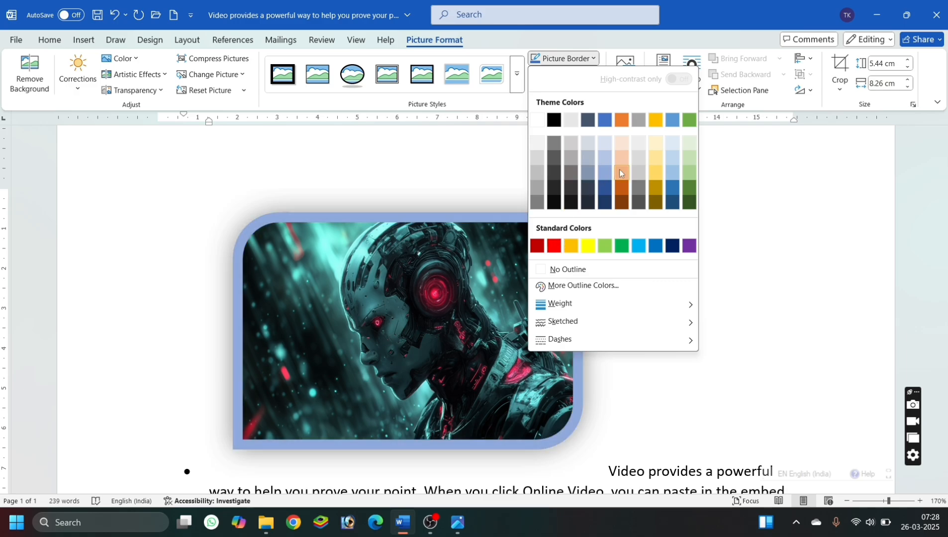
{"action": "left_click", "coordinate": [725, 221]}
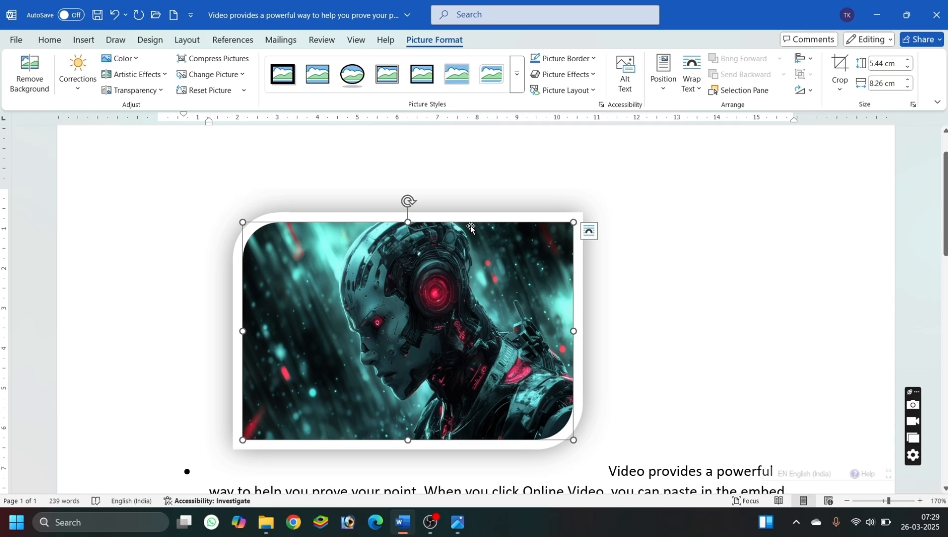
{"action": "key", "text": "Delete"}
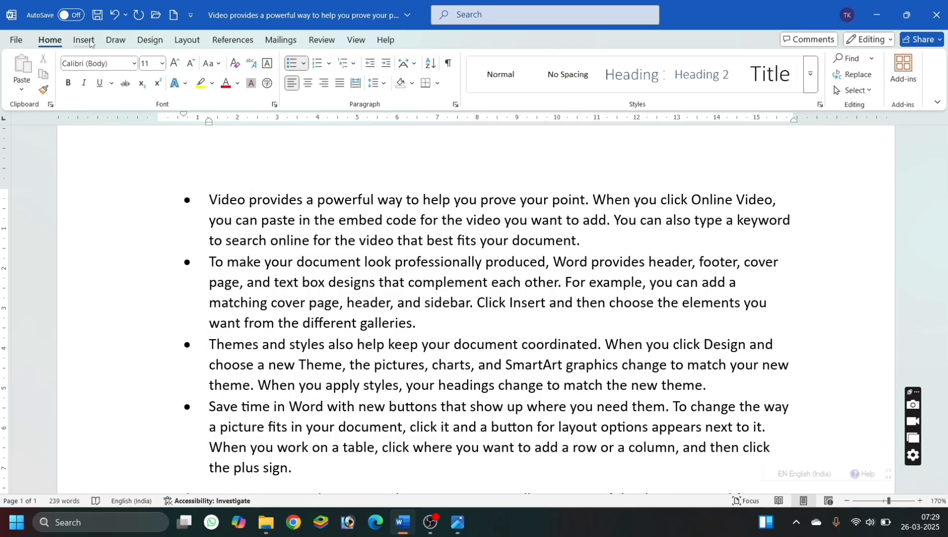
Browse the stock images and insert the photo of hands holding a paint tube before the first bullet's text.
{"action": "left_click", "coordinate": [84, 40]}
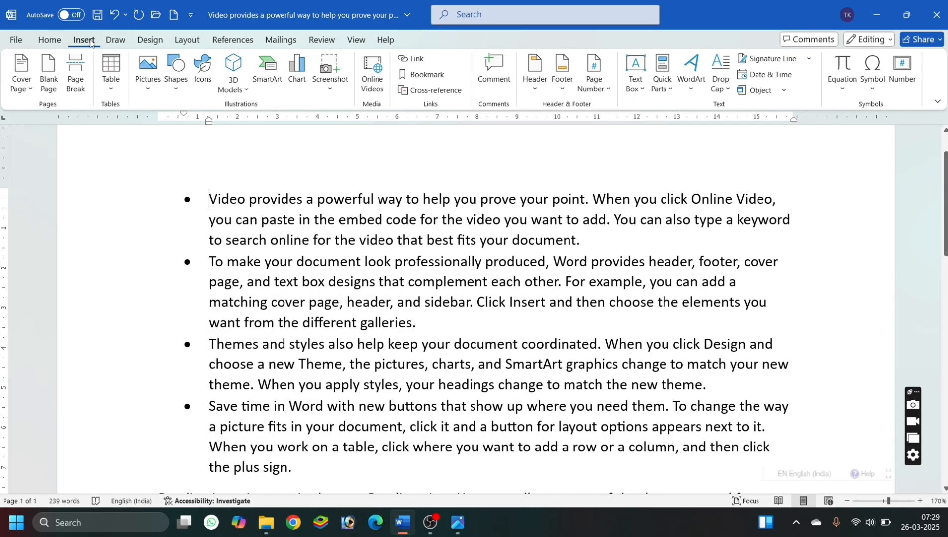
{"action": "left_click", "coordinate": [143, 95]}
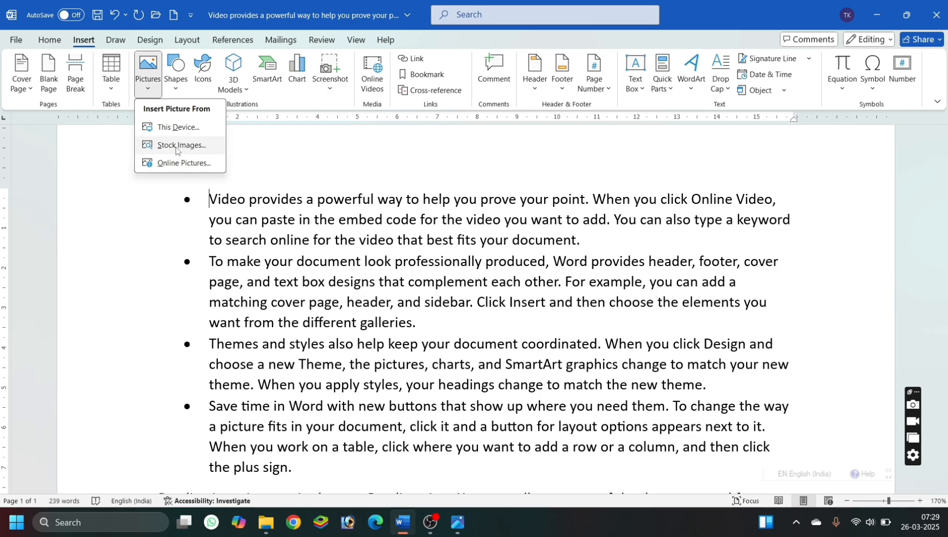
{"action": "left_click", "coordinate": [174, 146]}
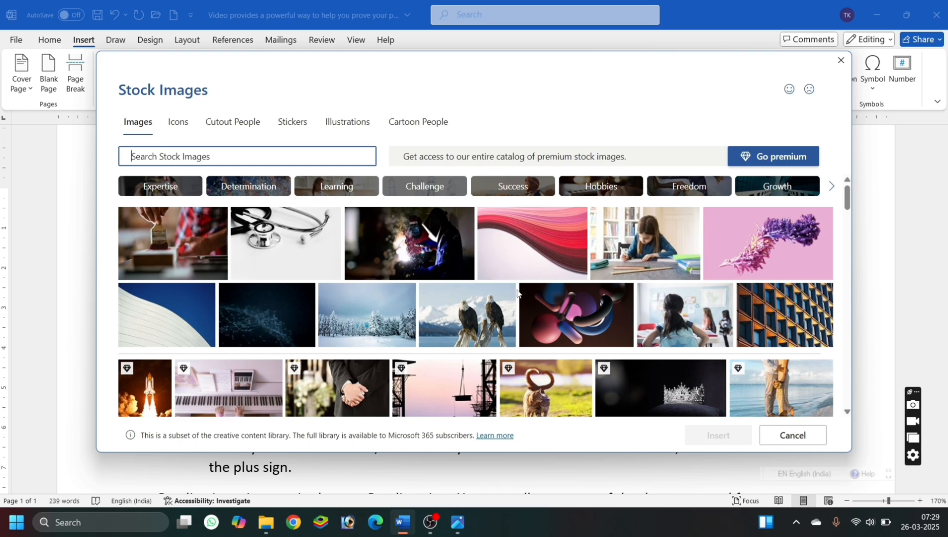
{"action": "scroll", "coordinate": [517, 294], "scroll_direction": "down", "scroll_amount": 5}
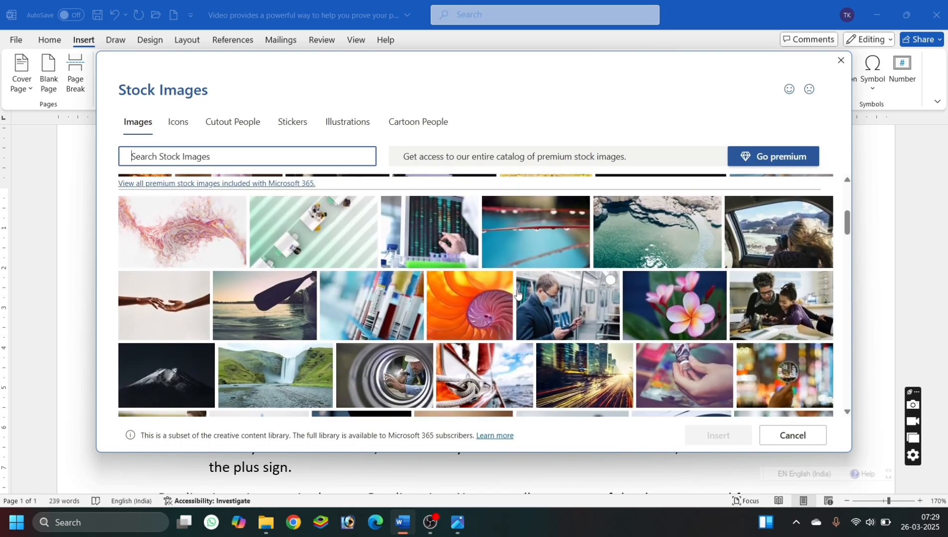
{"action": "scroll", "coordinate": [517, 294], "scroll_direction": "up", "scroll_amount": 6}
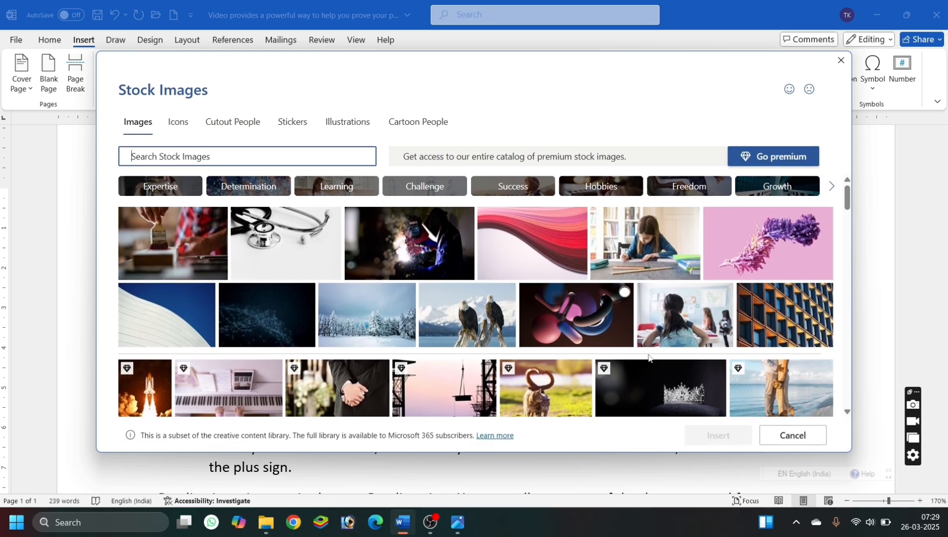
{"action": "scroll", "coordinate": [659, 367], "scroll_direction": "down", "scroll_amount": 4}
{"action": "scroll", "coordinate": [659, 367], "scroll_direction": "down", "scroll_amount": 4}
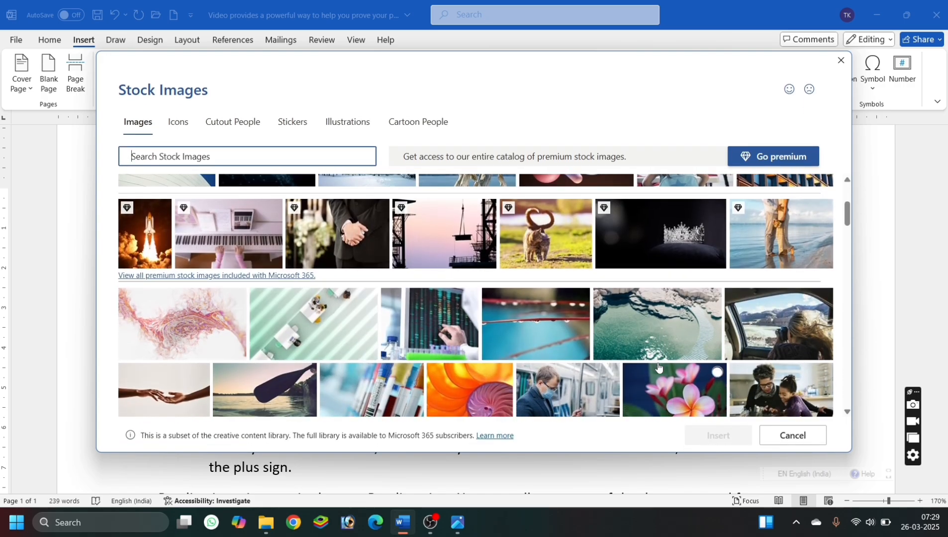
{"action": "scroll", "coordinate": [659, 367], "scroll_direction": "down", "scroll_amount": 1}
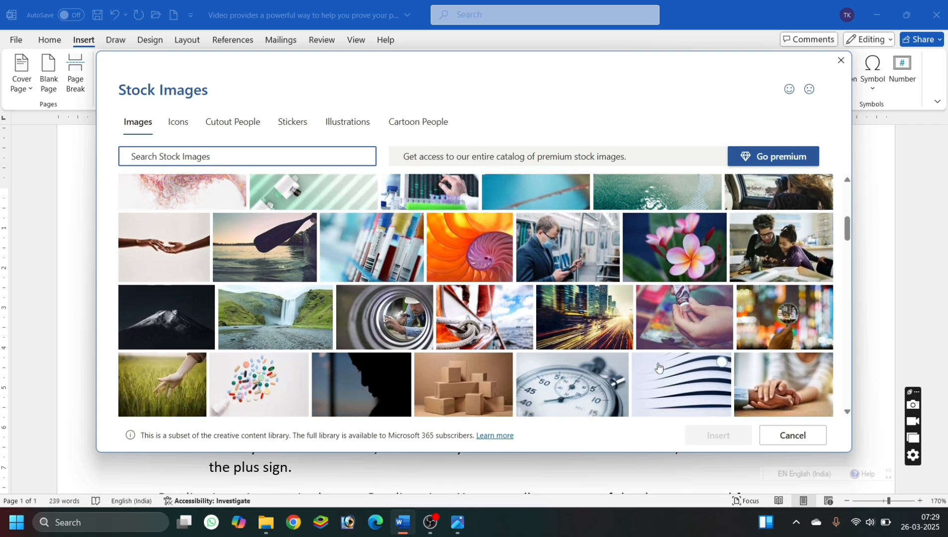
{"action": "left_click", "coordinate": [688, 314]}
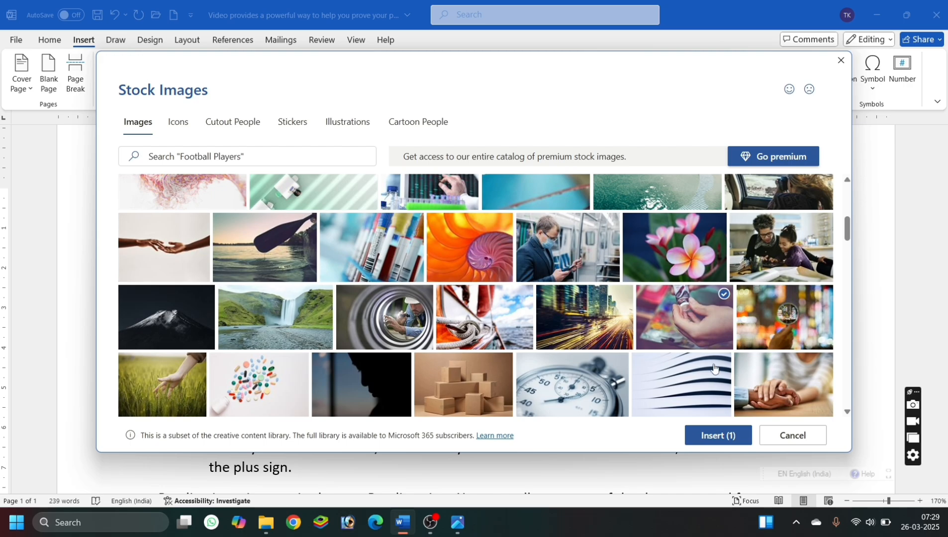
{"action": "left_click", "coordinate": [714, 437]}
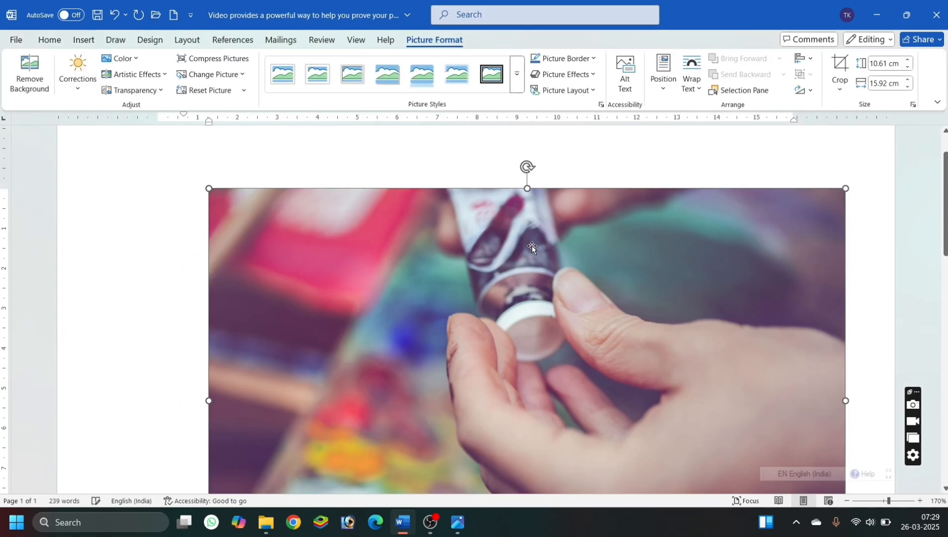
Shrink the paint tube photo to about 4.02 cm by 6.04 cm and delete it.
{"action": "left_click_drag", "start_coordinate": [846, 188], "coordinate": [371, 450]}
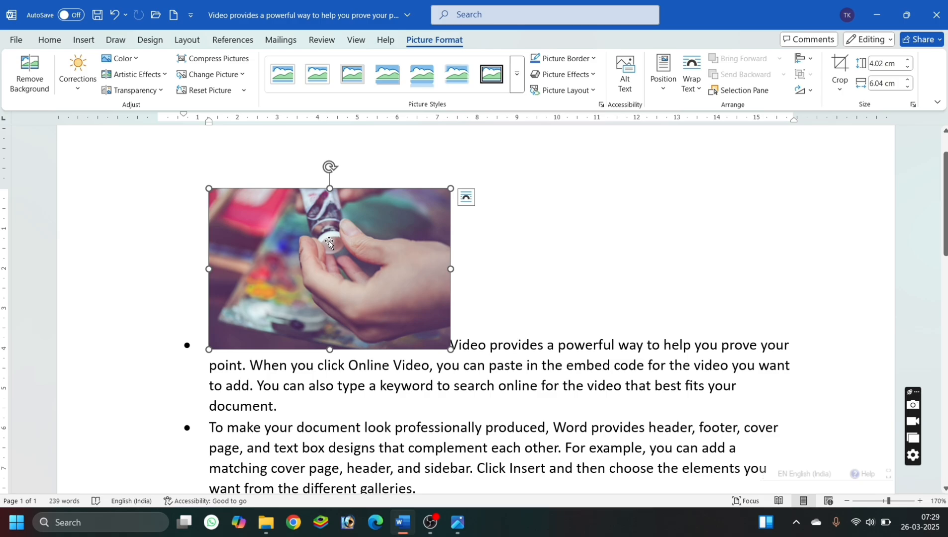
{"action": "key", "text": "Delete"}
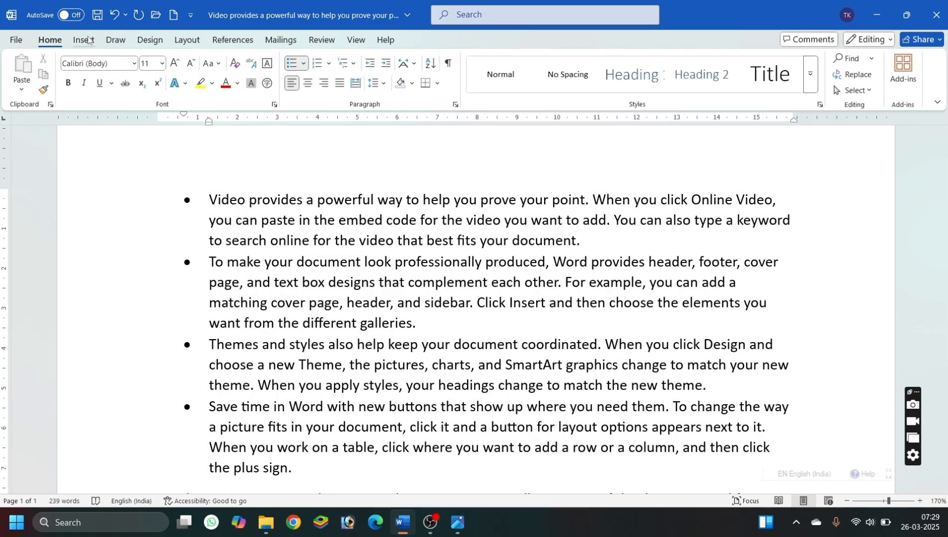
Insert the online picture of people jumping on a beach from Bing's Friends category before the first bullet's text.
{"action": "left_click", "coordinate": [85, 40]}
{"action": "left_click", "coordinate": [148, 72]}
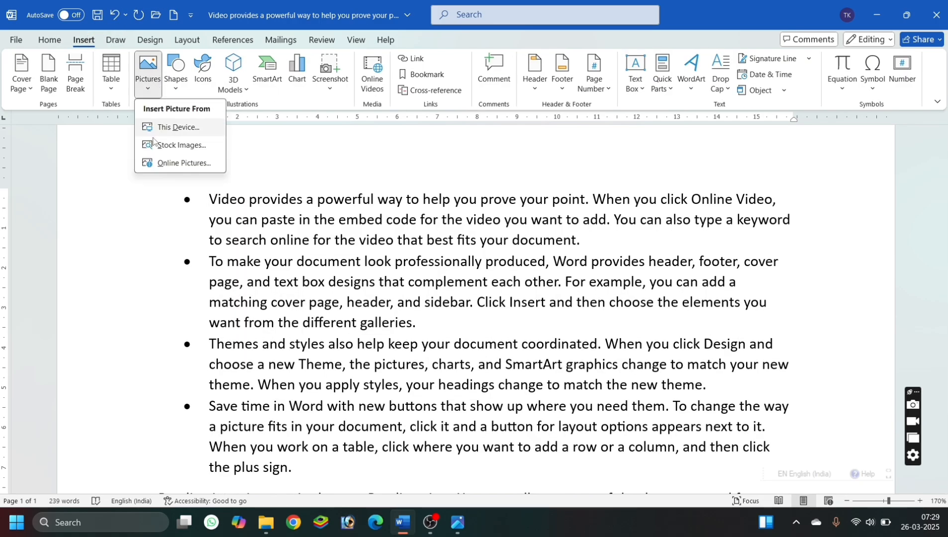
{"action": "left_click", "coordinate": [160, 165]}
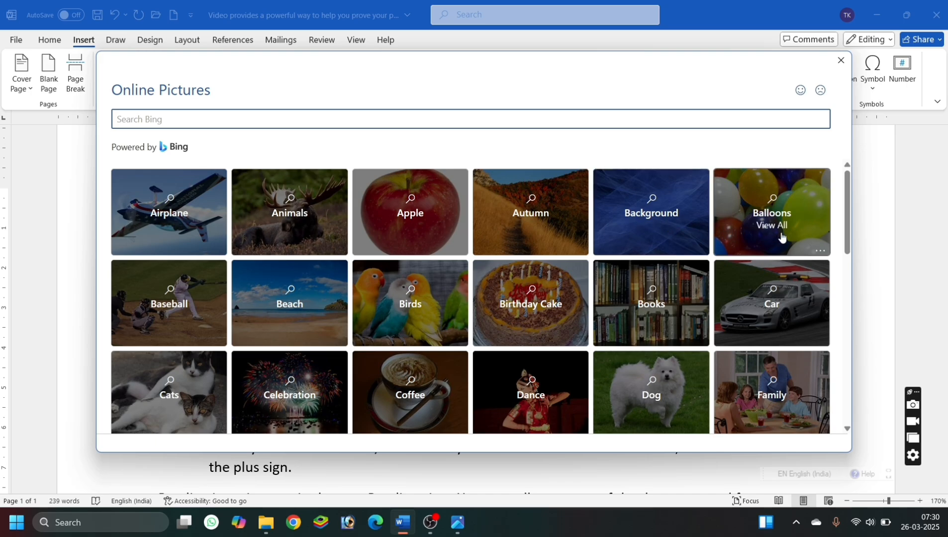
{"action": "scroll", "coordinate": [410, 316], "scroll_direction": "down", "scroll_amount": 3}
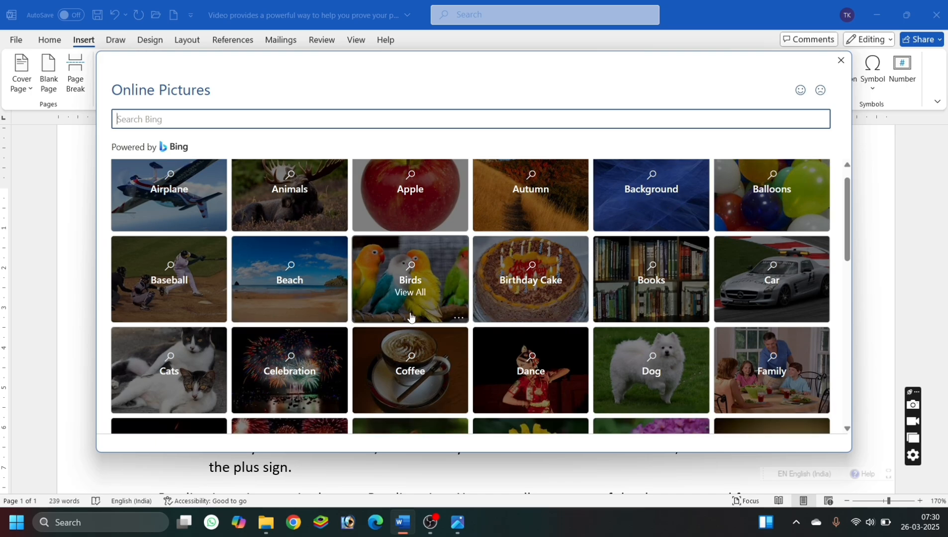
{"action": "scroll", "coordinate": [410, 316], "scroll_direction": "down", "scroll_amount": 3}
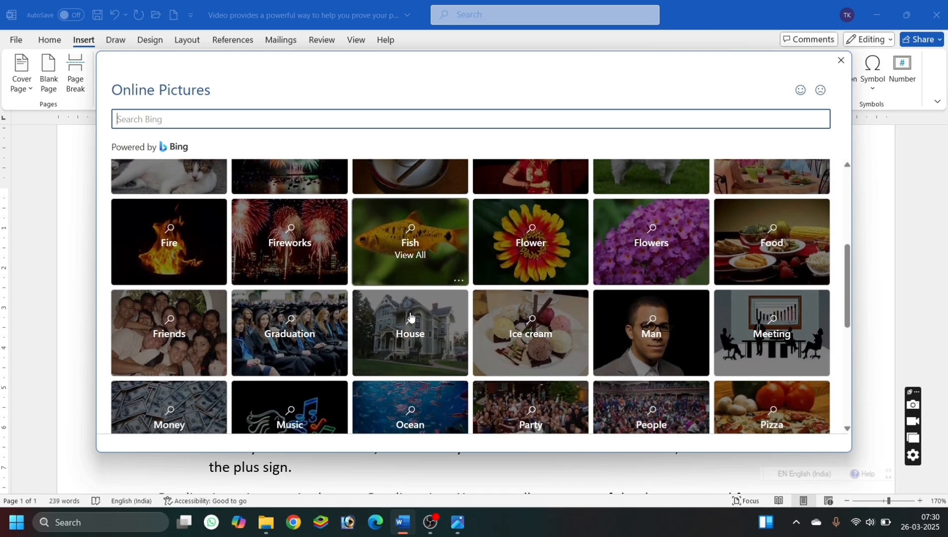
{"action": "scroll", "coordinate": [411, 316], "scroll_direction": "down", "scroll_amount": 3}
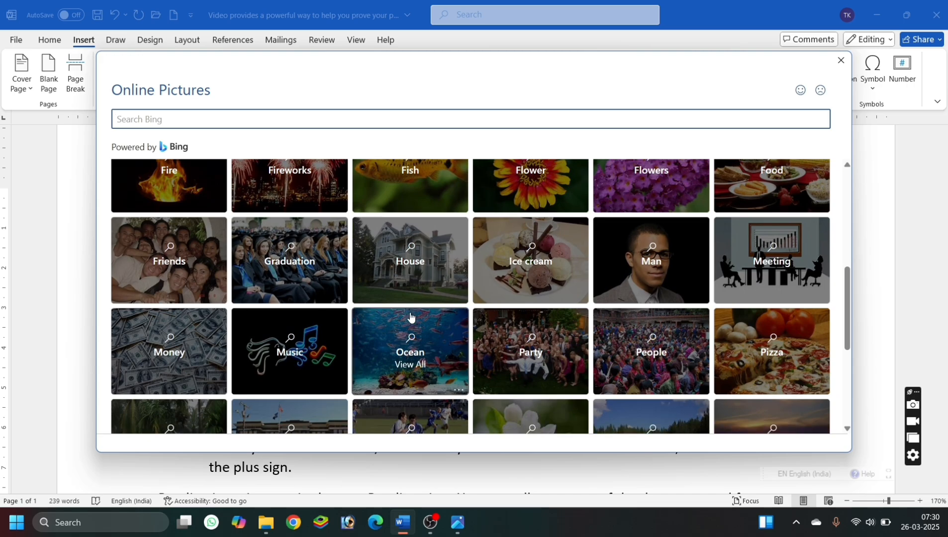
{"action": "left_click", "coordinate": [172, 260]}
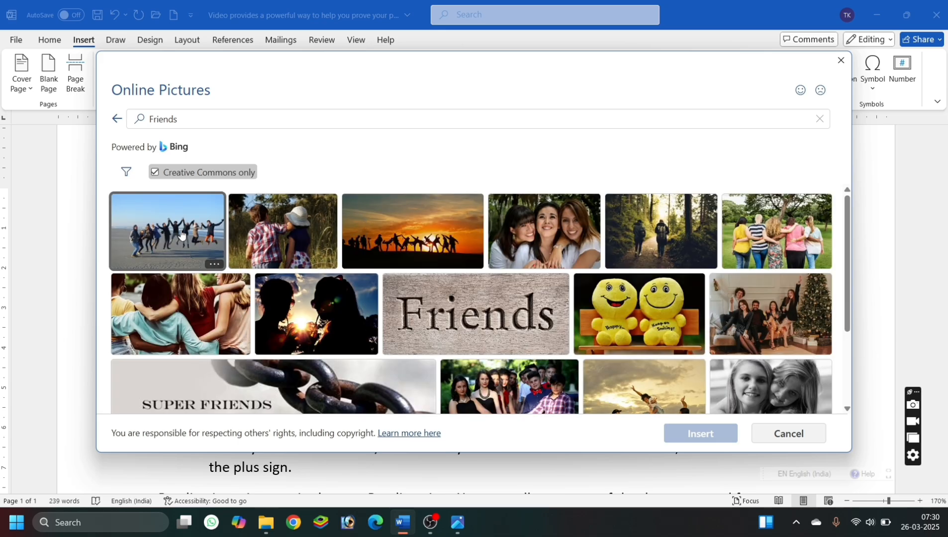
{"action": "left_click", "coordinate": [197, 230]}
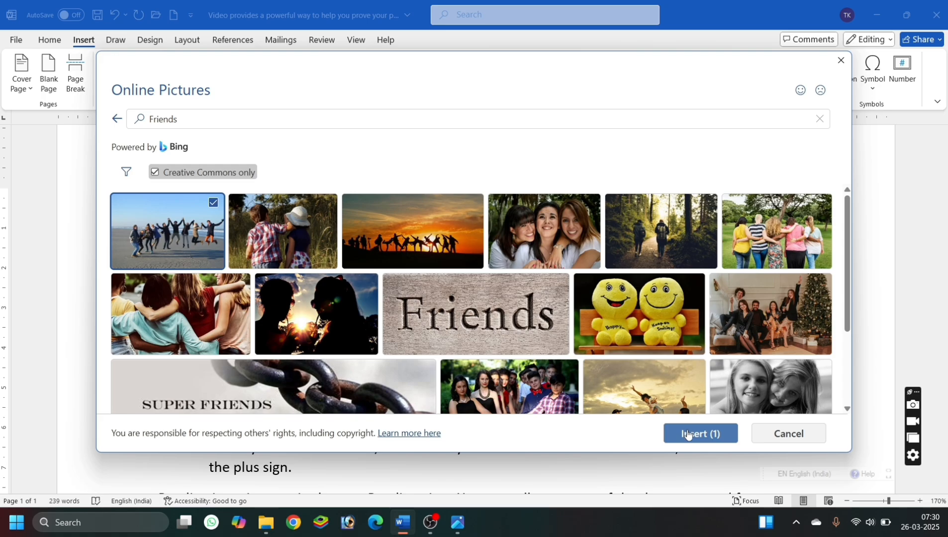
{"action": "left_click", "coordinate": [689, 434]}
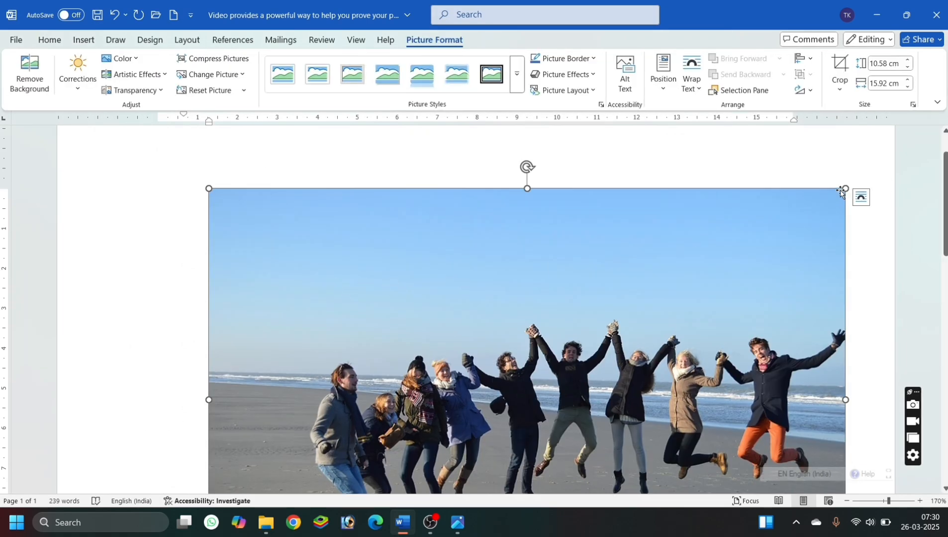
Shrink the beach photo to about 6.07 cm by 9.14 cm and remove it from the document.
{"action": "left_click_drag", "start_coordinate": [846, 189], "coordinate": [373, 337]}
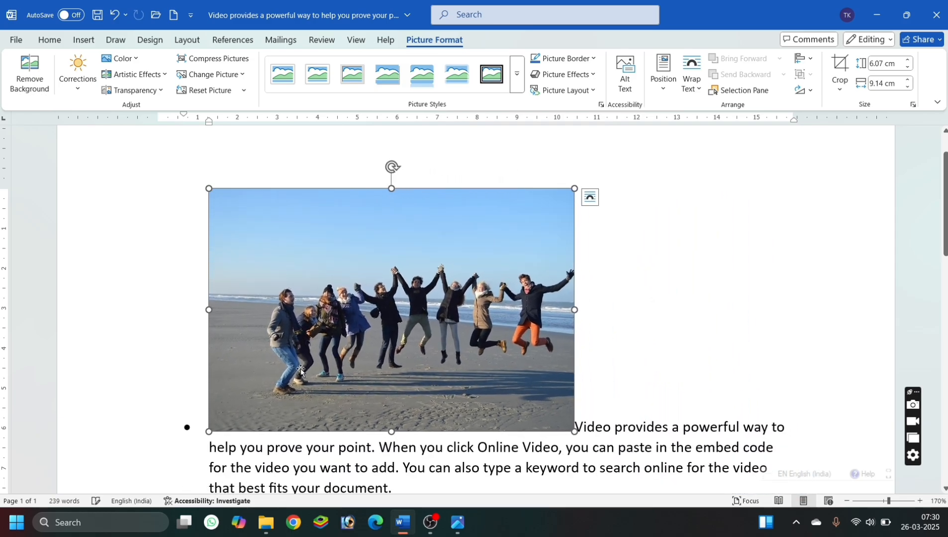
{"action": "left_click", "coordinate": [710, 426]}
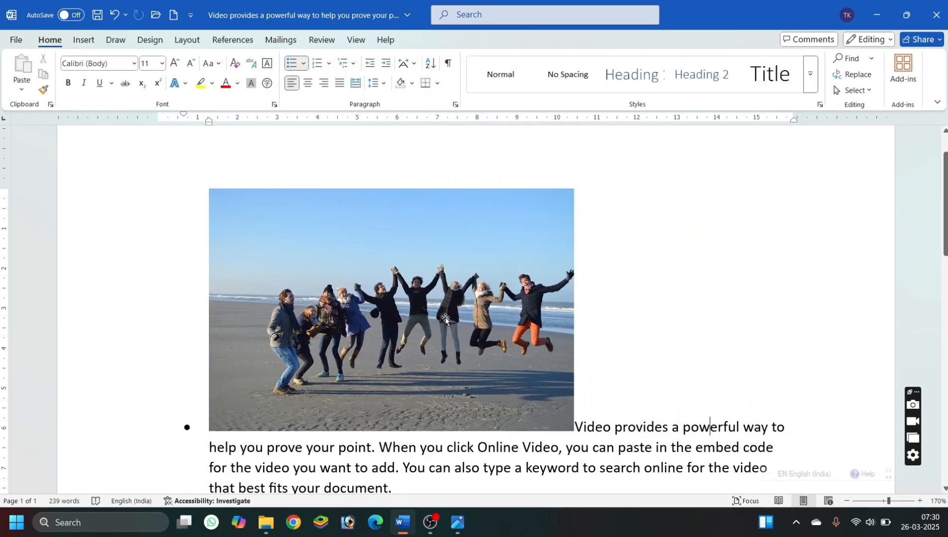
{"action": "key", "text": "ctrl+z"}
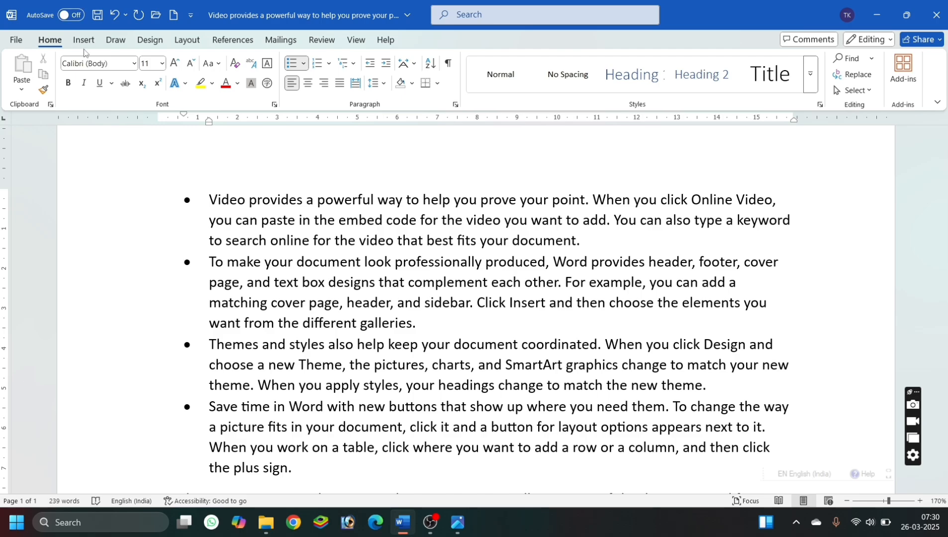
Draw an isosceles triangle about 2.51 cm high and 4.66 cm wide over the first bullet's text.
{"action": "left_click", "coordinate": [84, 39]}
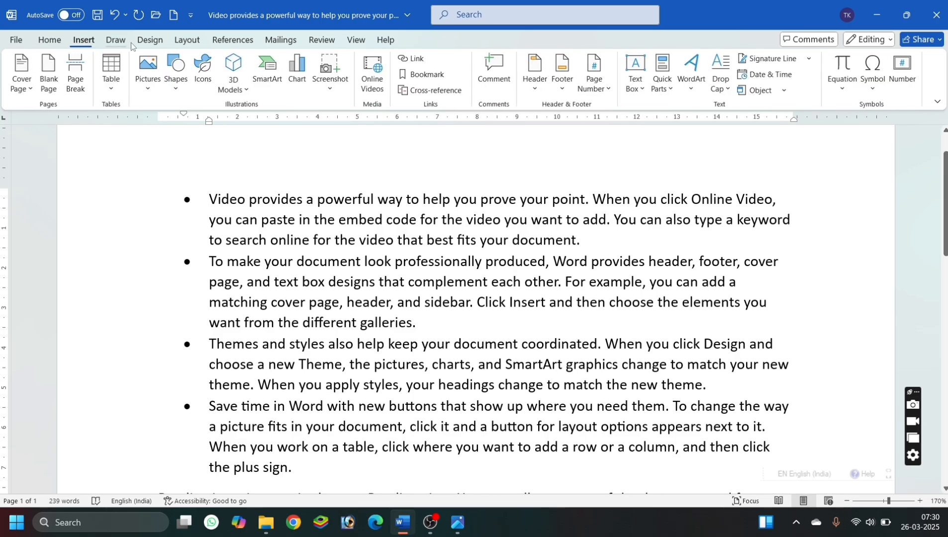
{"action": "left_click", "coordinate": [176, 70]}
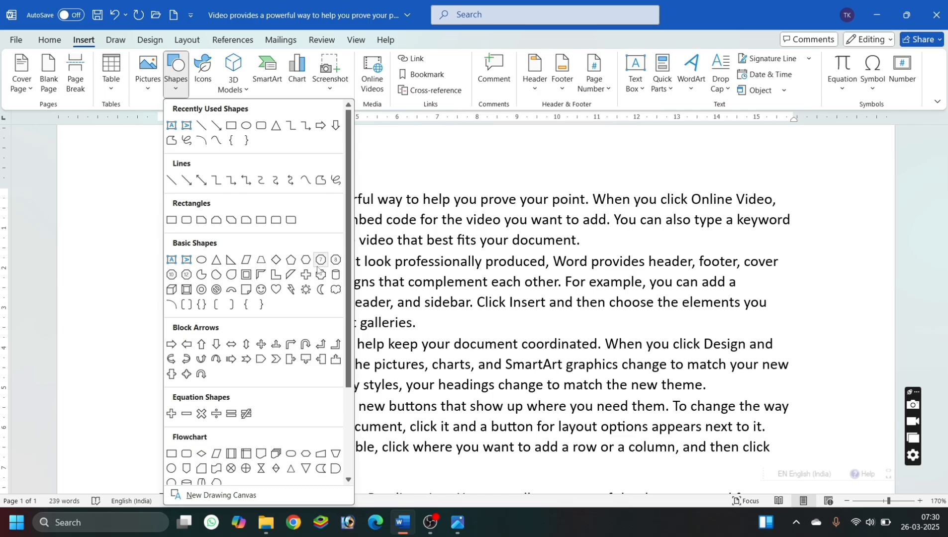
{"action": "left_click", "coordinate": [216, 260]}
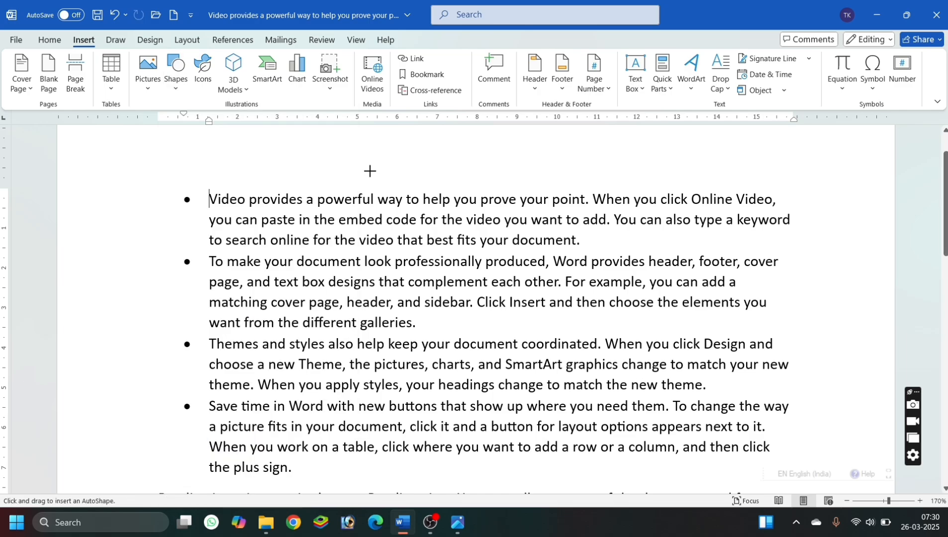
{"action": "mouse_move", "coordinate": [506, 198]}
{"action": "left_mouse_down"}
{"action": "mouse_move", "coordinate": [567, 251]}
{"action": "mouse_move", "coordinate": [555, 257]}
{"action": "left_mouse_up"}
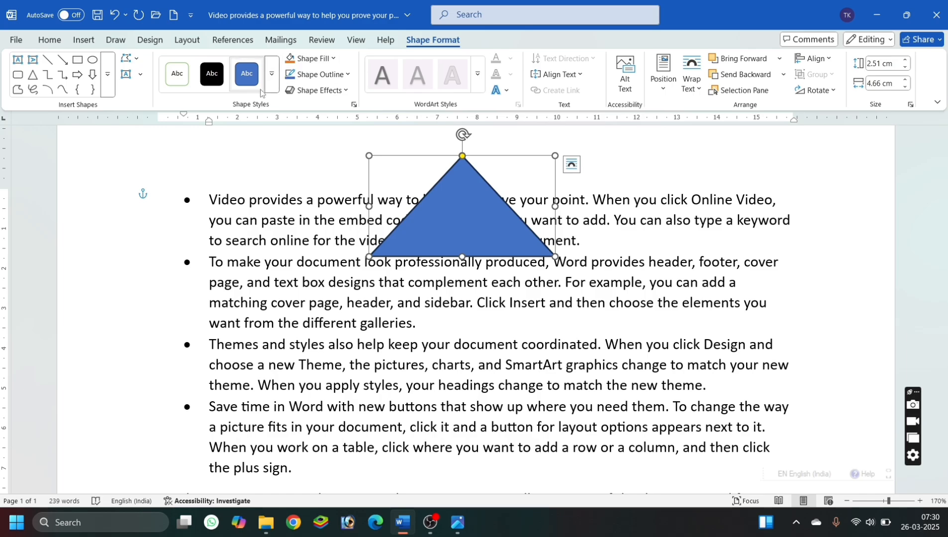
Apply the solid black shape style to the triangle and replace its fill with the fish fossil texture.
{"action": "left_click", "coordinate": [207, 85]}
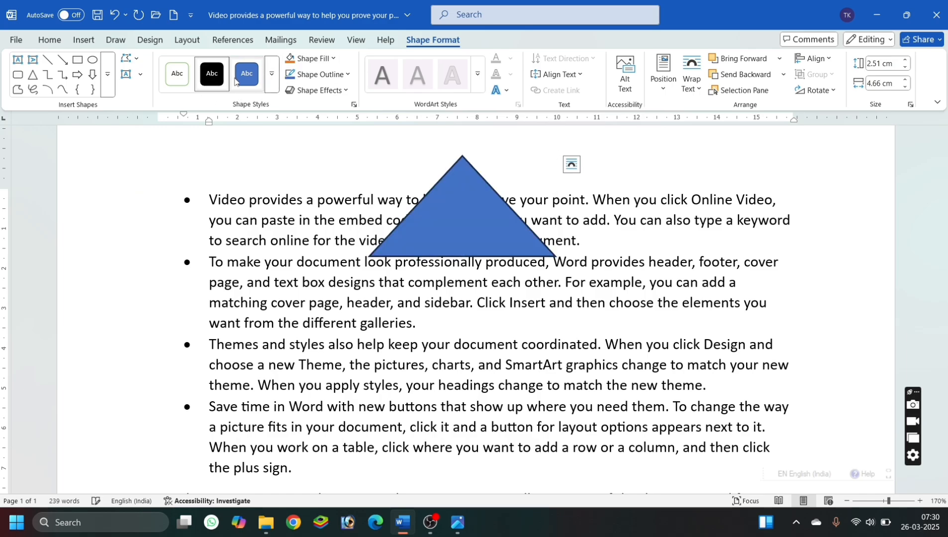
{"action": "left_click", "coordinate": [320, 60]}
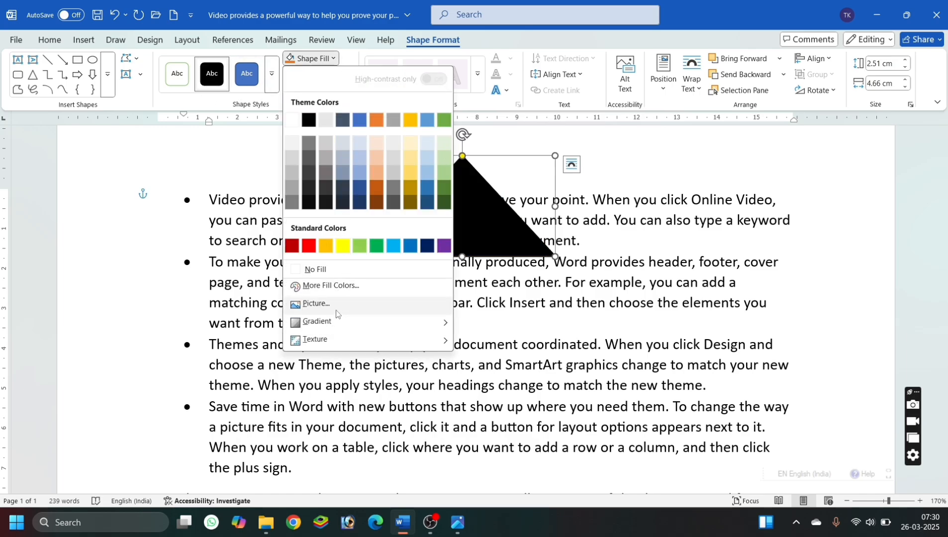
{"action": "mouse_move", "coordinate": [341, 326]}
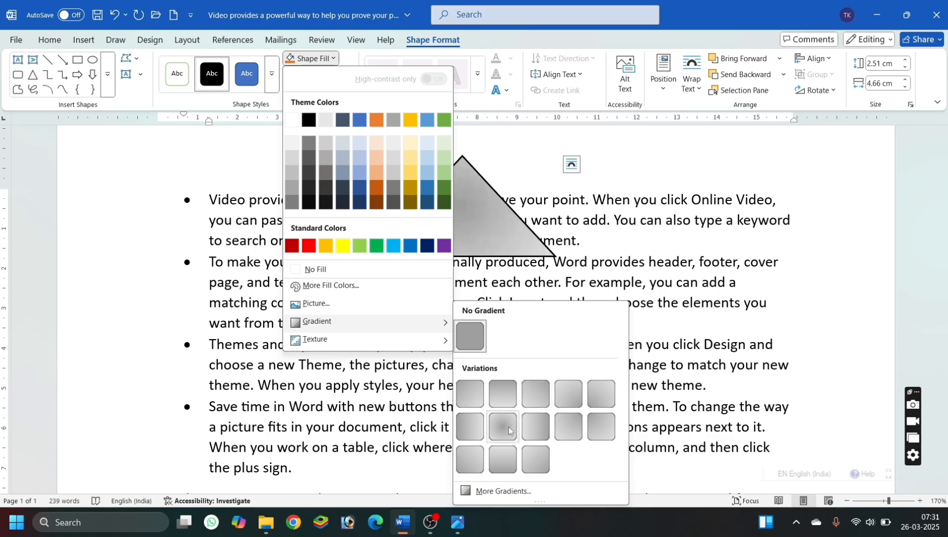
{"action": "mouse_move", "coordinate": [383, 342]}
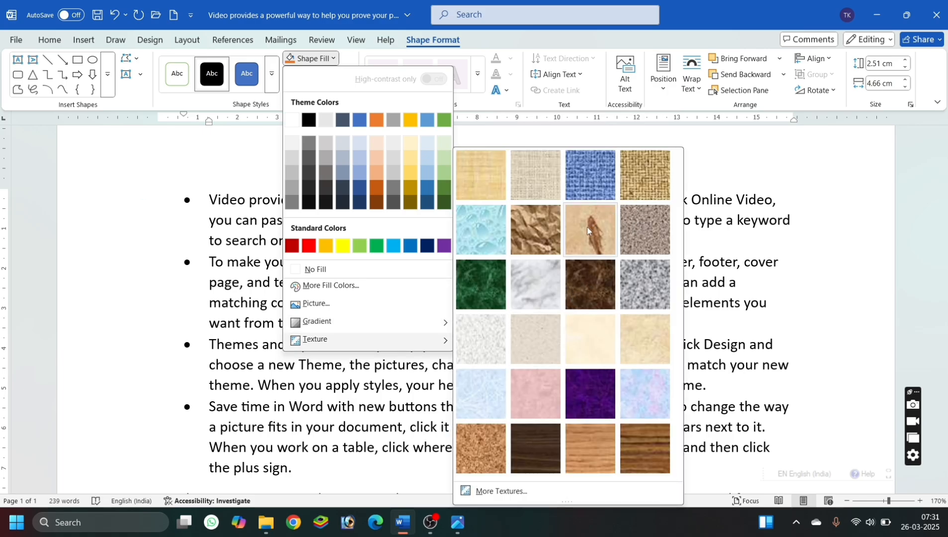
{"action": "left_click", "coordinate": [605, 220]}
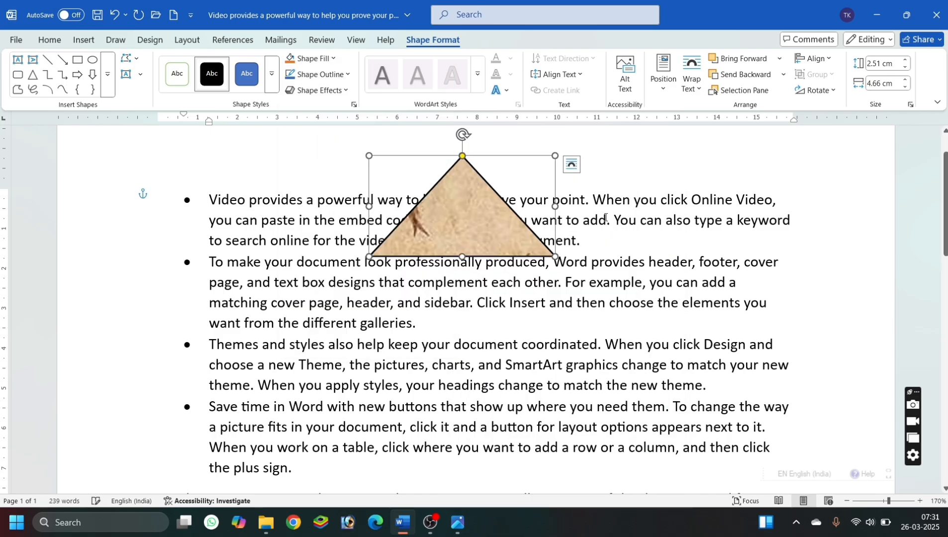
Enlarge the triangle to about 3.68 cm by 5.84 cm and reposition it over the second and third bullets, rotated slightly clockwise.
{"action": "left_click_drag", "start_coordinate": [449, 228], "coordinate": [589, 229]}
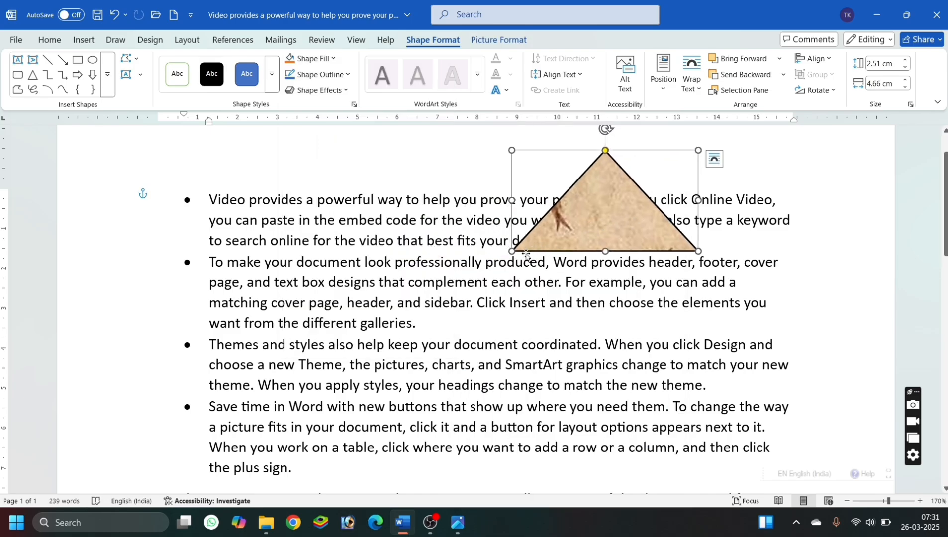
{"action": "left_click_drag", "start_coordinate": [511, 252], "coordinate": [464, 297]}
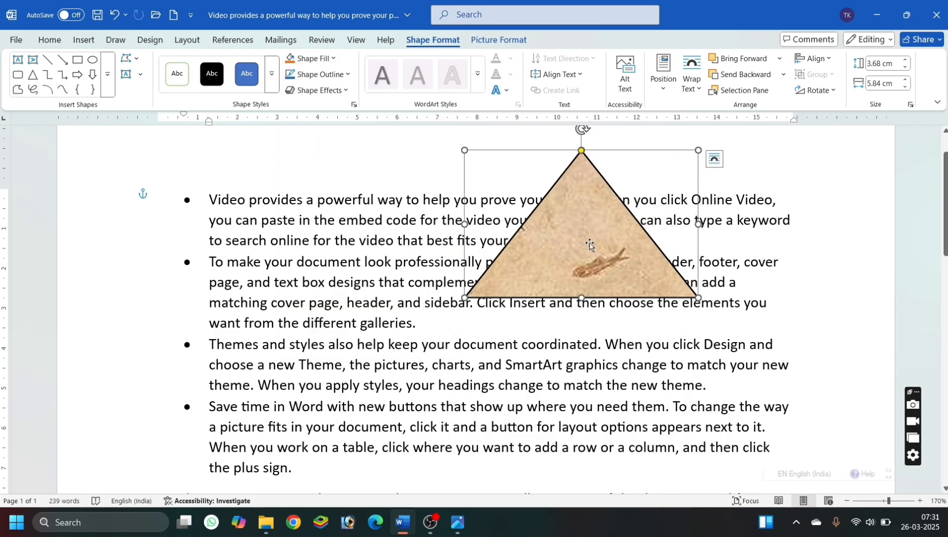
{"action": "left_click_drag", "start_coordinate": [590, 244], "coordinate": [562, 328]}
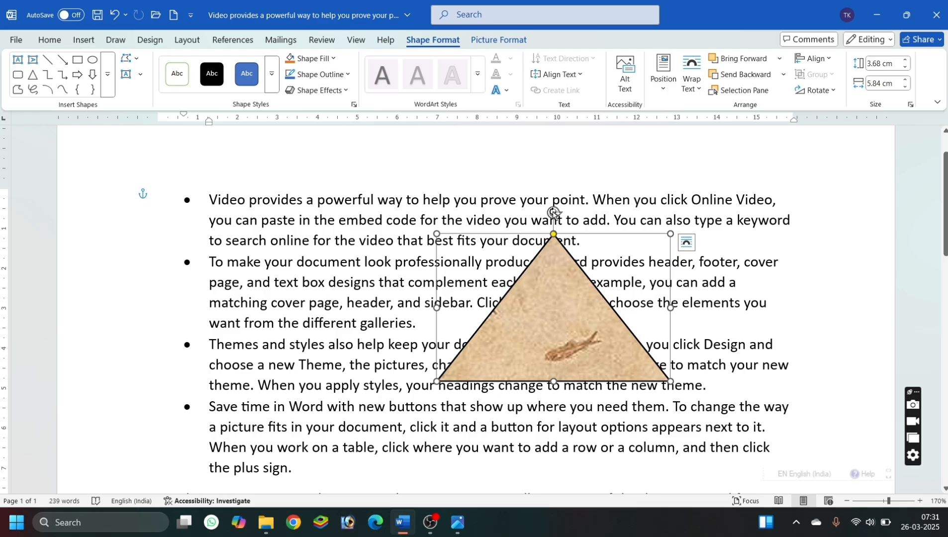
{"action": "left_click_drag", "start_coordinate": [553, 213], "coordinate": [580, 204]}
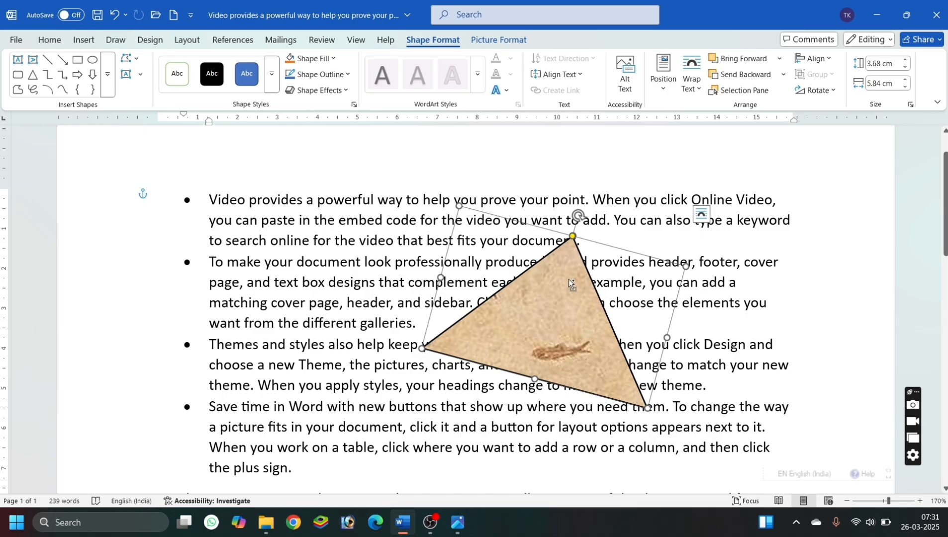
Make two overlapping copies of the rotated triangle, undo both copies, and delete the triangle.
{"action": "left_click_drag", "start_coordinate": [570, 284], "coordinate": [666, 301]}
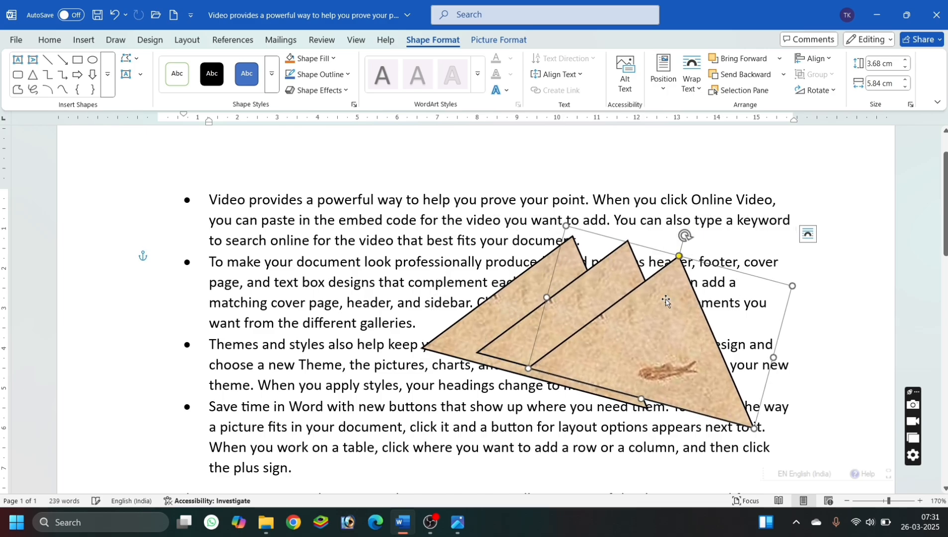
{"action": "key", "text": "ctrl+z"}
{"action": "key", "text": "ctrl+z"}
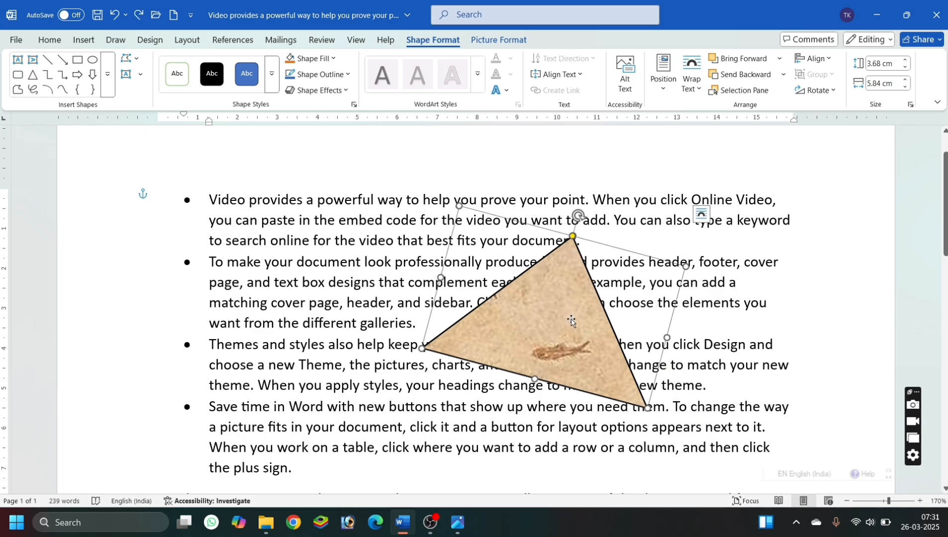
{"action": "key", "text": "Delete"}
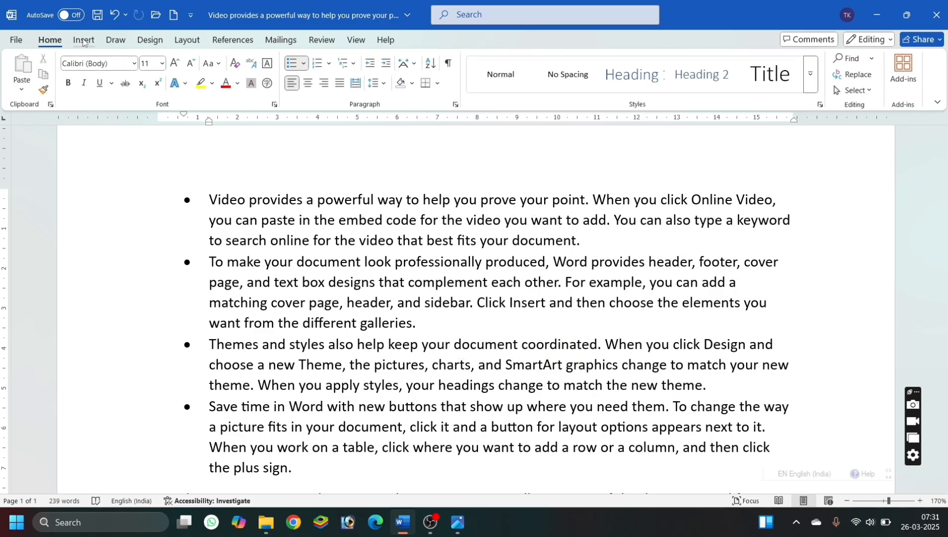
Insert the peacock icon from the Animals category of the stock icons before the first bullet's text.
{"action": "left_click", "coordinate": [83, 40]}
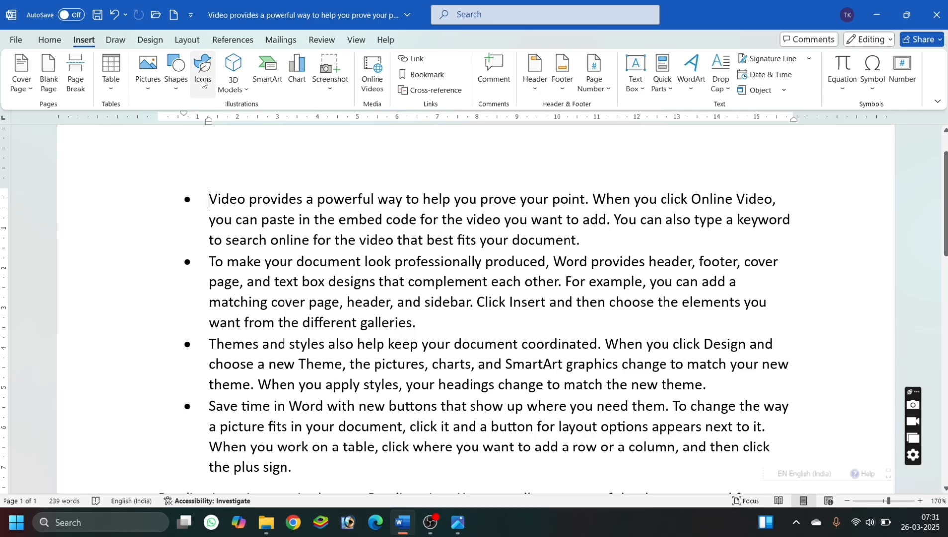
{"action": "left_click", "coordinate": [203, 79]}
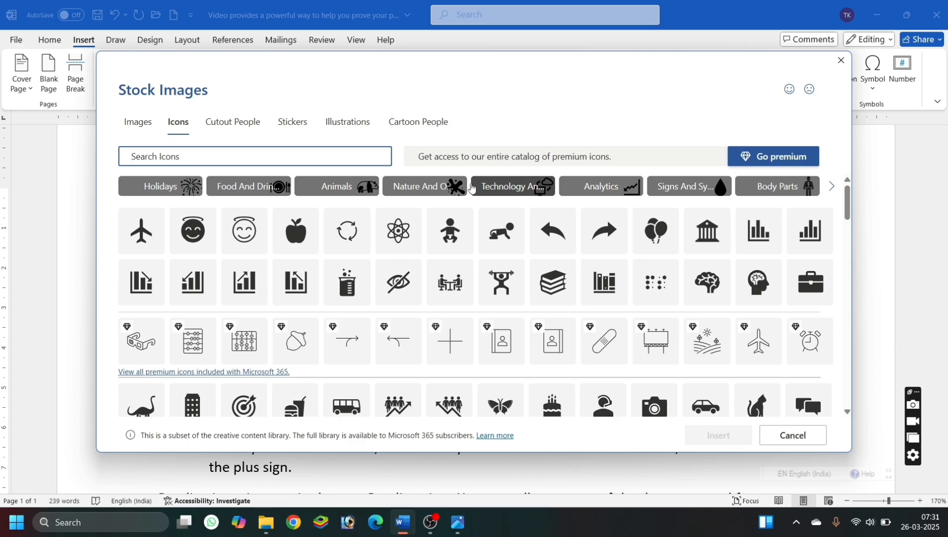
{"action": "left_click", "coordinate": [340, 193]}
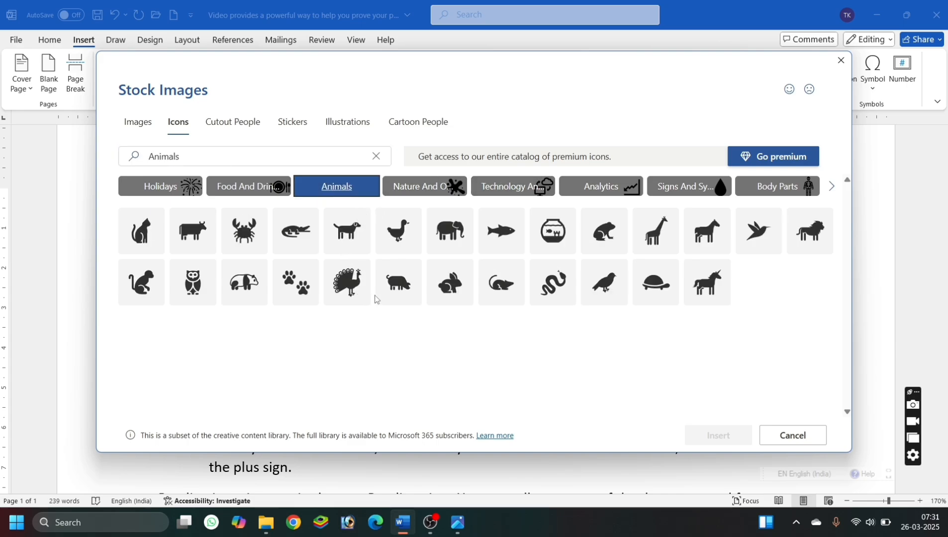
{"action": "left_click", "coordinate": [362, 270]}
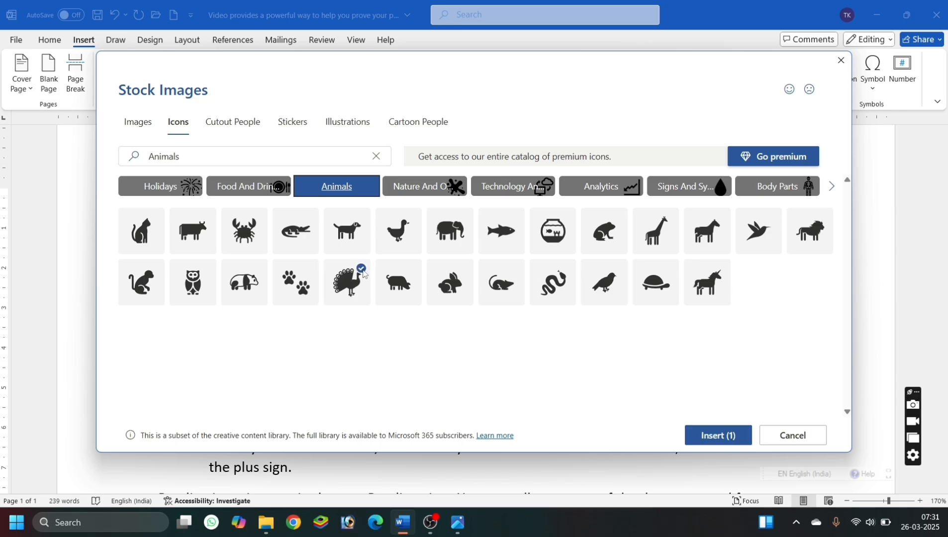
{"action": "left_click", "coordinate": [734, 431]}
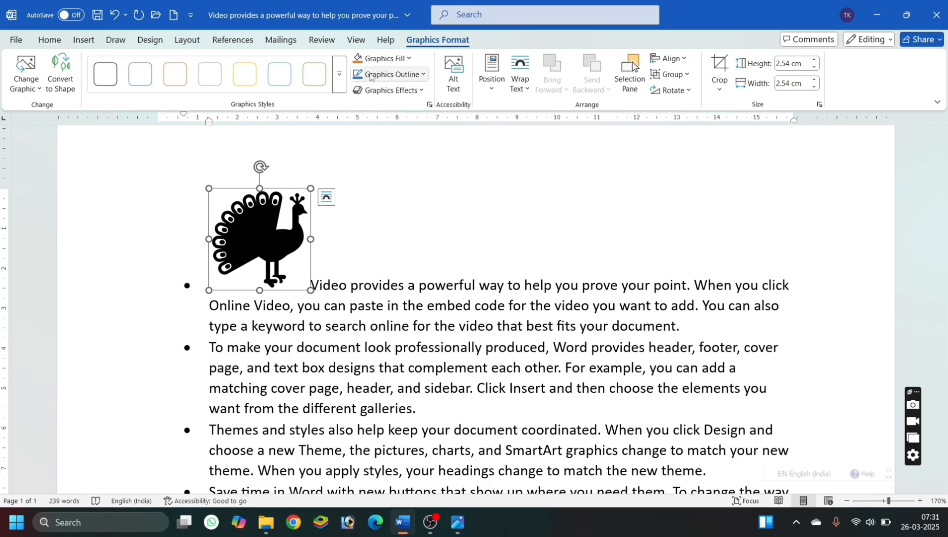
Fill the peacock icon with standard red and shrink it to about 1.3 cm by 1.3 cm.
{"action": "left_click", "coordinate": [381, 58]}
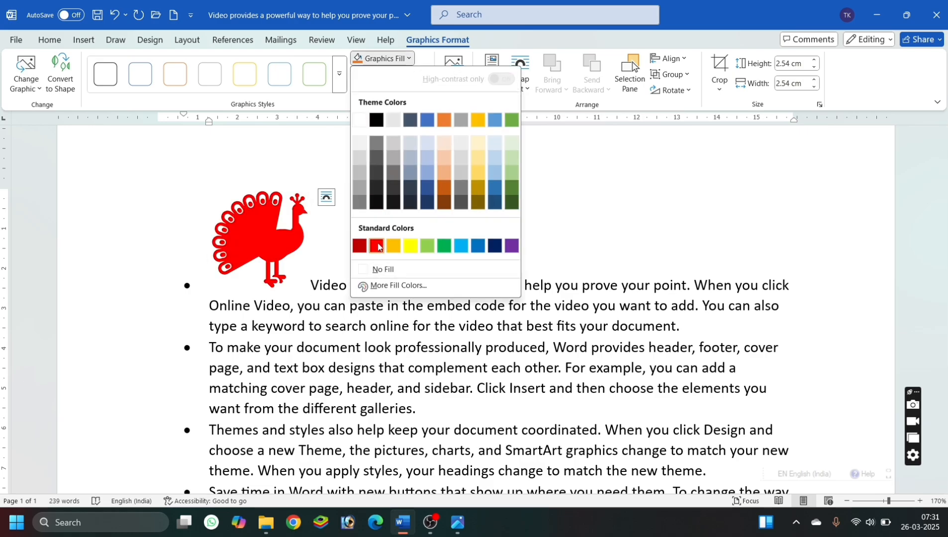
{"action": "left_click", "coordinate": [377, 246]}
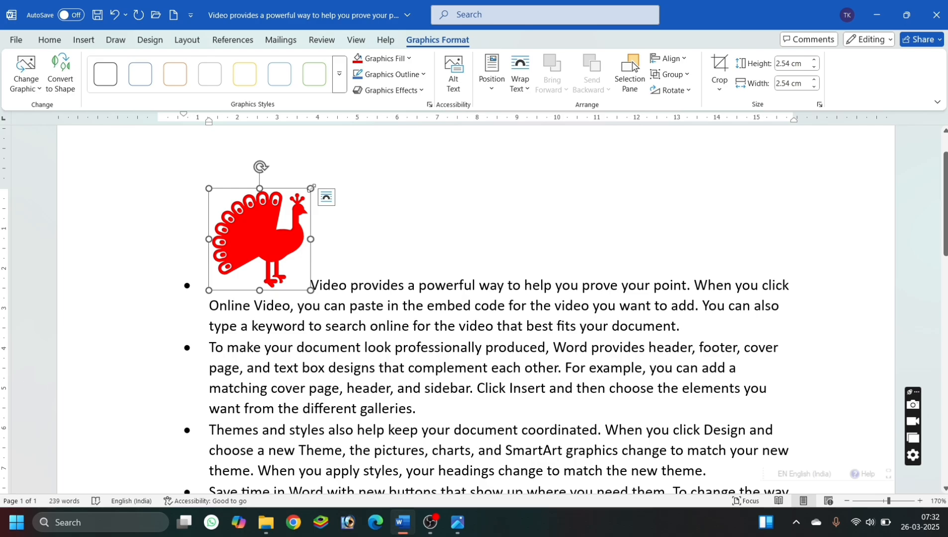
{"action": "left_click_drag", "start_coordinate": [312, 188], "coordinate": [261, 188]}
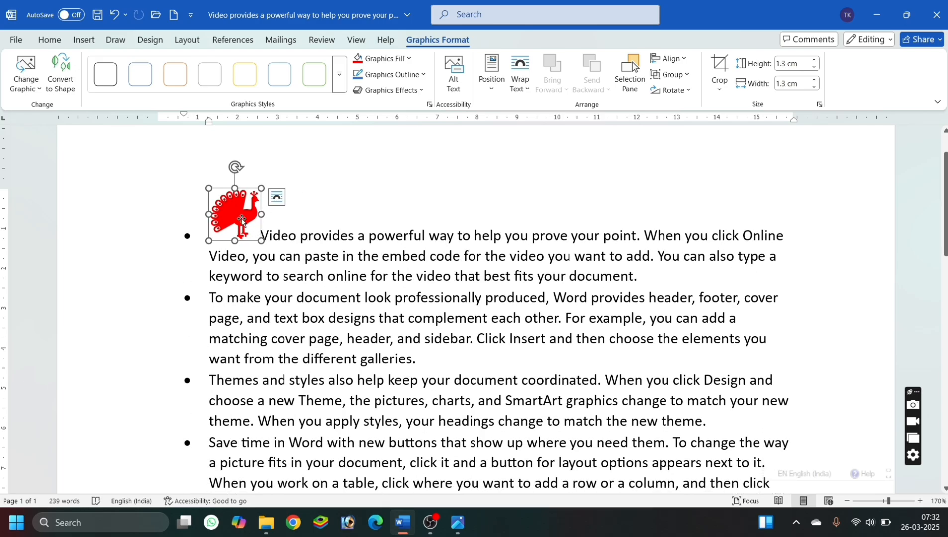
Move the peacock icon after the words "Video provides" in the first bullet and delete it.
{"action": "left_click_drag", "start_coordinate": [241, 220], "coordinate": [352, 235]}
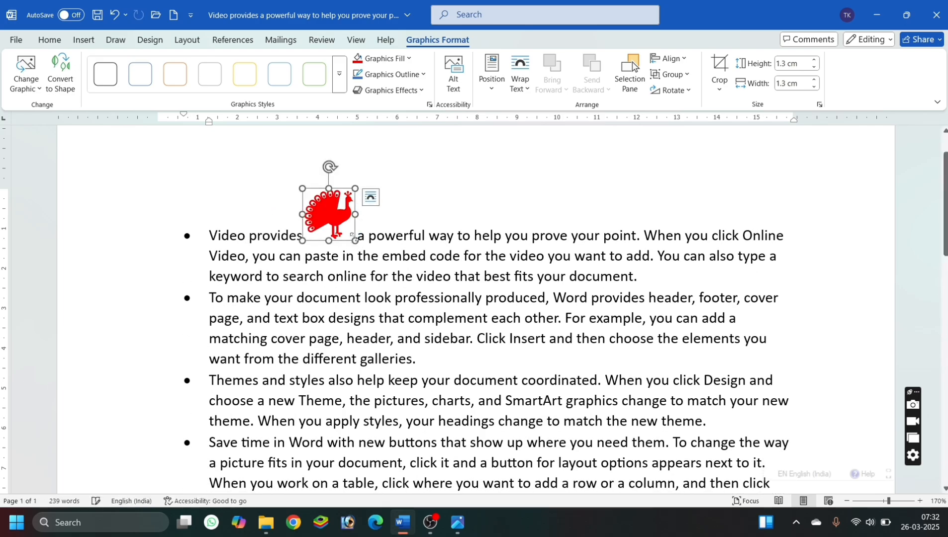
{"action": "key", "text": "Delete"}
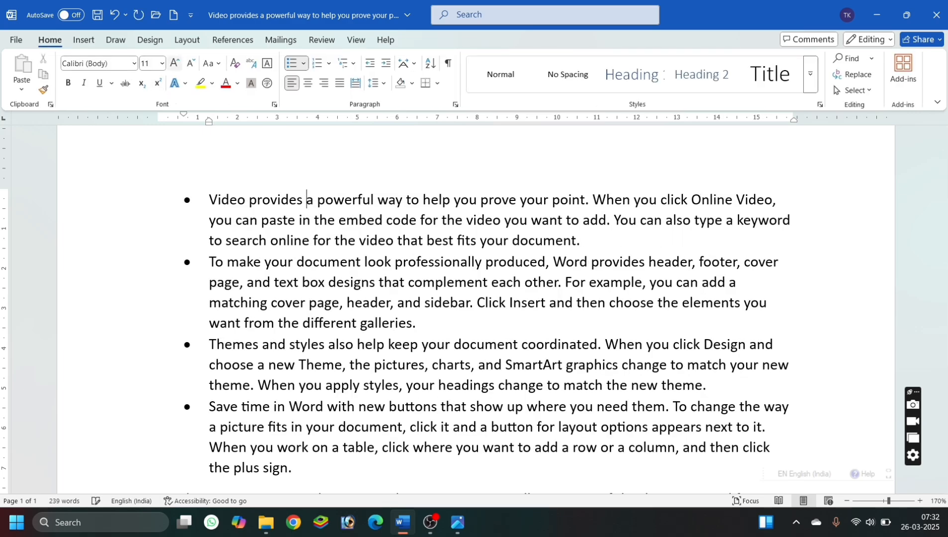
Insert the tilted crying-with-laughter emoji from the Emoji category of the stock 3D models at the first bullet.
{"action": "left_click", "coordinate": [83, 39]}
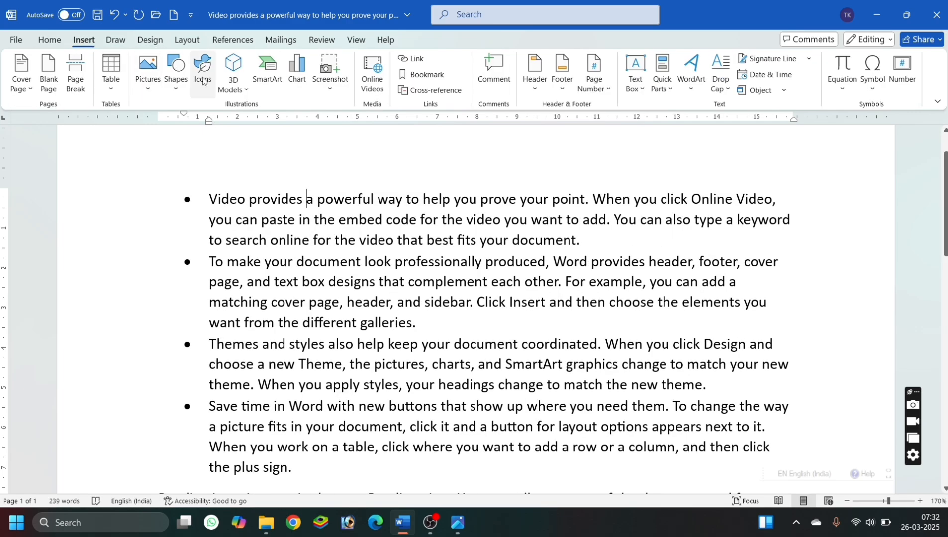
{"action": "left_click", "coordinate": [233, 84]}
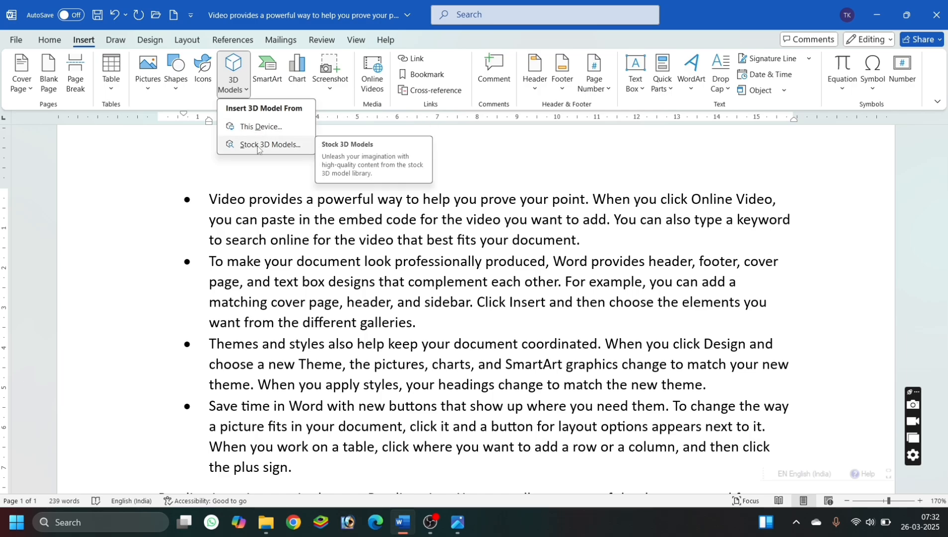
{"action": "left_click", "coordinate": [258, 144]}
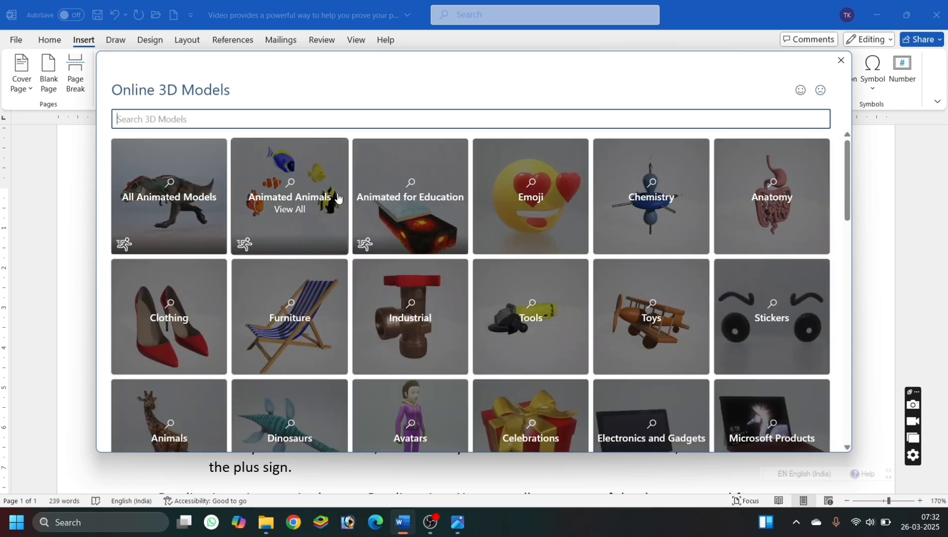
{"action": "left_click", "coordinate": [544, 233]}
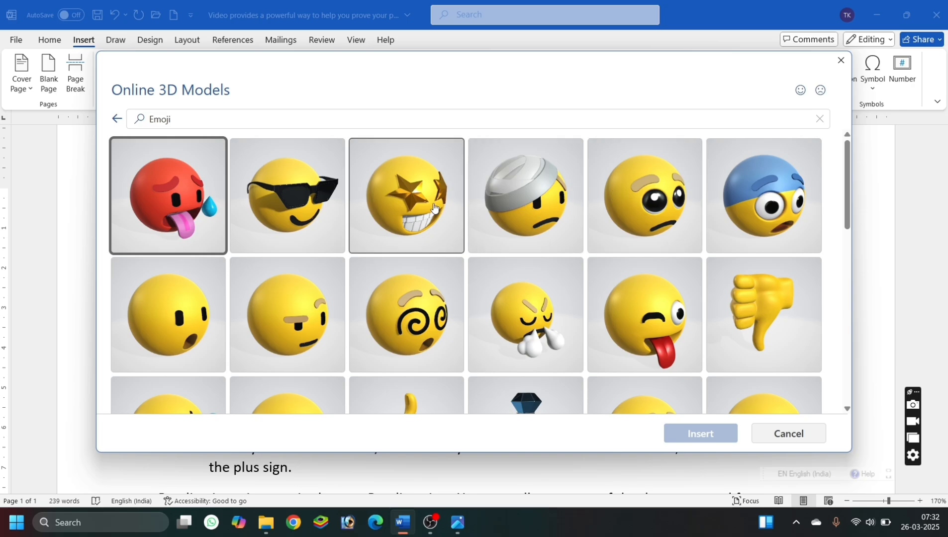
{"action": "scroll", "coordinate": [390, 219], "scroll_direction": "down", "scroll_amount": 5}
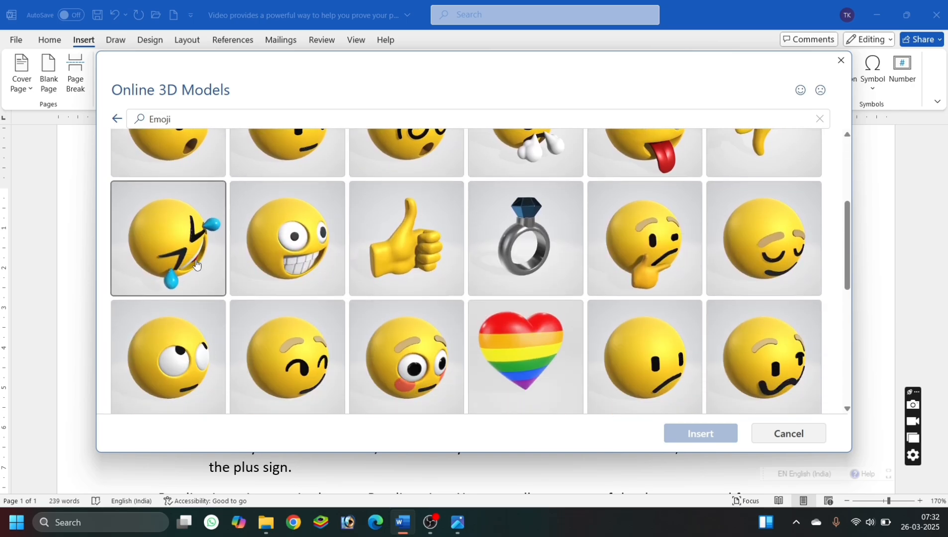
{"action": "left_click", "coordinate": [183, 254]}
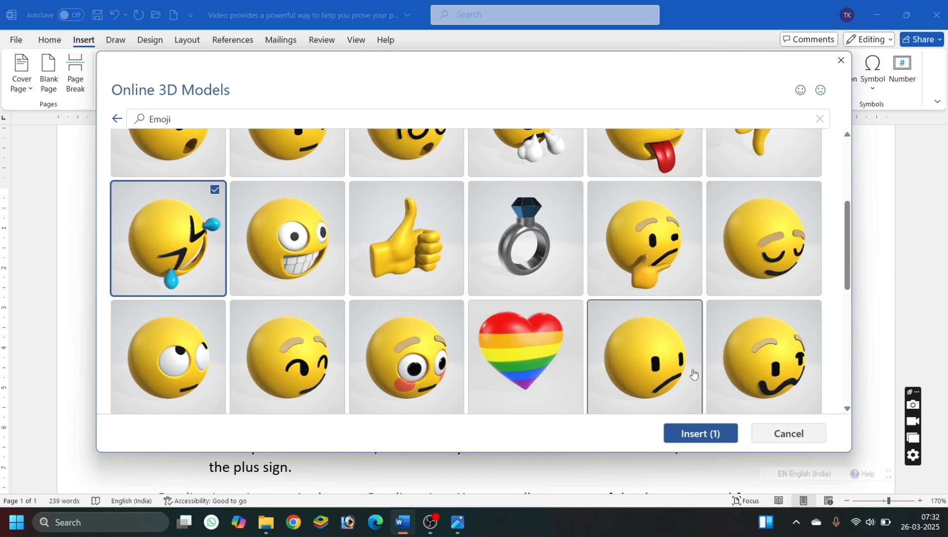
{"action": "left_click", "coordinate": [690, 437]}
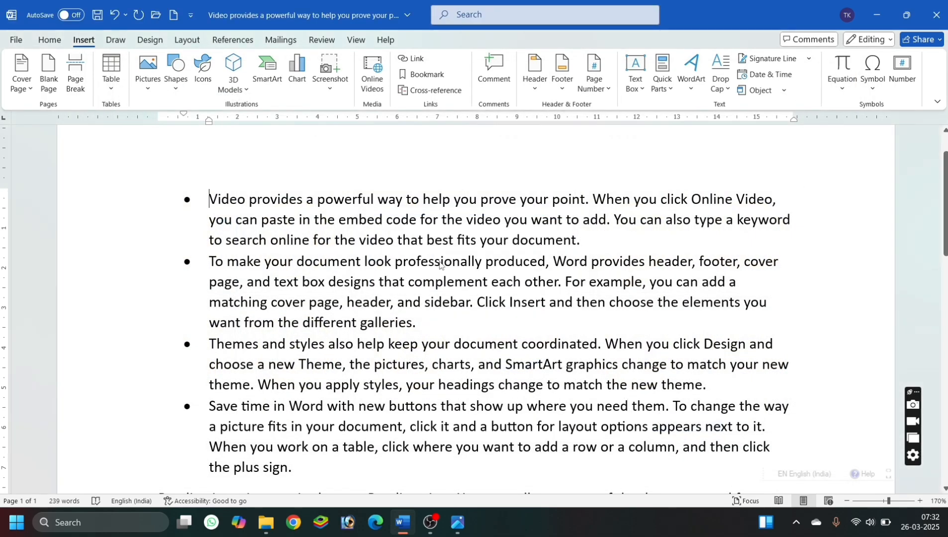
Move the 3D emoji over the middle of the text, spin it sideways, and turn its face back to the front.
{"action": "left_click_drag", "start_coordinate": [291, 247], "coordinate": [502, 239]}
{"action": "left_click_drag", "start_coordinate": [478, 277], "coordinate": [628, 289]}
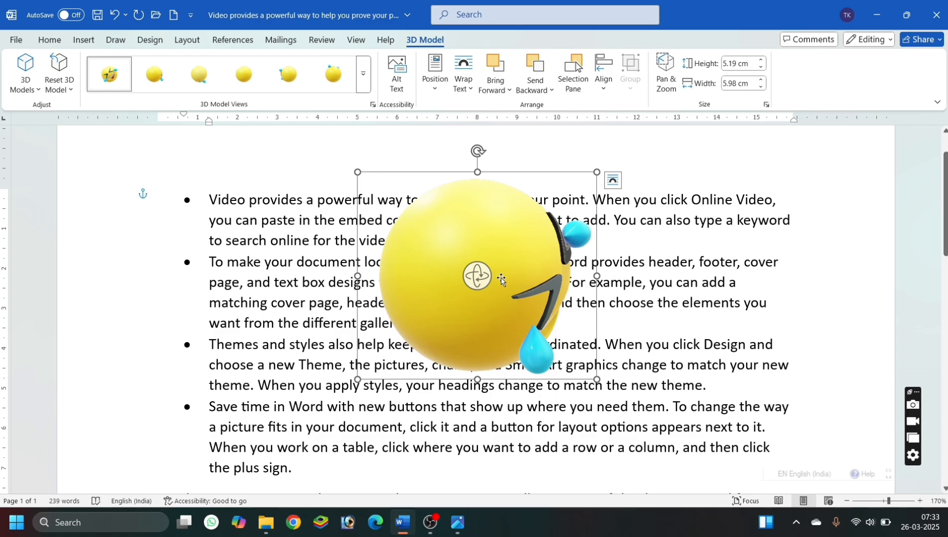
{"action": "left_click_drag", "start_coordinate": [478, 277], "coordinate": [552, 287]}
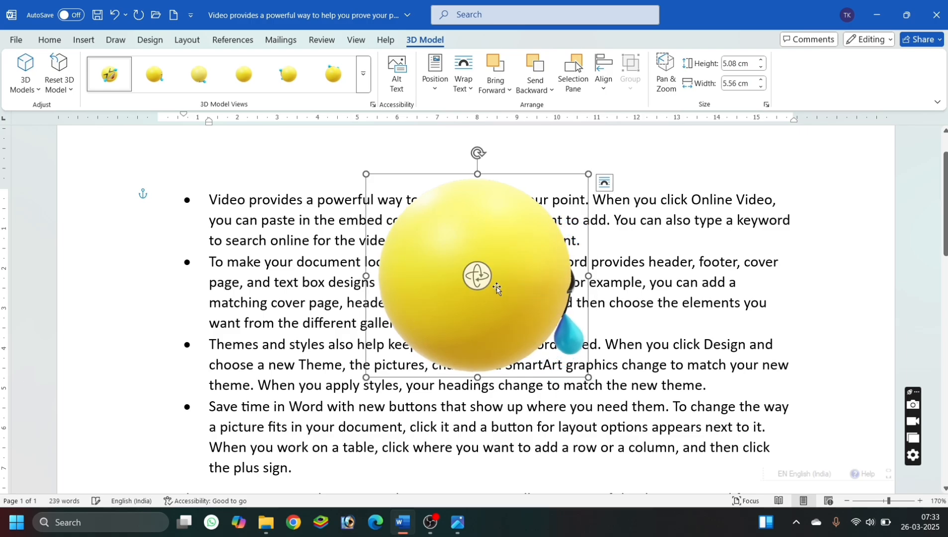
{"action": "left_click_drag", "start_coordinate": [476, 275], "coordinate": [555, 282]}
{"action": "left_click_drag", "start_coordinate": [492, 258], "coordinate": [136, 226]}
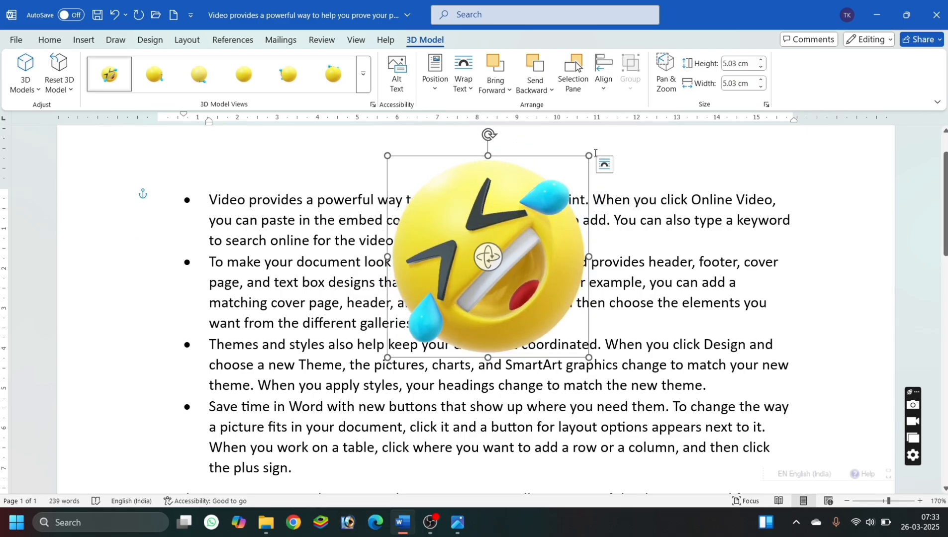
Shrink the 3D emoji from its corner and delete it.
{"action": "left_click_drag", "start_coordinate": [588, 157], "coordinate": [522, 223]}
{"action": "key", "text": "Delete"}
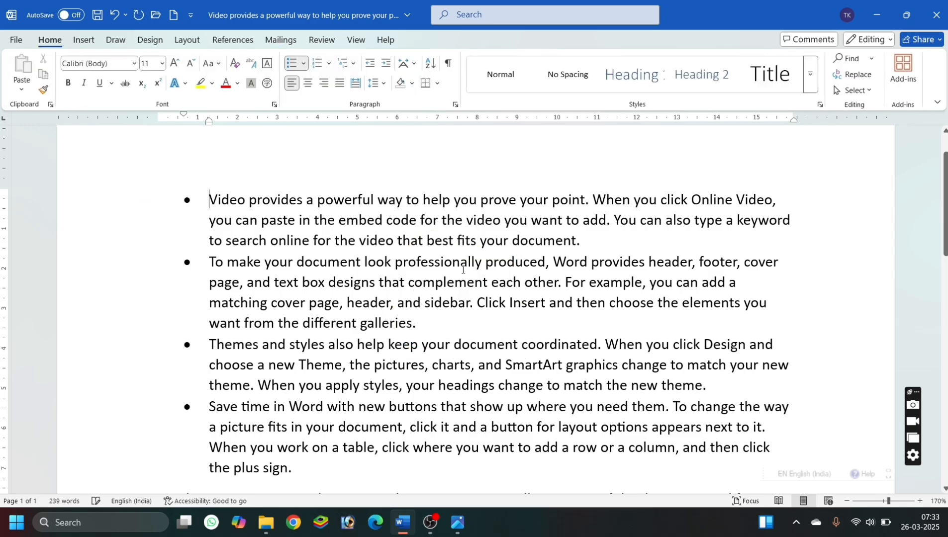
Browse the SmartArt categories and insert the Organization Chart from Hierarchy before the first bullet's text.
{"action": "left_click", "coordinate": [82, 40]}
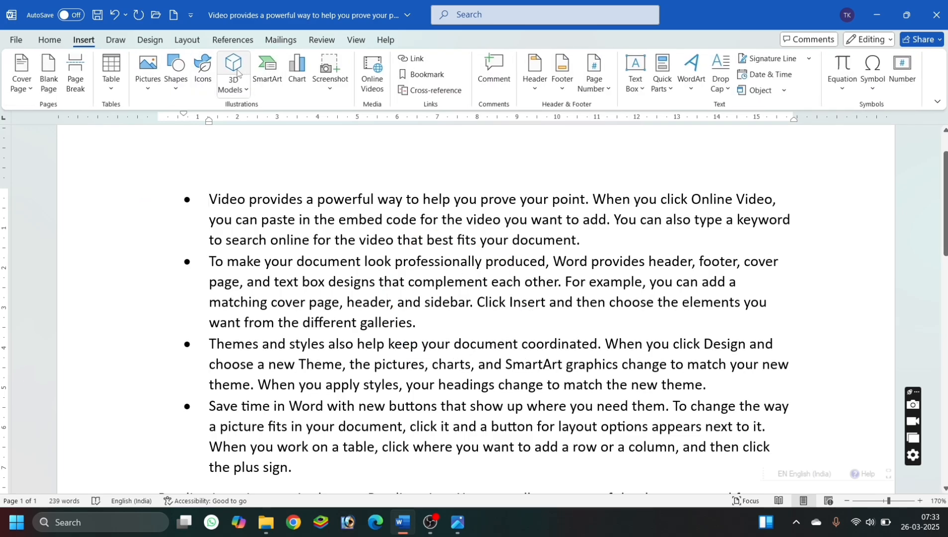
{"action": "left_click", "coordinate": [274, 83]}
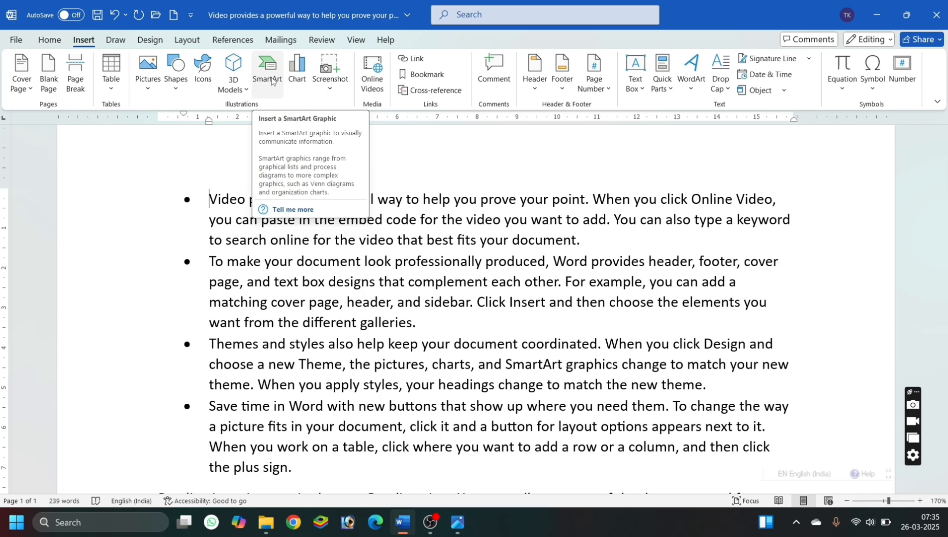
{"action": "left_click", "coordinate": [271, 81]}
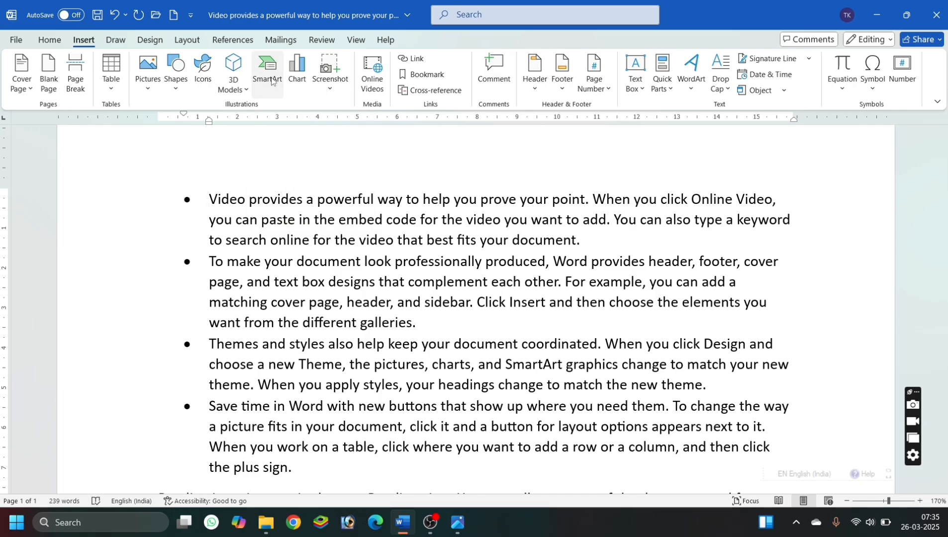
{"action": "left_click", "coordinate": [304, 251]}
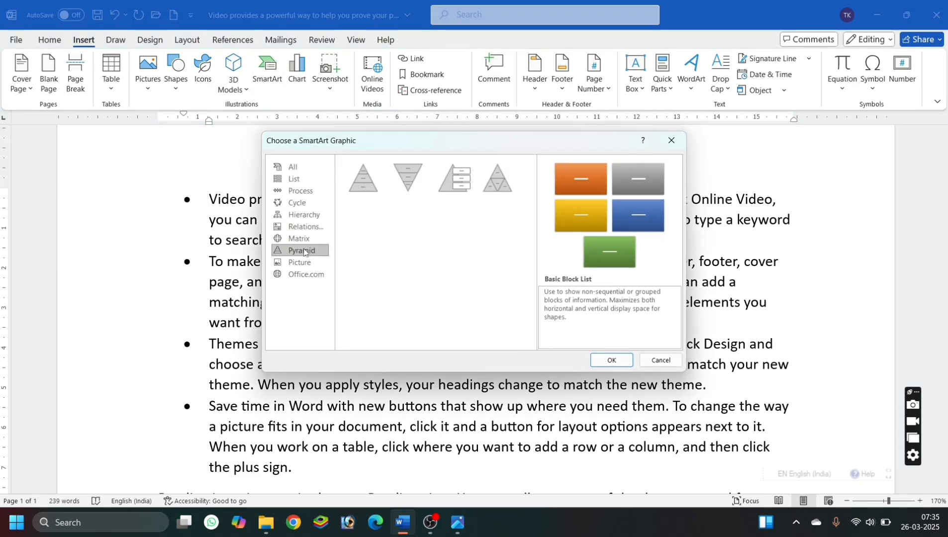
{"action": "left_click", "coordinate": [303, 240]}
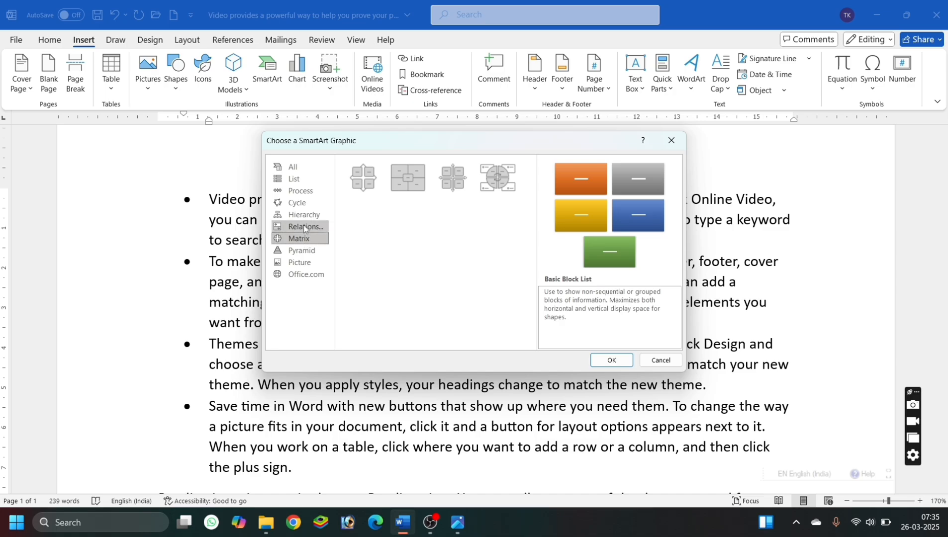
{"action": "left_click", "coordinate": [304, 227]}
{"action": "left_click", "coordinate": [304, 216]}
{"action": "left_click", "coordinate": [299, 204]}
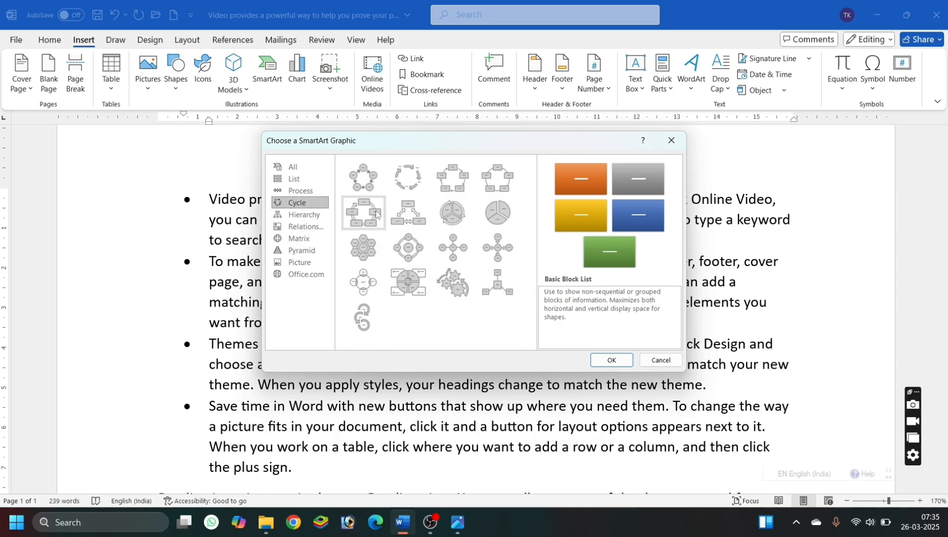
{"action": "left_click", "coordinate": [318, 216]}
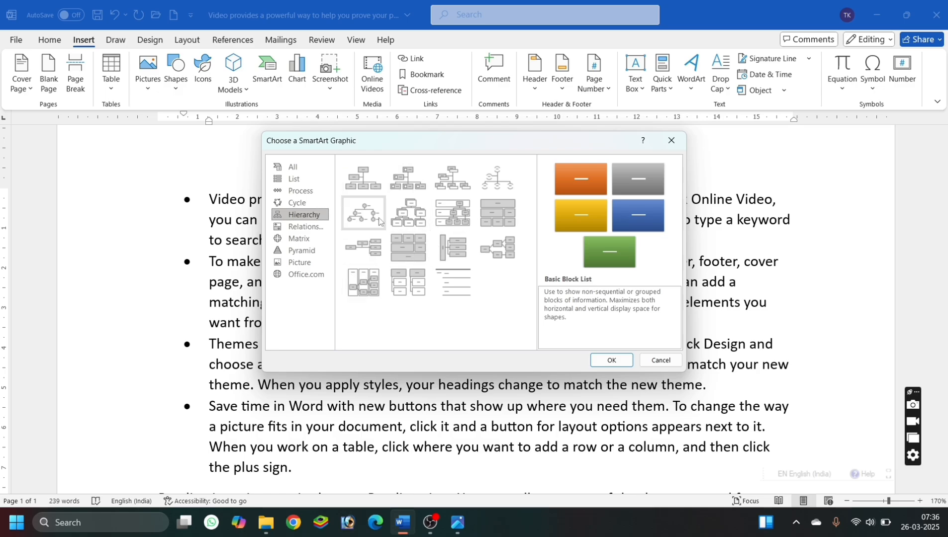
{"action": "left_click", "coordinate": [368, 193]}
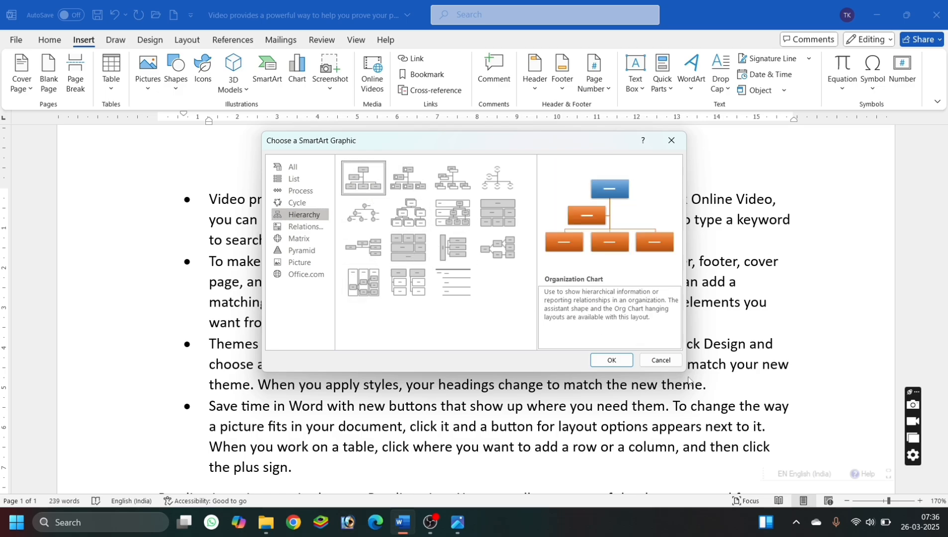
{"action": "left_click", "coordinate": [607, 359]}
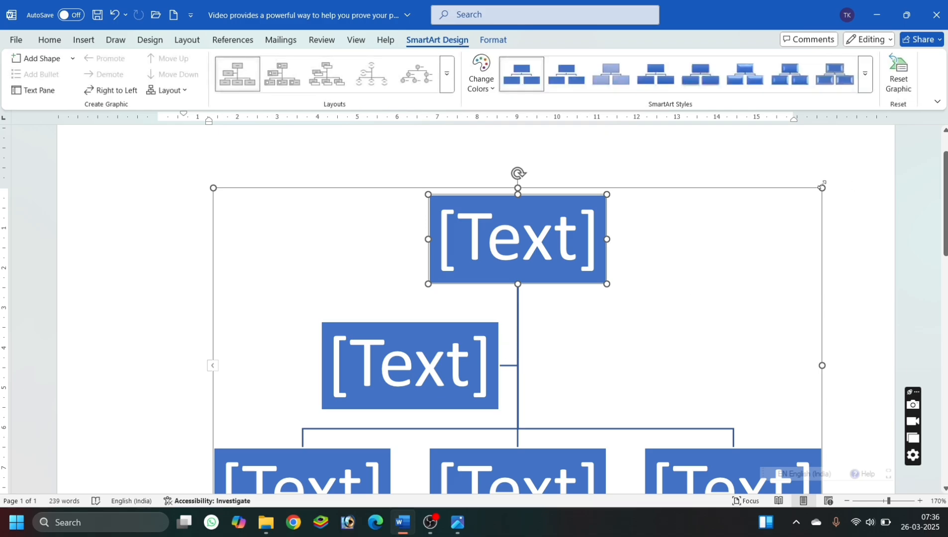
Shrink the organization chart to about 8 cm wide and apply the second 3-D SmartArt style.
{"action": "left_click_drag", "start_coordinate": [821, 187], "coordinate": [529, 327]}
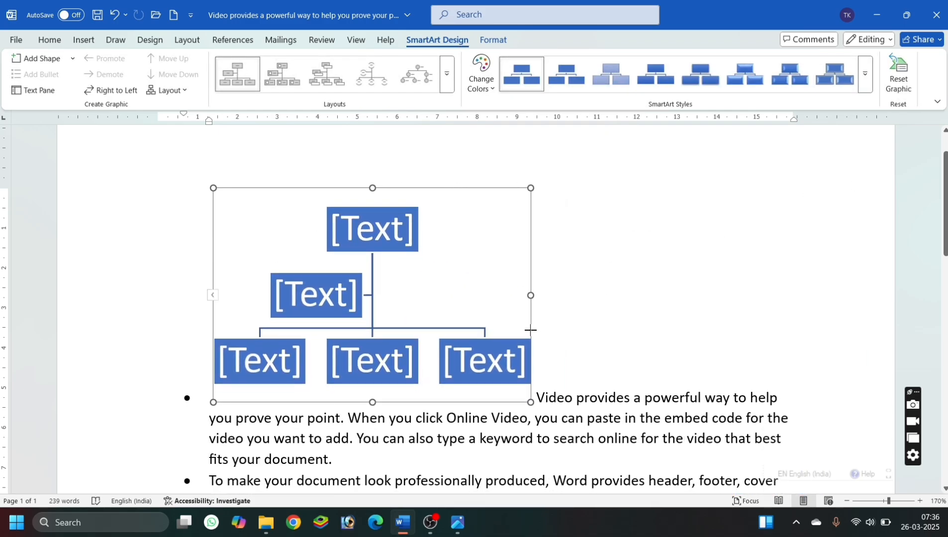
{"action": "left_click", "coordinate": [842, 86]}
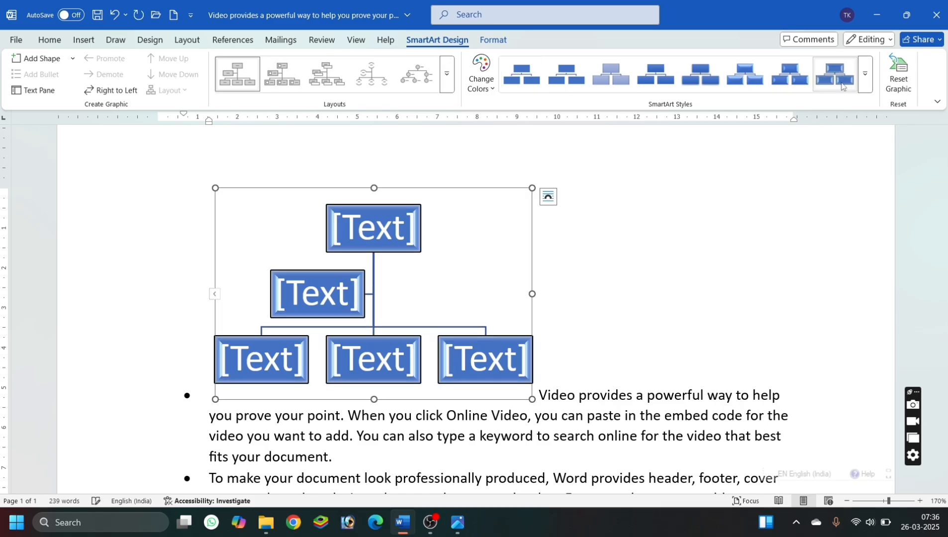
{"action": "left_click", "coordinate": [866, 89]}
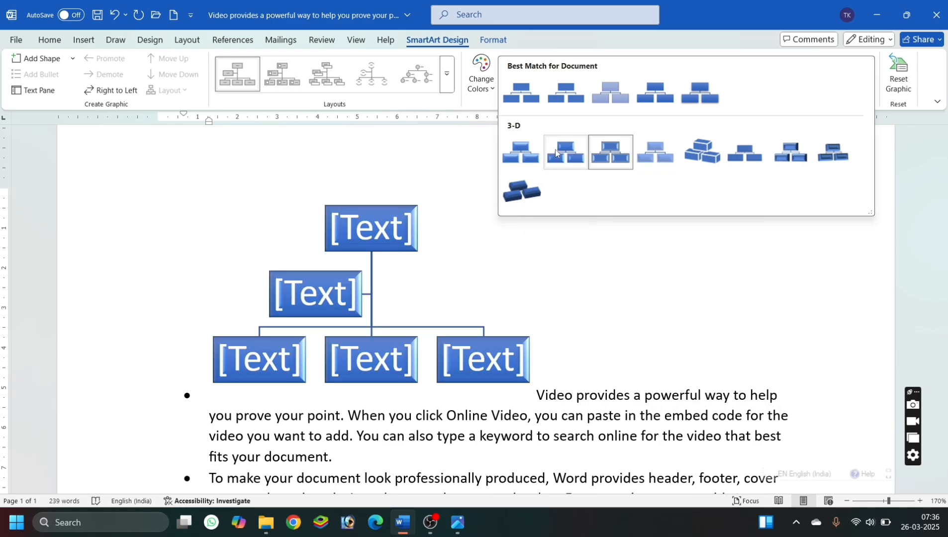
{"action": "left_click", "coordinate": [561, 155]}
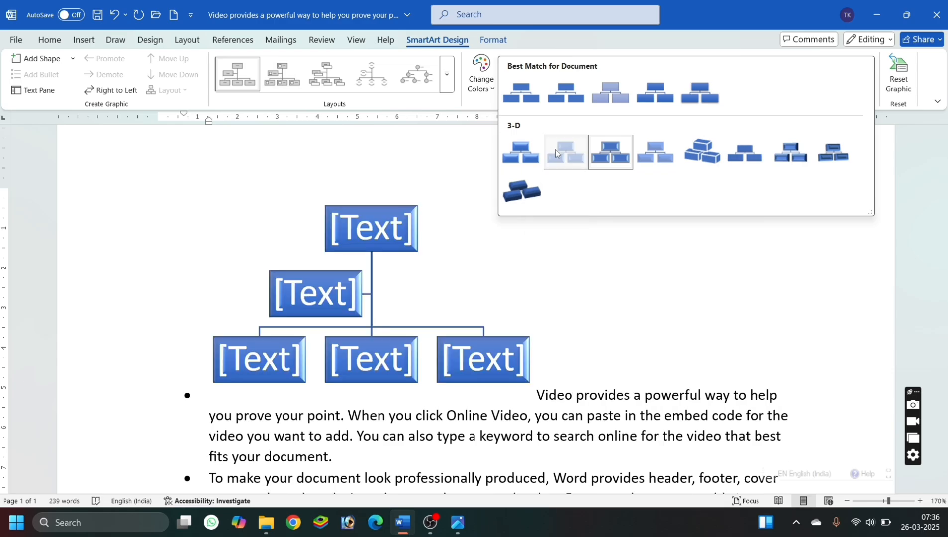
{"action": "left_click", "coordinate": [623, 266]}
{"action": "left_click", "coordinate": [474, 264]}
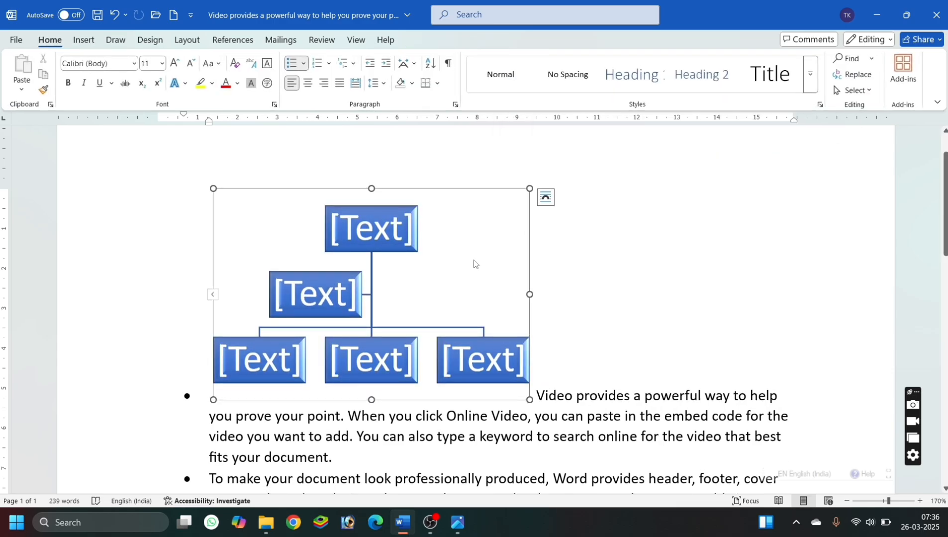
Recolor the organization chart with the first Colorful scheme (blue top, orange branches) and delete the assistant box in the middle level.
{"action": "left_click", "coordinate": [384, 224]}
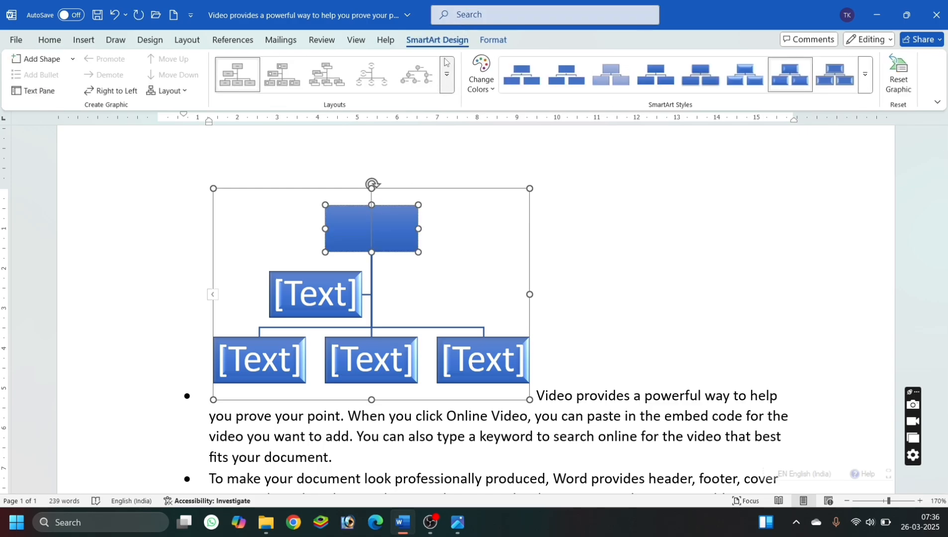
{"action": "left_click", "coordinate": [480, 76]}
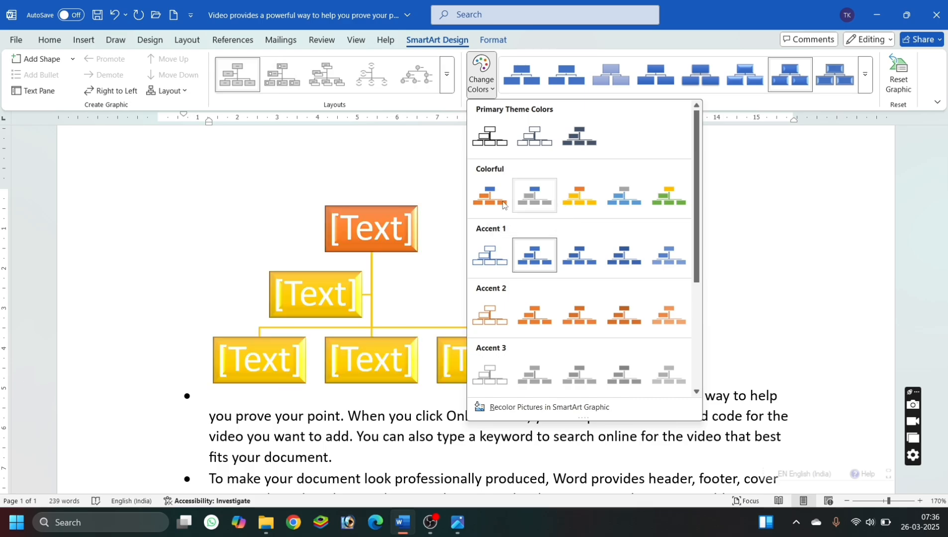
{"action": "left_click", "coordinate": [502, 203]}
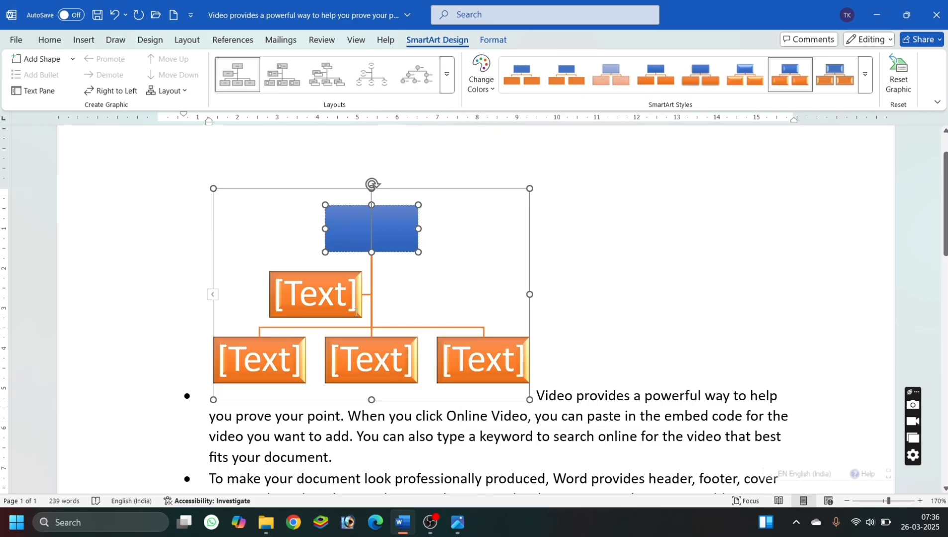
{"action": "left_click", "coordinate": [360, 316]}
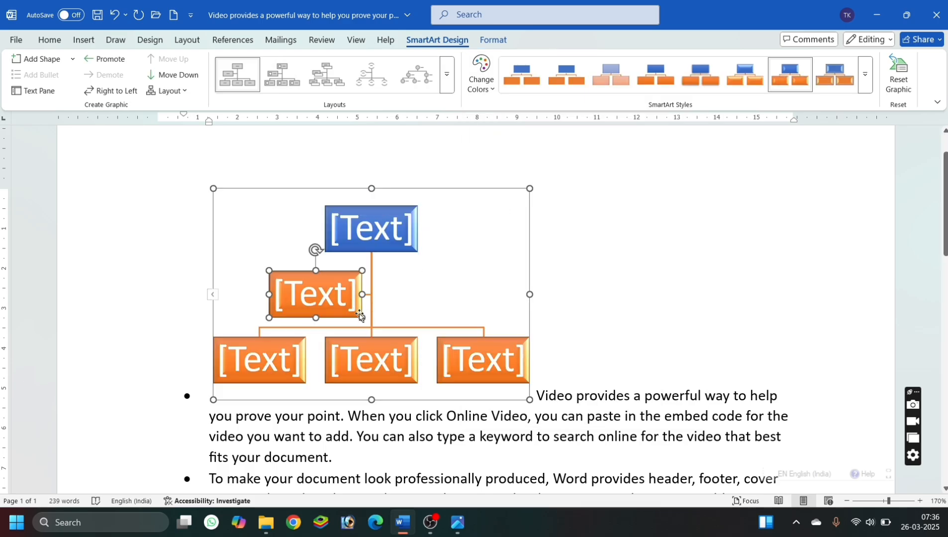
{"action": "key", "text": "Delete"}
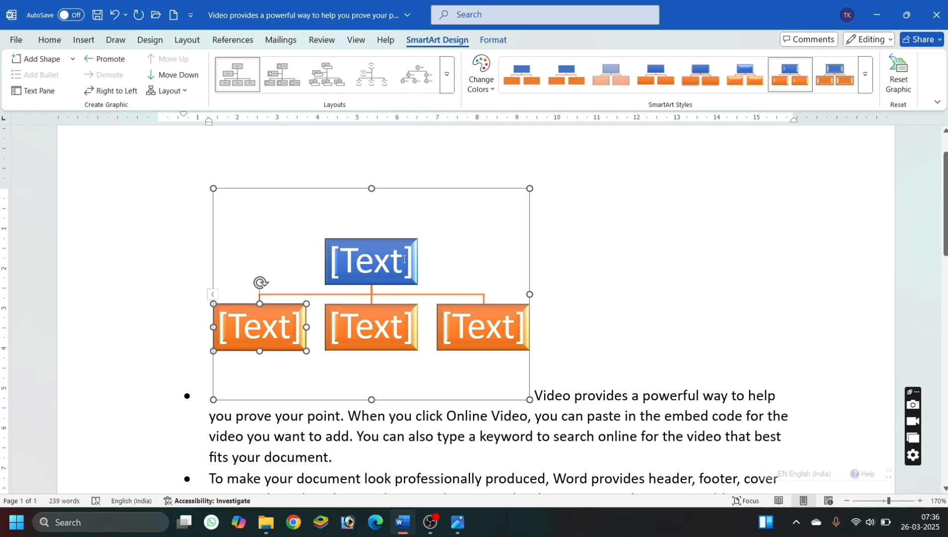
Label the top box of the organization chart "Science".
{"action": "left_click", "coordinate": [382, 264]}
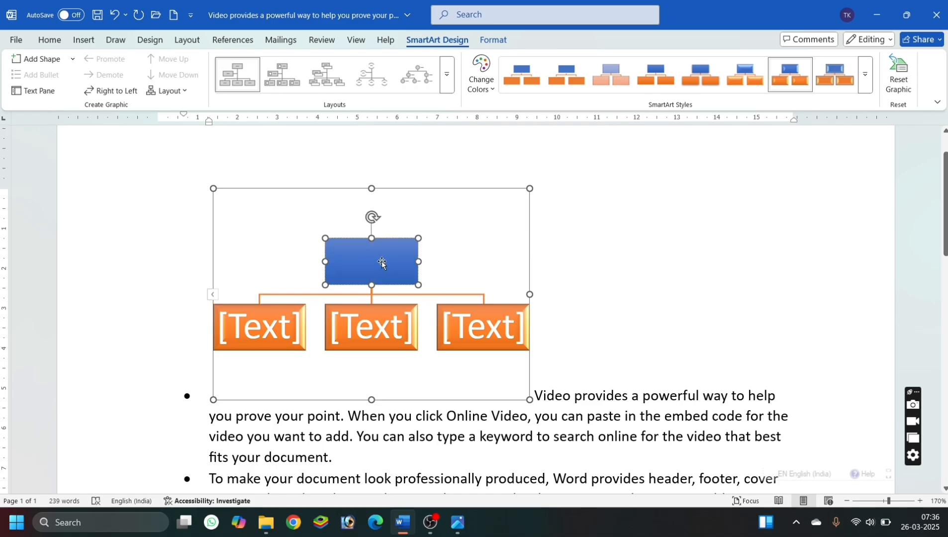
{"action": "type", "text": "Sciency"}
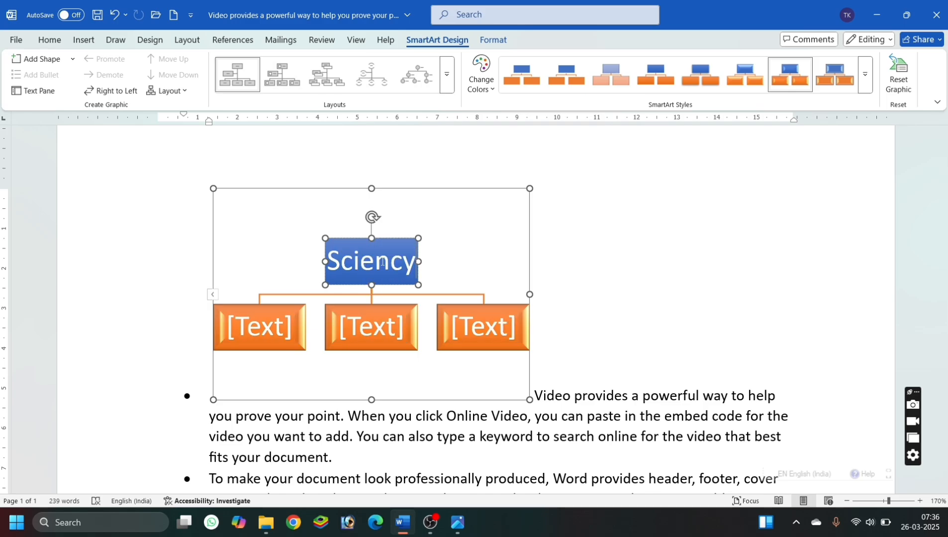
{"action": "key", "text": "BackSpace"}
{"action": "type", "text": "e"}
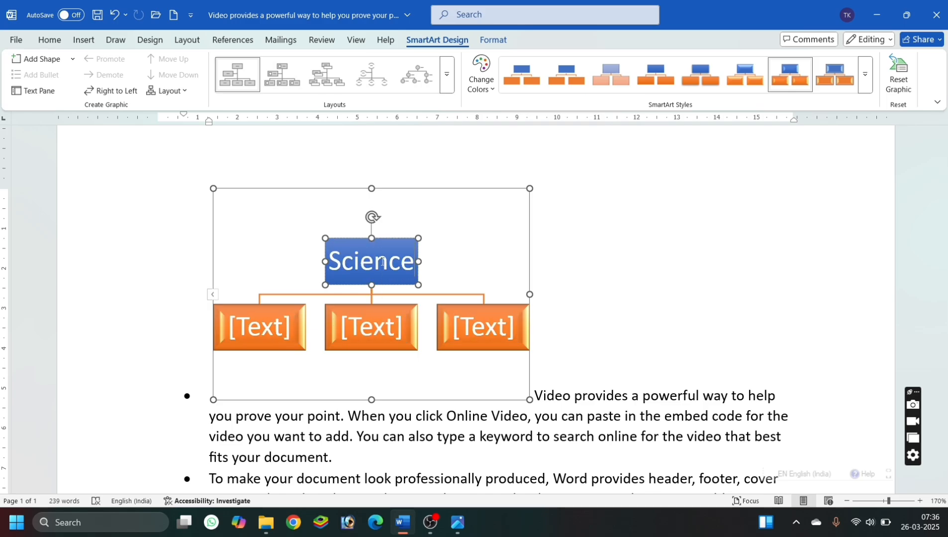
Label the three lower boxes of the organization chart "Phy", "Che" and "Bio", and deselect the chart.
{"action": "left_click", "coordinate": [268, 330]}
{"action": "type", "text": "Phy"}
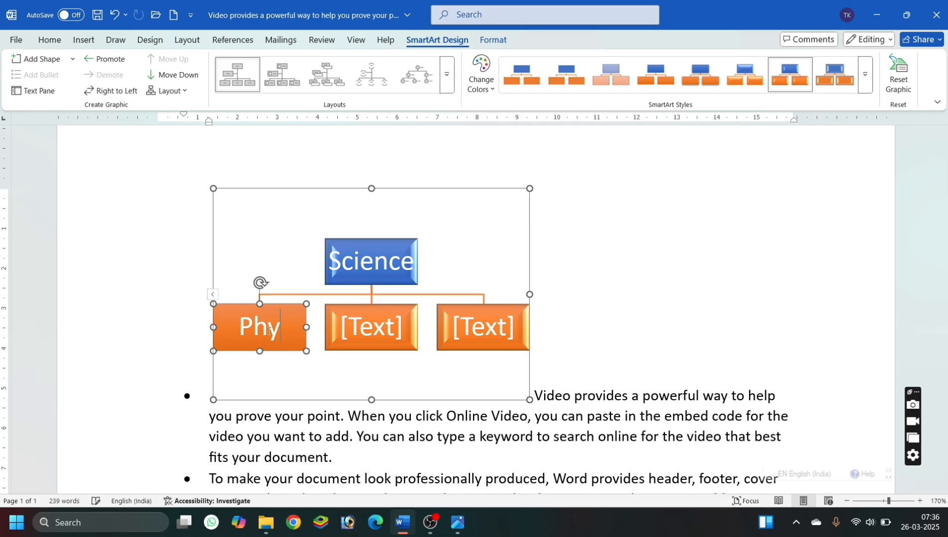
{"action": "left_click", "coordinate": [367, 335]}
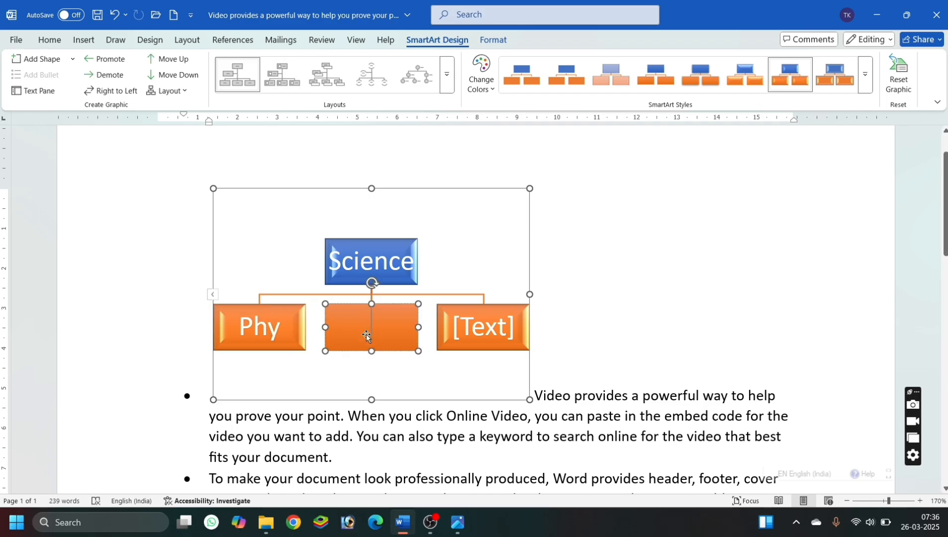
{"action": "type", "text": "Che"}
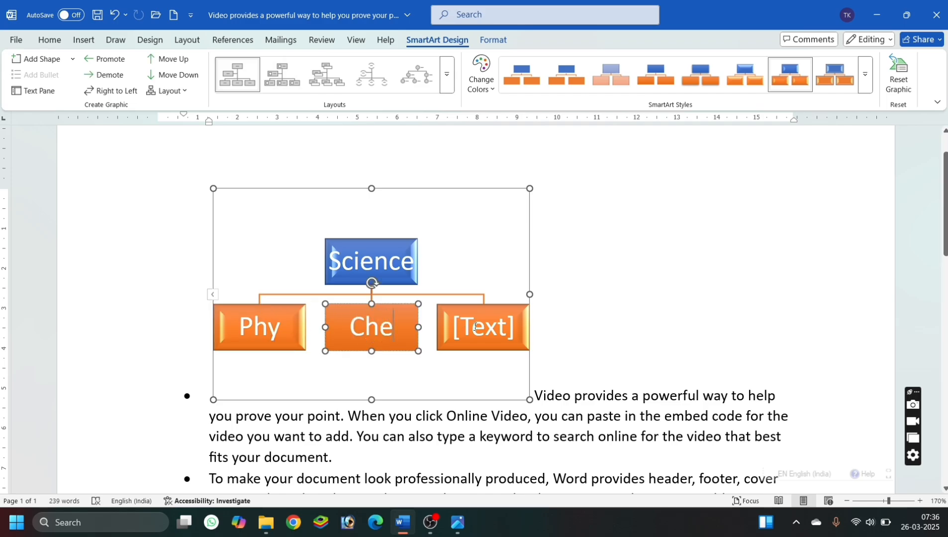
{"action": "left_click", "coordinate": [475, 327]}
{"action": "type", "text": "Bio"}
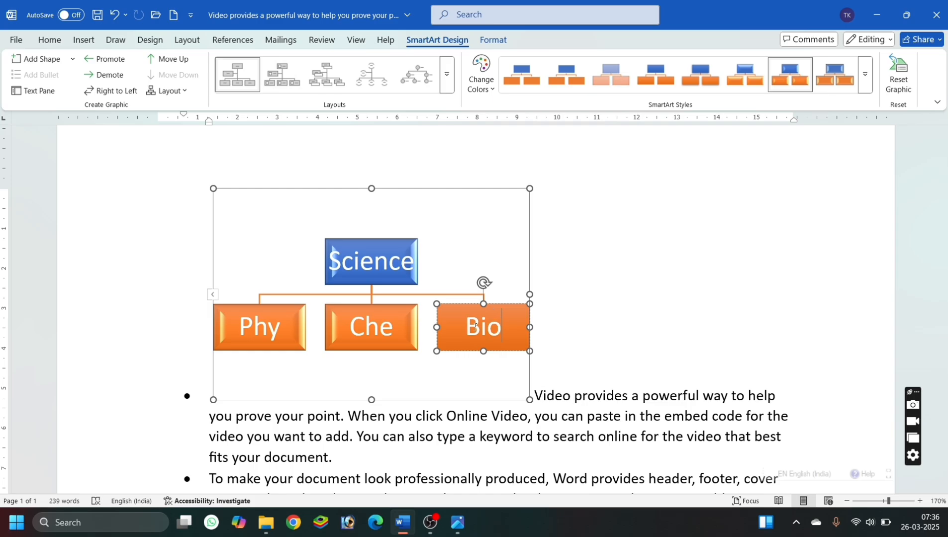
{"action": "left_click", "coordinate": [581, 334]}
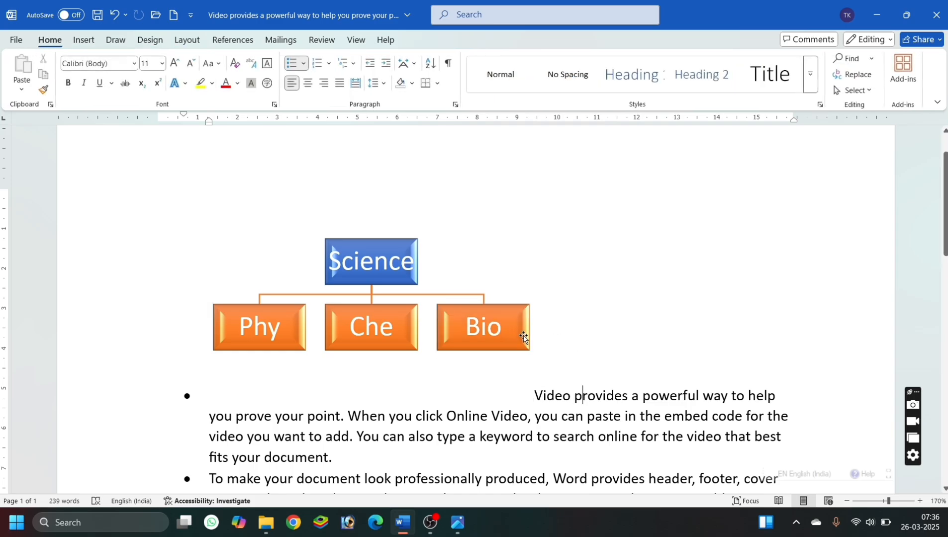
Add an empty box after the "Bio" box at the same level and delete it again.
{"action": "left_click", "coordinate": [523, 334]}
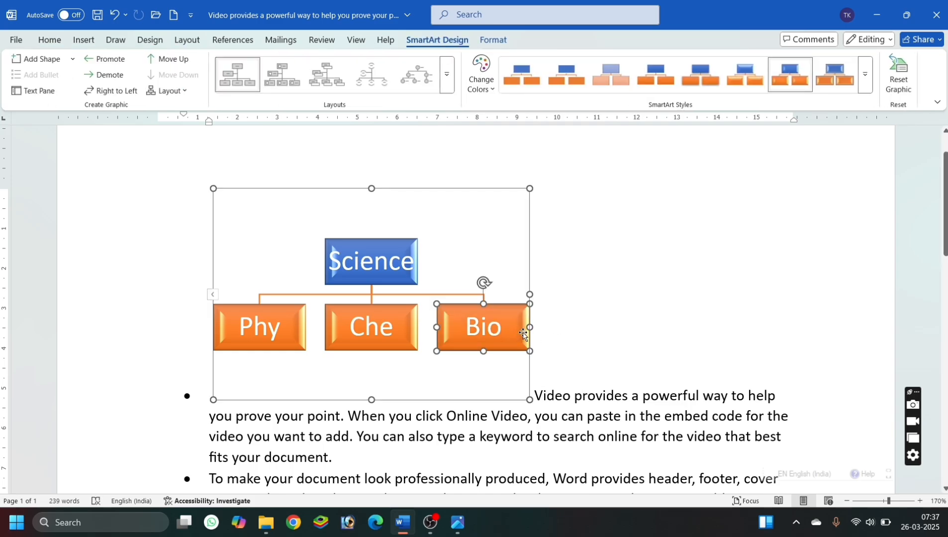
{"action": "left_click", "coordinate": [73, 59]}
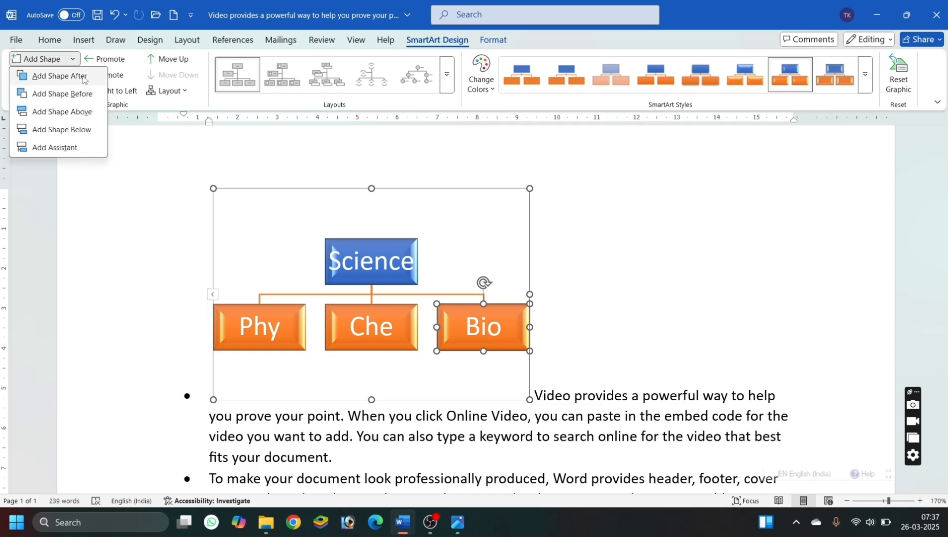
{"action": "left_click", "coordinate": [84, 77]}
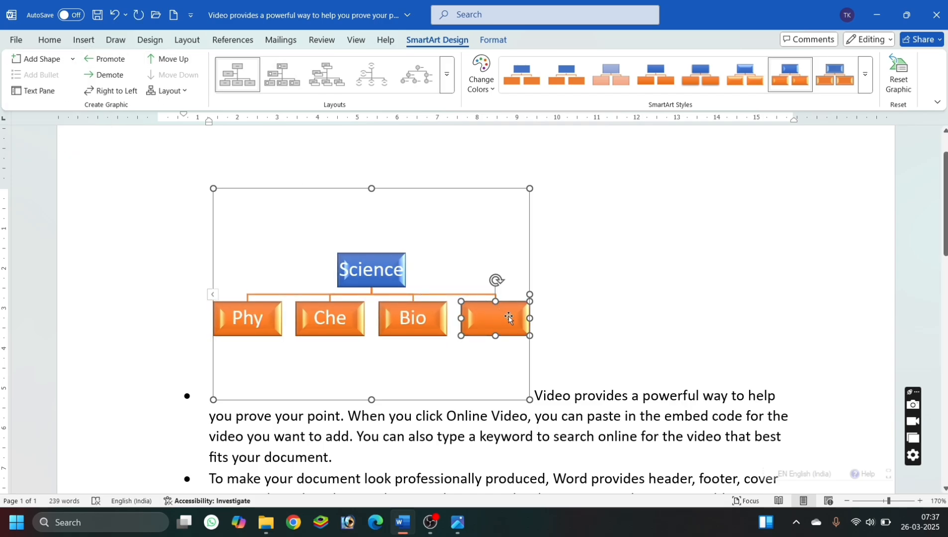
{"action": "key", "text": "Delete"}
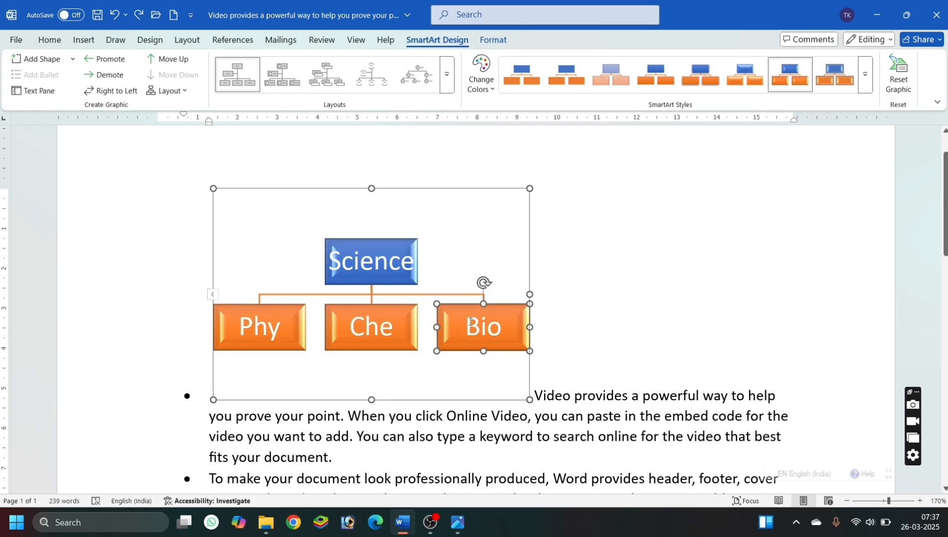
Open the Add Shape choices for the "Bio" box of the organization chart.
{"action": "right_click", "coordinate": [513, 318]}
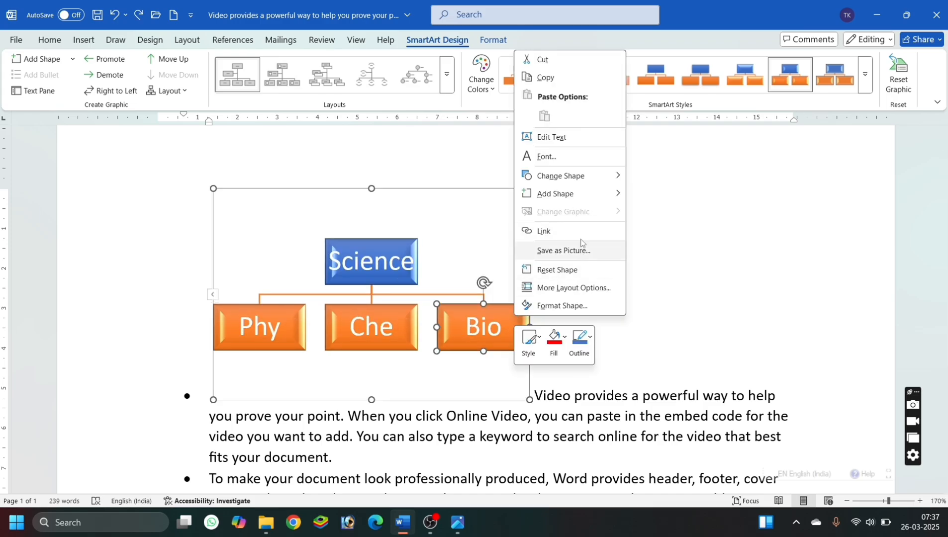
{"action": "mouse_move", "coordinate": [586, 188]}
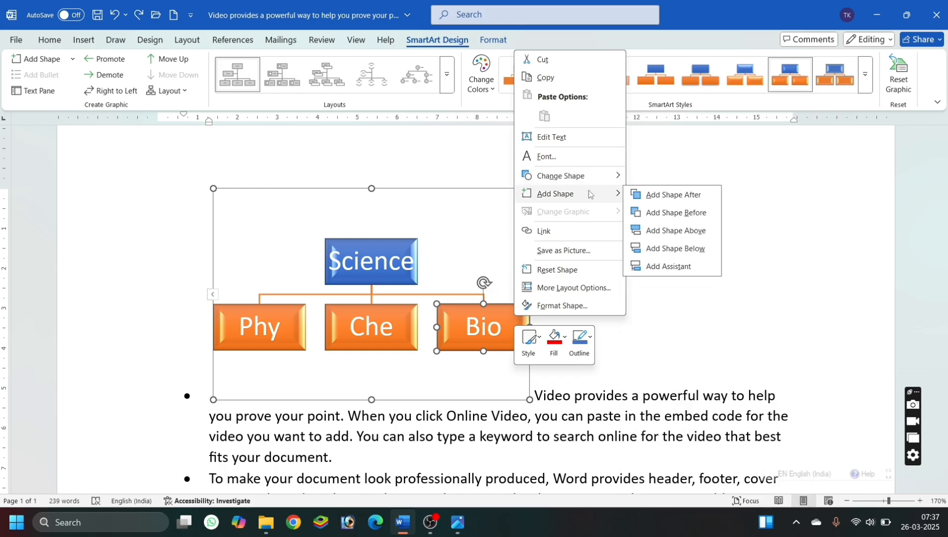
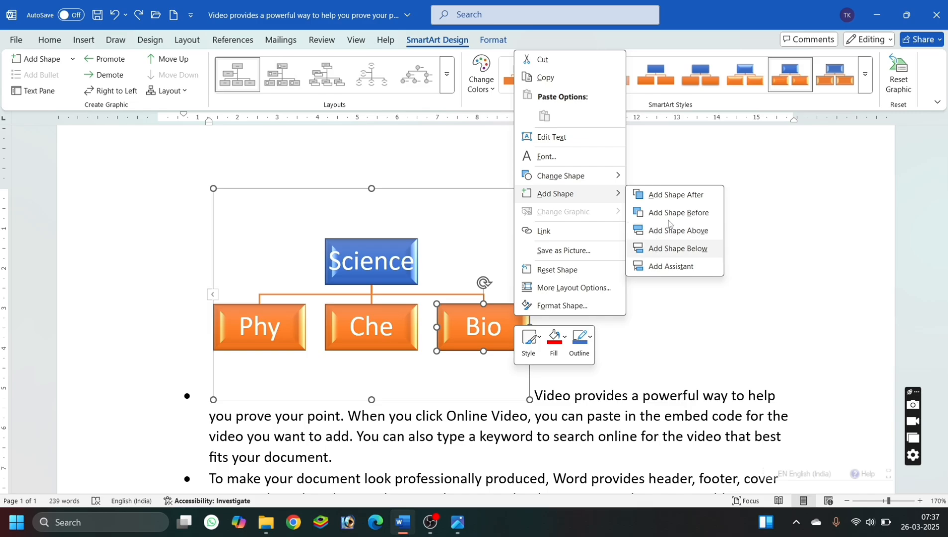
Add a box after the "Bio" box at the same level, label it "Math" and deselect the chart.
{"action": "left_click", "coordinate": [672, 200]}
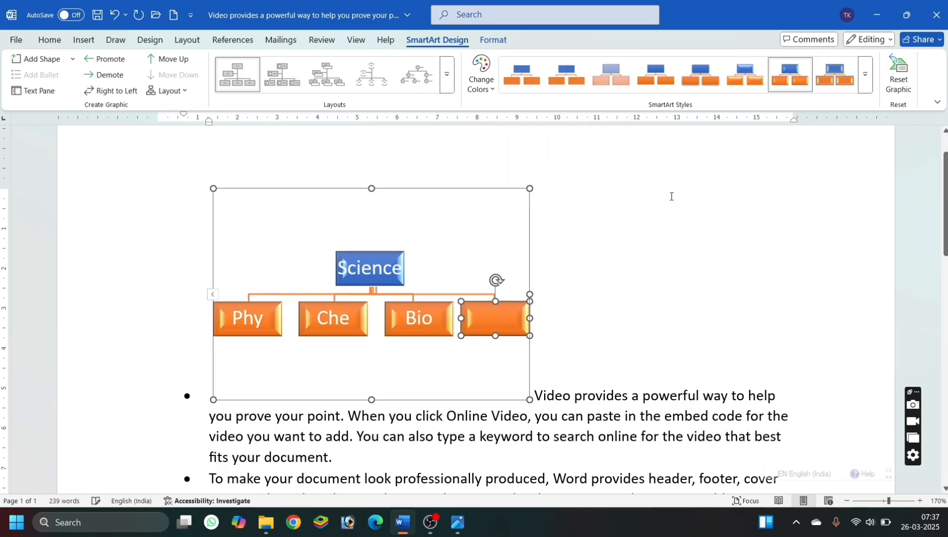
{"action": "right_click", "coordinate": [509, 322]}
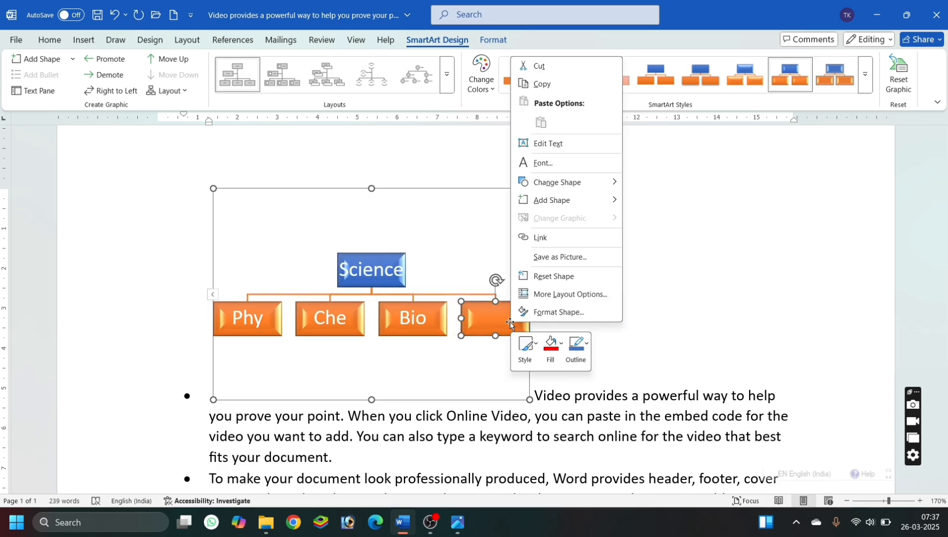
{"action": "left_click", "coordinate": [550, 144]}
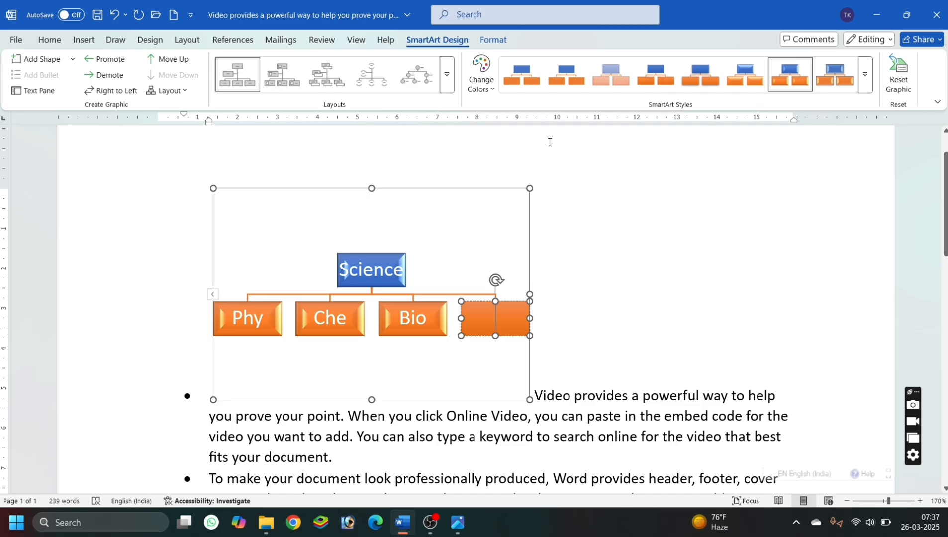
{"action": "type", "text": "Math"}
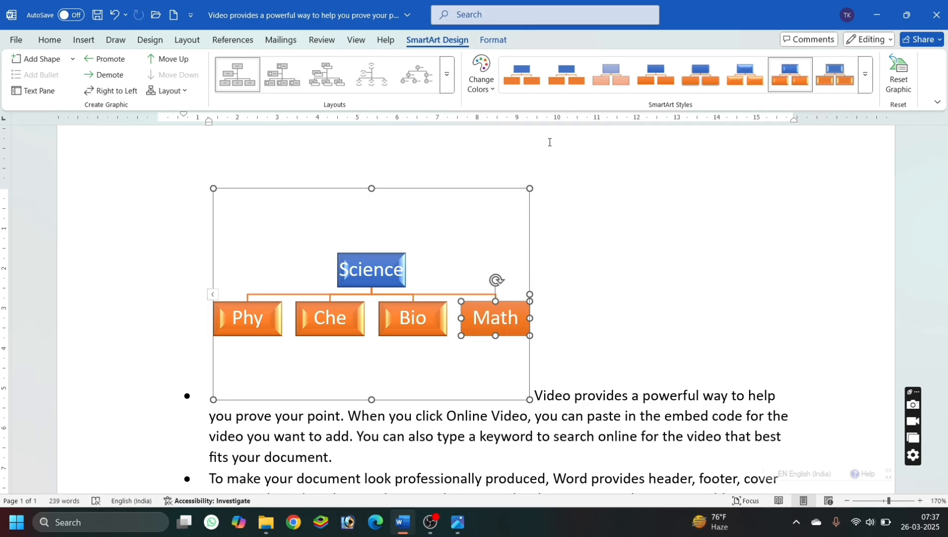
{"action": "left_click", "coordinate": [620, 223]}
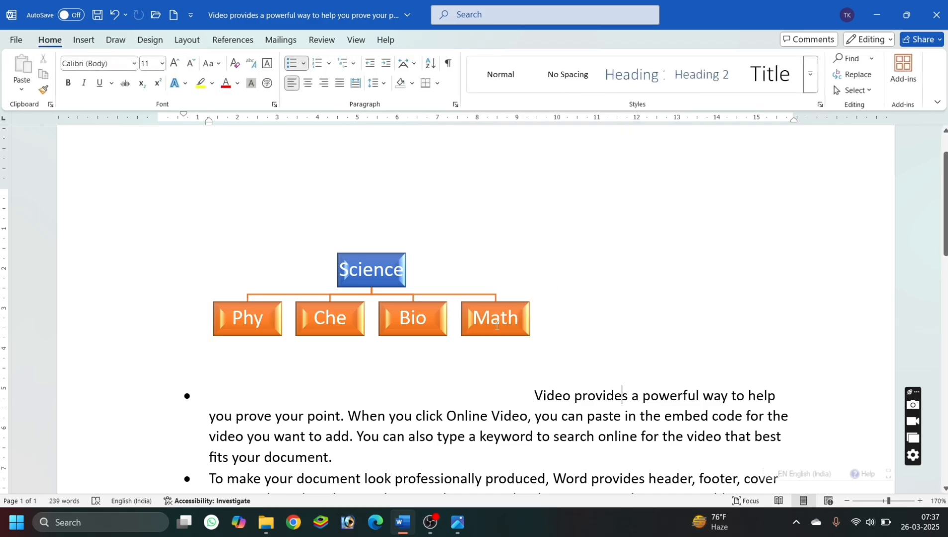
Add an empty box below the "Math" box of the organization chart.
{"action": "left_click", "coordinate": [523, 329]}
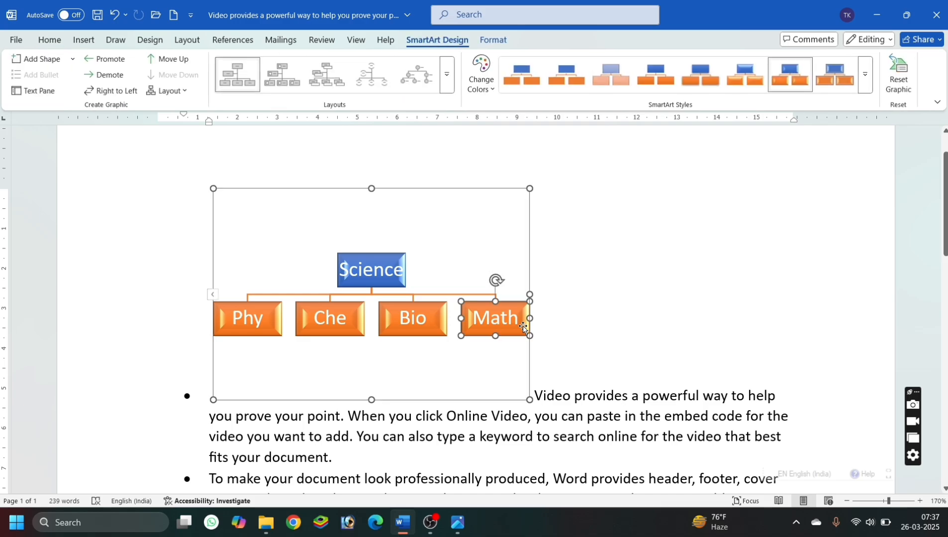
{"action": "right_click", "coordinate": [523, 329]}
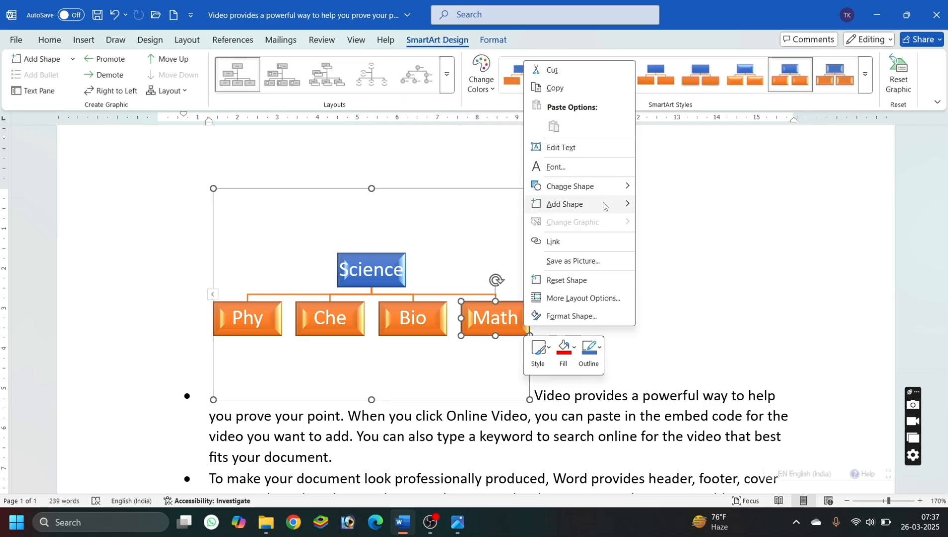
{"action": "mouse_move", "coordinate": [604, 206]}
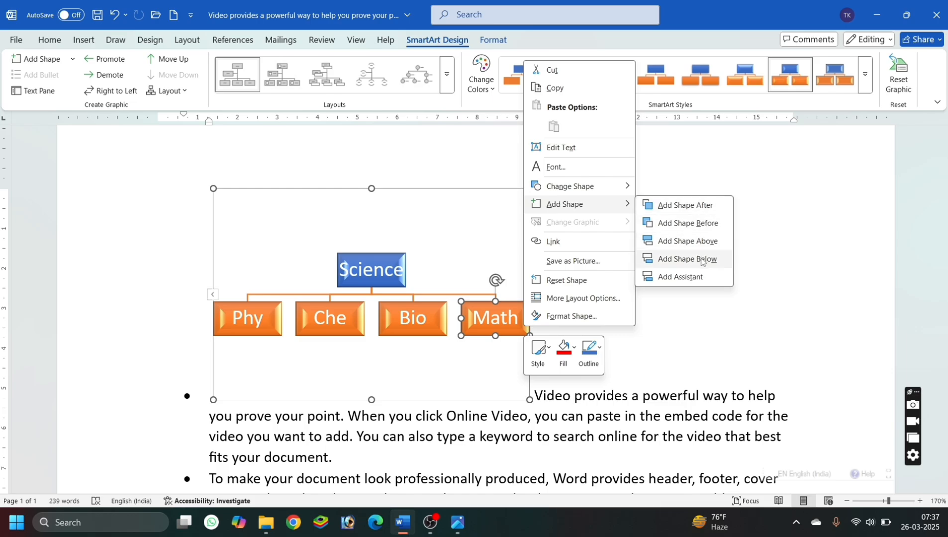
{"action": "left_click", "coordinate": [701, 260]}
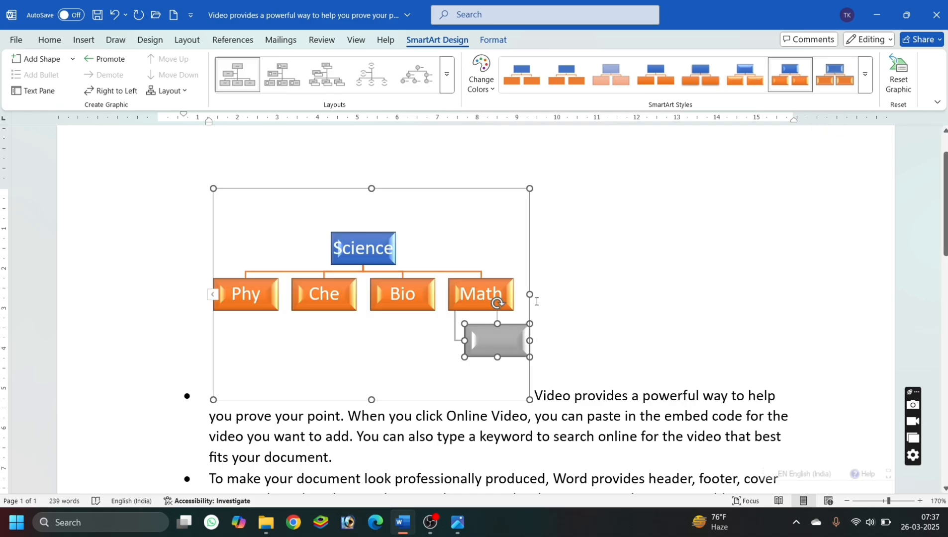
Apply the Intense Effect - Orange, Accent 2 style and a shadowed bevel preset effect to the empty box below "Math".
{"action": "left_click", "coordinate": [493, 39]}
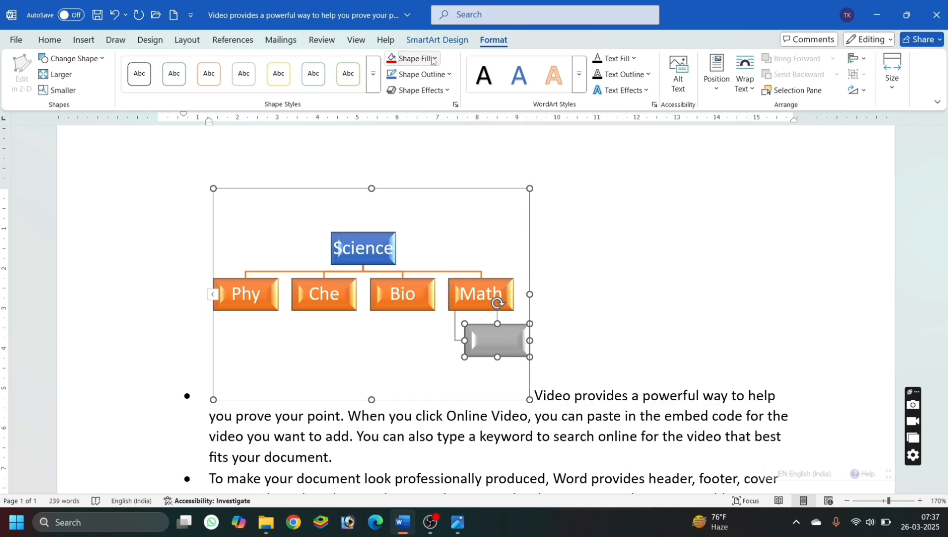
{"action": "left_click", "coordinate": [371, 92]}
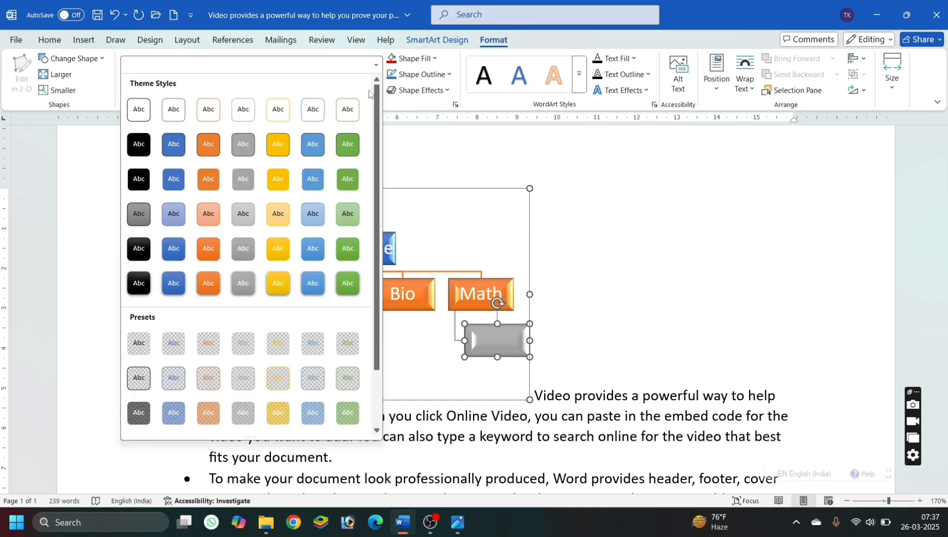
{"action": "left_click", "coordinate": [208, 285]}
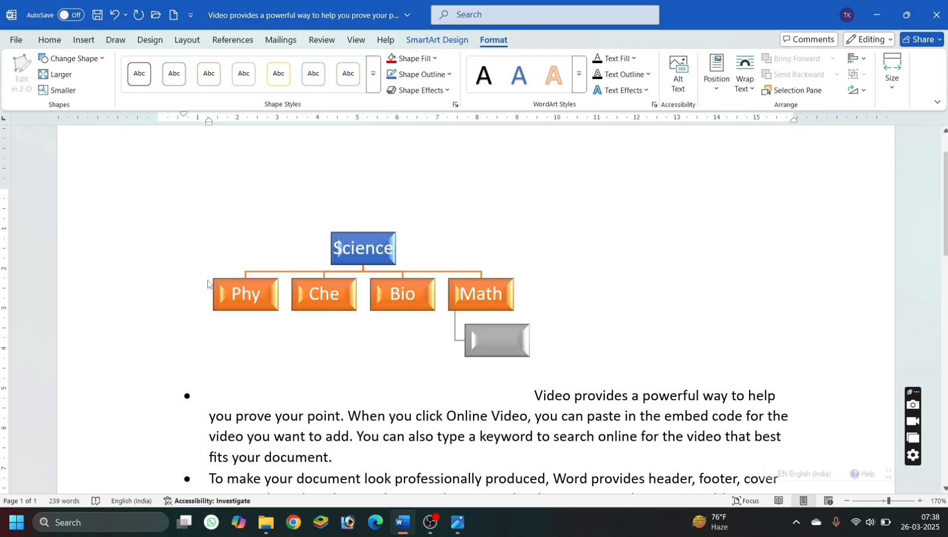
{"action": "left_click", "coordinate": [428, 92]}
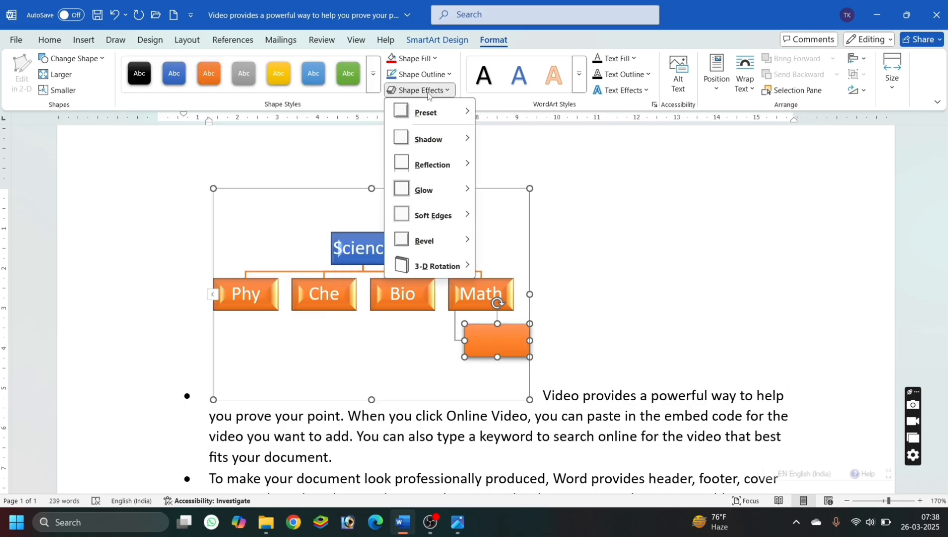
{"action": "mouse_move", "coordinate": [434, 215]}
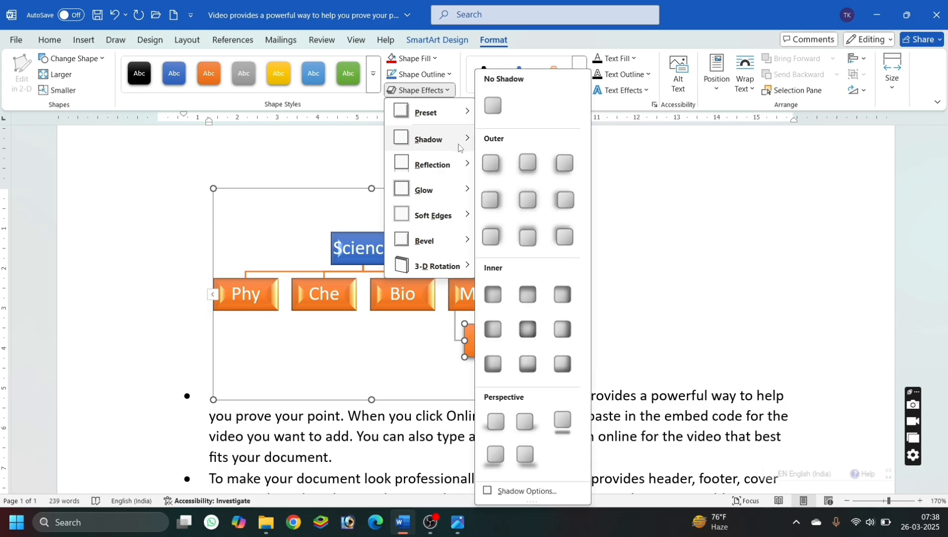
{"action": "mouse_move", "coordinate": [454, 112]}
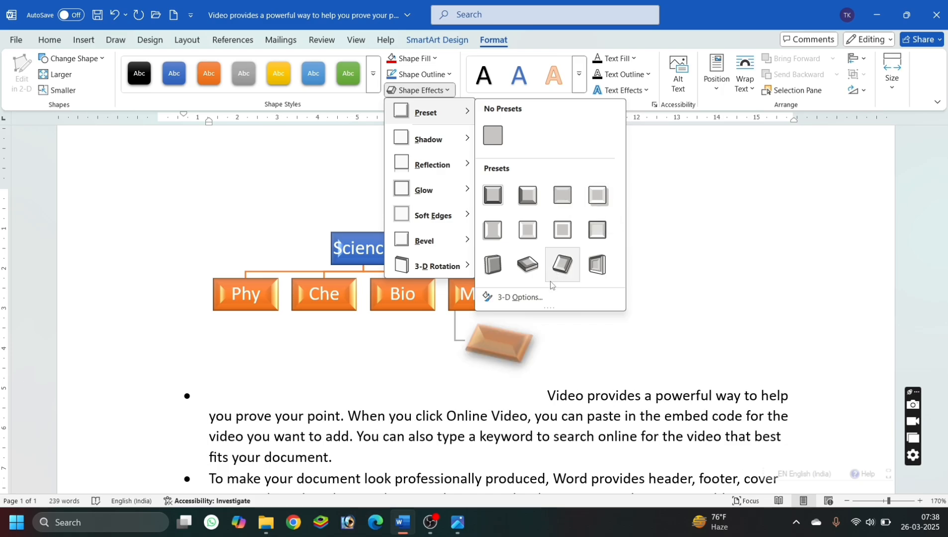
{"action": "left_click", "coordinate": [493, 231]}
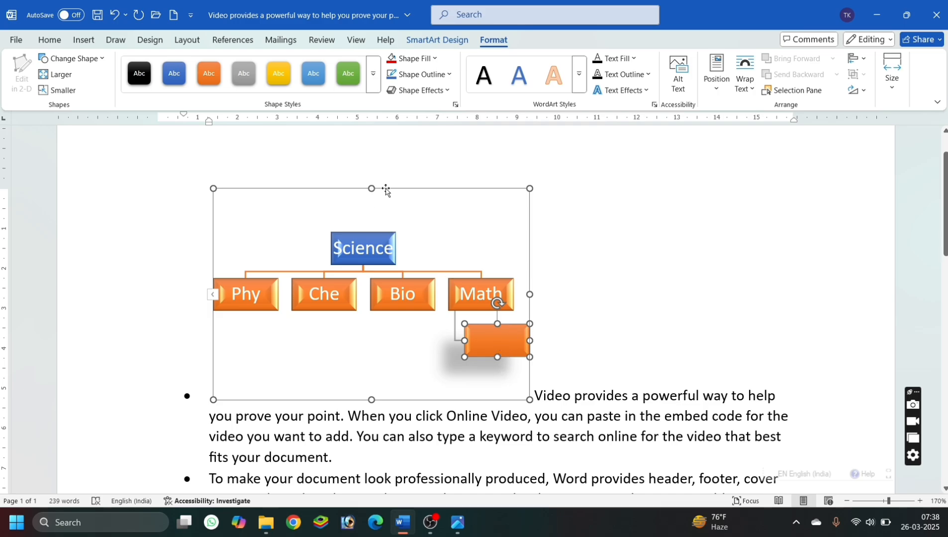
Delete the organization chart and insert a Clustered Column chart in its place.
{"action": "left_click", "coordinate": [386, 191]}
{"action": "key", "text": "Delete"}
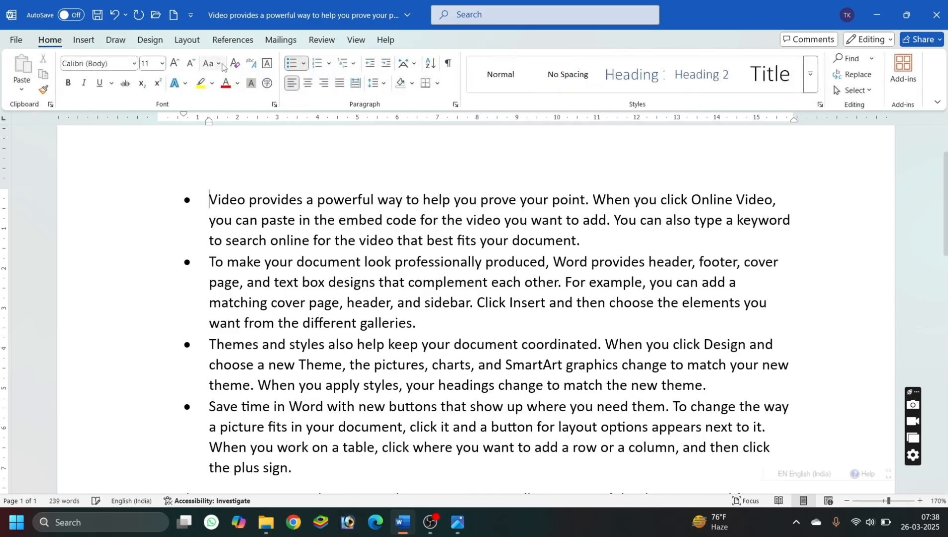
{"action": "left_click", "coordinate": [84, 41]}
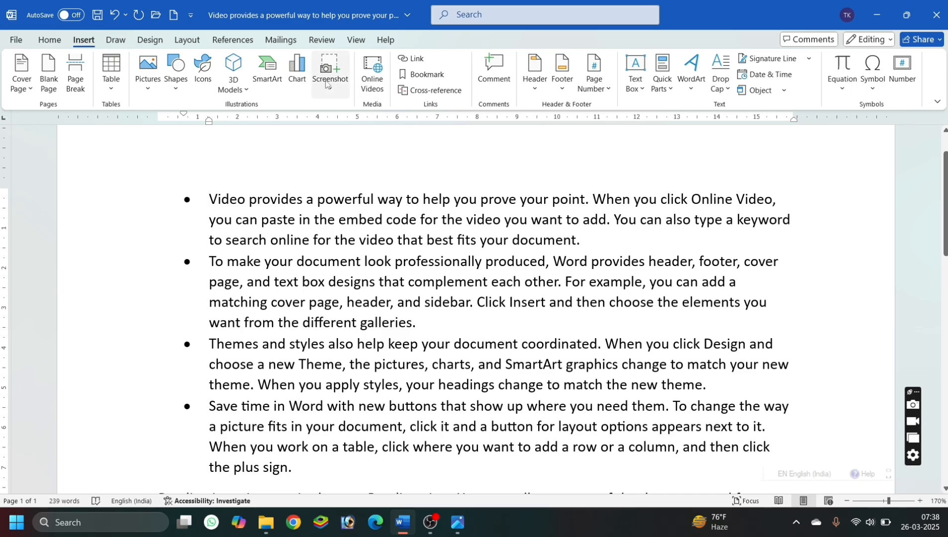
{"action": "left_click", "coordinate": [294, 78]}
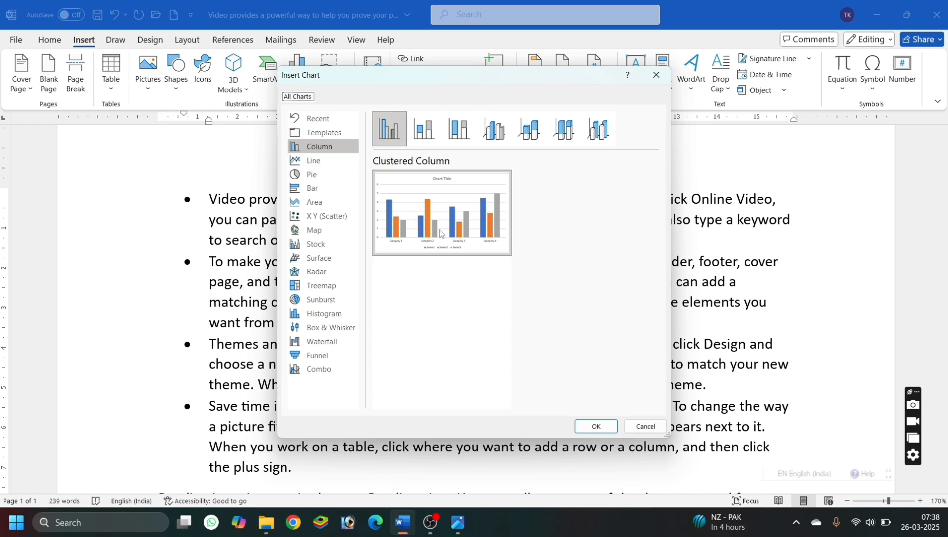
{"action": "left_click", "coordinate": [588, 425]}
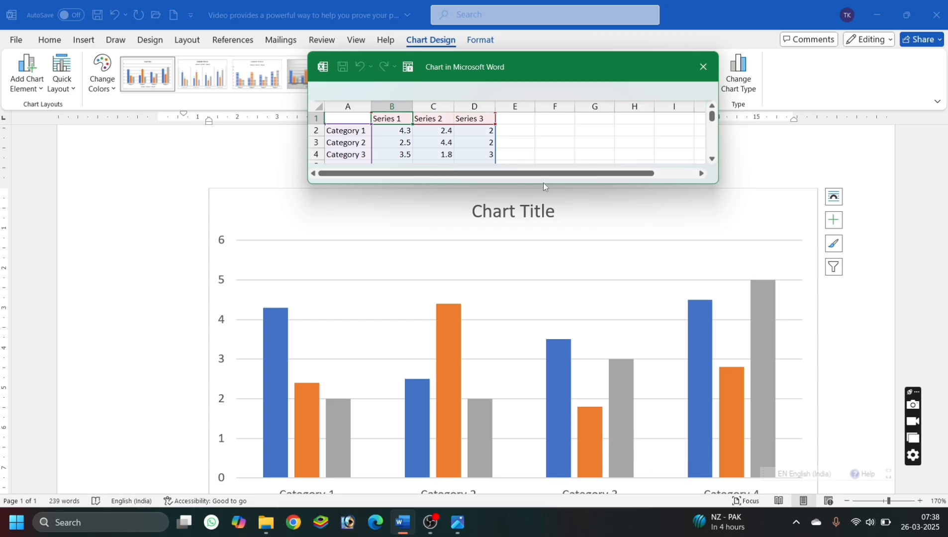
Limit the chart's data range to the first series and set the two column headers to "player" and "score".
{"action": "left_click_drag", "start_coordinate": [543, 184], "coordinate": [538, 279]}
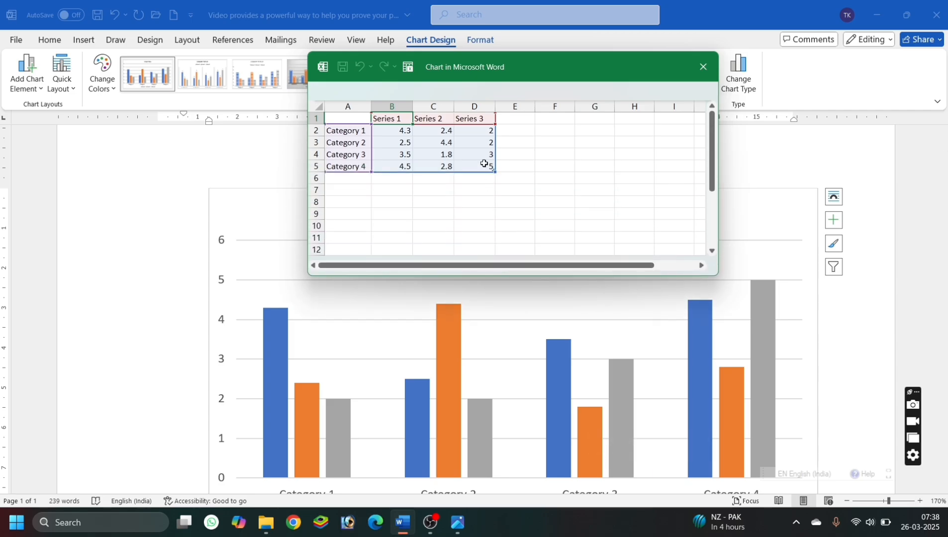
{"action": "left_click_drag", "start_coordinate": [495, 171], "coordinate": [413, 172]}
{"action": "left_click", "coordinate": [352, 119]}
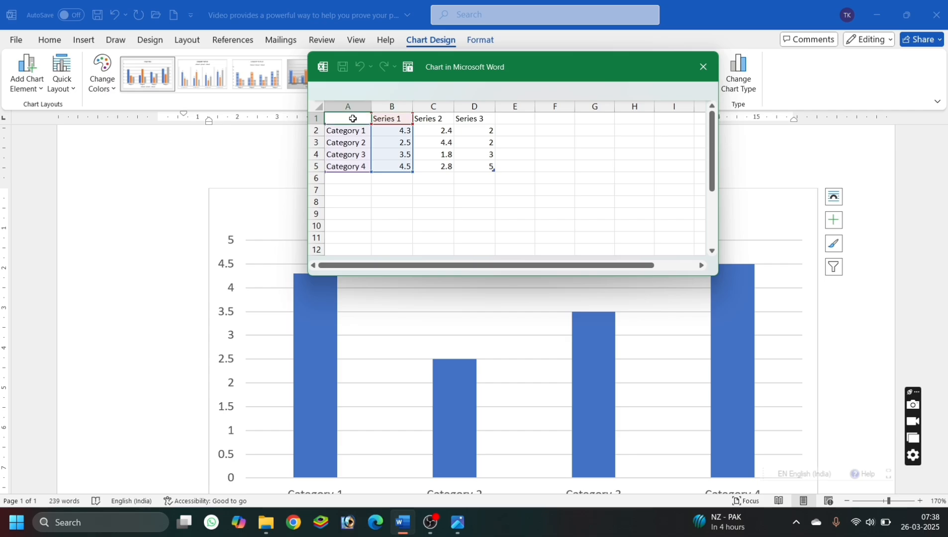
{"action": "type", "text": "player"}
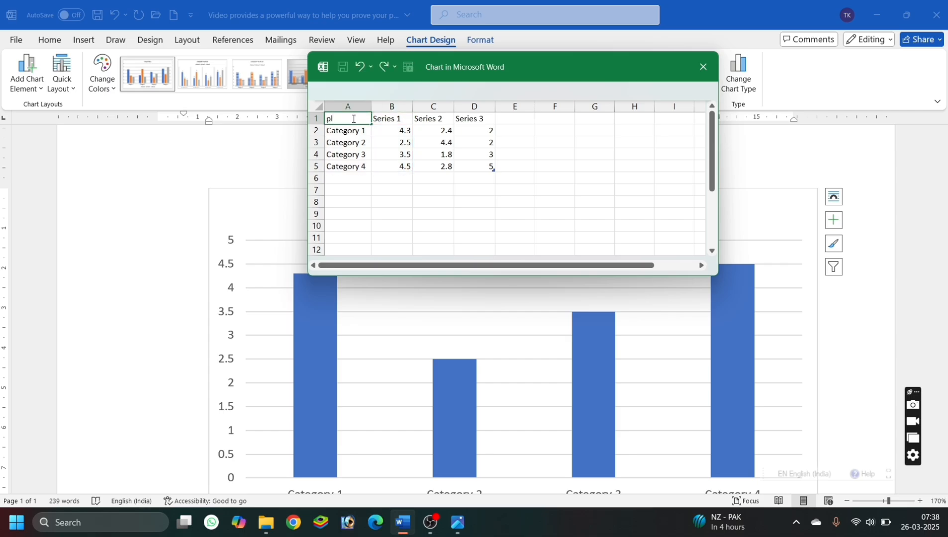
{"action": "left_click", "coordinate": [398, 118]}
{"action": "type", "text": "score"}
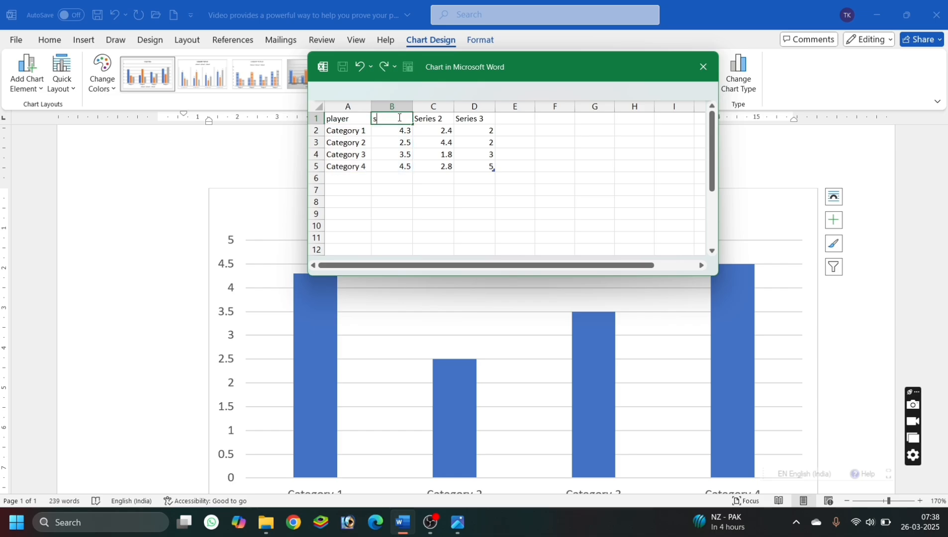
Name the four chart categories "dhoni", "V kohli", "R Sharma" and "H Pandya" in the data sheet.
{"action": "left_click", "coordinate": [355, 133]}
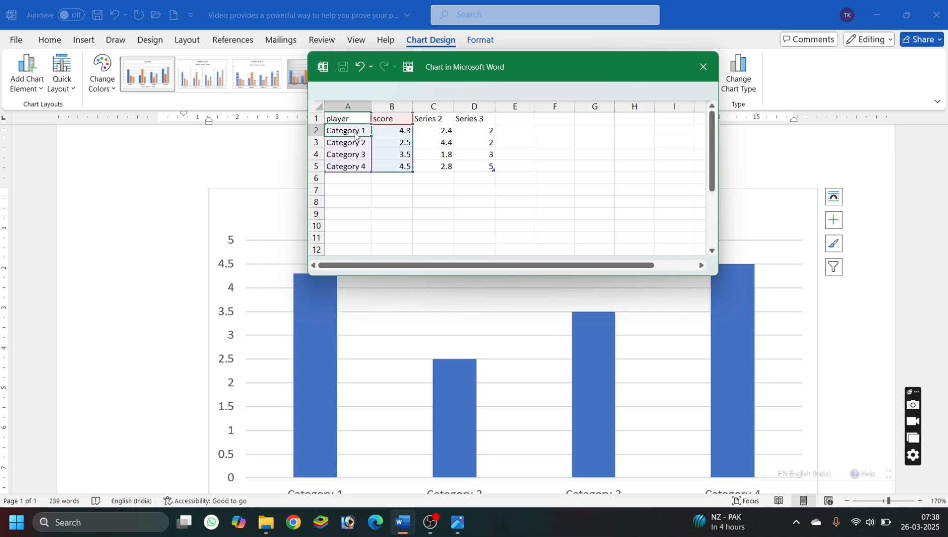
{"action": "type", "text": "dhoni"}
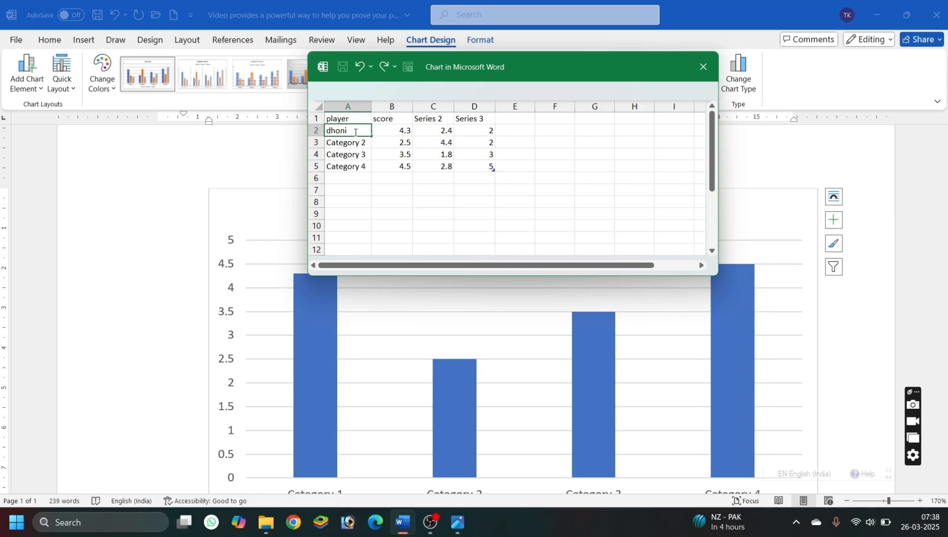
{"action": "key", "text": "Return"}
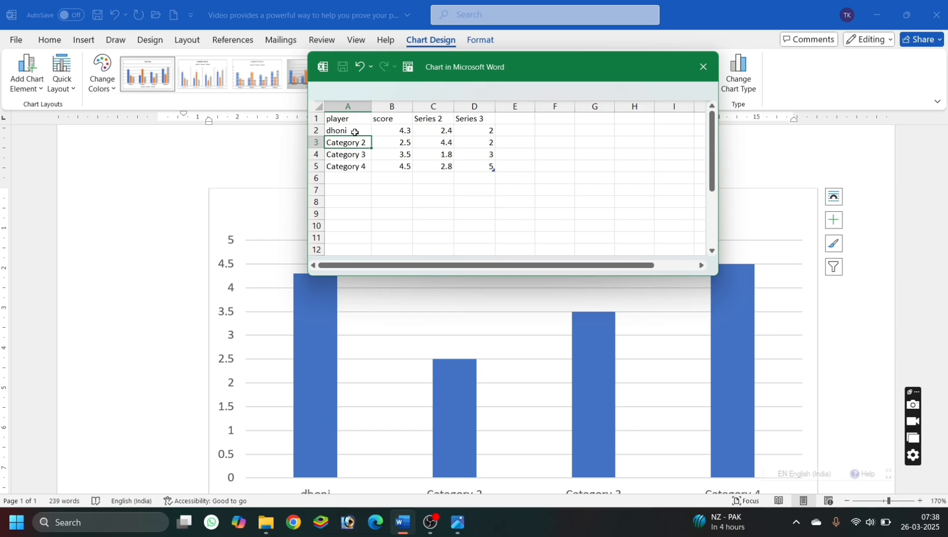
{"action": "type", "text": "V kohli"}
{"action": "key", "text": "Return"}
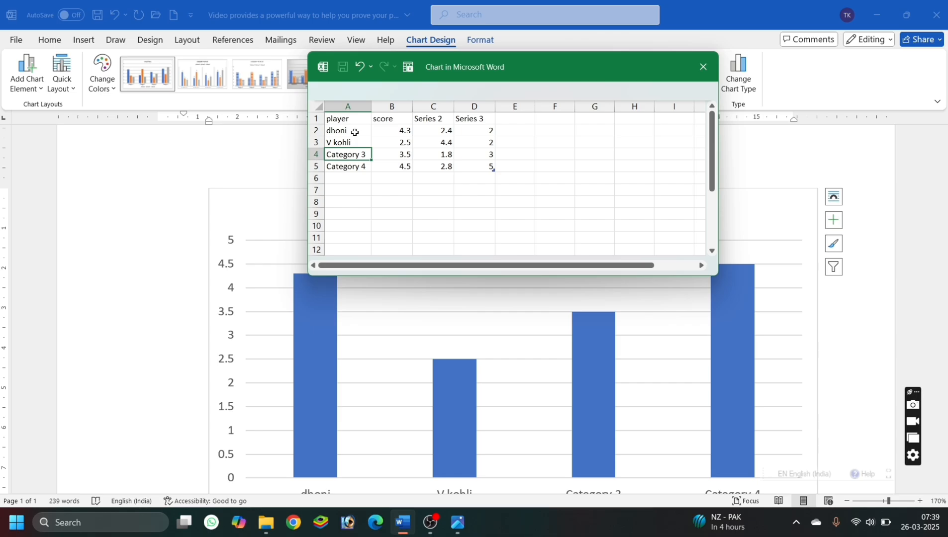
{"action": "type", "text": "S Sharma"}
{"action": "key", "text": "Return"}
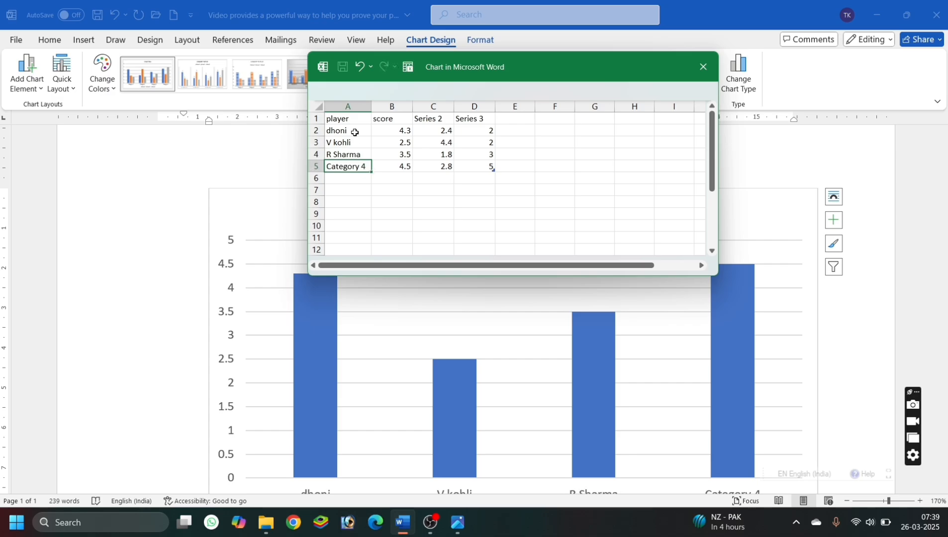
{"action": "type", "text": "H Pandya"}
Enter the scores 45, 30, 42 and 60 for the four players in the chart data.
{"action": "left_click", "coordinate": [389, 133]}
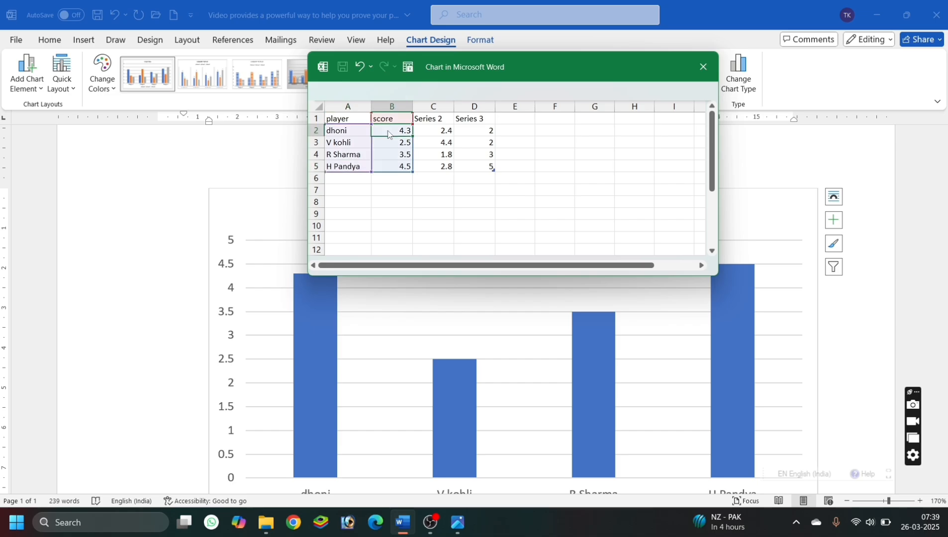
{"action": "type", "text": "45"}
{"action": "key", "text": "Return"}
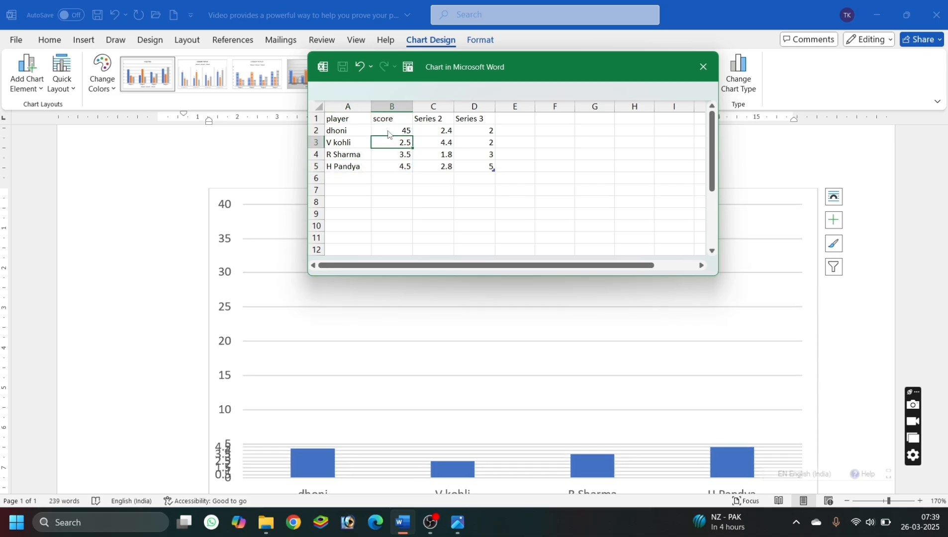
{"action": "type", "text": "30"}
{"action": "key", "text": "Return"}
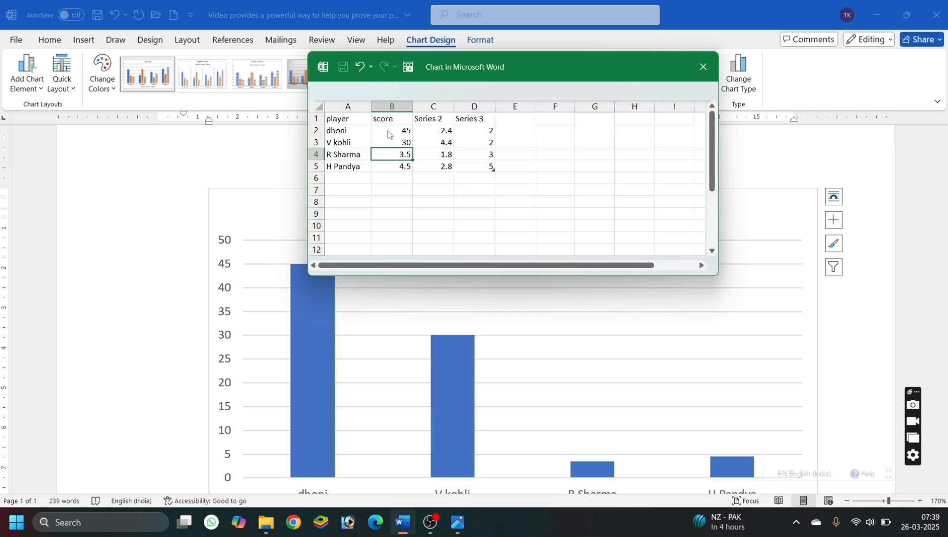
{"action": "type", "text": "42"}
{"action": "key", "text": "Return"}
{"action": "type", "text": "60"}
{"action": "key", "text": "Return"}
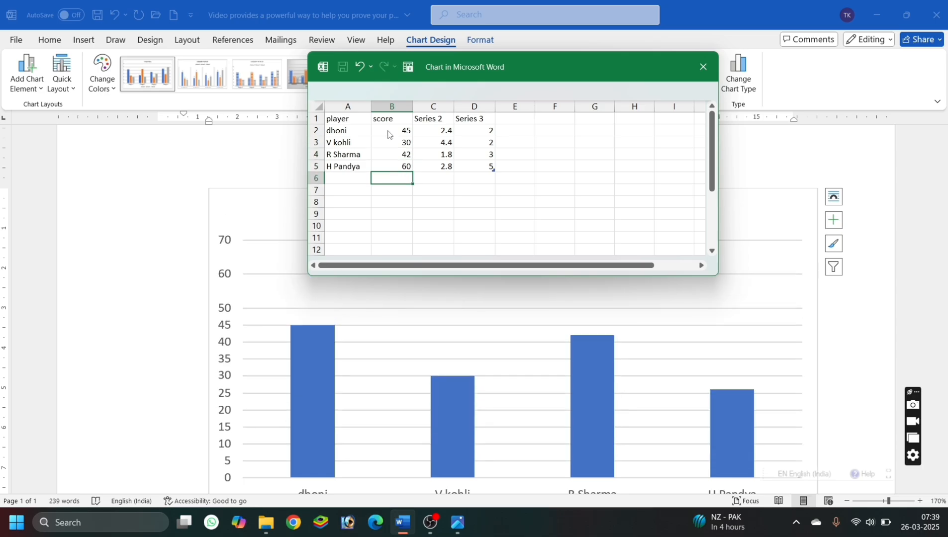
Close the chart's data sheet and shrink the chart to about three quarters of its width.
{"action": "left_click", "coordinate": [715, 69]}
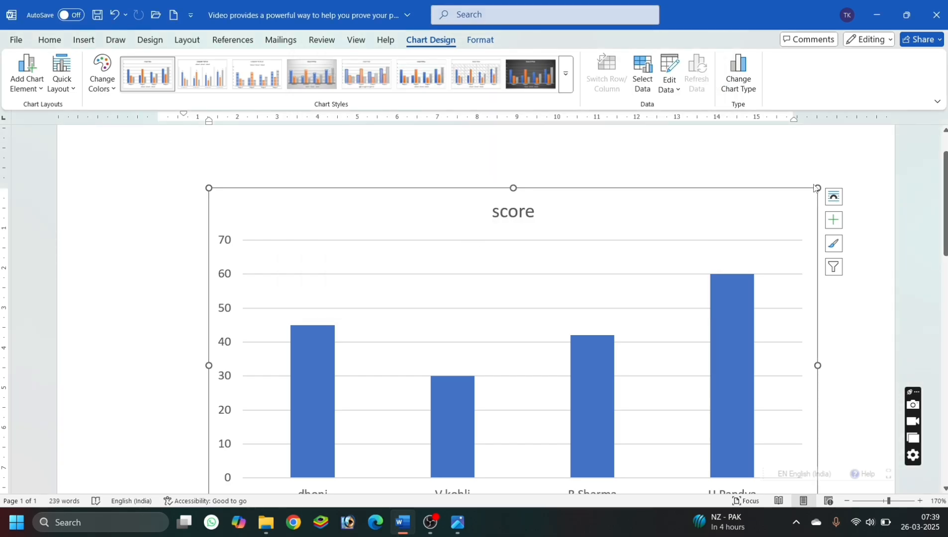
{"action": "left_click_drag", "start_coordinate": [817, 188], "coordinate": [664, 284]}
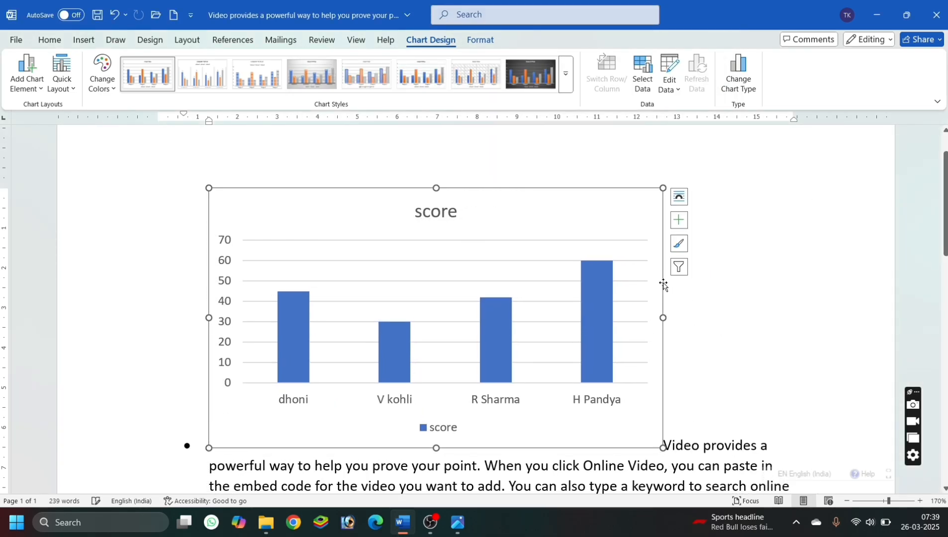
Add data labels to the score columns and apply chart Style 6 to the chart.
{"action": "left_click", "coordinate": [293, 332]}
{"action": "right_click", "coordinate": [294, 332]}
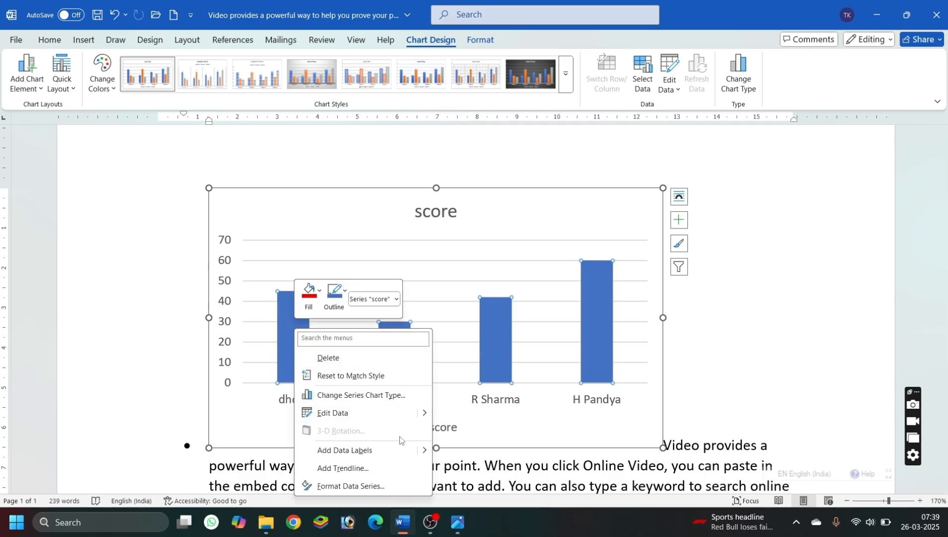
{"action": "left_click", "coordinate": [389, 456]}
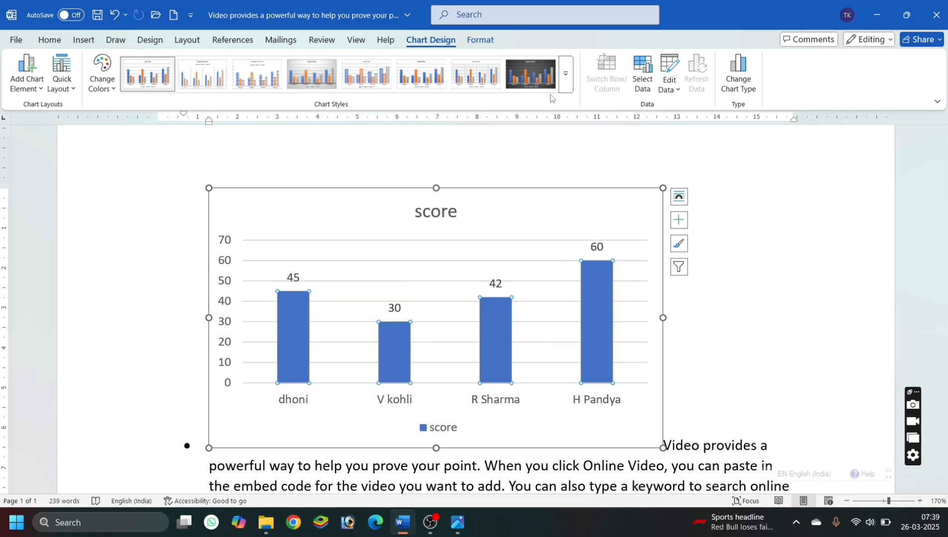
{"action": "left_click", "coordinate": [567, 84]}
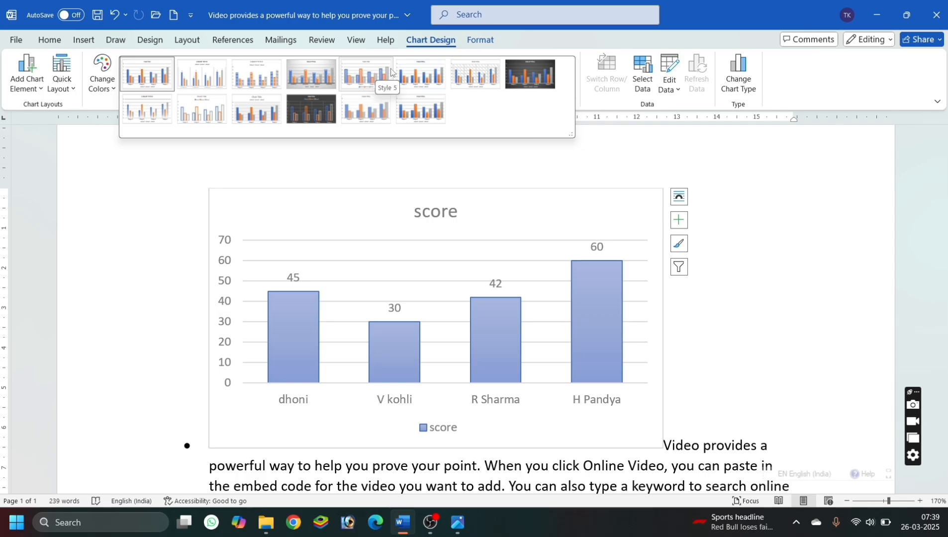
{"action": "left_click", "coordinate": [420, 74]}
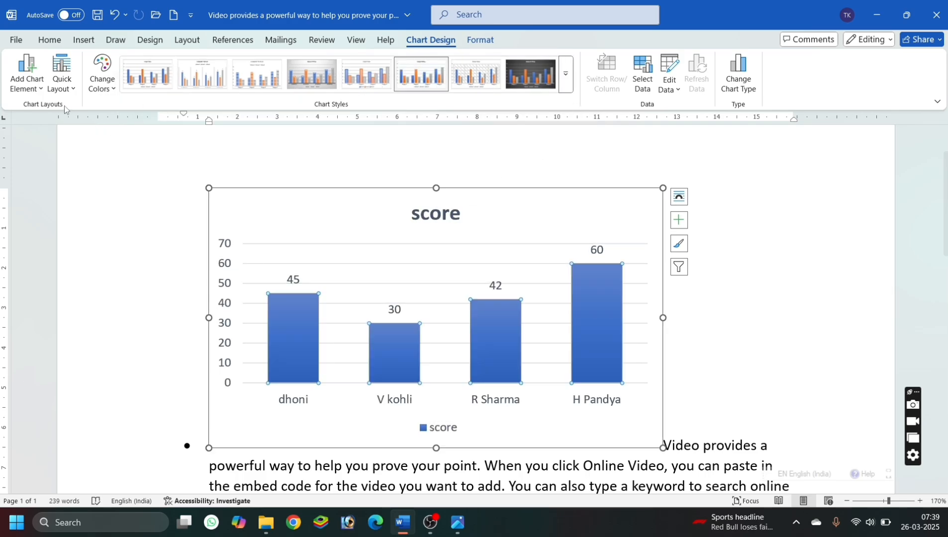
Look through the chart's quick layouts and addable chart elements, and preview the trendline types including Moving Average.
{"action": "left_click", "coordinate": [73, 93]}
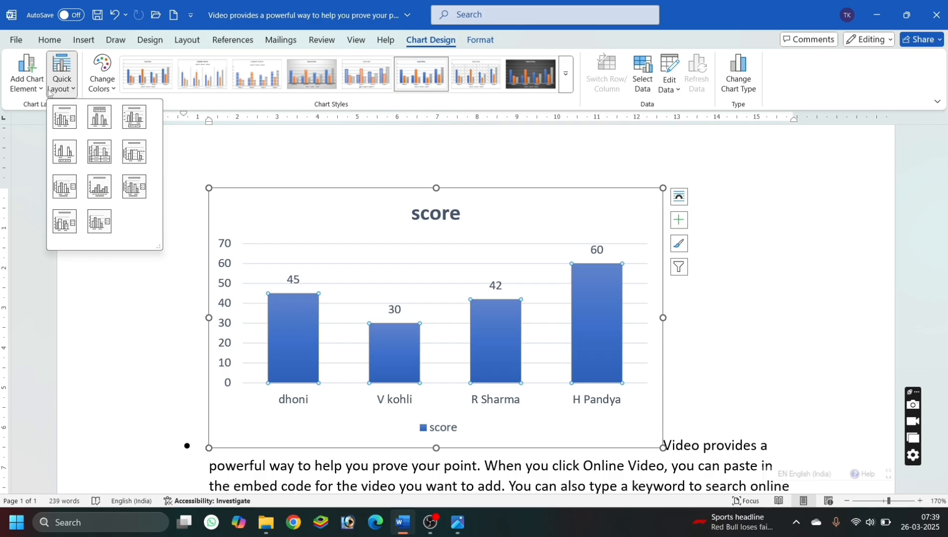
{"action": "left_click", "coordinate": [27, 87]}
{"action": "mouse_move", "coordinate": [75, 126]}
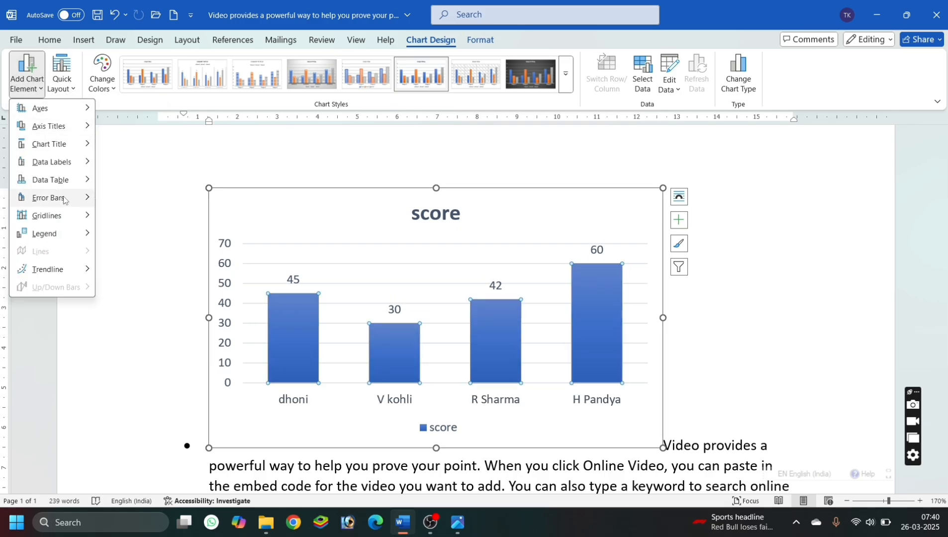
{"action": "mouse_move", "coordinate": [82, 197]}
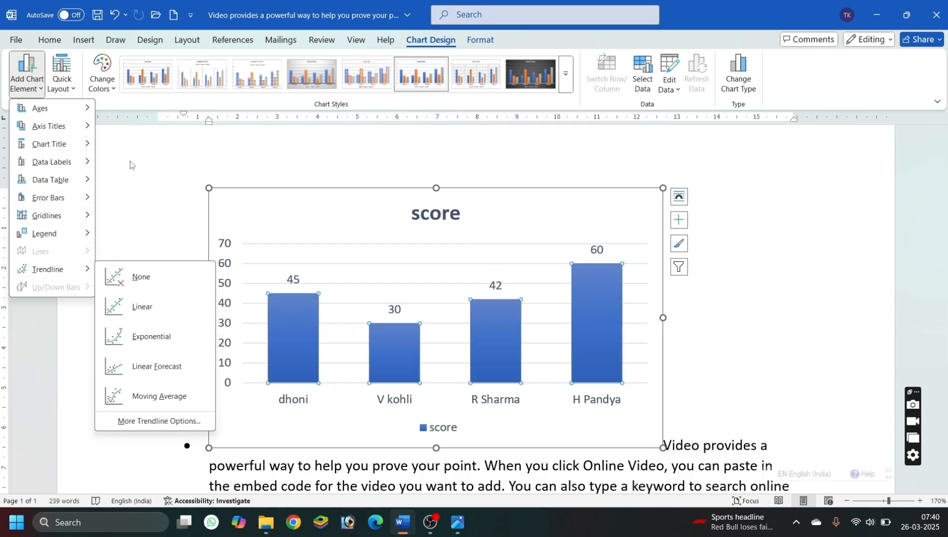
{"action": "mouse_move", "coordinate": [74, 270]}
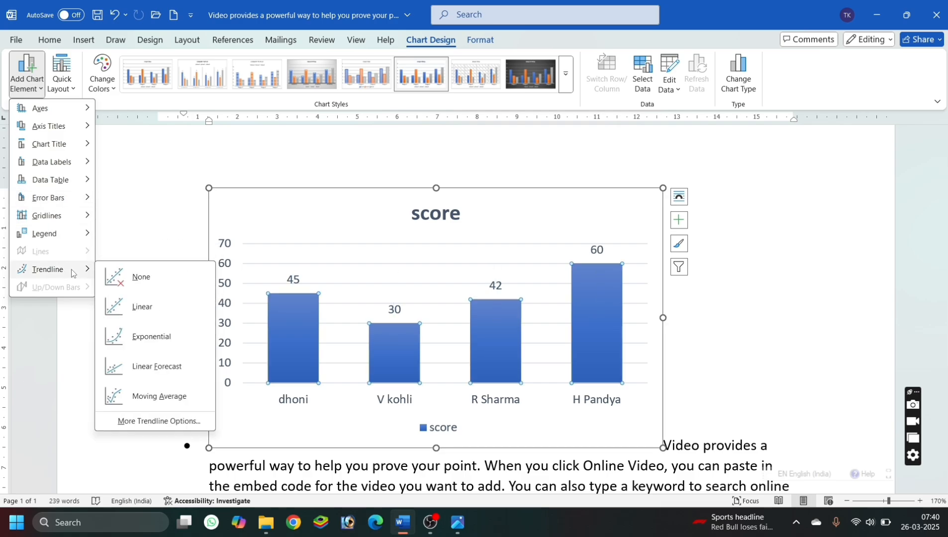
{"action": "left_click", "coordinate": [124, 279]}
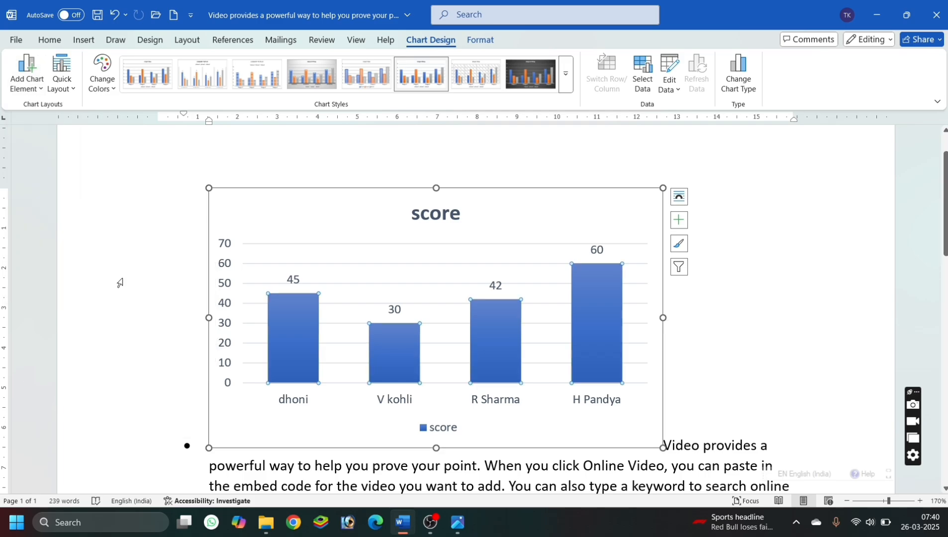
{"action": "left_click", "coordinate": [24, 81]}
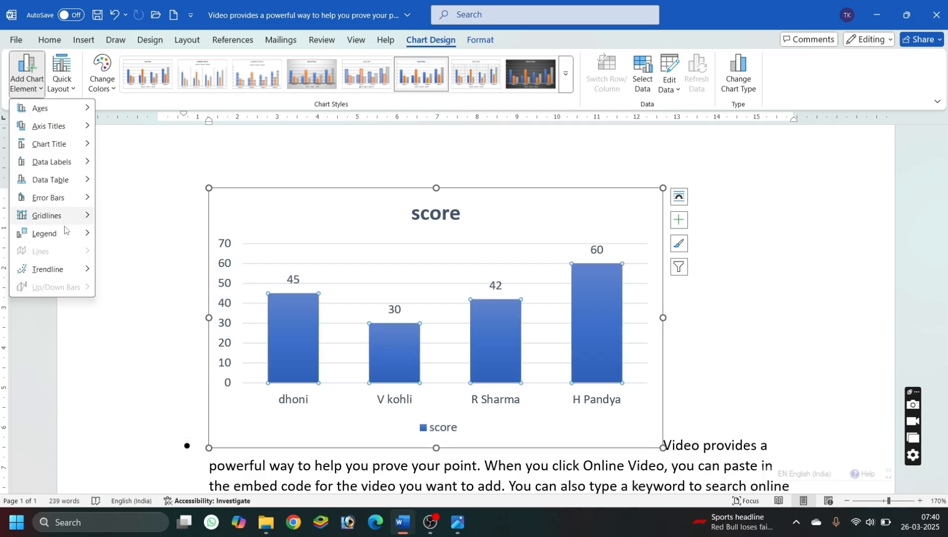
{"action": "mouse_move", "coordinate": [74, 269]}
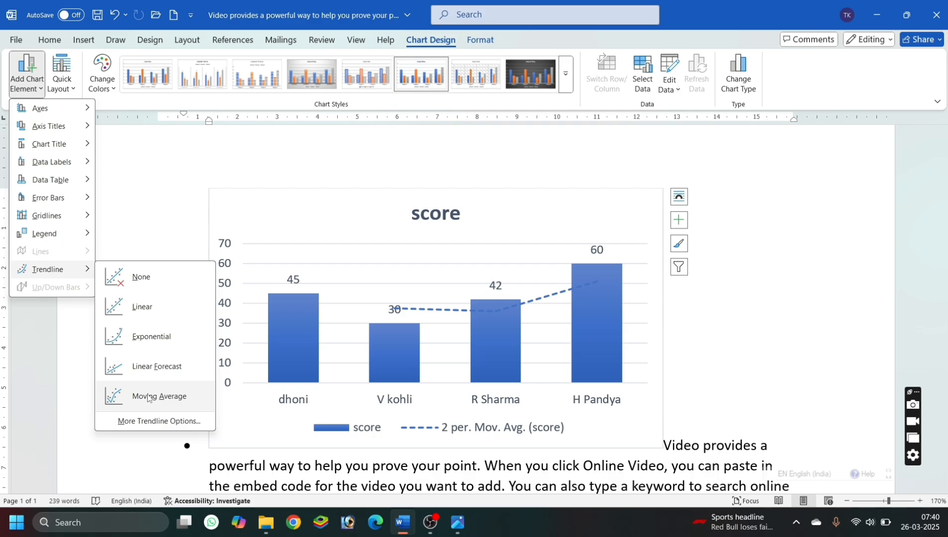
Delete the whole score chart and make sure the first bullet's opening word reads "Video" with its capital V.
{"action": "left_click", "coordinate": [310, 189]}
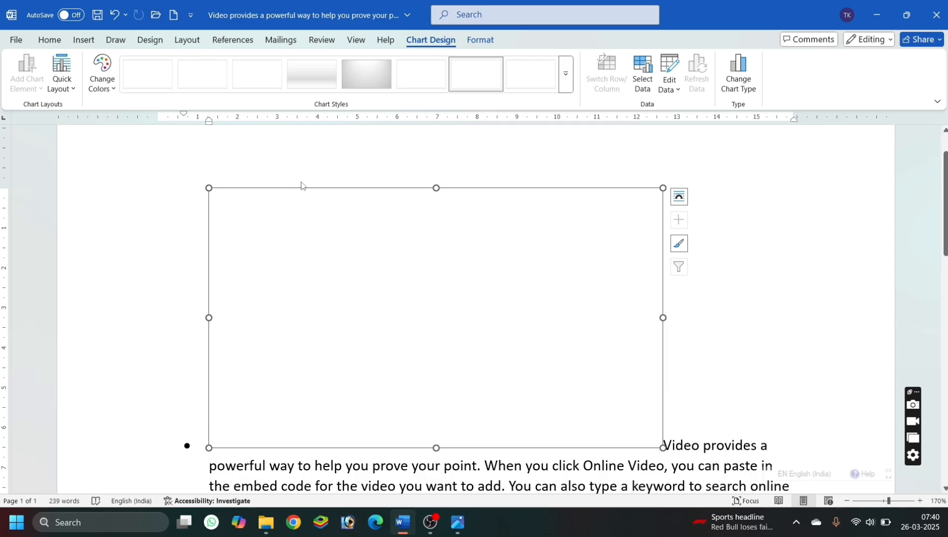
{"action": "key", "text": "Delete"}
{"action": "key", "text": "Delete"}
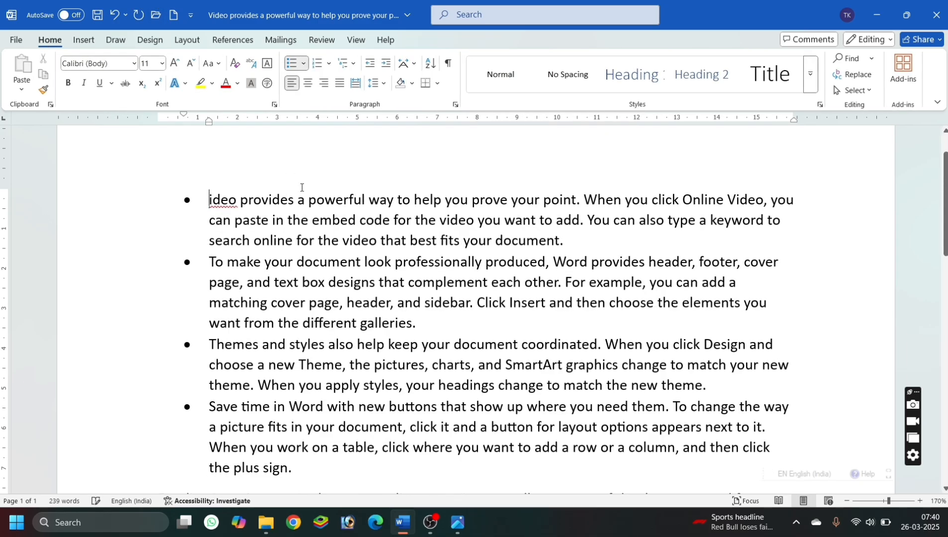
{"action": "type", "text": "V"}
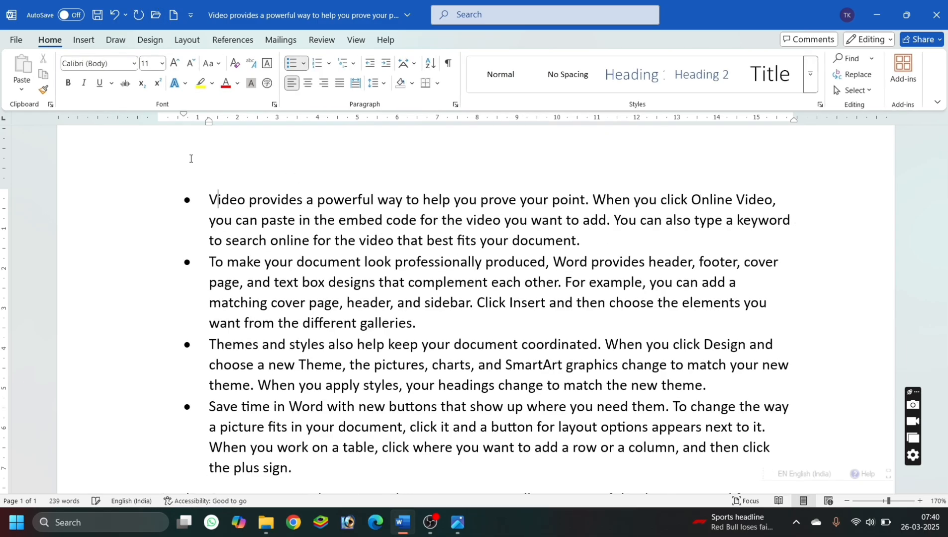
Insert a screen clipping of part of the OBS window into the first bullet, and delete that picture again.
{"action": "left_click", "coordinate": [83, 40]}
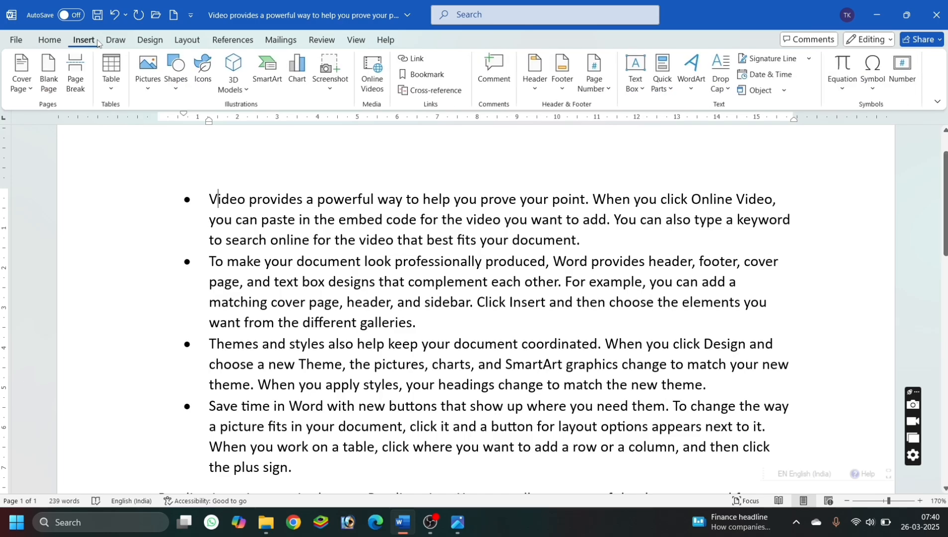
{"action": "left_click", "coordinate": [330, 88]}
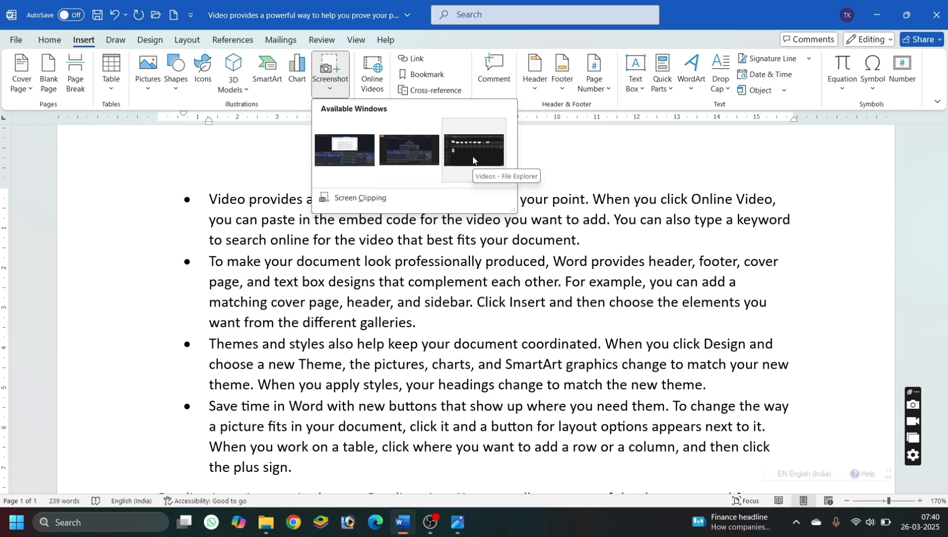
{"action": "left_click", "coordinate": [370, 198]}
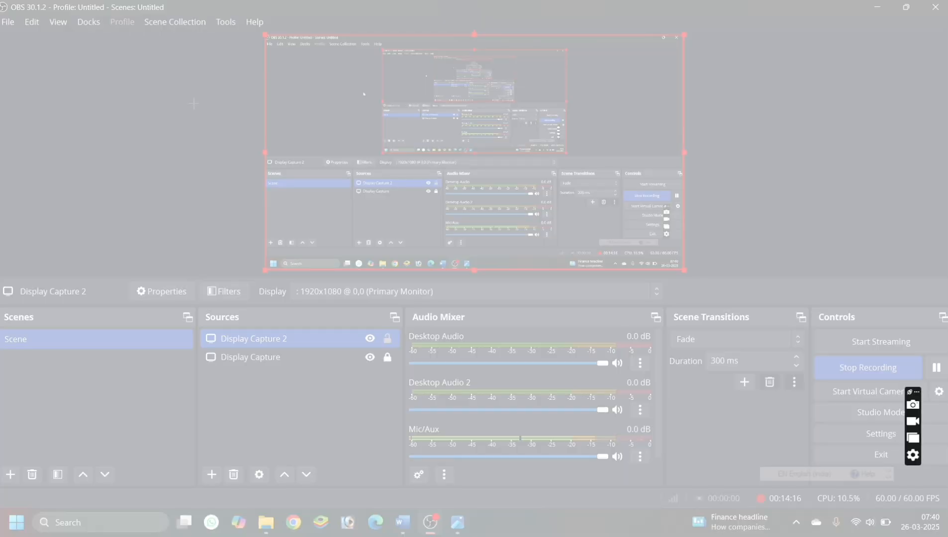
{"action": "left_click_drag", "start_coordinate": [191, 66], "coordinate": [816, 258]}
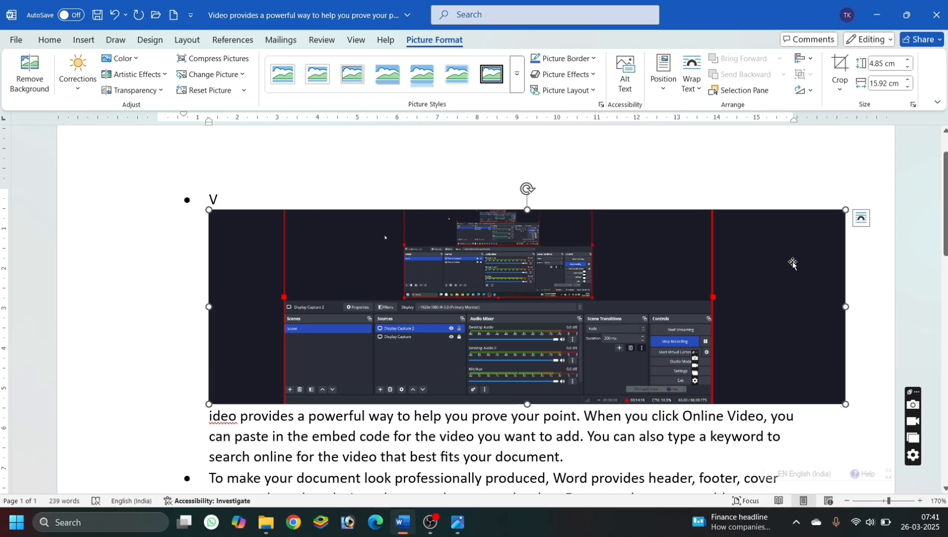
{"action": "key", "text": "Delete"}
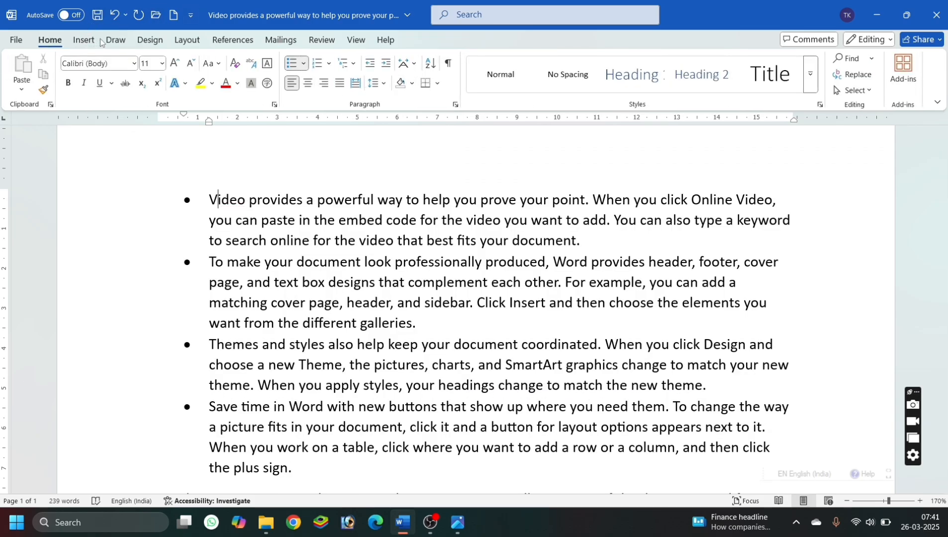
Minimize the File Explorer, OBS and video viewer windows so that only the desktop lies behind the document.
{"action": "left_click", "coordinate": [93, 42]}
{"action": "left_click", "coordinate": [328, 86]}
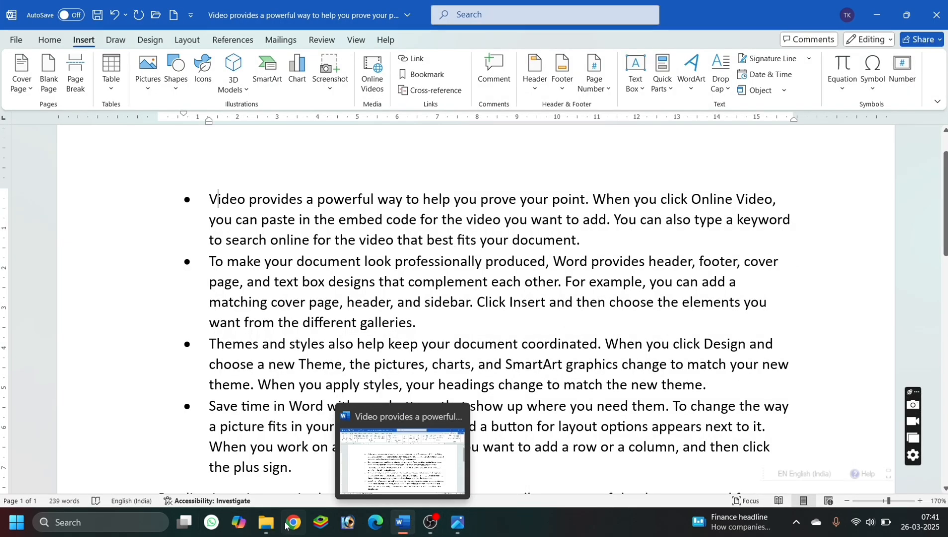
{"action": "mouse_move", "coordinate": [420, 520]}
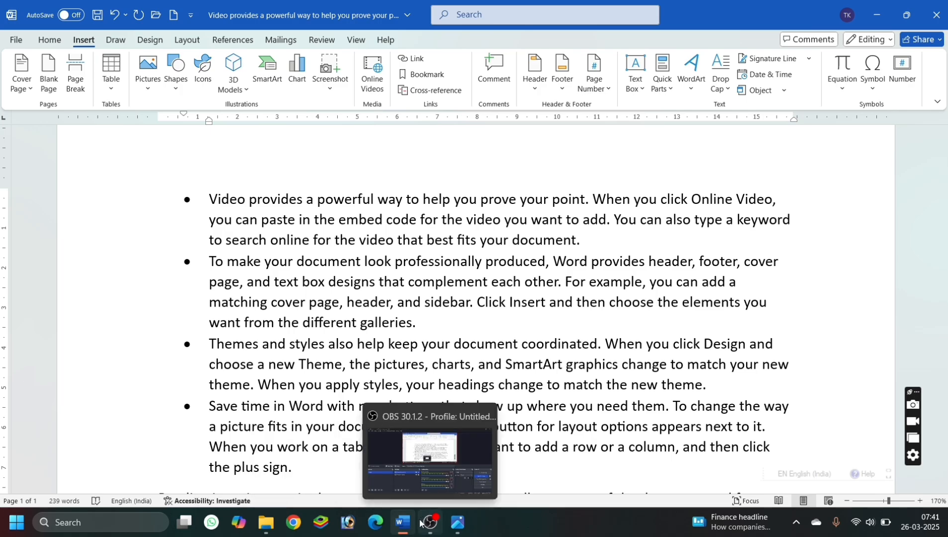
{"action": "mouse_move", "coordinate": [266, 522]}
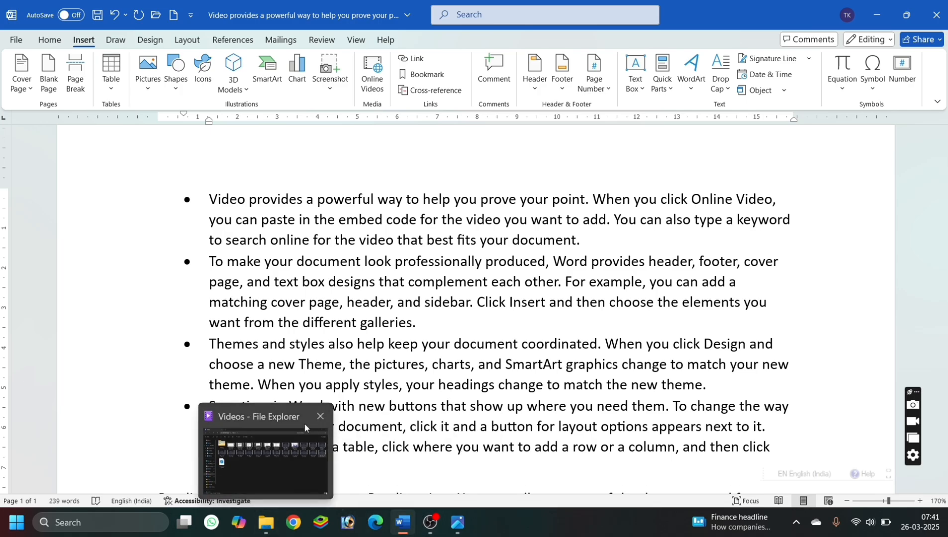
{"action": "left_click", "coordinate": [306, 446]}
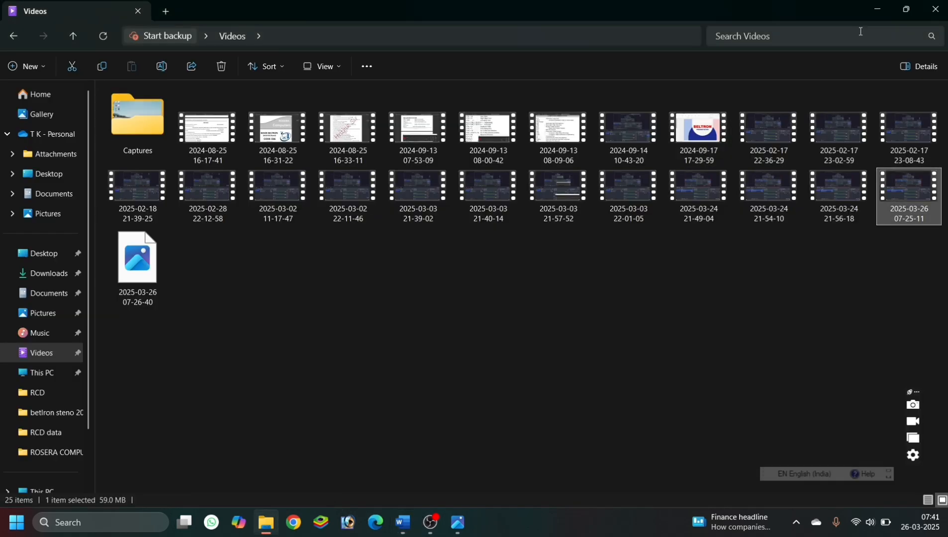
{"action": "left_click", "coordinate": [883, 12]}
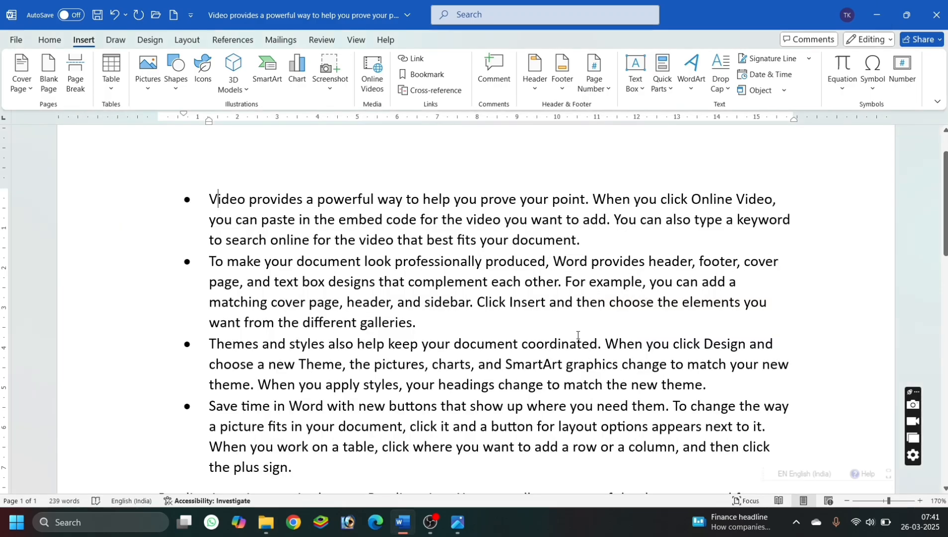
{"action": "left_click", "coordinate": [436, 525]}
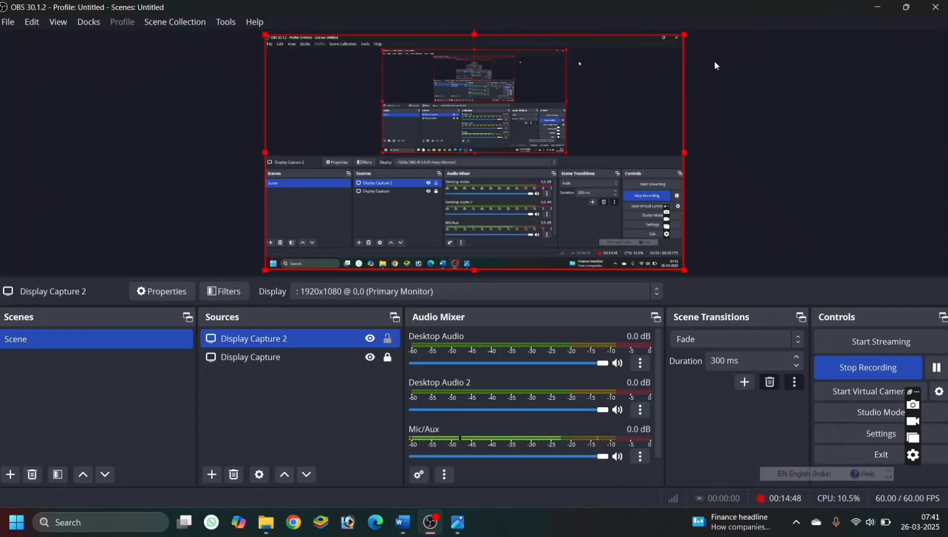
{"action": "left_click", "coordinate": [883, 6]}
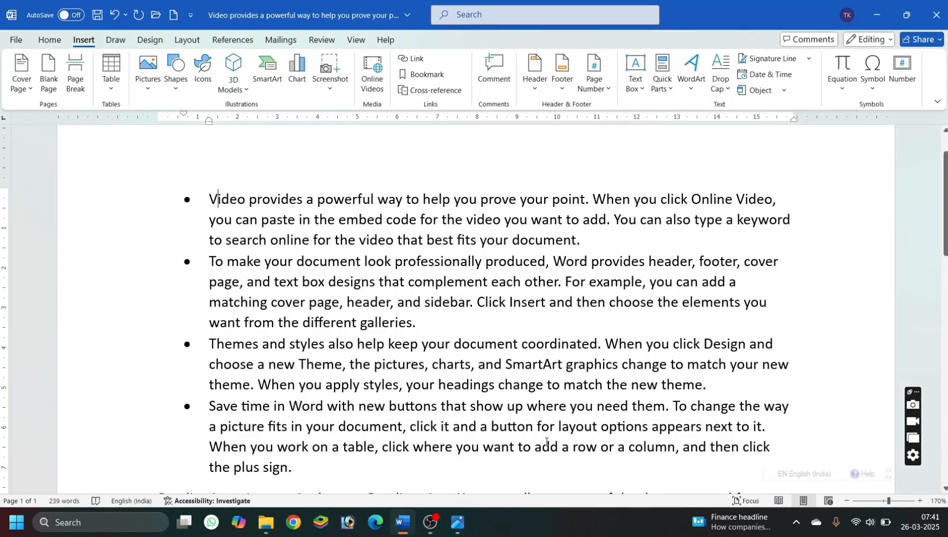
{"action": "left_click", "coordinate": [456, 523]}
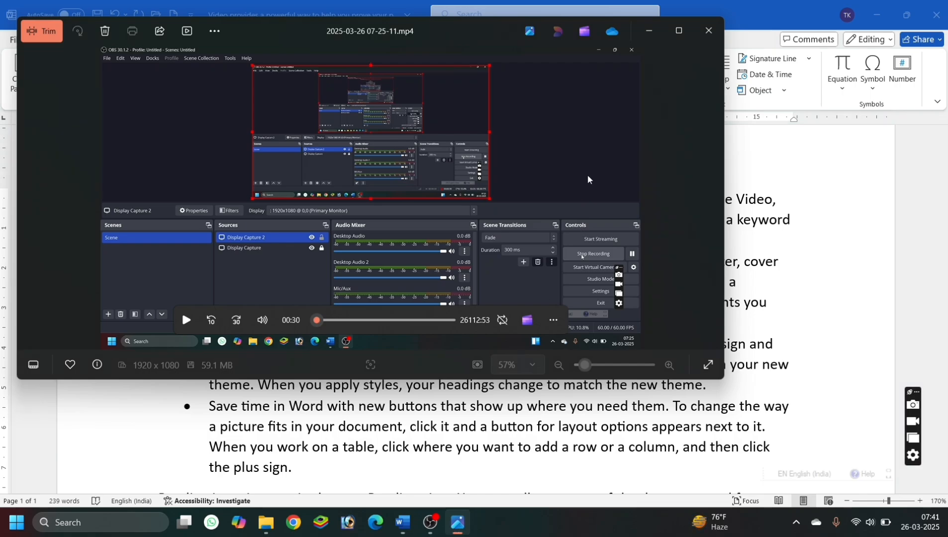
{"action": "left_click", "coordinate": [649, 31]}
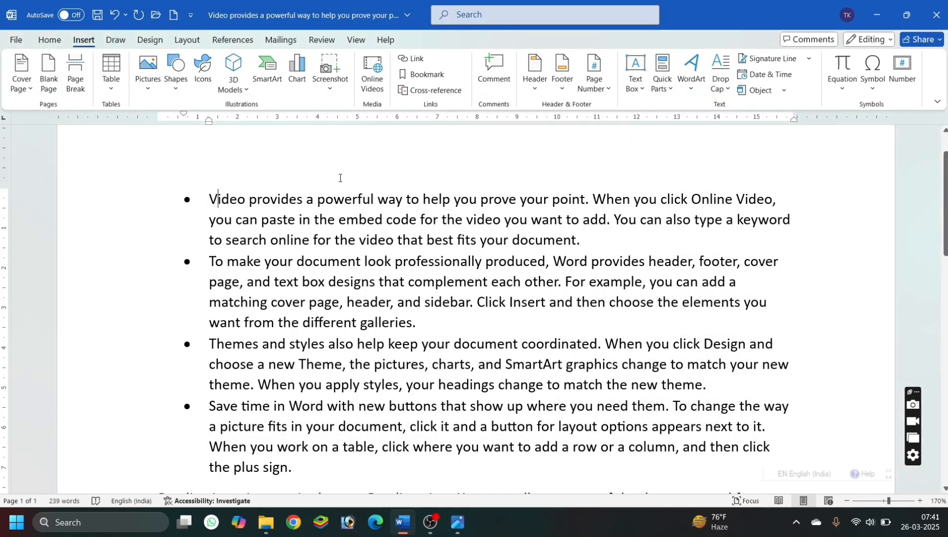
Insert a screen clipping of nearly the whole desktop into the first bullet and shrink it to about 12.3 by 6.4 cm.
{"action": "left_click", "coordinate": [332, 91]}
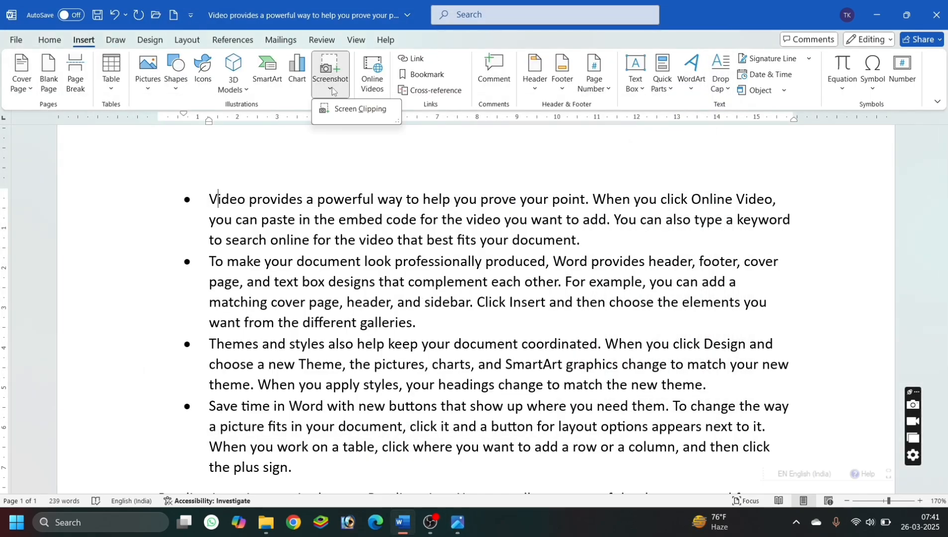
{"action": "left_click", "coordinate": [357, 110]}
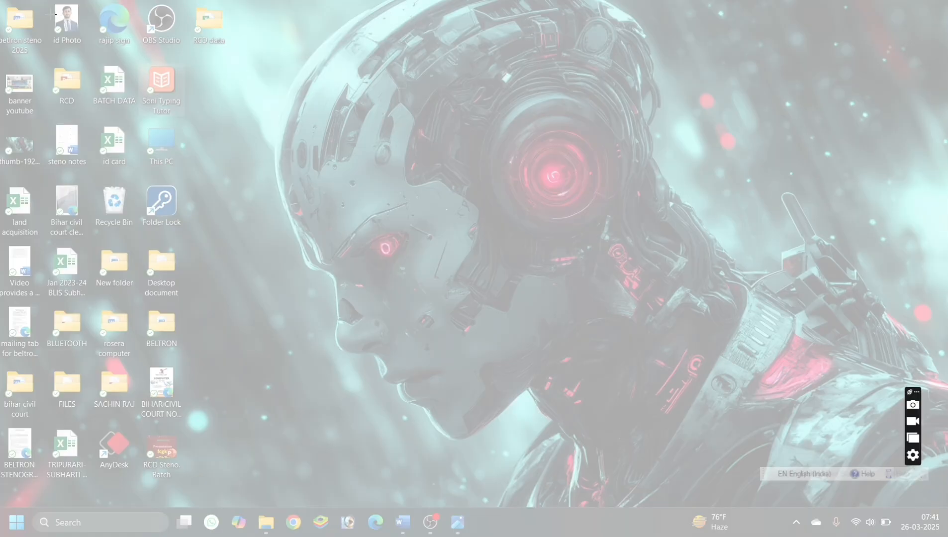
{"action": "left_click_drag", "start_coordinate": [1, 2], "coordinate": [934, 490]}
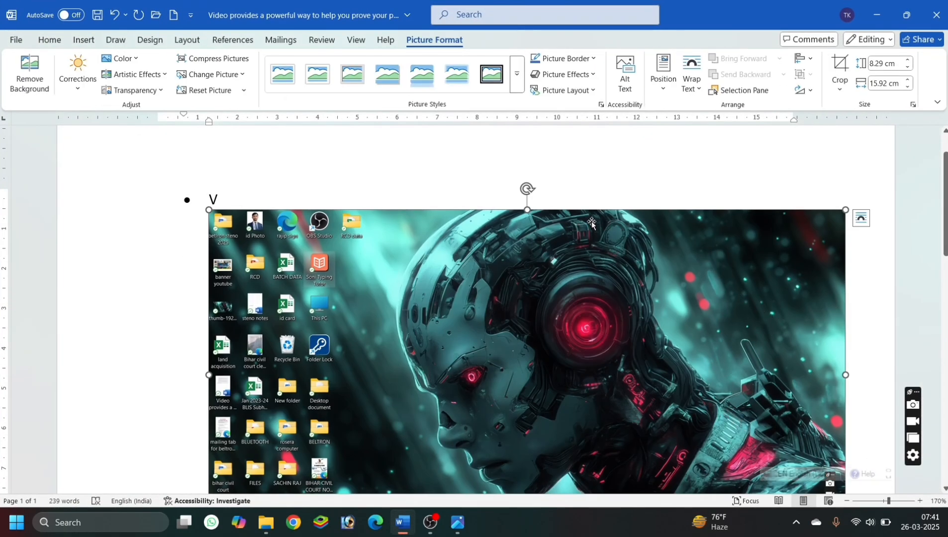
{"action": "left_click_drag", "start_coordinate": [847, 208], "coordinate": [641, 284]}
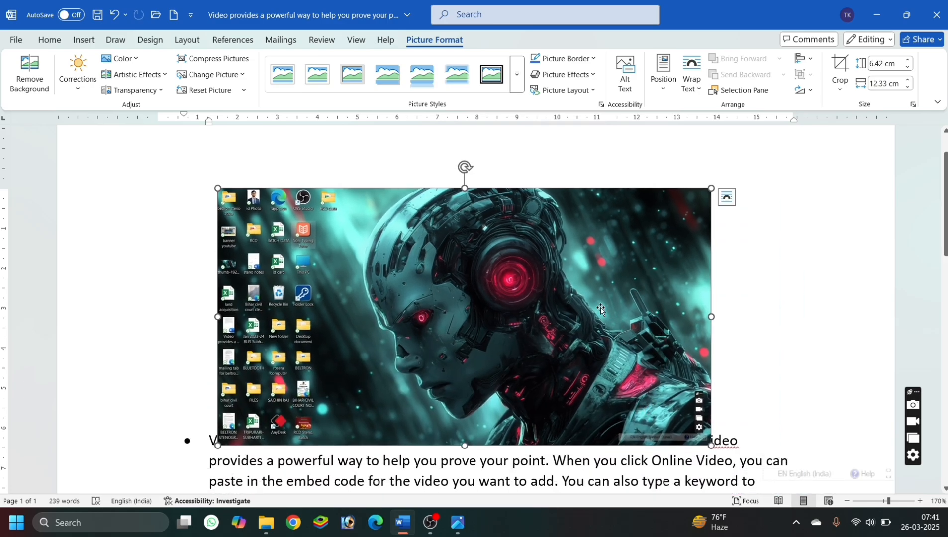
Delete the desktop clipping and place the text cursor before "Video" in the first bullet, ready for another insertion.
{"action": "key", "text": "Delete"}
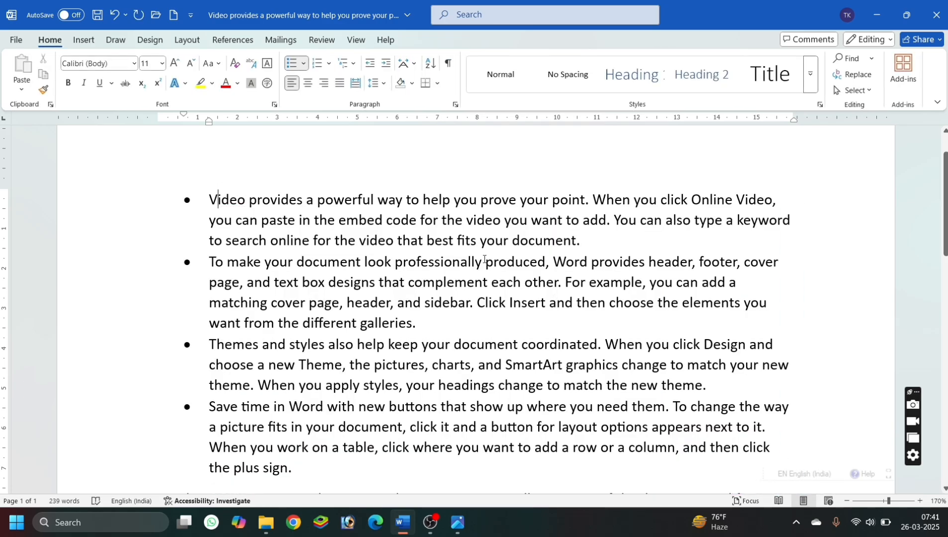
{"action": "left_click", "coordinate": [218, 199]}
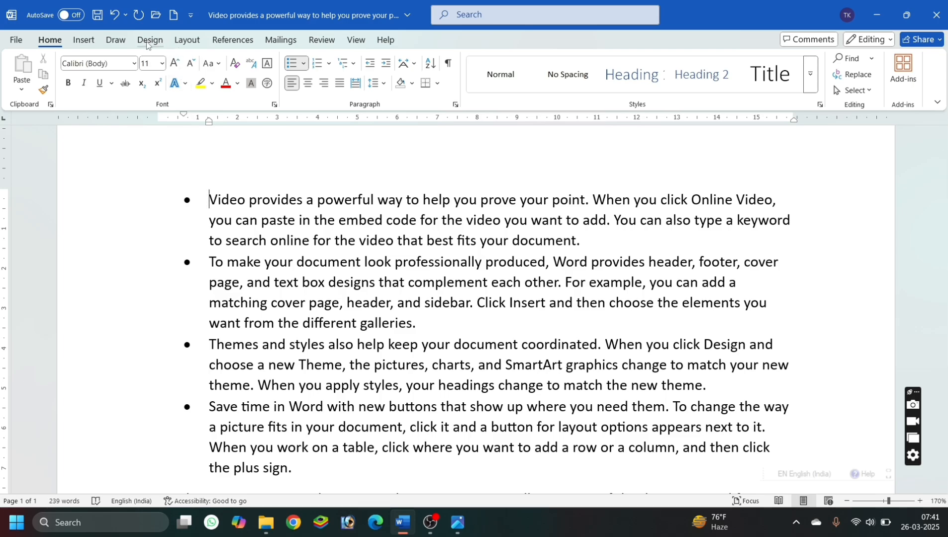
{"action": "left_click", "coordinate": [84, 42]}
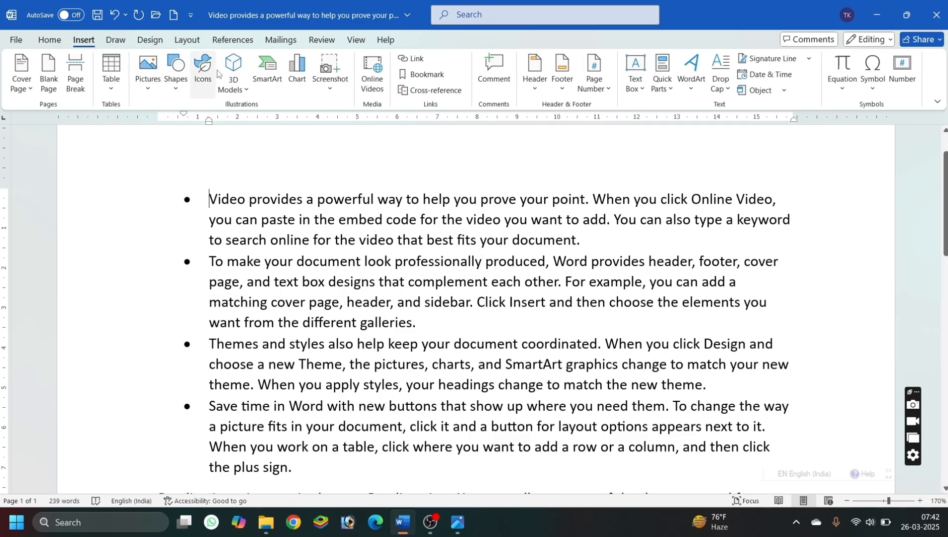
{"action": "left_click", "coordinate": [337, 88]}
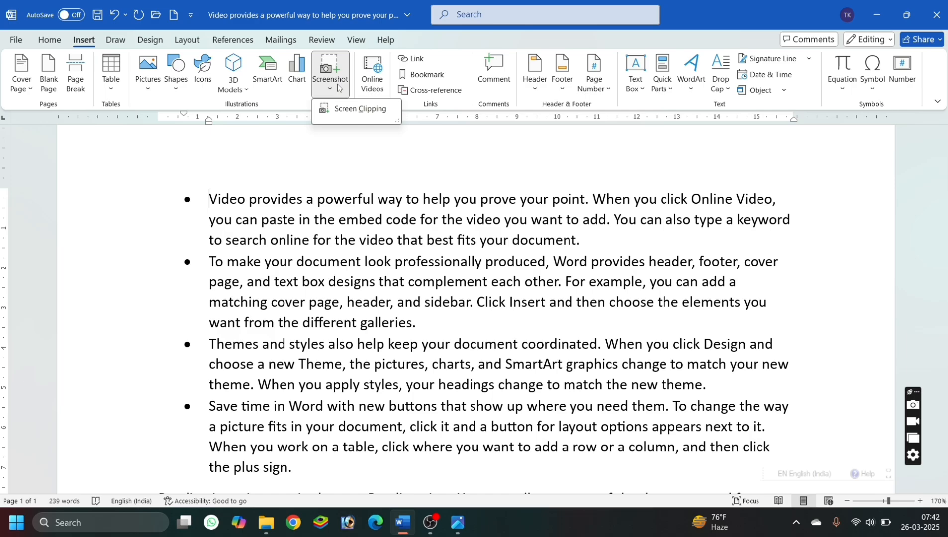
{"action": "left_click", "coordinate": [280, 105]}
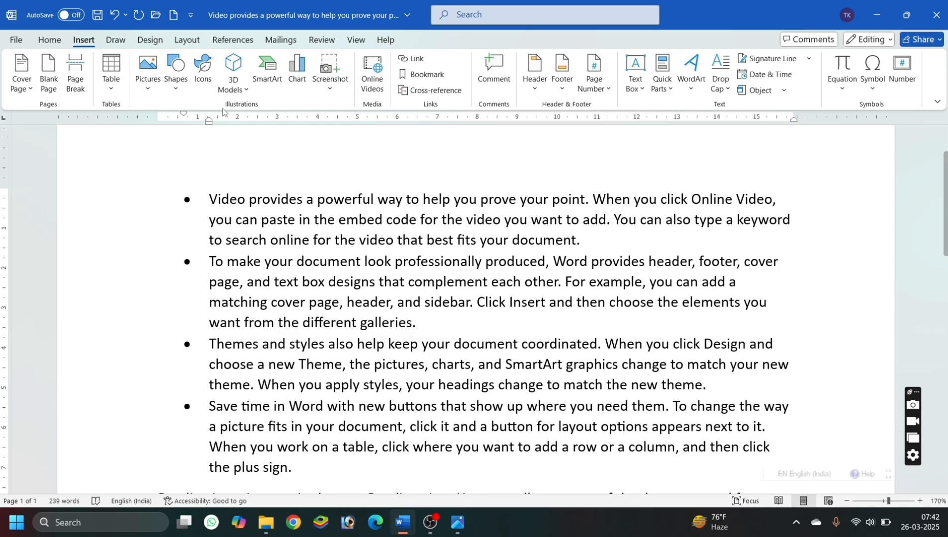
Start inserting an online video before the first bullet's text and activate the video address field.
{"action": "left_click", "coordinate": [377, 88]}
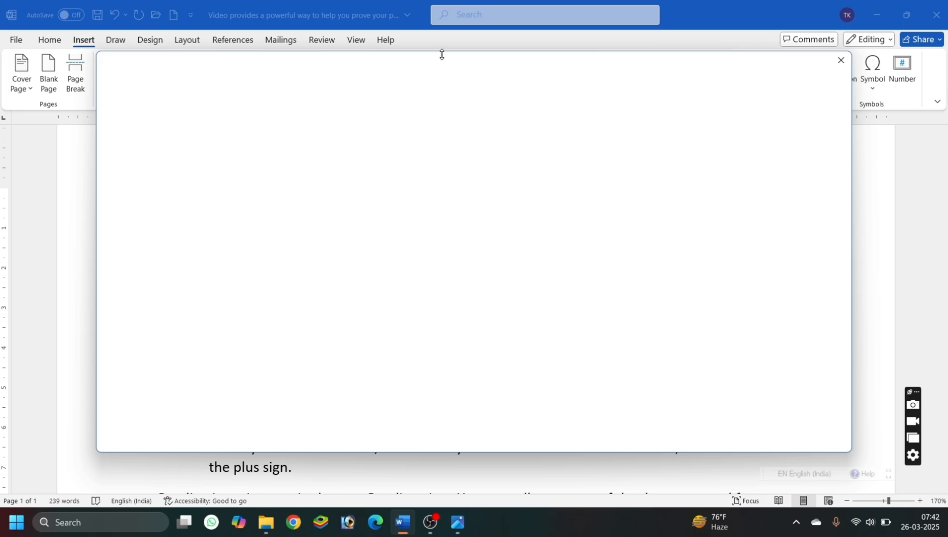
{"action": "left_click_drag", "start_coordinate": [441, 55], "coordinate": [434, 120]}
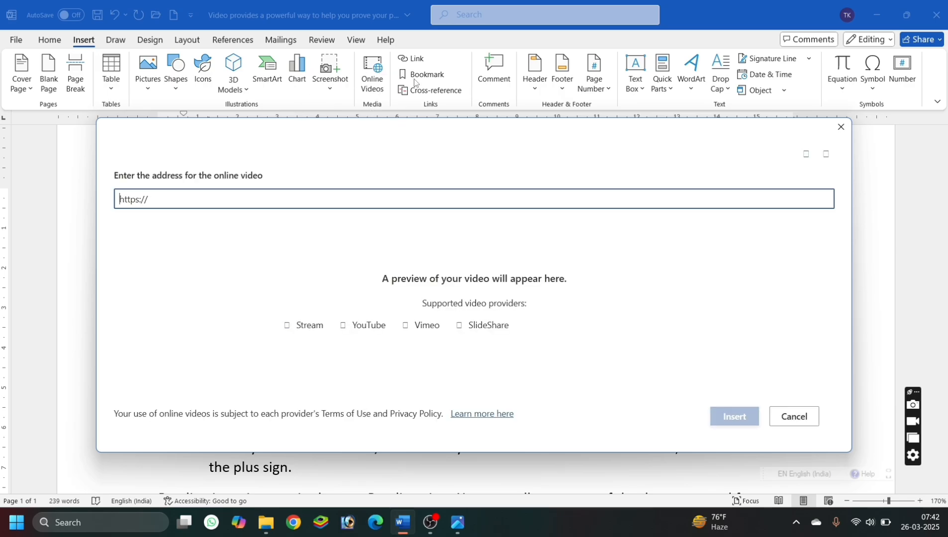
{"action": "left_click", "coordinate": [248, 196]}
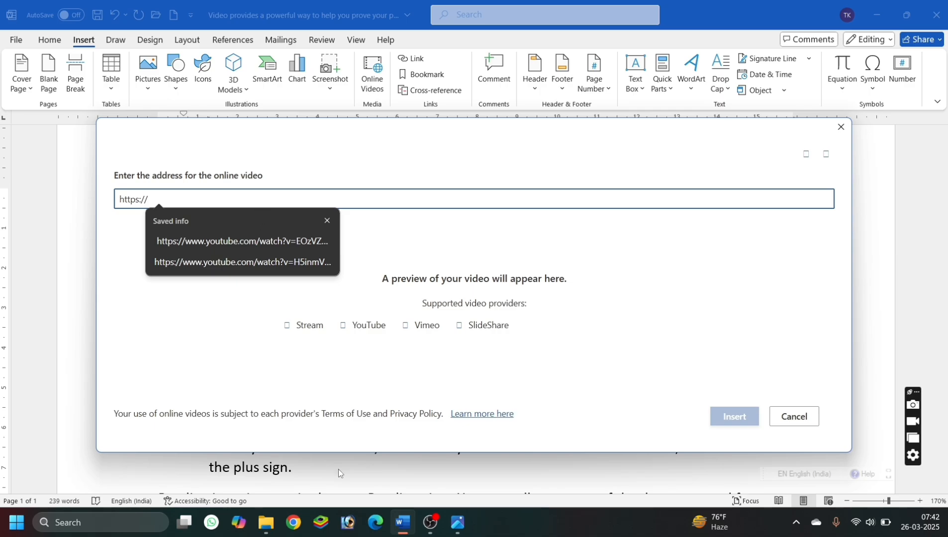
Switch to Chrome with the Person 1 profile, open YouTube and go to the signed-in account's own channel.
{"action": "left_click", "coordinate": [298, 524]}
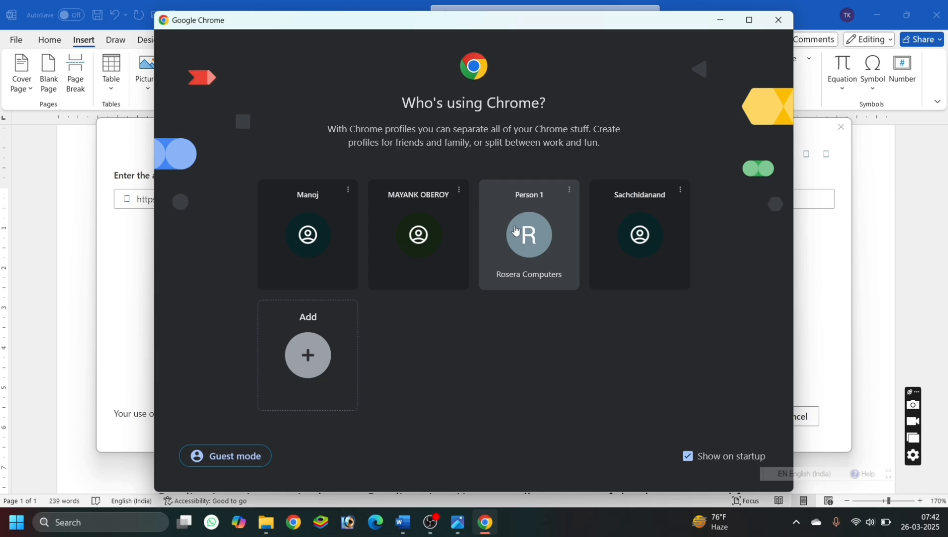
{"action": "left_click", "coordinate": [515, 230]}
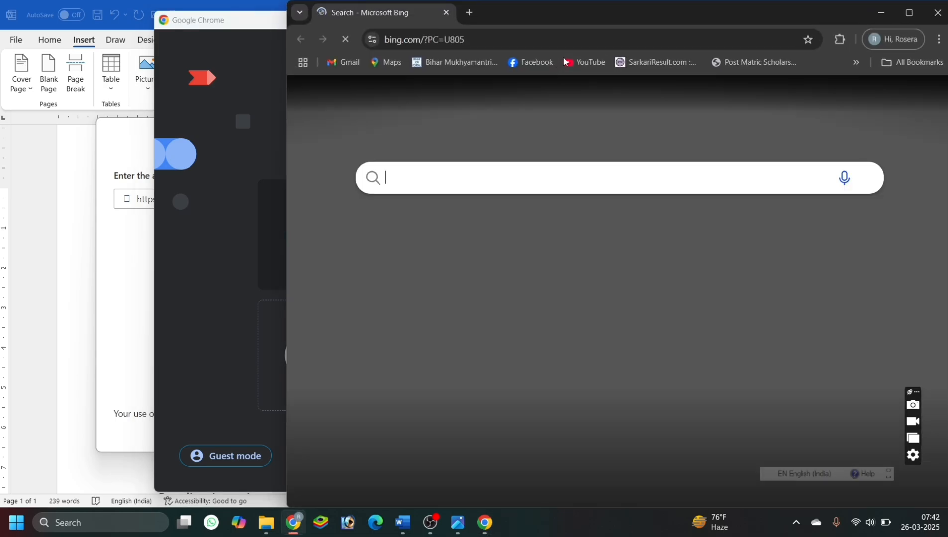
{"action": "left_click", "coordinate": [568, 62]}
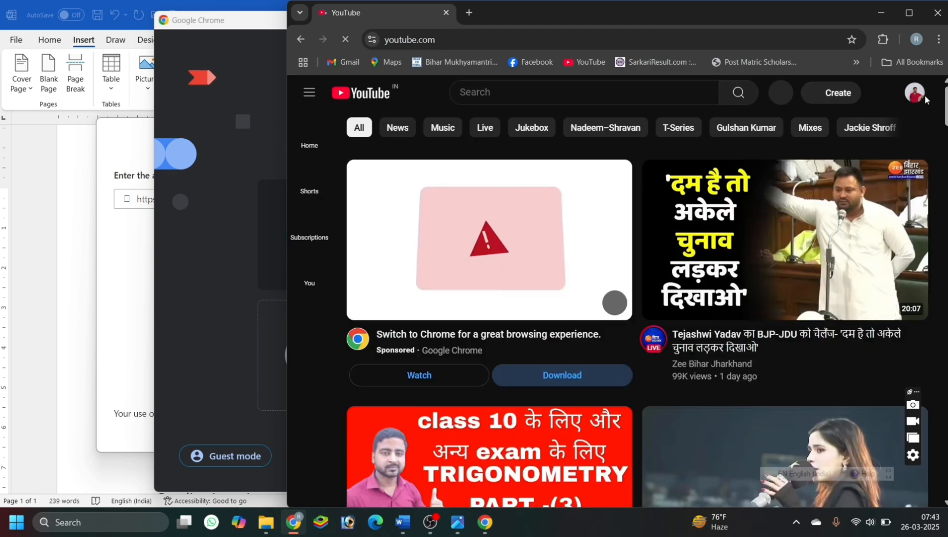
{"action": "left_click", "coordinate": [915, 93]}
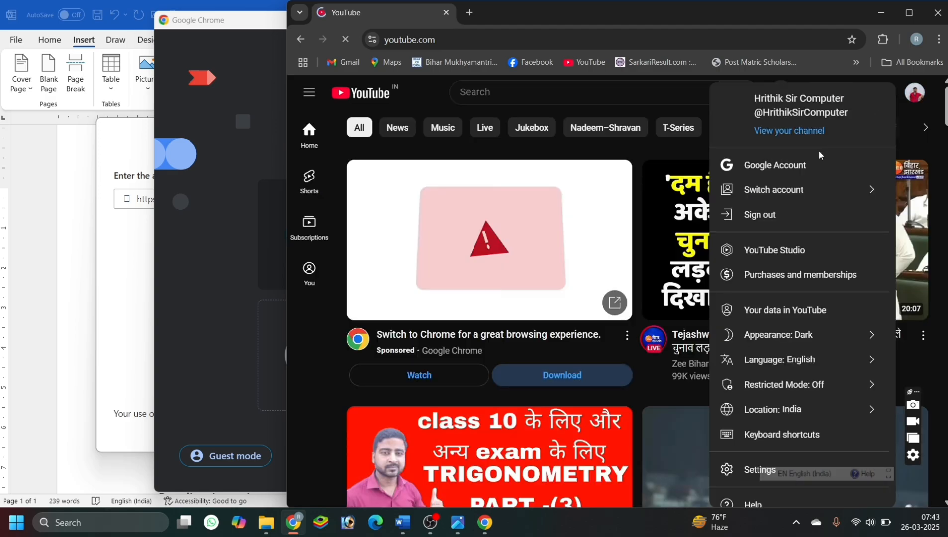
{"action": "left_click", "coordinate": [788, 131]}
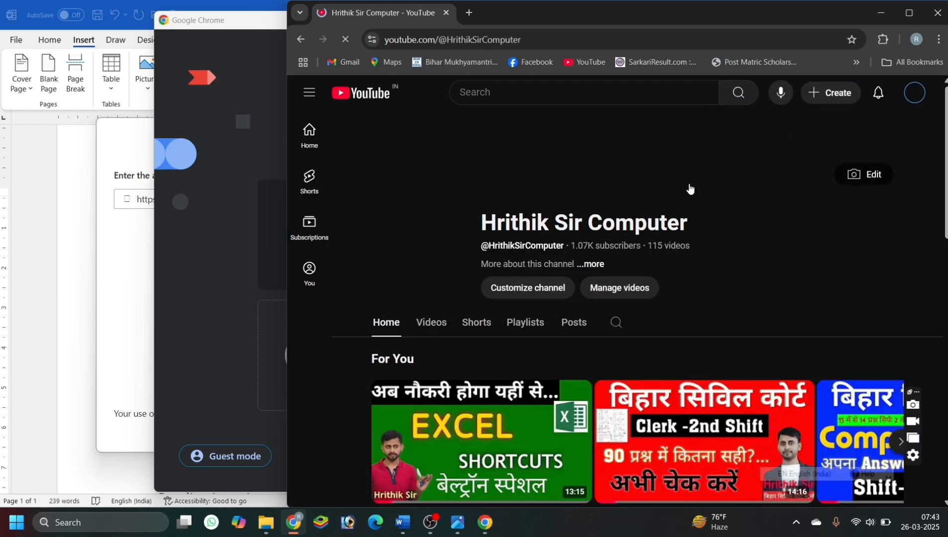
Browse the channel's For You videos, open "MS Word all Shortcut keys Beltron DEO Special video" and pause it.
{"action": "scroll", "coordinate": [543, 452], "scroll_direction": "down", "scroll_amount": 2}
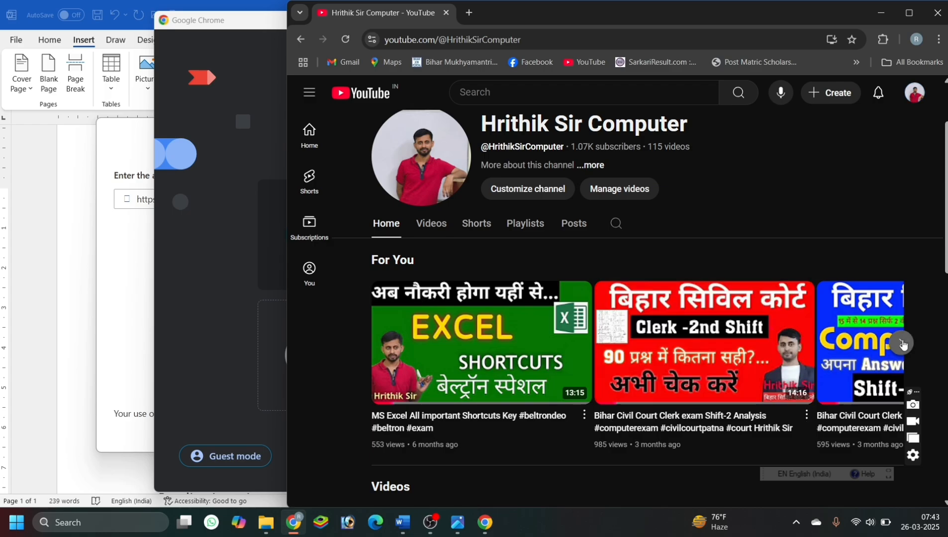
{"action": "left_click", "coordinate": [902, 343]}
{"action": "left_click", "coordinate": [902, 343]}
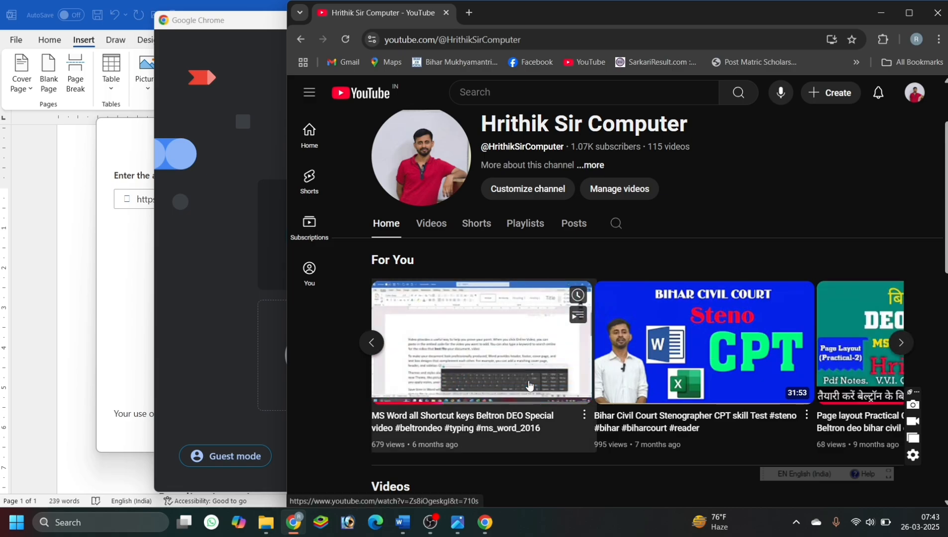
{"action": "left_click", "coordinate": [530, 385]}
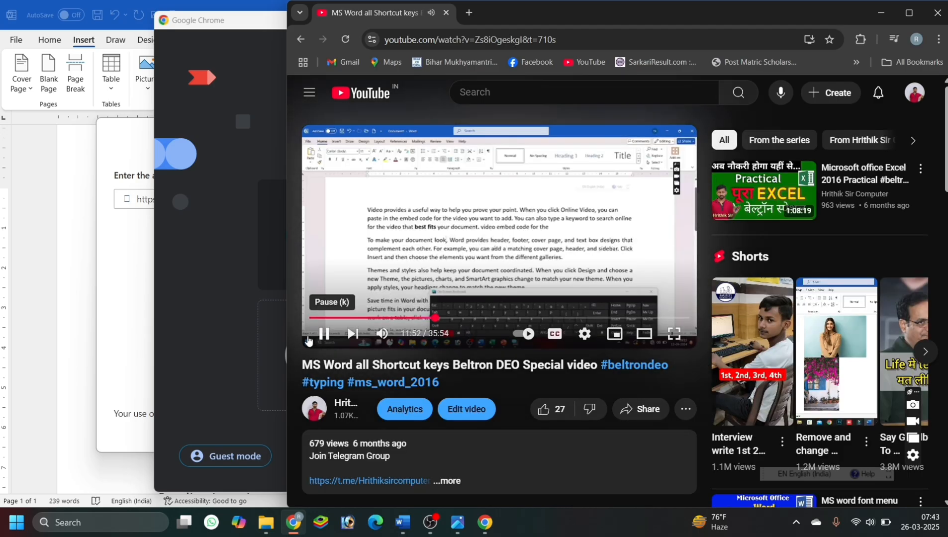
{"action": "left_click", "coordinate": [323, 334]}
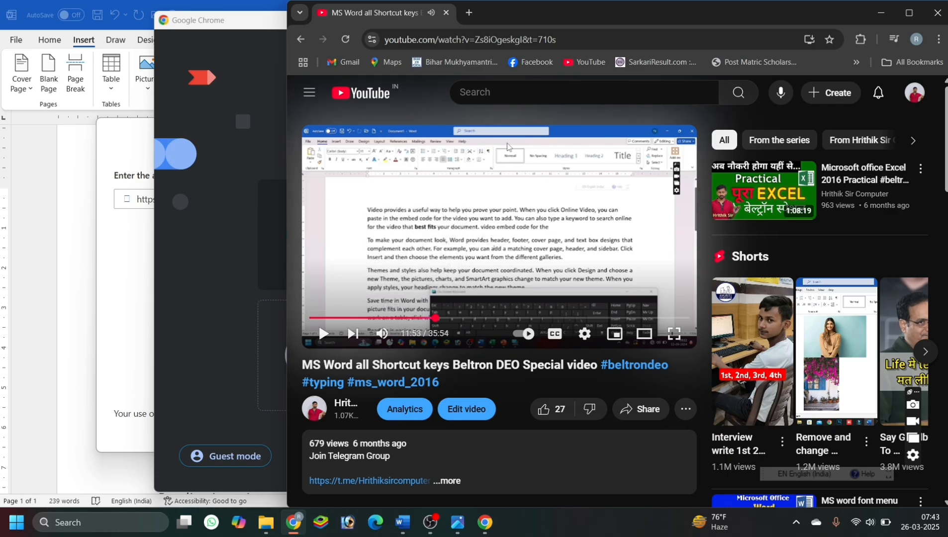
Copy the address of the opened YouTube video and close both Chrome windows to return to Word.
{"action": "left_click_drag", "start_coordinate": [576, 40], "coordinate": [382, 31]}
{"action": "key", "text": "ctrl+c"}
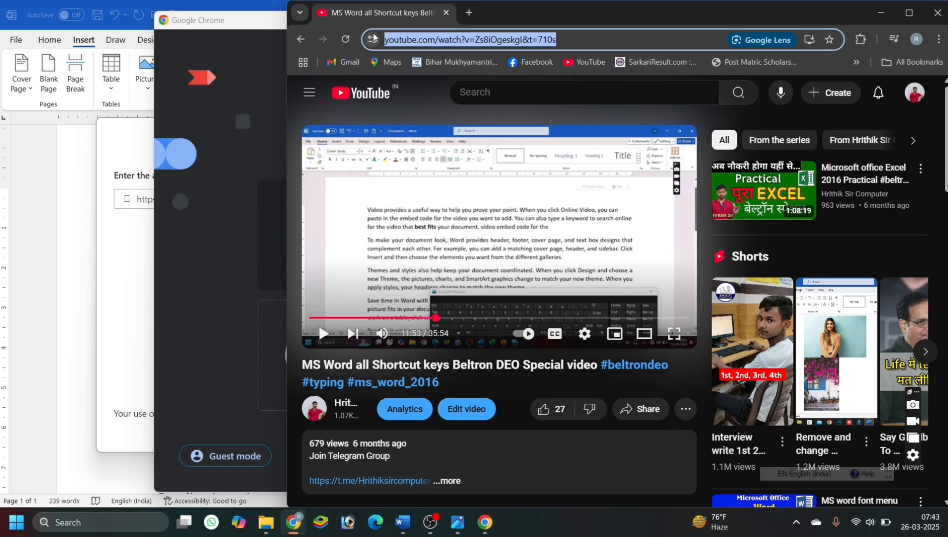
{"action": "left_click", "coordinate": [939, 10]}
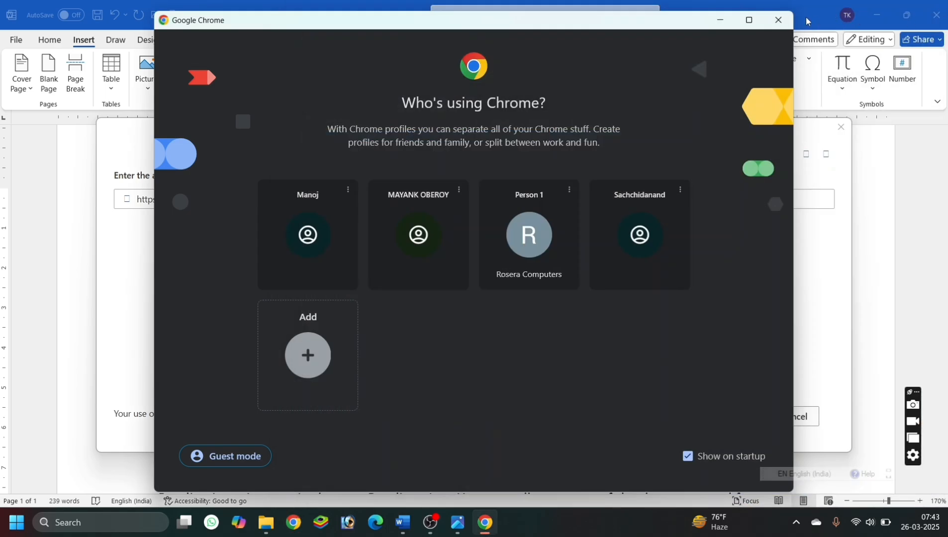
{"action": "left_click", "coordinate": [778, 19]}
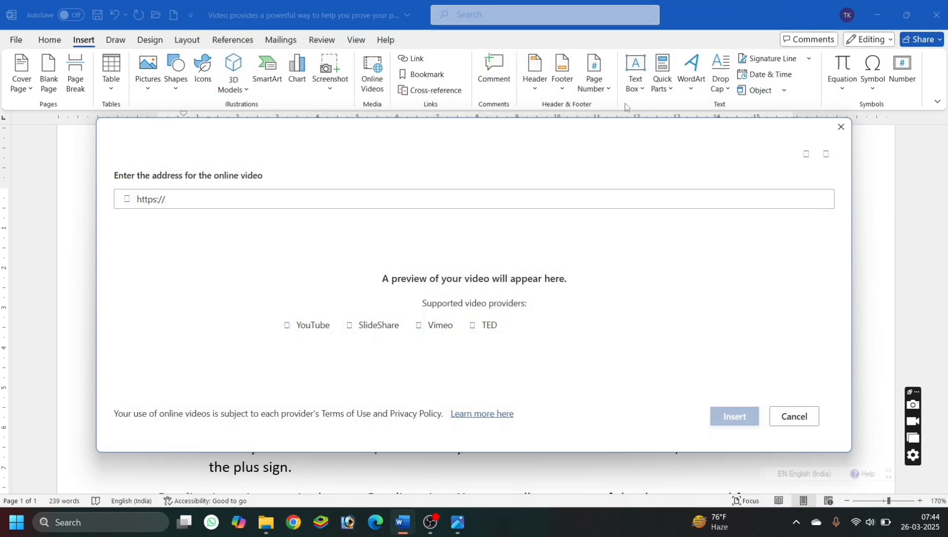
Paste the copied YouTube address as the online video's address and insert the video into the first bullet.
{"action": "left_click", "coordinate": [383, 197]}
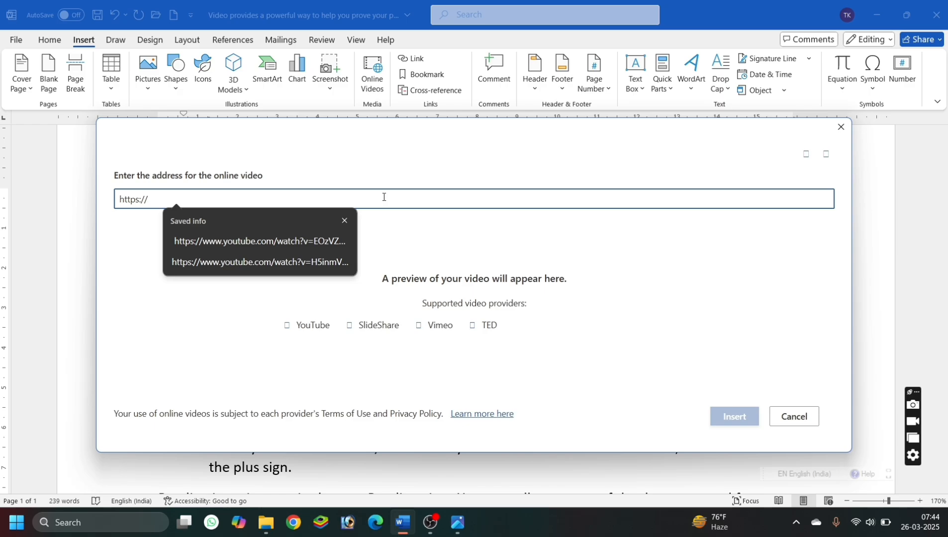
{"action": "key", "text": "ctrl+v"}
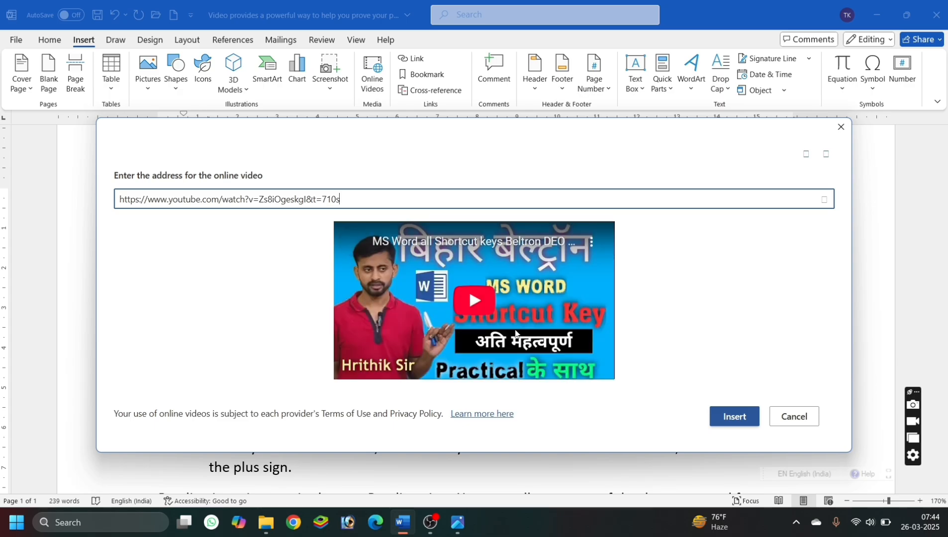
{"action": "left_click", "coordinate": [728, 416]}
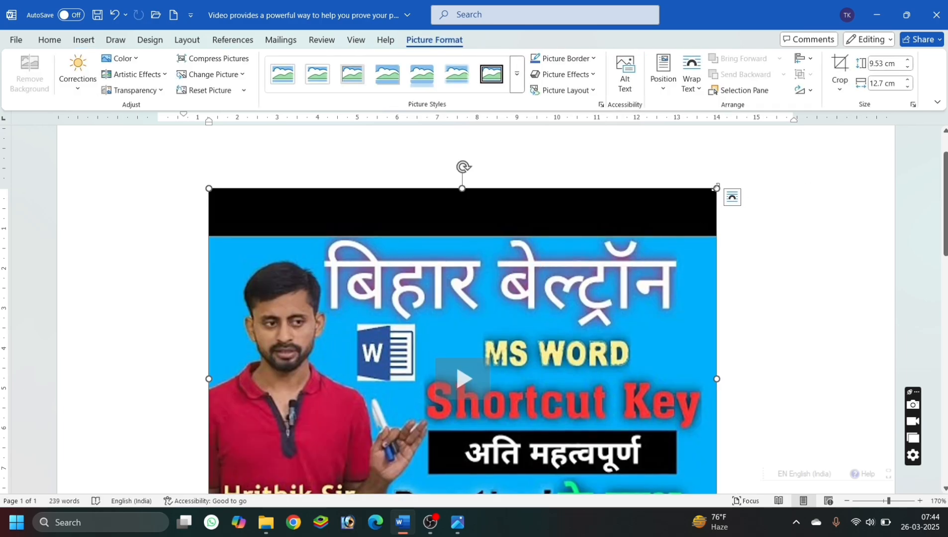
Shrink the inserted video to 5.69 by 4.27 cm, mirrored horizontally, and apply the grey bevelled oval frame picture style.
{"action": "left_click_drag", "start_coordinate": [717, 188], "coordinate": [61, 400]}
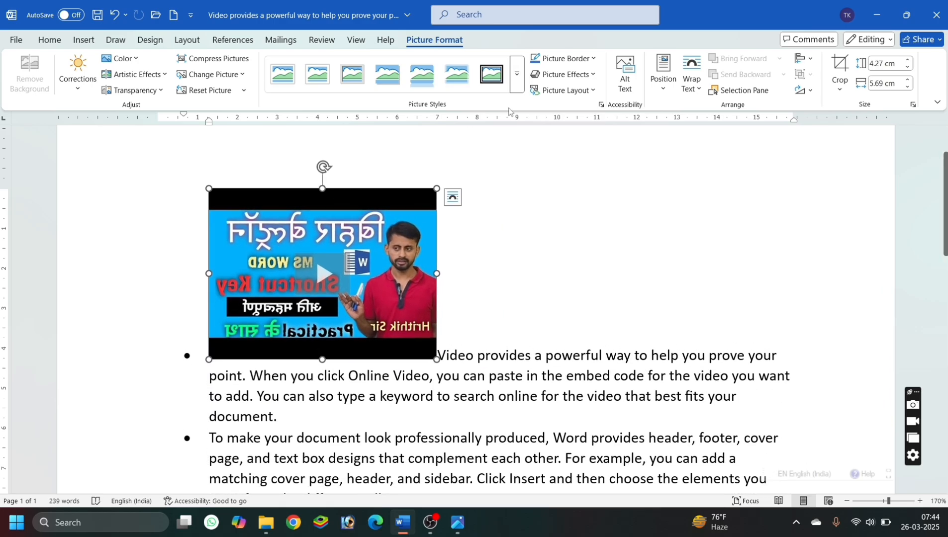
{"action": "left_click", "coordinate": [518, 74]}
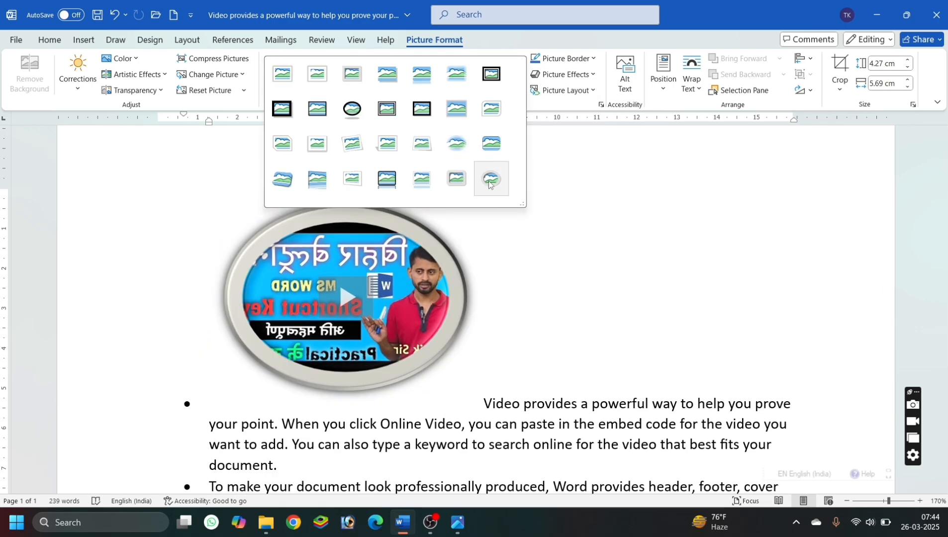
{"action": "left_click", "coordinate": [490, 184]}
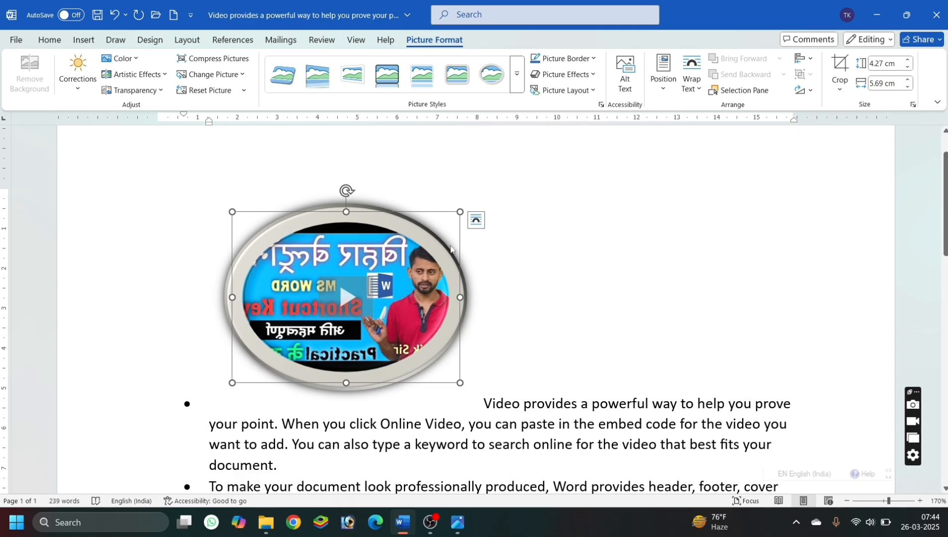
{"action": "left_click", "coordinate": [527, 286]}
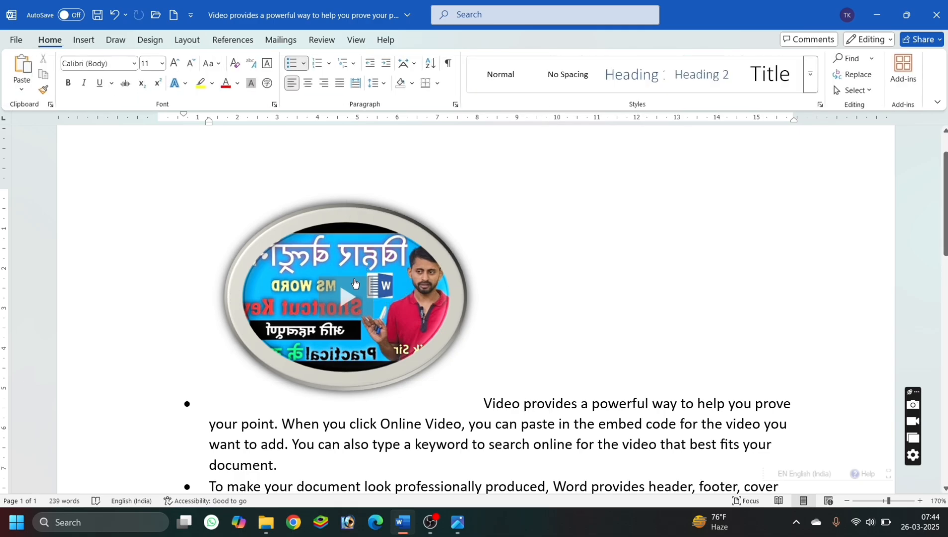
Play the inserted video inside the document, and delete it from the first bullet after closing the player.
{"action": "left_click", "coordinate": [345, 294]}
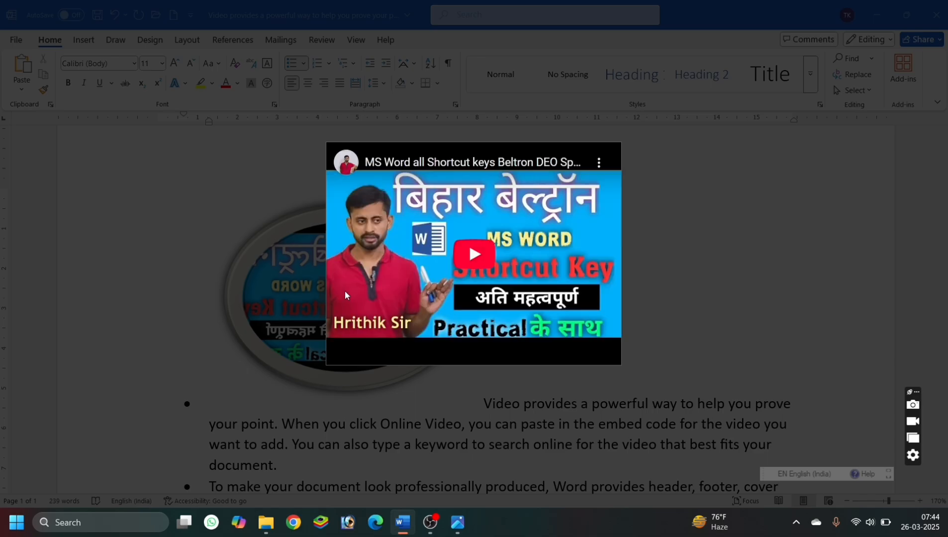
{"action": "left_click", "coordinate": [472, 260]}
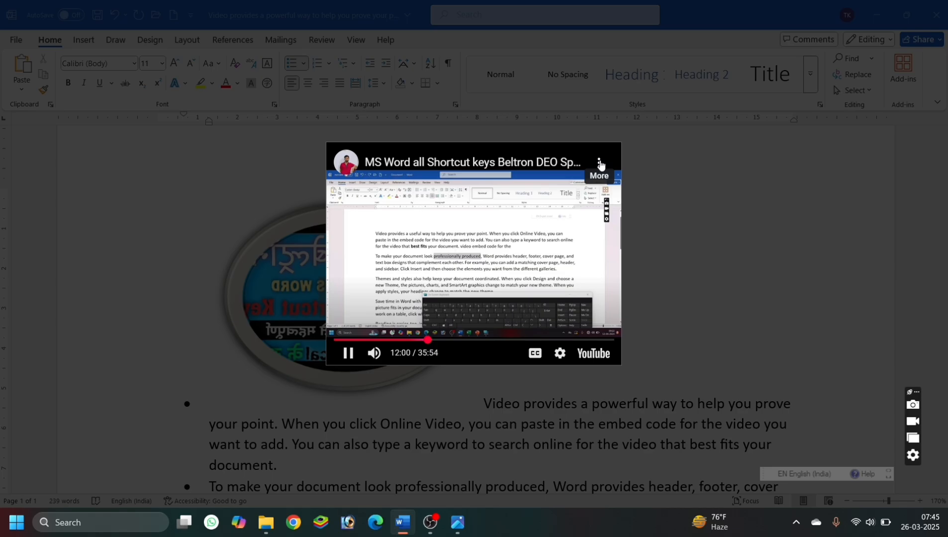
{"action": "left_click", "coordinate": [677, 207]}
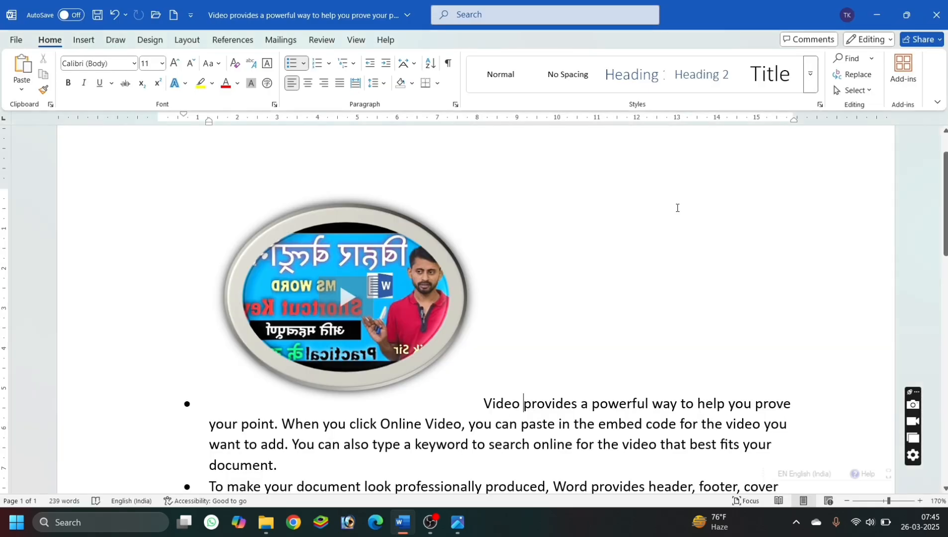
{"action": "left_click", "coordinate": [441, 295]}
{"action": "key", "text": "Delete"}
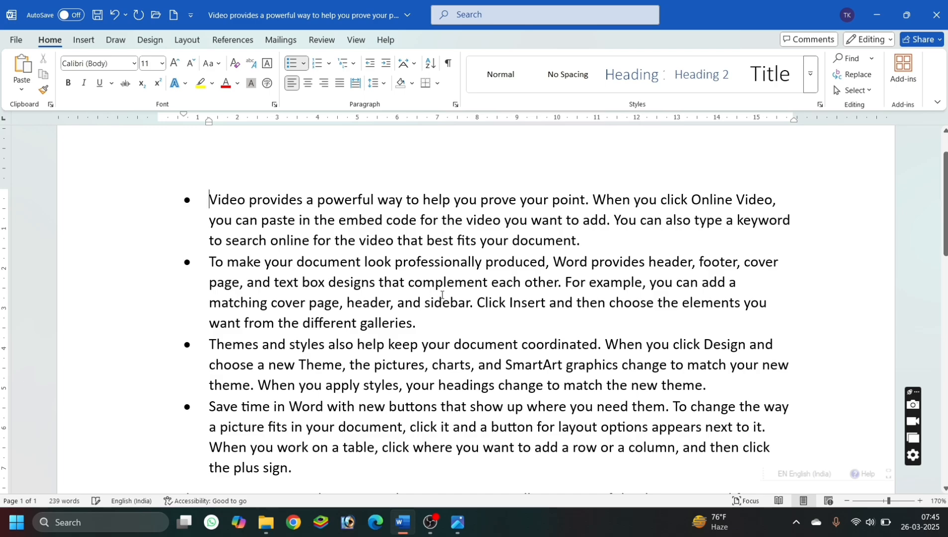
{"action": "left_click", "coordinate": [86, 44]}
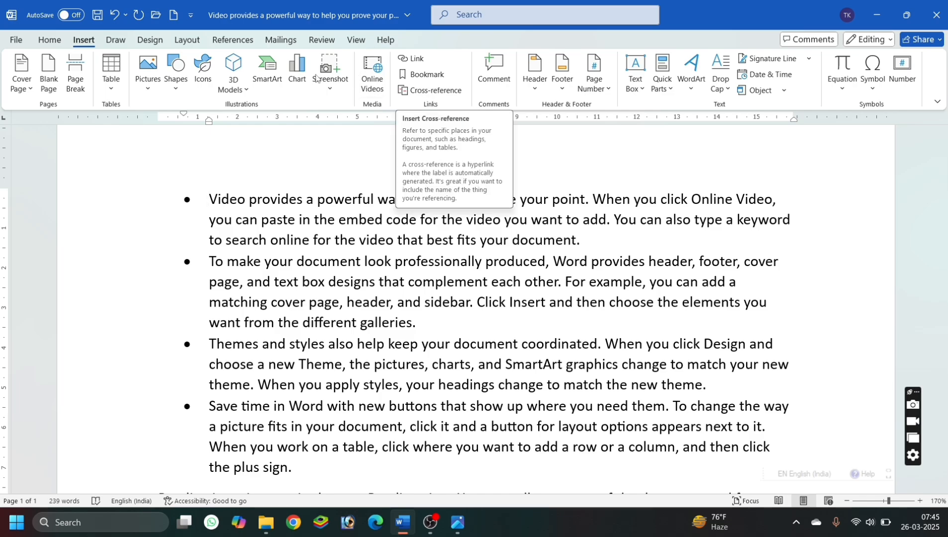
{"action": "left_click", "coordinate": [234, 40]}
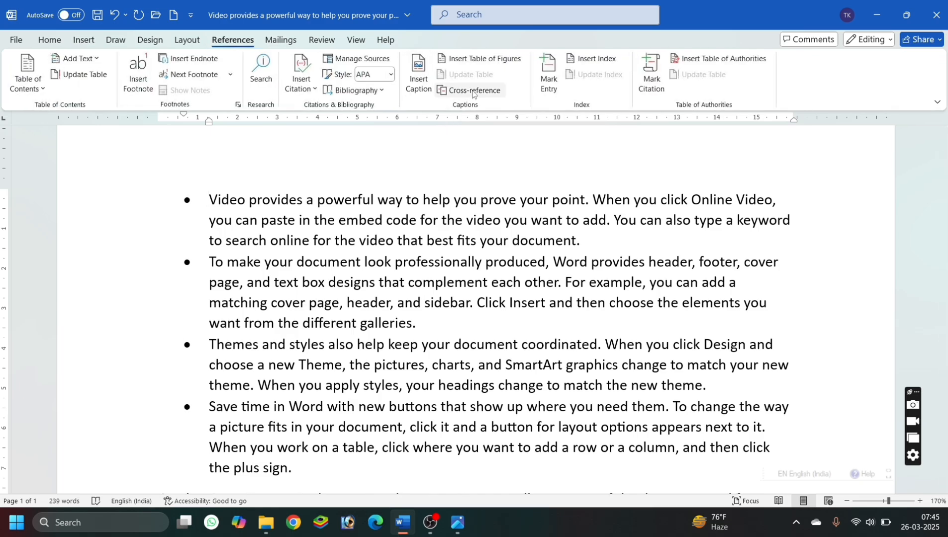
{"action": "left_click", "coordinate": [91, 42]}
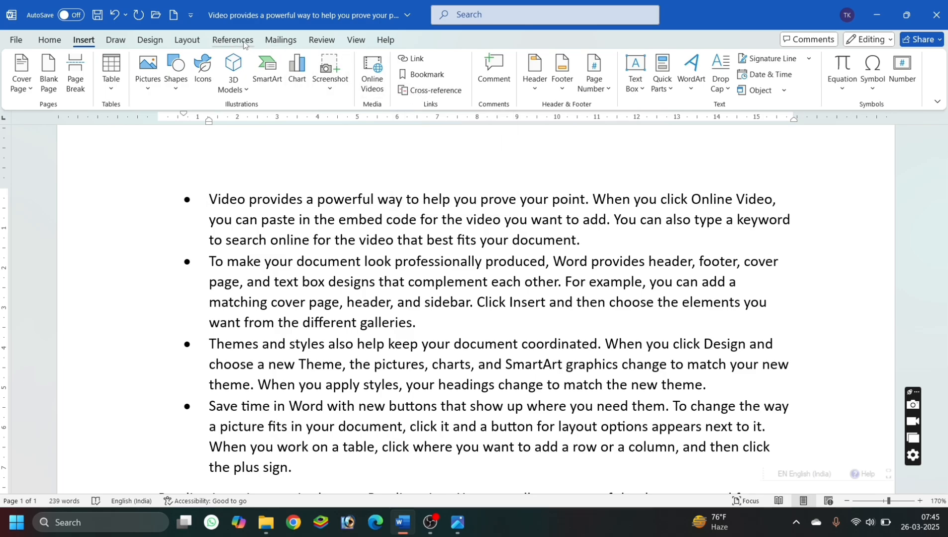
Add the text "My picture" at the end of the first bullet and select these two words for linking.
{"action": "double_click", "coordinate": [359, 198]}
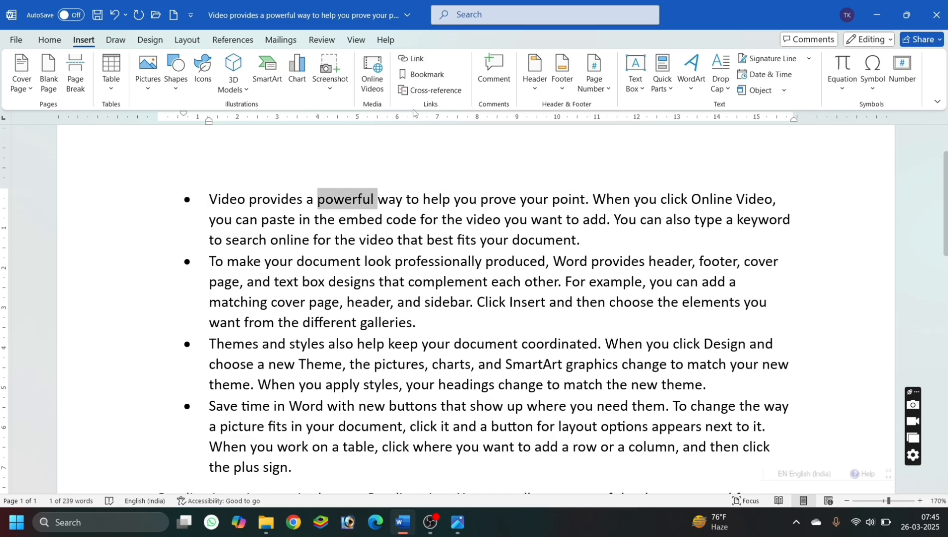
{"action": "left_click", "coordinate": [589, 237]}
{"action": "type", "text": "my"}
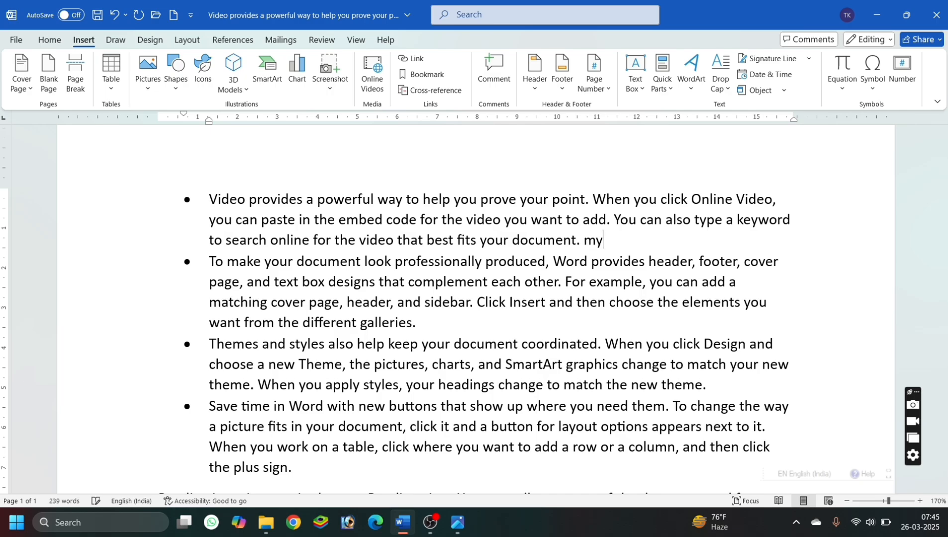
{"action": "type", "text": " pic"}
{"action": "key", "text": "BackSpace"}
{"action": "type", "text": "cture"}
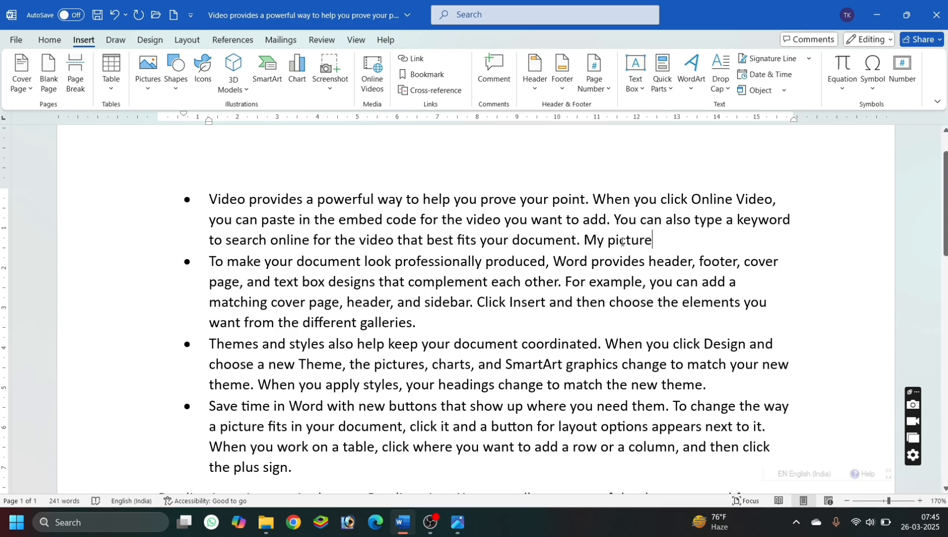
{"action": "left_click_drag", "start_coordinate": [670, 243], "coordinate": [583, 241]}
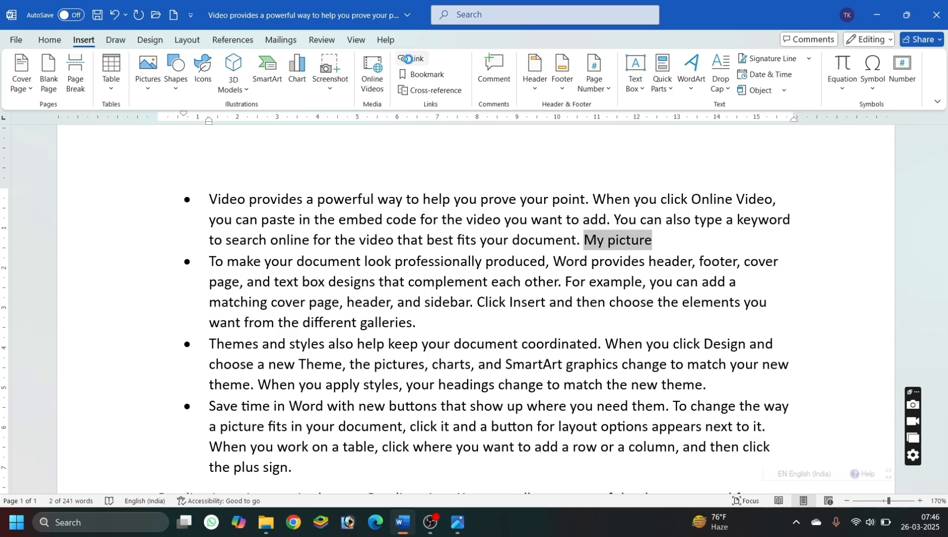
Link the words "My picture" to the desktop file id Photo.jpg, then follow the link and close the opened picture.
{"action": "left_click", "coordinate": [409, 58]}
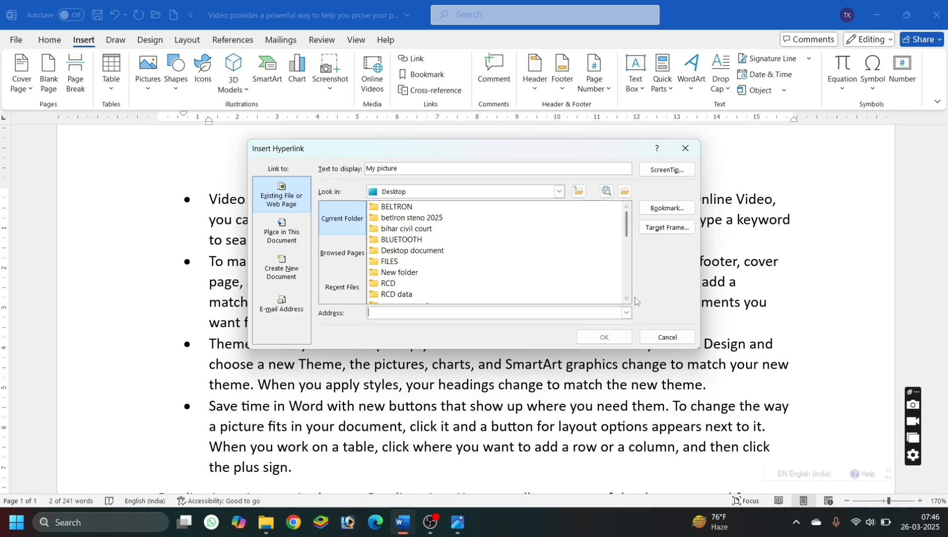
{"action": "scroll", "coordinate": [627, 300], "scroll_direction": "down", "scroll_amount": 4}
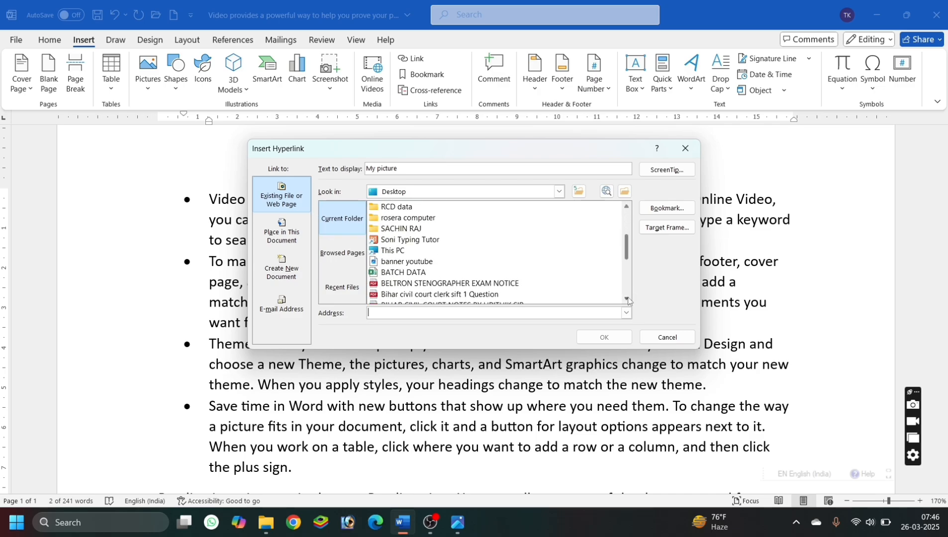
{"action": "scroll", "coordinate": [628, 300], "scroll_direction": "down", "scroll_amount": 3}
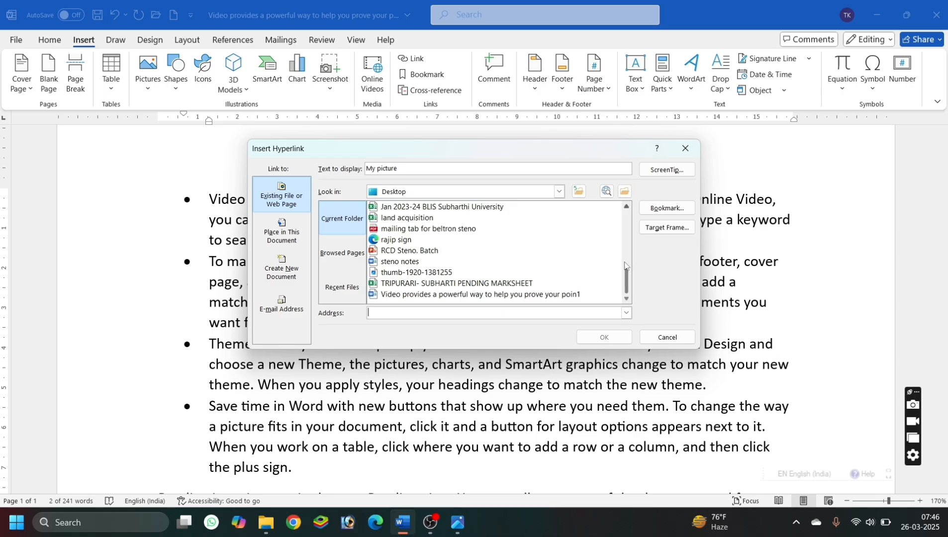
{"action": "left_click", "coordinate": [627, 205]}
{"action": "left_click", "coordinate": [627, 206]}
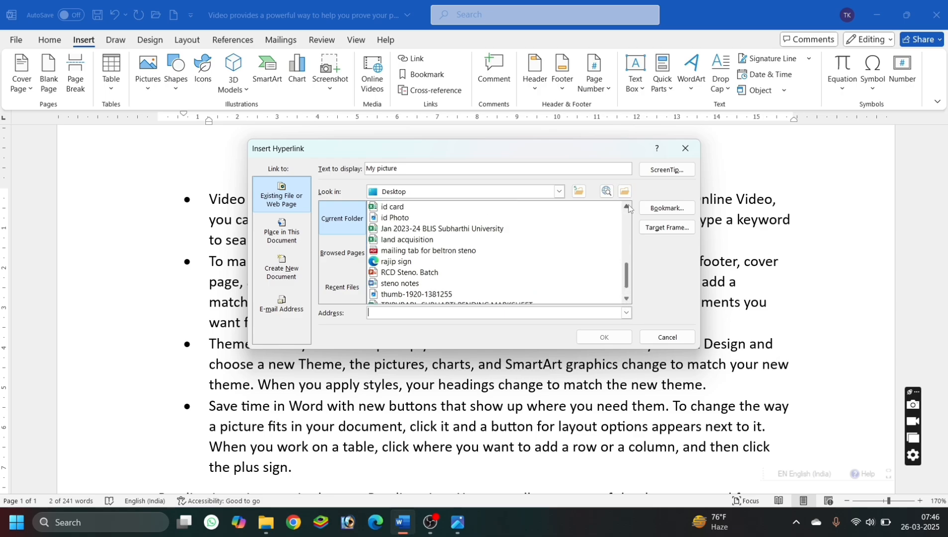
{"action": "left_click", "coordinate": [450, 219]}
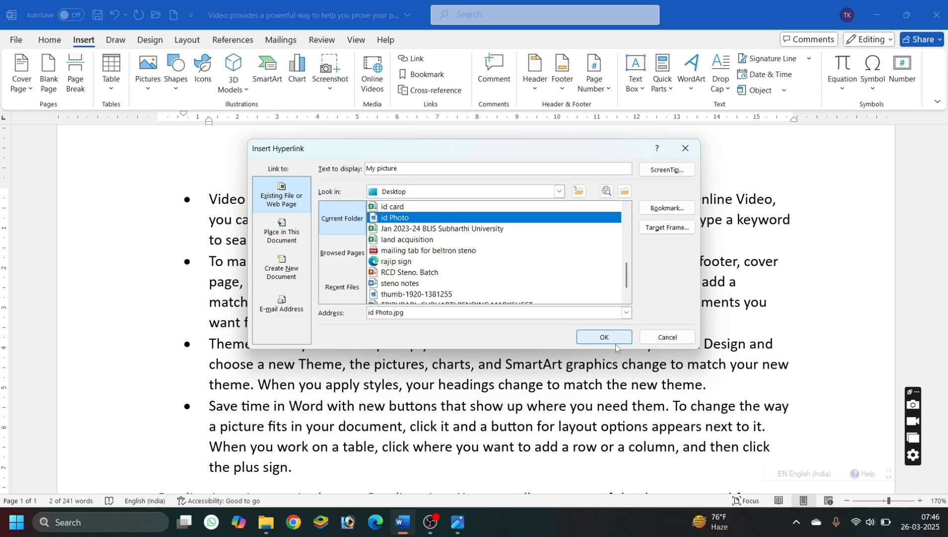
{"action": "left_click", "coordinate": [603, 337]}
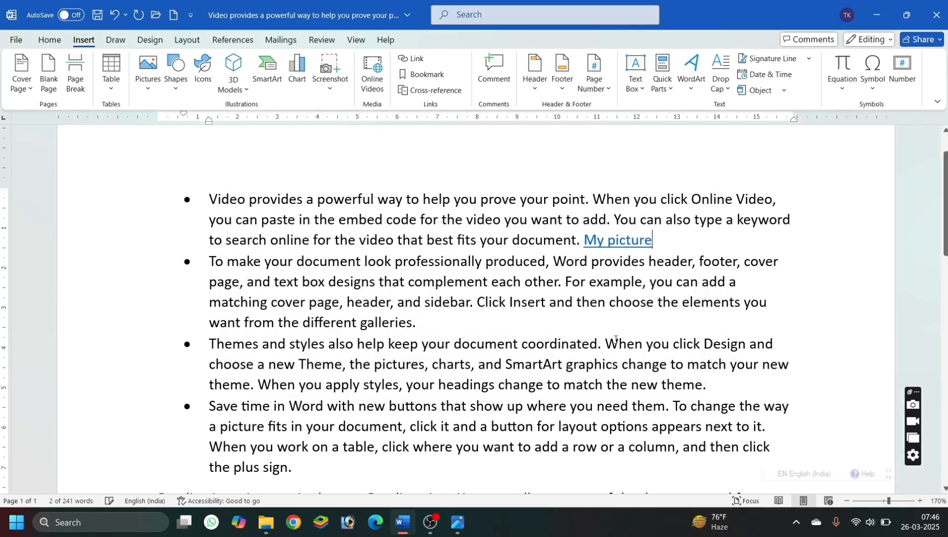
{"action": "left_click", "coordinate": [625, 241], "text": "ctrl"}
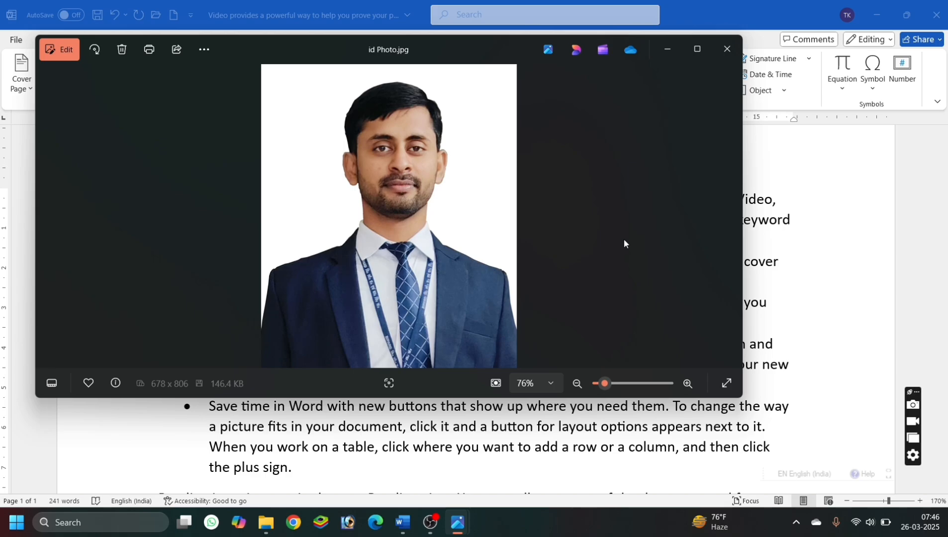
{"action": "left_click", "coordinate": [726, 50]}
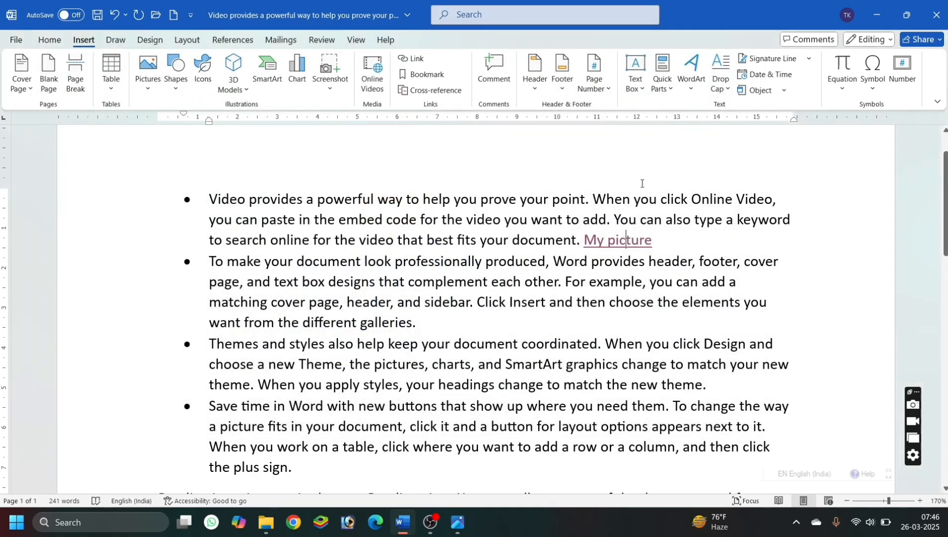
Link the word "sidebar." in the second bullet to the desktop folder BLUETOOTH, then follow the link and close the opened folder.
{"action": "double_click", "coordinate": [438, 302]}
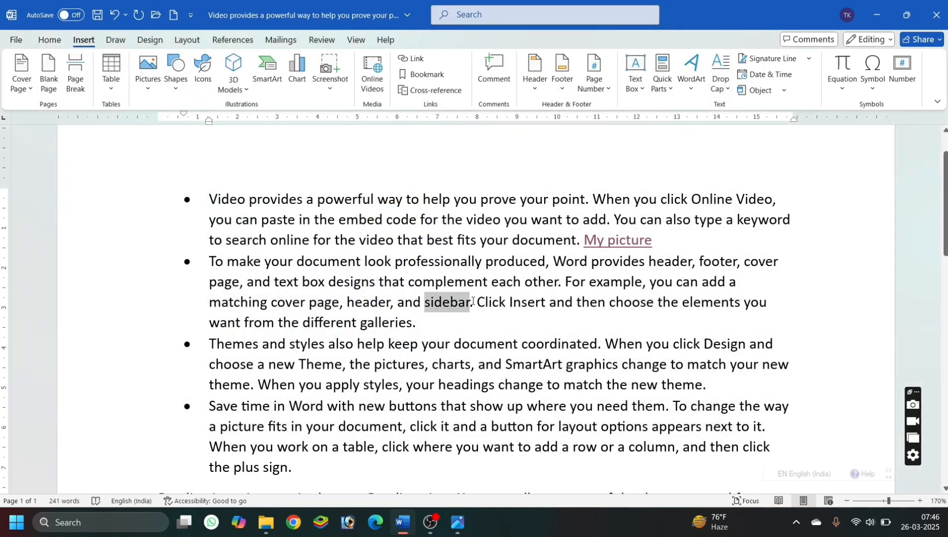
{"action": "left_click", "coordinate": [415, 58]}
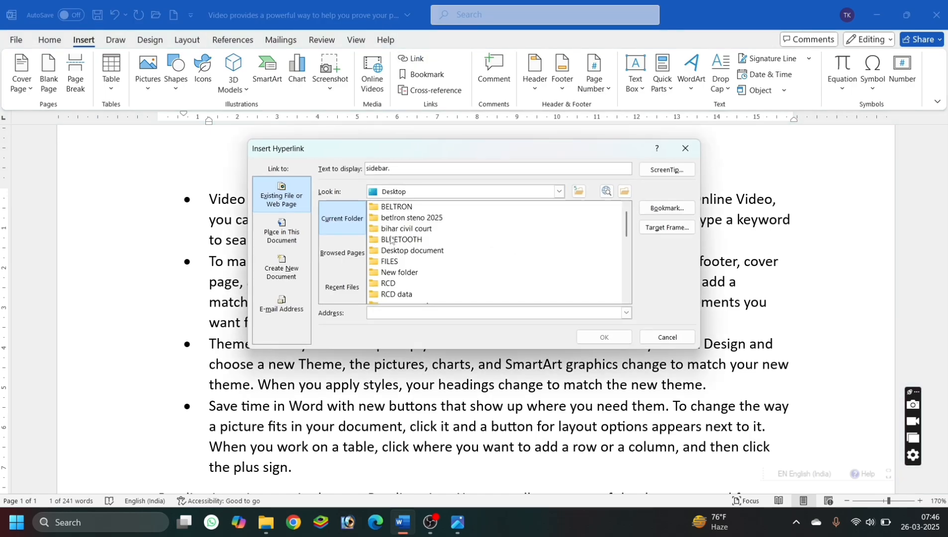
{"action": "left_click", "coordinate": [391, 239]}
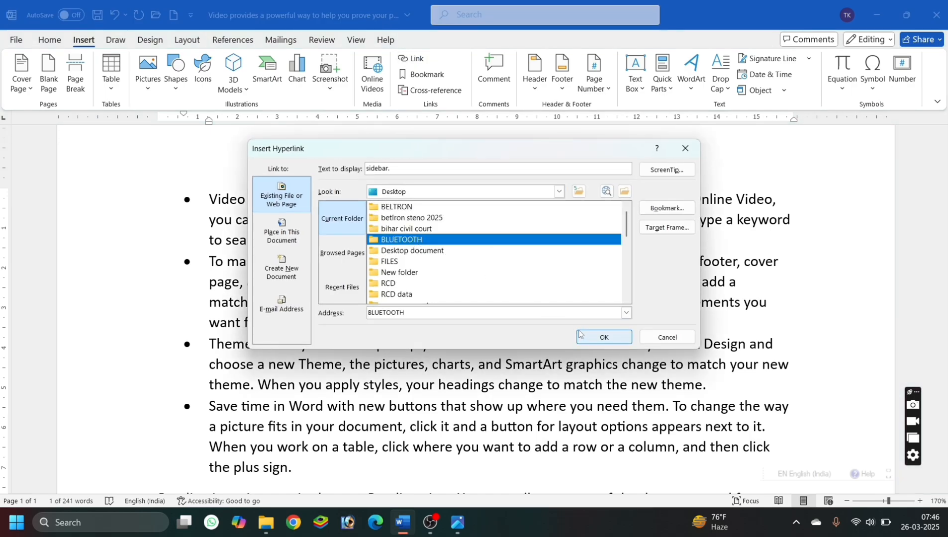
{"action": "left_click", "coordinate": [595, 338]}
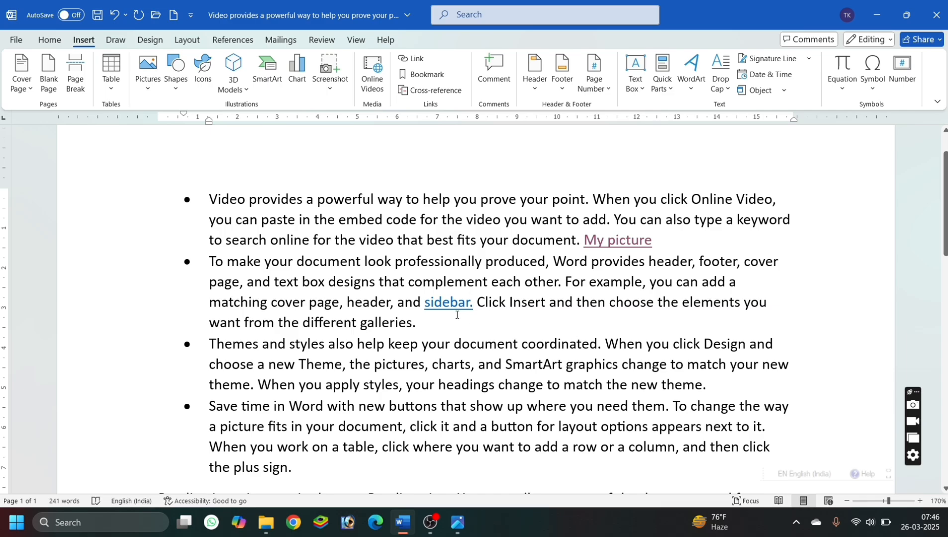
{"action": "left_click", "coordinate": [451, 305], "text": "ctrl"}
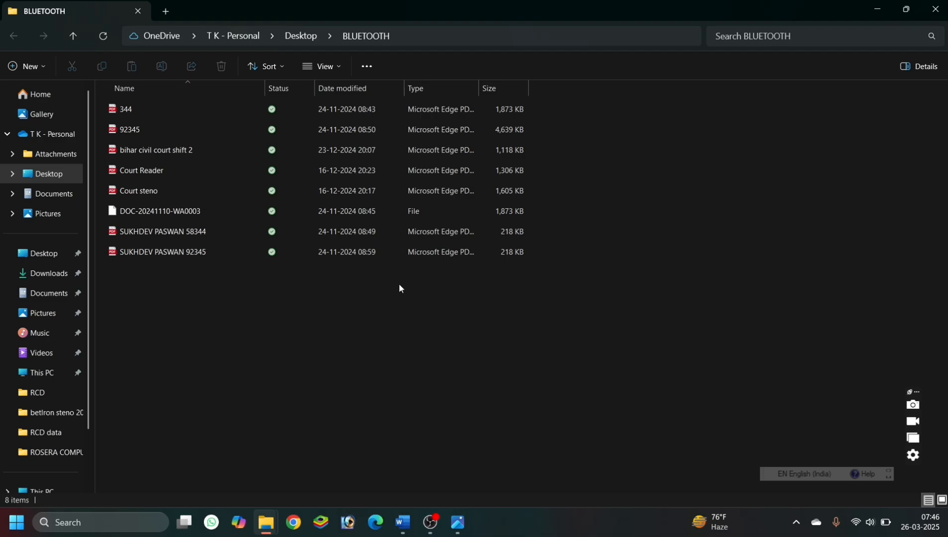
{"action": "left_click", "coordinate": [945, 10]}
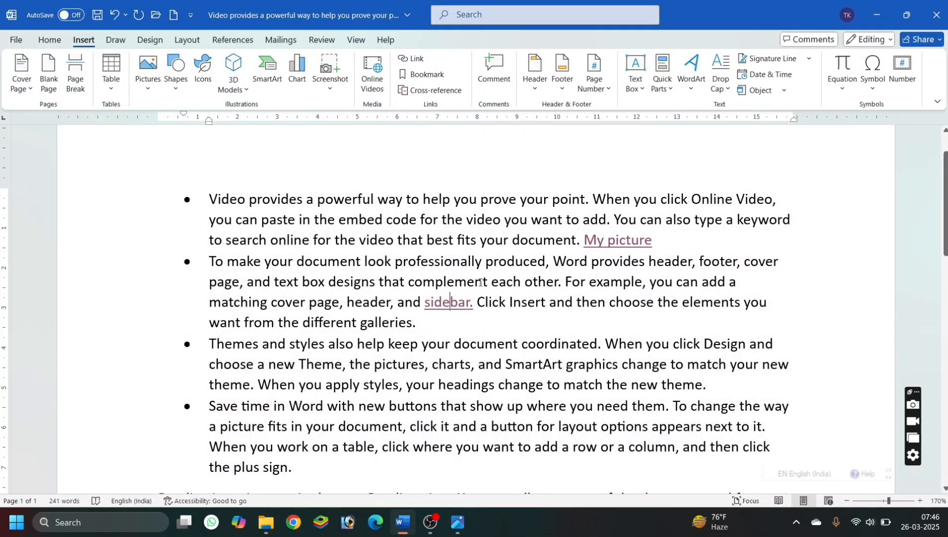
Remove the hyperlinks from "sidebar." in the second bullet and "My picture" in the first bullet.
{"action": "right_click", "coordinate": [449, 304]}
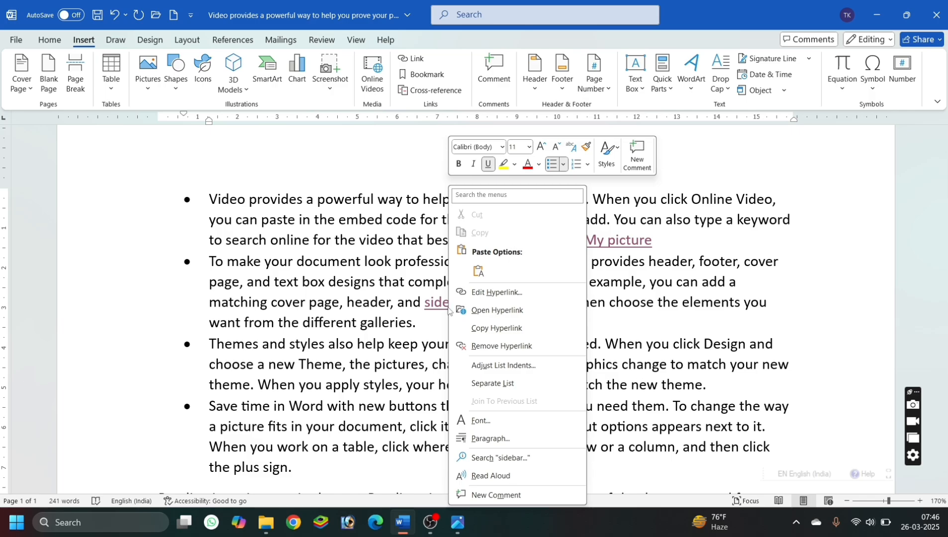
{"action": "left_click", "coordinate": [513, 346]}
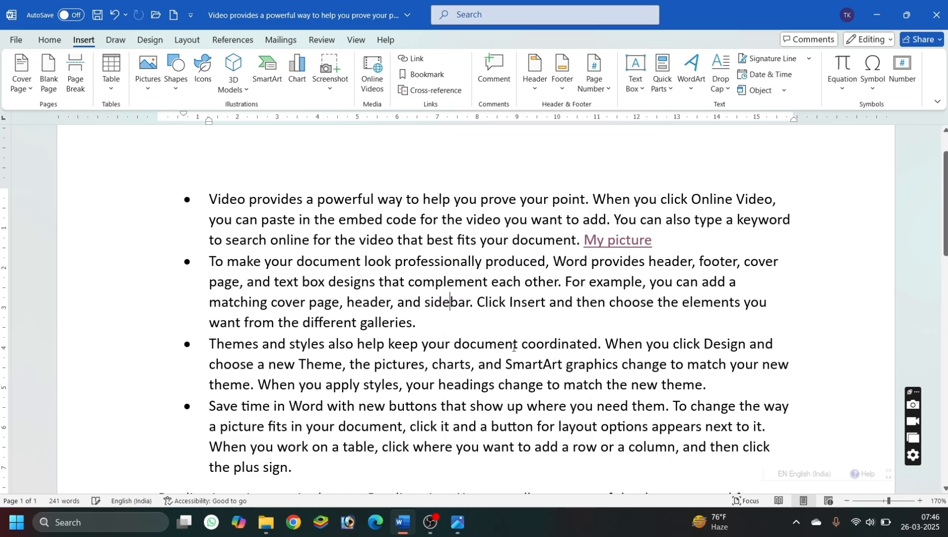
{"action": "right_click", "coordinate": [617, 242]}
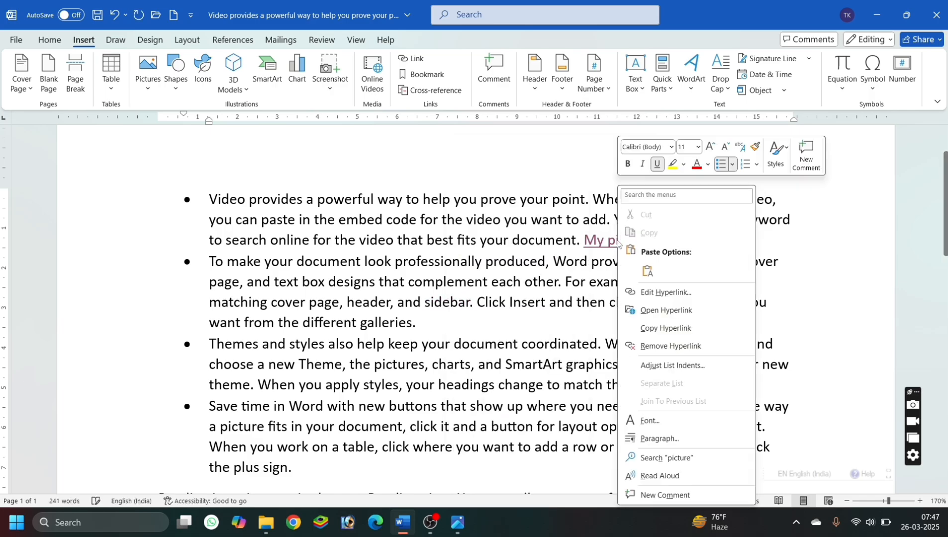
{"action": "left_click", "coordinate": [657, 347]}
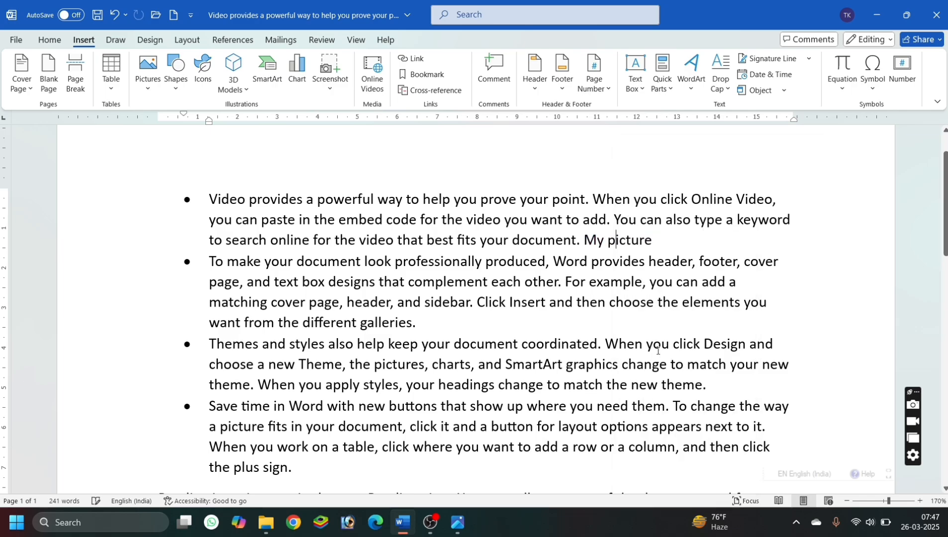
Link the word "professionally" in the second bullet to the Bihar civil court notes PDF on the desktop.
{"action": "scroll", "coordinate": [450, 314], "scroll_direction": "down", "scroll_amount": 5}
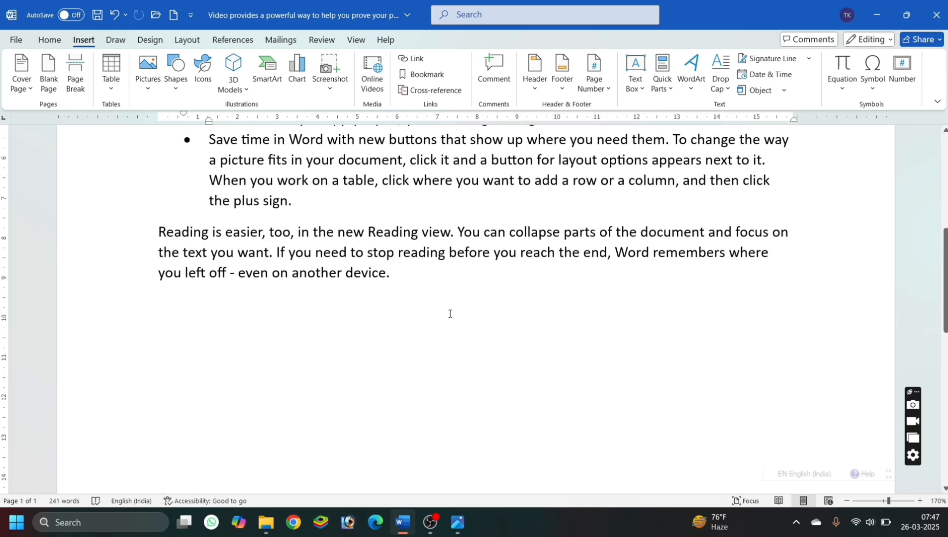
{"action": "scroll", "coordinate": [448, 312], "scroll_direction": "up", "scroll_amount": 4}
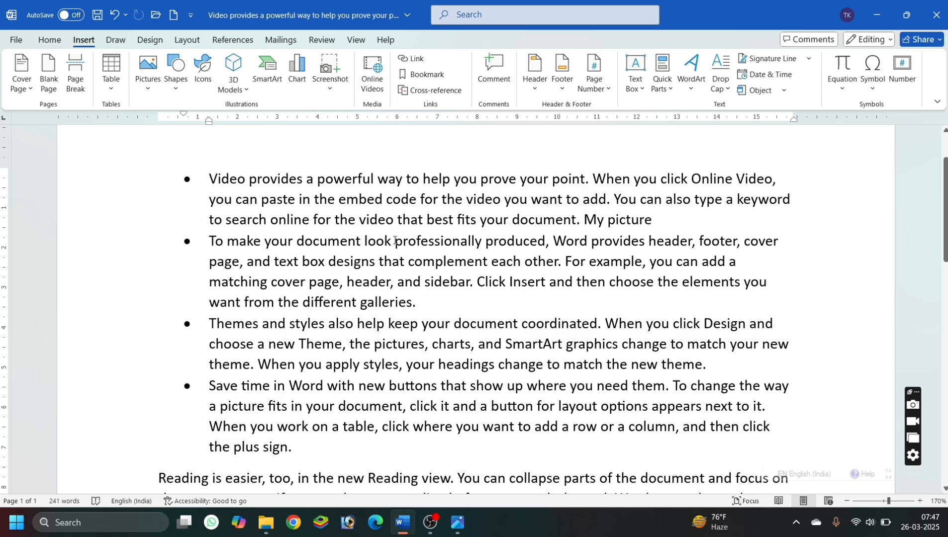
{"action": "left_click_drag", "start_coordinate": [395, 241], "coordinate": [483, 242]}
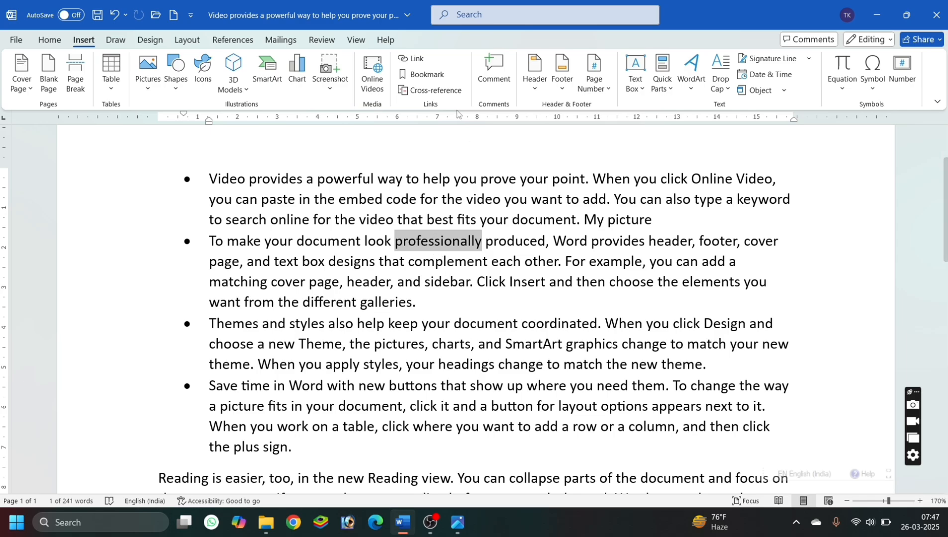
{"action": "left_click", "coordinate": [417, 60]}
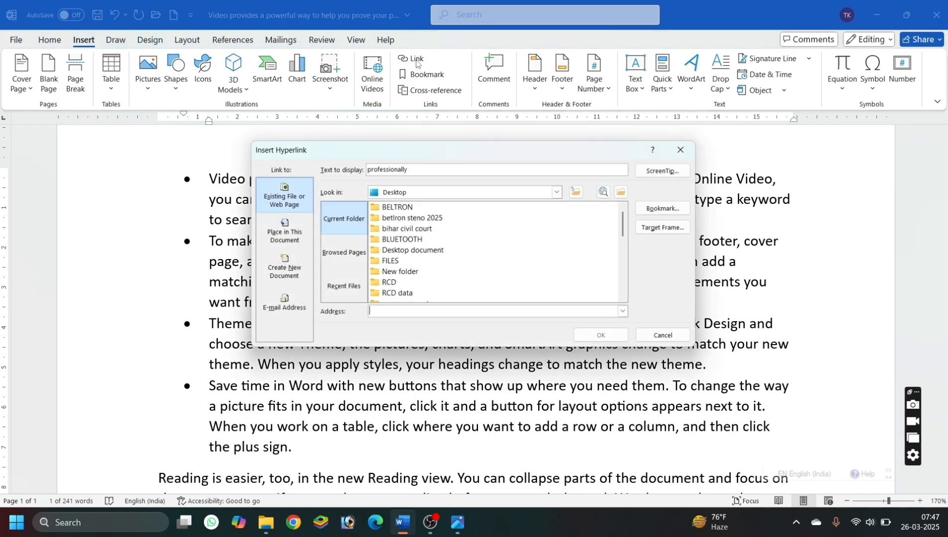
{"action": "scroll", "coordinate": [442, 265], "scroll_direction": "down", "scroll_amount": 5}
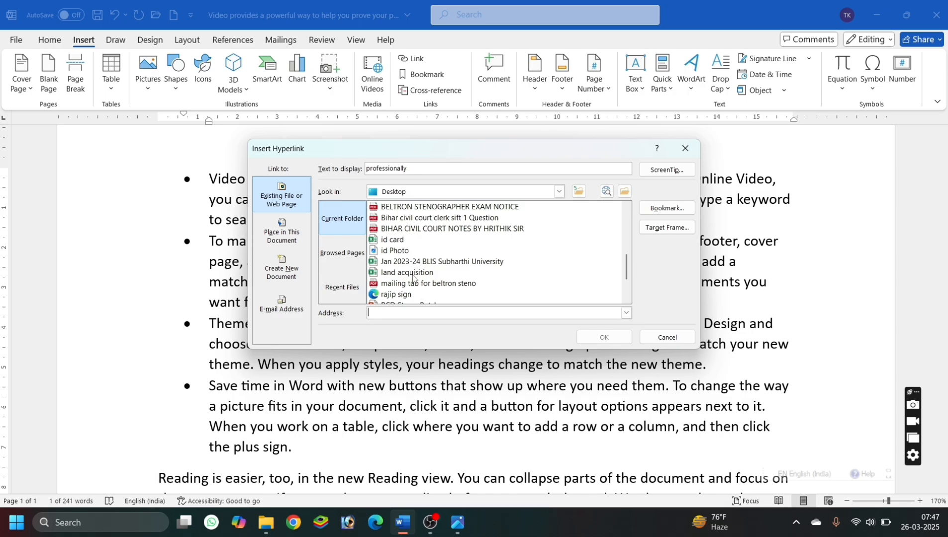
{"action": "scroll", "coordinate": [413, 278], "scroll_direction": "down", "scroll_amount": 1}
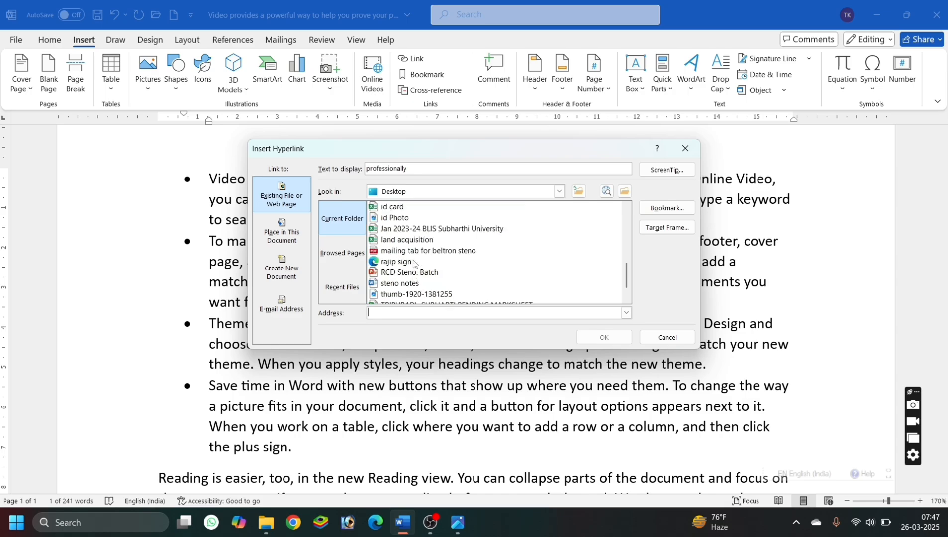
{"action": "left_click", "coordinate": [413, 229]}
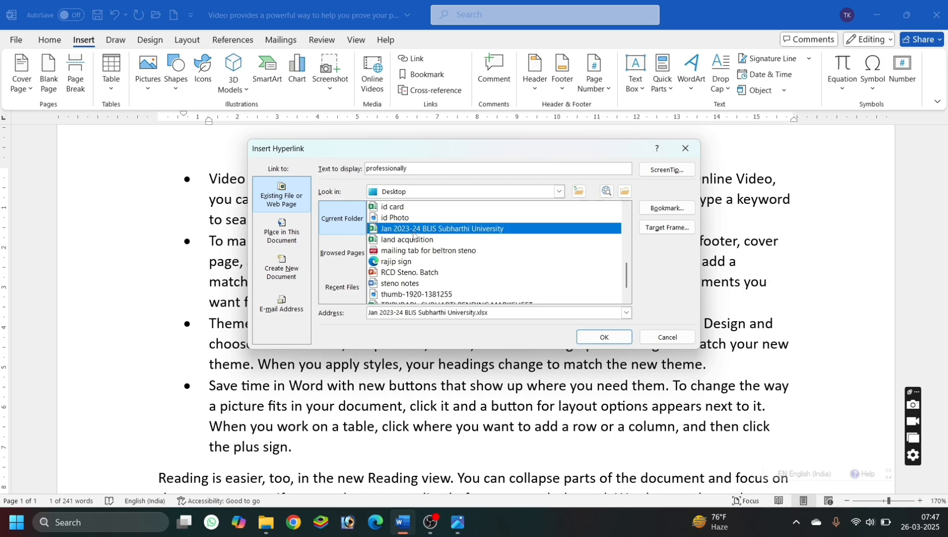
{"action": "scroll", "coordinate": [413, 235], "scroll_direction": "up", "scroll_amount": 1}
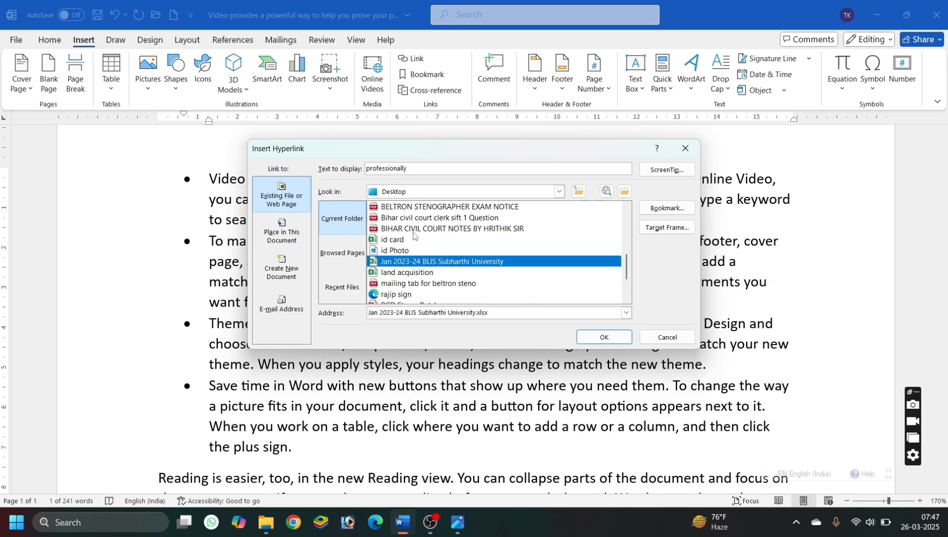
{"action": "scroll", "coordinate": [413, 235], "scroll_direction": "up", "scroll_amount": 1}
{"action": "scroll", "coordinate": [413, 235], "scroll_direction": "up", "scroll_amount": 1}
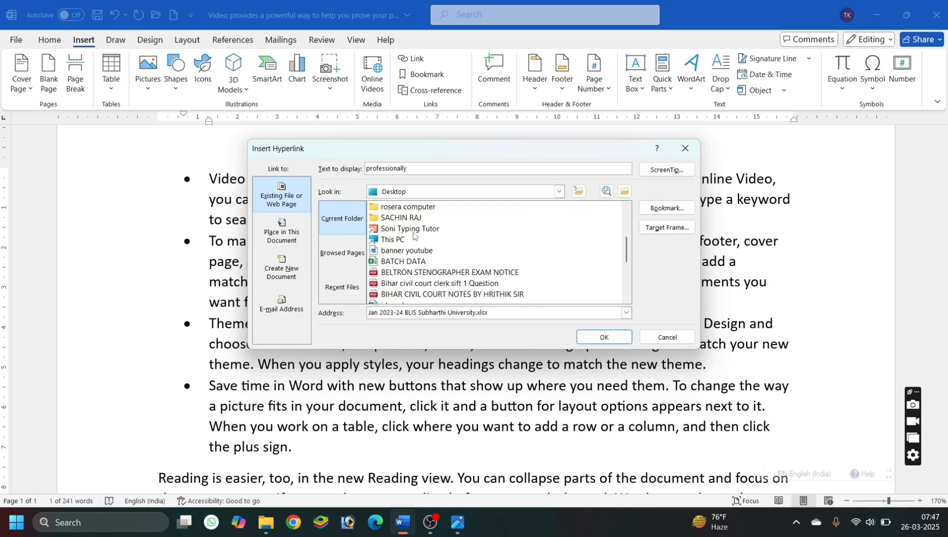
{"action": "scroll", "coordinate": [413, 235], "scroll_direction": "up", "scroll_amount": 1}
{"action": "scroll", "coordinate": [413, 234], "scroll_direction": "down", "scroll_amount": 2}
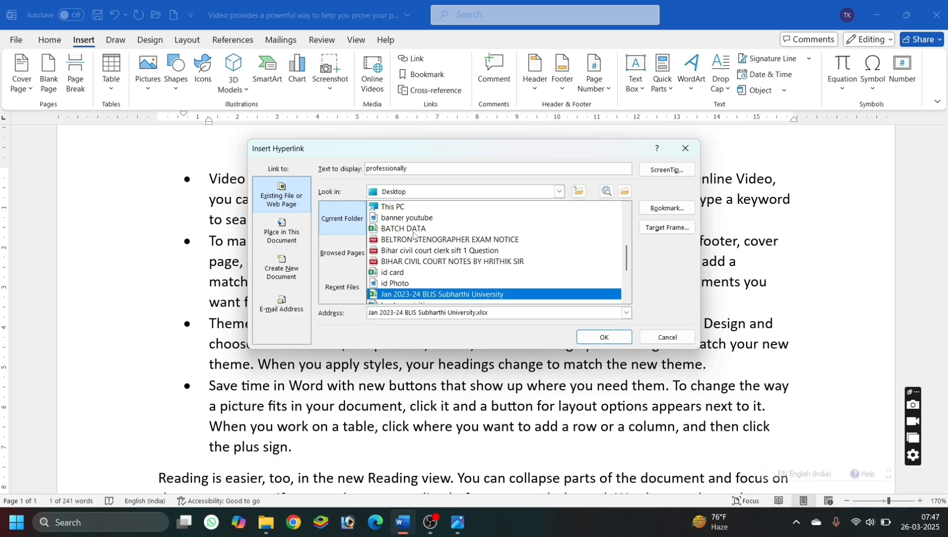
{"action": "left_click", "coordinate": [421, 262]}
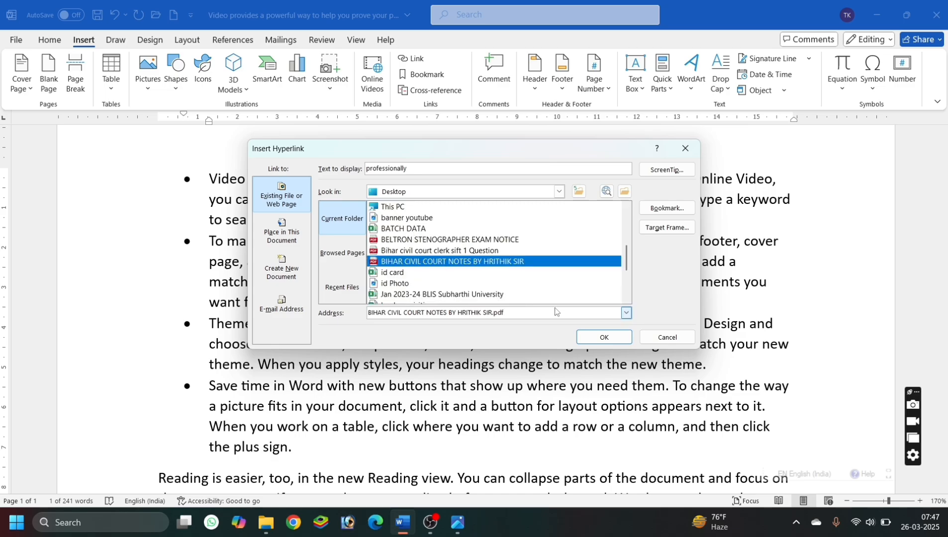
{"action": "left_click", "coordinate": [599, 338]}
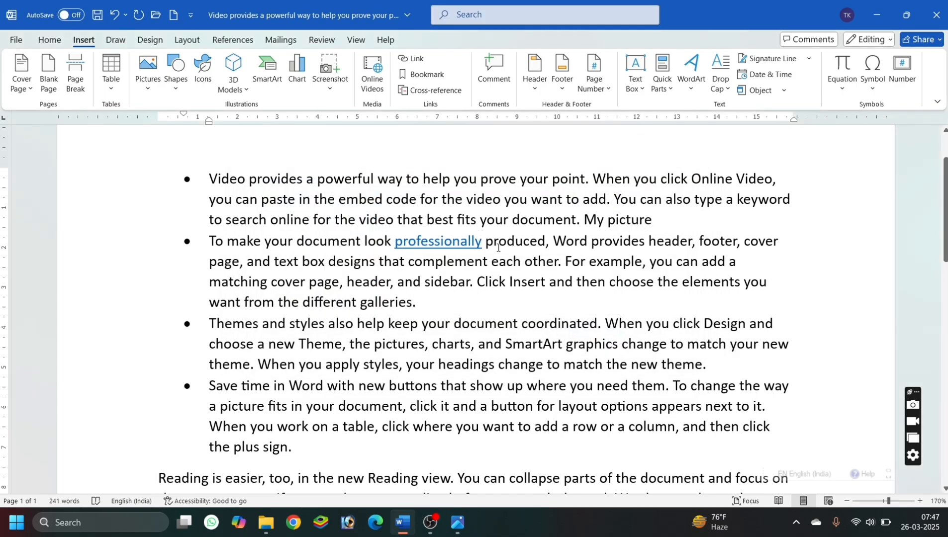
Follow the "professionally" link, look through the first pages of the opened PDF in the browser, and close it.
{"action": "left_click", "coordinate": [452, 242], "text": "ctrl"}
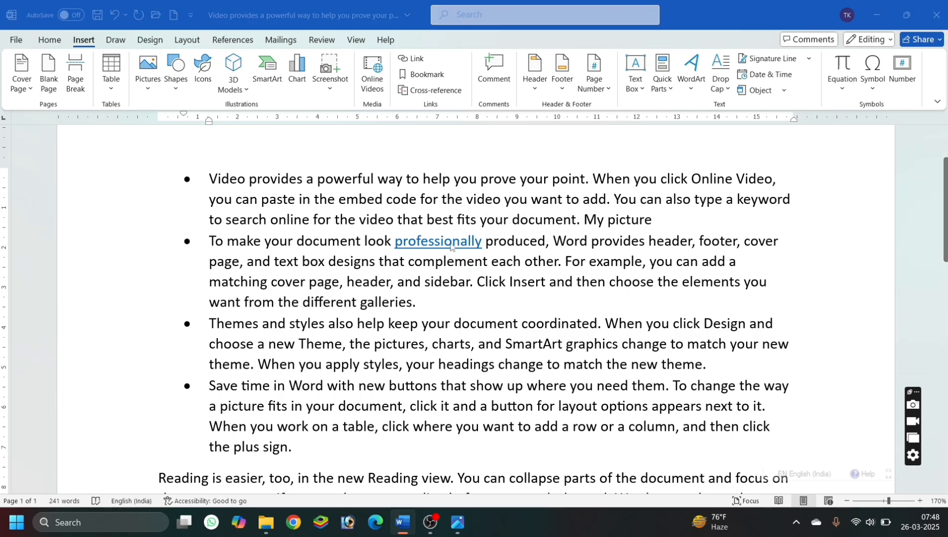
{"action": "left_click", "coordinate": [520, 339]}
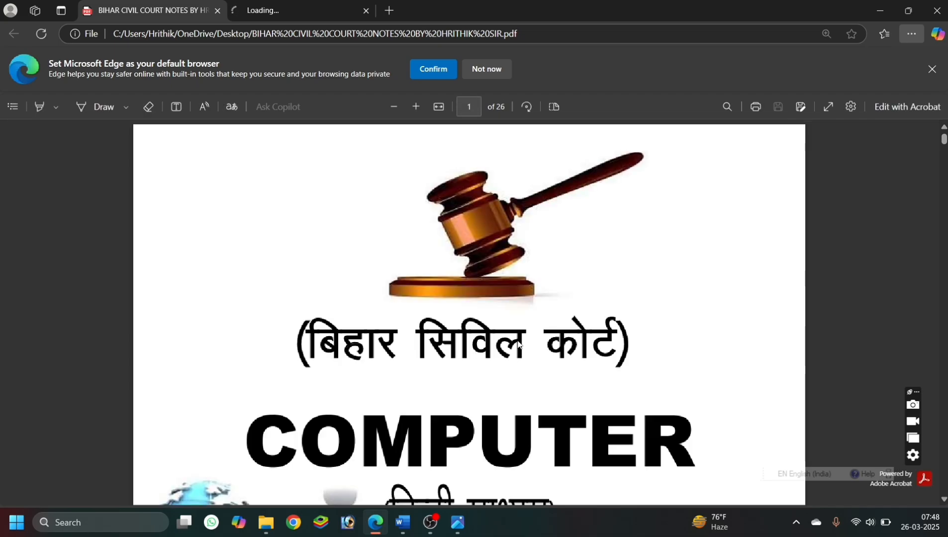
{"action": "scroll", "coordinate": [519, 344], "scroll_direction": "down", "scroll_amount": 15}
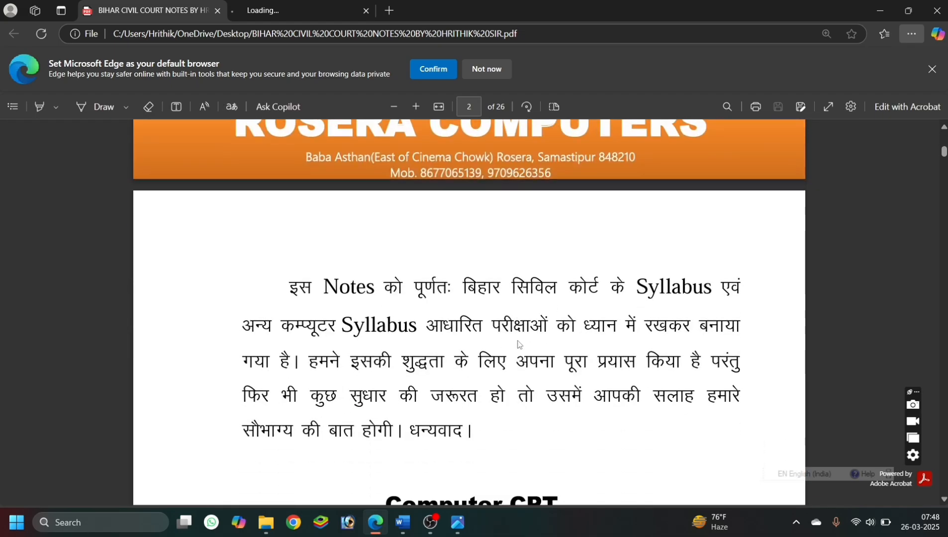
{"action": "scroll", "coordinate": [519, 345], "scroll_direction": "down", "scroll_amount": 10}
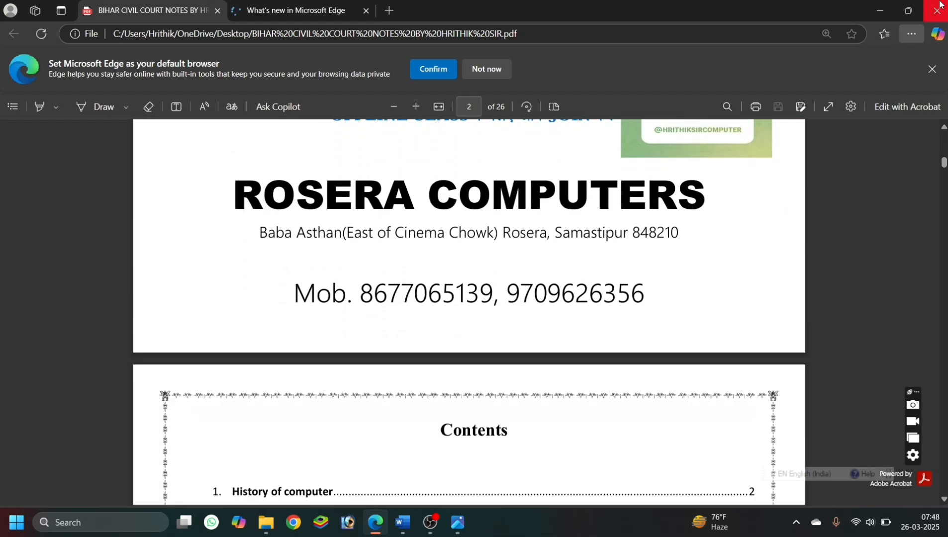
{"action": "left_click", "coordinate": [938, 7]}
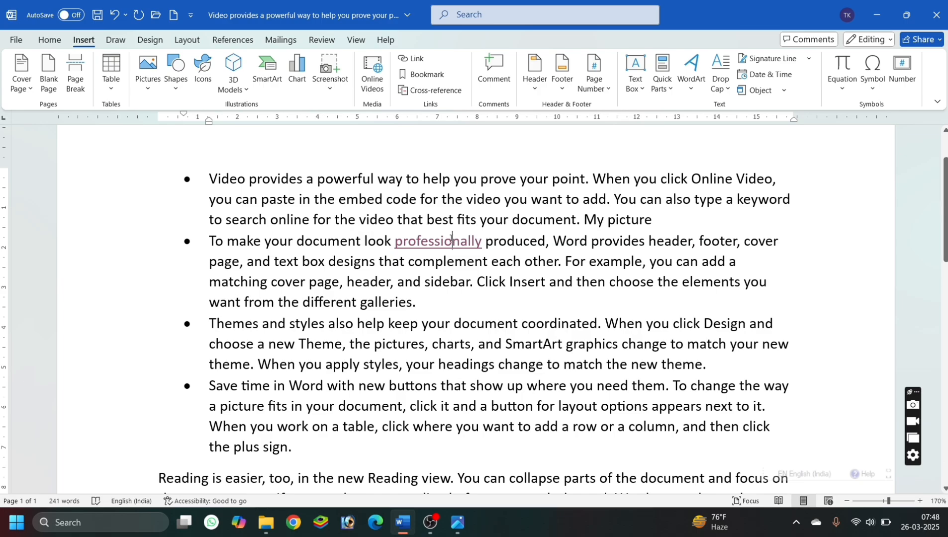
Copy the whole document text and paste it repeatedly below the original to extend the document over several pages.
{"action": "scroll", "coordinate": [342, 228], "scroll_direction": "down", "scroll_amount": 4}
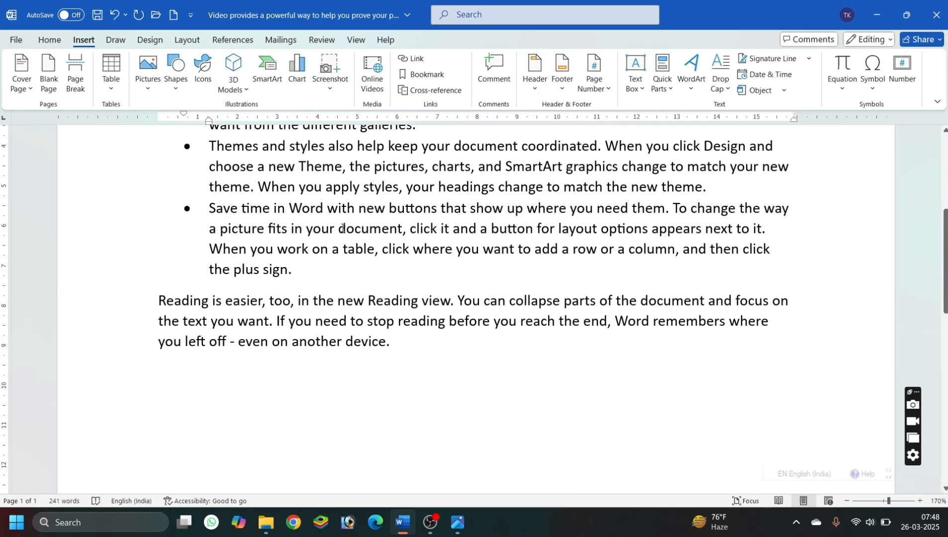
{"action": "scroll", "coordinate": [342, 228], "scroll_direction": "up", "scroll_amount": 5}
{"action": "scroll", "coordinate": [343, 227], "scroll_direction": "down", "scroll_amount": 5}
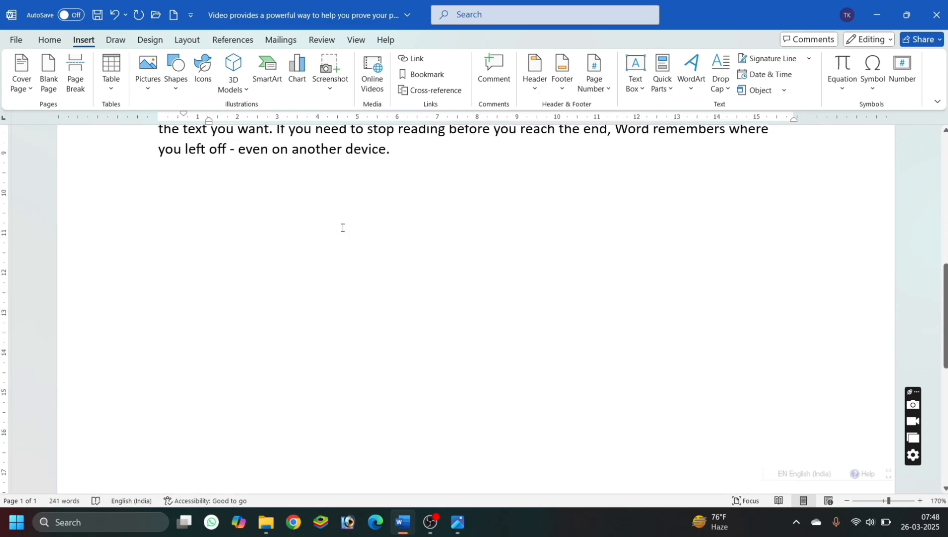
{"action": "scroll", "coordinate": [342, 228], "scroll_direction": "up", "scroll_amount": 5}
{"action": "scroll", "coordinate": [343, 228], "scroll_direction": "up", "scroll_amount": 1}
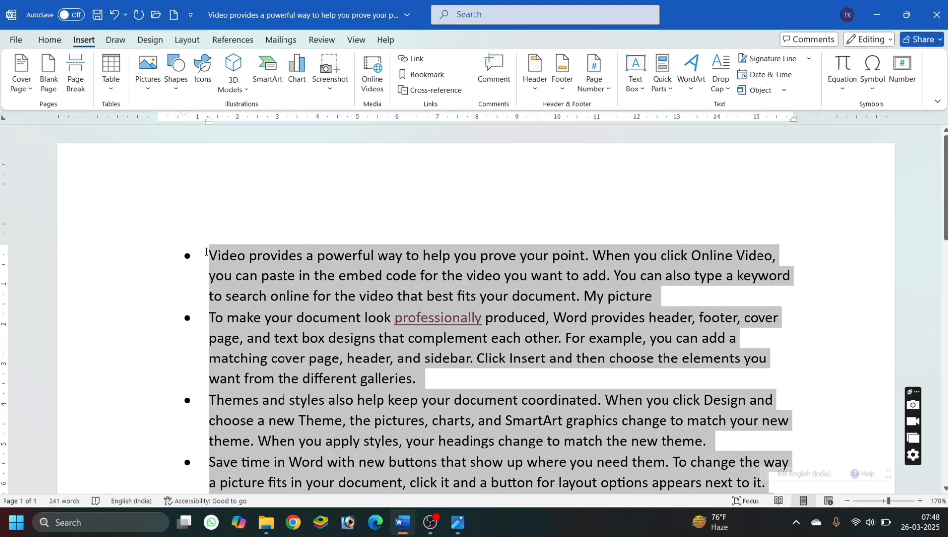
{"action": "scroll", "coordinate": [207, 252], "scroll_direction": "down", "scroll_amount": 6}
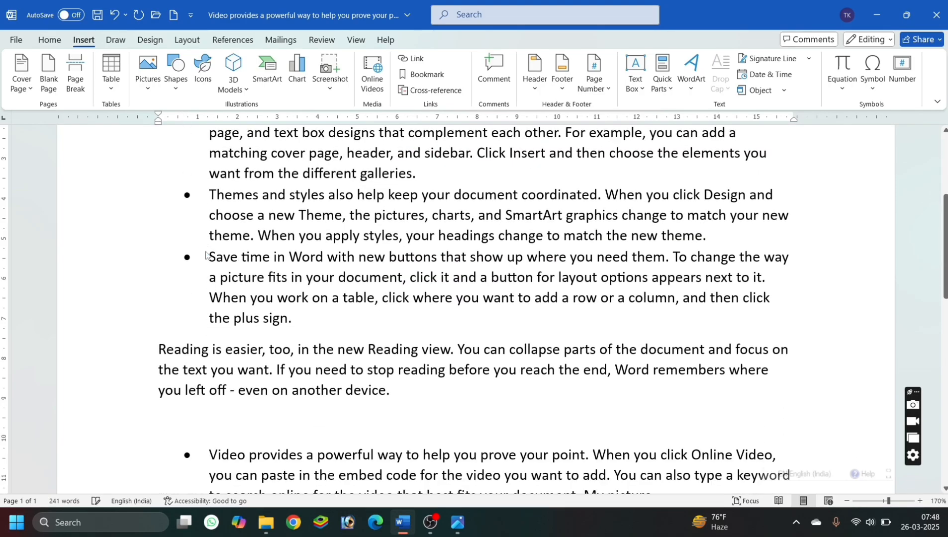
{"action": "scroll", "coordinate": [341, 343], "scroll_direction": "down", "scroll_amount": 7}
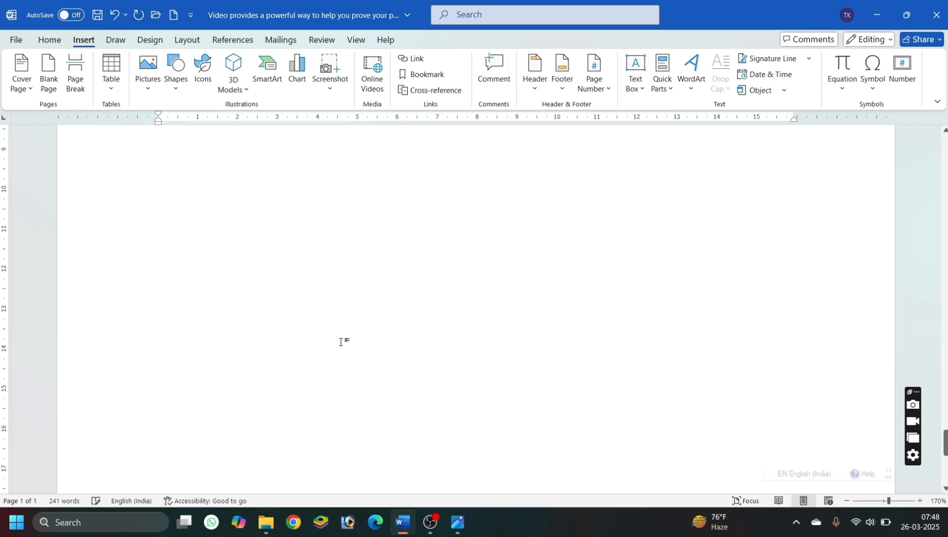
{"action": "scroll", "coordinate": [341, 343], "scroll_direction": "up", "scroll_amount": 12}
{"action": "scroll", "coordinate": [340, 343], "scroll_direction": "down", "scroll_amount": 8}
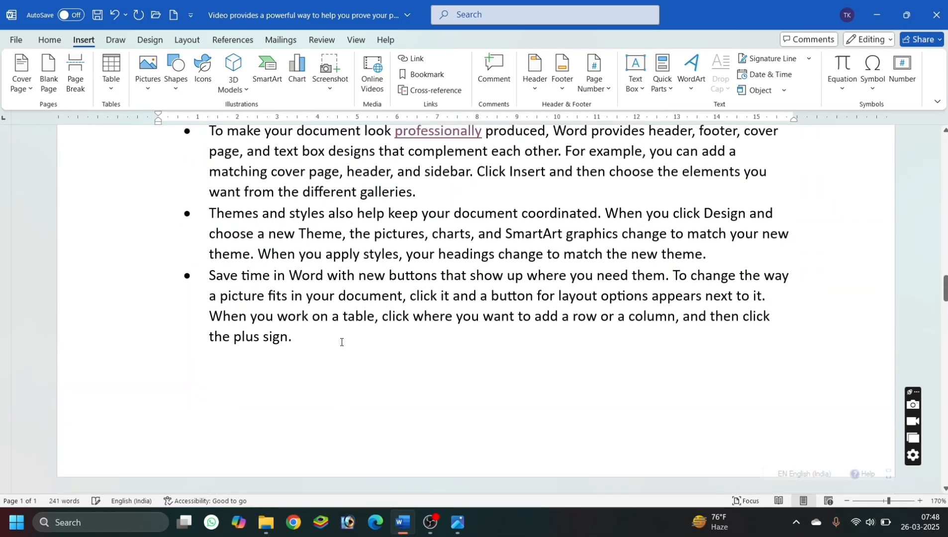
{"action": "scroll", "coordinate": [341, 342], "scroll_direction": "up", "scroll_amount": 5}
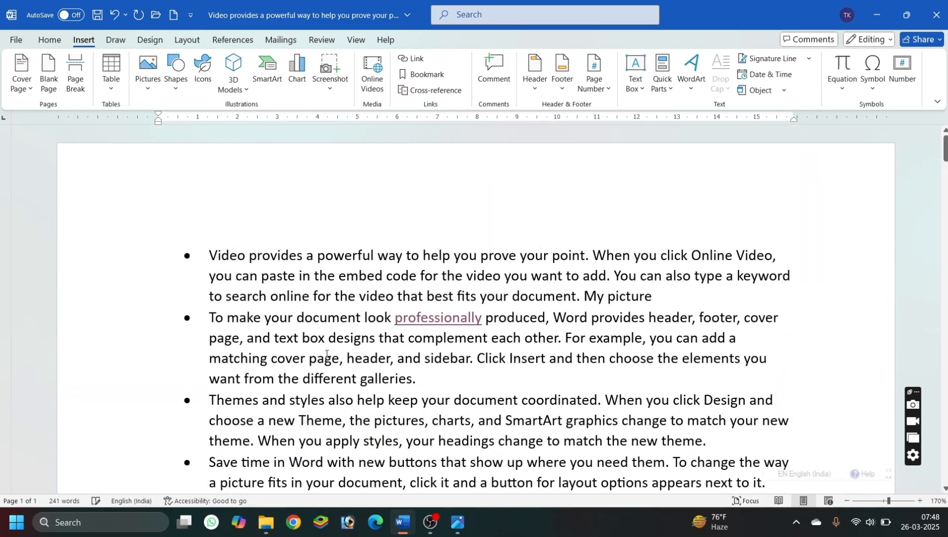
{"action": "key", "text": "ctrl+v"}
{"action": "key", "text": "ctrl+v"}
{"action": "key", "text": "ctrl+v"}
{"action": "key", "text": "ctrl+v"}
{"action": "key", "text": "ctrl+v"}
{"action": "key", "text": "ctrl+v"}
{"action": "key", "text": "ctrl+v"}
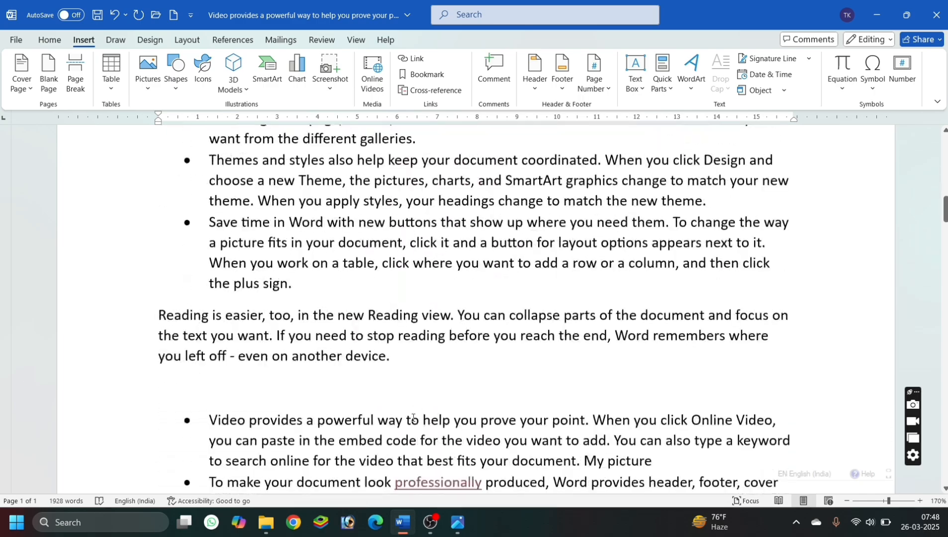
Bookmark the "Save time in Word" bullet paragraph on page 3 with the name "save".
{"action": "scroll", "coordinate": [413, 418], "scroll_direction": "down", "scroll_amount": 8}
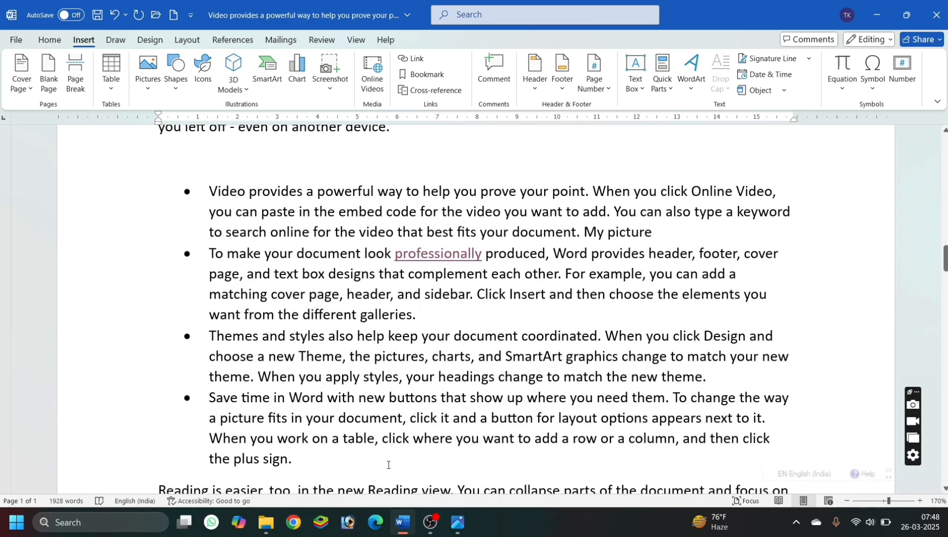
{"action": "scroll", "coordinate": [425, 458], "scroll_direction": "up", "scroll_amount": 5}
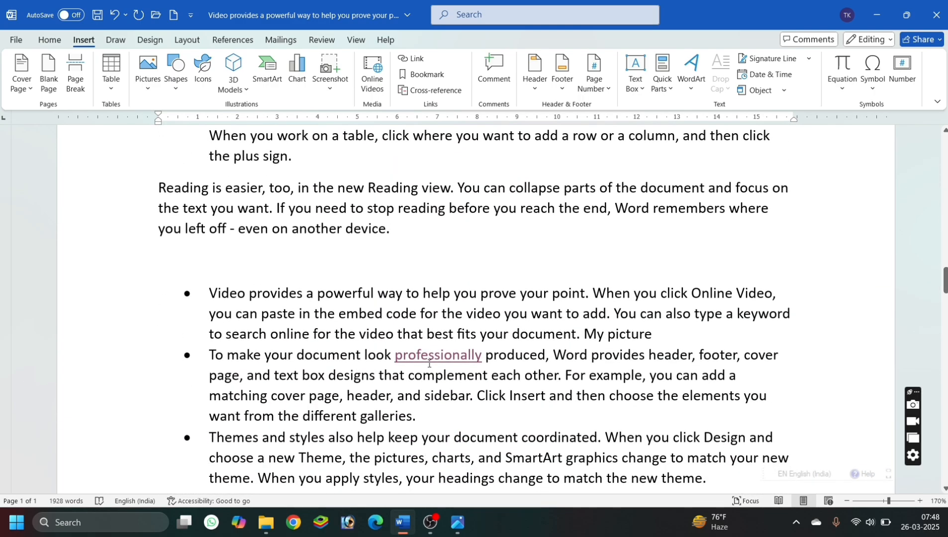
{"action": "scroll", "coordinate": [421, 423], "scroll_direction": "down", "scroll_amount": 5}
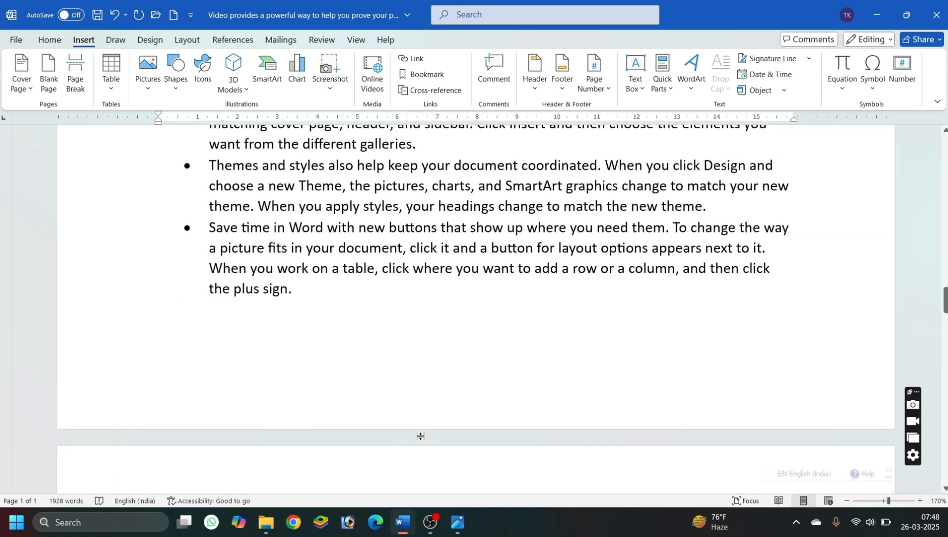
{"action": "scroll", "coordinate": [421, 436], "scroll_direction": "down", "scroll_amount": 9}
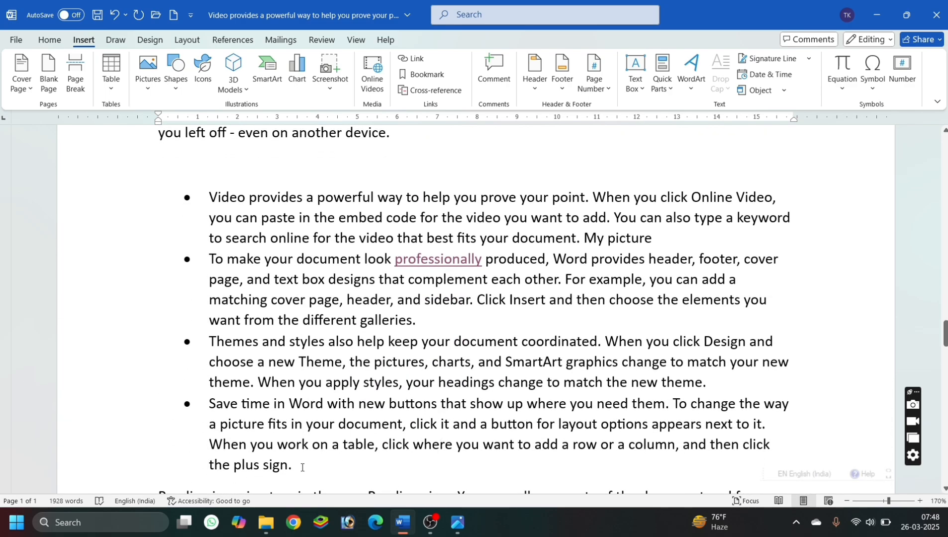
{"action": "left_click_drag", "start_coordinate": [302, 468], "coordinate": [204, 401]}
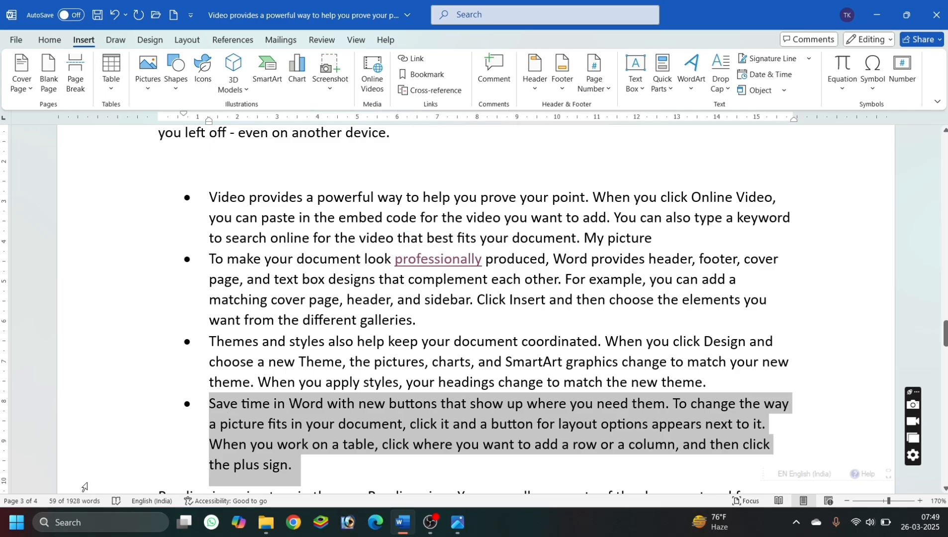
{"action": "left_click", "coordinate": [438, 75]}
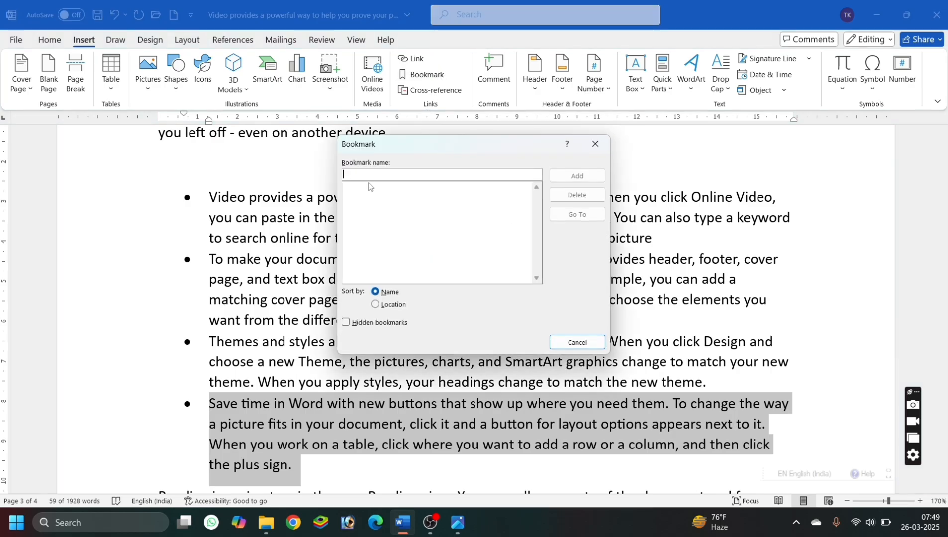
{"action": "type", "text": "save"}
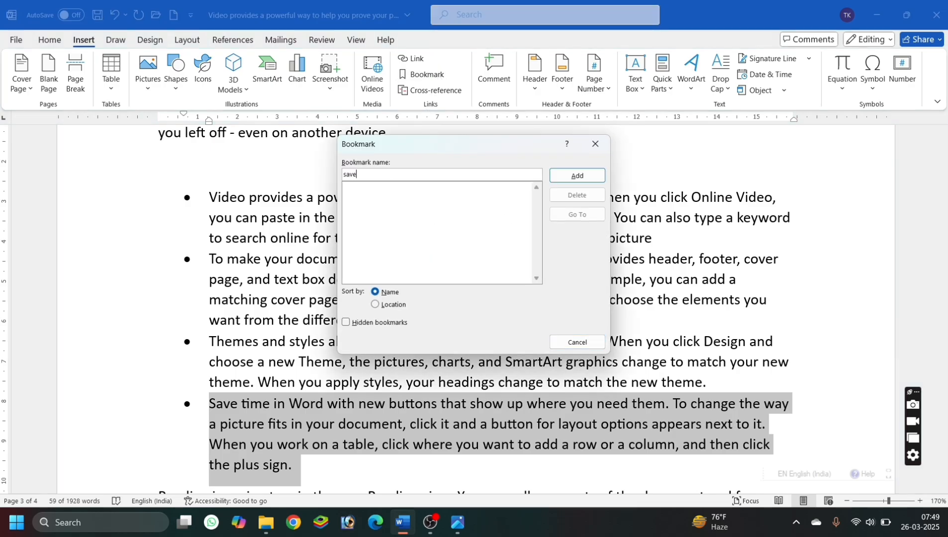
{"action": "left_click", "coordinate": [555, 175]}
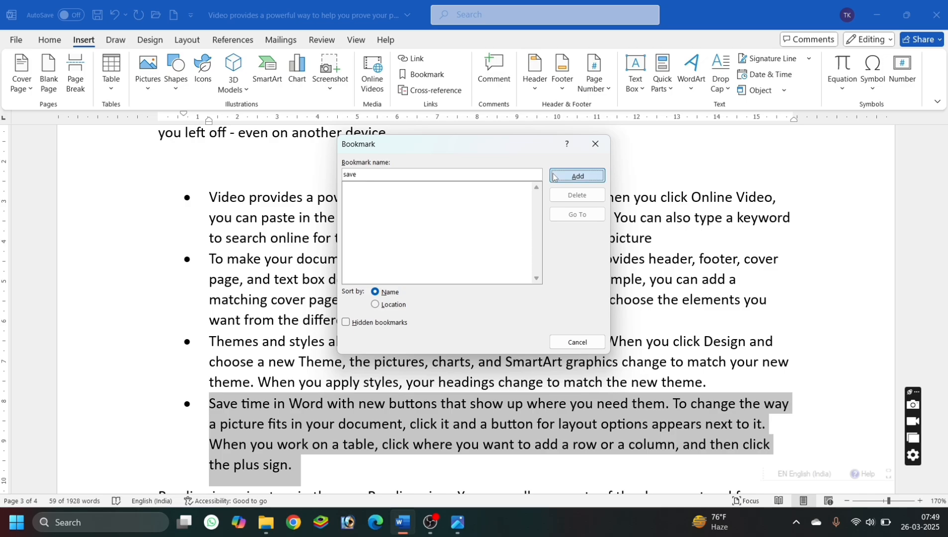
{"action": "left_click", "coordinate": [507, 258]}
Return to the start of the document, jump to the bookmark "save", and close the bookmark dialog.
{"action": "key", "text": "ctrl+Home"}
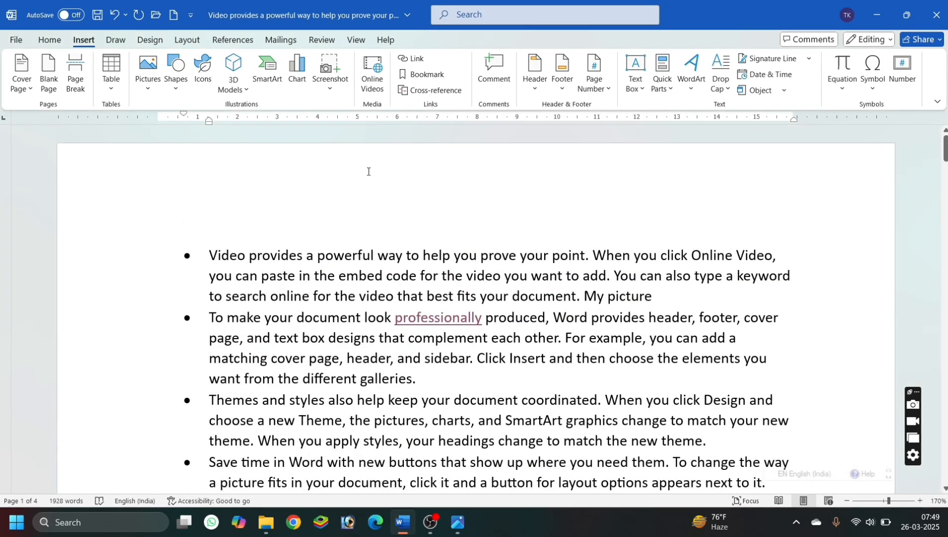
{"action": "left_click", "coordinate": [420, 74]}
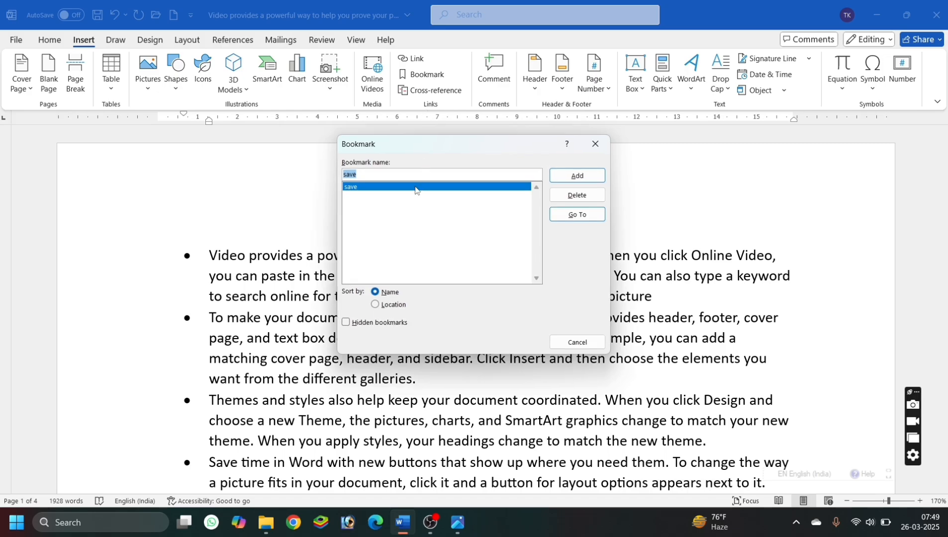
{"action": "left_click", "coordinate": [578, 216]}
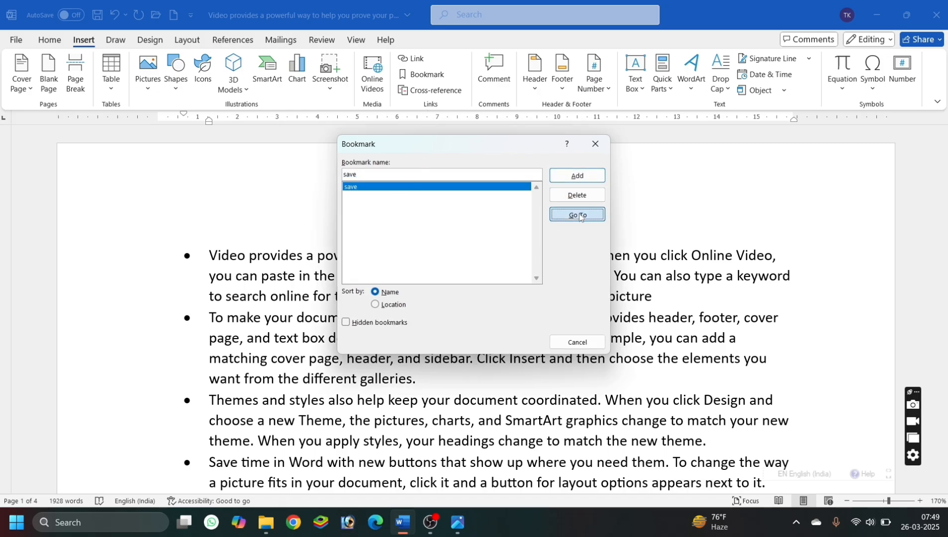
{"action": "left_click", "coordinate": [597, 148]}
{"action": "left_click", "coordinate": [539, 180]}
Add the comment "Document, you can say file." to the word "document" in the "Themes and styles" bullet on page 2.
{"action": "scroll", "coordinate": [539, 181], "scroll_direction": "up", "scroll_amount": 15}
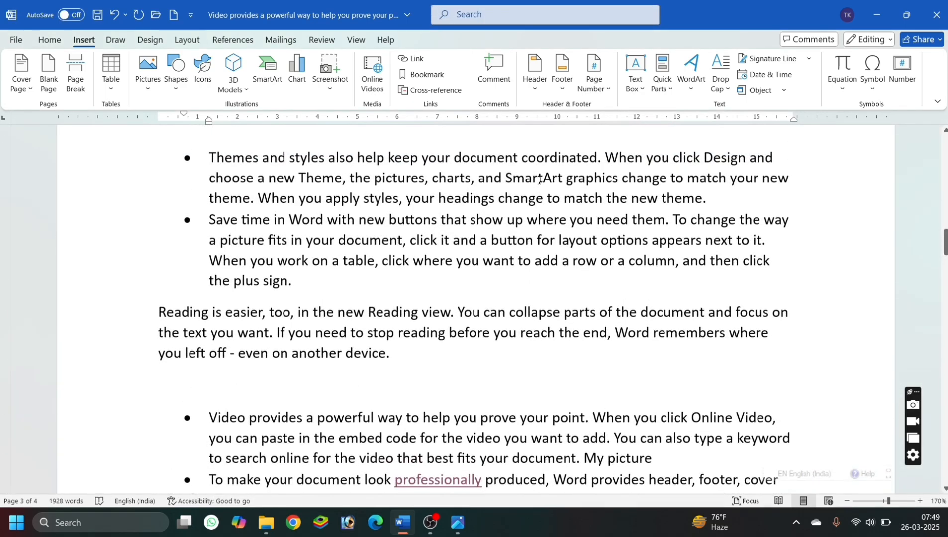
{"action": "left_click", "coordinate": [323, 40]}
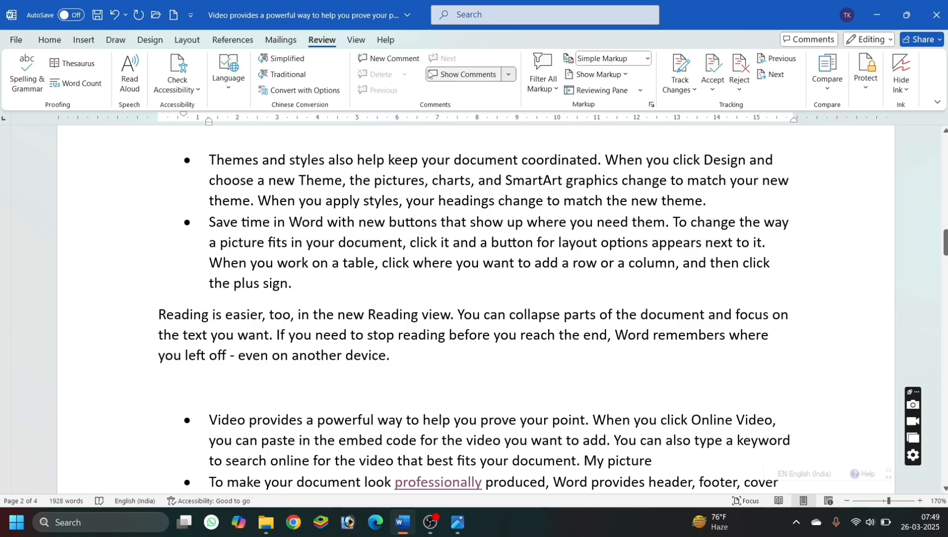
{"action": "left_click", "coordinate": [84, 39]}
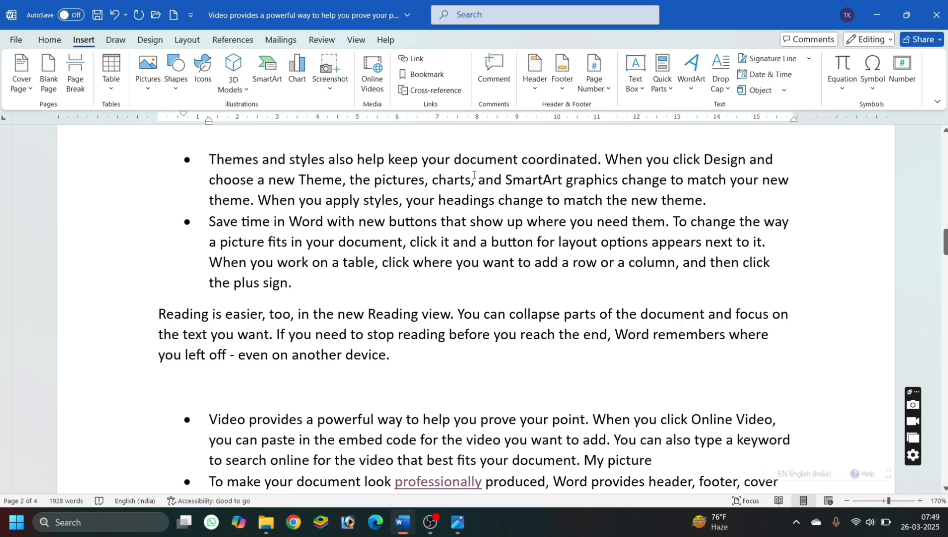
{"action": "double_click", "coordinate": [473, 165]}
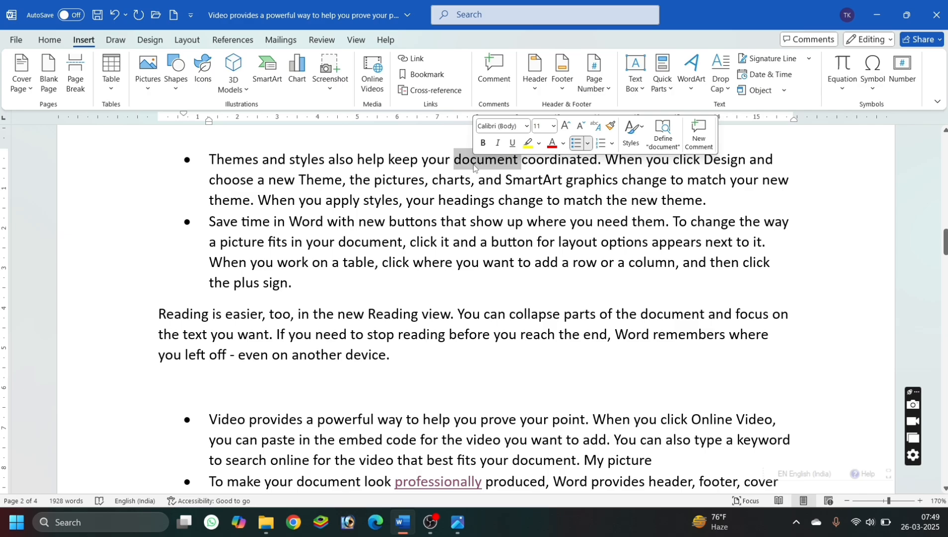
{"action": "left_click", "coordinate": [492, 64]}
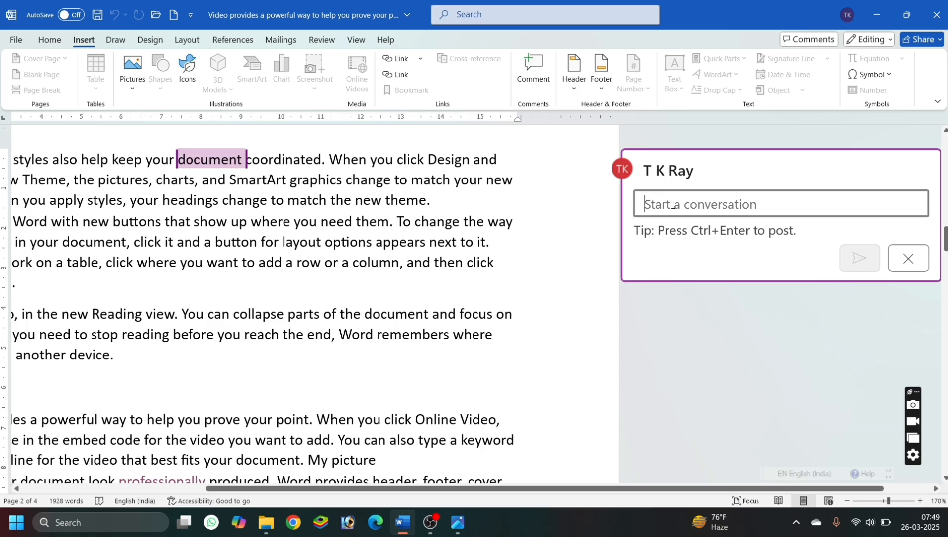
{"action": "type", "text": "do"}
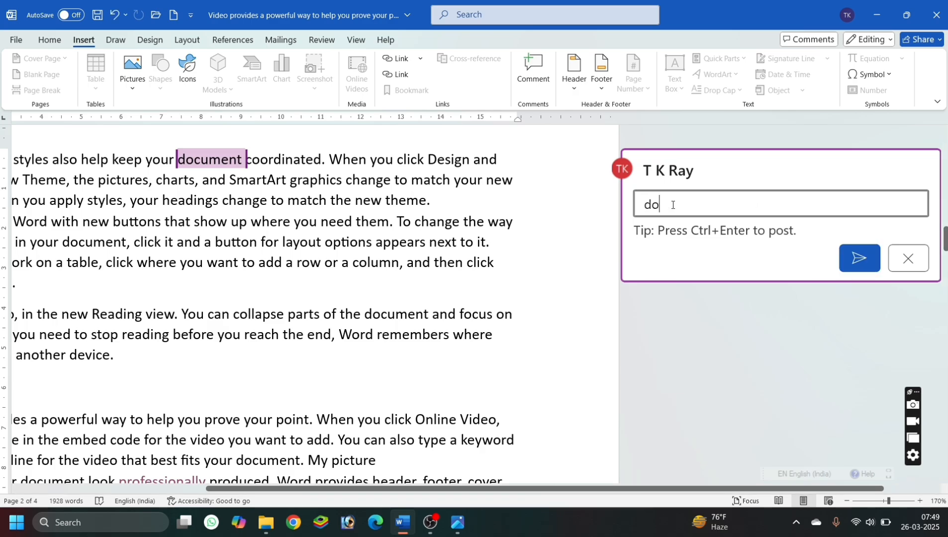
{"action": "type", "text": "cument "}
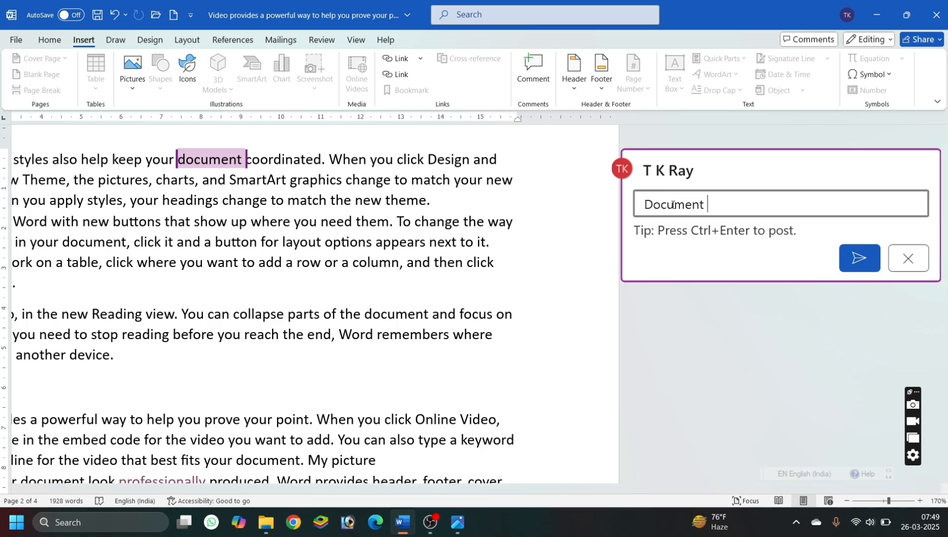
{"action": "type", "text": ", you can say fil"}
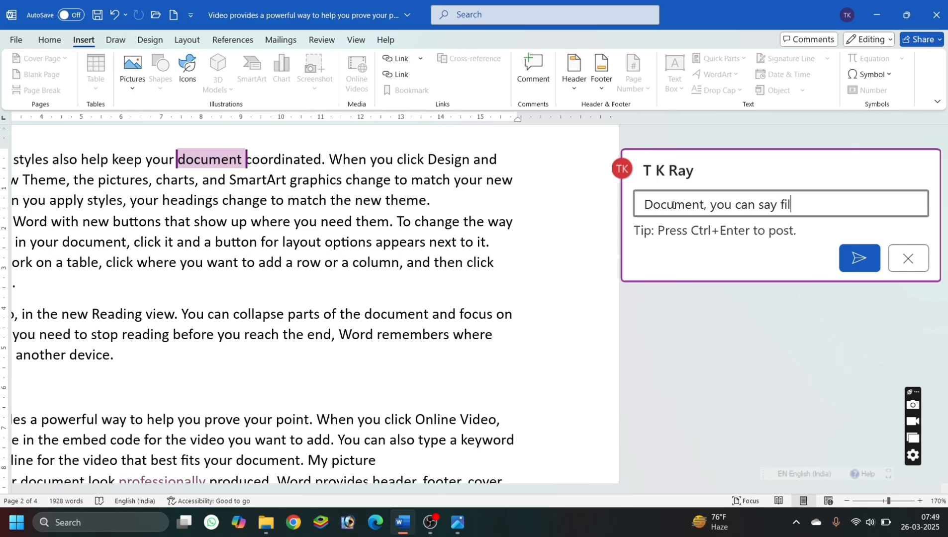
{"action": "type", "text": "e."}
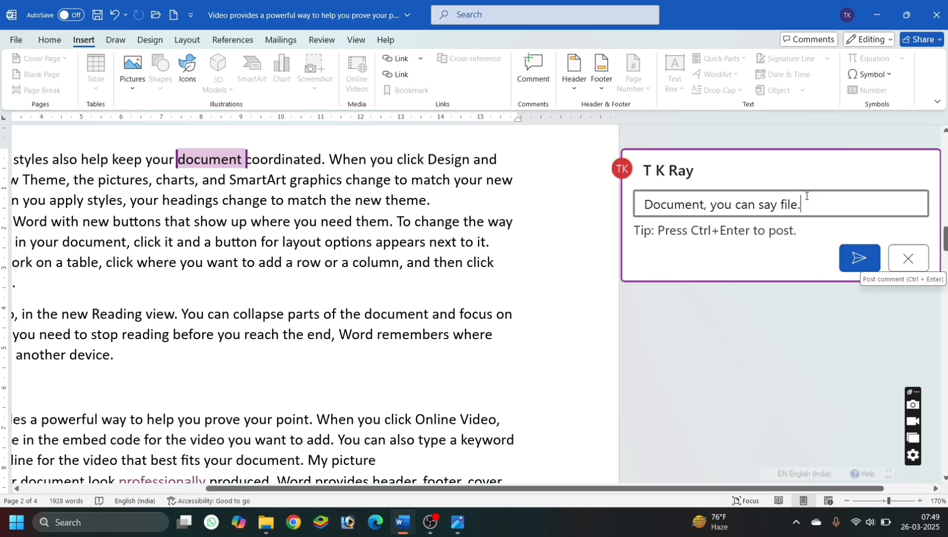
{"action": "left_click", "coordinate": [853, 263]}
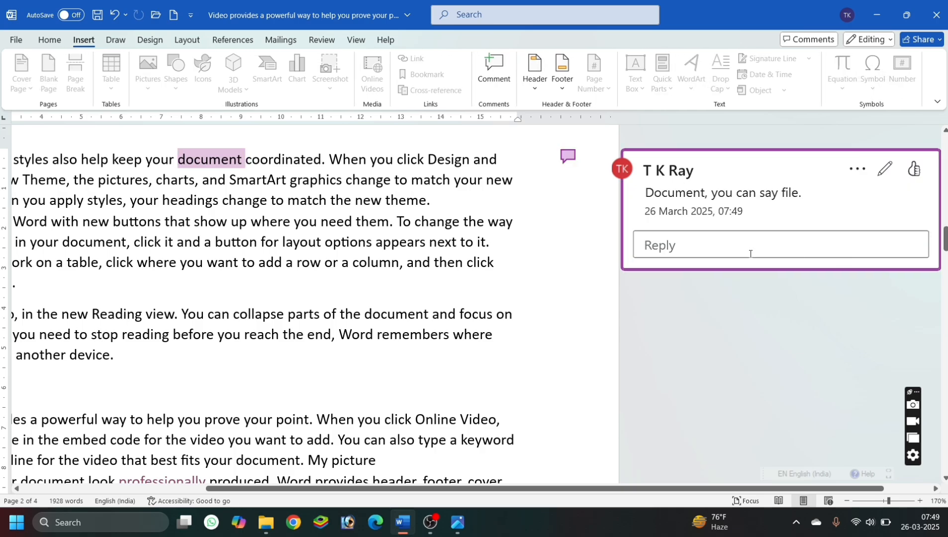
{"action": "left_click", "coordinate": [461, 294]}
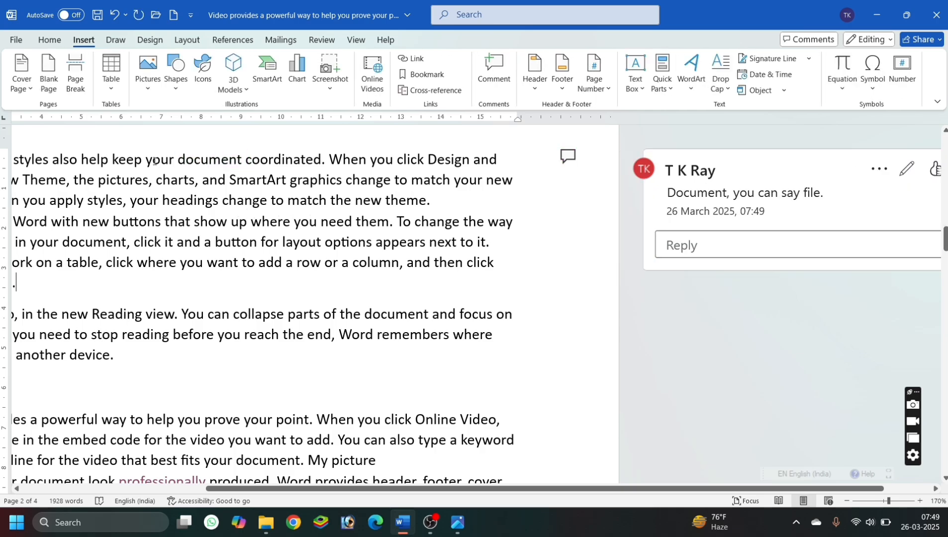
Delete the comment thread attached to the word "document" on page 2 and deselect the word.
{"action": "mouse_move", "coordinate": [197, 162]}
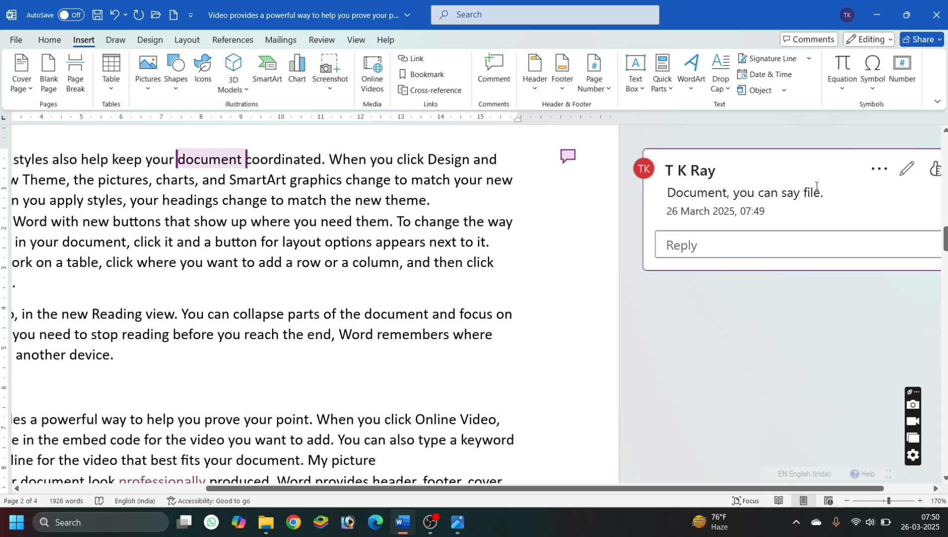
{"action": "left_click", "coordinate": [878, 169]}
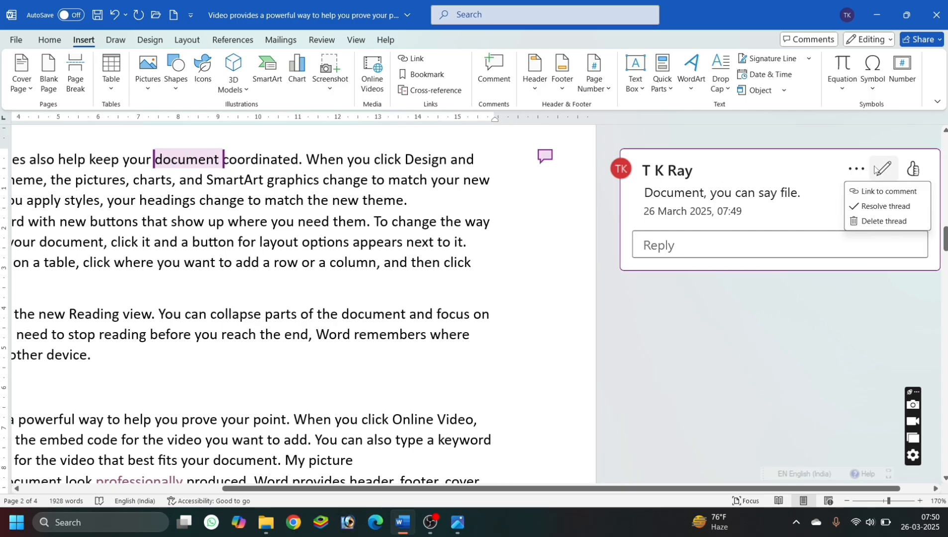
{"action": "left_click", "coordinate": [876, 221]}
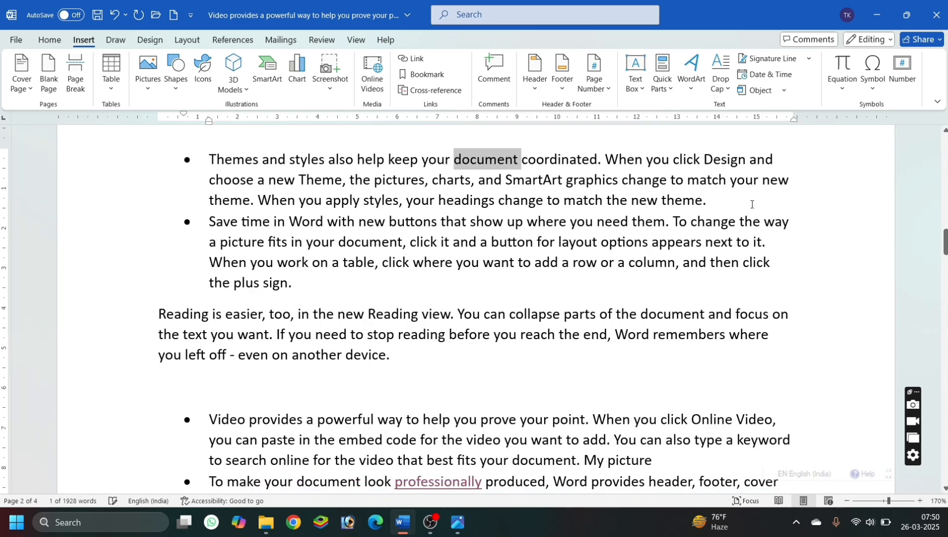
{"action": "left_click", "coordinate": [440, 197]}
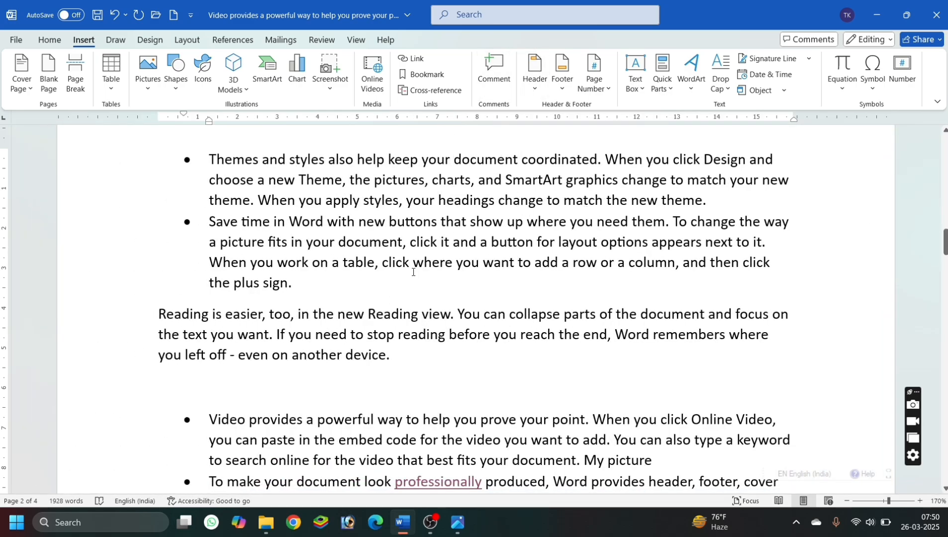
{"action": "scroll", "coordinate": [450, 199], "scroll_direction": "down", "scroll_amount": 8}
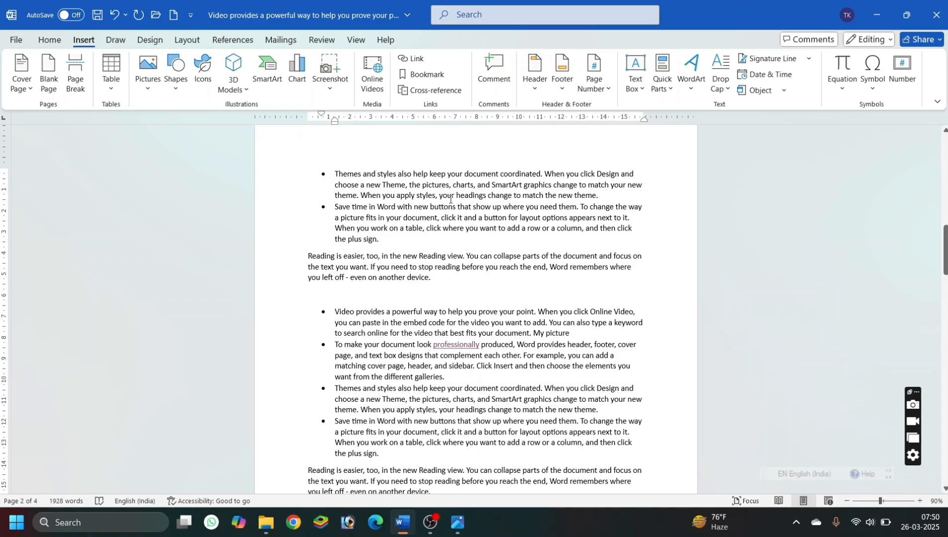
Insert the built-in Motion (Even Page) header in the document.
{"action": "scroll", "coordinate": [450, 199], "scroll_direction": "up", "scroll_amount": 7}
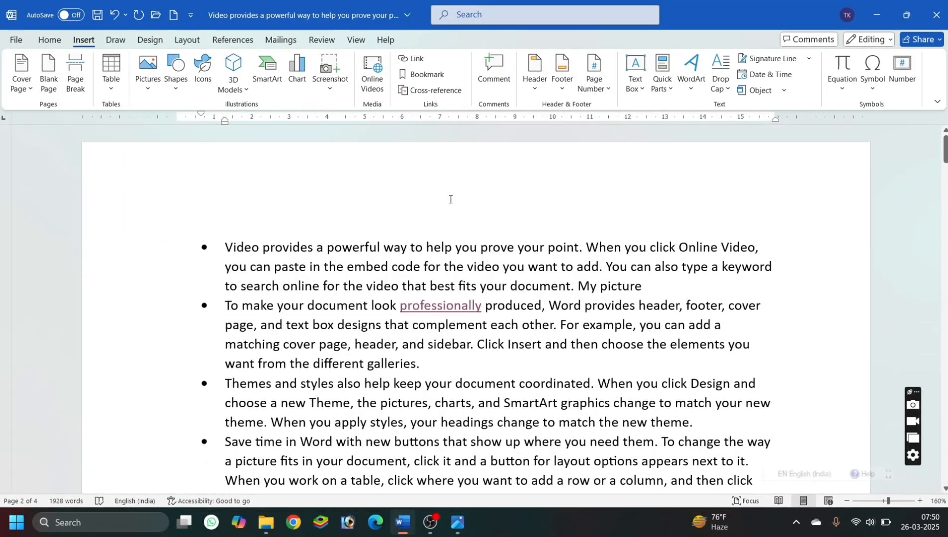
{"action": "left_click", "coordinate": [538, 86]}
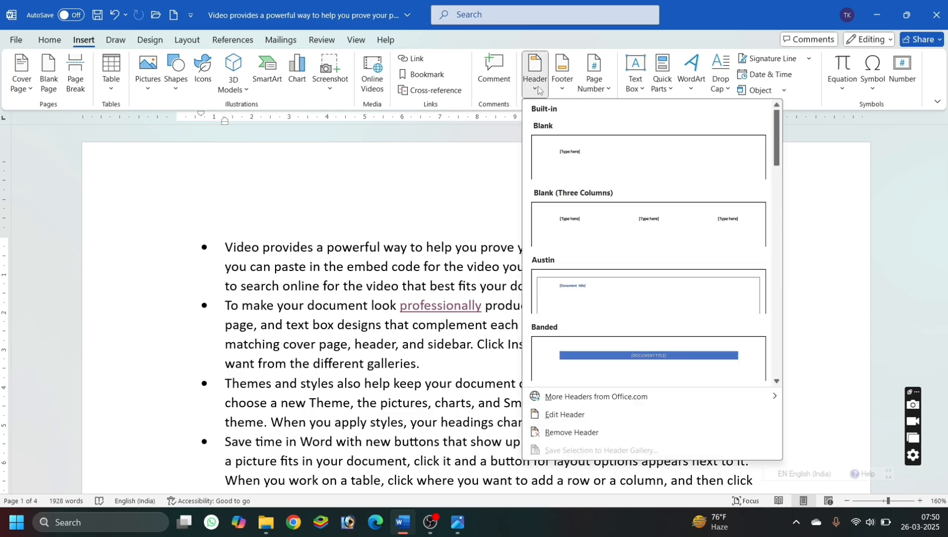
{"action": "scroll", "coordinate": [649, 376], "scroll_direction": "down", "scroll_amount": 10}
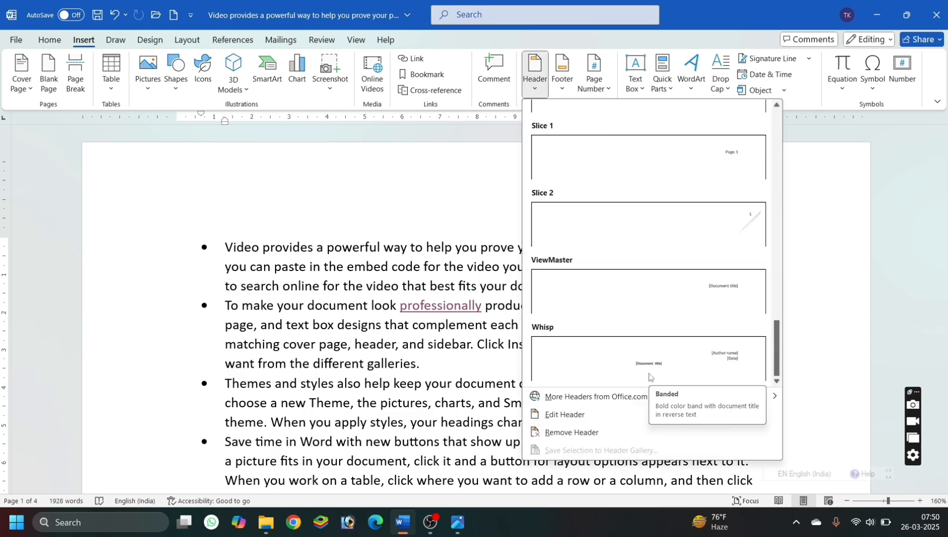
{"action": "scroll", "coordinate": [648, 376], "scroll_direction": "up", "scroll_amount": 9}
{"action": "scroll", "coordinate": [648, 377], "scroll_direction": "up", "scroll_amount": 5}
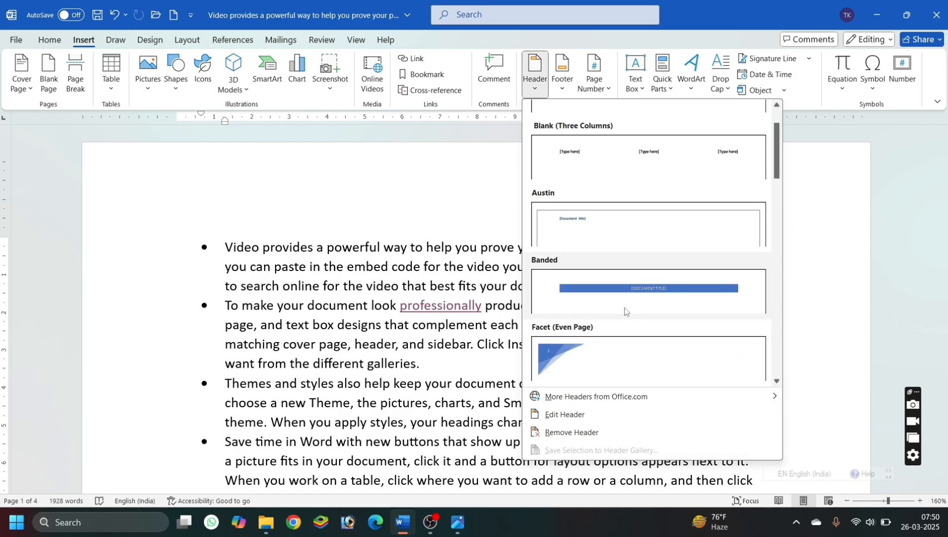
{"action": "scroll", "coordinate": [630, 288], "scroll_direction": "up", "scroll_amount": 2}
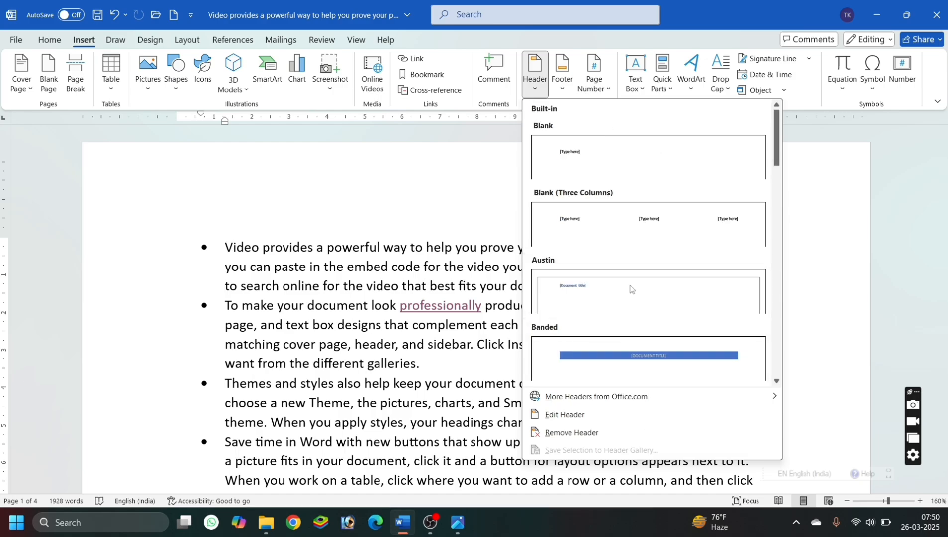
{"action": "scroll", "coordinate": [630, 288], "scroll_direction": "down", "scroll_amount": 8}
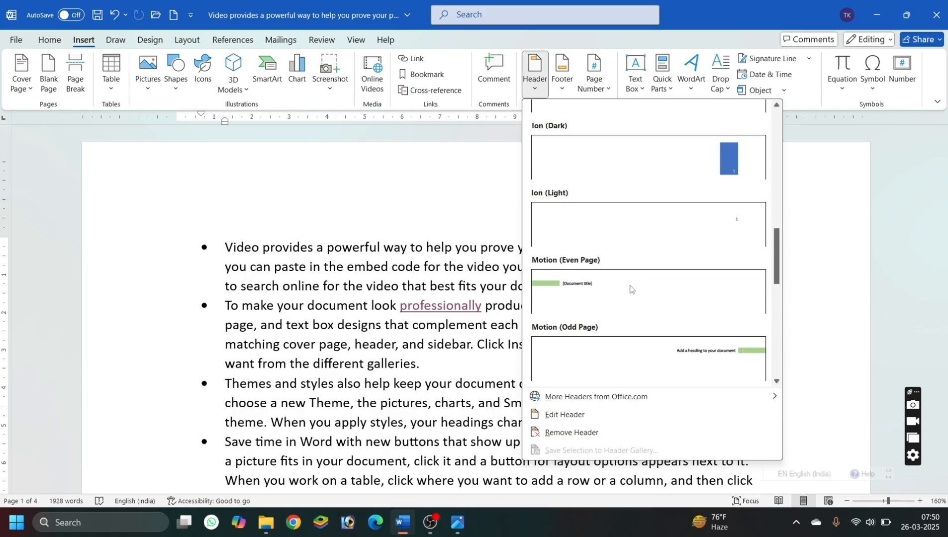
{"action": "left_click", "coordinate": [630, 289]}
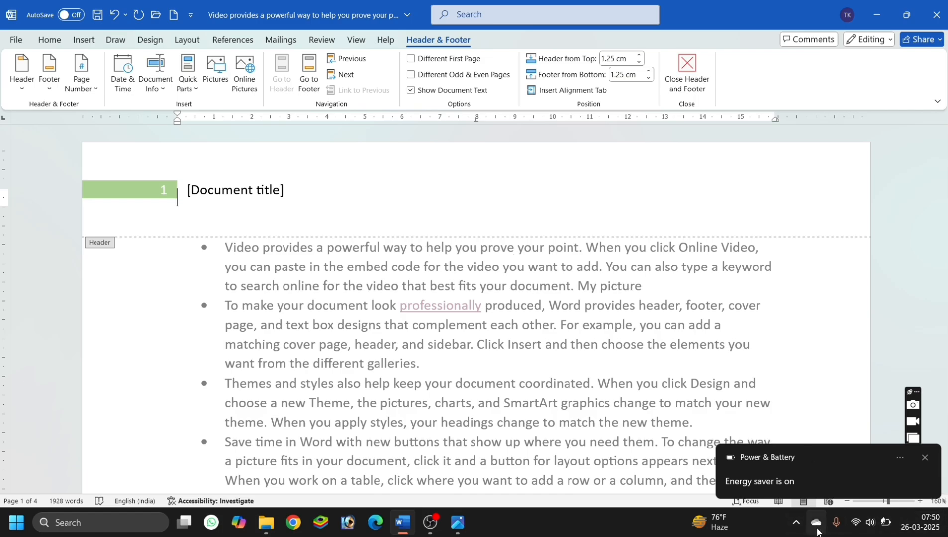
{"action": "left_click", "coordinate": [436, 525]}
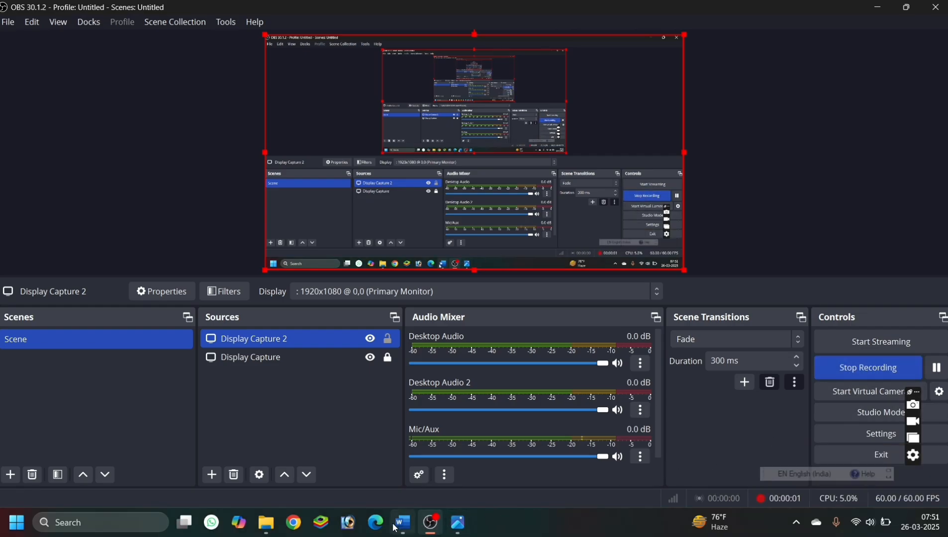
{"action": "left_click", "coordinate": [412, 521]}
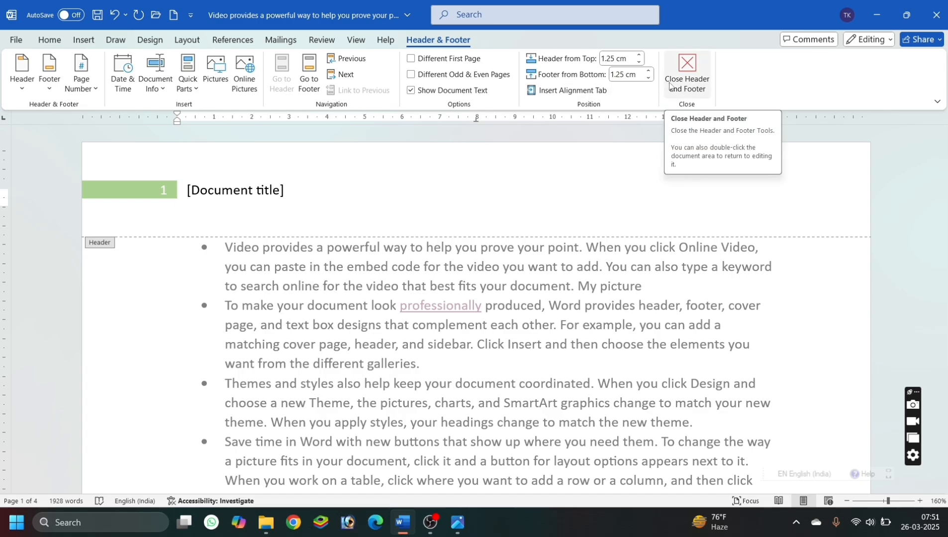
Remove the Motion (Even Page) header and return to the document body.
{"action": "left_click", "coordinate": [26, 88]}
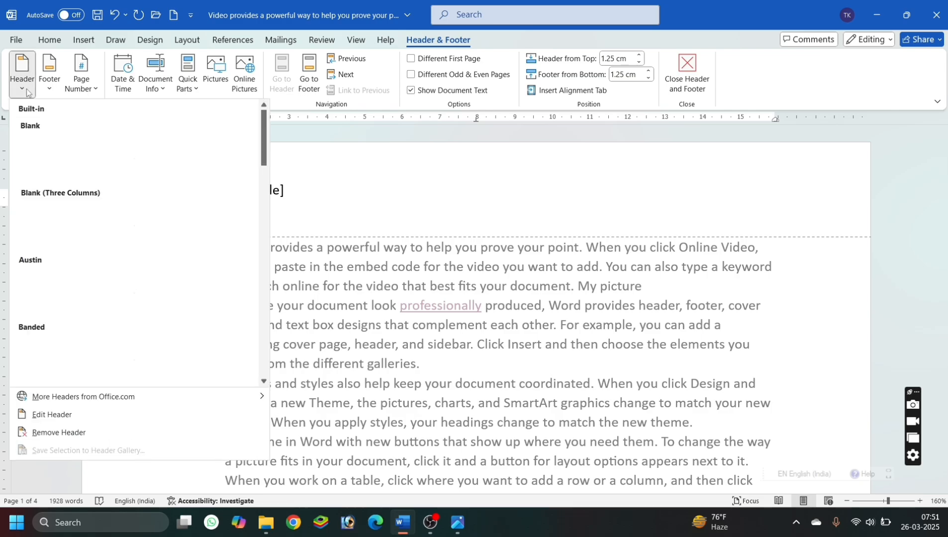
{"action": "left_click", "coordinate": [40, 435]}
{"action": "double_click", "coordinate": [160, 402]}
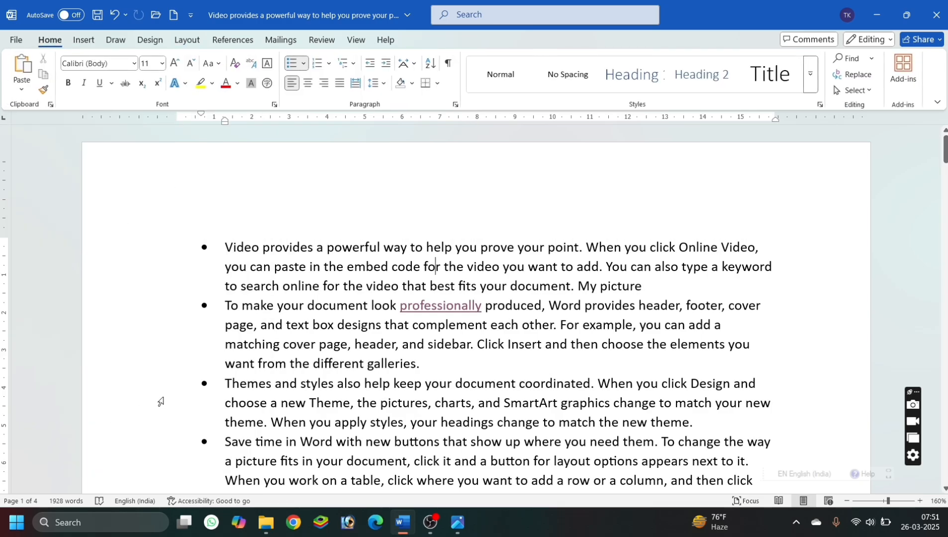
Insert the built-in Motion (Odd Page) header in the document.
{"action": "left_click", "coordinate": [84, 40]}
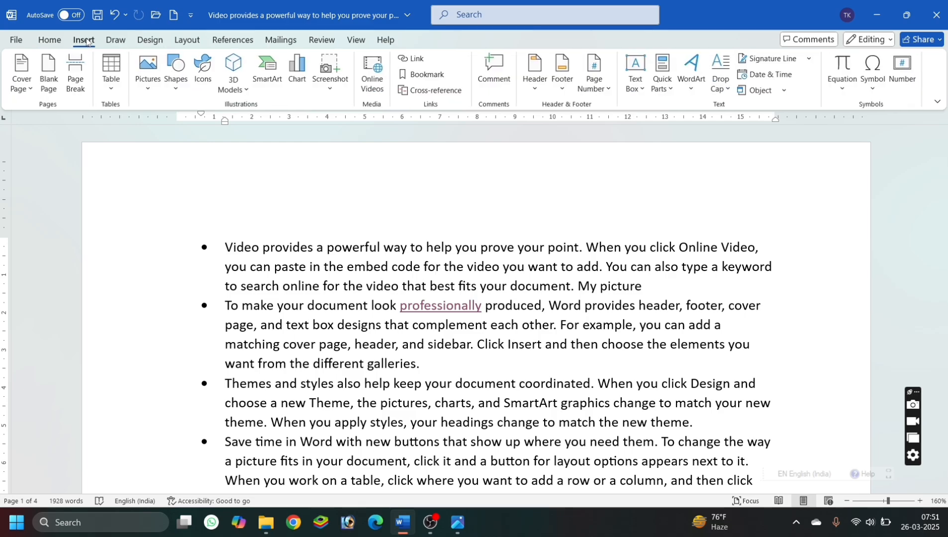
{"action": "left_click", "coordinate": [529, 95]}
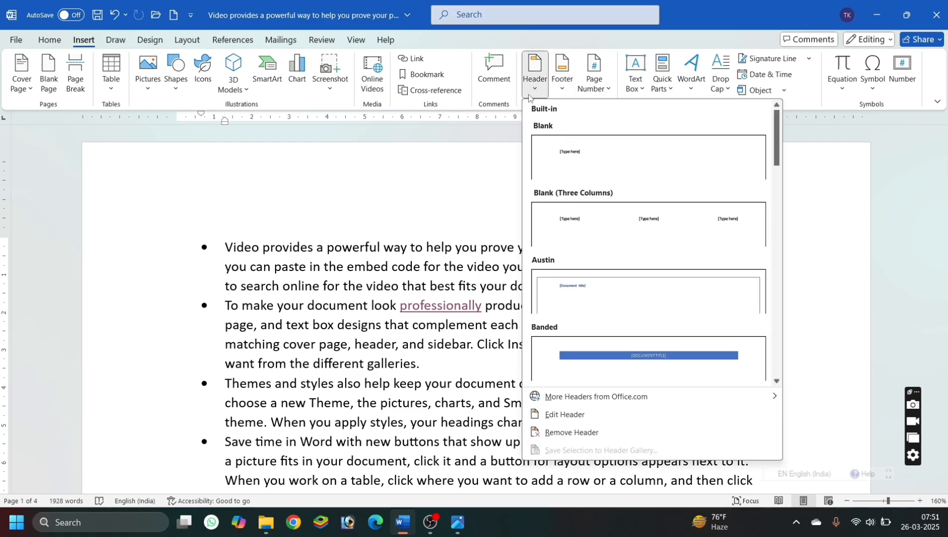
{"action": "scroll", "coordinate": [647, 300], "scroll_direction": "down", "scroll_amount": 6}
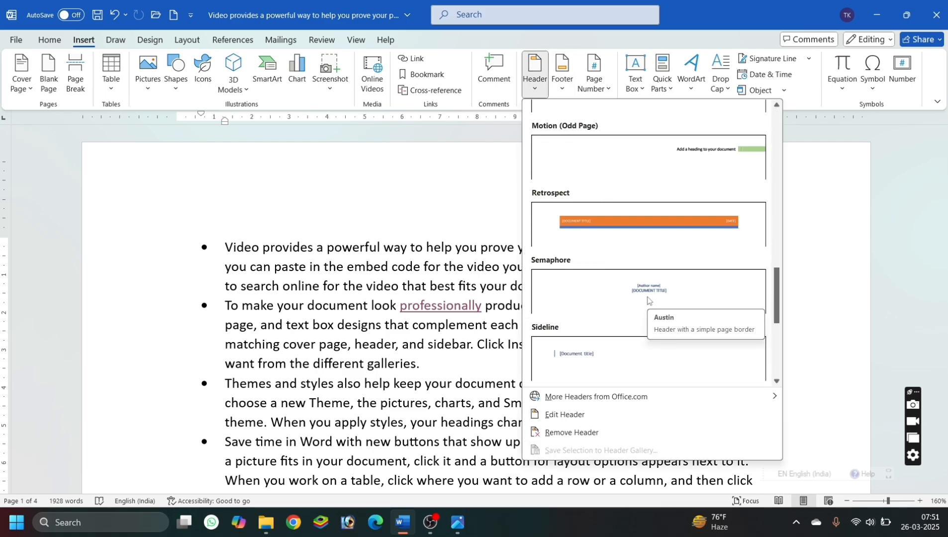
{"action": "scroll", "coordinate": [647, 300], "scroll_direction": "down", "scroll_amount": 4}
{"action": "scroll", "coordinate": [647, 300], "scroll_direction": "up", "scroll_amount": 10}
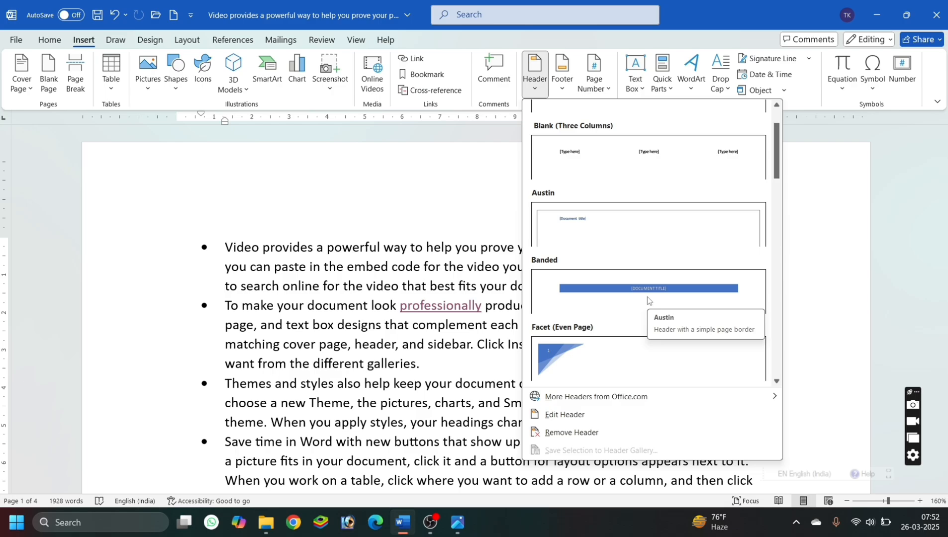
{"action": "scroll", "coordinate": [647, 299], "scroll_direction": "down", "scroll_amount": 5}
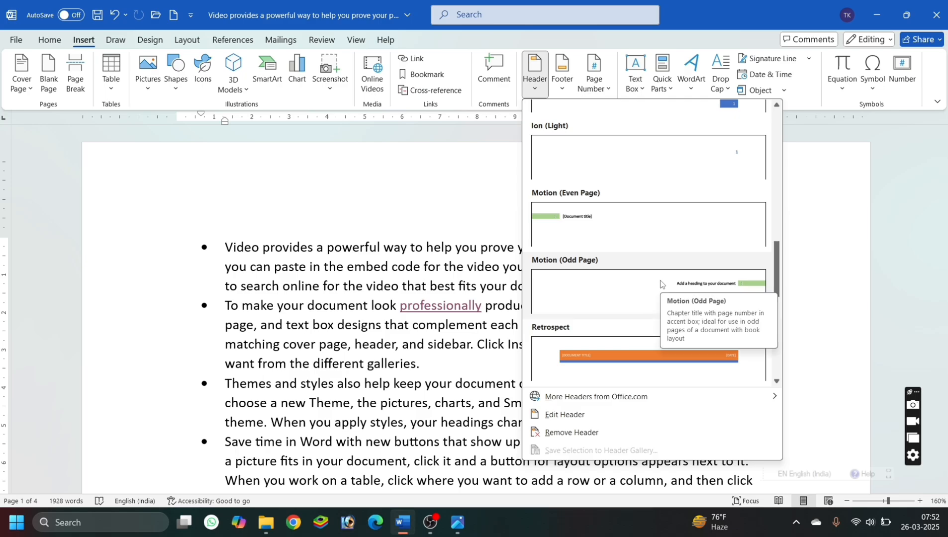
{"action": "left_click", "coordinate": [621, 305]}
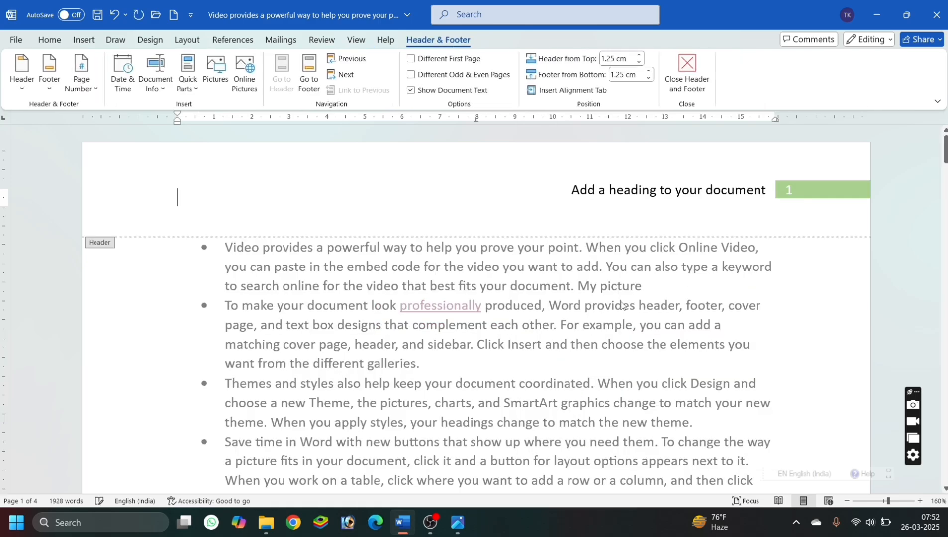
Replace the header's placeholder heading with "Microsoft Office Word Class" and return to the document body.
{"action": "left_click", "coordinate": [671, 194]}
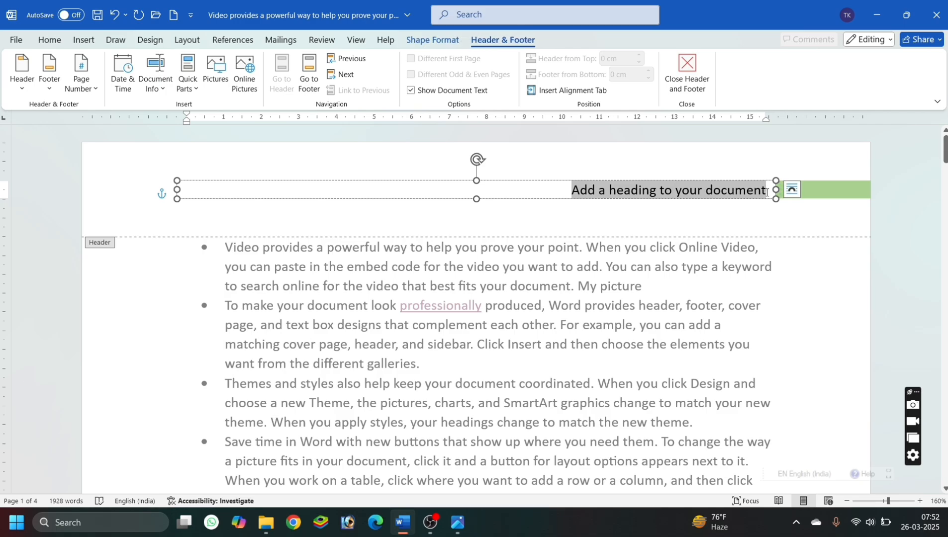
{"action": "left_click_drag", "start_coordinate": [766, 193], "coordinate": [562, 195]}
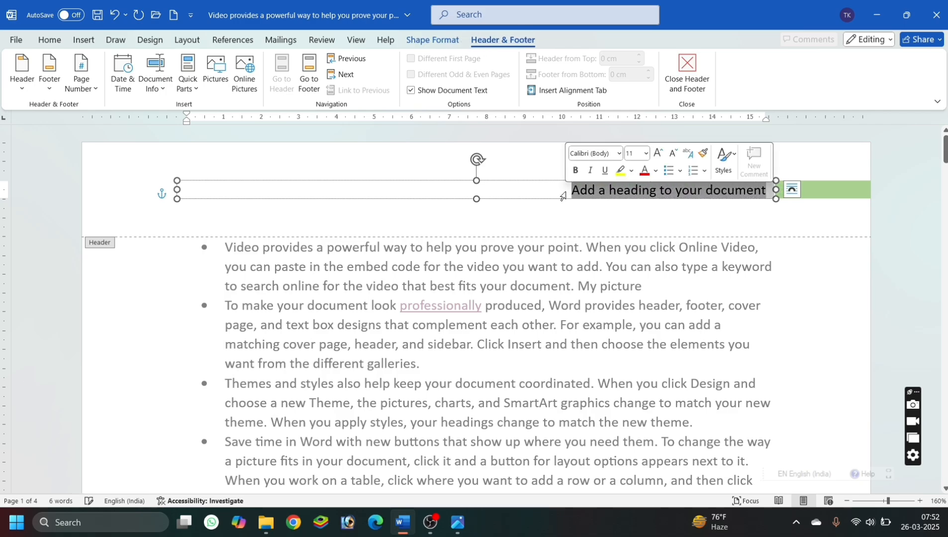
{"action": "type", "text": "M"}
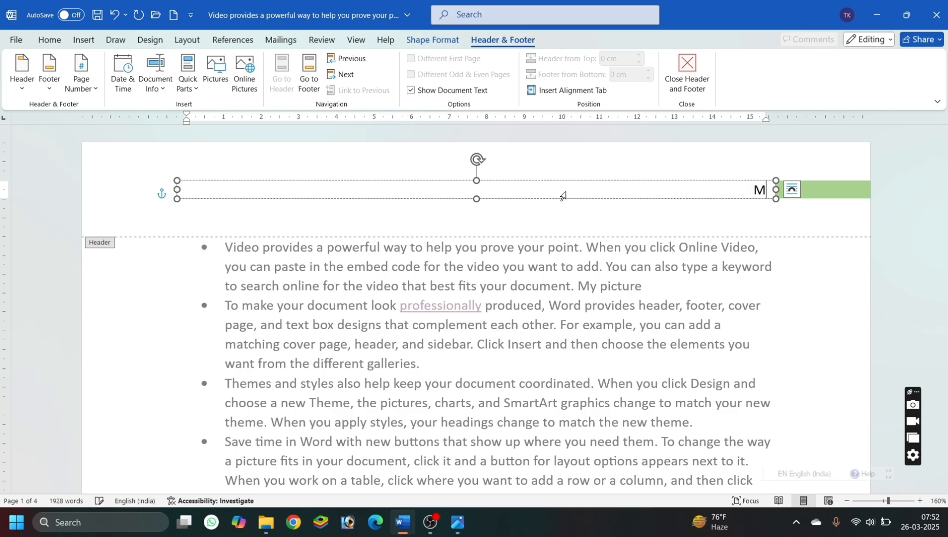
{"action": "type", "text": "icrosoft Office"}
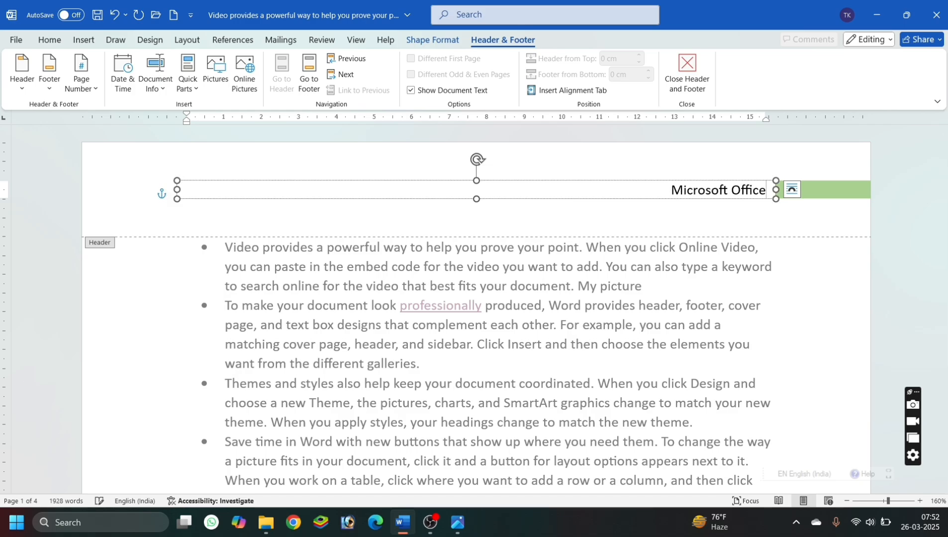
{"action": "type", "text": " Word"}
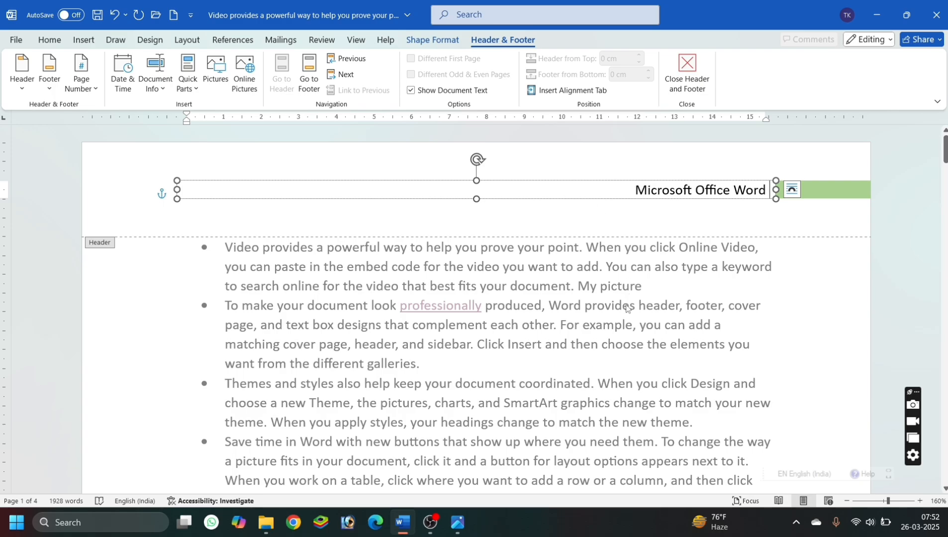
{"action": "type", "text": " Cla"}
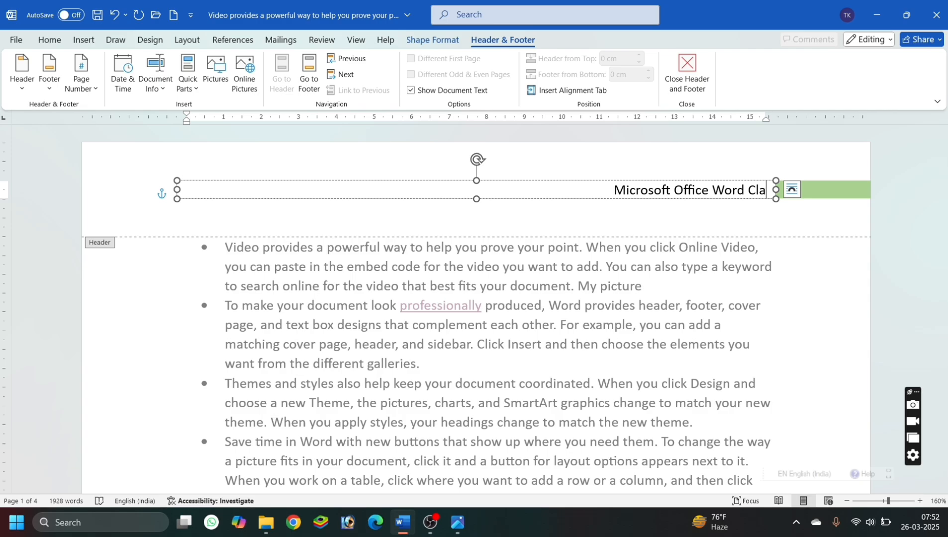
{"action": "type", "text": "ss"}
{"action": "double_click", "coordinate": [628, 313]}
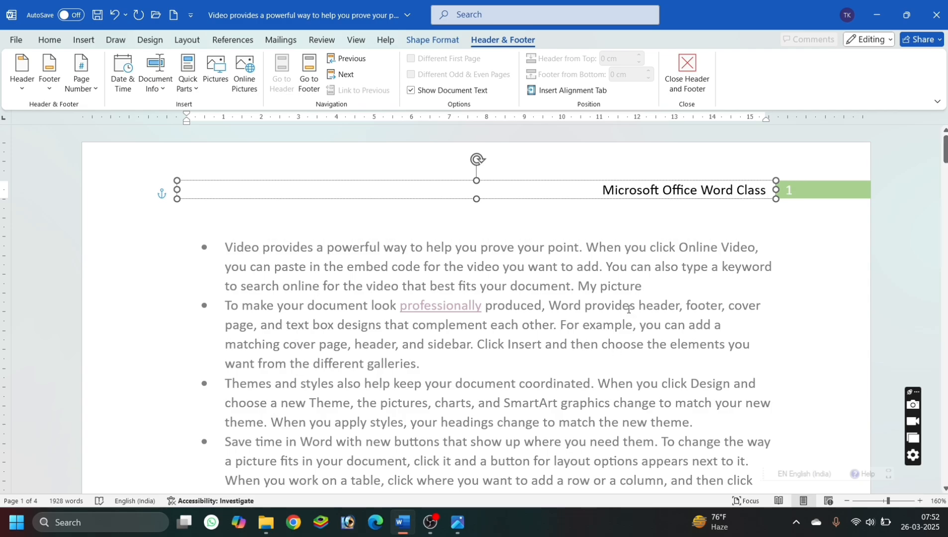
Check the header and its page number on the document's pages, and return to page 1.
{"action": "scroll", "coordinate": [665, 299], "scroll_direction": "down", "scroll_amount": 15}
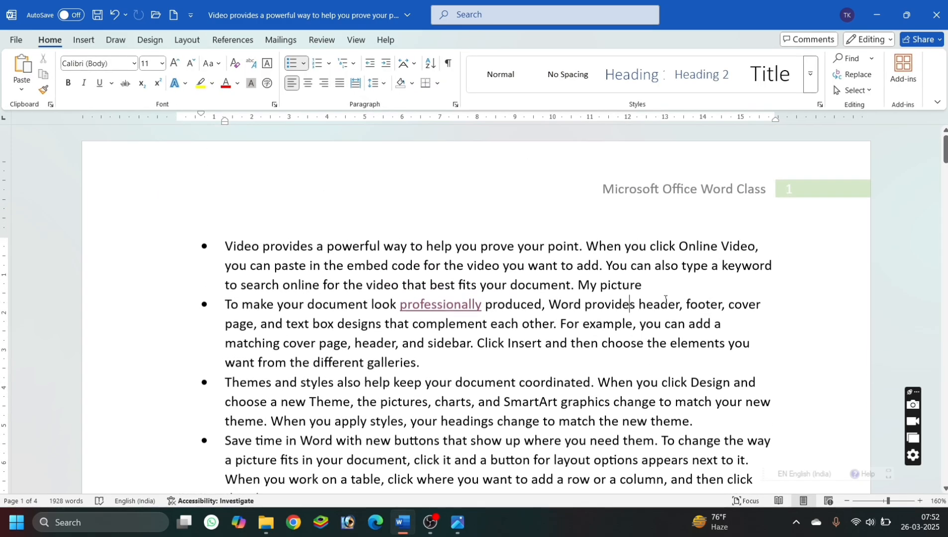
{"action": "scroll", "coordinate": [666, 298], "scroll_direction": "down", "scroll_amount": 10}
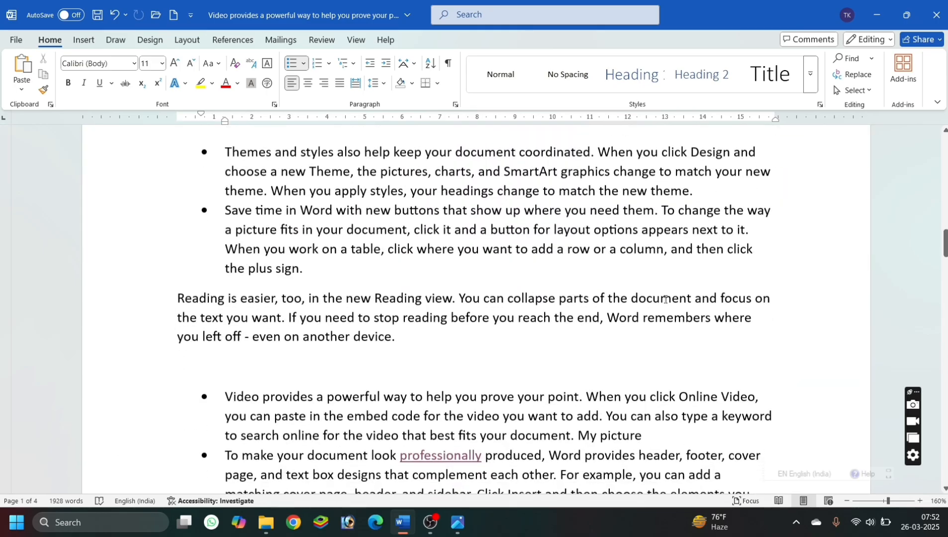
{"action": "scroll", "coordinate": [666, 303], "scroll_direction": "down", "scroll_amount": 15}
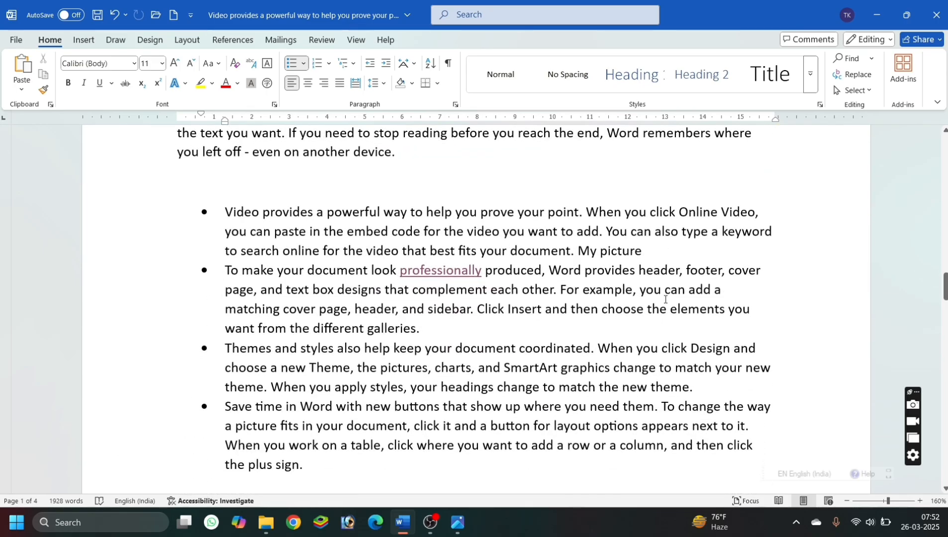
{"action": "scroll", "coordinate": [665, 303], "scroll_direction": "down", "scroll_amount": 15}
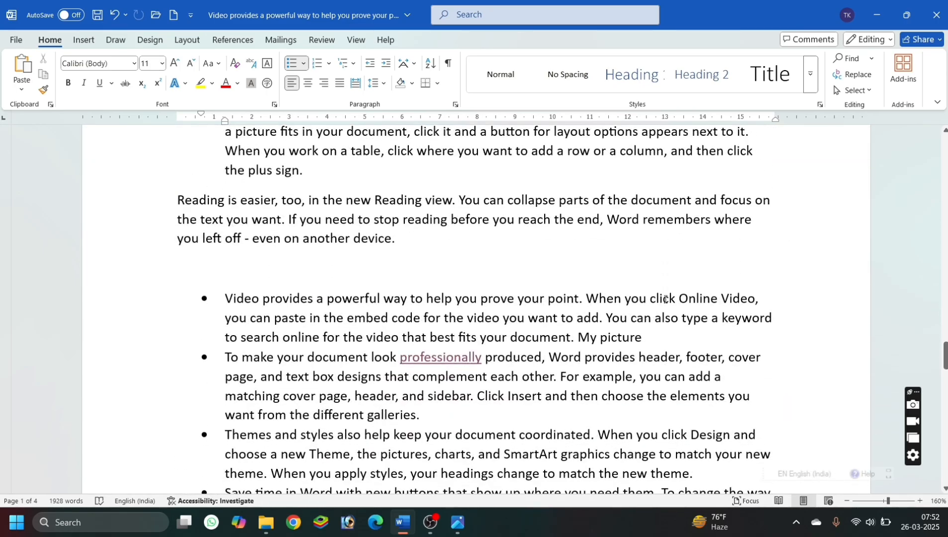
{"action": "scroll", "coordinate": [665, 299], "scroll_direction": "down", "scroll_amount": 15}
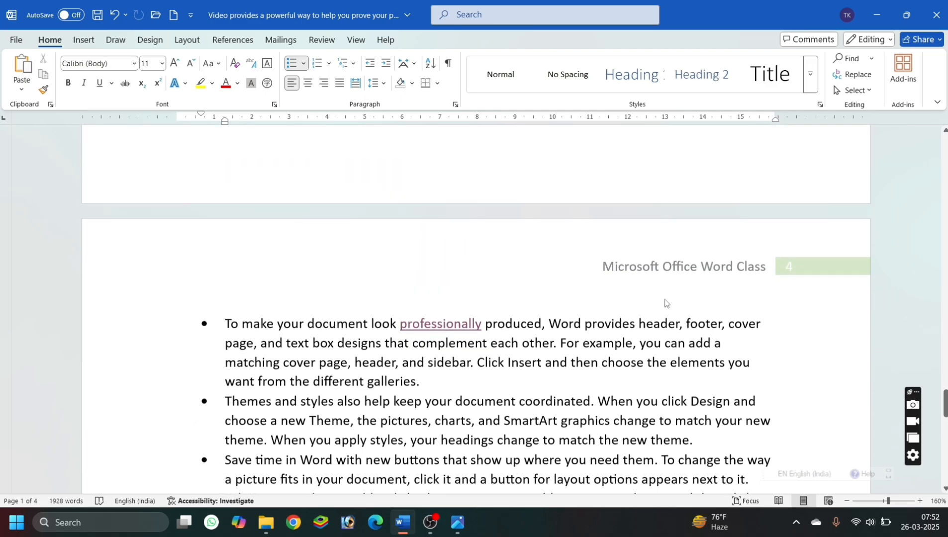
{"action": "scroll", "coordinate": [665, 299], "scroll_direction": "up", "scroll_amount": 20}
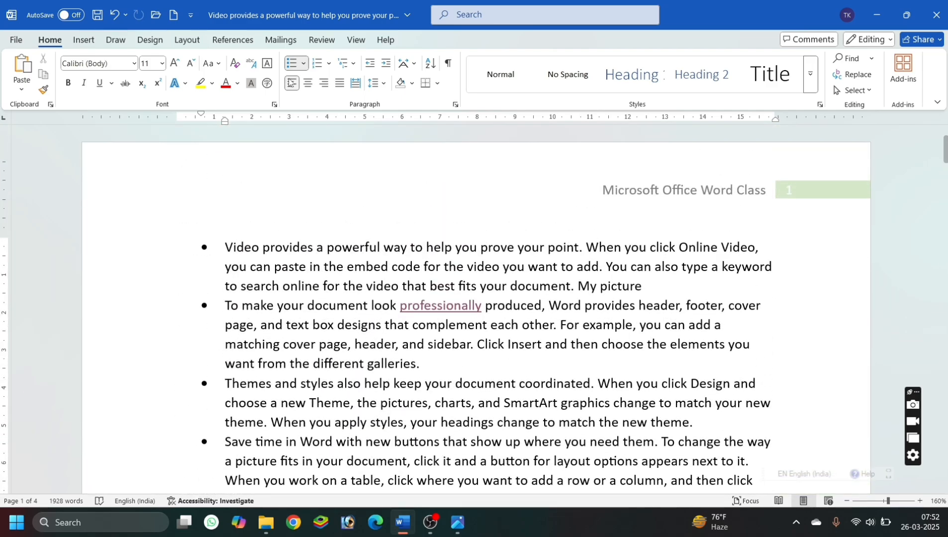
Open the existing header for editing, place the cursor in its title text, and return to the document body.
{"action": "left_click", "coordinate": [82, 41]}
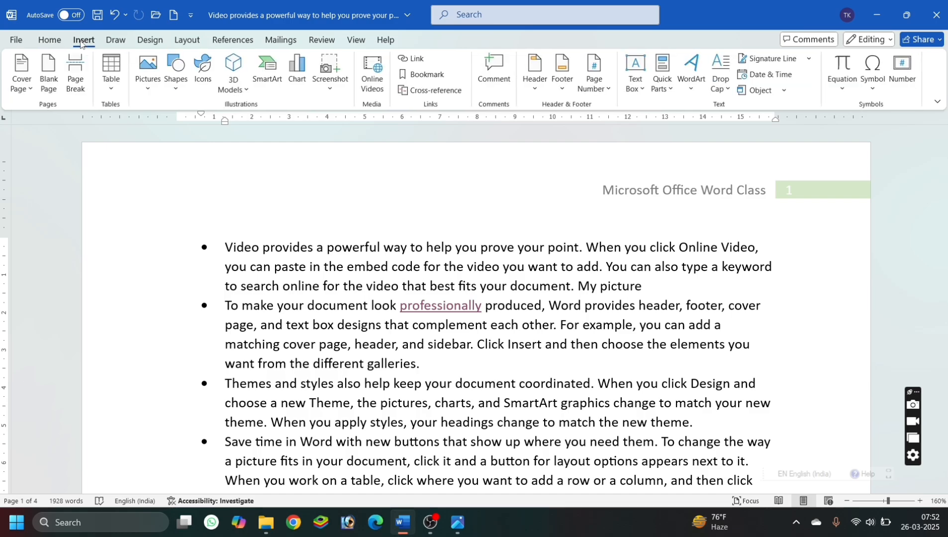
{"action": "left_click", "coordinate": [531, 89]}
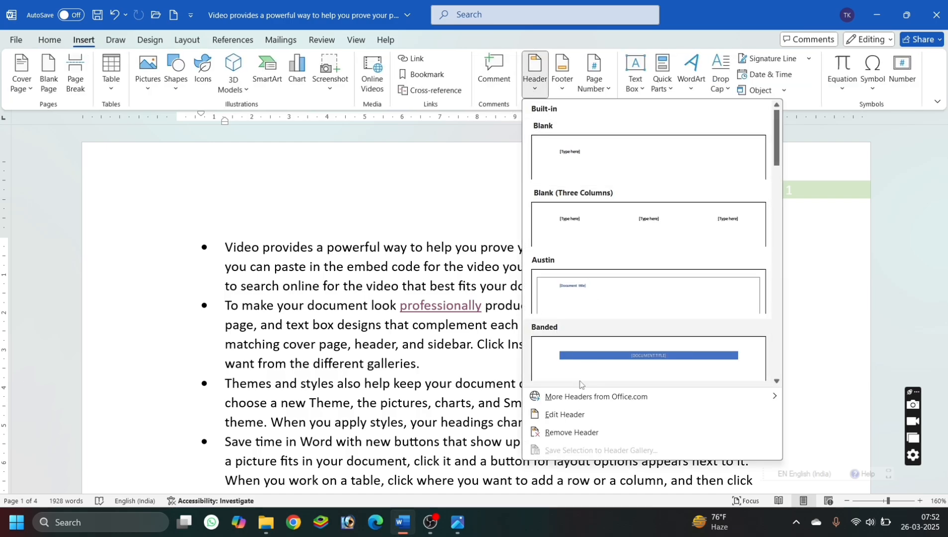
{"action": "left_click", "coordinate": [570, 416]}
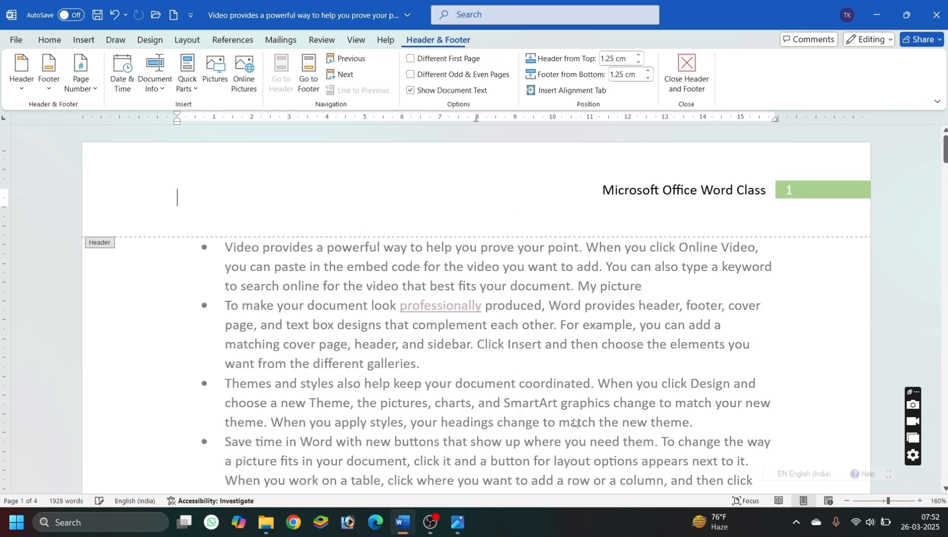
{"action": "left_click", "coordinate": [751, 187]}
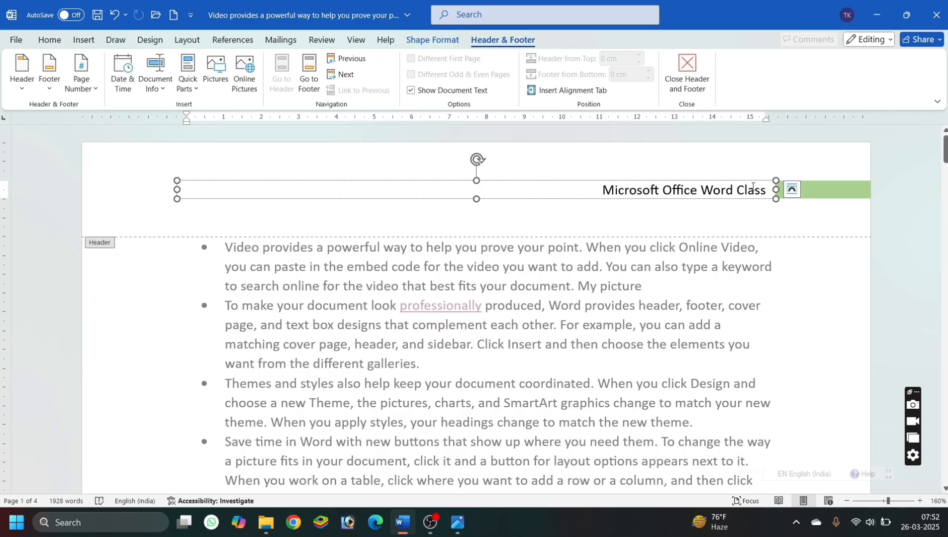
{"action": "key", "text": "Escape"}
{"action": "key", "text": "Escape"}
{"action": "key", "text": "Escape"}
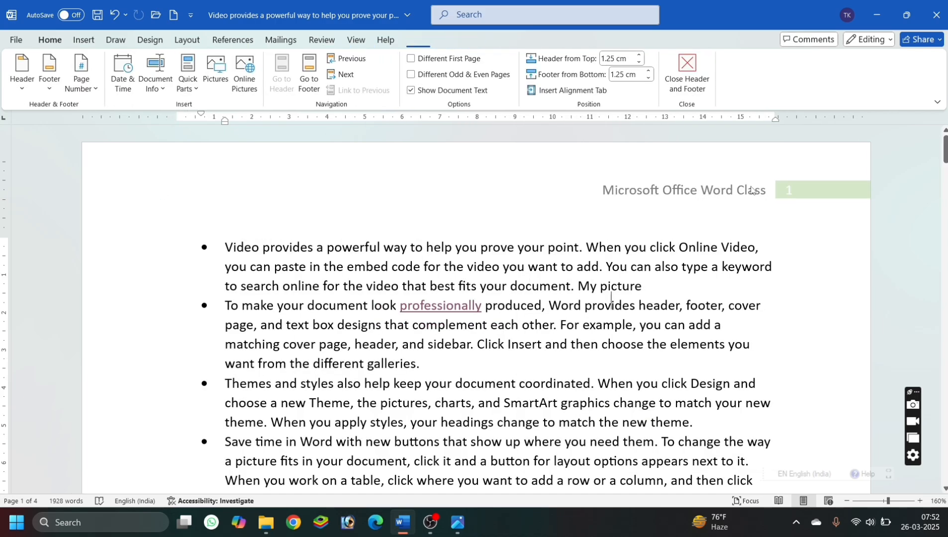
Remove the Motion header from the document.
{"action": "left_click", "coordinate": [84, 41]}
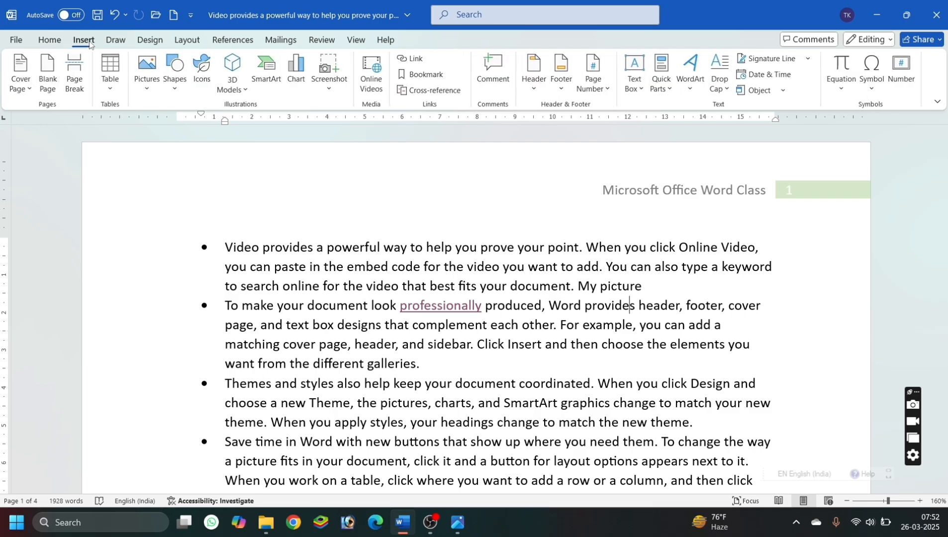
{"action": "left_click", "coordinate": [546, 90]}
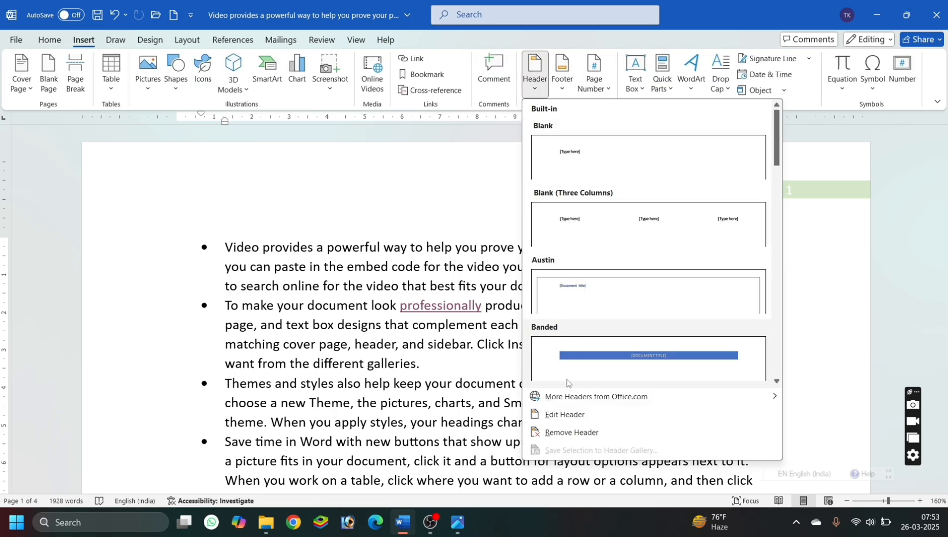
{"action": "left_click", "coordinate": [567, 432]}
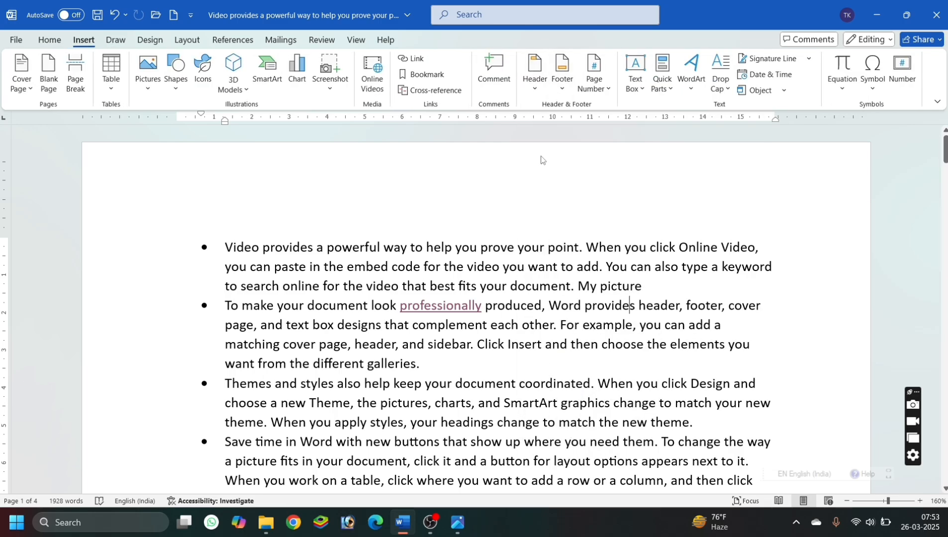
Insert the built-in Retrospect footer in the document.
{"action": "left_click", "coordinate": [563, 86]}
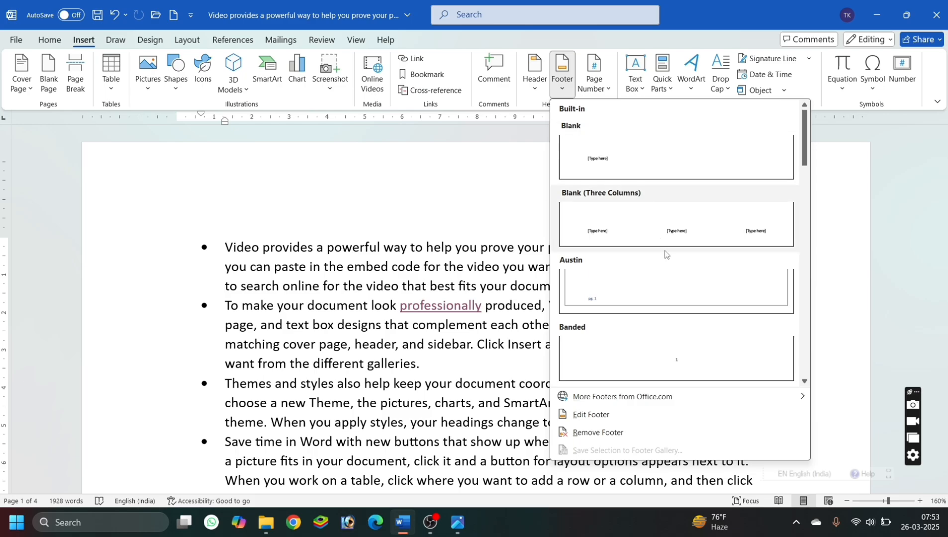
{"action": "scroll", "coordinate": [665, 268], "scroll_direction": "down", "scroll_amount": 5}
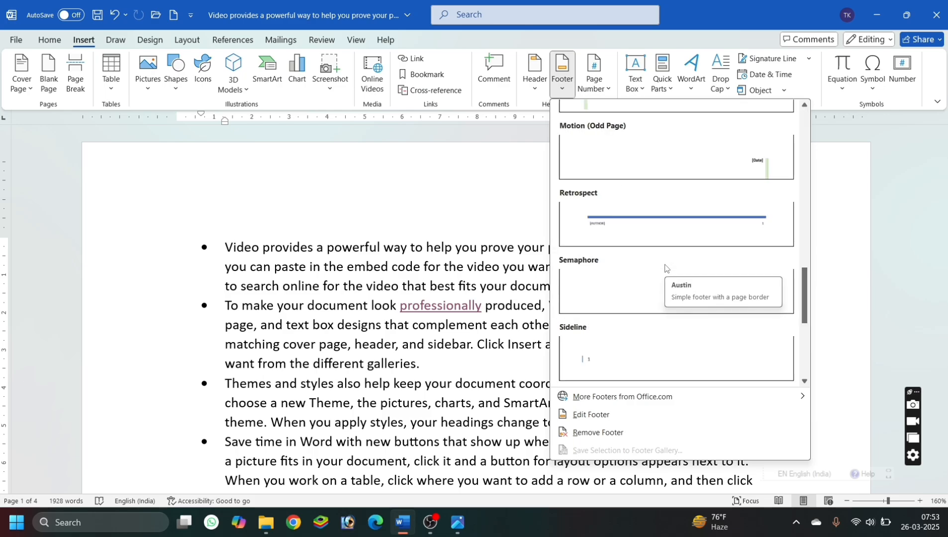
{"action": "left_click", "coordinate": [668, 238]}
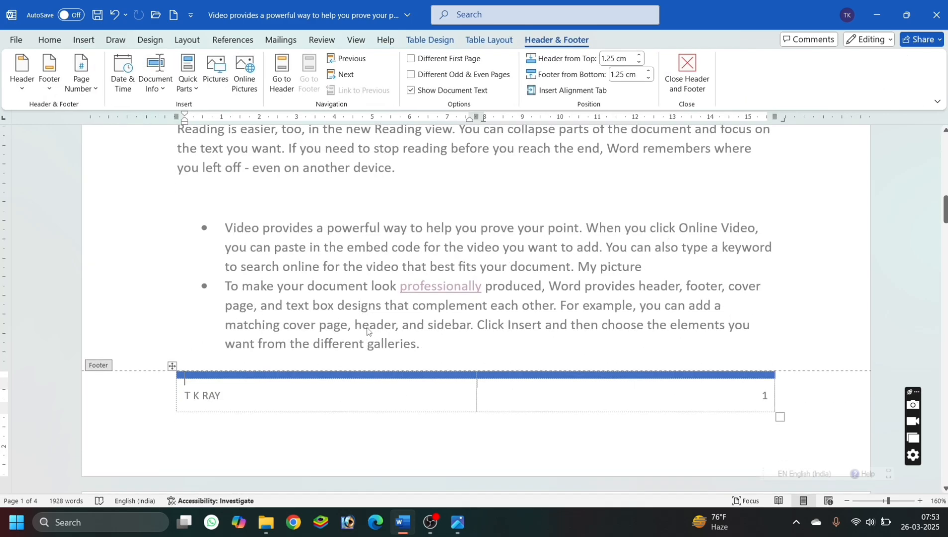
Replace the author name in the footer with the instructor's name and return to the document body.
{"action": "left_click", "coordinate": [217, 396]}
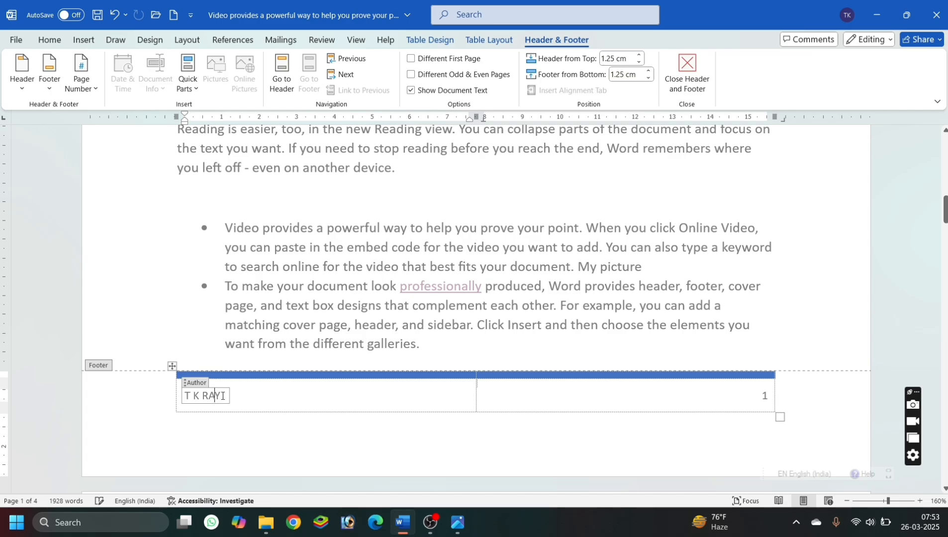
{"action": "left_click", "coordinate": [162, 401]}
{"action": "type", "text": "H"}
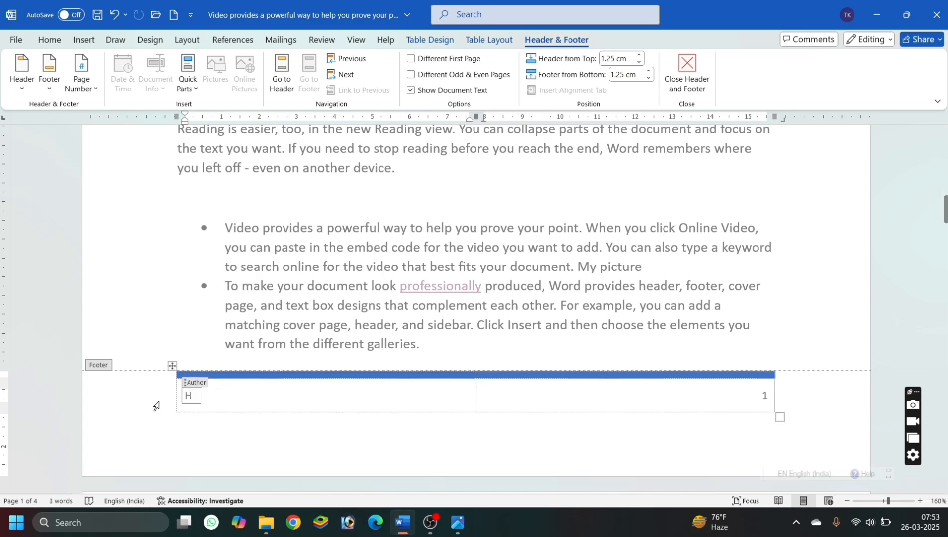
{"action": "type", "text": "RITHIK S"}
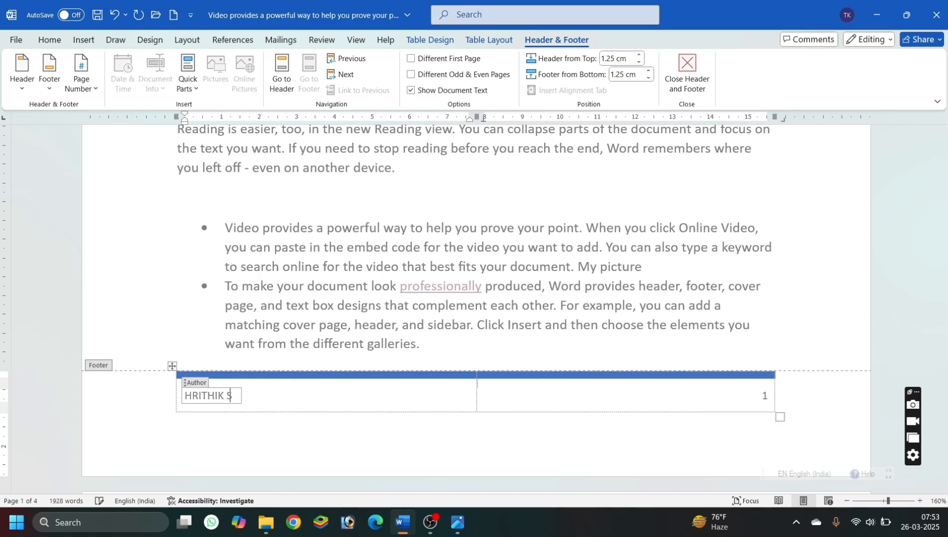
{"action": "type", "text": "IR"}
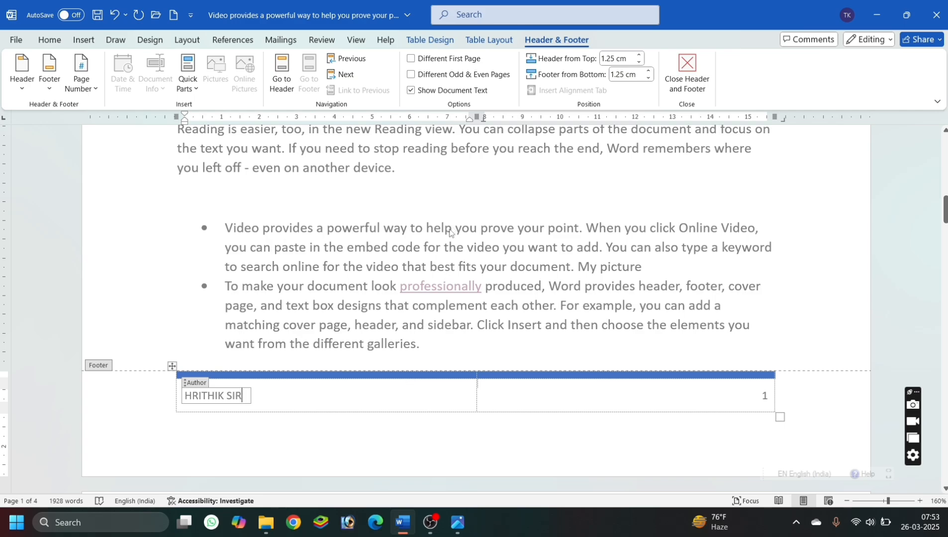
{"action": "double_click", "coordinate": [452, 229]}
Check the footer on the following pages and remove it from the document.
{"action": "scroll", "coordinate": [351, 299], "scroll_direction": "down", "scroll_amount": 15}
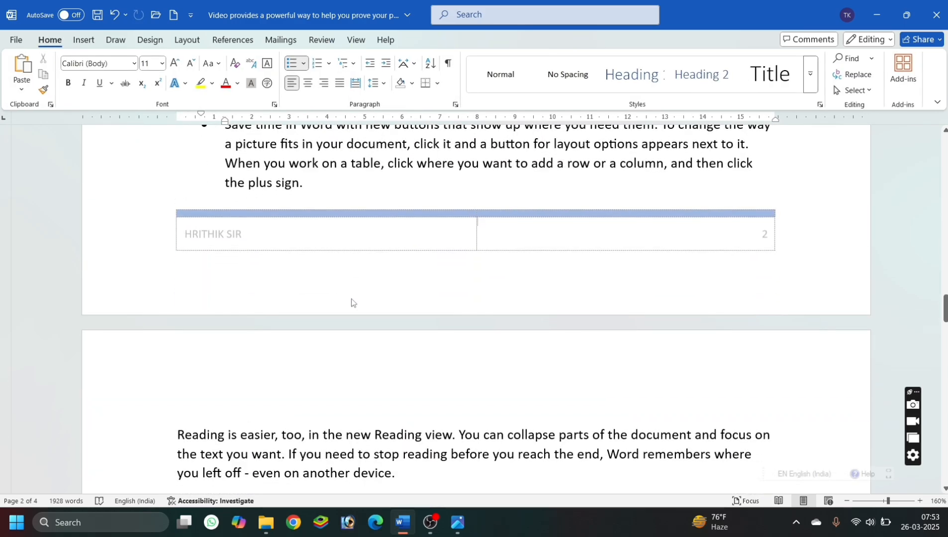
{"action": "scroll", "coordinate": [352, 299], "scroll_direction": "down", "scroll_amount": 15}
{"action": "scroll", "coordinate": [351, 299], "scroll_direction": "down", "scroll_amount": 15}
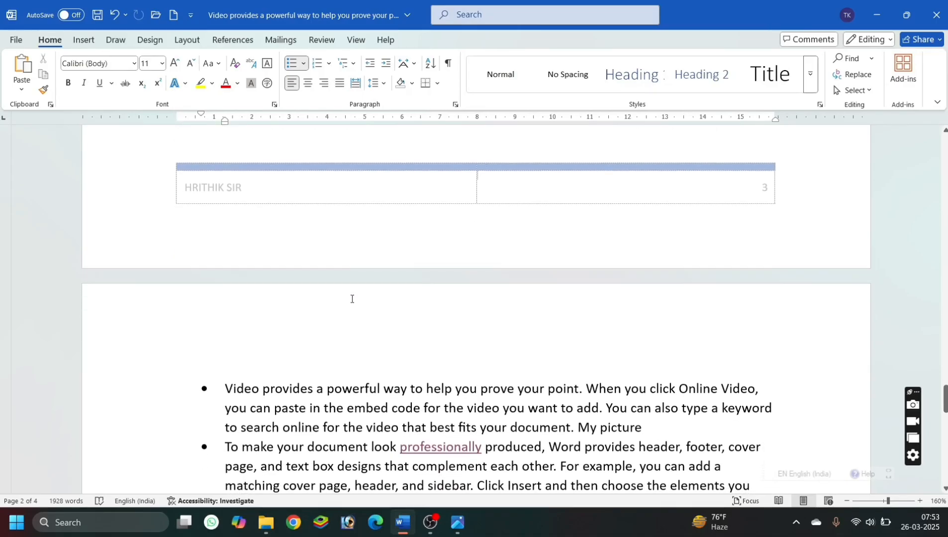
{"action": "scroll", "coordinate": [352, 299], "scroll_direction": "up", "scroll_amount": 9}
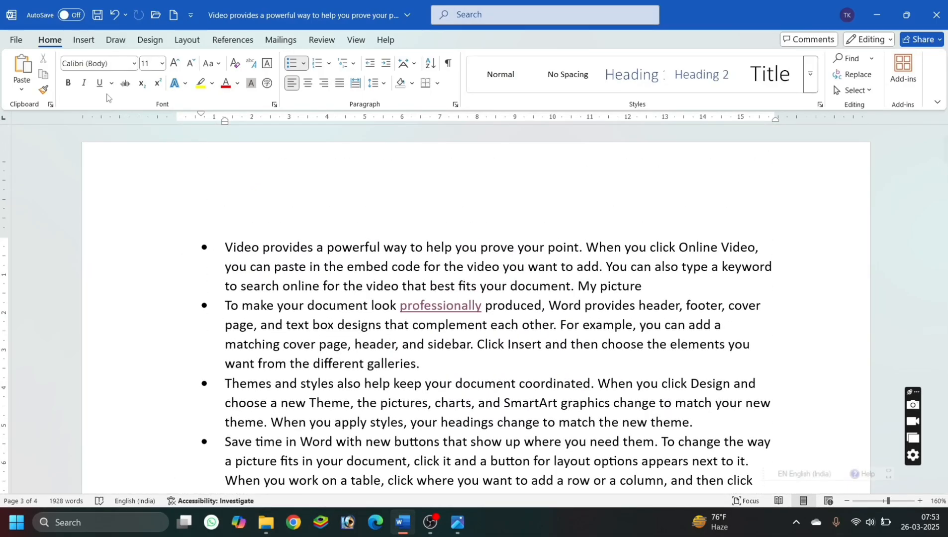
{"action": "left_click", "coordinate": [80, 40]}
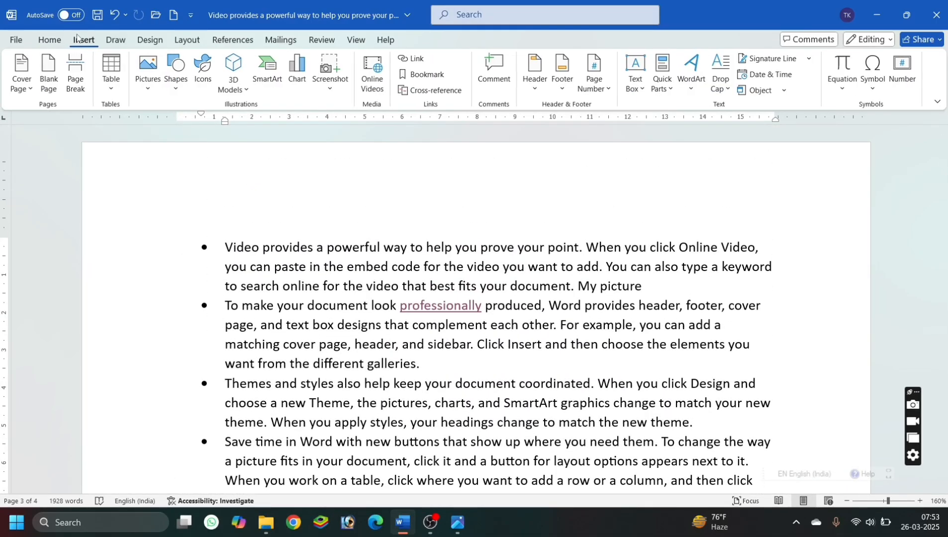
{"action": "left_click", "coordinate": [569, 82]}
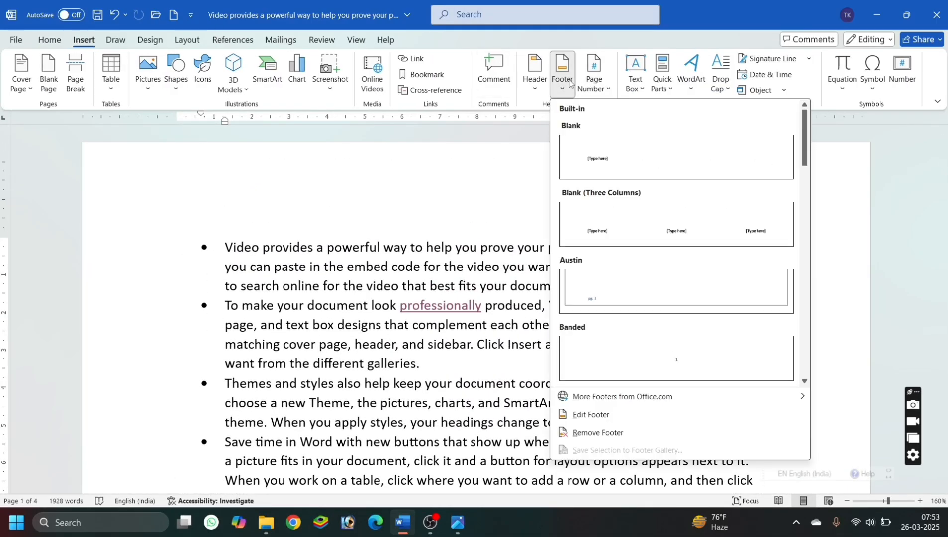
{"action": "left_click", "coordinate": [595, 437]}
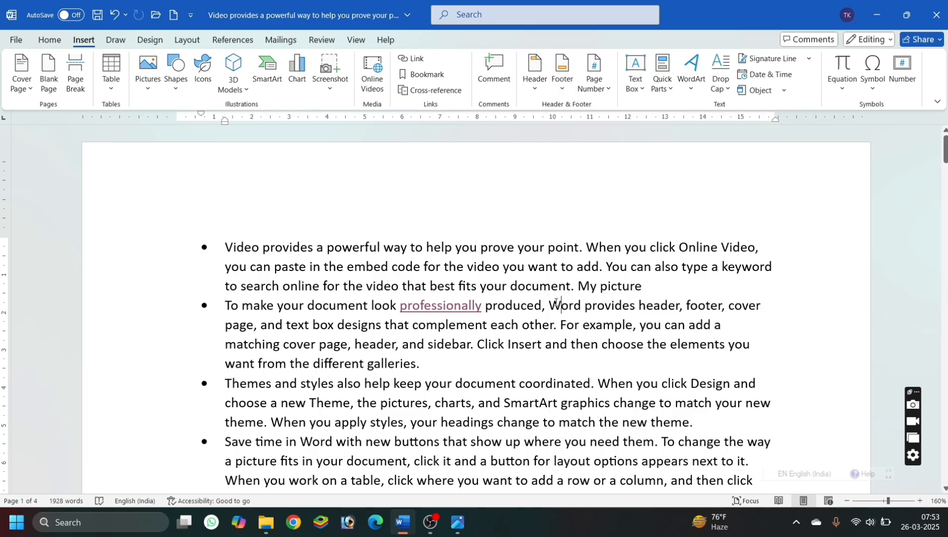
Insert the Brackets 1 page number at the top of the pages and return to the document body.
{"action": "left_click", "coordinate": [593, 90]}
{"action": "mouse_move", "coordinate": [617, 109]}
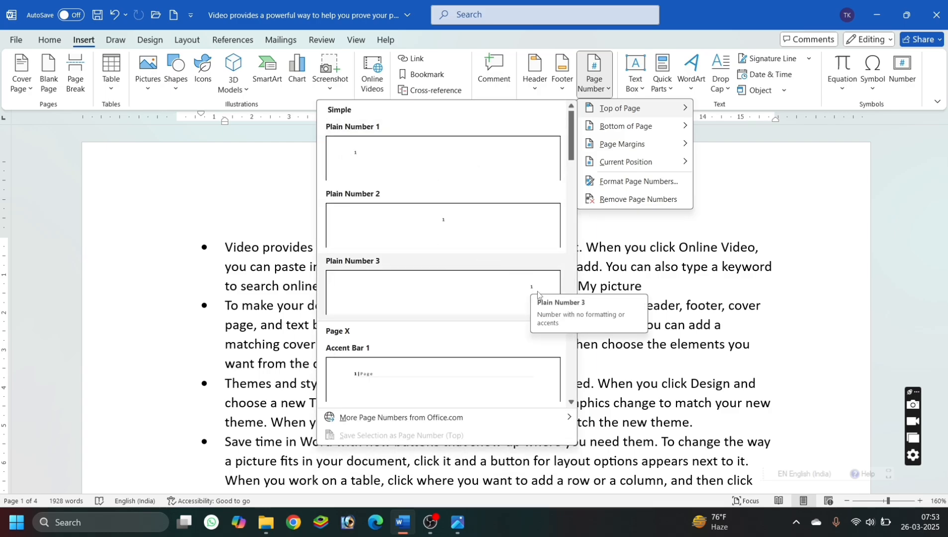
{"action": "scroll", "coordinate": [492, 321], "scroll_direction": "down", "scroll_amount": 5}
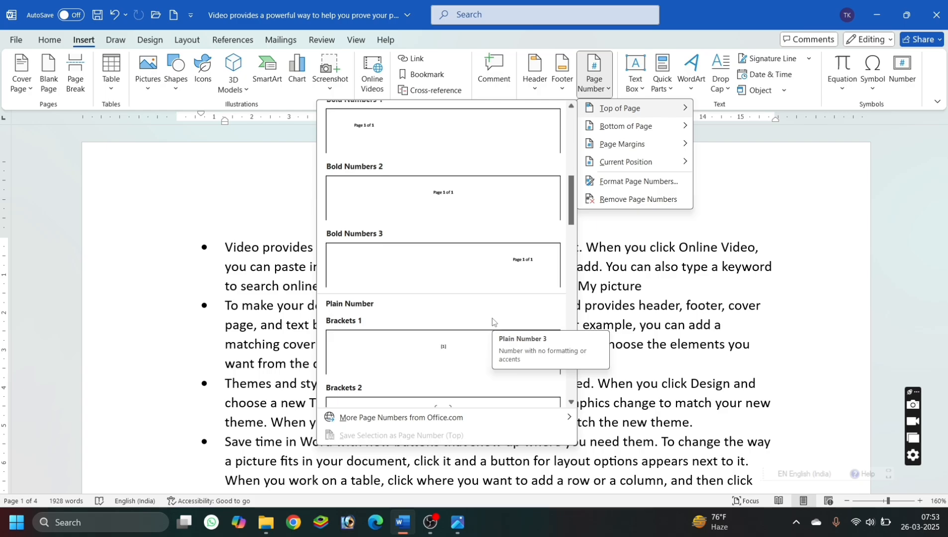
{"action": "scroll", "coordinate": [522, 272], "scroll_direction": "down", "scroll_amount": 3}
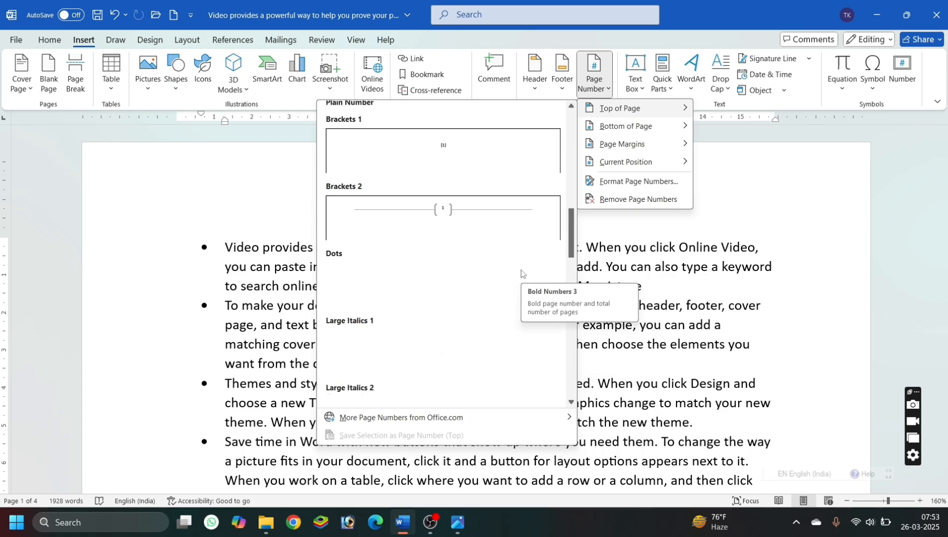
{"action": "scroll", "coordinate": [521, 273], "scroll_direction": "up", "scroll_amount": 3}
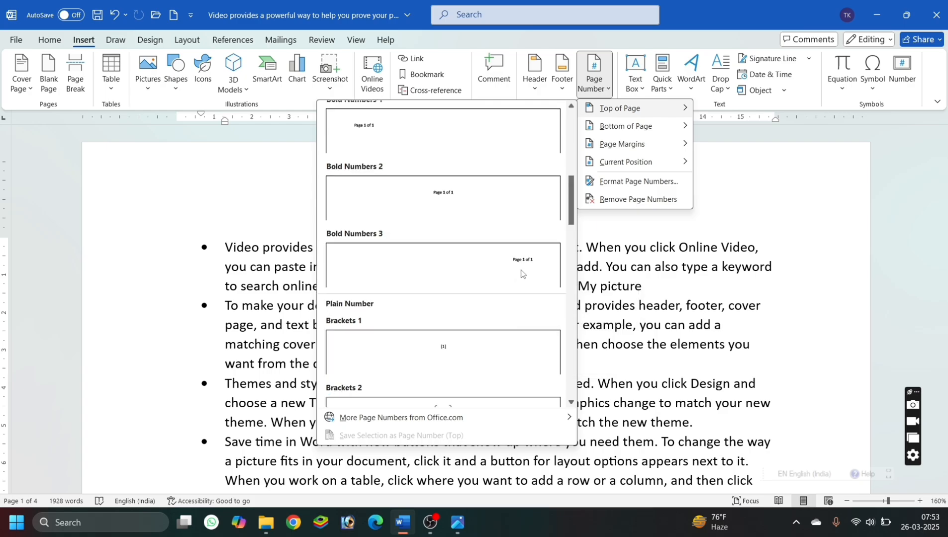
{"action": "left_click", "coordinate": [440, 358]}
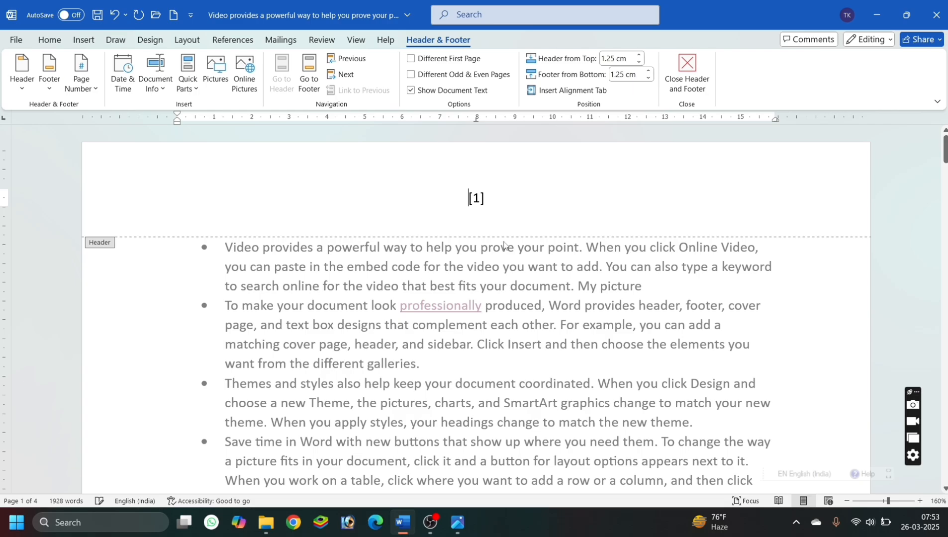
{"action": "double_click", "coordinate": [504, 272]}
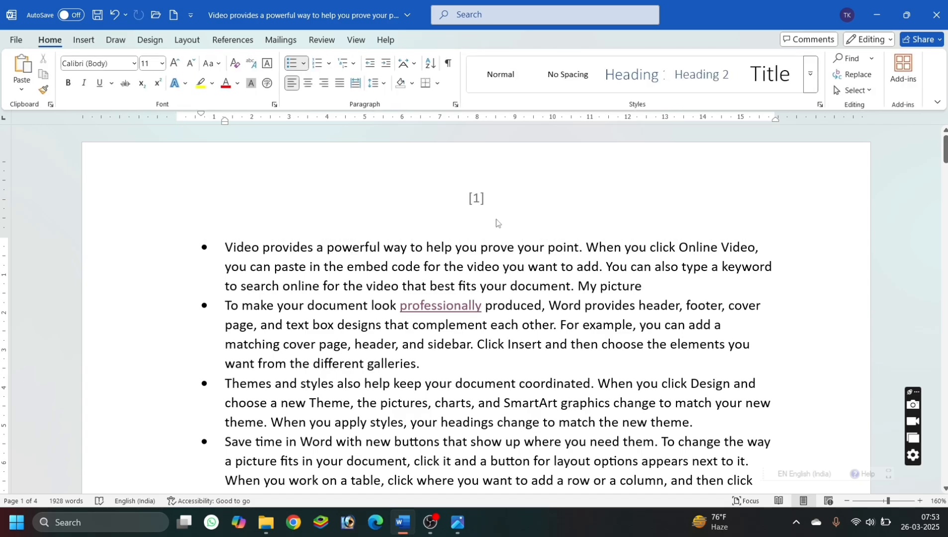
{"action": "scroll", "coordinate": [496, 222], "scroll_direction": "down", "scroll_amount": 10}
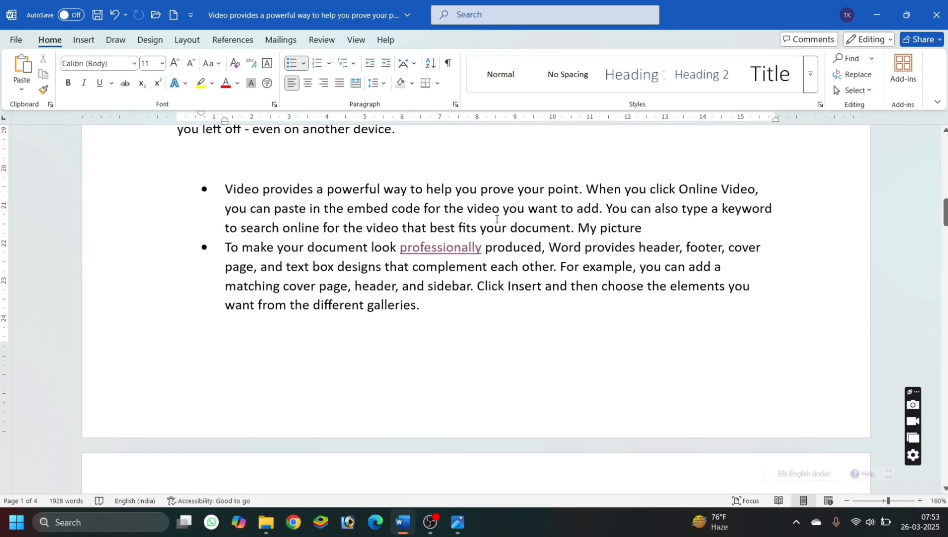
{"action": "scroll", "coordinate": [496, 223], "scroll_direction": "up", "scroll_amount": 10}
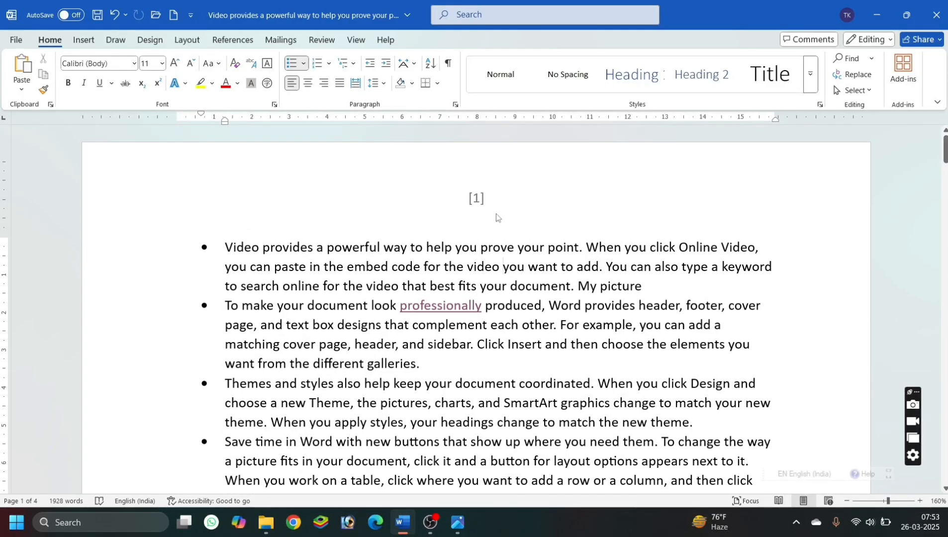
Set the page numbering to start at 51 and check the numbers on the pages.
{"action": "left_click", "coordinate": [83, 41]}
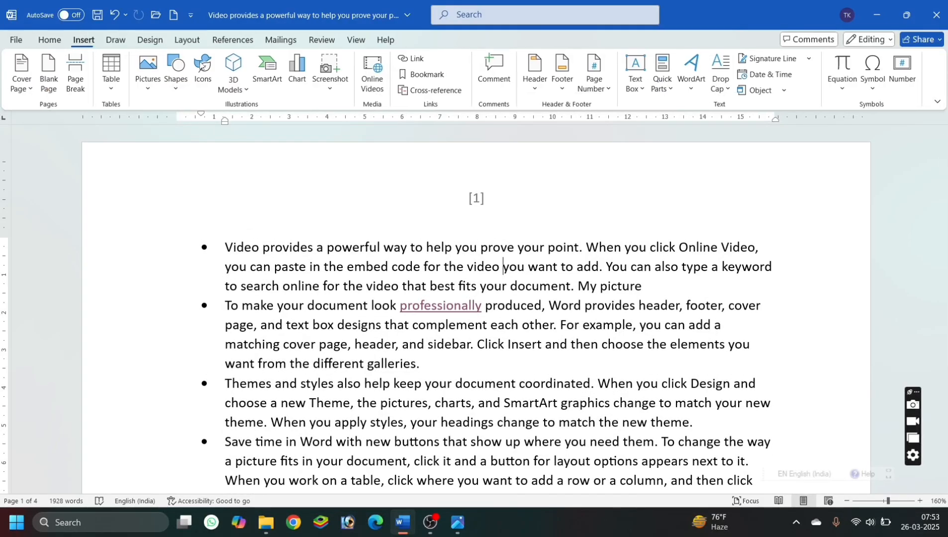
{"action": "left_click", "coordinate": [593, 83]}
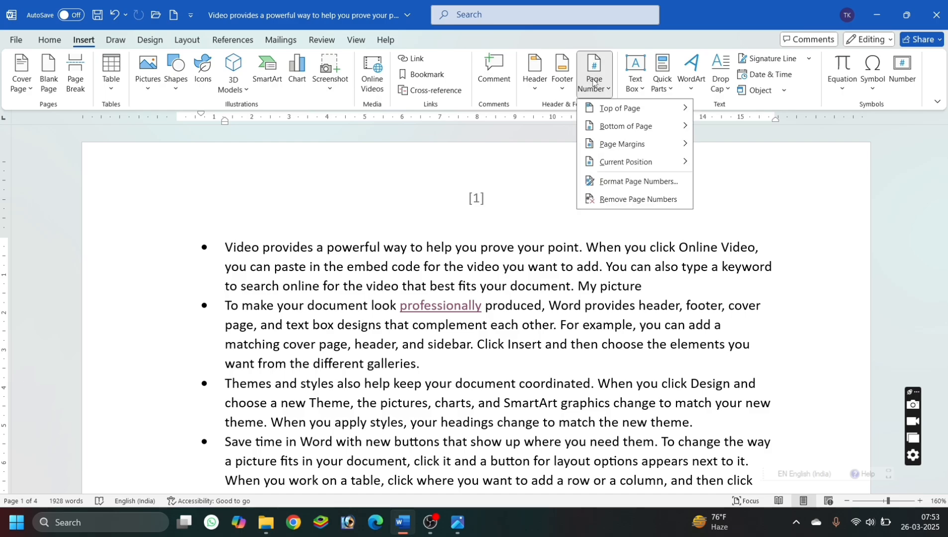
{"action": "left_click", "coordinate": [608, 188]}
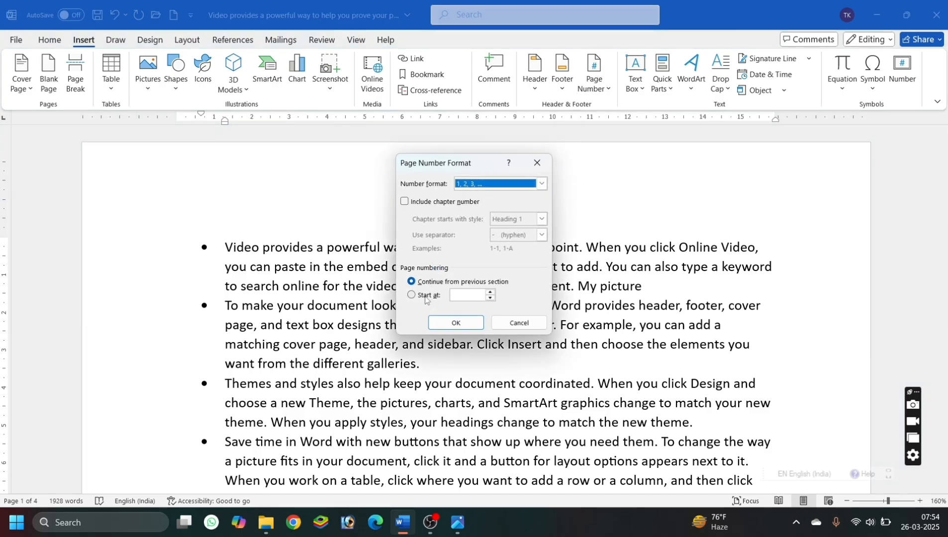
{"action": "left_click", "coordinate": [425, 297]}
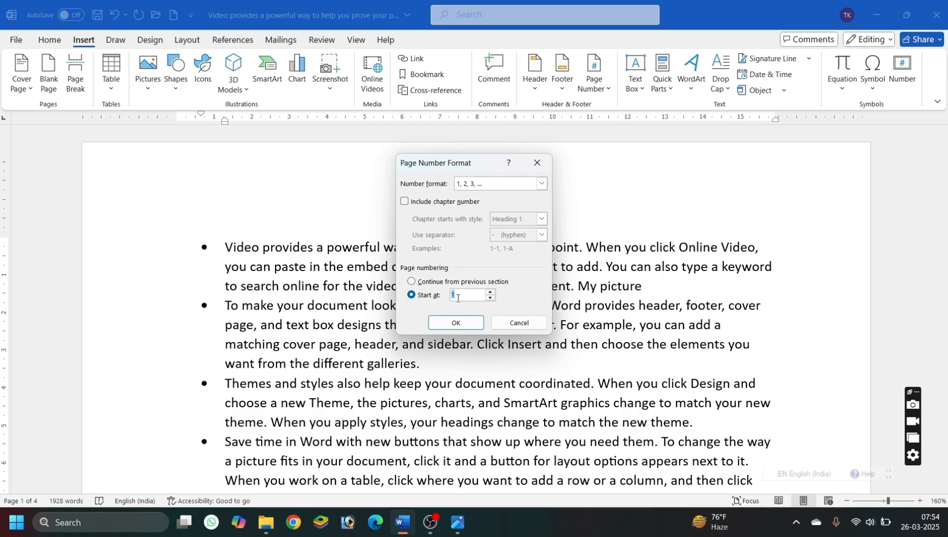
{"action": "left_click", "coordinate": [466, 329]}
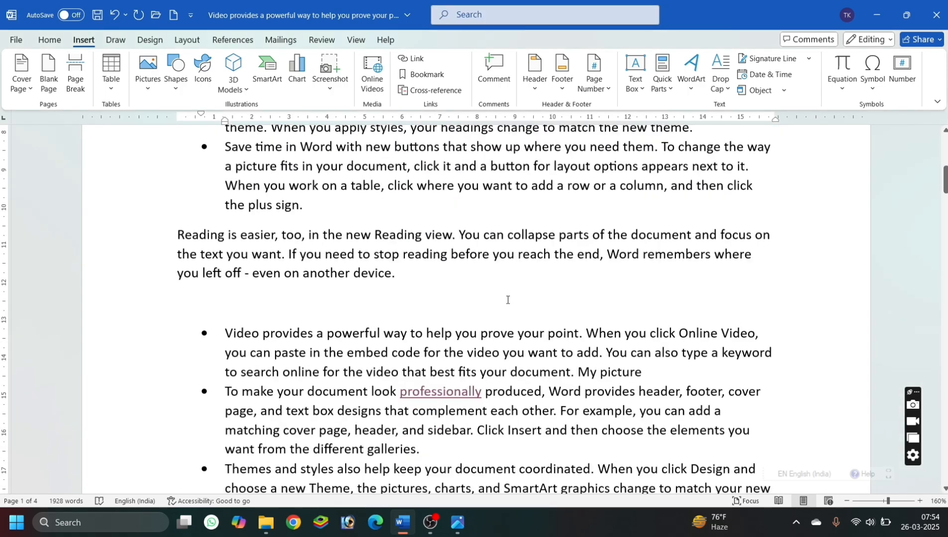
{"action": "scroll", "coordinate": [508, 302], "scroll_direction": "down", "scroll_amount": 5}
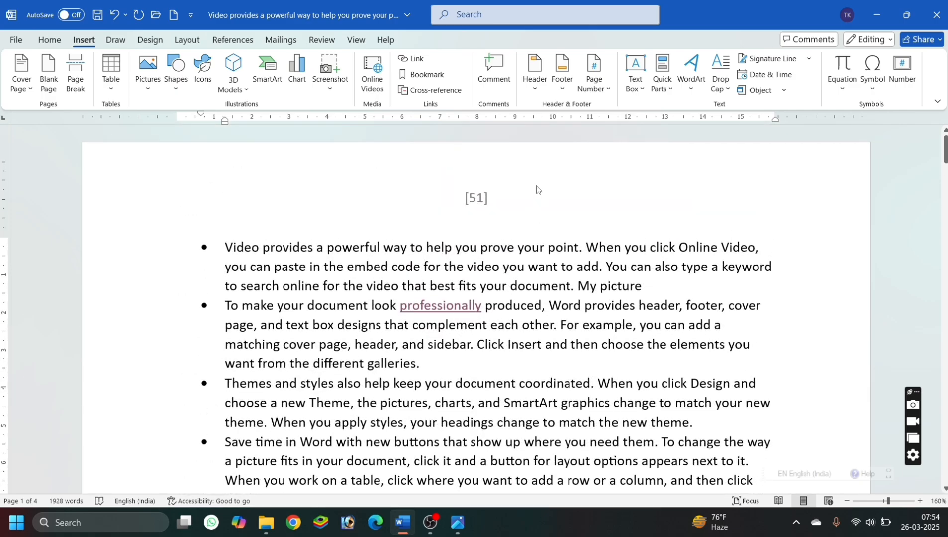
Remove the bracketed page numbers and insert the Accent Bar, Right page number in the page margins.
{"action": "left_click", "coordinate": [594, 72]}
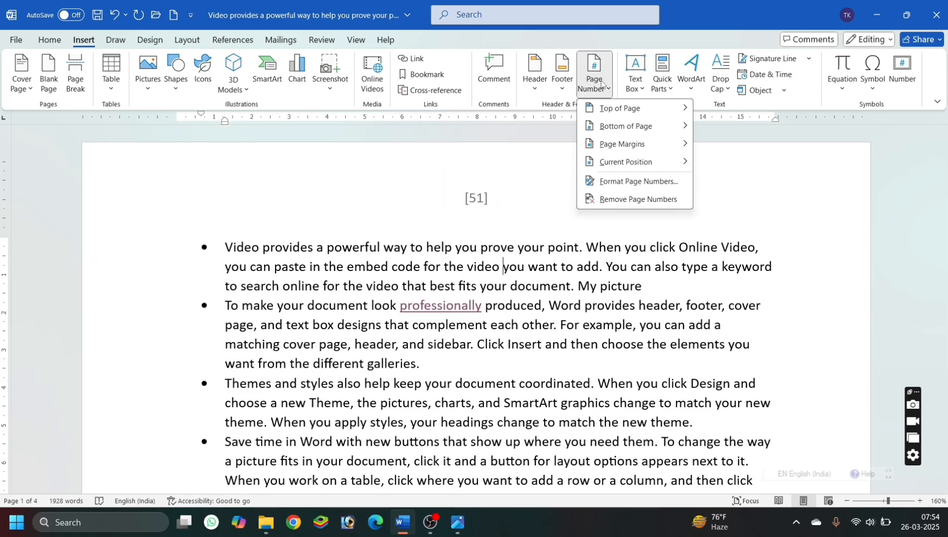
{"action": "left_click", "coordinate": [617, 200]}
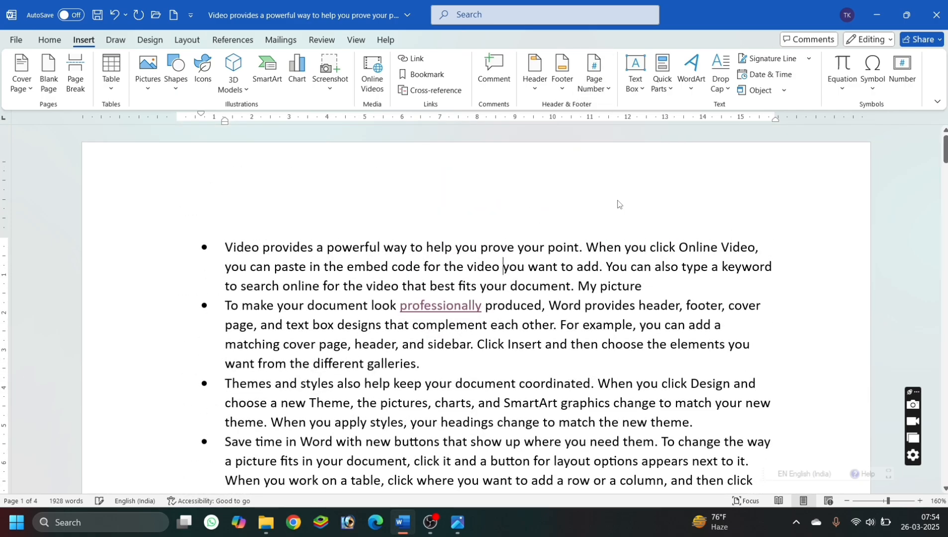
{"action": "left_click", "coordinate": [596, 96]}
{"action": "mouse_move", "coordinate": [593, 134]}
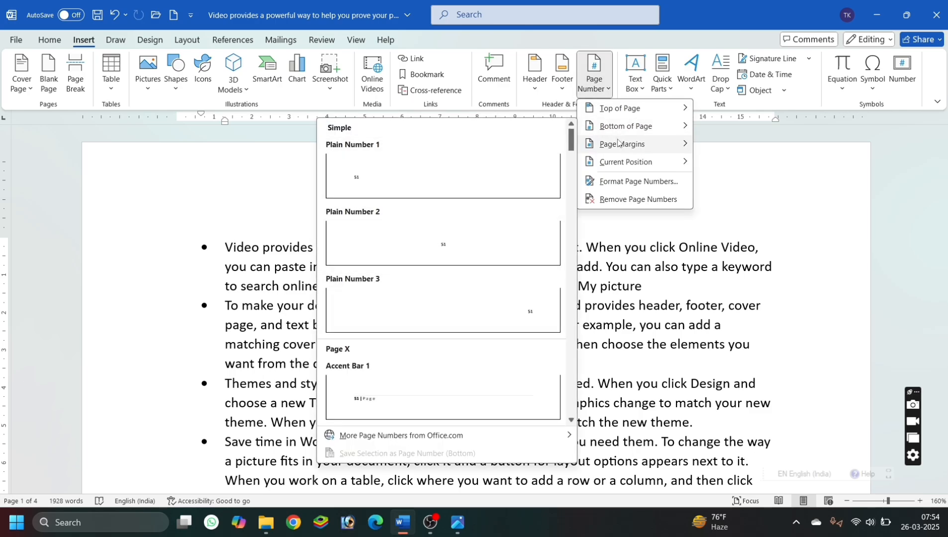
{"action": "mouse_move", "coordinate": [617, 142]}
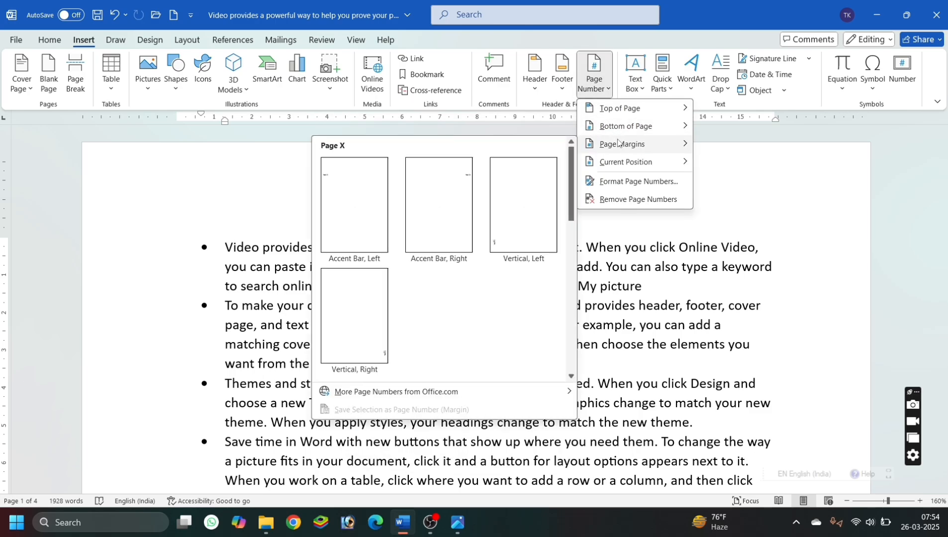
{"action": "left_click", "coordinate": [468, 179]}
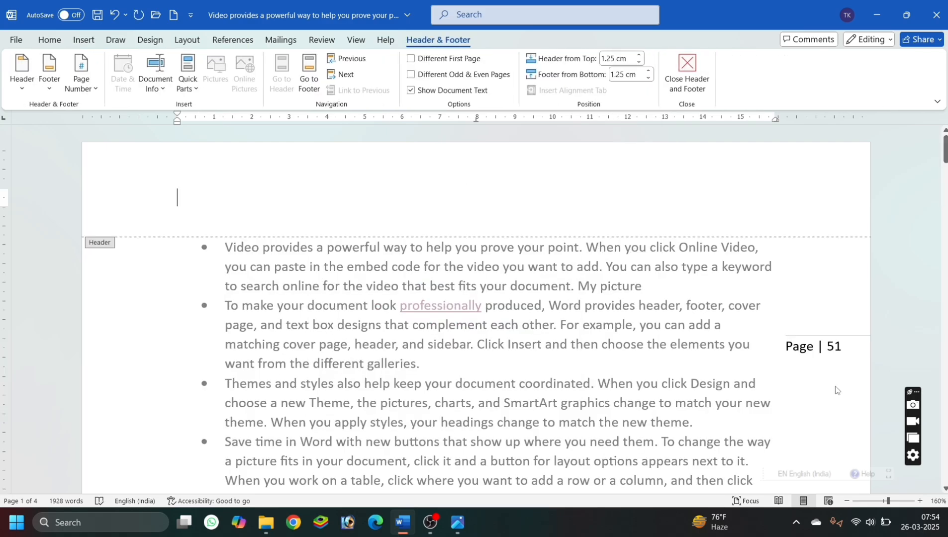
Check the margin page numbers on the following page, return to the document body and remove the page numbers.
{"action": "scroll", "coordinate": [716, 362], "scroll_direction": "down", "scroll_amount": 10}
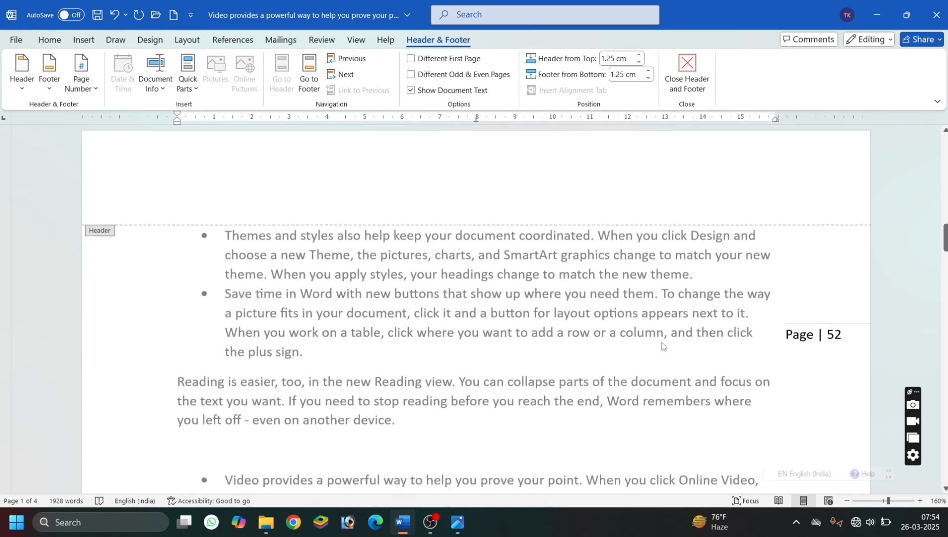
{"action": "scroll", "coordinate": [661, 345], "scroll_direction": "up", "scroll_amount": 10}
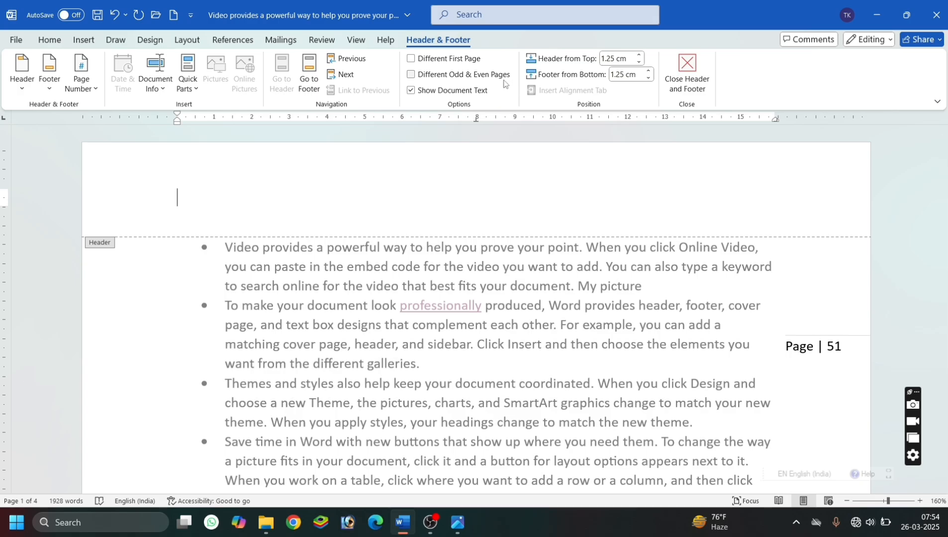
{"action": "key", "text": "Escape"}
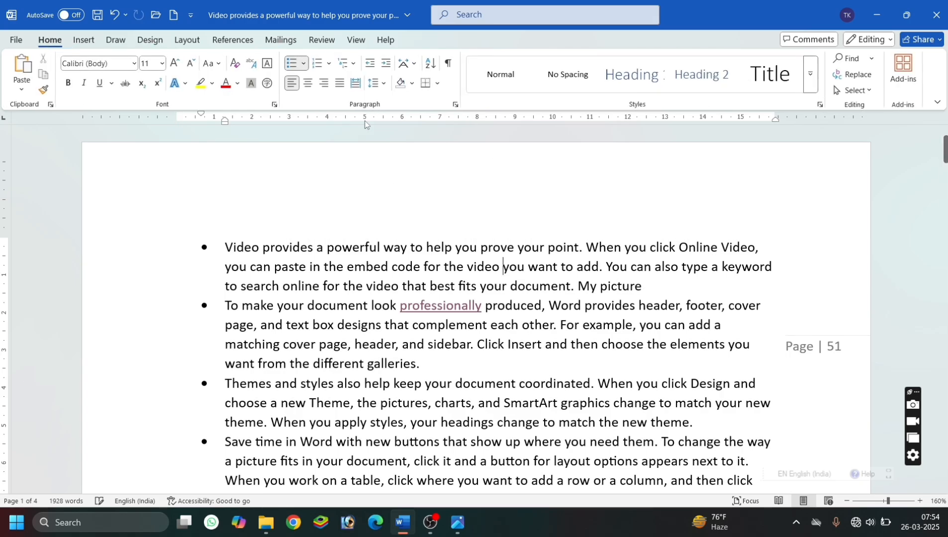
{"action": "left_click", "coordinate": [79, 39]}
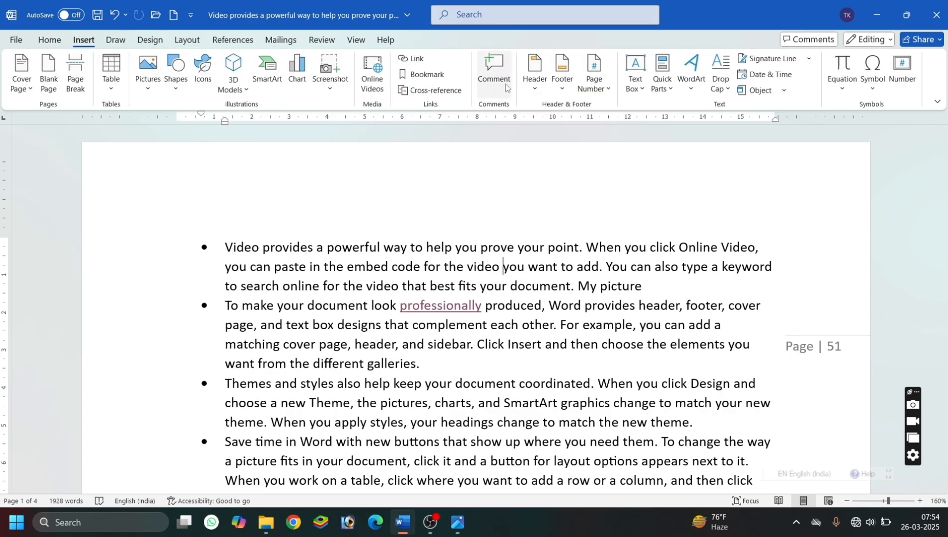
{"action": "left_click", "coordinate": [593, 79]}
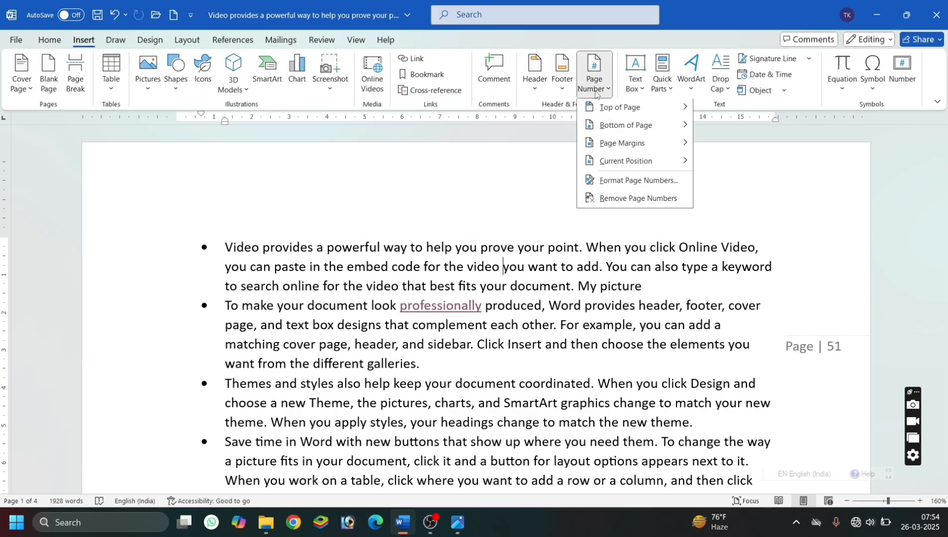
{"action": "left_click", "coordinate": [621, 200]}
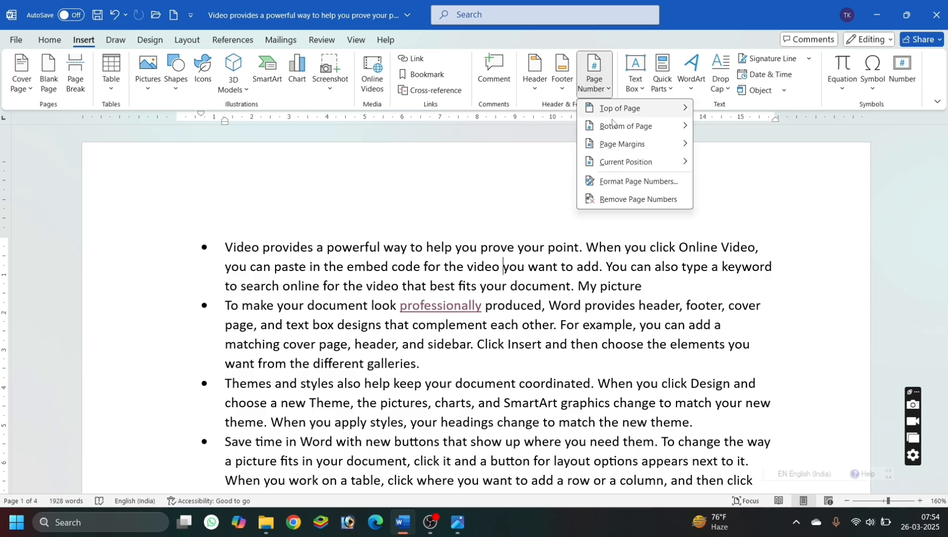
Insert the Accent Bar 1 page number at the current position before "matching" in the second bullet, with a space after it.
{"action": "mouse_move", "coordinate": [639, 167]}
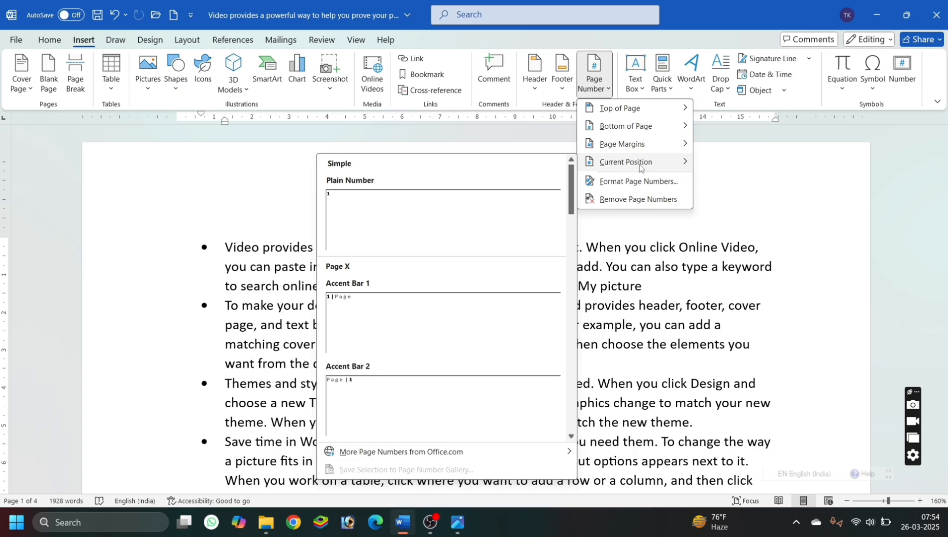
{"action": "left_click", "coordinate": [662, 313]}
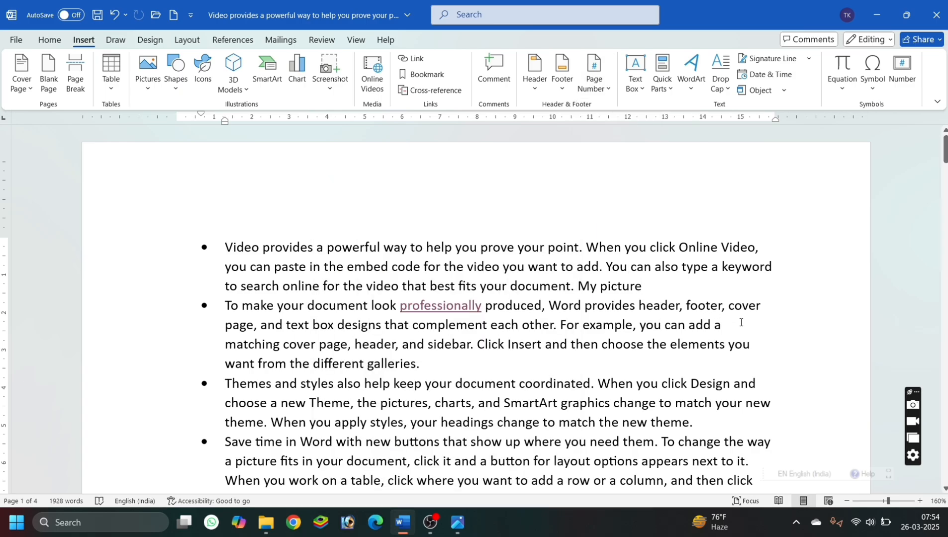
{"action": "left_click", "coordinate": [607, 90]}
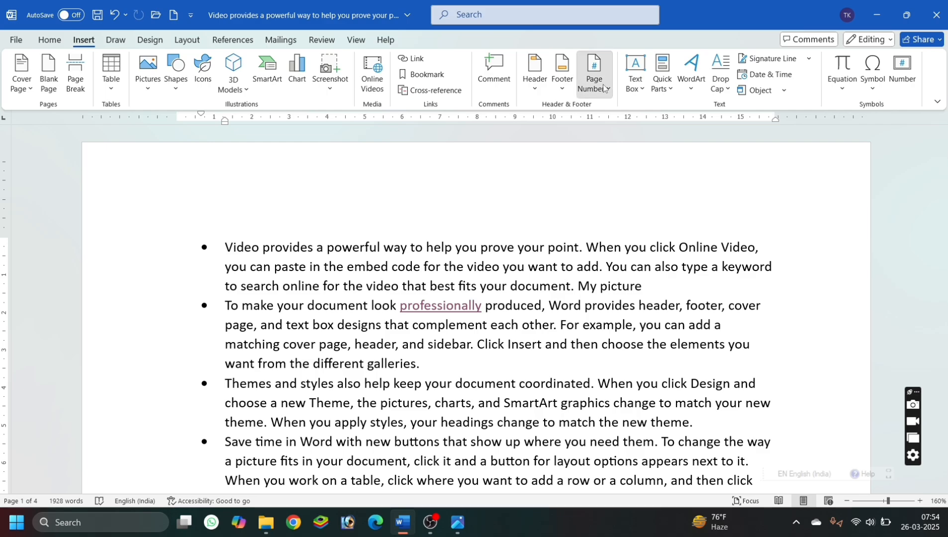
{"action": "mouse_move", "coordinate": [622, 161]}
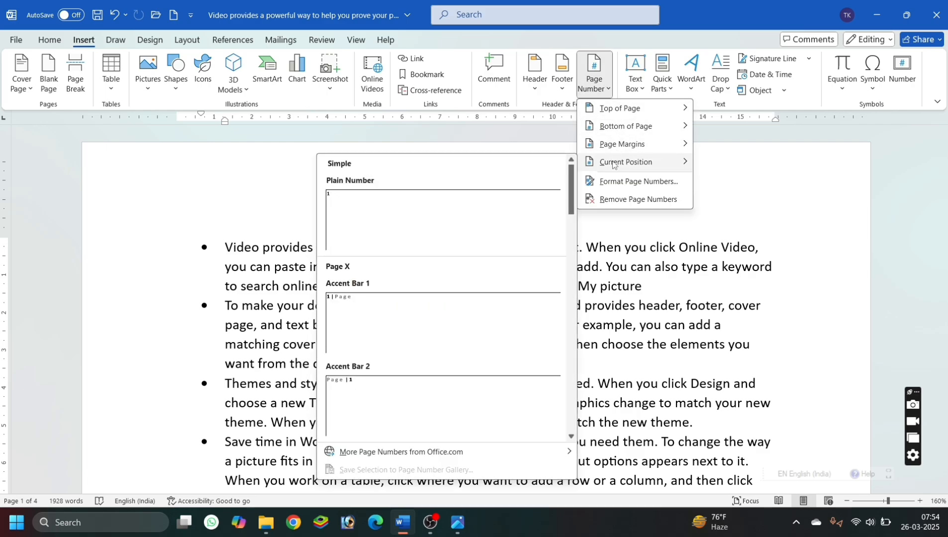
{"action": "left_click", "coordinate": [415, 335]}
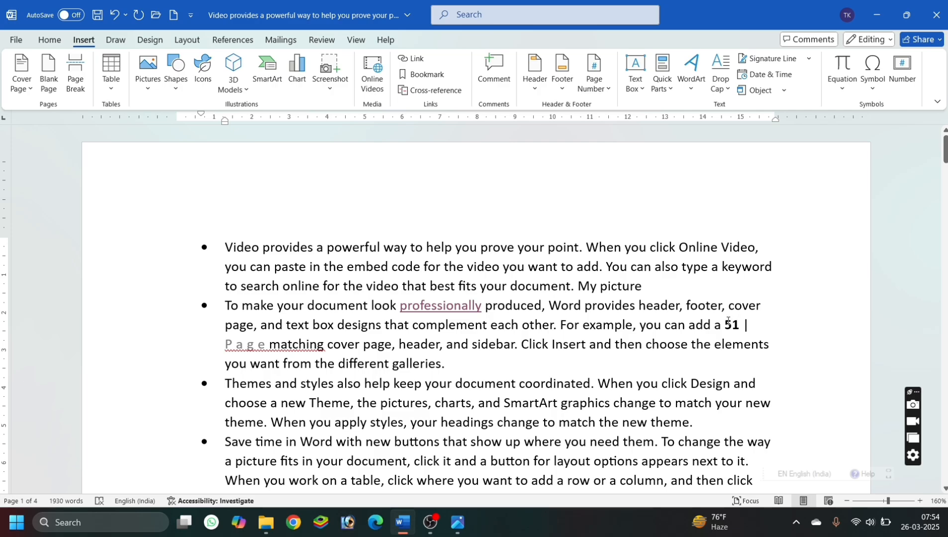
{"action": "left_click", "coordinate": [268, 344]}
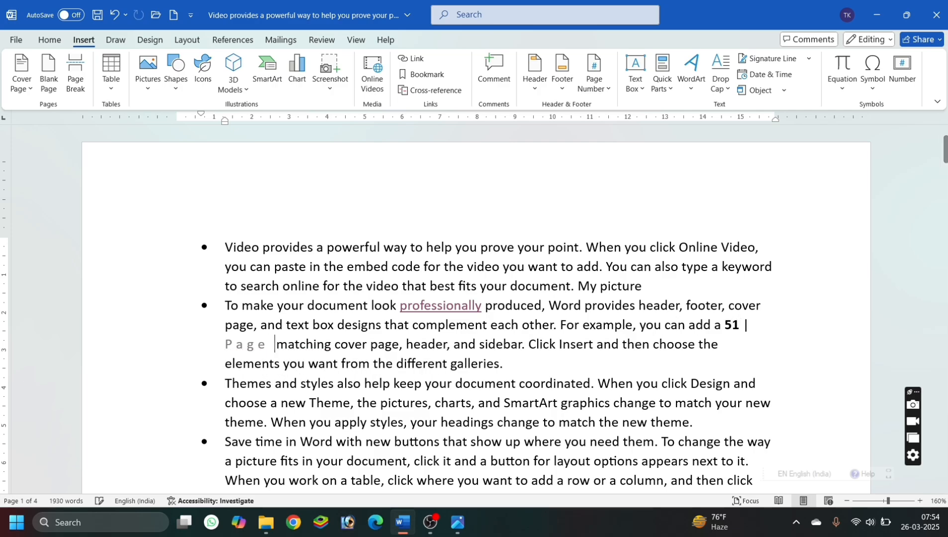
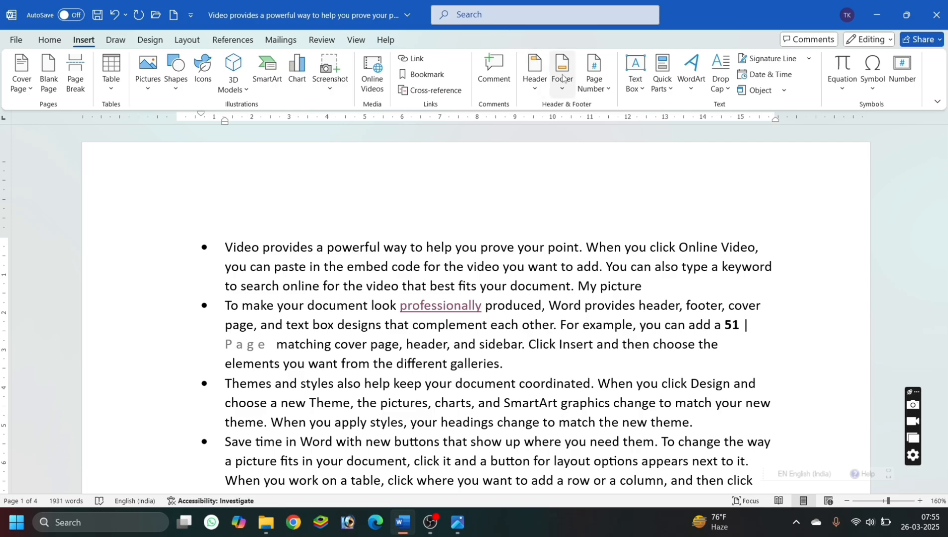
Remove the page number from the second bullet and review the available page number formats without changing them.
{"action": "left_click", "coordinate": [592, 83]}
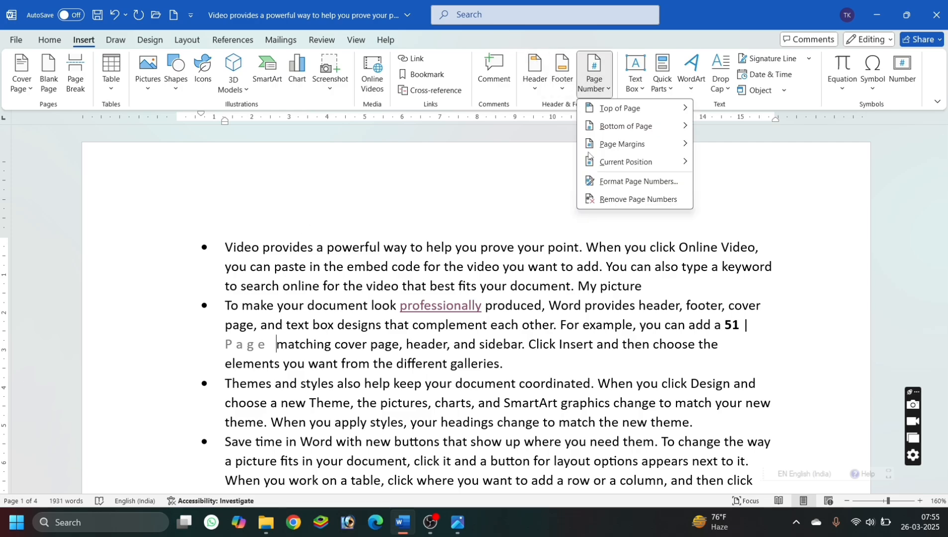
{"action": "left_click", "coordinate": [619, 201]}
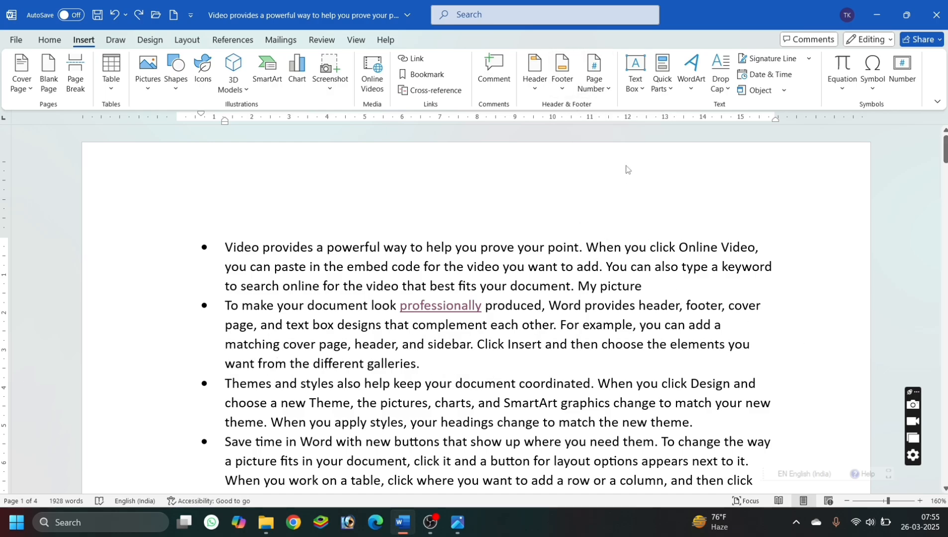
{"action": "left_click", "coordinate": [601, 94]}
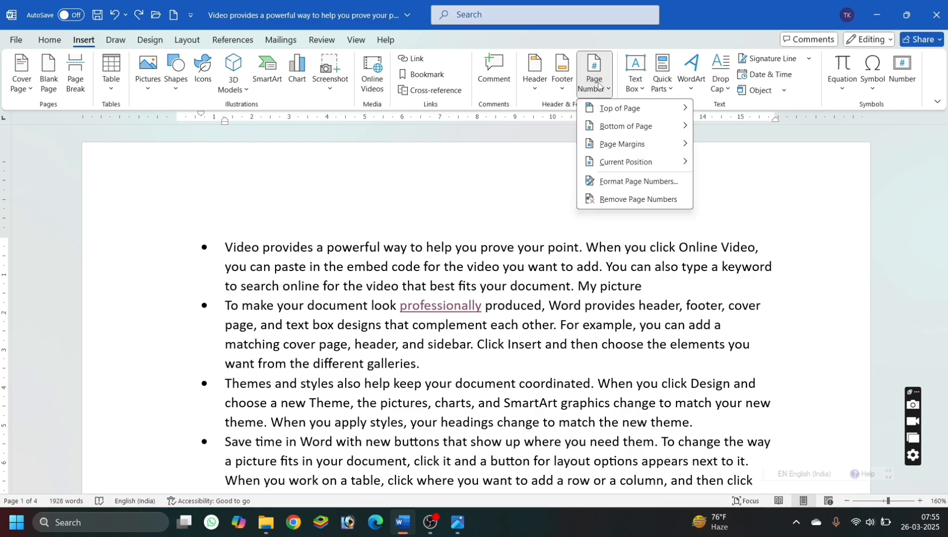
{"action": "mouse_move", "coordinate": [629, 146]}
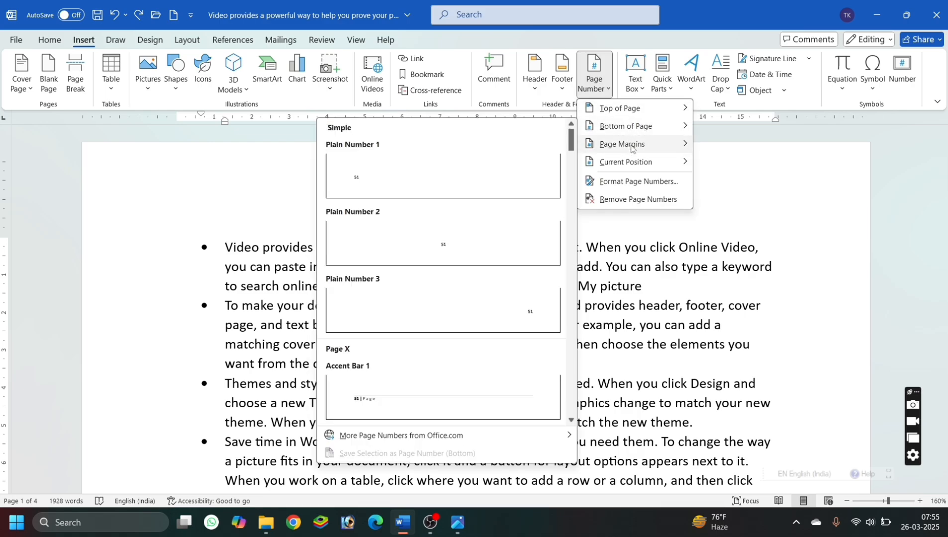
{"action": "left_click", "coordinate": [625, 183]}
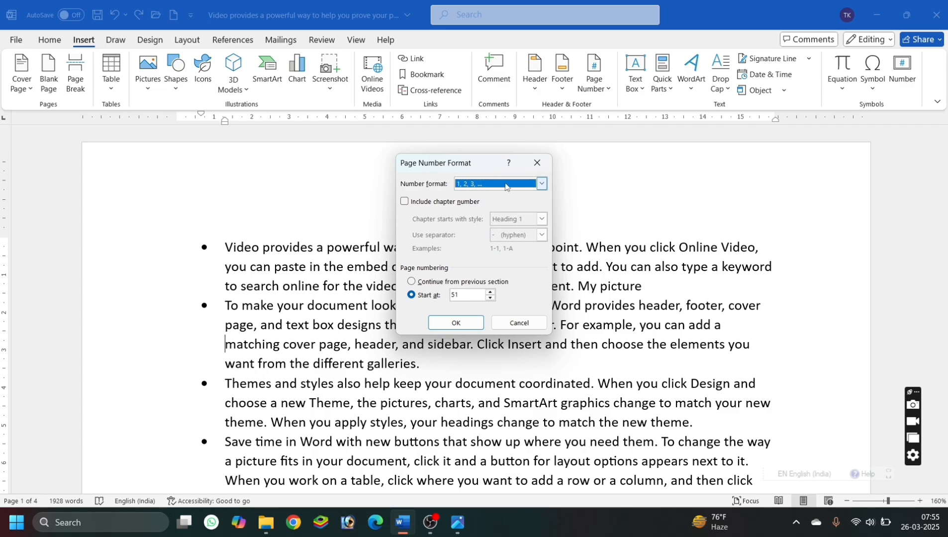
{"action": "left_click", "coordinate": [504, 185]}
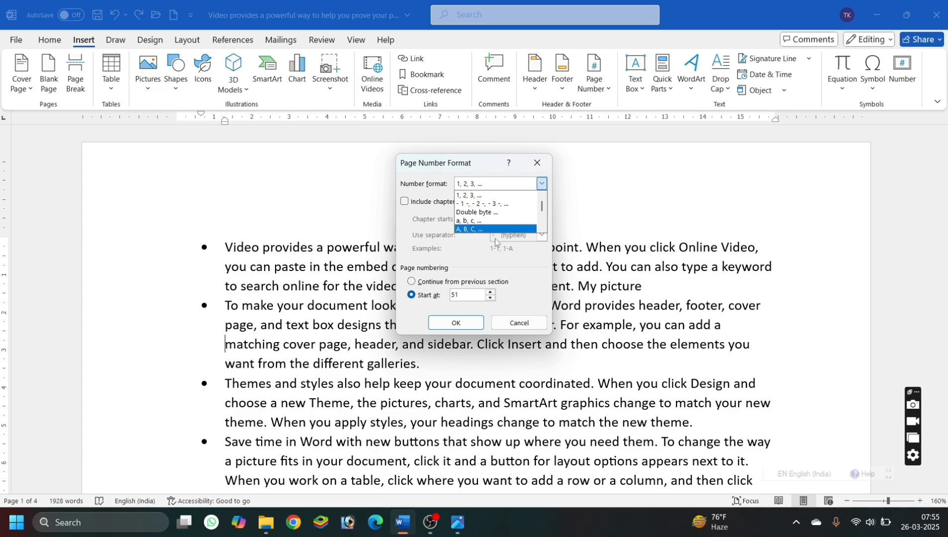
{"action": "left_click", "coordinate": [530, 325]}
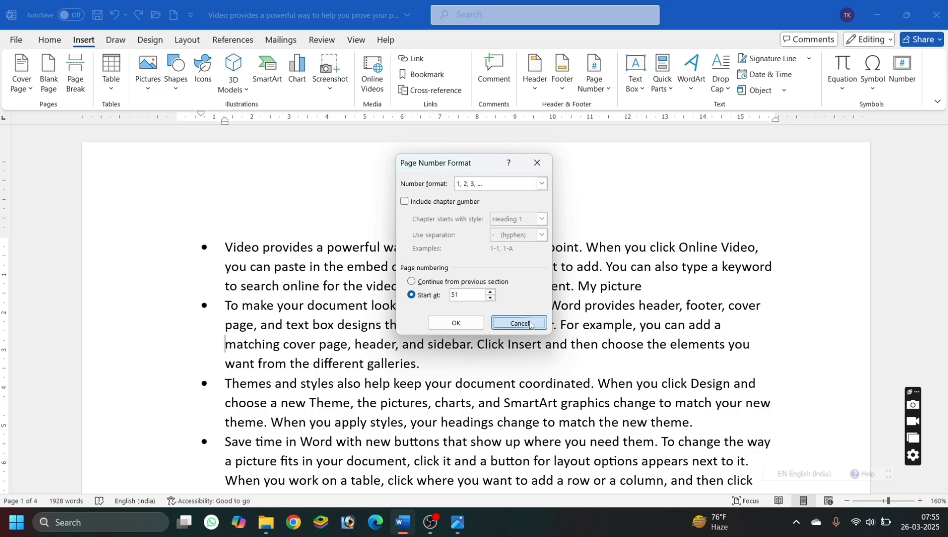
{"action": "left_click", "coordinate": [530, 325]}
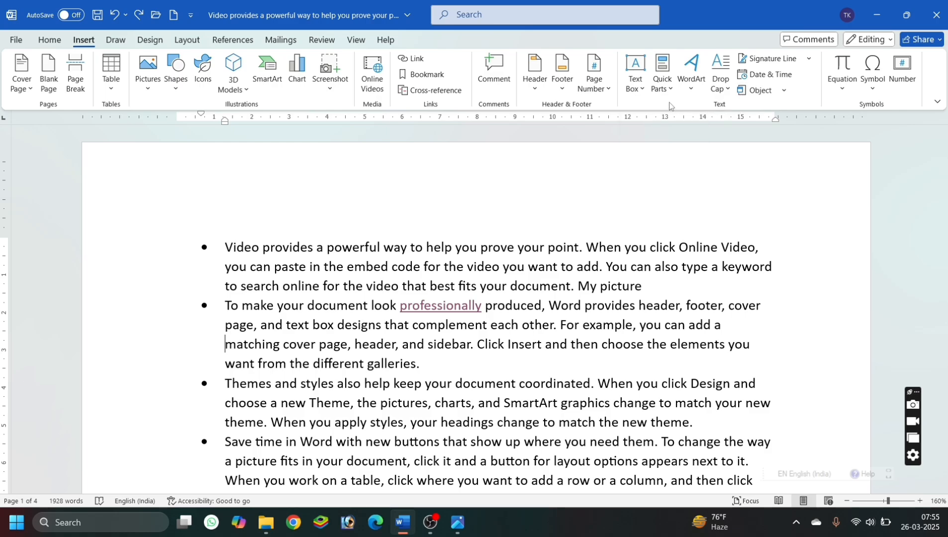
Insert the built-in Slice Sidebar (Dark) text box and look over its layout beside the bulleted text.
{"action": "left_click", "coordinate": [634, 93]}
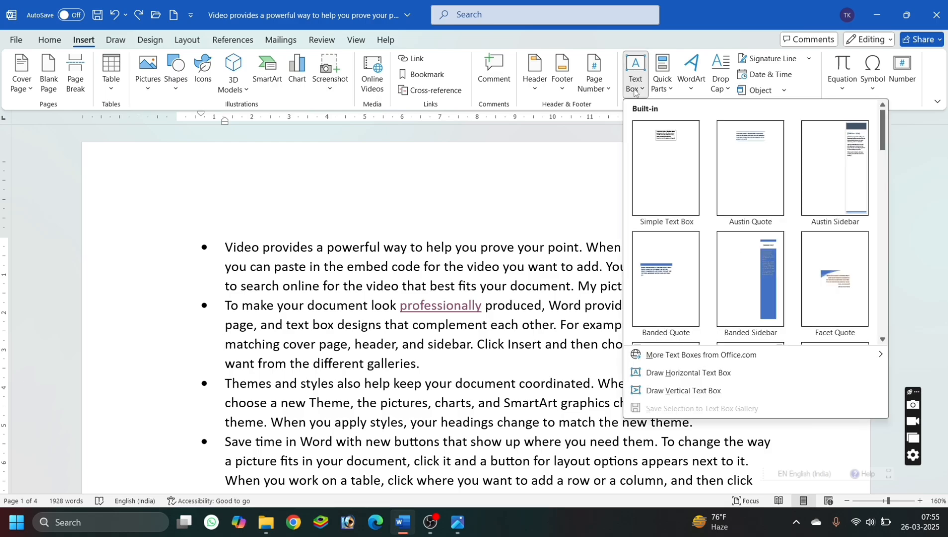
{"action": "scroll", "coordinate": [768, 256], "scroll_direction": "down", "scroll_amount": 5}
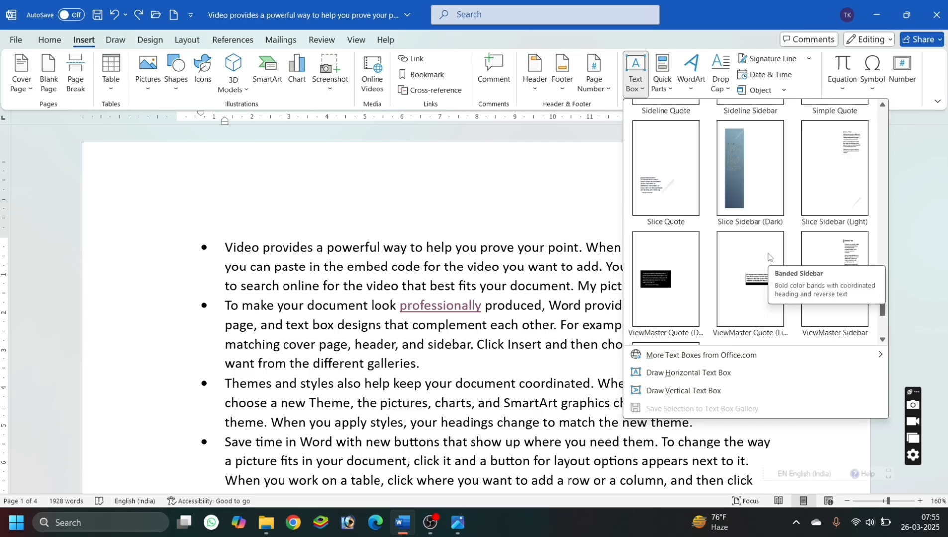
{"action": "left_click", "coordinate": [745, 194]}
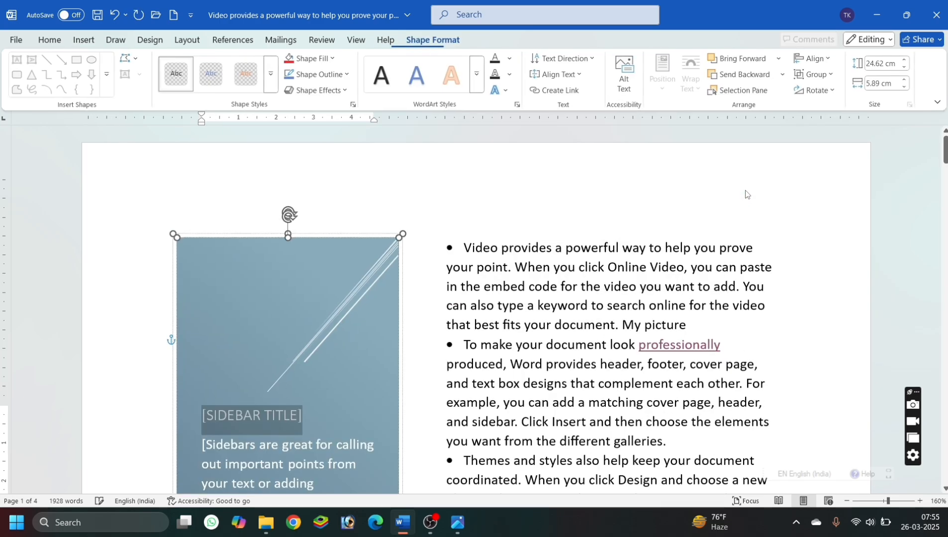
{"action": "left_click", "coordinate": [451, 258]}
{"action": "scroll", "coordinate": [450, 258], "scroll_direction": "down", "scroll_amount": 12}
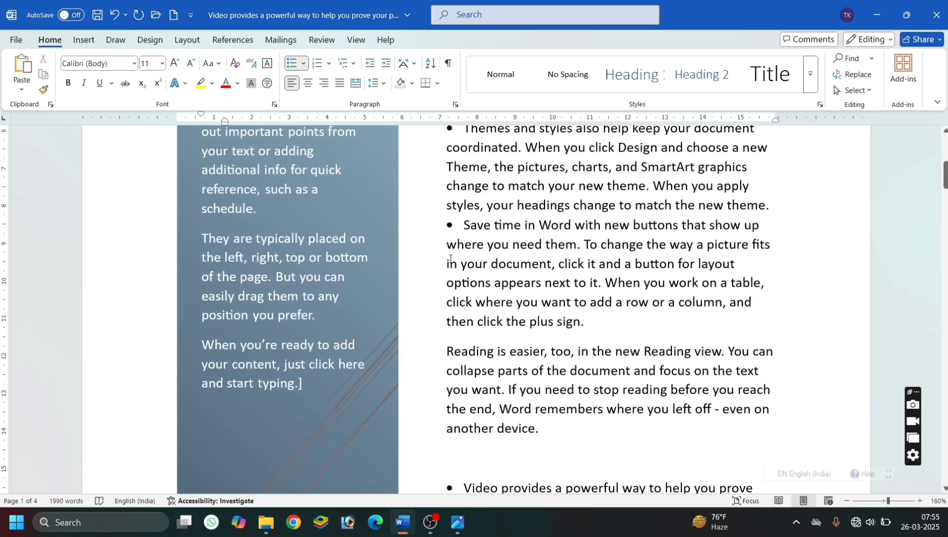
{"action": "scroll", "coordinate": [450, 258], "scroll_direction": "up", "scroll_amount": 1}
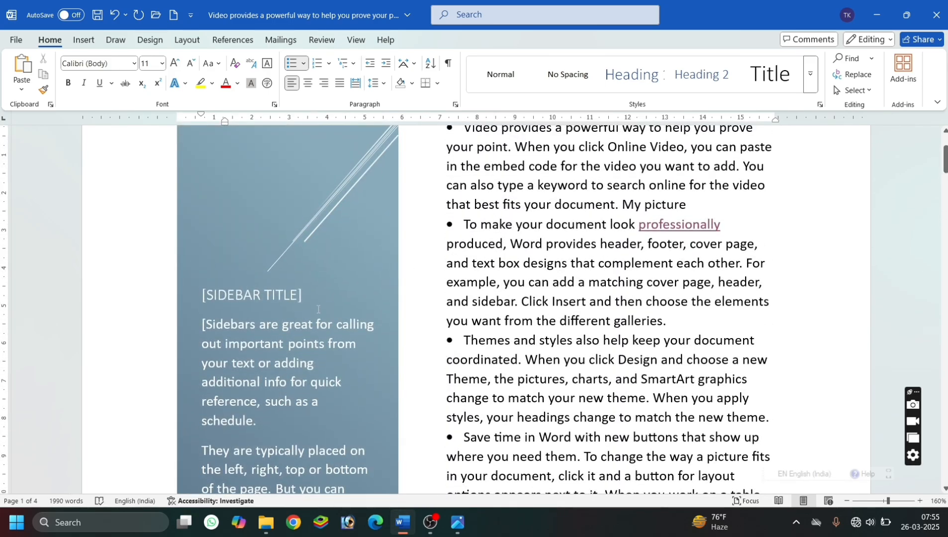
Set the font colour of the sidebar's placeholder body text to standard yellow, leaving the sidebar title as is.
{"action": "left_click", "coordinate": [299, 354]}
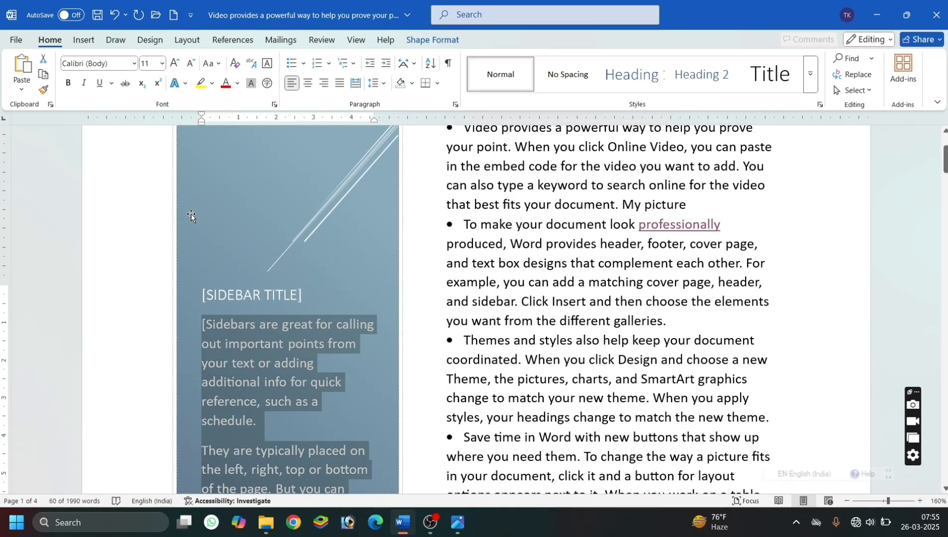
{"action": "left_click", "coordinate": [225, 84]}
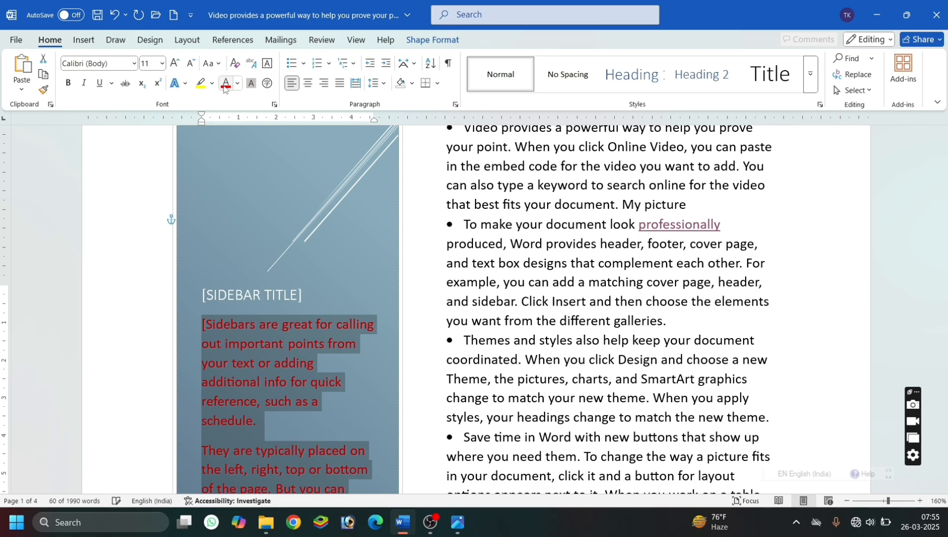
{"action": "left_click", "coordinate": [238, 84]}
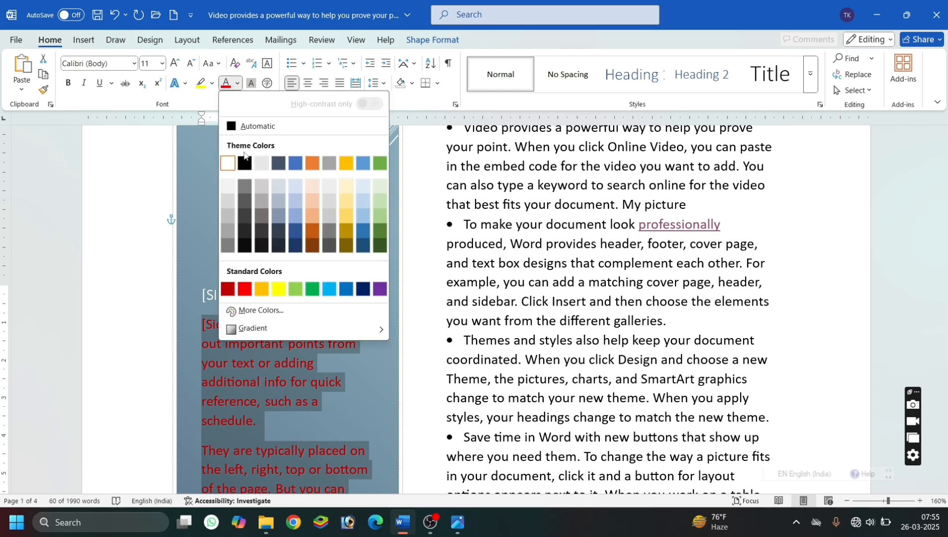
{"action": "left_click", "coordinate": [278, 288]}
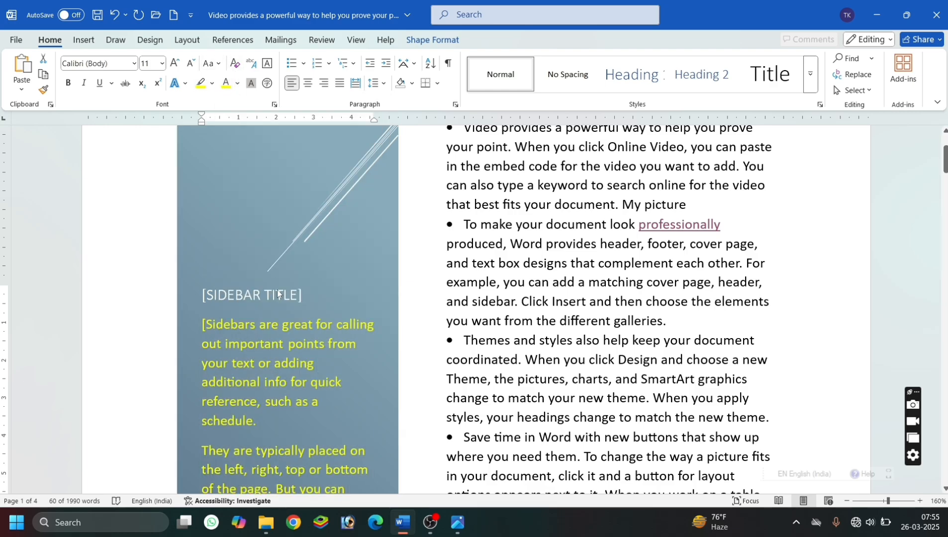
{"action": "left_click", "coordinate": [345, 290]}
Rotate the sidebar slightly clockwise and check it, and undo the changes back through the sidebar's insertion.
{"action": "scroll", "coordinate": [345, 265], "scroll_direction": "up", "scroll_amount": 3}
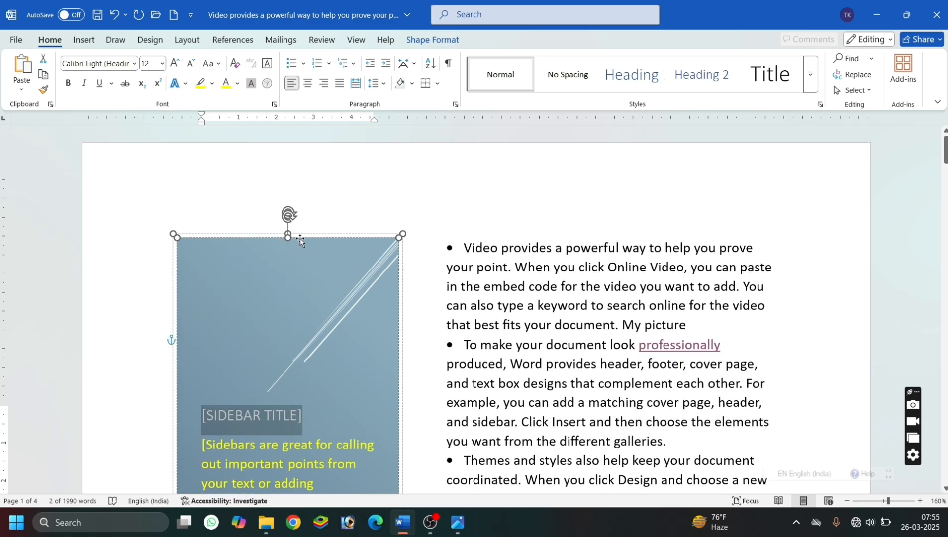
{"action": "left_click_drag", "start_coordinate": [291, 214], "coordinate": [331, 229]}
{"action": "left_click", "coordinate": [219, 260]}
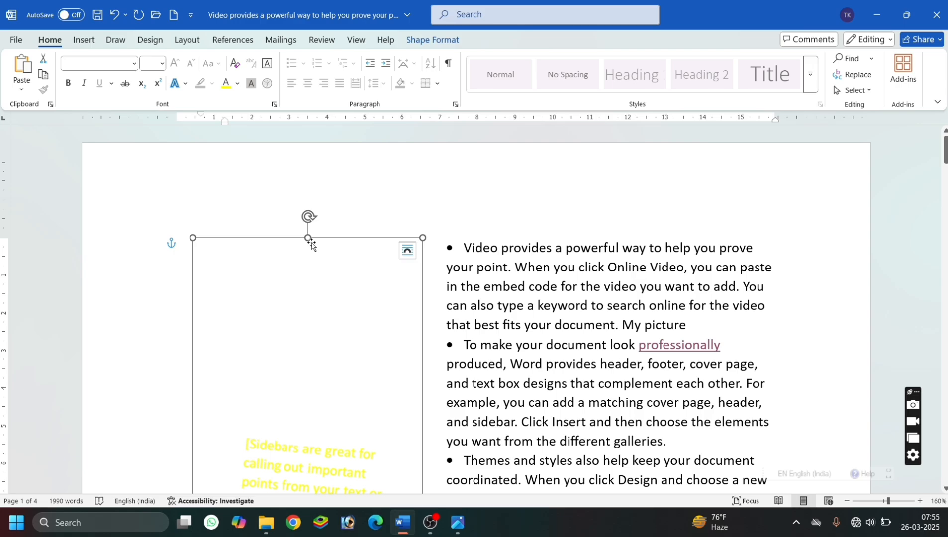
{"action": "scroll", "coordinate": [329, 257], "scroll_direction": "down", "scroll_amount": 3}
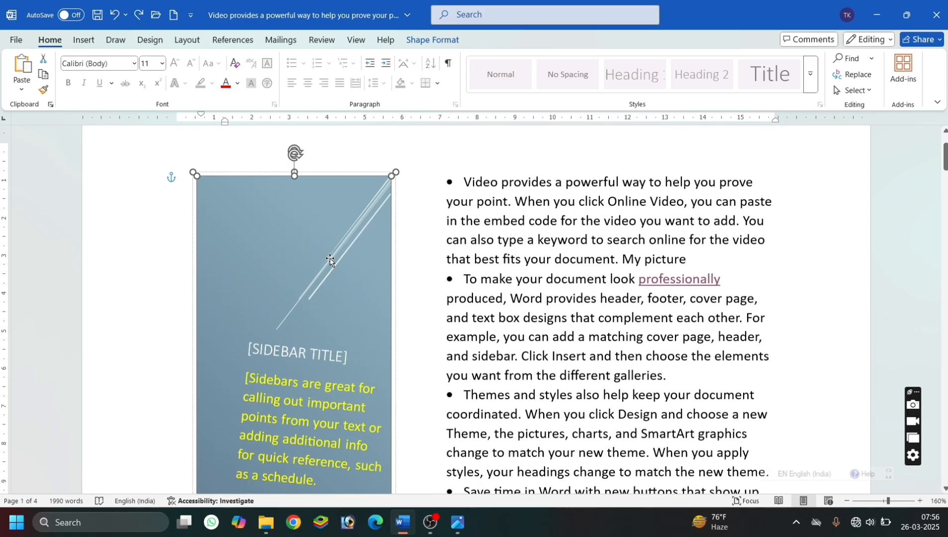
{"action": "scroll", "coordinate": [329, 258], "scroll_direction": "down", "scroll_amount": 4}
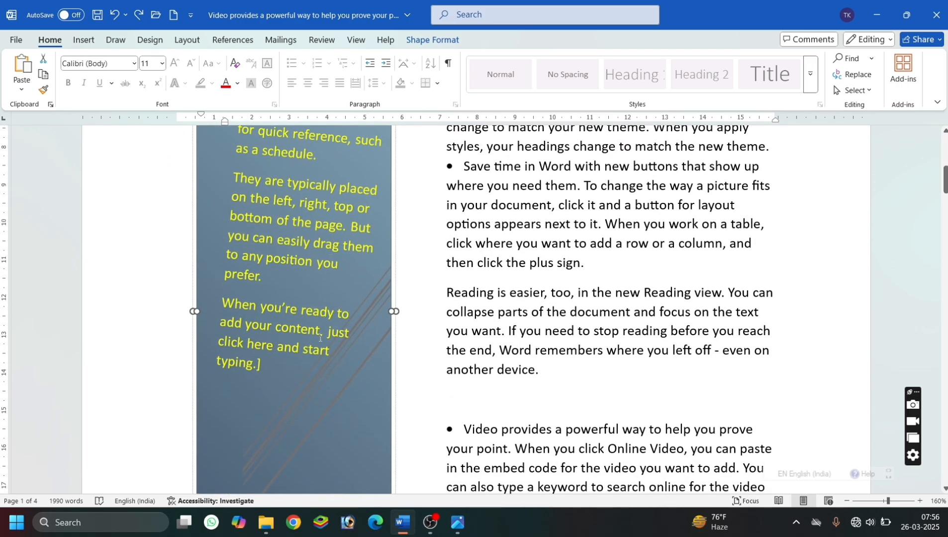
{"action": "left_click", "coordinate": [363, 388]}
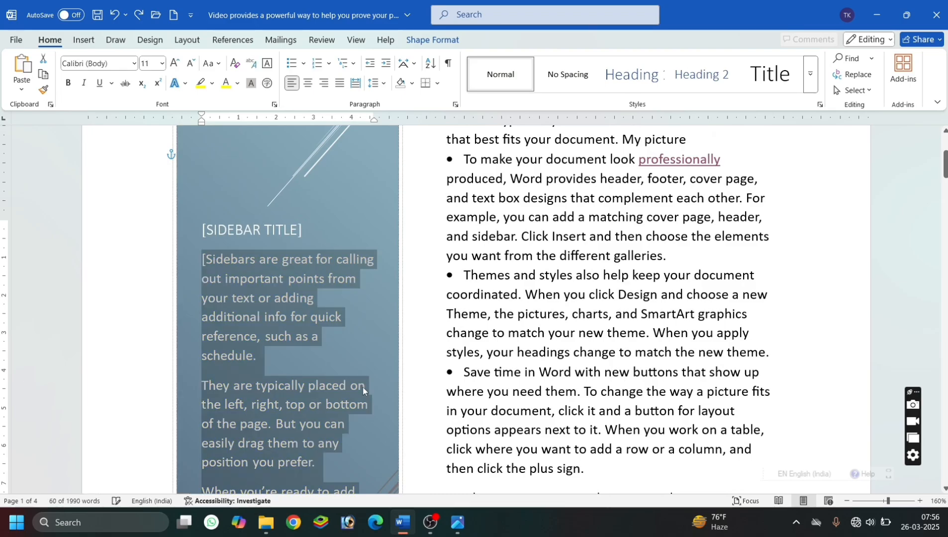
{"action": "key", "text": "ctrl+z"}
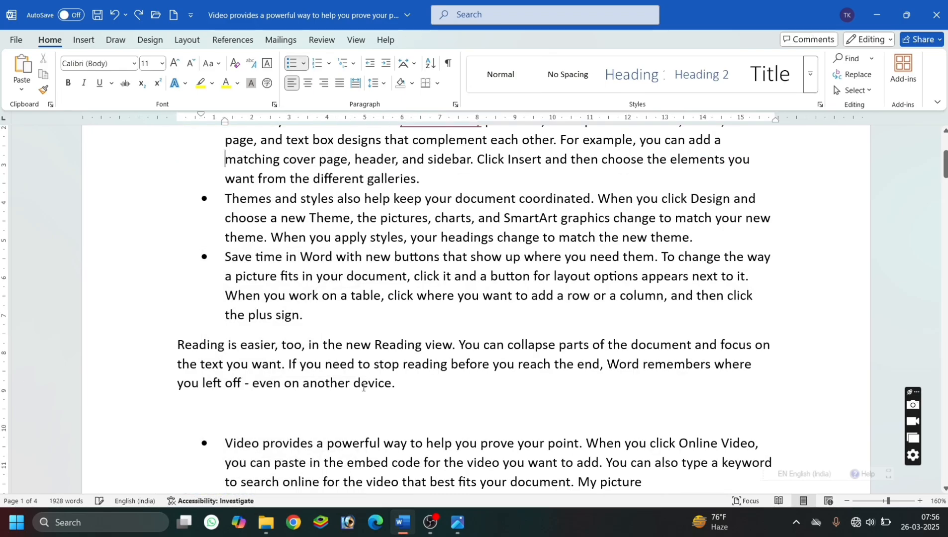
Insert the built-in Simple Text Box near the second bullet.
{"action": "left_click", "coordinate": [84, 39]}
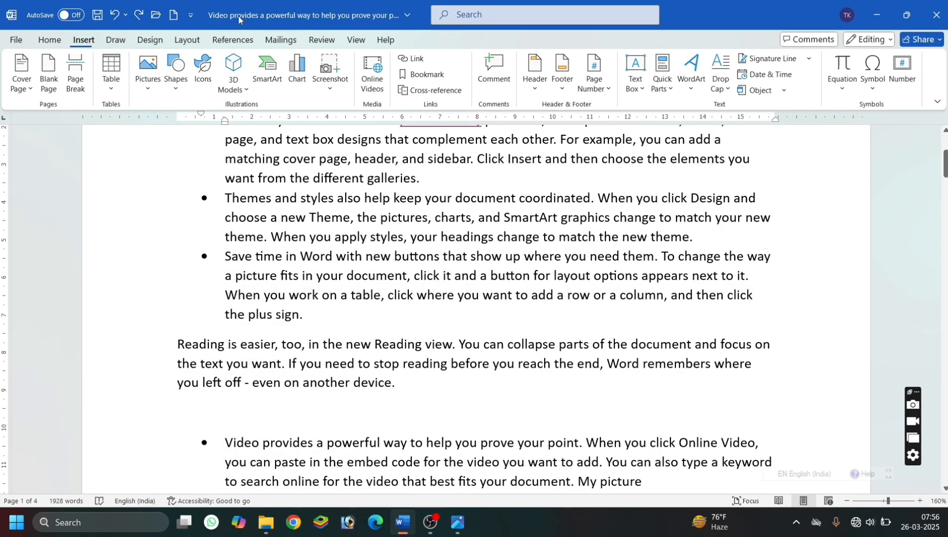
{"action": "left_click", "coordinate": [640, 83]}
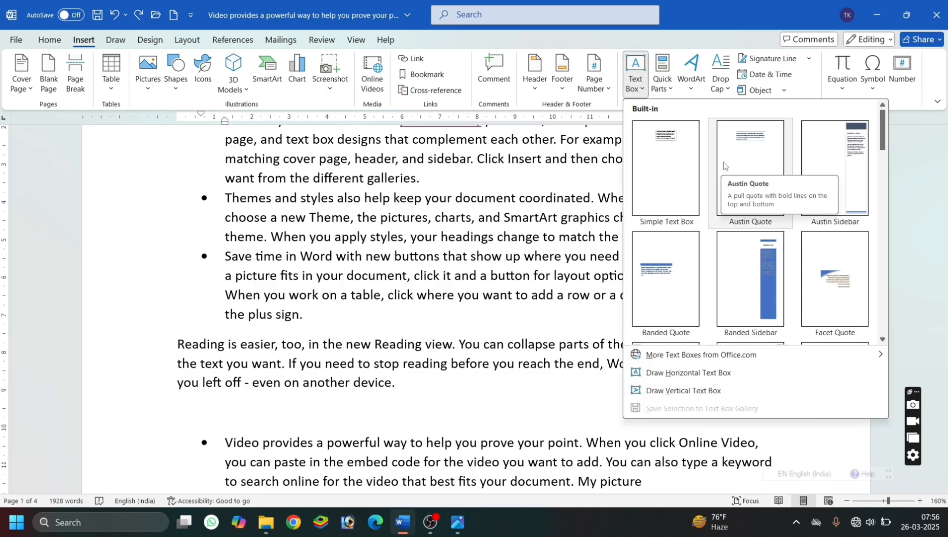
{"action": "left_click", "coordinate": [681, 159]}
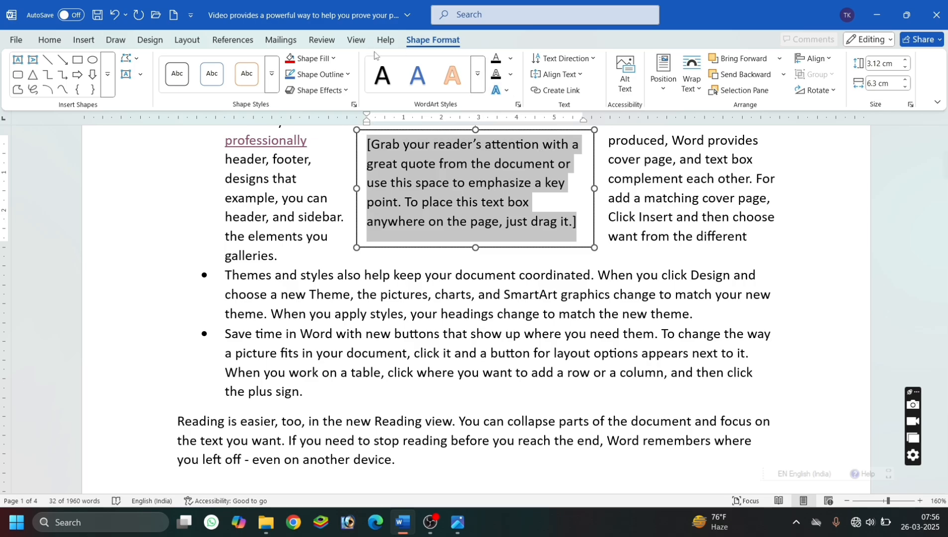
Apply an orange theme shape style to the text box and change its shape fill to standard red.
{"action": "left_click", "coordinate": [272, 74]}
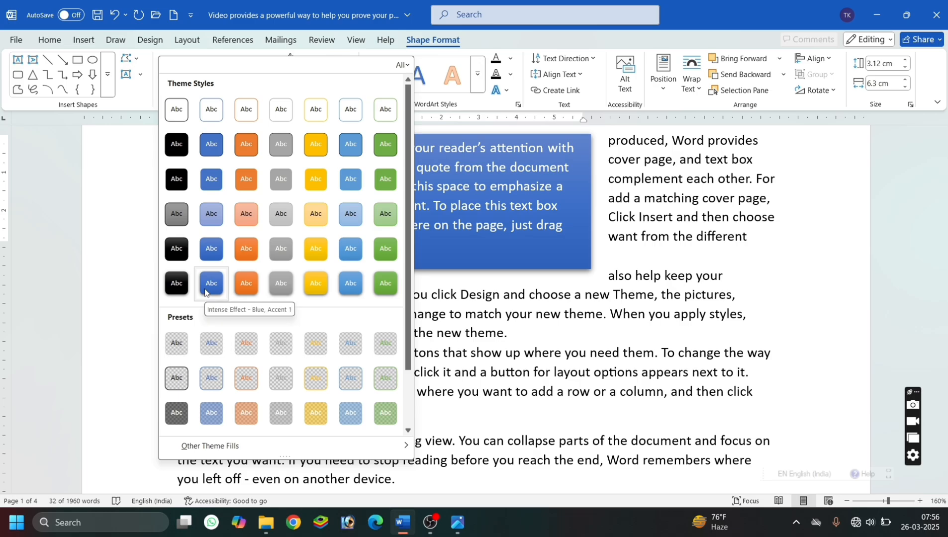
{"action": "left_click", "coordinate": [247, 261]}
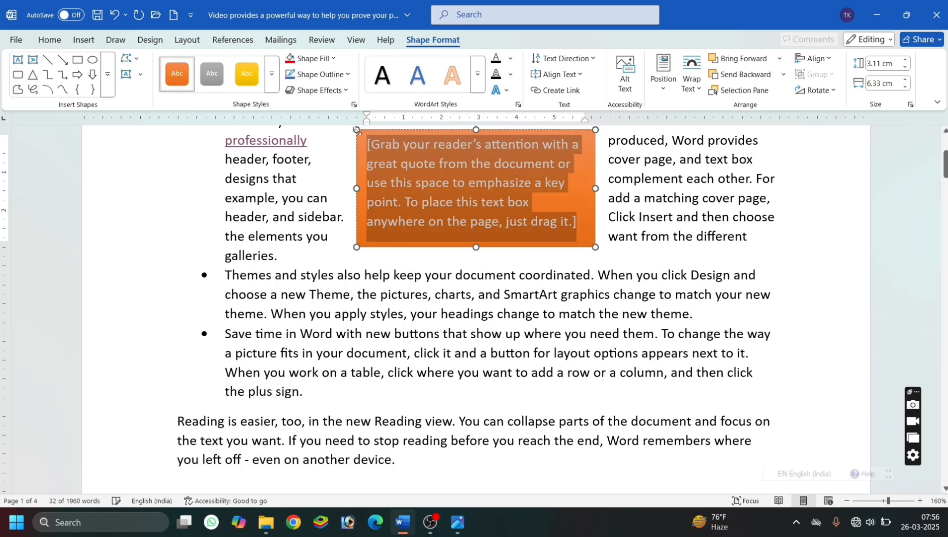
{"action": "left_click", "coordinate": [333, 59]}
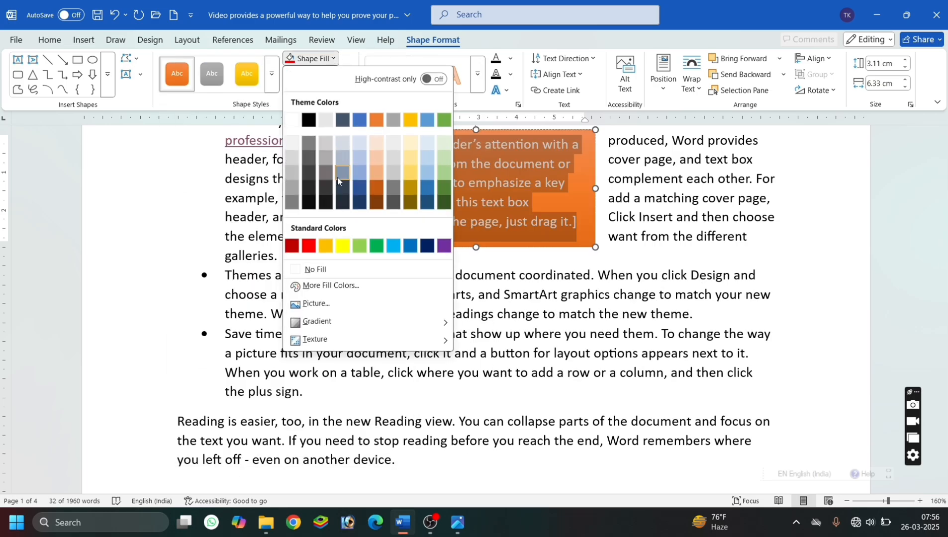
{"action": "left_click", "coordinate": [311, 246]}
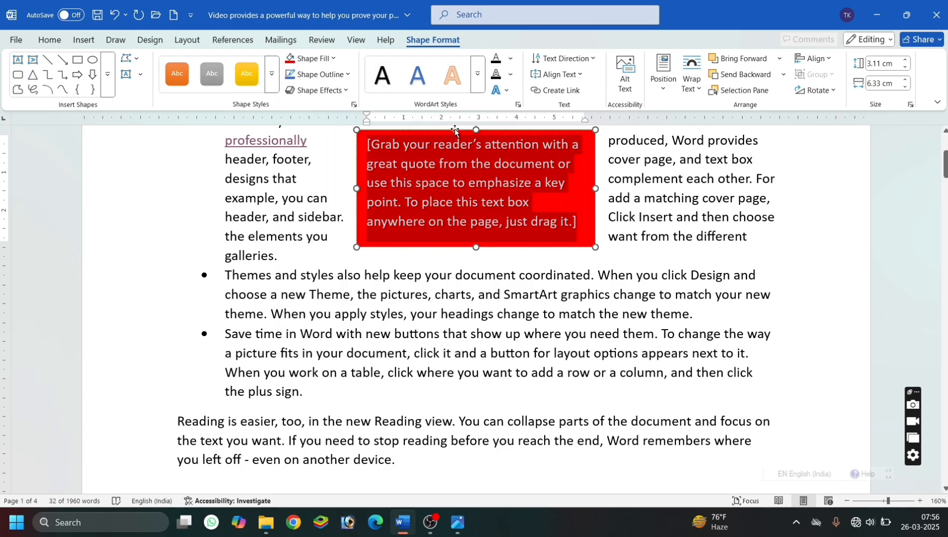
Rotate the red text box clockwise to a diagonal angle and set its text wrapping to Tight.
{"action": "left_click_drag", "start_coordinate": [455, 130], "coordinate": [518, 217]}
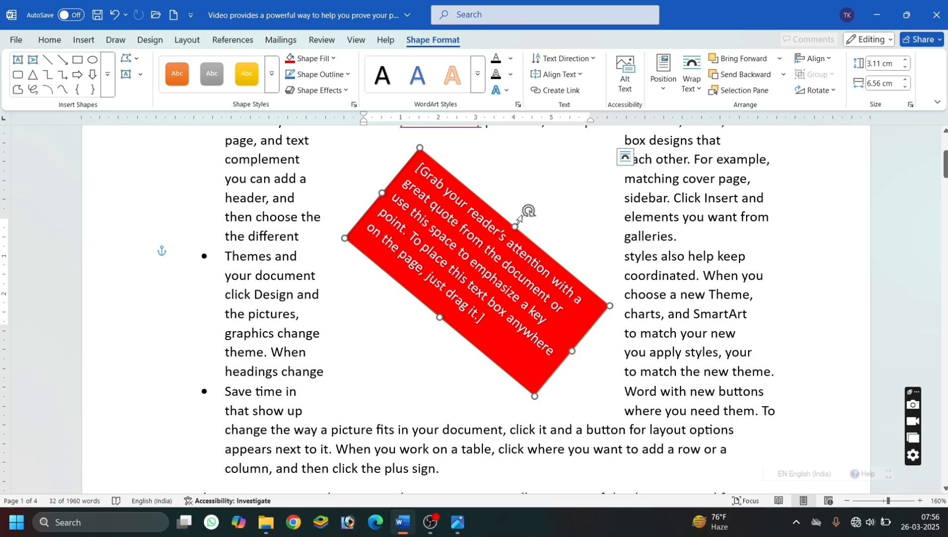
{"action": "left_click", "coordinate": [695, 89]}
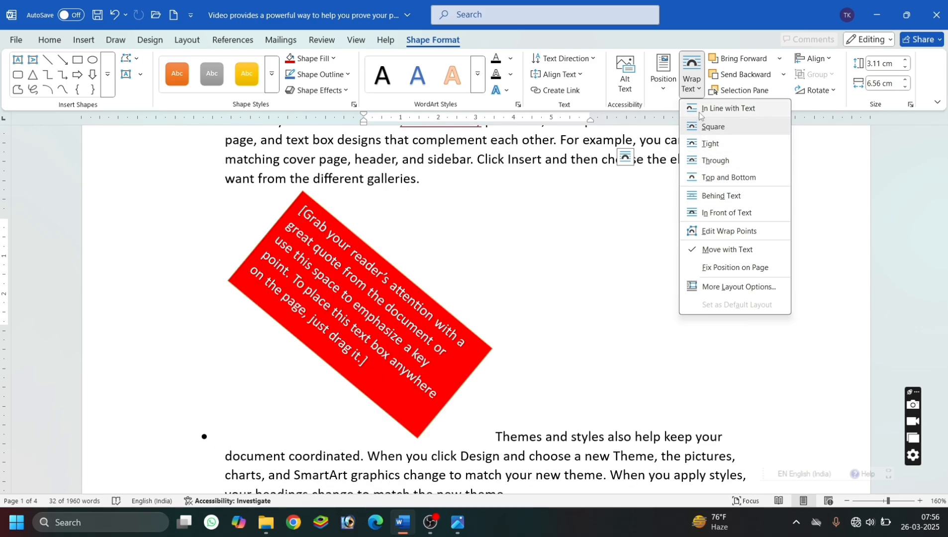
{"action": "left_click", "coordinate": [705, 148]}
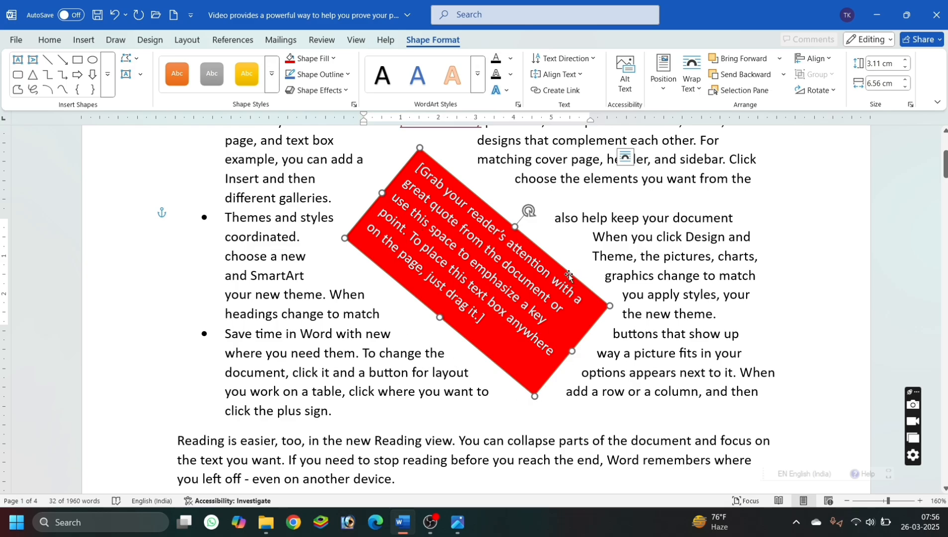
Delete the rotated red text box from the document.
{"action": "key", "text": "Delete"}
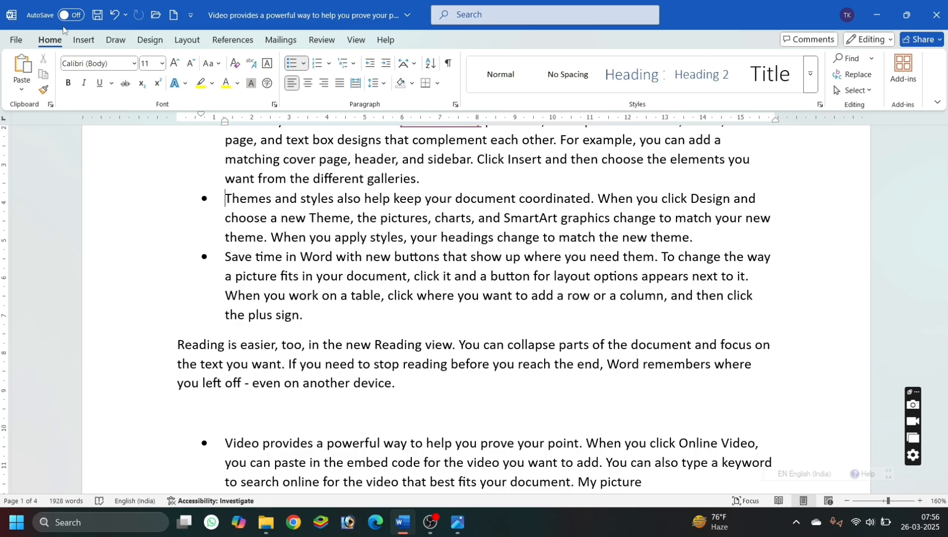
{"action": "left_click", "coordinate": [77, 40]}
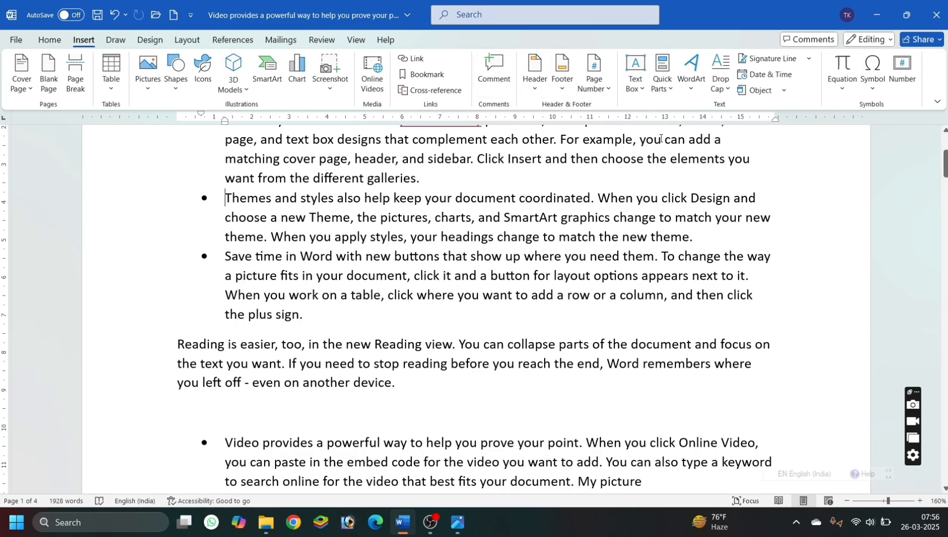
{"action": "left_click", "coordinate": [671, 89]}
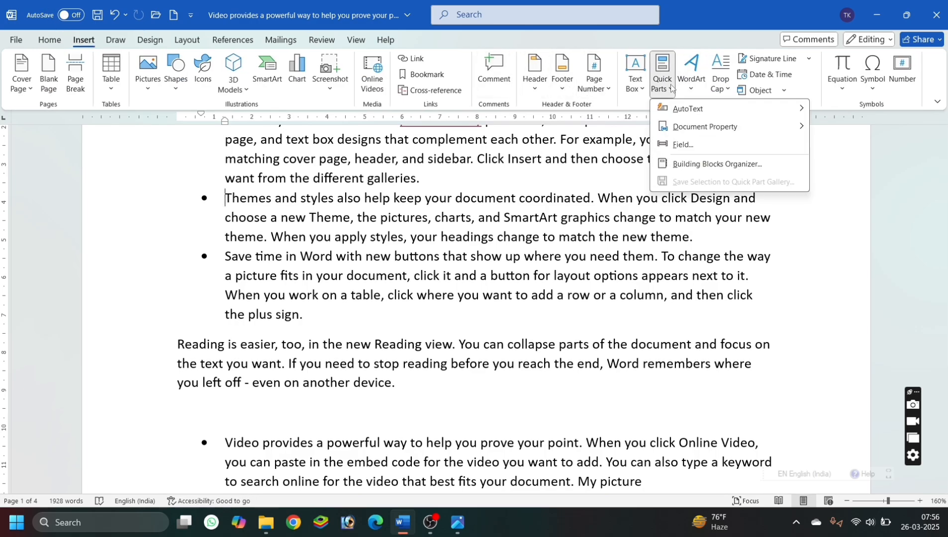
{"action": "mouse_move", "coordinate": [689, 117]}
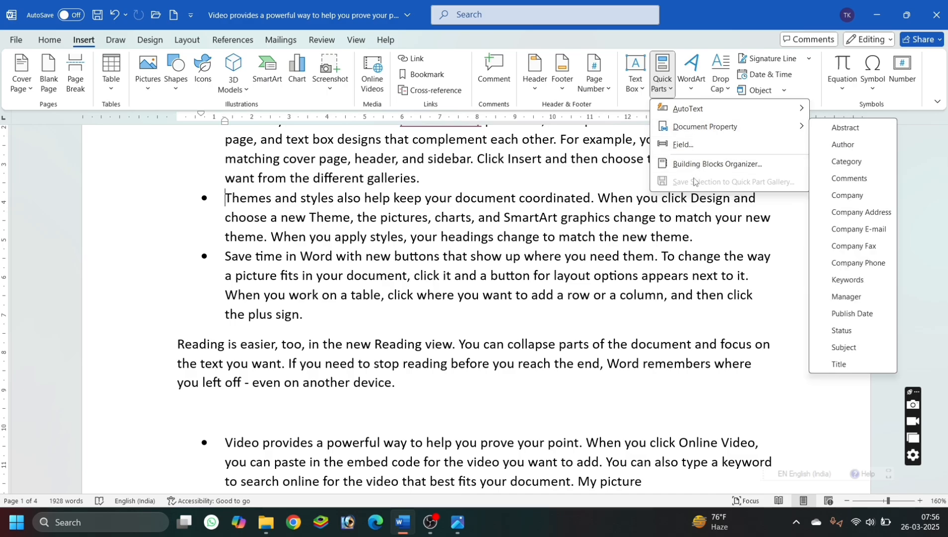
{"action": "left_click", "coordinate": [613, 220]}
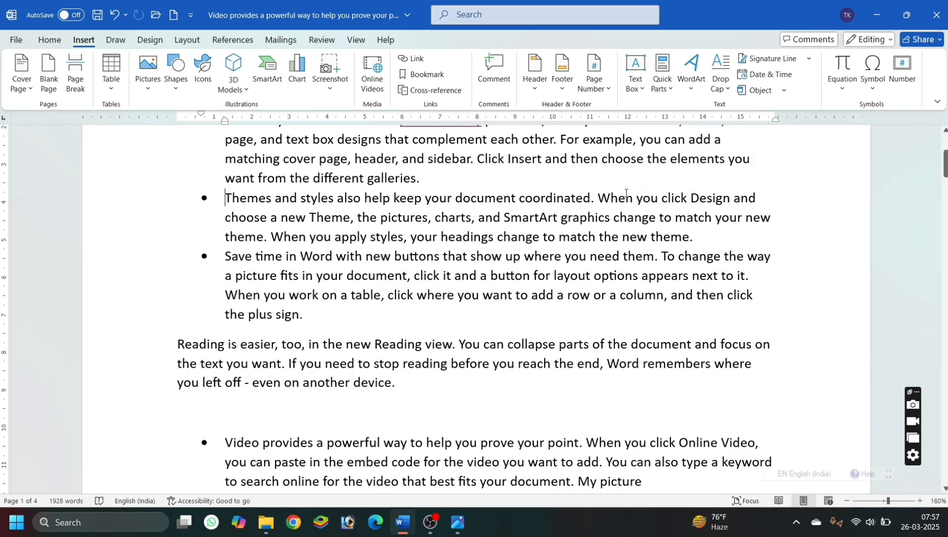
Insert the Company document property before "Themes" in the third bullet and fill it with "Computer".
{"action": "left_click", "coordinate": [665, 93]}
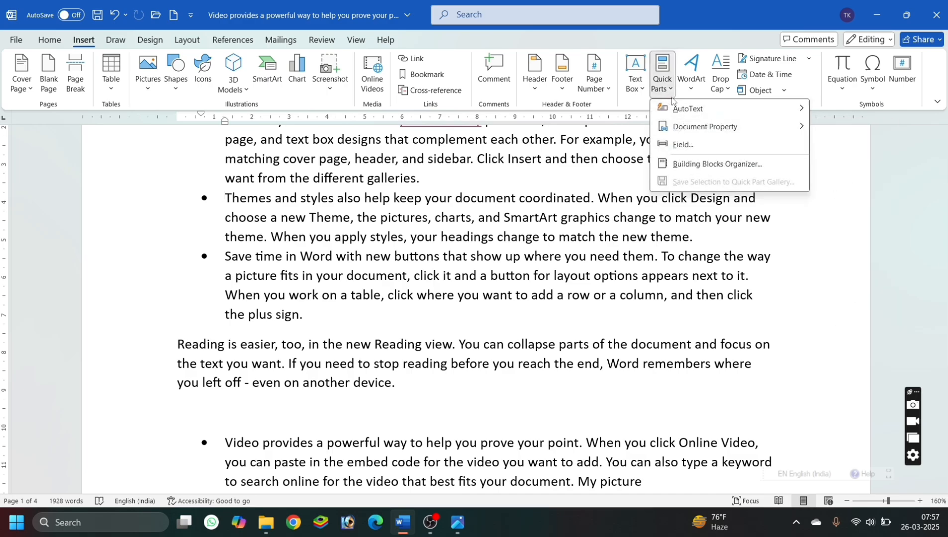
{"action": "mouse_move", "coordinate": [694, 129]}
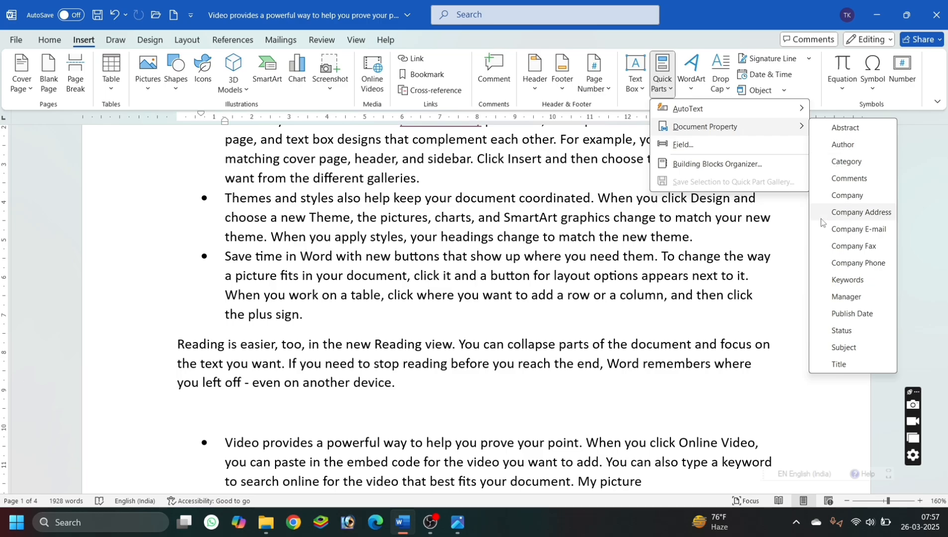
{"action": "left_click", "coordinate": [841, 196]}
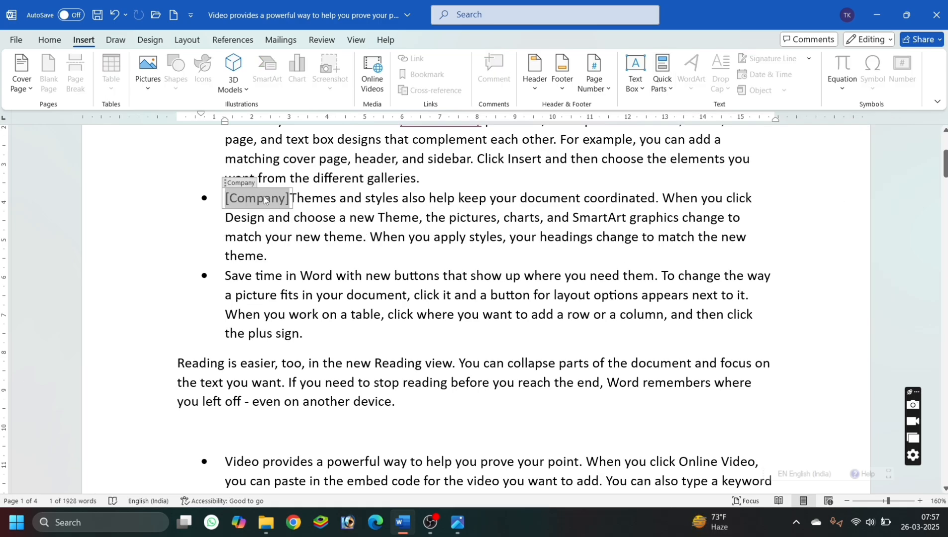
{"action": "type", "text": "Computer"}
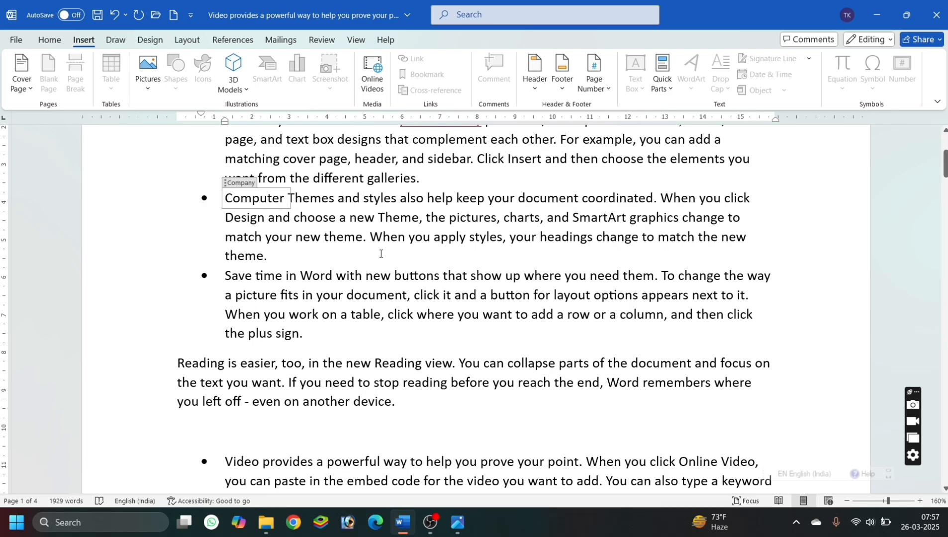
{"action": "left_click", "coordinate": [380, 253]}
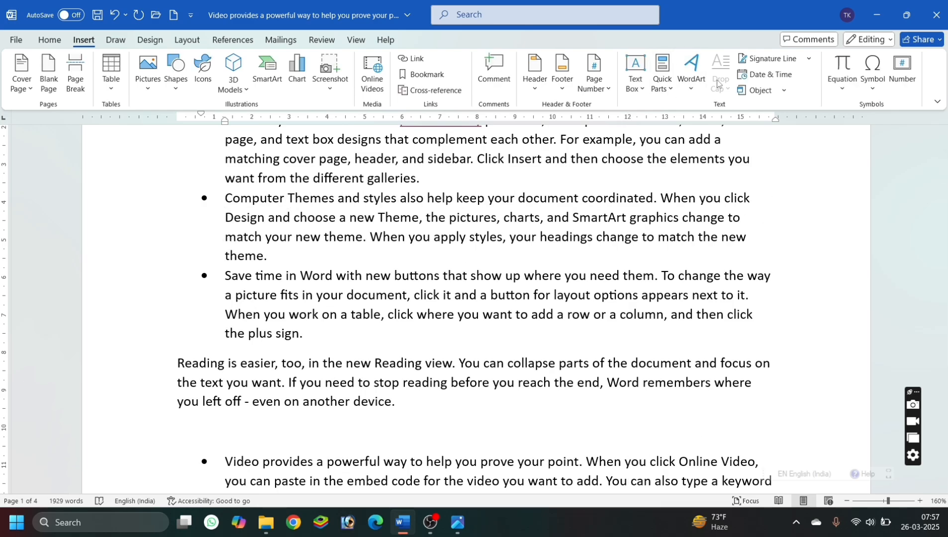
{"action": "left_click", "coordinate": [670, 93]}
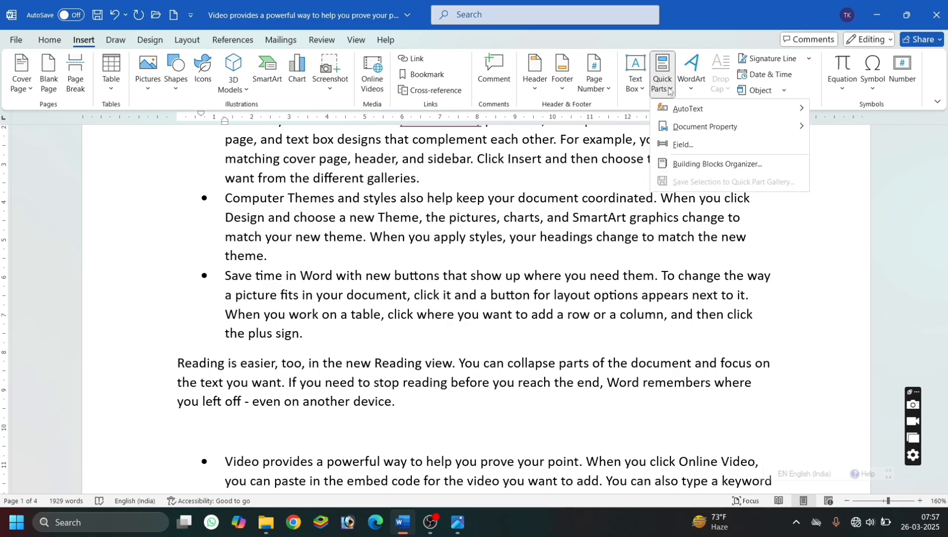
{"action": "left_click", "coordinate": [694, 146]}
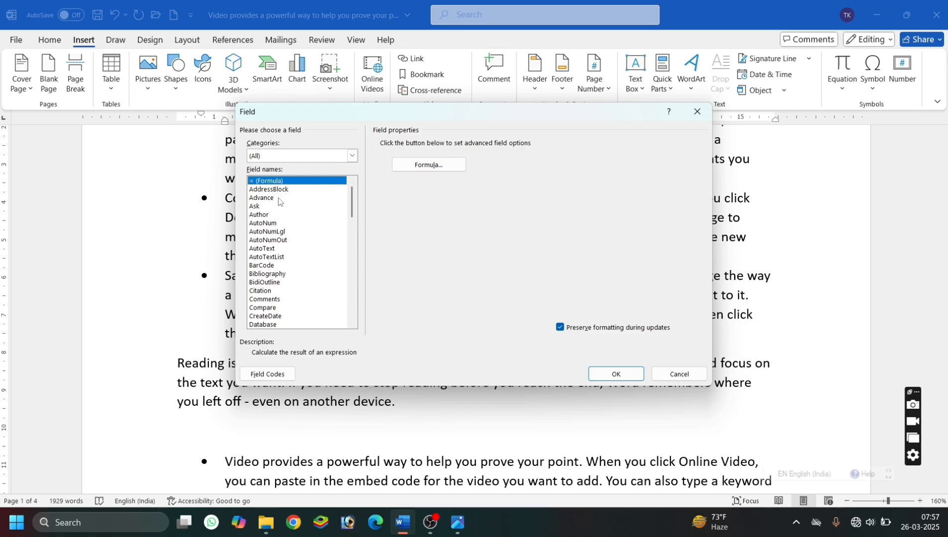
{"action": "left_click", "coordinate": [698, 117]}
Insert a 4x1 table on the blank line below the Reading view paragraph and enter 45, 97 and 20 in its first three cells.
{"action": "left_click", "coordinate": [392, 424]}
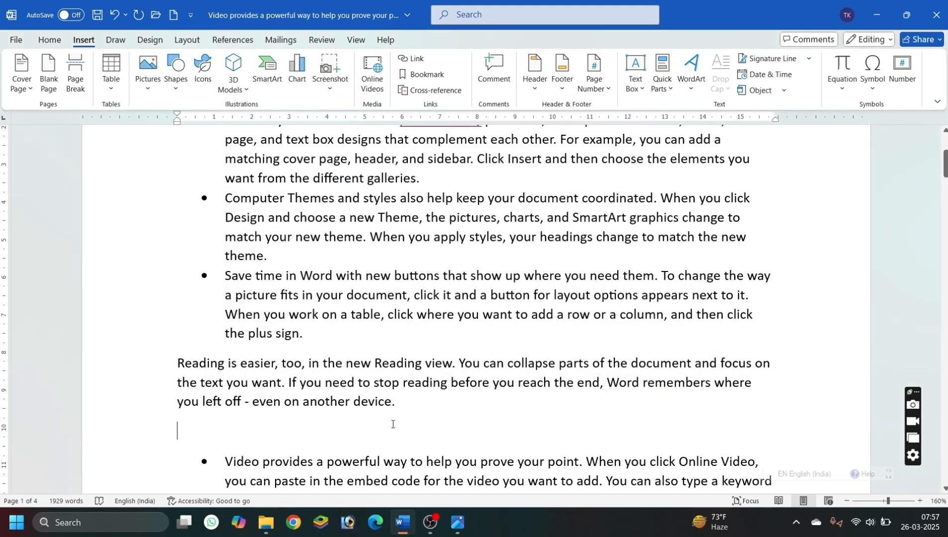
{"action": "left_click", "coordinate": [112, 72]}
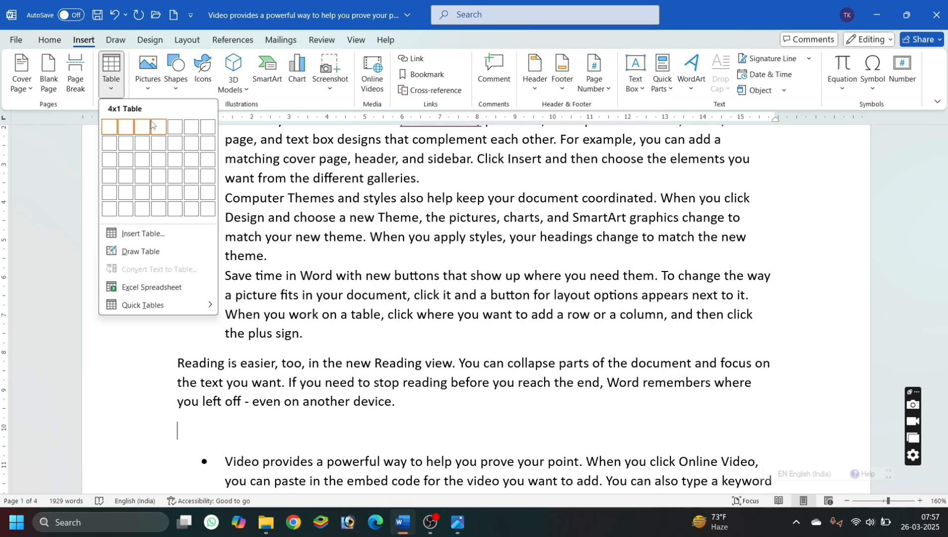
{"action": "left_click", "coordinate": [152, 127]}
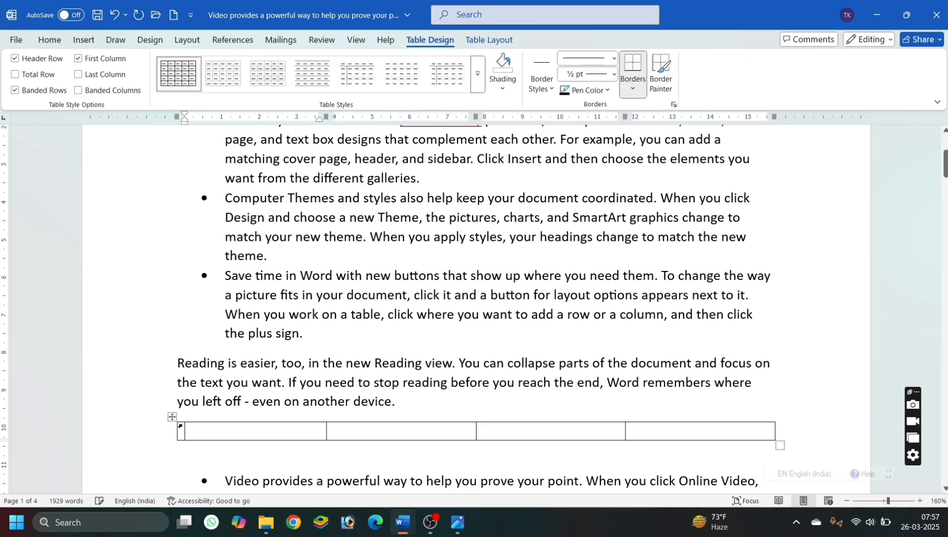
{"action": "type", "text": "45"}
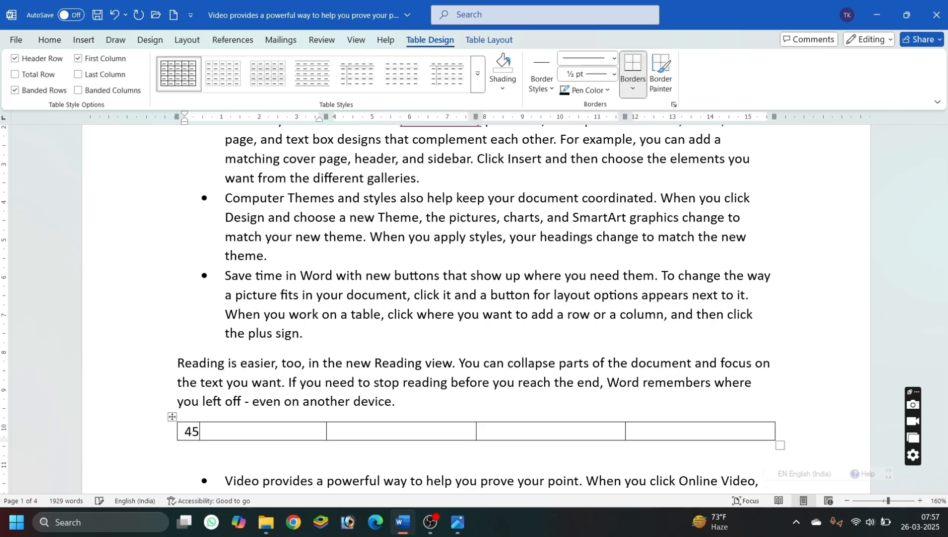
{"action": "key", "text": "Tab"}
{"action": "type", "text": "97"}
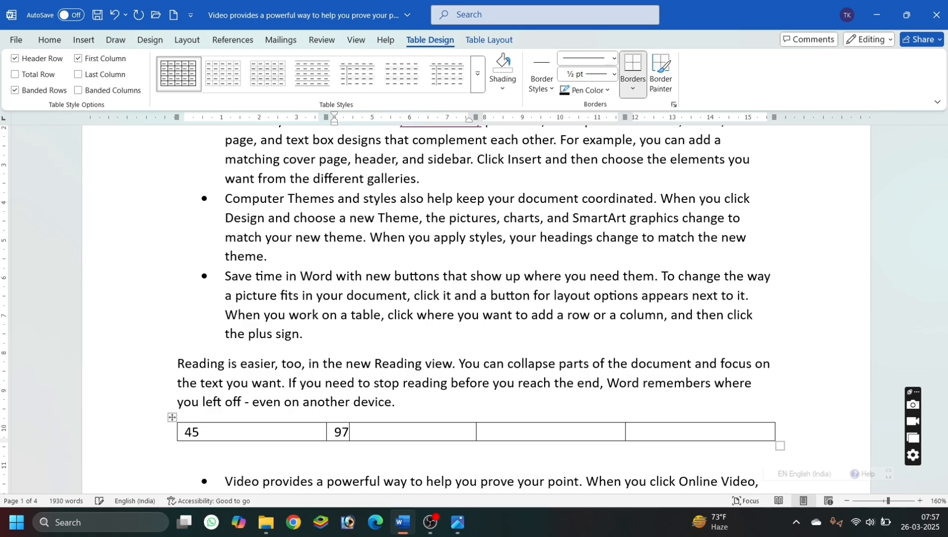
{"action": "key", "text": "Tab"}
{"action": "type", "text": "20"}
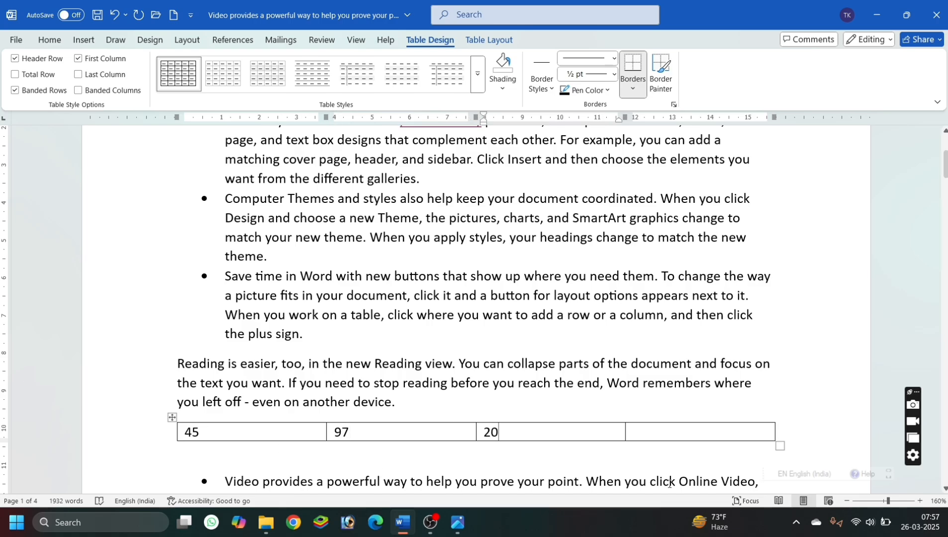
Insert a formula field with =SUM(LEFT) in the table's fourth cell.
{"action": "left_click", "coordinate": [660, 436]}
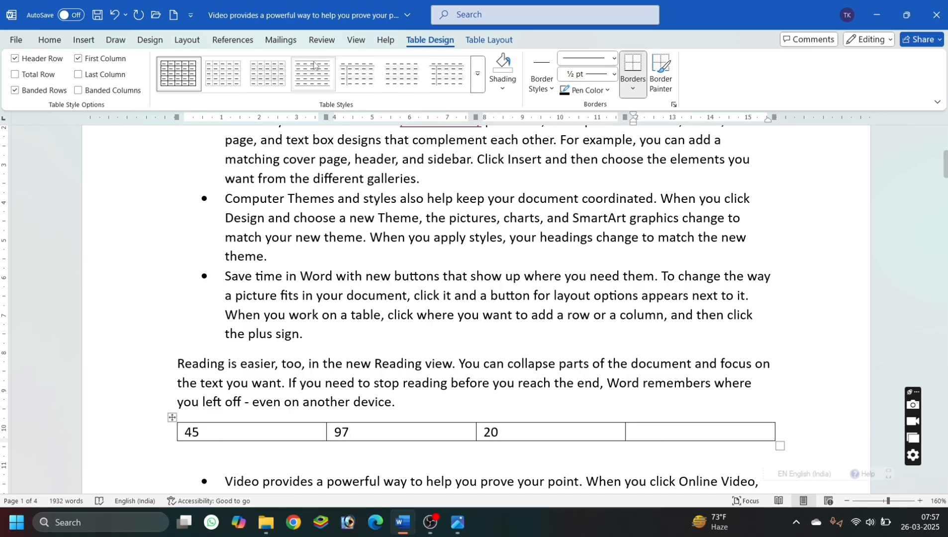
{"action": "left_click", "coordinate": [95, 40]}
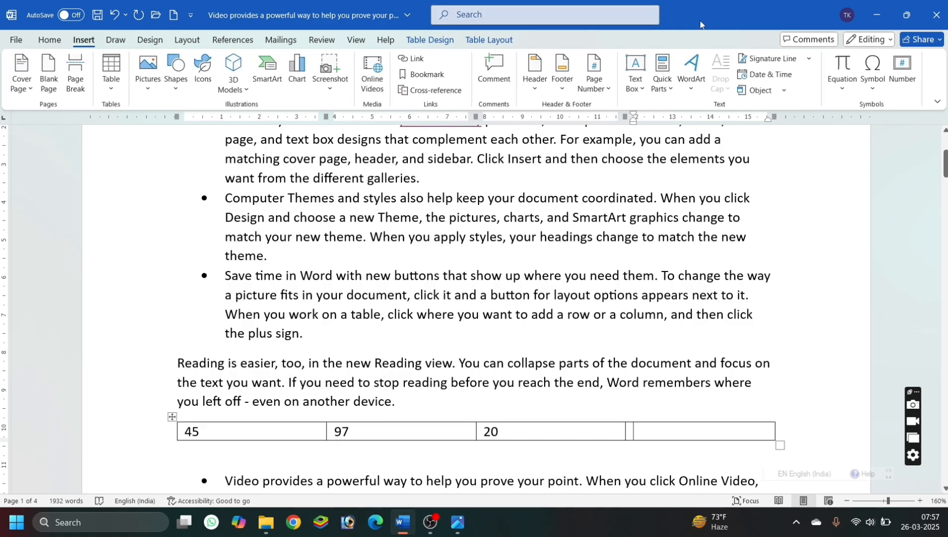
{"action": "left_click", "coordinate": [661, 80]}
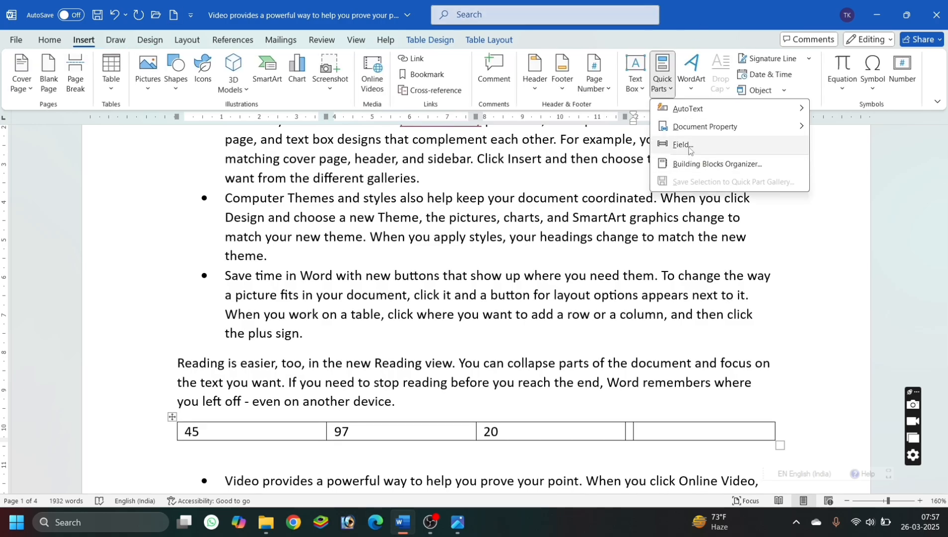
{"action": "left_click", "coordinate": [684, 145]}
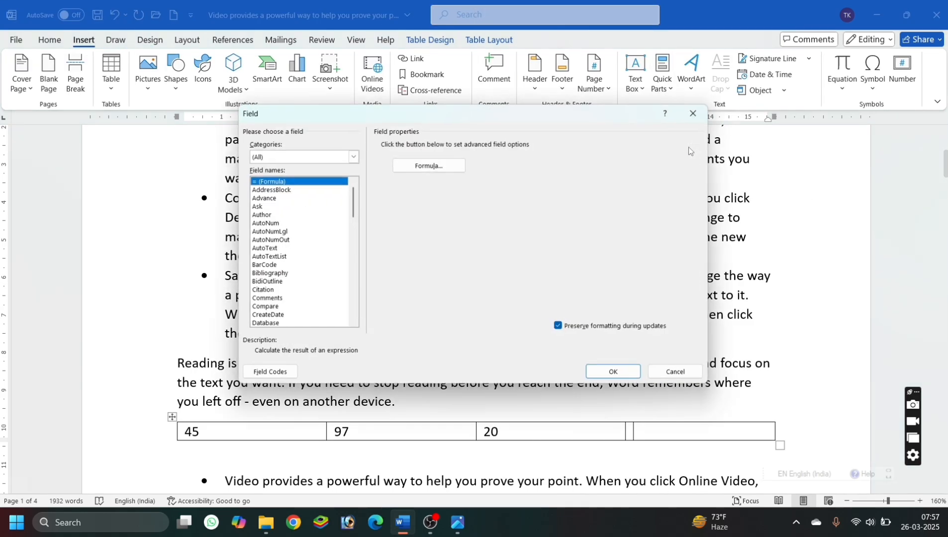
{"action": "left_click", "coordinate": [421, 165]}
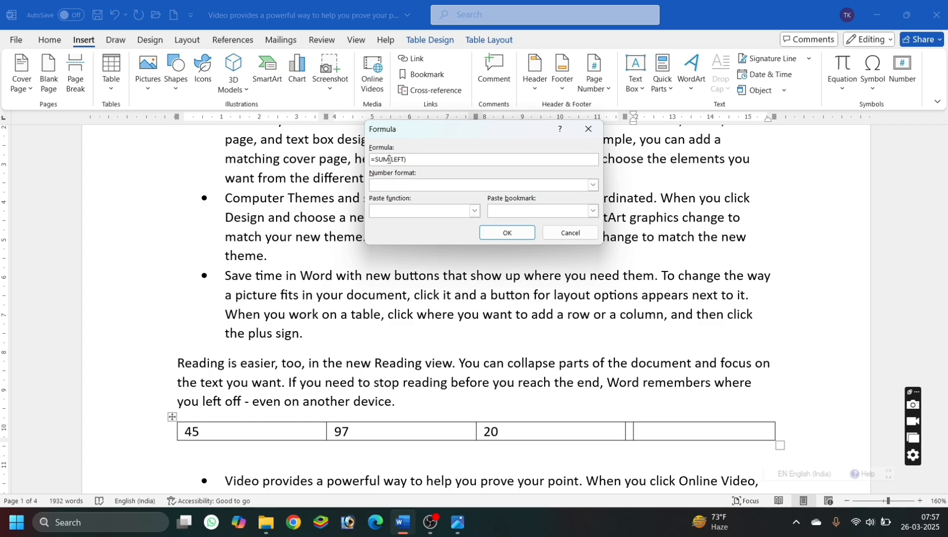
{"action": "left_click", "coordinate": [505, 234]}
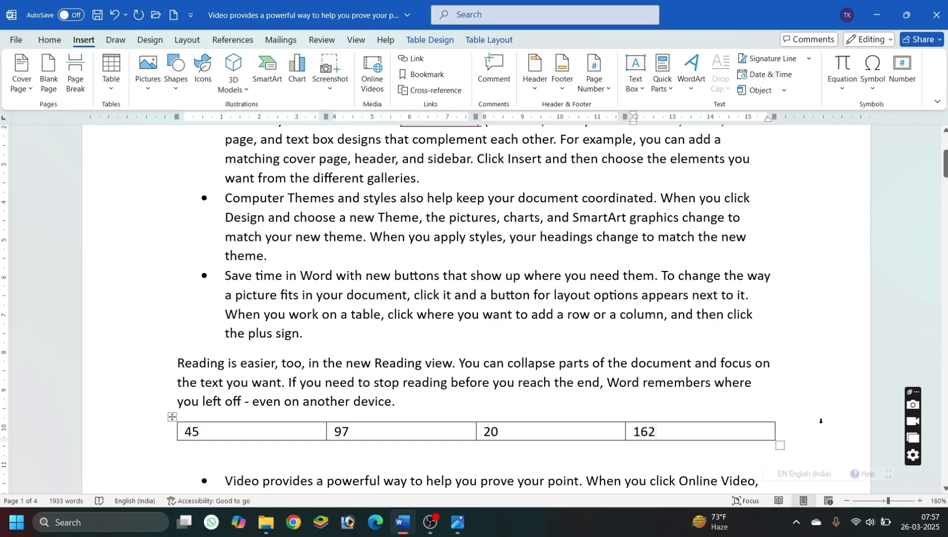
{"action": "left_click", "coordinate": [415, 363]}
{"action": "left_click", "coordinate": [409, 332]}
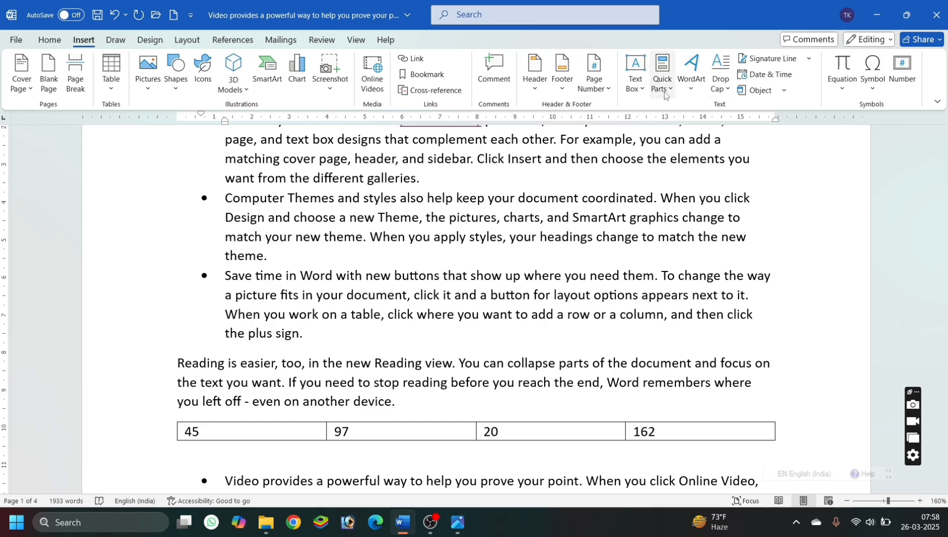
Insert WordArt in the black style with a blue hard shadow above the first bullet and remove its leading bullet point.
{"action": "left_click", "coordinate": [690, 85]}
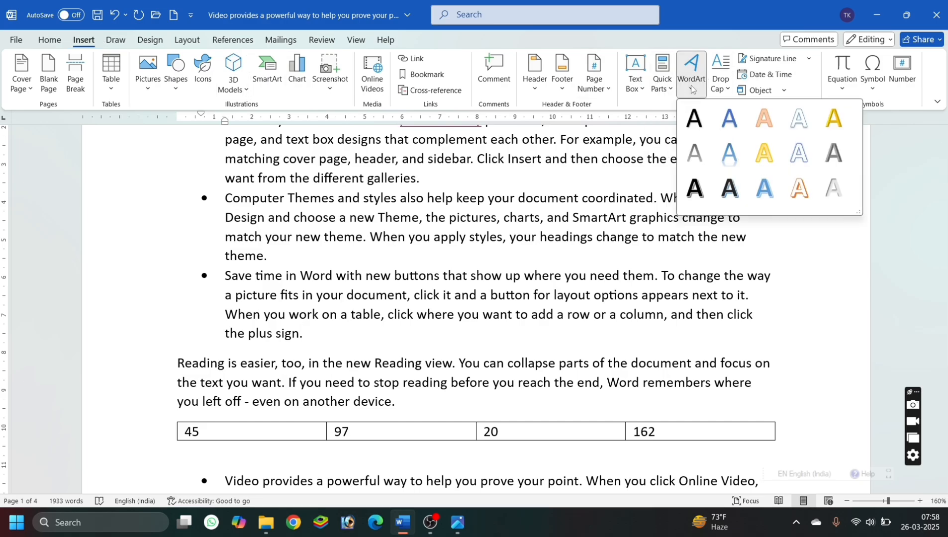
{"action": "left_click", "coordinate": [546, 202]}
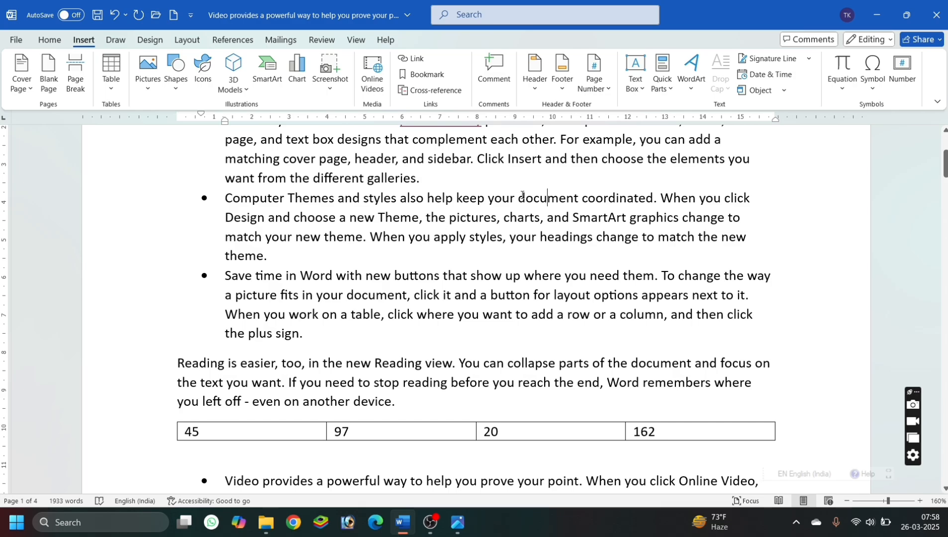
{"action": "scroll", "coordinate": [521, 195], "scroll_direction": "up", "scroll_amount": 4}
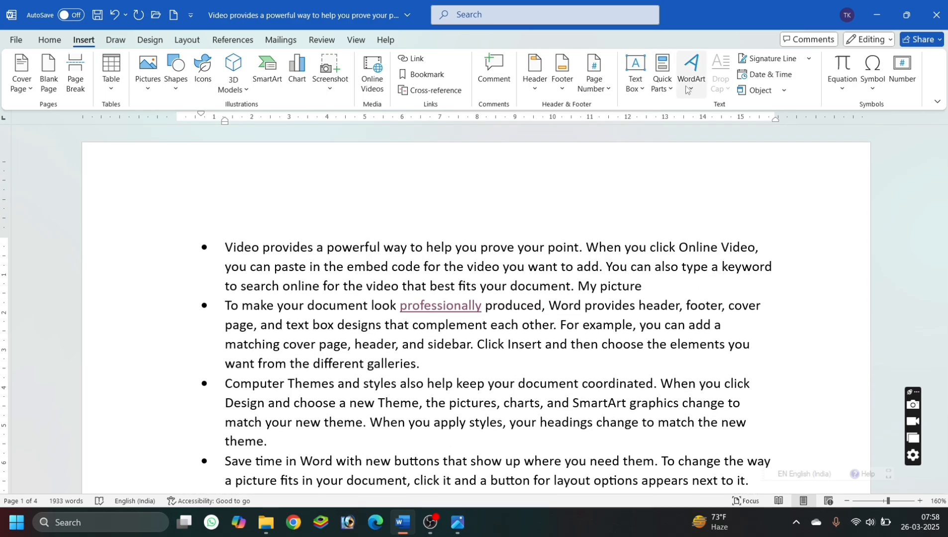
{"action": "left_click", "coordinate": [689, 88]}
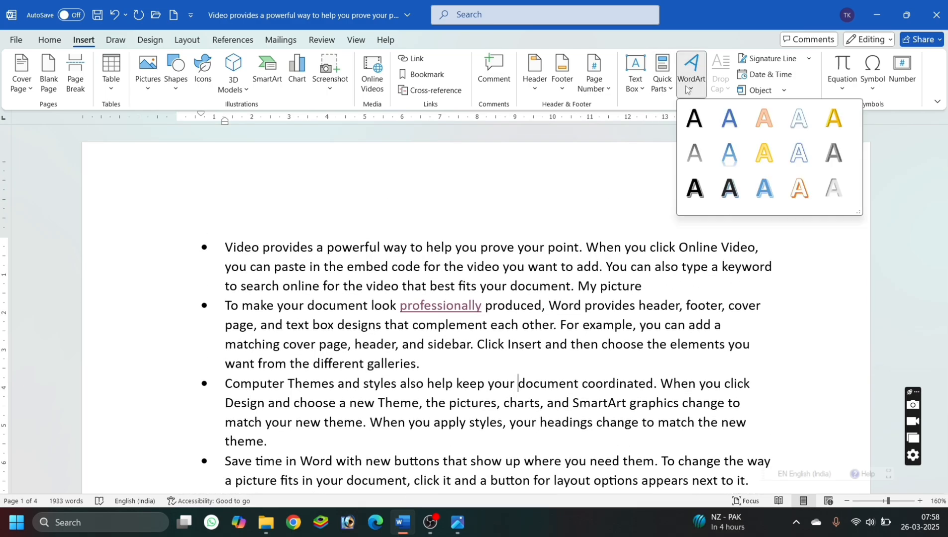
{"action": "left_click", "coordinate": [732, 188]}
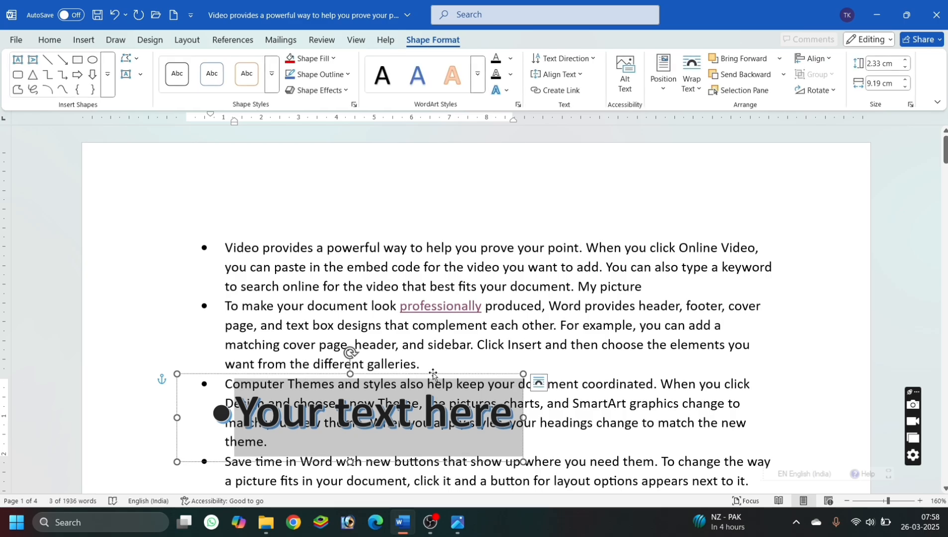
{"action": "left_click_drag", "start_coordinate": [433, 374], "coordinate": [543, 166]}
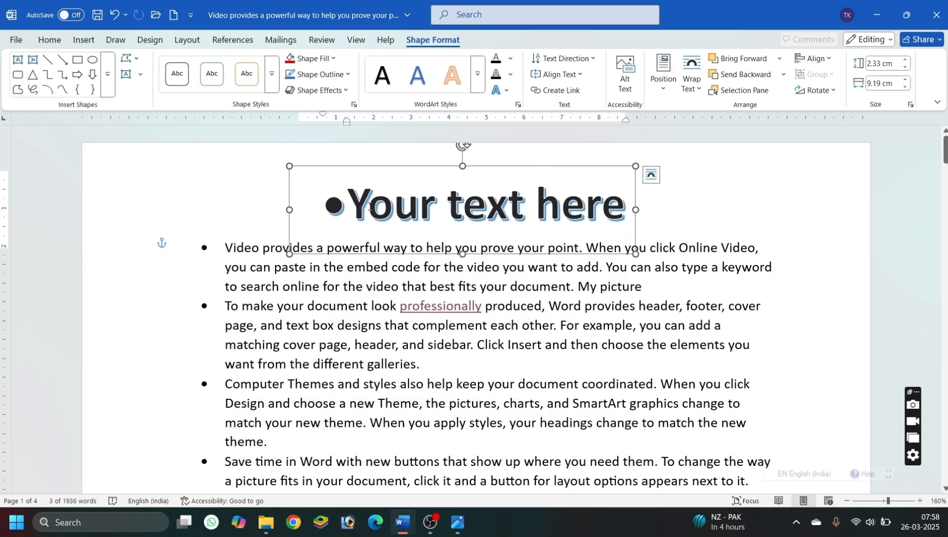
{"action": "key", "text": "BackSpace"}
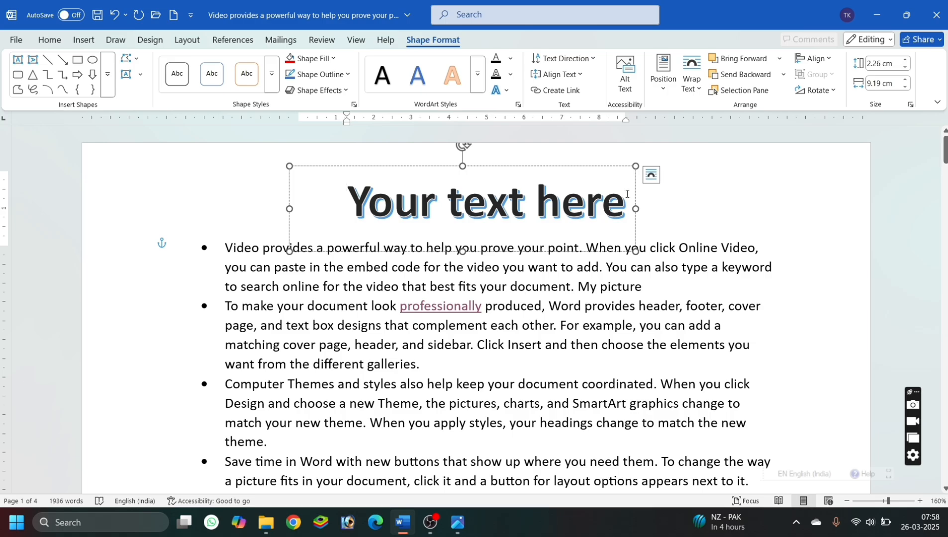
Try the plain blue WordArt style on the whole "Your text here" text and undo it.
{"action": "triple_click", "coordinate": [345, 198]}
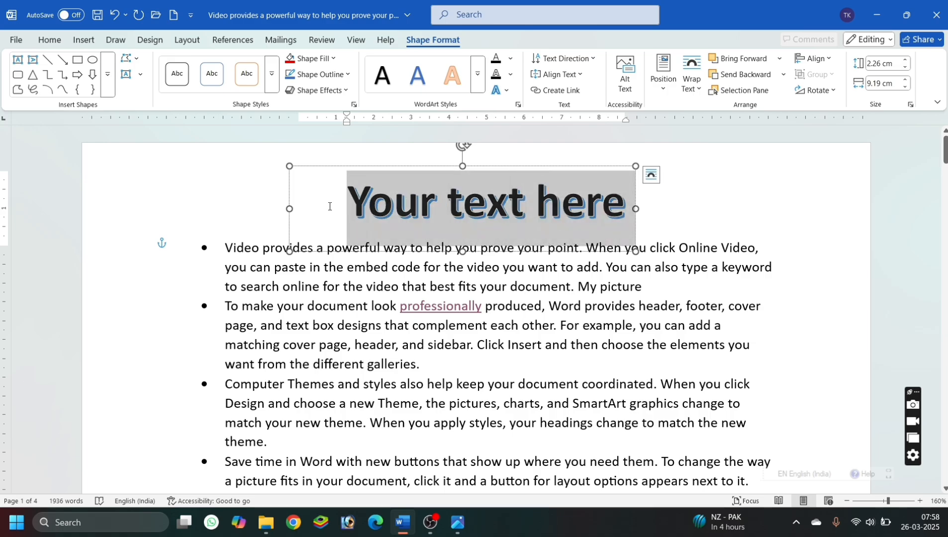
{"action": "left_click", "coordinate": [417, 86]}
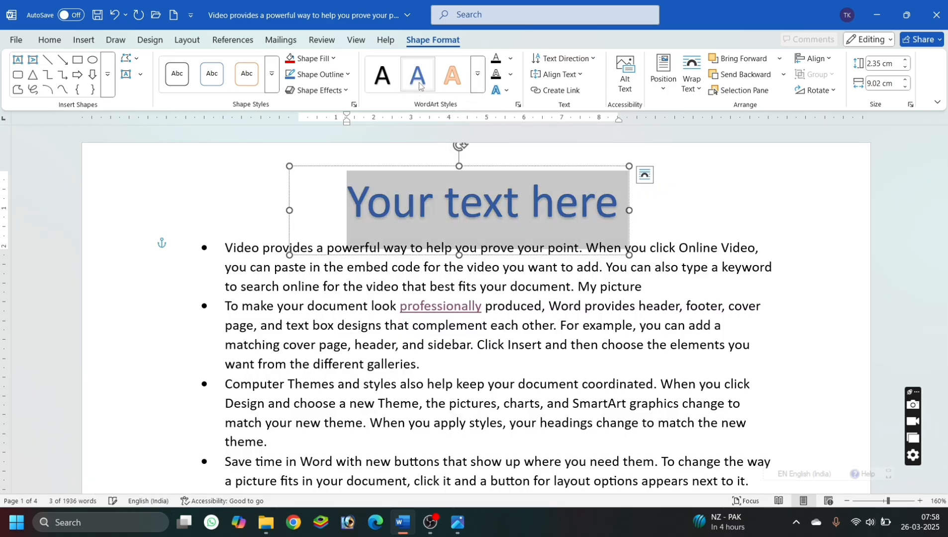
{"action": "key", "text": "ctrl+z"}
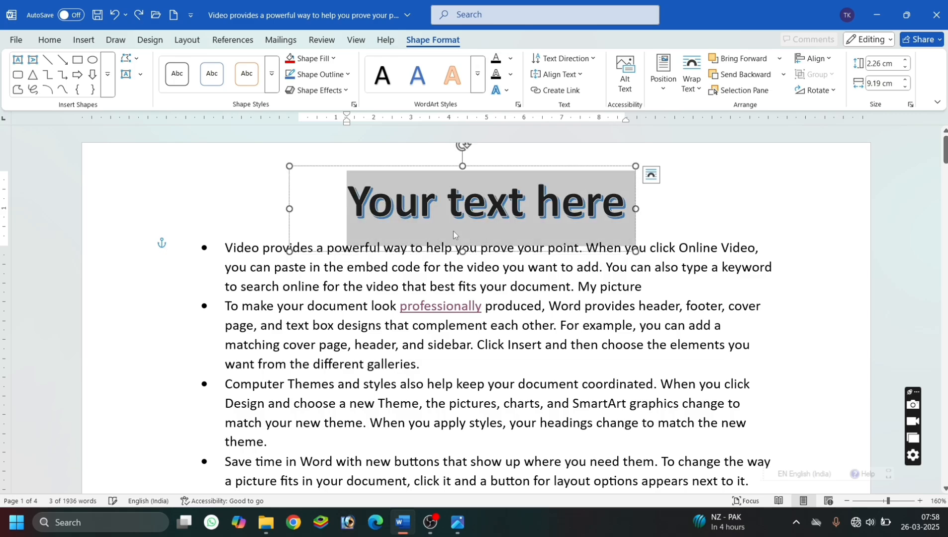
Look over the shape effects and apply a curved Warp transform to the "Your text here" WordArt.
{"action": "left_click", "coordinate": [341, 91]}
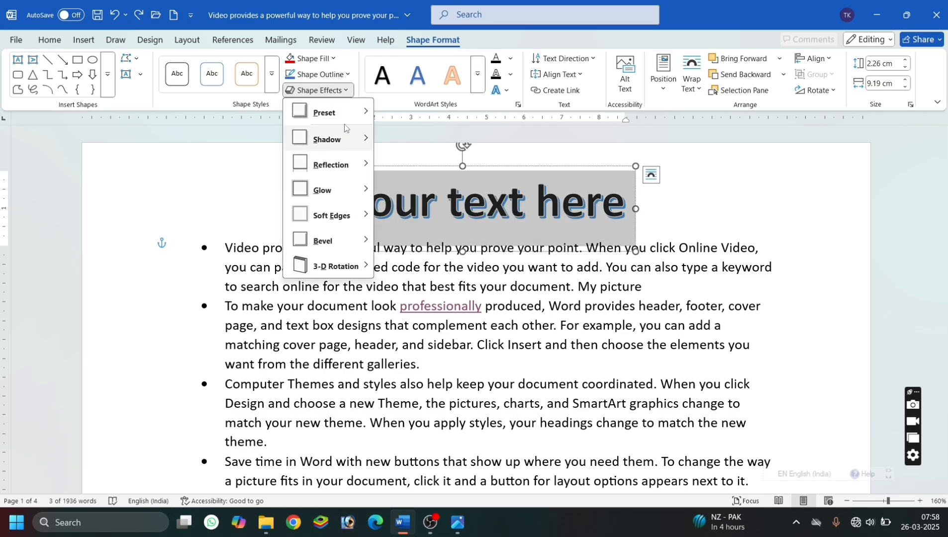
{"action": "mouse_move", "coordinate": [354, 118]}
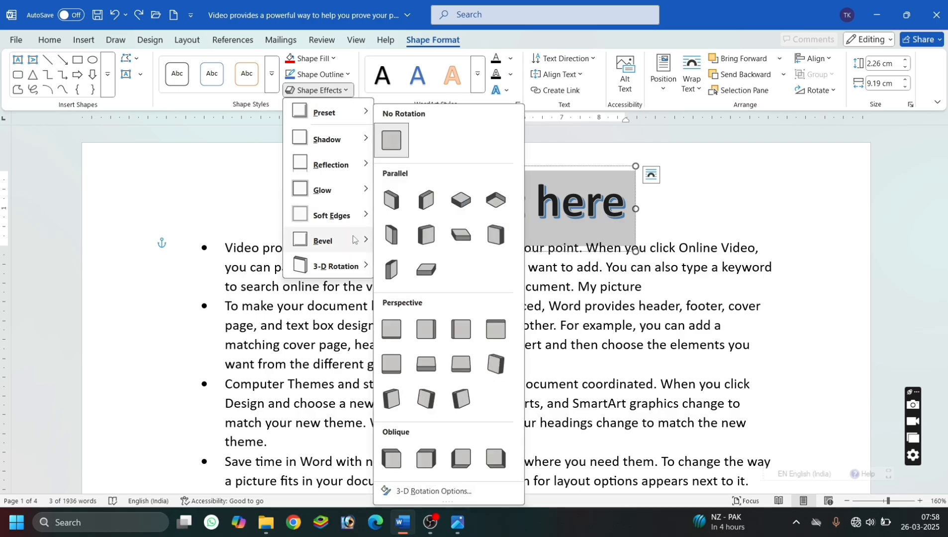
{"action": "mouse_move", "coordinate": [355, 240]}
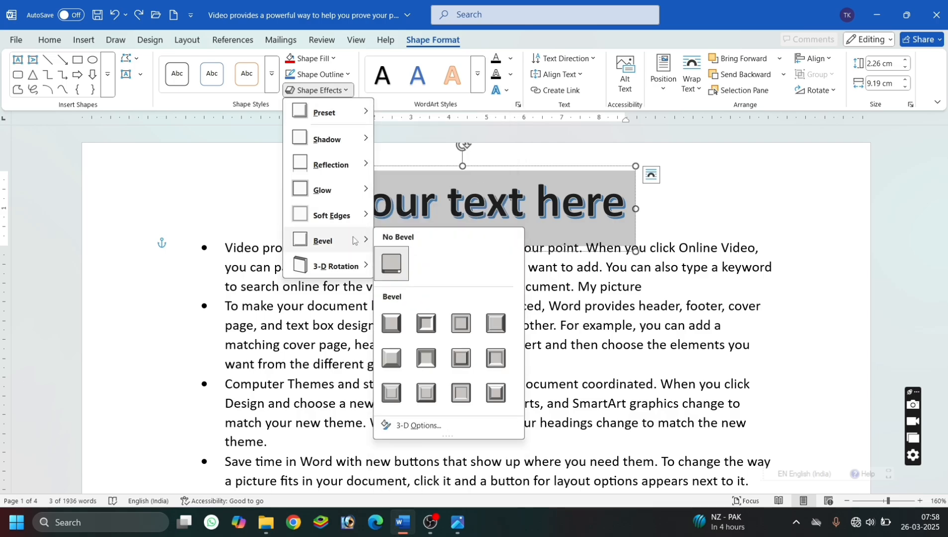
{"action": "left_click", "coordinate": [507, 90]}
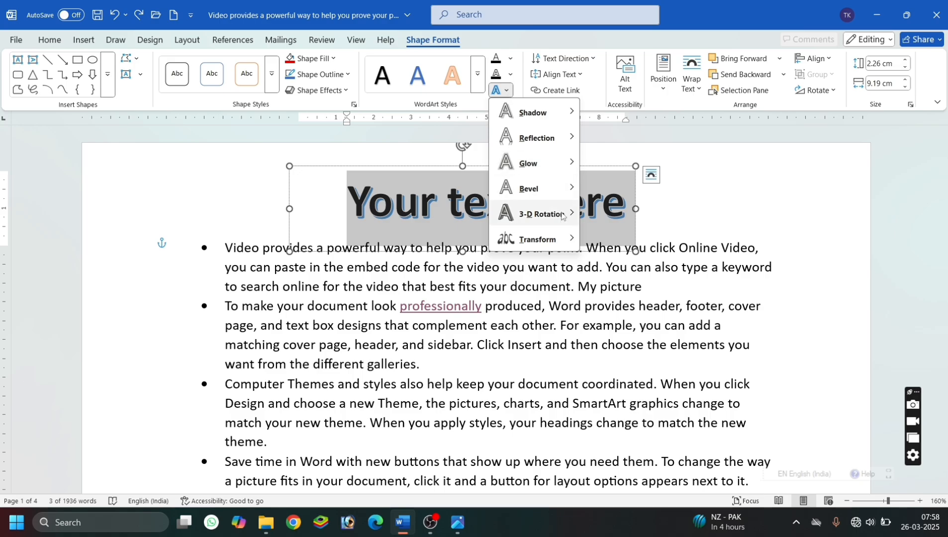
{"action": "mouse_move", "coordinate": [552, 239]}
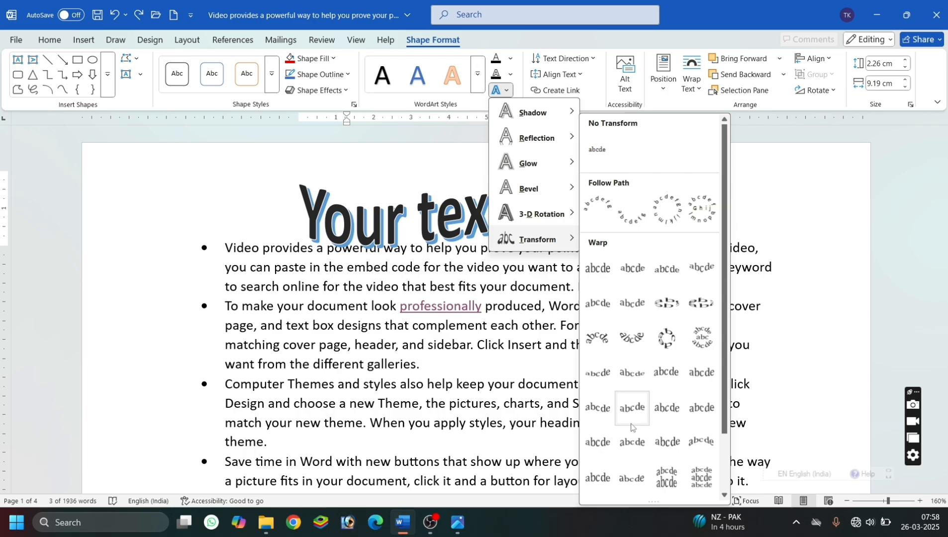
{"action": "left_click", "coordinate": [702, 453]}
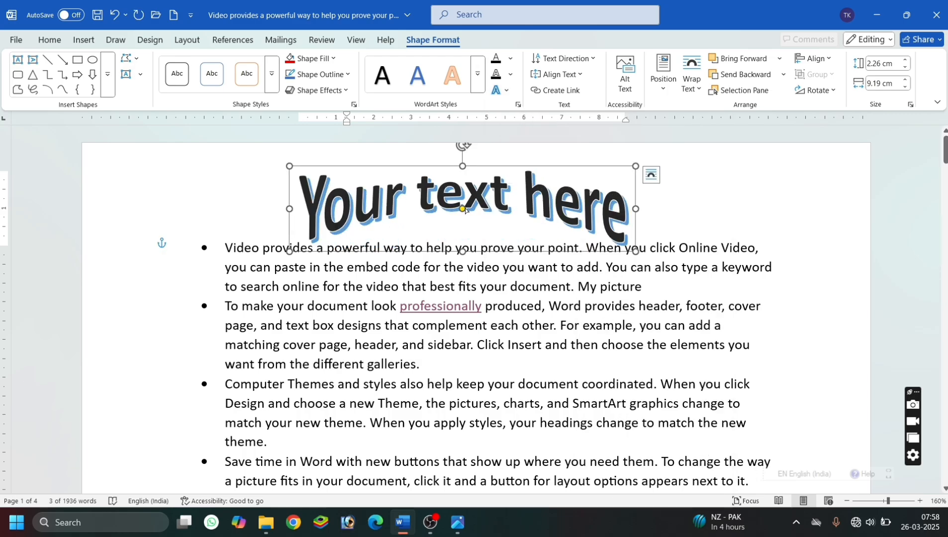
Rotate the warped WordArt slightly clockwise and delete it from the page.
{"action": "mouse_move", "coordinate": [464, 208]}
{"action": "left_mouse_down"}
{"action": "mouse_move", "coordinate": [475, 261]}
{"action": "mouse_move", "coordinate": [470, 175]}
{"action": "mouse_move", "coordinate": [469, 209]}
{"action": "left_mouse_up"}
{"action": "mouse_move", "coordinate": [465, 148]}
{"action": "left_mouse_down"}
{"action": "mouse_move", "coordinate": [499, 155]}
{"action": "mouse_move", "coordinate": [474, 148]}
{"action": "mouse_move", "coordinate": [475, 158]}
{"action": "left_mouse_up"}
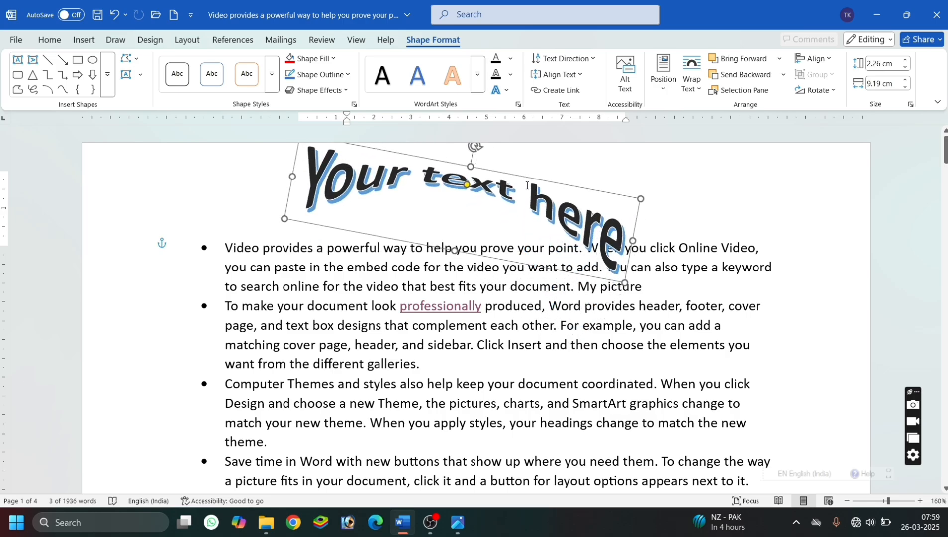
{"action": "key", "text": "Delete"}
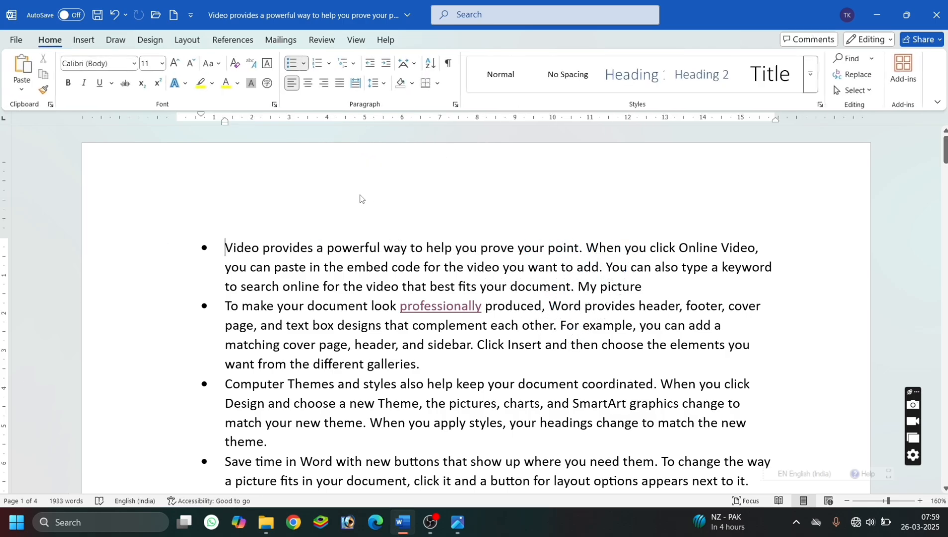
{"action": "left_click", "coordinate": [363, 200]}
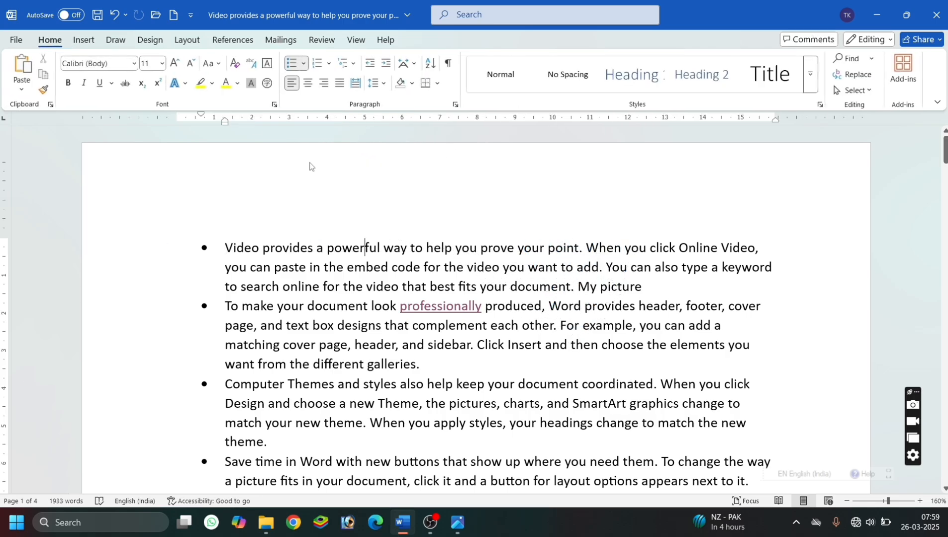
Select the four bulleted paragraphs, undo the recent edits and redo the last one undone.
{"action": "left_click", "coordinate": [83, 41]}
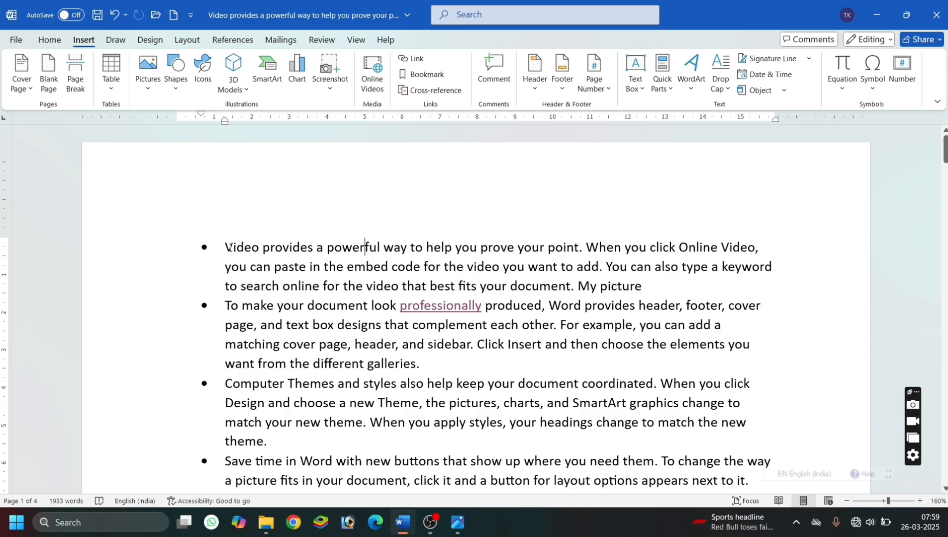
{"action": "left_click_drag", "start_coordinate": [229, 247], "coordinate": [584, 462]}
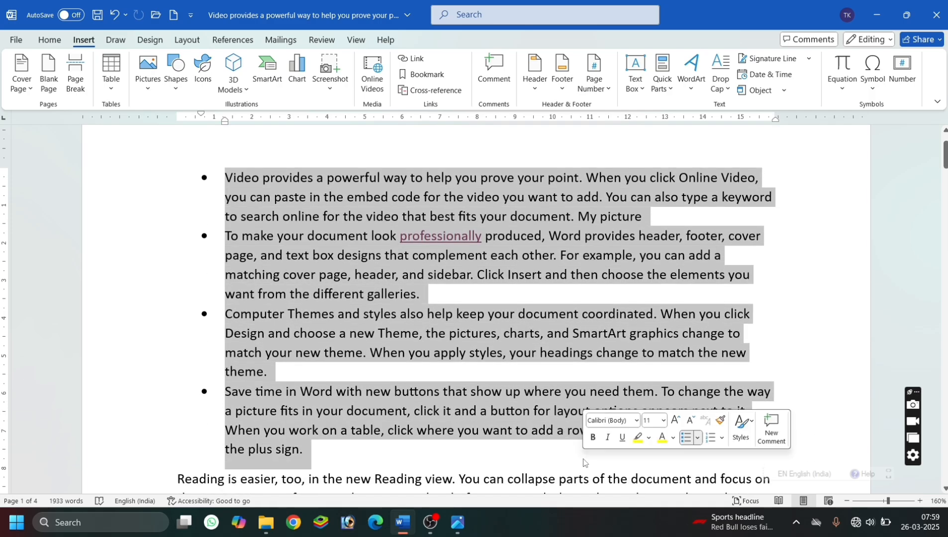
{"action": "key", "text": "ctrl+z"}
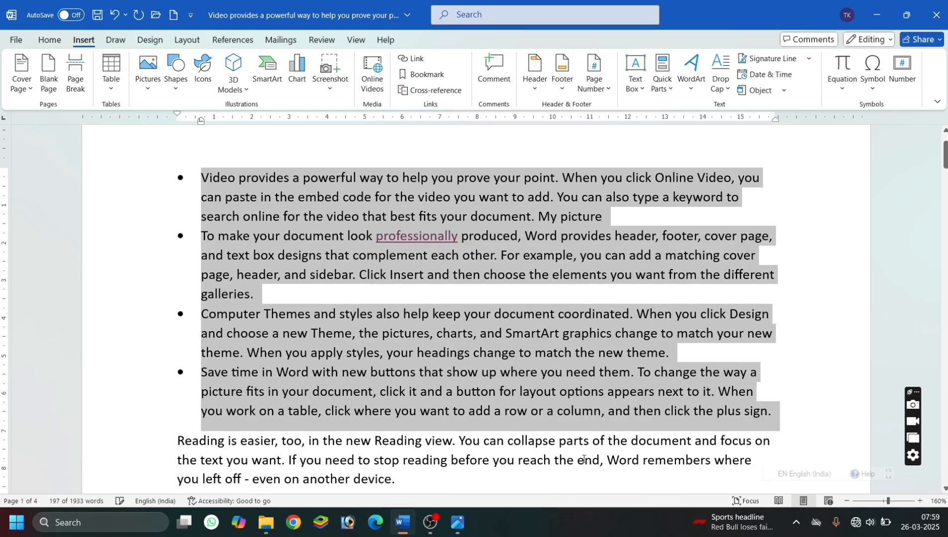
{"action": "key", "text": "ctrl+z"}
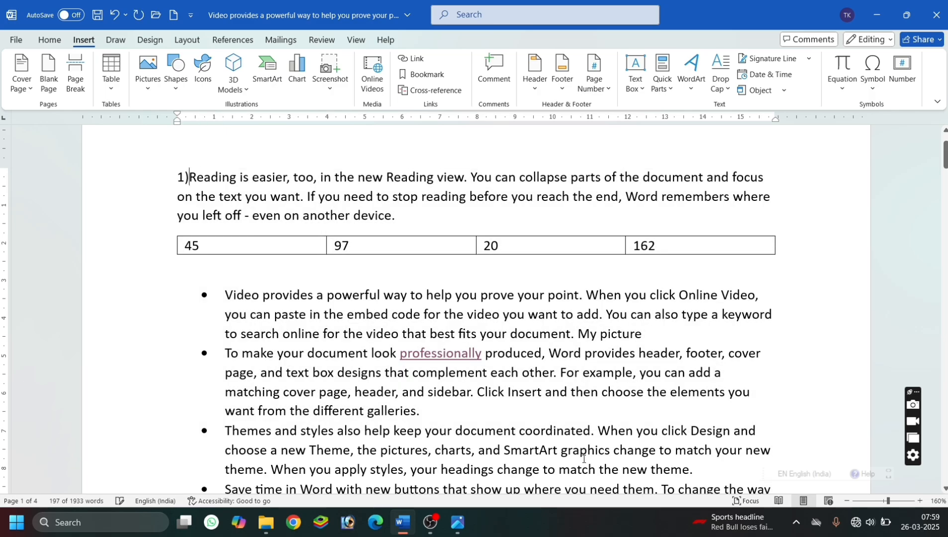
{"action": "key", "text": "ctrl+y"}
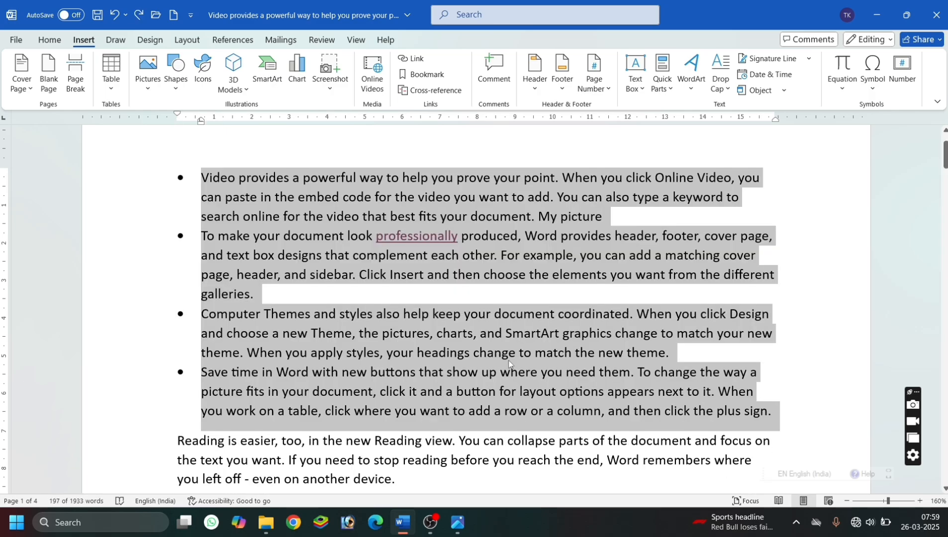
Remove the bullets from the four selected paragraphs and clear the selection.
{"action": "left_click", "coordinate": [49, 39]}
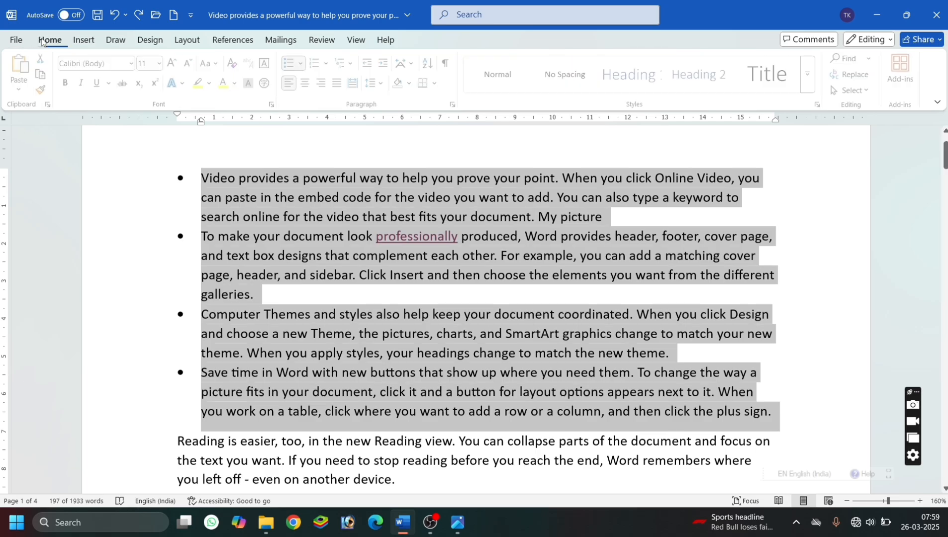
{"action": "left_click", "coordinate": [292, 64]}
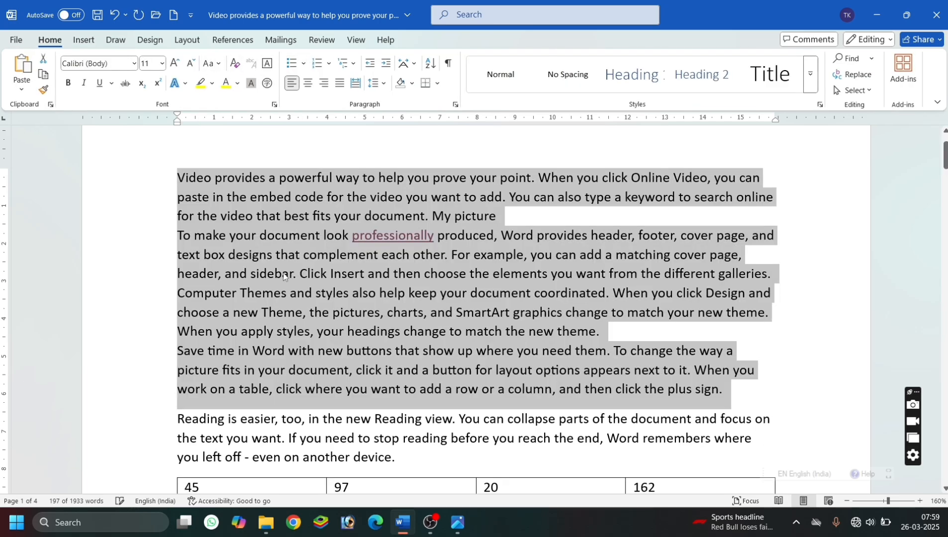
{"action": "left_click", "coordinate": [327, 292]}
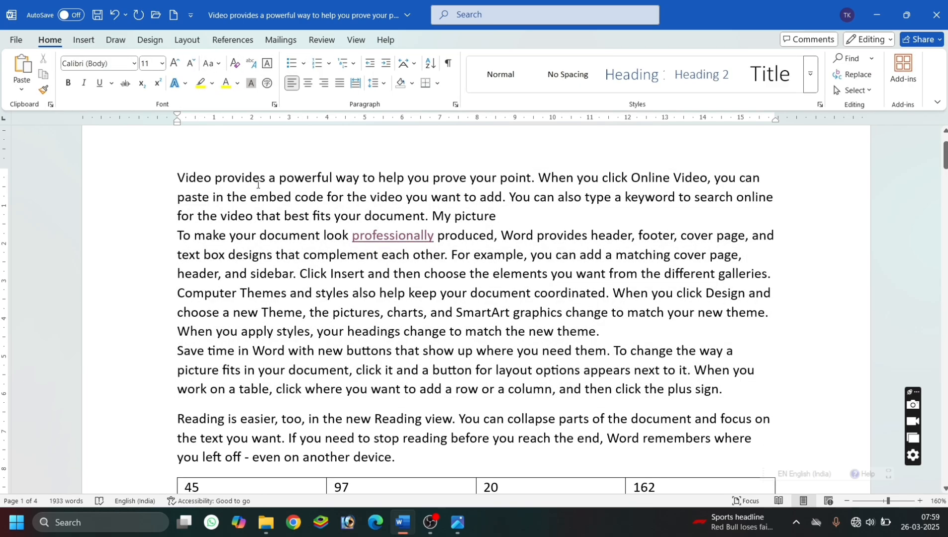
Add an In margin drop cap to the first paragraph, starting with "Video".
{"action": "left_click", "coordinate": [269, 209]}
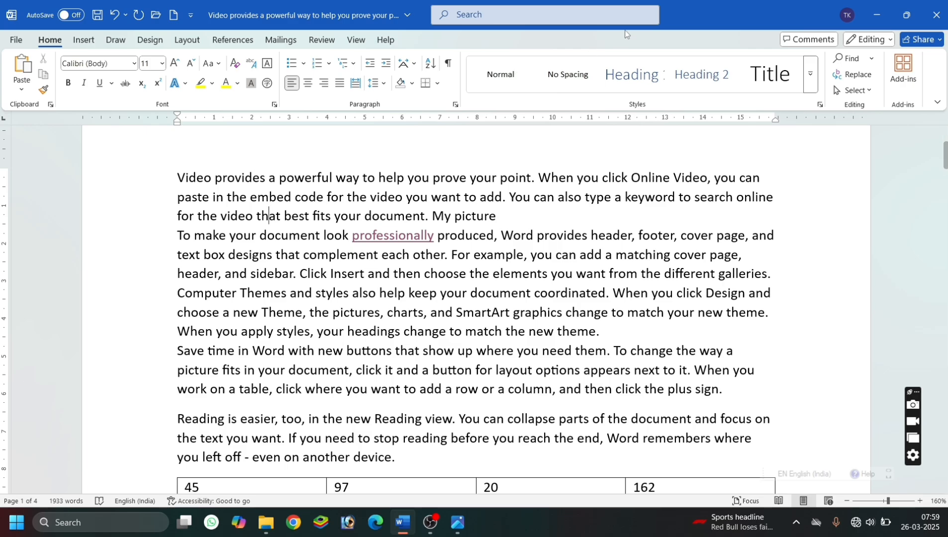
{"action": "left_click", "coordinate": [85, 41]}
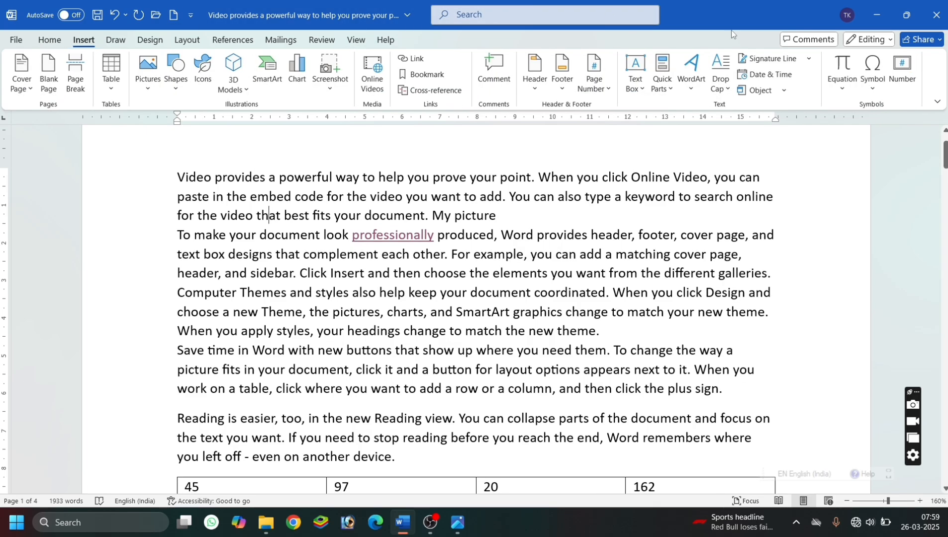
{"action": "left_click", "coordinate": [721, 84]}
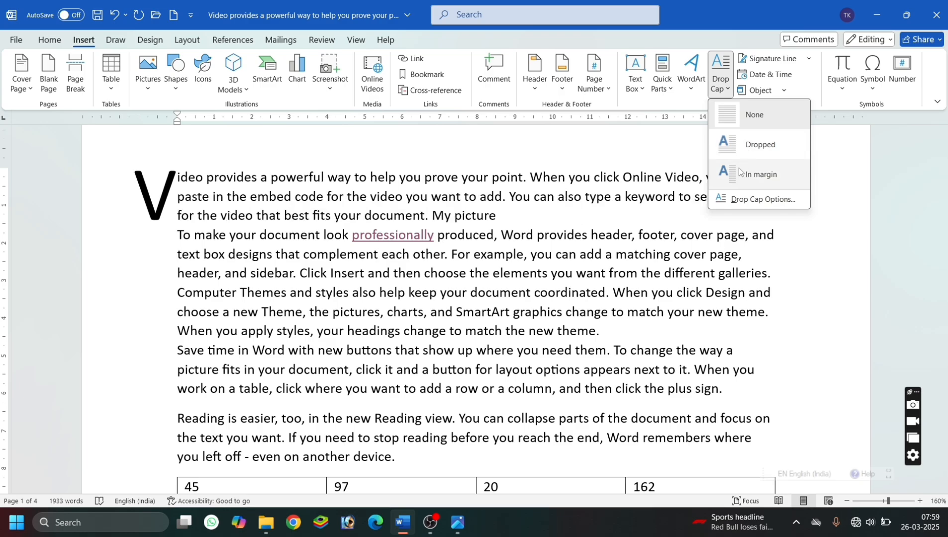
{"action": "left_click", "coordinate": [740, 172]}
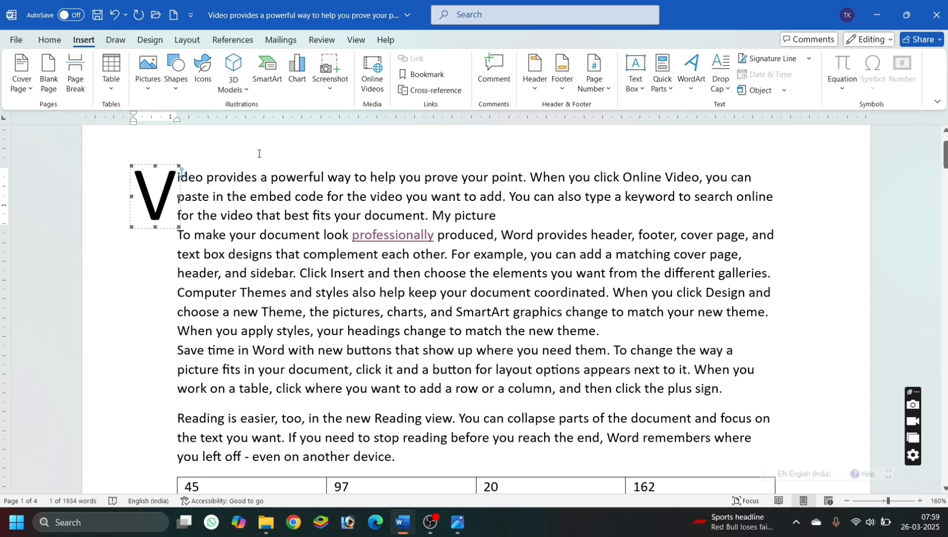
{"action": "left_click", "coordinate": [343, 177]}
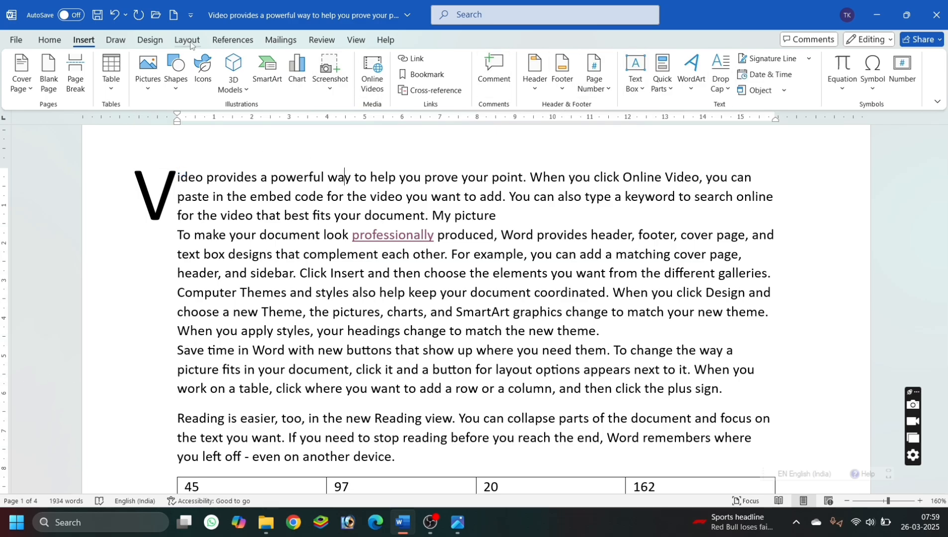
Change the first paragraph's drop cap to the Dropped position and set it to drop 6 lines.
{"action": "left_click", "coordinate": [718, 80]}
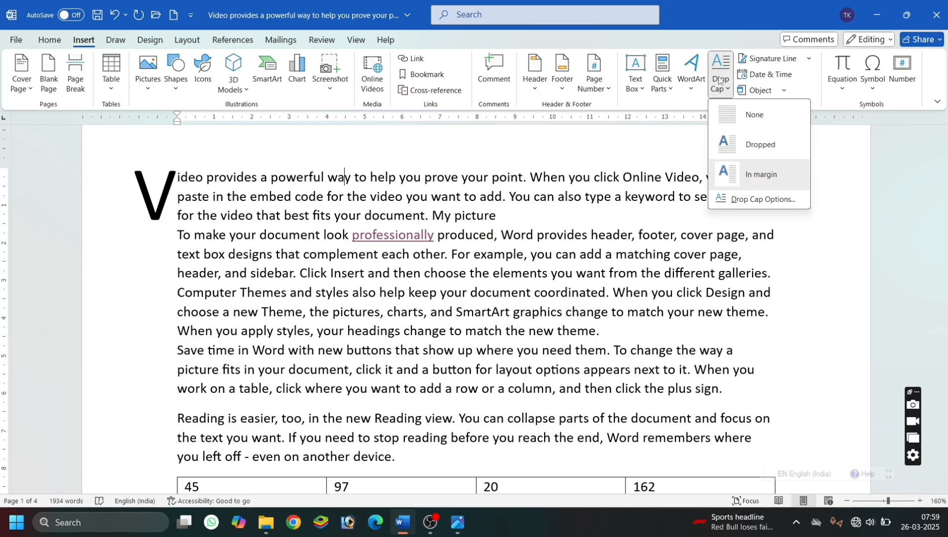
{"action": "left_click", "coordinate": [773, 148]}
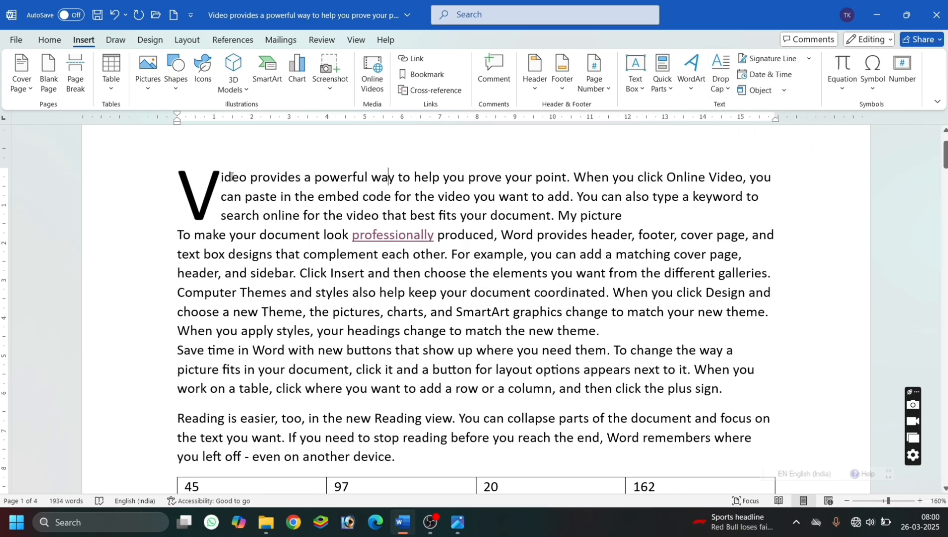
{"action": "left_click", "coordinate": [725, 84]}
{"action": "left_click", "coordinate": [743, 201]}
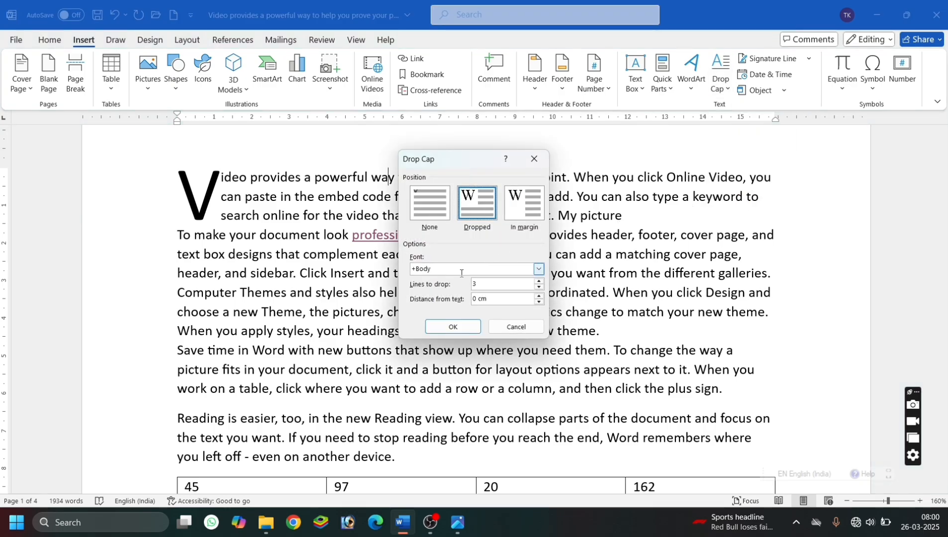
{"action": "left_click", "coordinate": [487, 284]}
{"action": "left_click", "coordinate": [453, 327]}
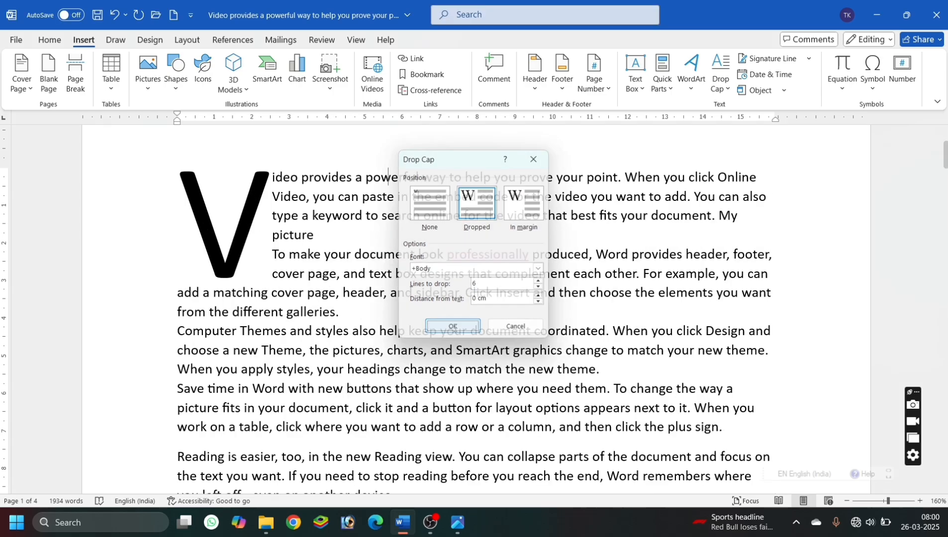
Set the font color of the large dropped V to red.
{"action": "left_click", "coordinate": [234, 247]}
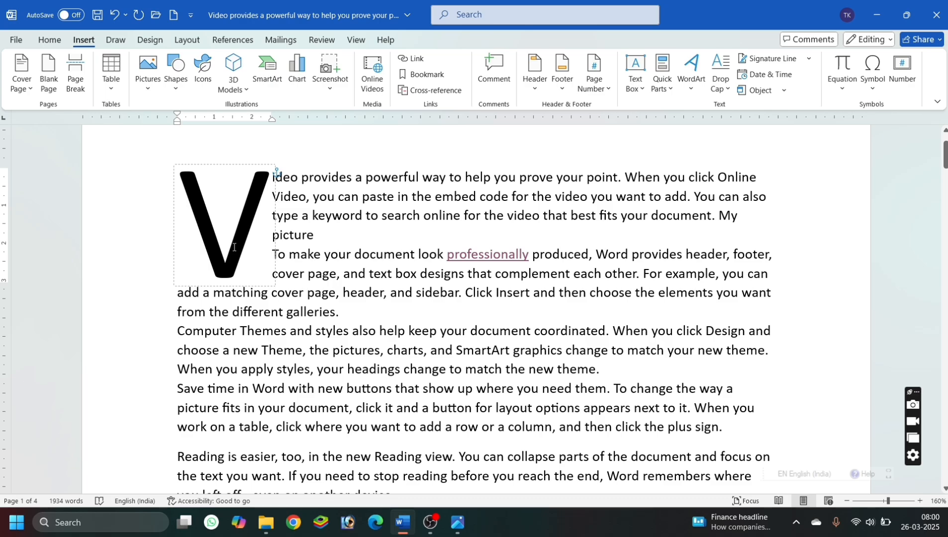
{"action": "left_click", "coordinate": [50, 40]}
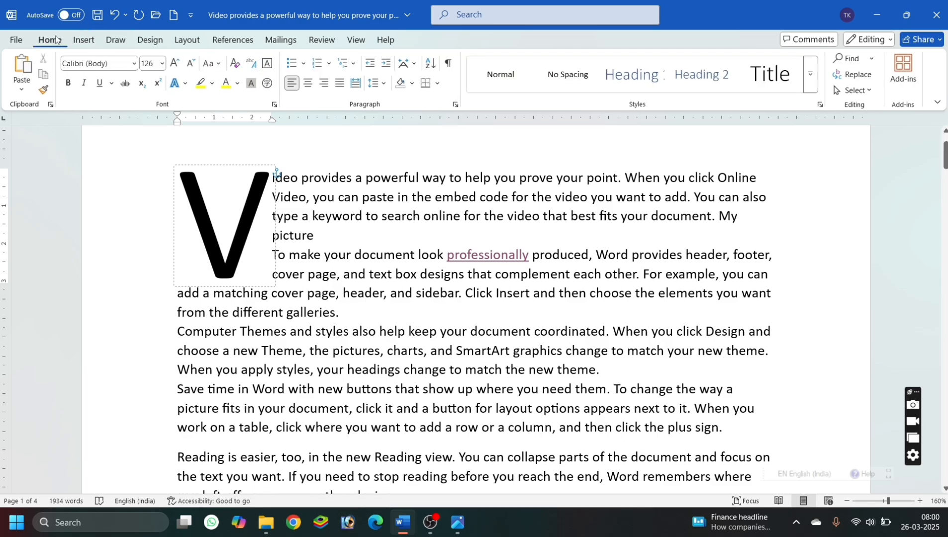
{"action": "left_click", "coordinate": [238, 84]}
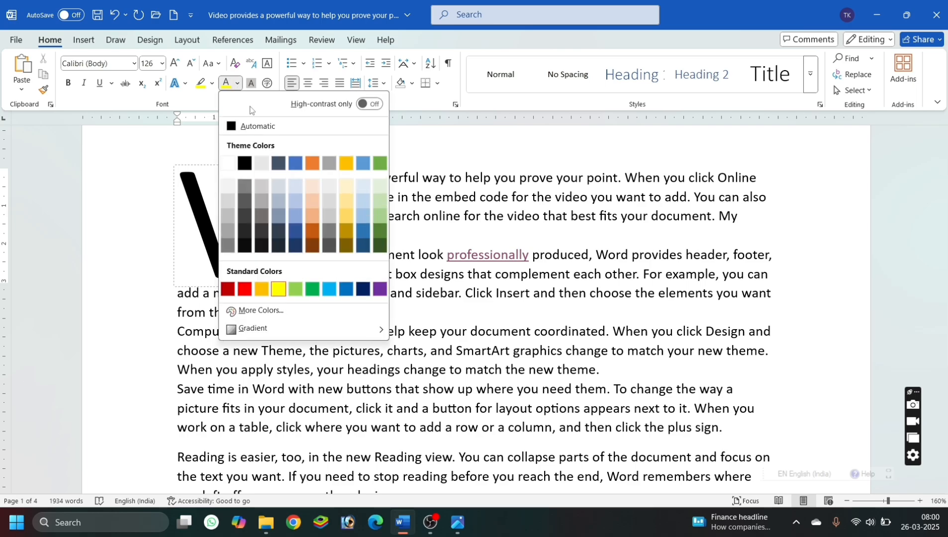
{"action": "left_click", "coordinate": [243, 291]}
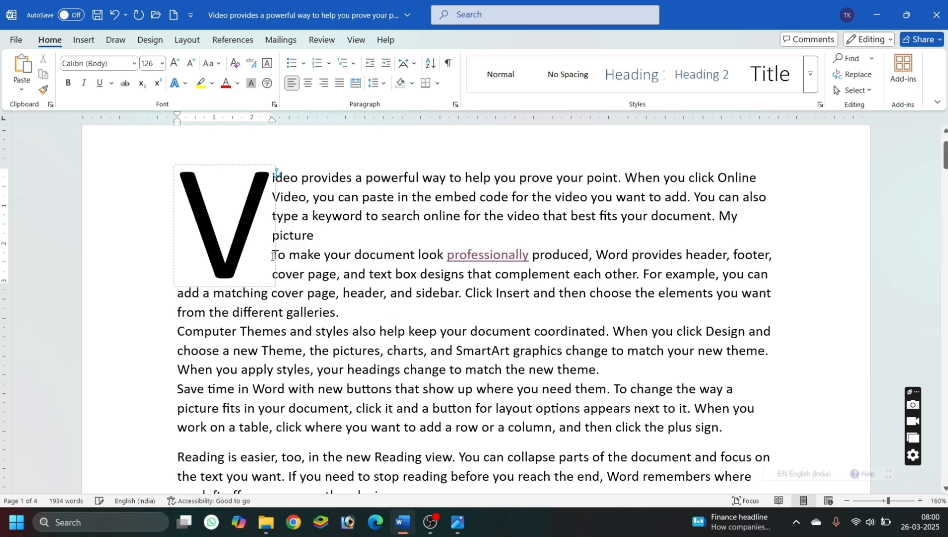
{"action": "double_click", "coordinate": [245, 245]}
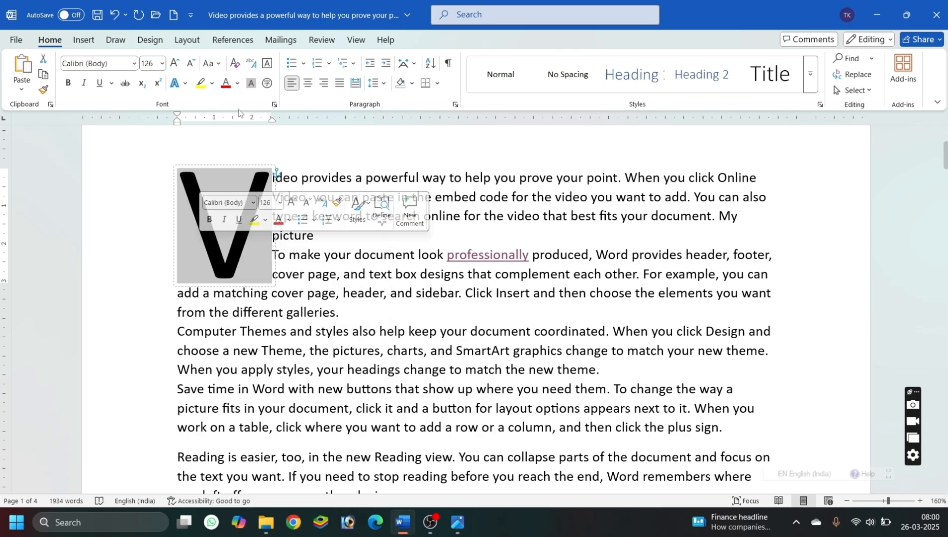
{"action": "left_click", "coordinate": [227, 84]}
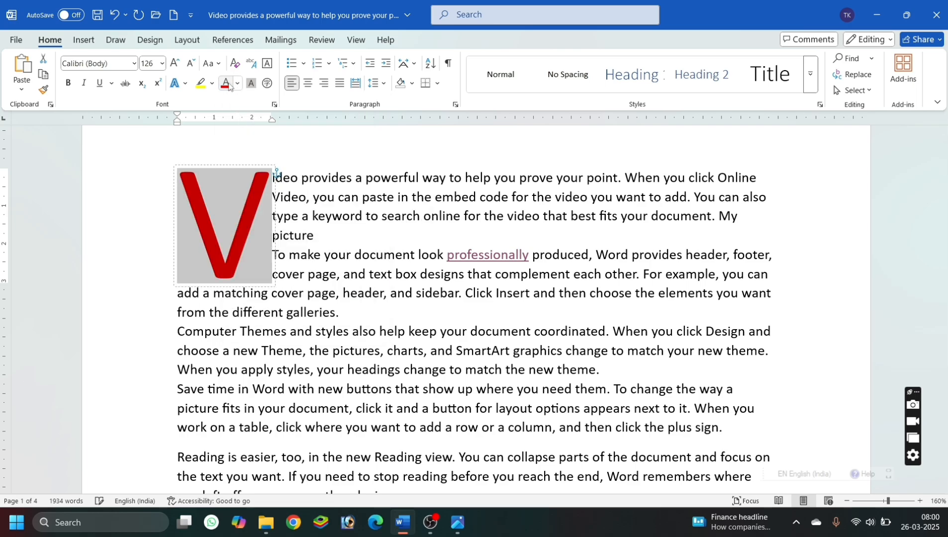
{"action": "left_click", "coordinate": [442, 314]}
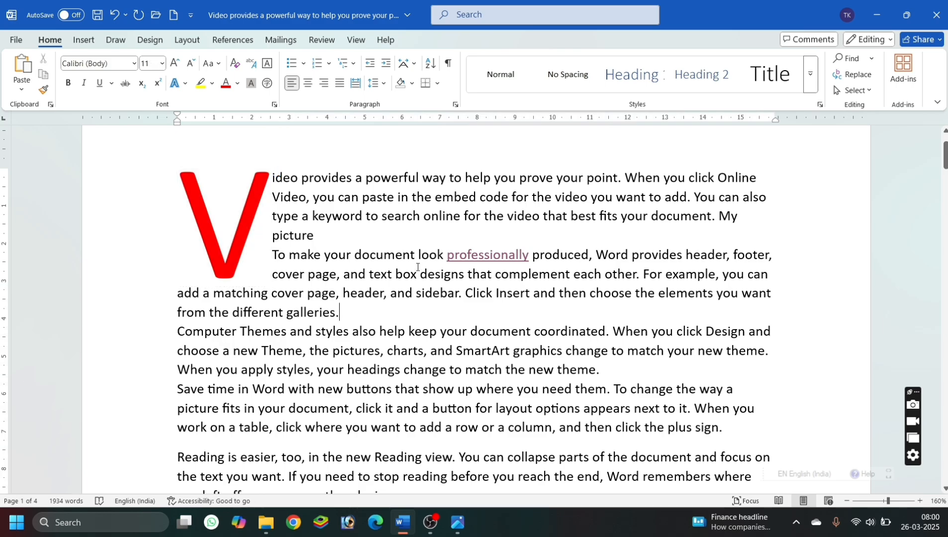
Undo the drop cap and its red font color in the first paragraph.
{"action": "key", "text": "ctrl+z"}
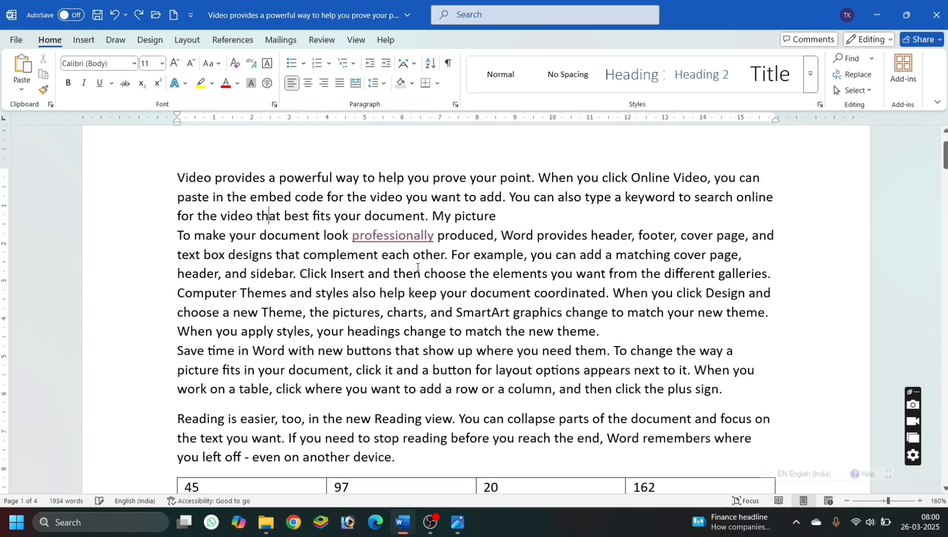
{"action": "left_click", "coordinate": [83, 39]}
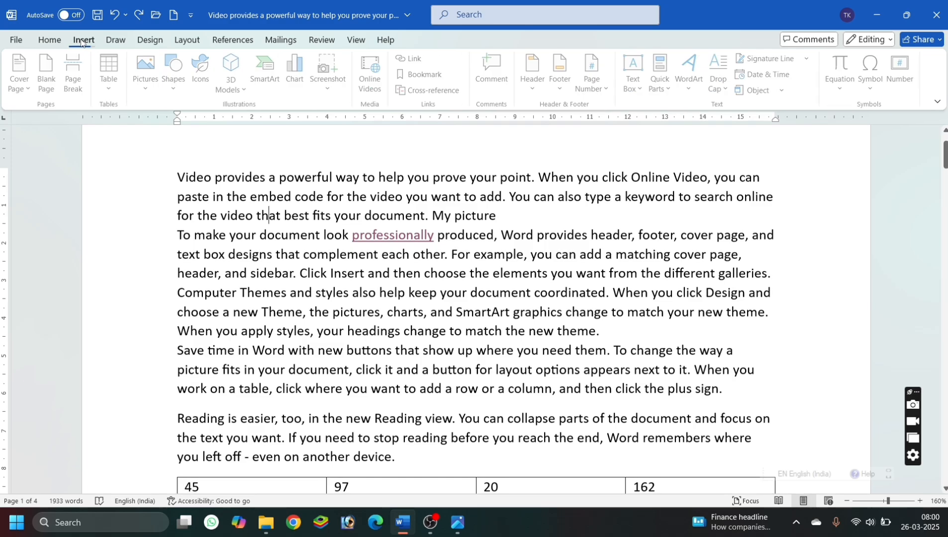
{"action": "left_click", "coordinate": [714, 75]}
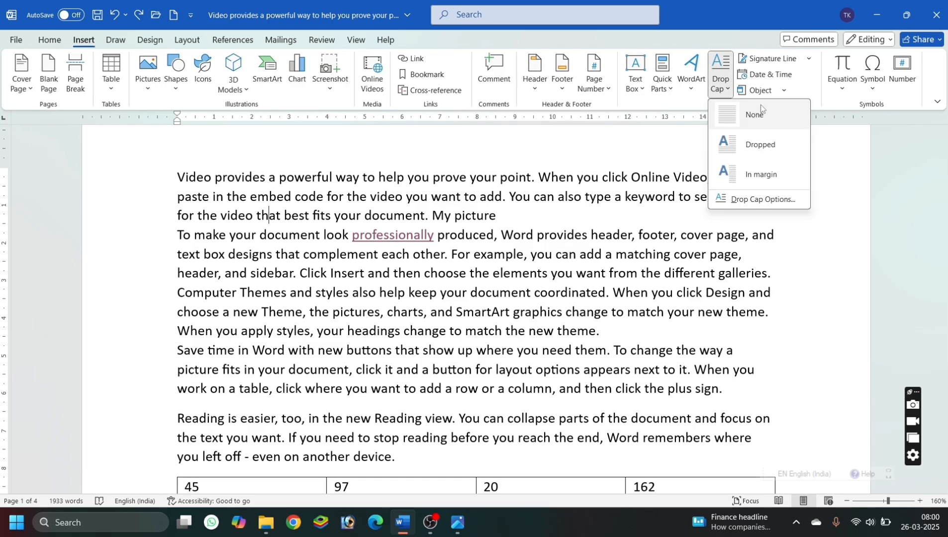
{"action": "left_click", "coordinate": [656, 180]}
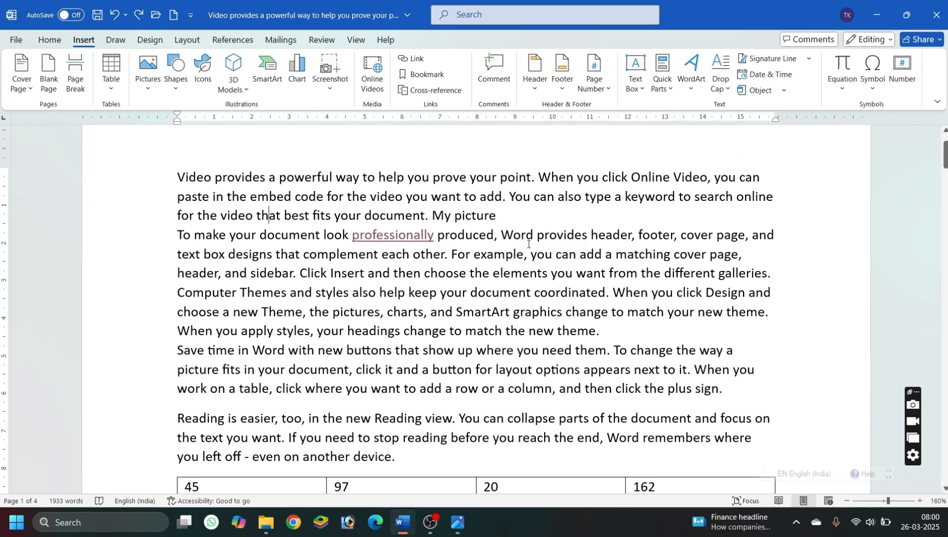
{"action": "left_click", "coordinate": [529, 220]}
{"action": "left_click", "coordinate": [626, 339]}
Add an unbulleted line after the bullet ending "want from the different galleries." on the lower part of page 1.
{"action": "scroll", "coordinate": [626, 340], "scroll_direction": "down", "scroll_amount": 10}
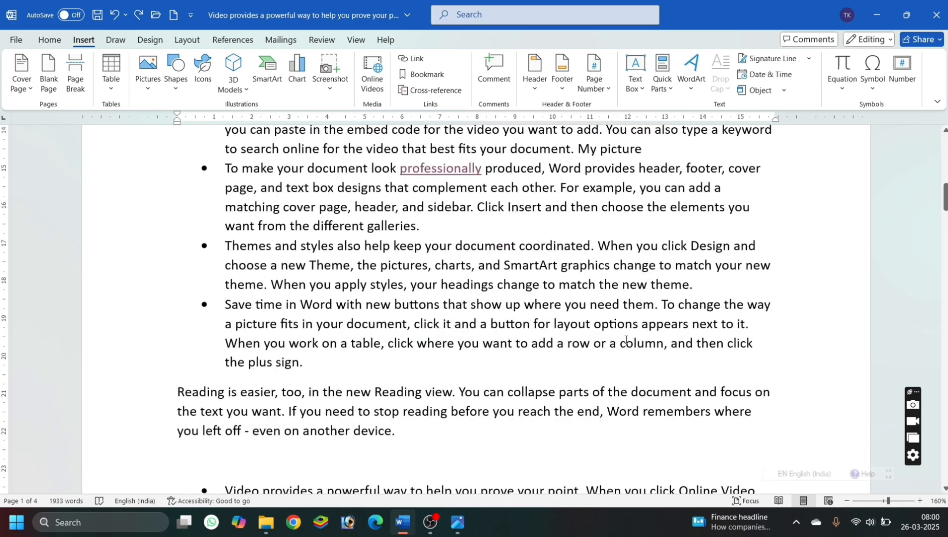
{"action": "left_click", "coordinate": [458, 439]}
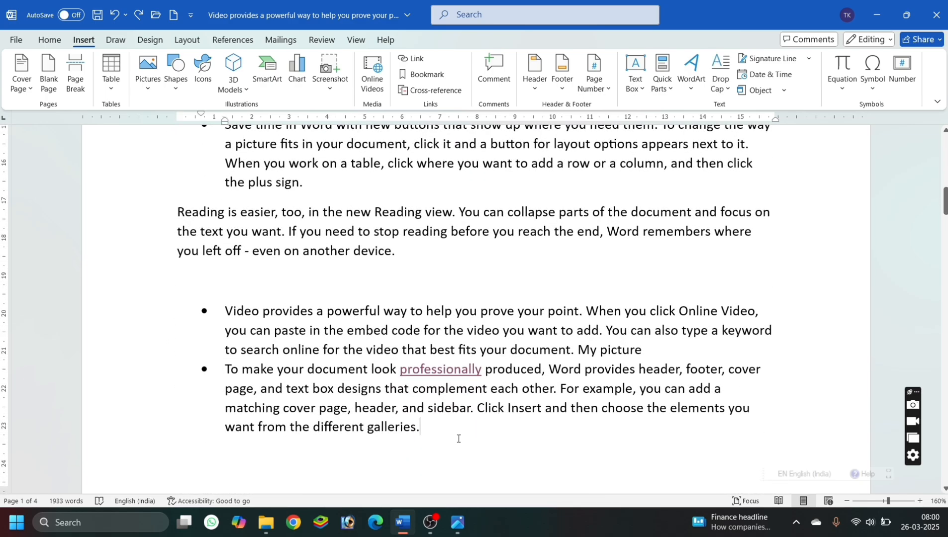
{"action": "key", "text": "Return"}
{"action": "key", "text": "BackSpace"}
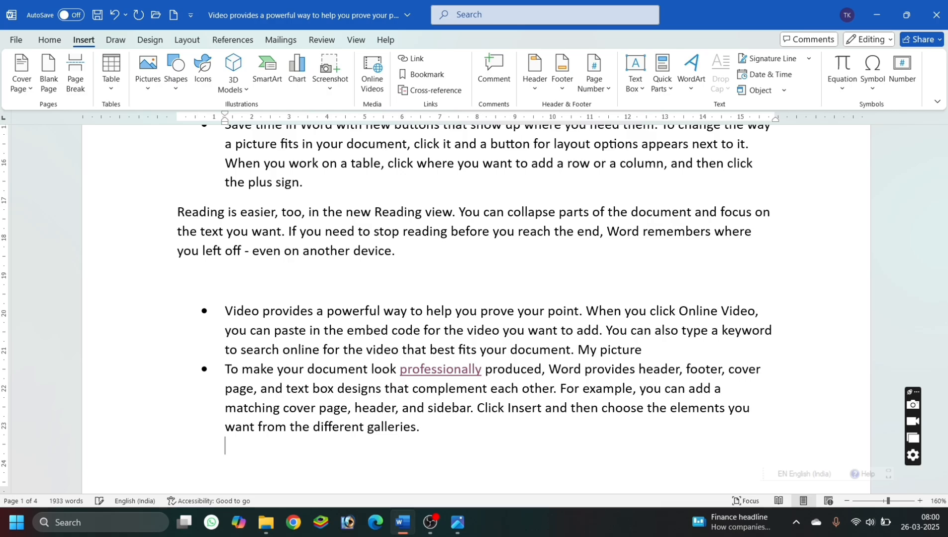
Insert a signature line on the new line with the suggested signer's name and the title Teacher, keeping the sign date option on.
{"action": "left_click", "coordinate": [768, 58]}
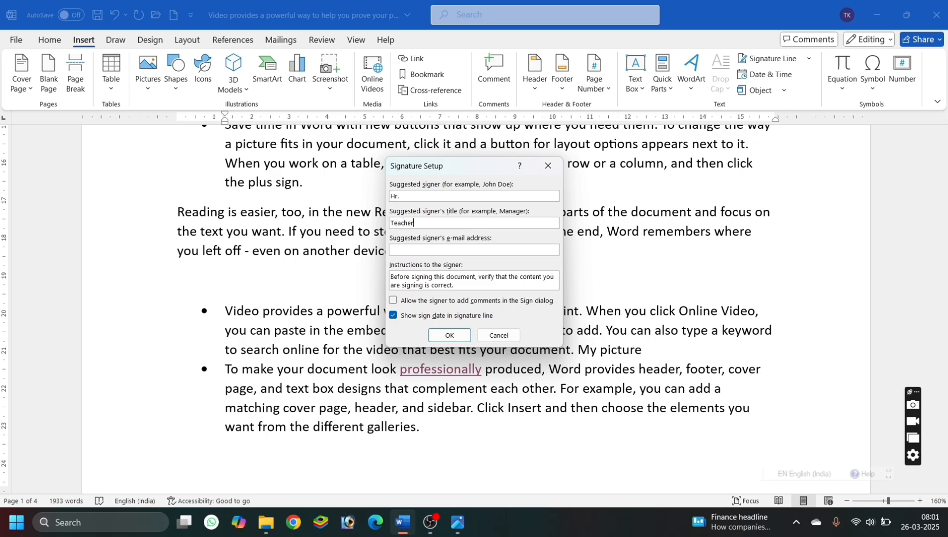
{"action": "left_click", "coordinate": [436, 331]}
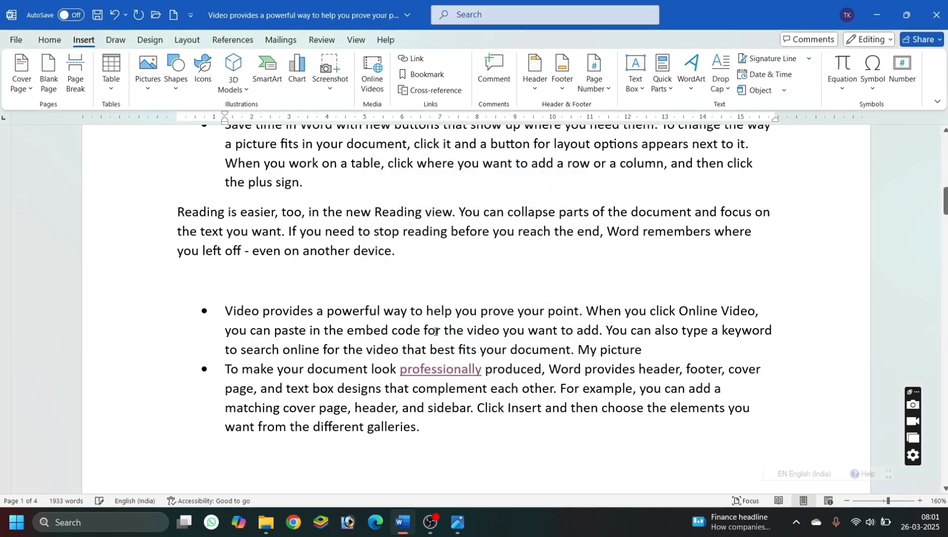
{"action": "scroll", "coordinate": [352, 429], "scroll_direction": "down", "scroll_amount": 5}
{"action": "scroll", "coordinate": [299, 361], "scroll_direction": "up", "scroll_amount": 8}
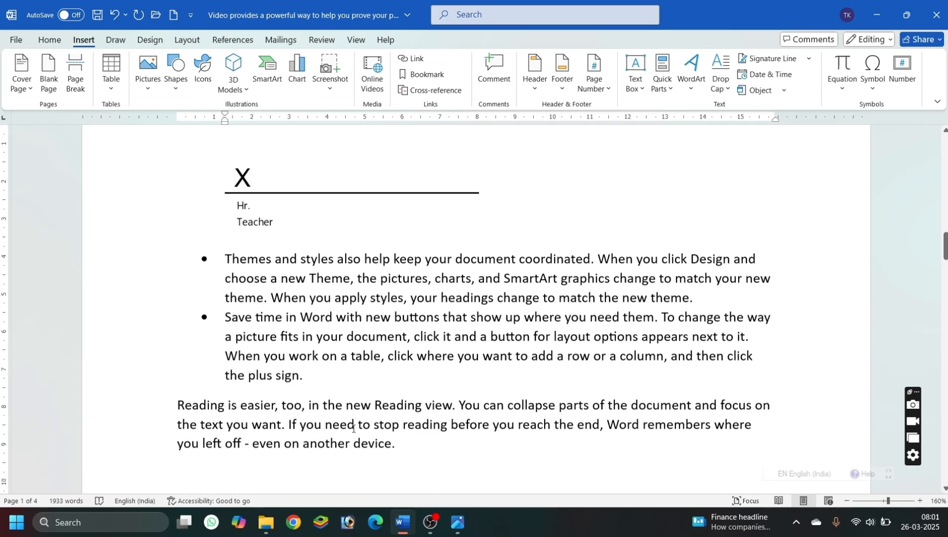
Shrink the signature line's height until it fits below the bulleted text on page 1.
{"action": "left_click", "coordinate": [324, 201]}
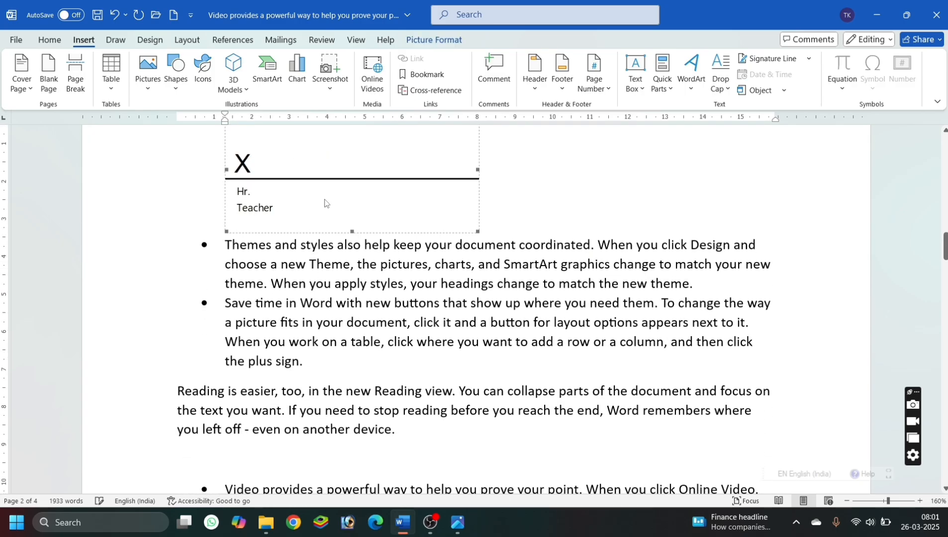
{"action": "left_click_drag", "start_coordinate": [352, 232], "coordinate": [350, 168]}
{"action": "scroll", "coordinate": [350, 169], "scroll_direction": "up", "scroll_amount": 5}
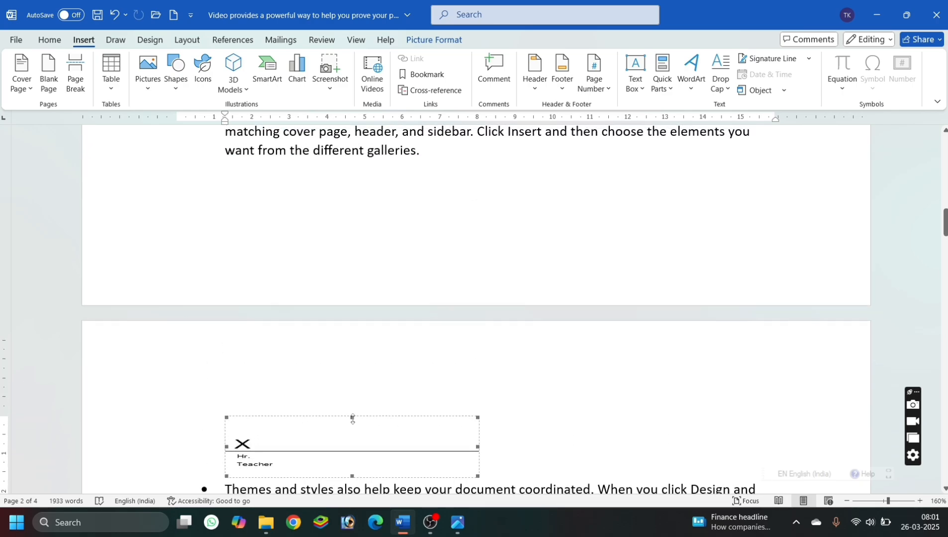
{"action": "left_click_drag", "start_coordinate": [352, 418], "coordinate": [349, 449]}
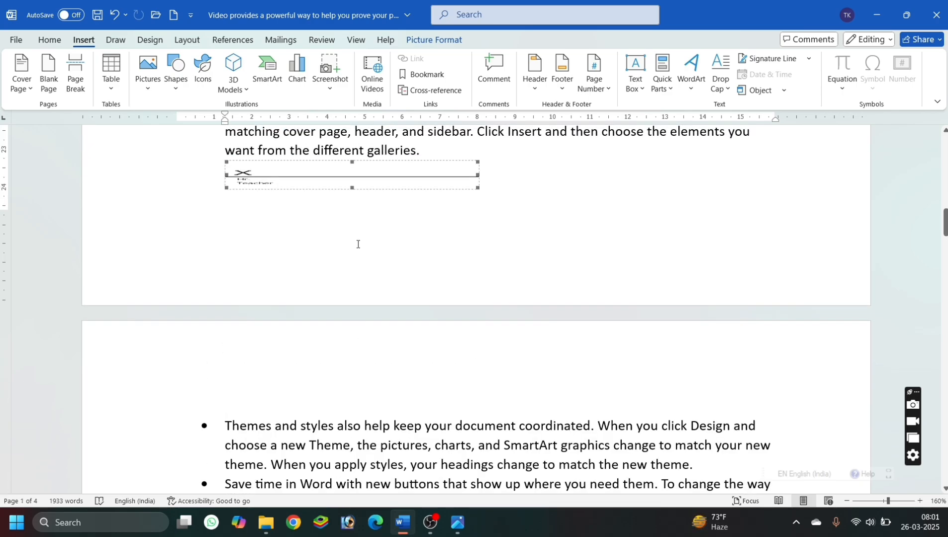
Enter "Mmmmm" in front of the signature line, keeping both on the same row with a wide gap between them.
{"action": "left_click", "coordinate": [220, 186]}
{"action": "type", "text": "mmmmm"}
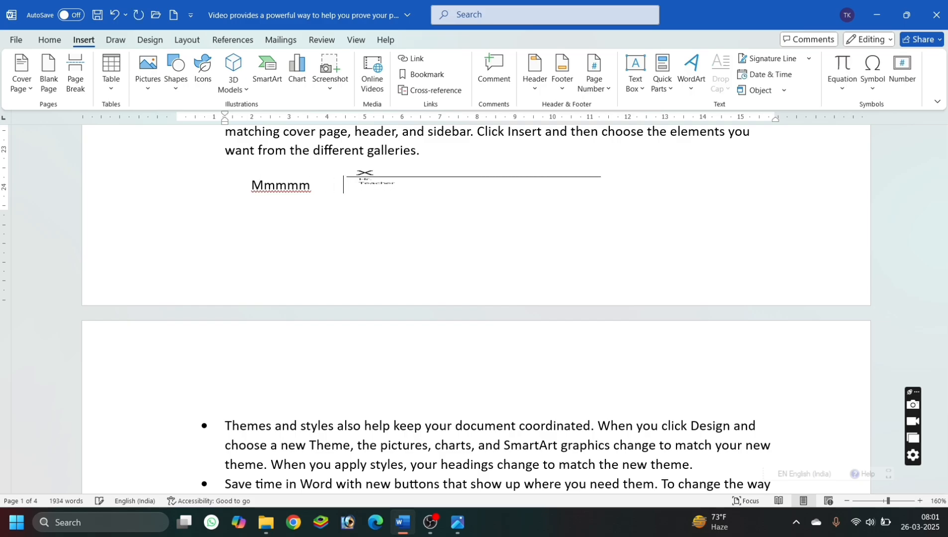
{"action": "key", "text": "Return"}
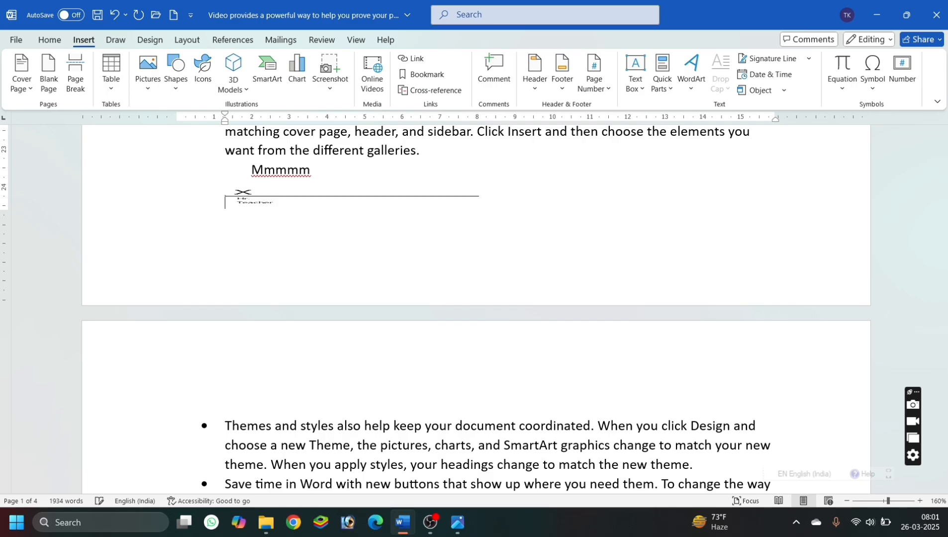
{"action": "key", "text": "BackSpace"}
{"action": "key", "text": "BackSpace"}
{"action": "key", "text": "BackSpace"}
{"action": "key", "text": "BackSpace"}
{"action": "key", "text": "BackSpace"}
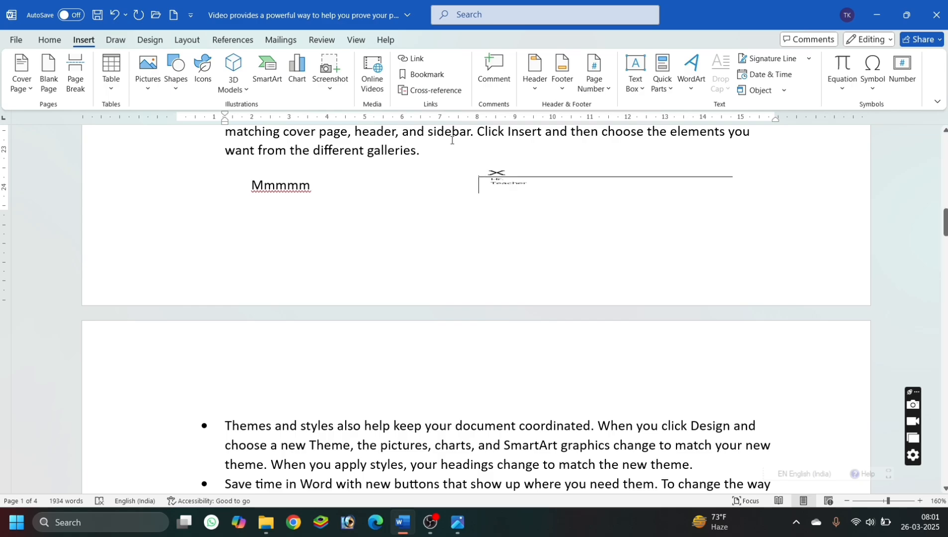
Increase the signature line's height slightly, and remove the signature line from the row.
{"action": "left_click", "coordinate": [556, 187]}
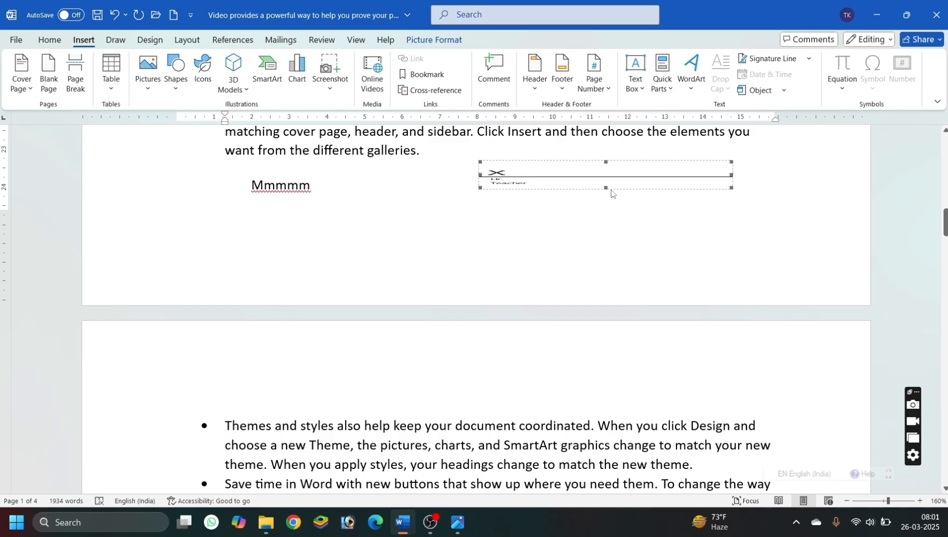
{"action": "left_click_drag", "start_coordinate": [606, 198], "coordinate": [607, 205]}
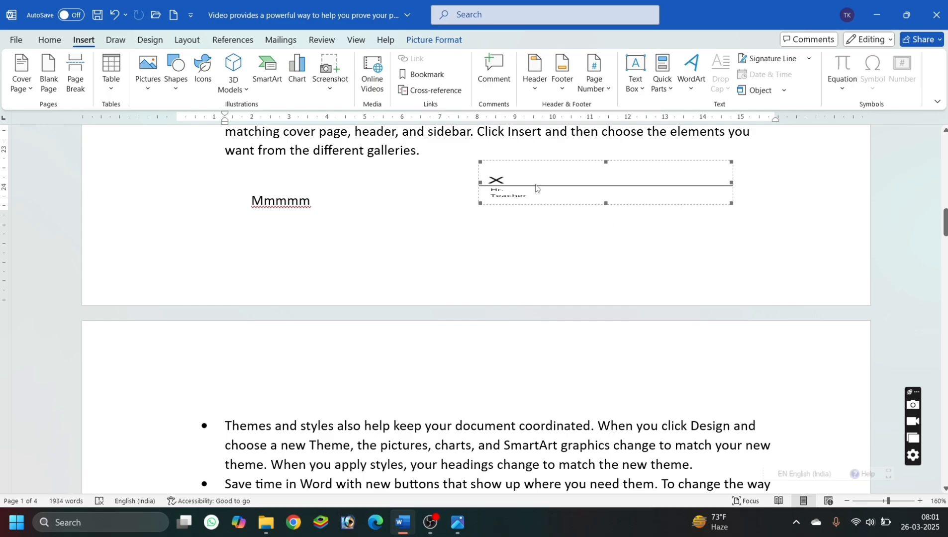
{"action": "key", "text": "ctrl+z"}
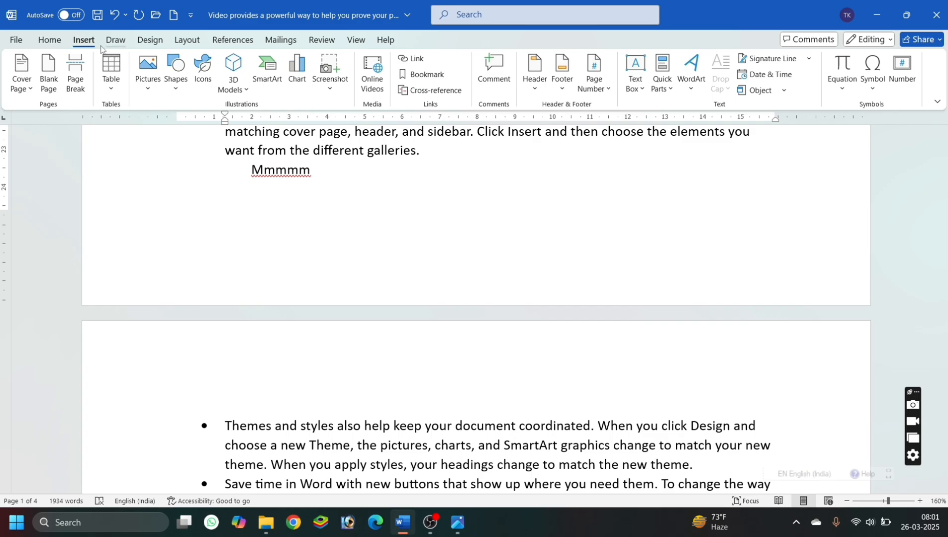
Insert the current date in the "26 Mar. 25" format on the "Mmmmm" row, without automatic updating.
{"action": "left_click", "coordinate": [780, 77]}
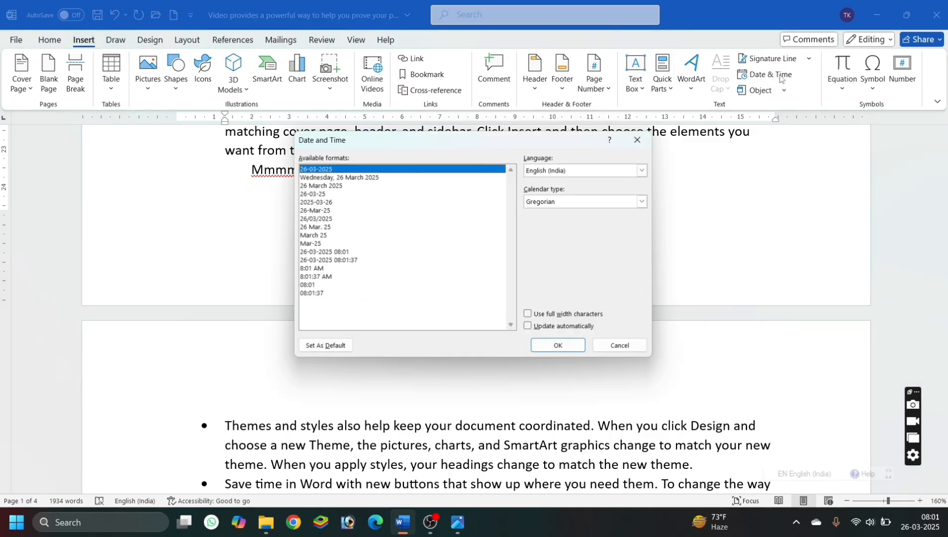
{"action": "left_click", "coordinate": [337, 255]}
{"action": "left_click", "coordinate": [319, 228]}
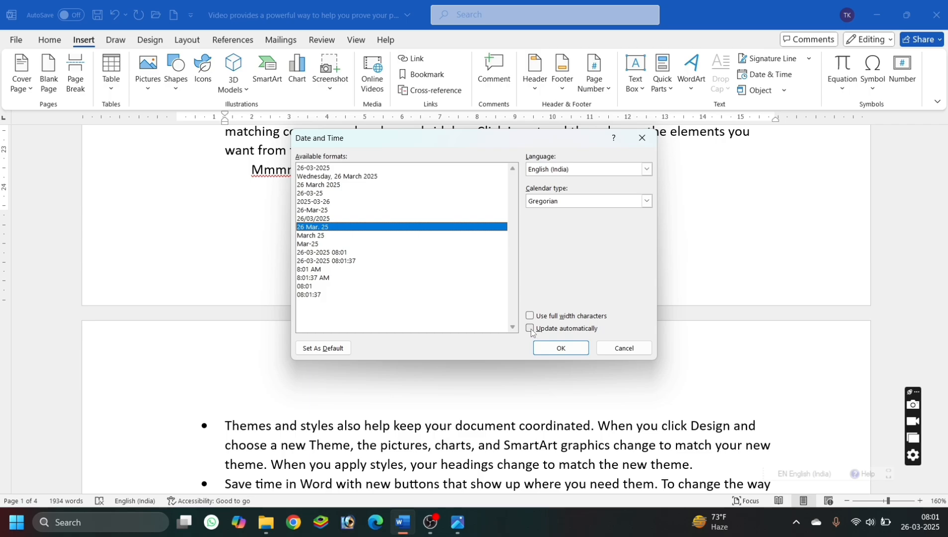
{"action": "left_click", "coordinate": [557, 348]}
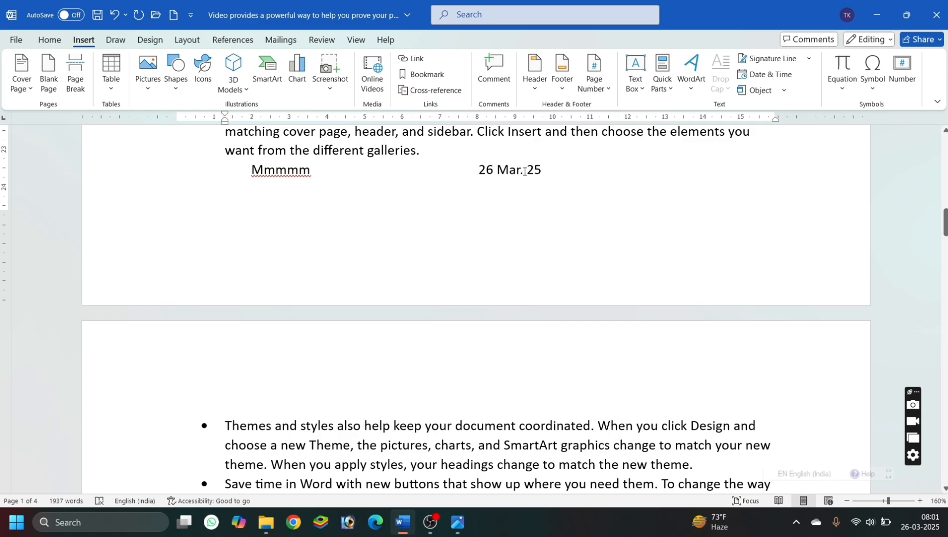
{"action": "left_click", "coordinate": [763, 74]}
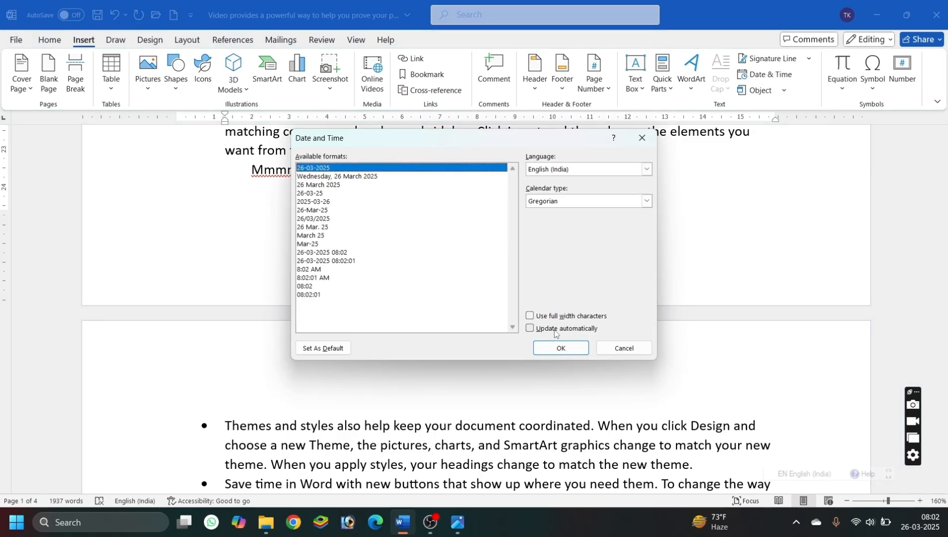
{"action": "left_click", "coordinate": [630, 350]}
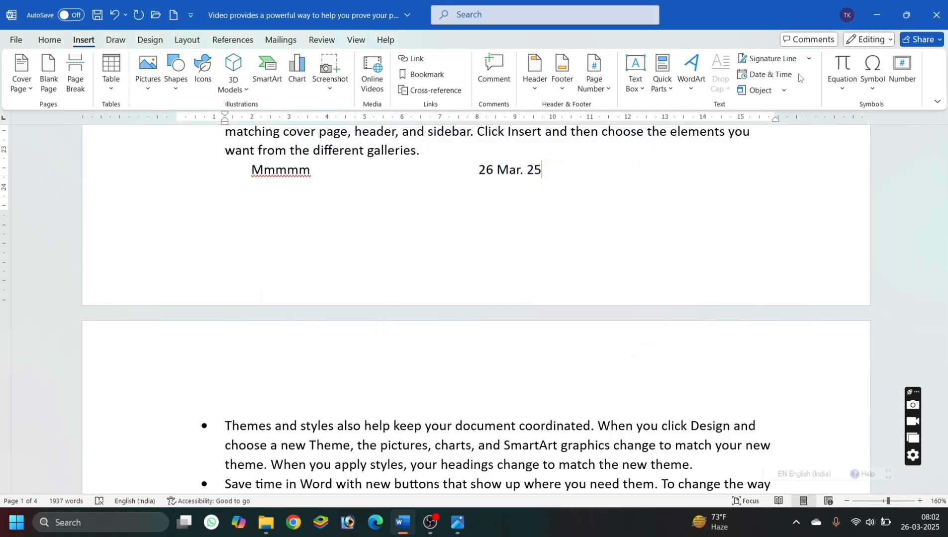
{"action": "left_click", "coordinate": [784, 90]}
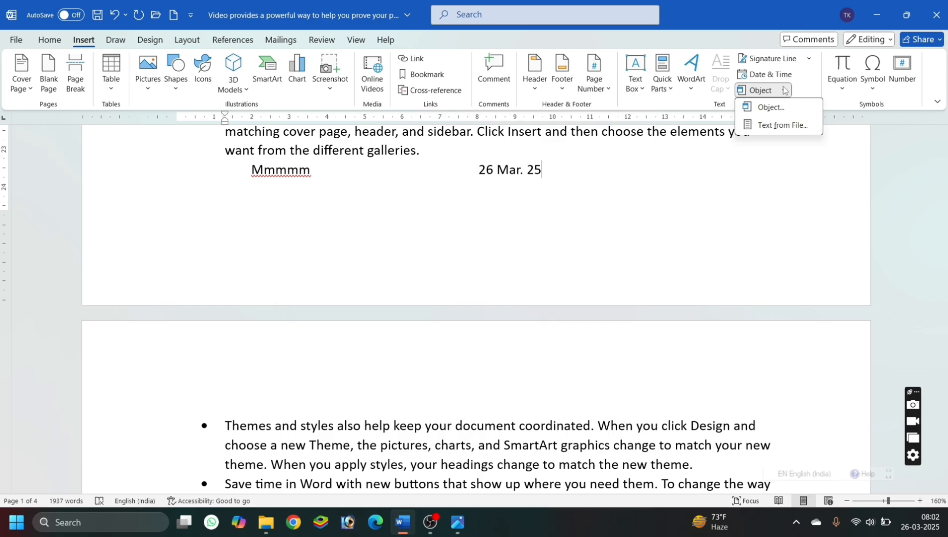
{"action": "left_click", "coordinate": [626, 179]}
Place the insertion point after "My picture" at the end of the first paragraph on page 1.
{"action": "scroll", "coordinate": [626, 179], "scroll_direction": "up", "scroll_amount": 5}
{"action": "scroll", "coordinate": [626, 179], "scroll_direction": "up", "scroll_amount": 10}
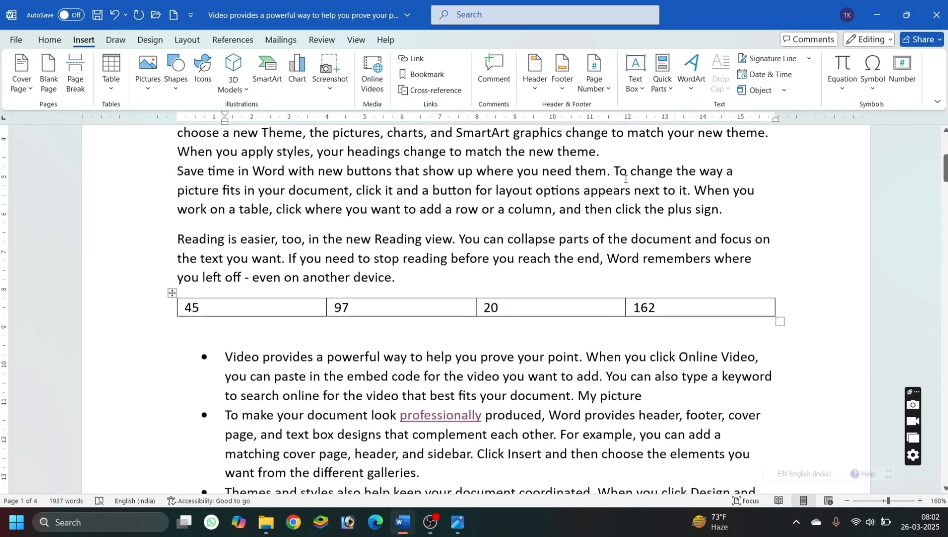
{"action": "scroll", "coordinate": [619, 224], "scroll_direction": "up", "scroll_amount": 1}
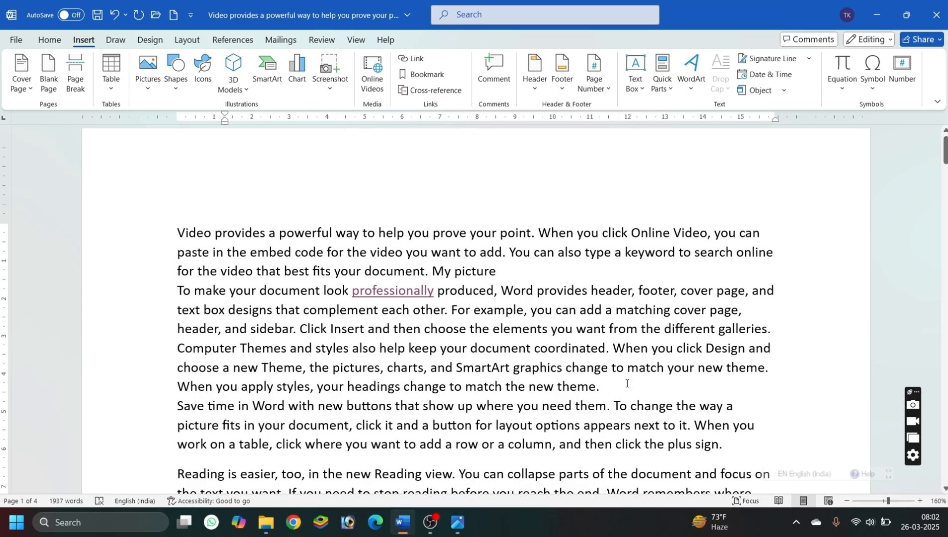
{"action": "left_click", "coordinate": [626, 381]}
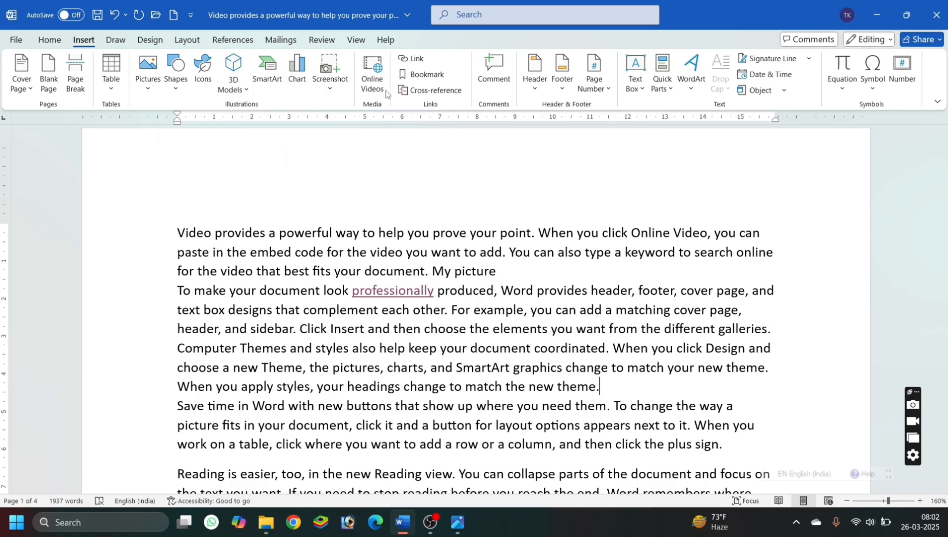
{"action": "left_click", "coordinate": [501, 271]}
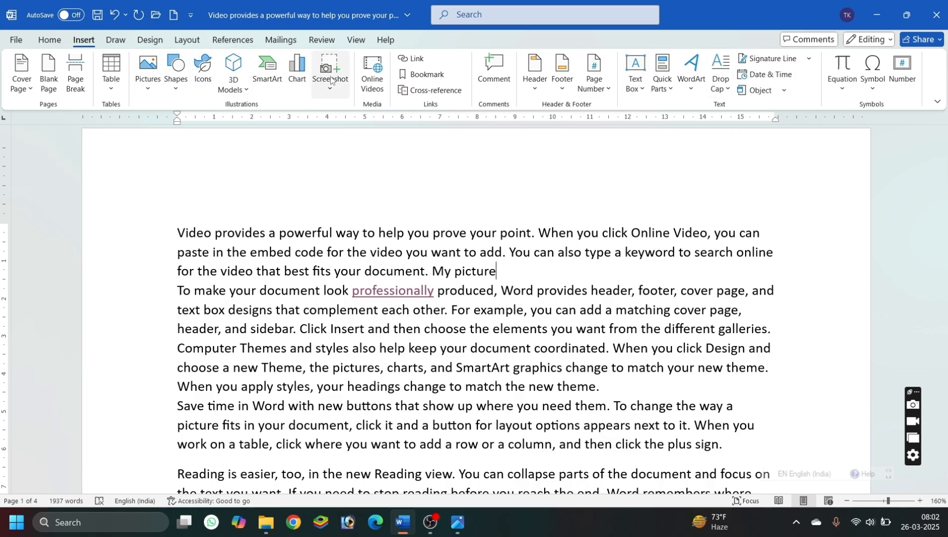
{"action": "left_click_drag", "start_coordinate": [585, 147], "coordinate": [578, 236]}
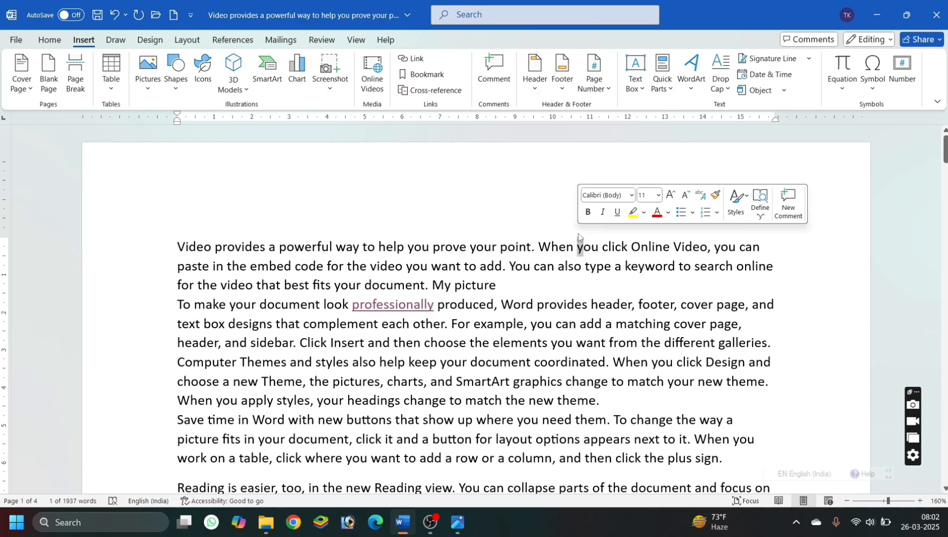
{"action": "left_click", "coordinate": [580, 283]}
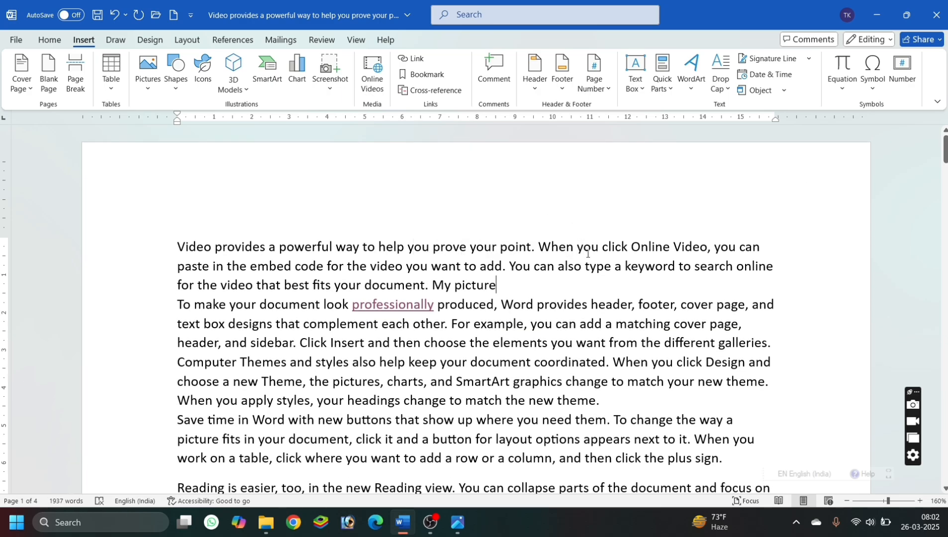
Embed the PDF file "Bihar Civil Court CPT 2024" from the "bihar civil court" desktop folder as an object at the insertion point.
{"action": "left_click", "coordinate": [757, 93]}
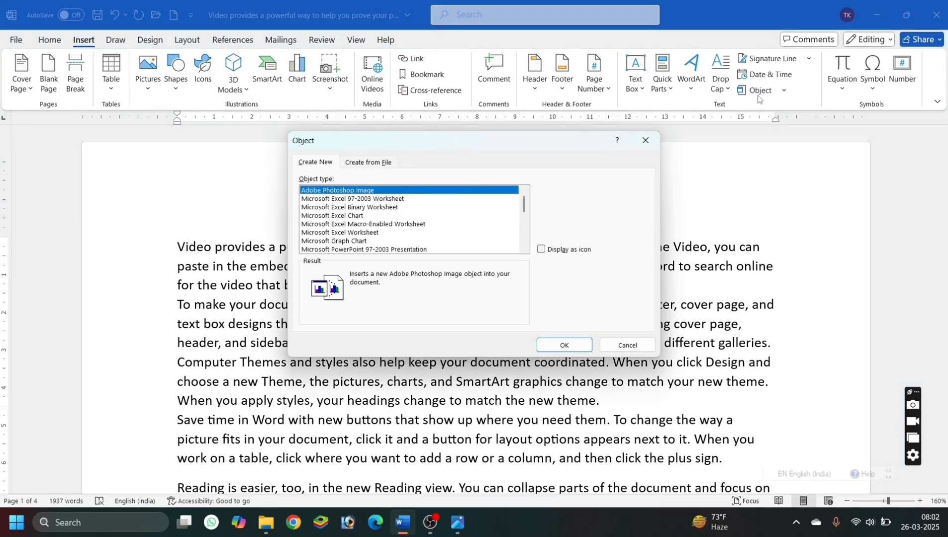
{"action": "left_click", "coordinate": [366, 169]}
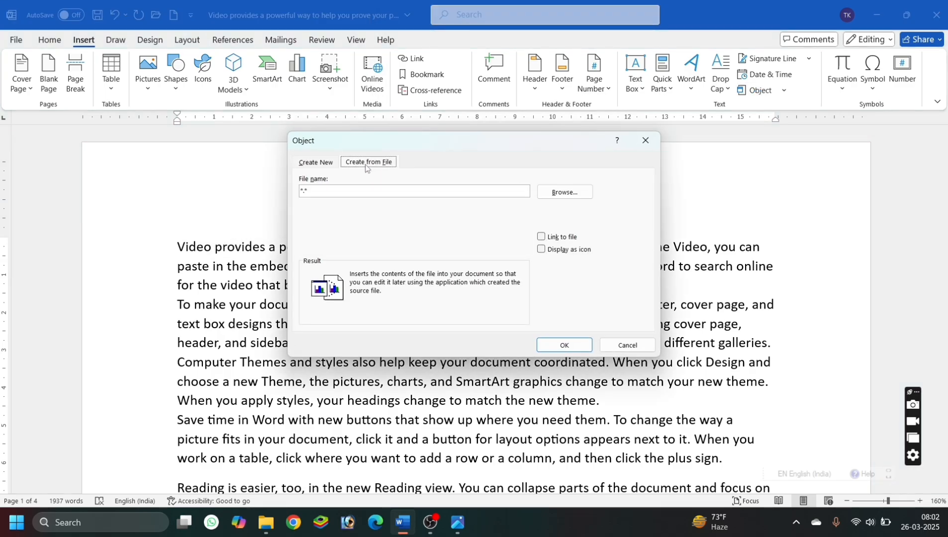
{"action": "left_click", "coordinate": [565, 193]}
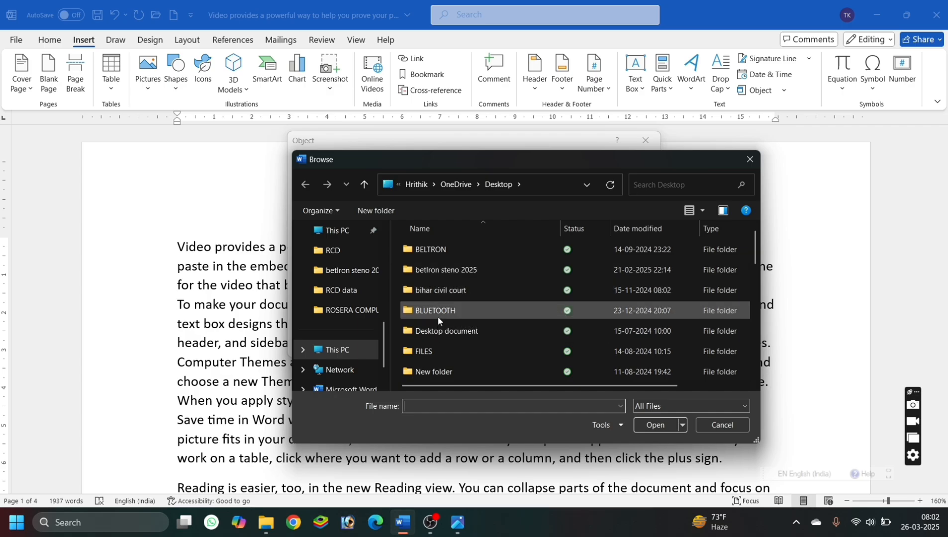
{"action": "double_click", "coordinate": [438, 293]}
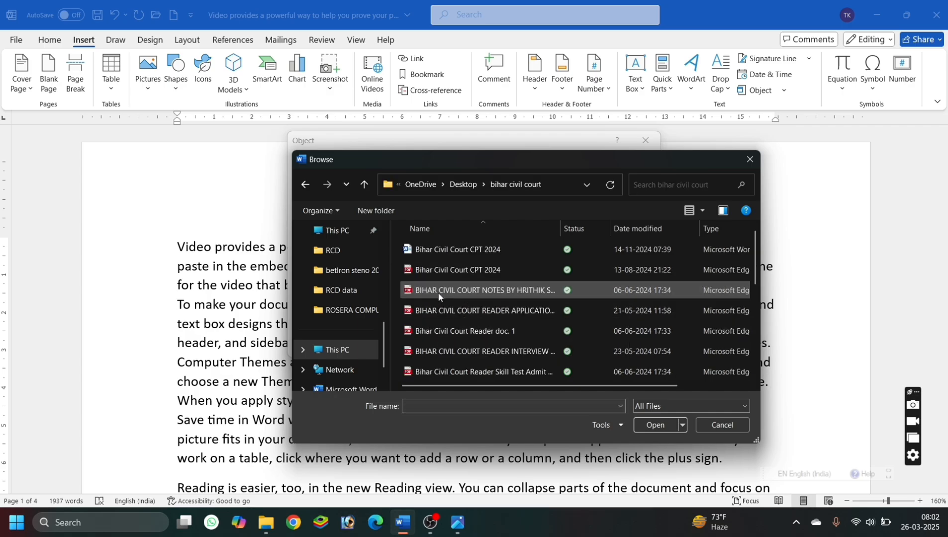
{"action": "left_click", "coordinate": [439, 292]}
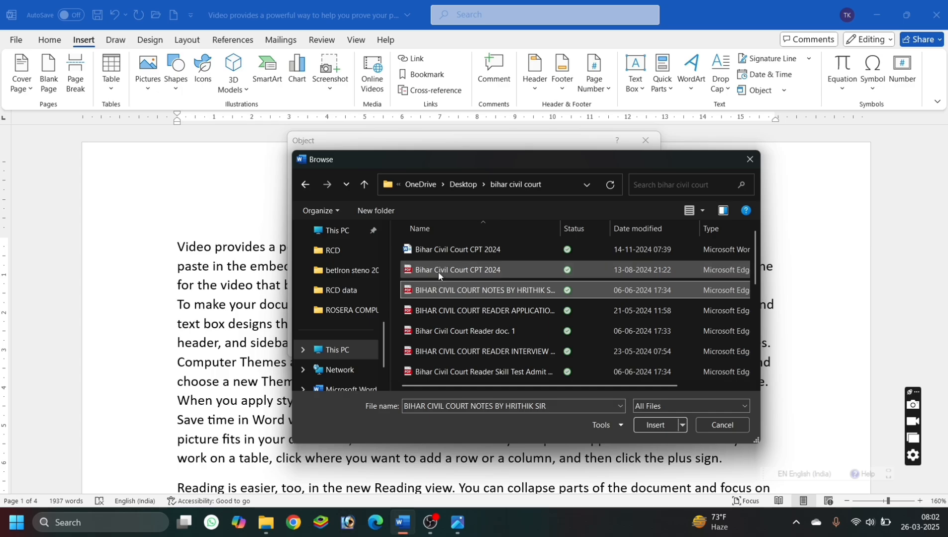
{"action": "left_click", "coordinate": [440, 275]}
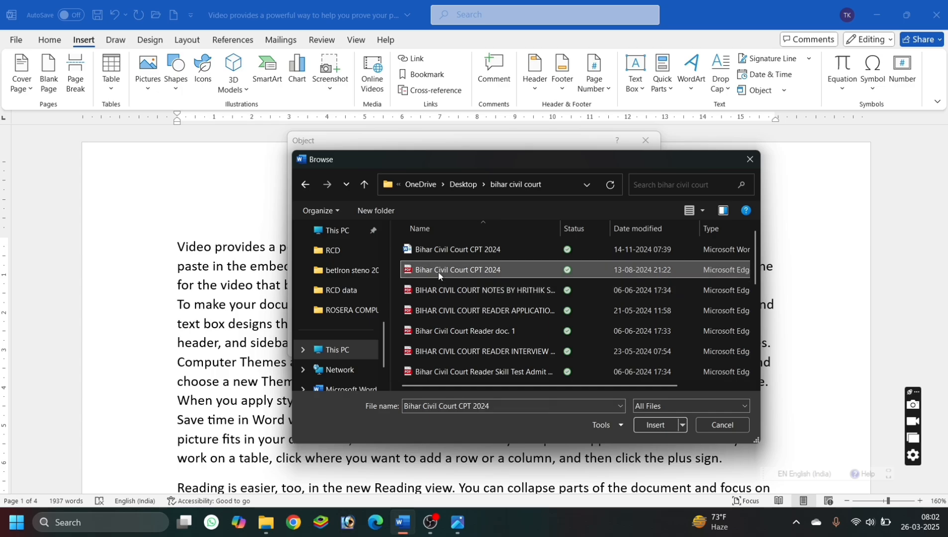
{"action": "left_click", "coordinate": [663, 426]}
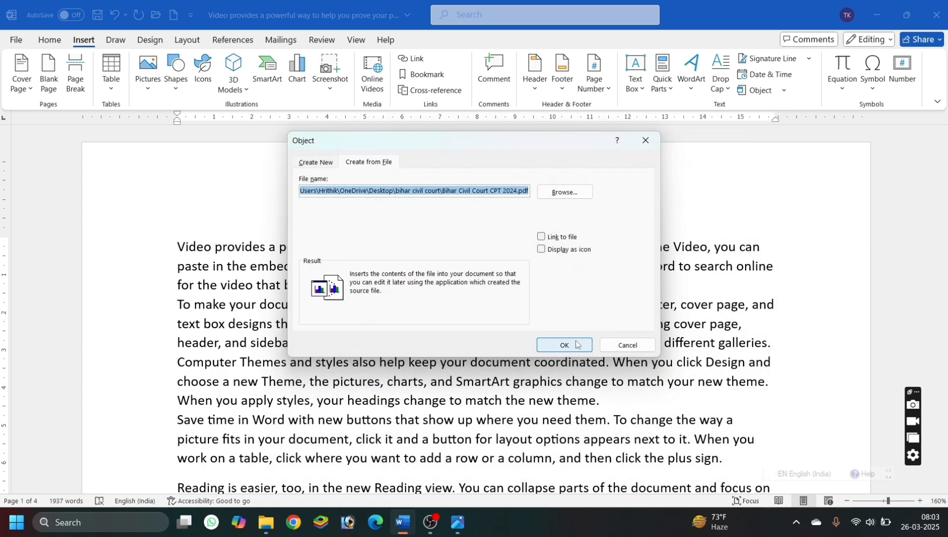
{"action": "left_click", "coordinate": [577, 345]}
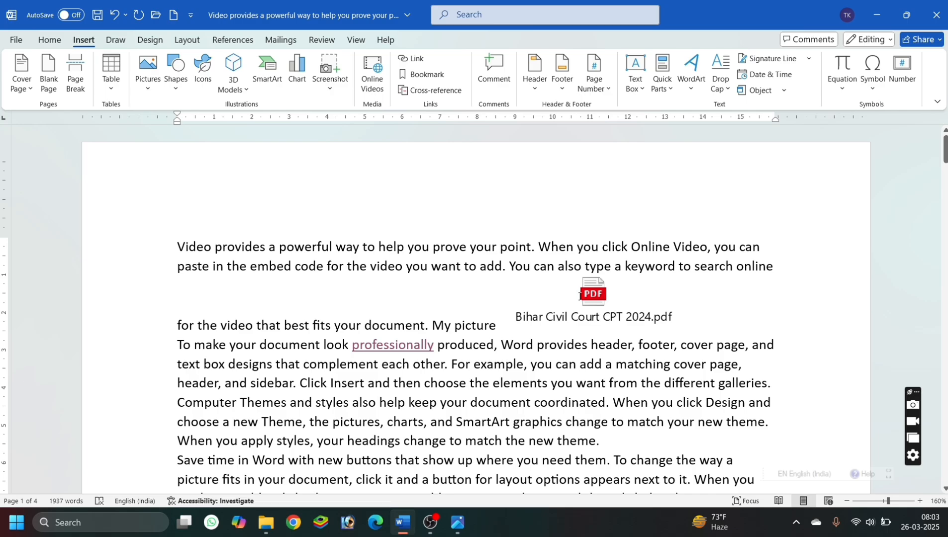
Open the embedded PDF to view its contents, close it, and delete the PDF object from the paragraph.
{"action": "left_click", "coordinate": [612, 301]}
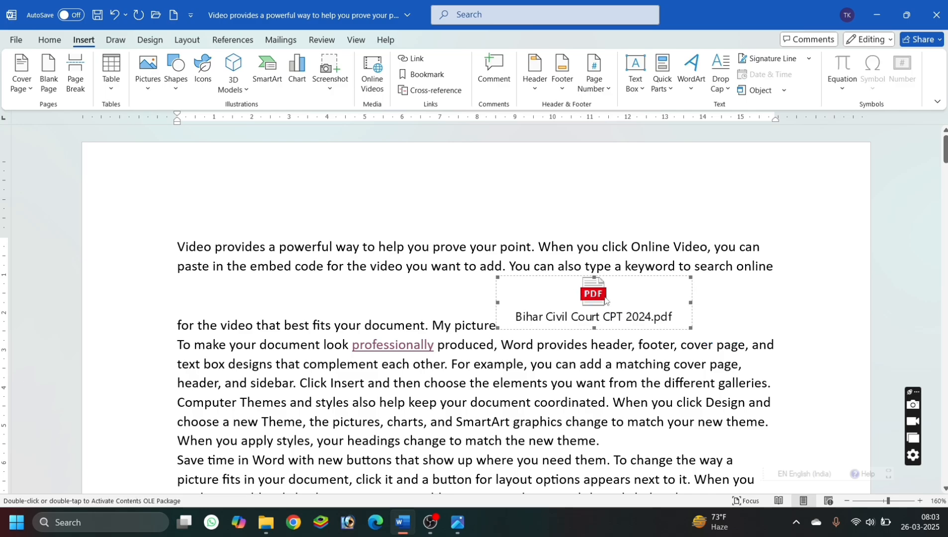
{"action": "double_click", "coordinate": [604, 298]}
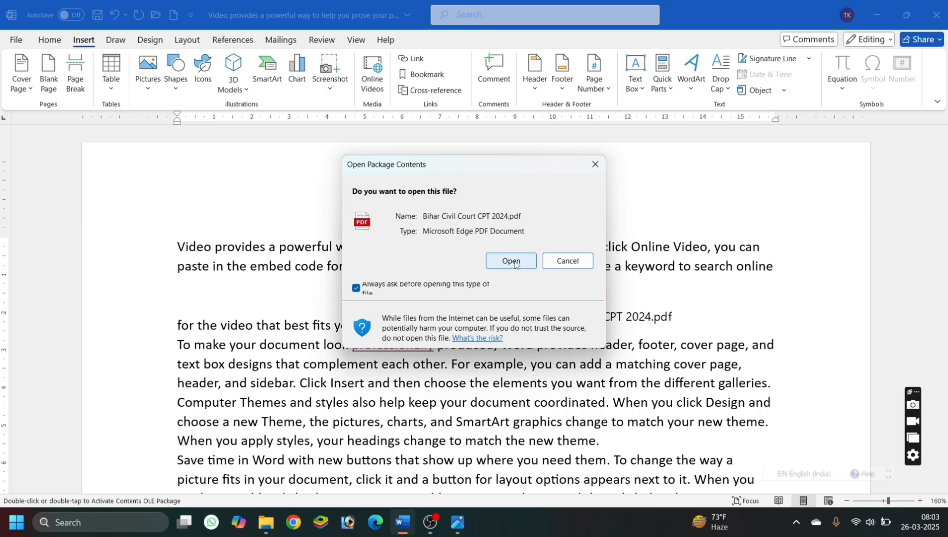
{"action": "left_click", "coordinate": [515, 263]}
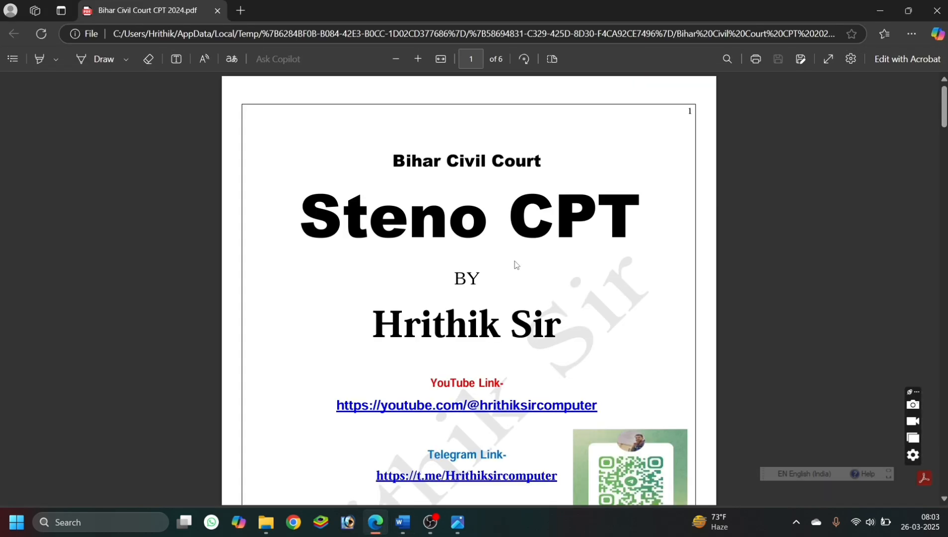
{"action": "scroll", "coordinate": [552, 284], "scroll_direction": "down", "scroll_amount": 20}
{"action": "scroll", "coordinate": [552, 285], "scroll_direction": "up", "scroll_amount": 20}
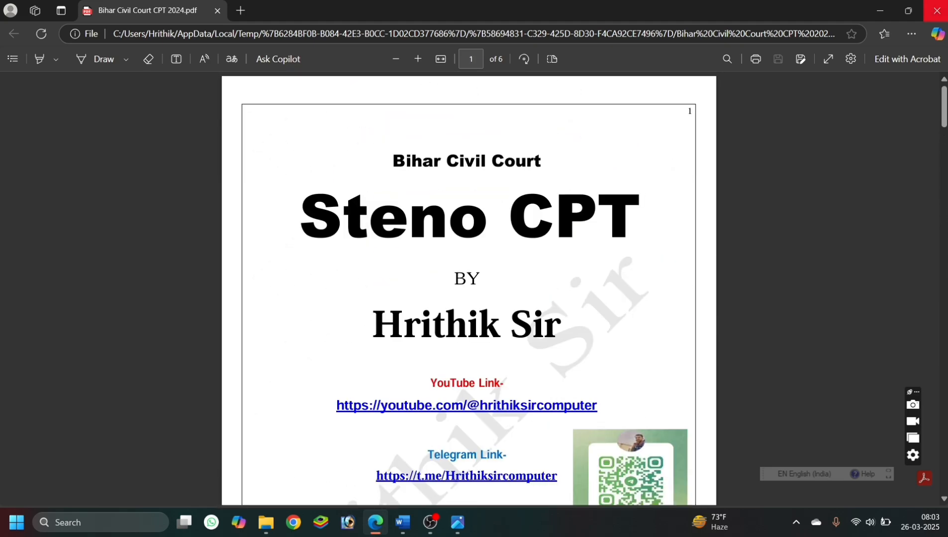
{"action": "left_click", "coordinate": [937, 10]}
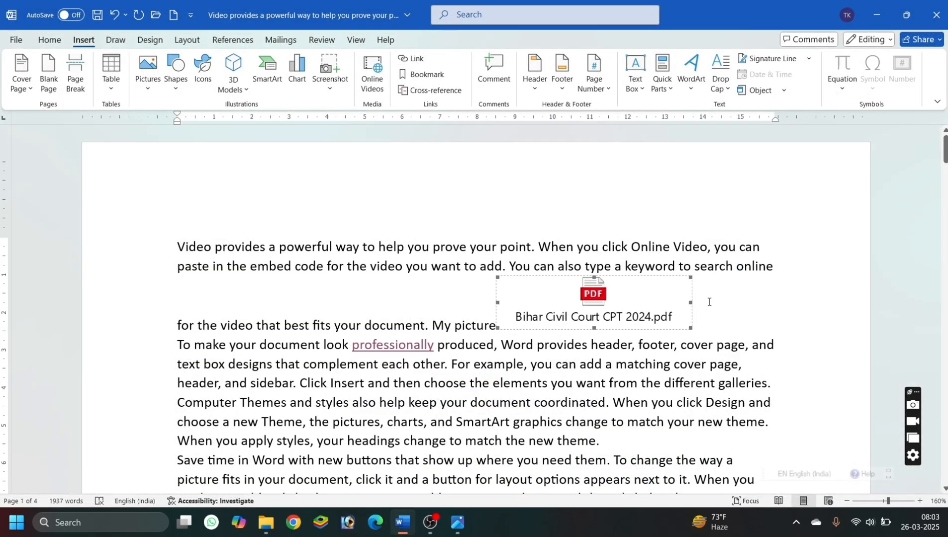
{"action": "key", "text": "Delete"}
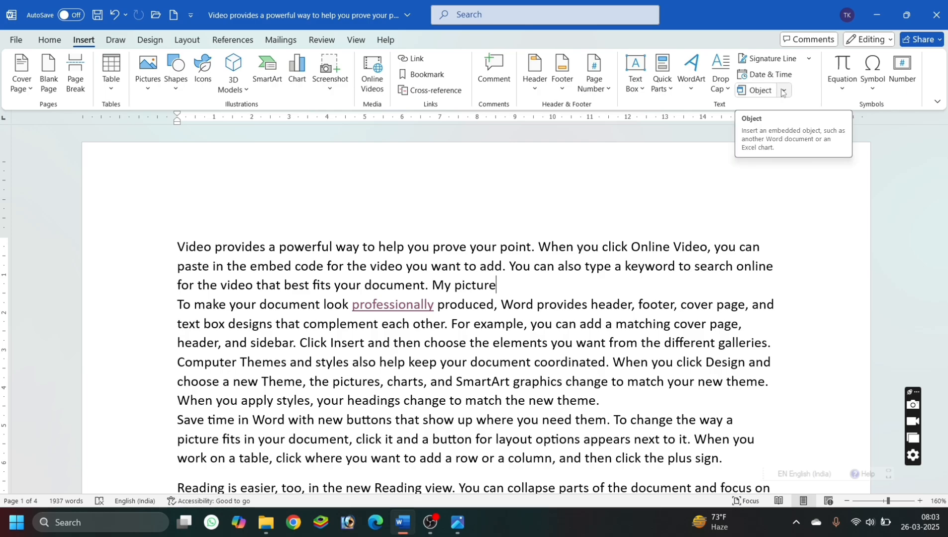
Insert a new Paintbrush Picture object after "My picture" in the first paragraph.
{"action": "left_click", "coordinate": [784, 91]}
{"action": "left_click", "coordinate": [770, 107]}
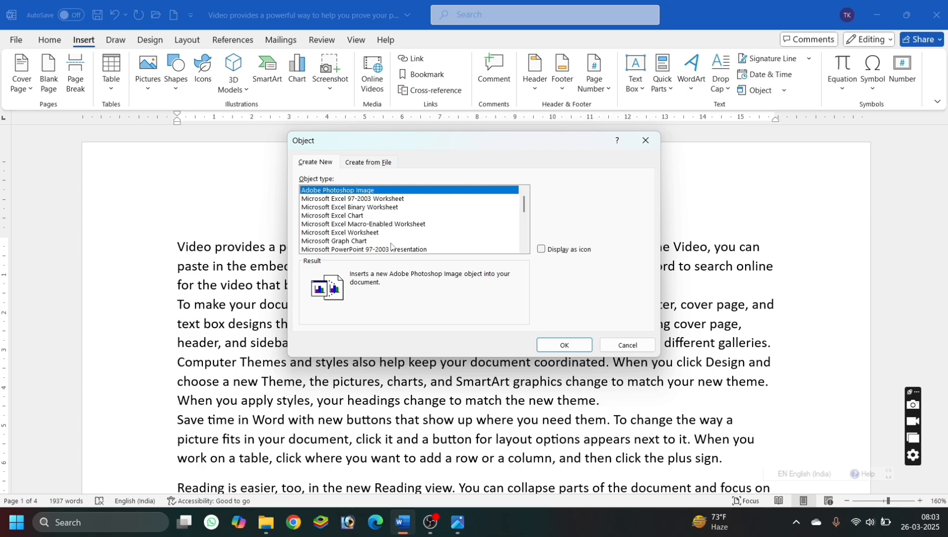
{"action": "left_click", "coordinate": [378, 242]}
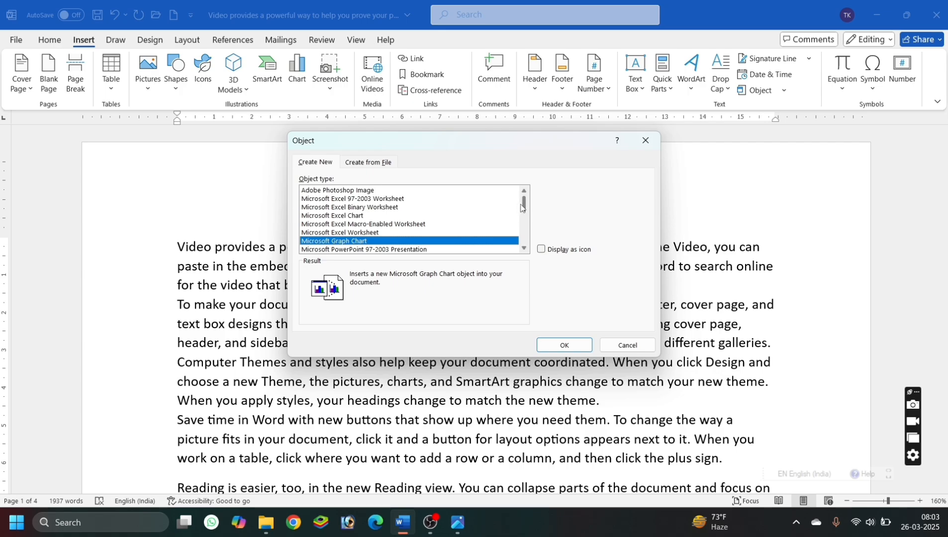
{"action": "scroll", "coordinate": [525, 208], "scroll_direction": "down", "scroll_amount": 5}
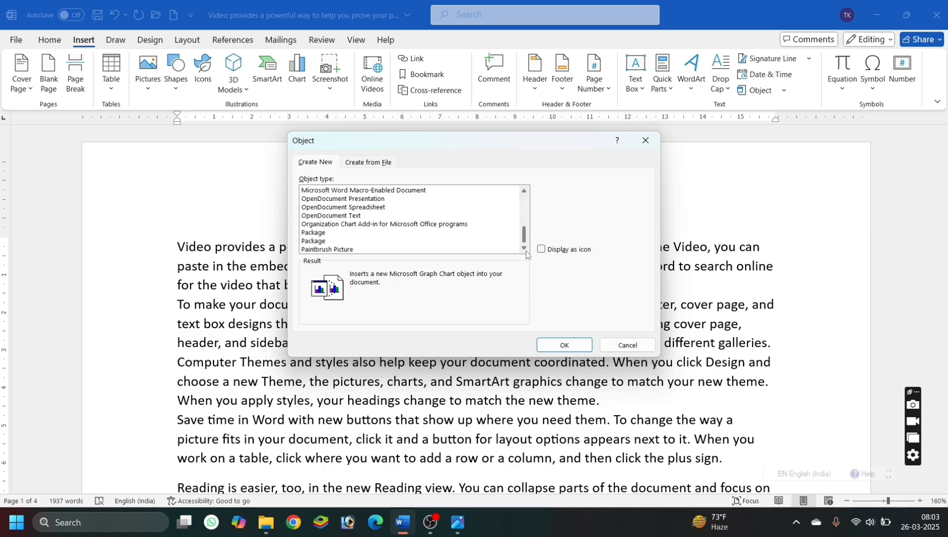
{"action": "left_click", "coordinate": [385, 250]}
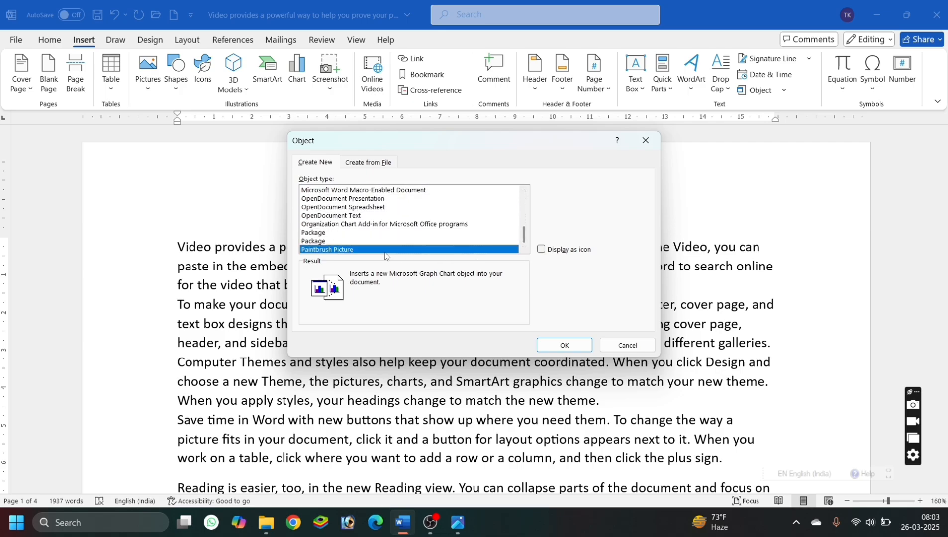
{"action": "left_click", "coordinate": [564, 345]}
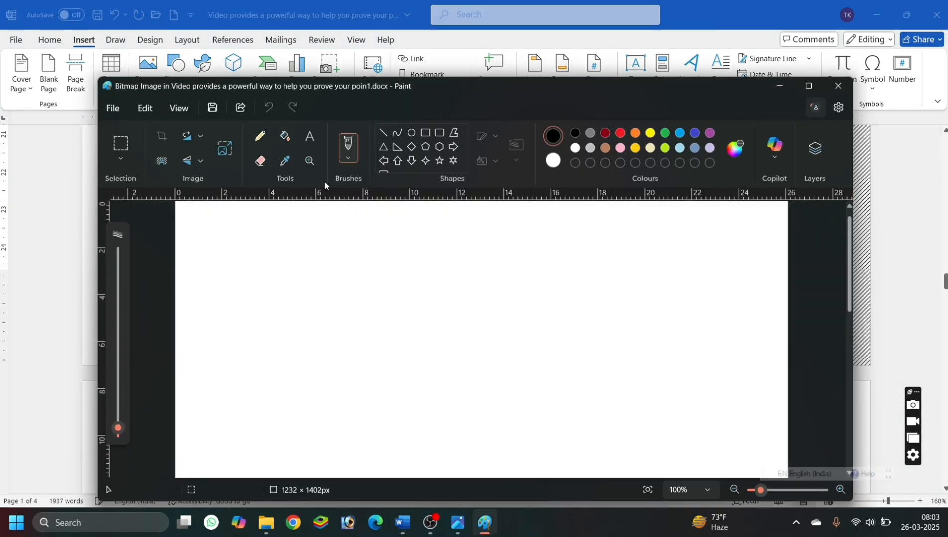
Draw a right triangle of about 289 × 301 px on the Paint canvas.
{"action": "left_click", "coordinate": [397, 148]}
{"action": "left_click_drag", "start_coordinate": [303, 266], "coordinate": [448, 415]}
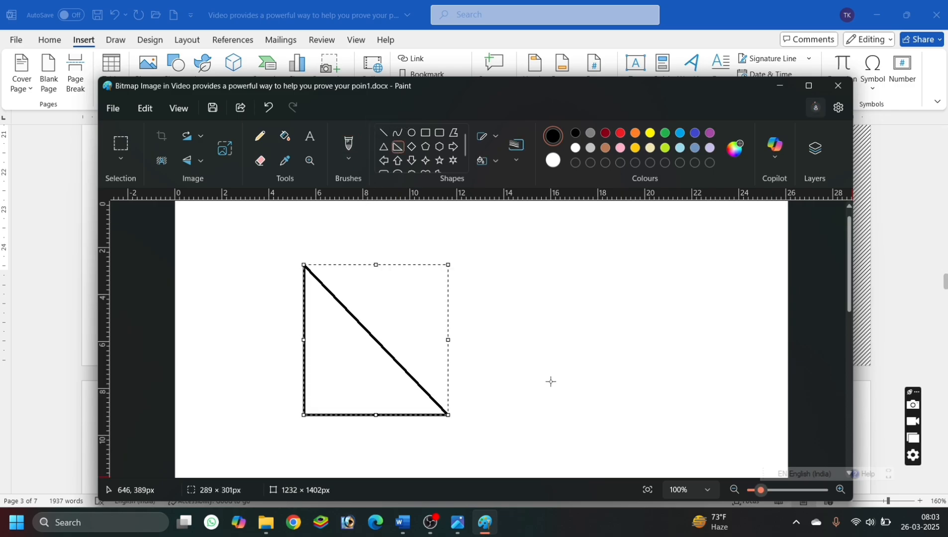
{"action": "left_click", "coordinate": [663, 323]}
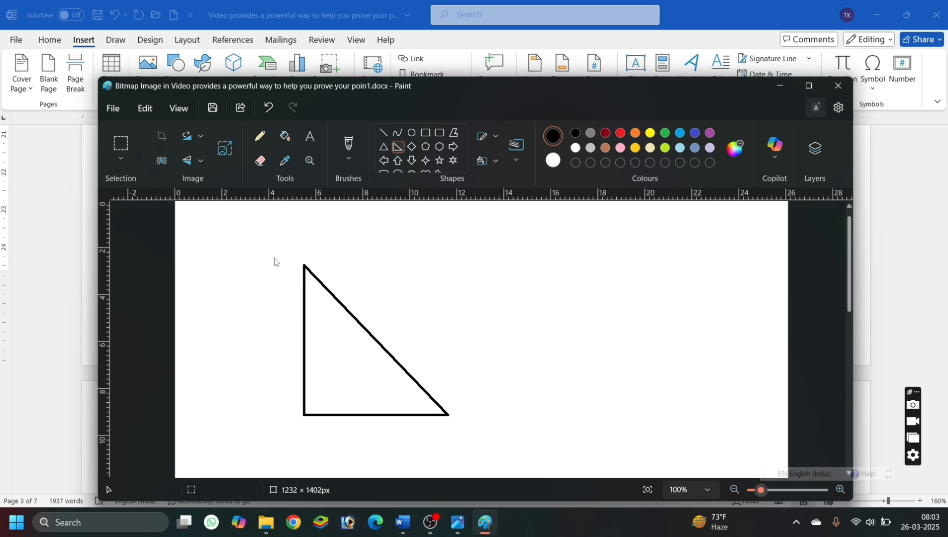
Crop the picture to an area of about 417 × 380 px around the triangle, and return to the Word document.
{"action": "left_click", "coordinate": [121, 144]}
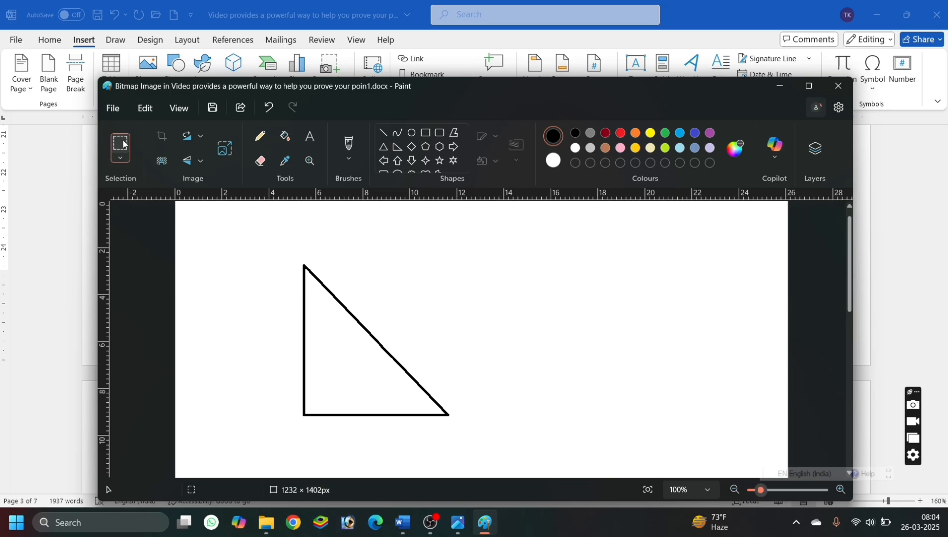
{"action": "left_click_drag", "start_coordinate": [275, 250], "coordinate": [365, 347]}
{"action": "left_click_drag", "start_coordinate": [390, 379], "coordinate": [482, 439]}
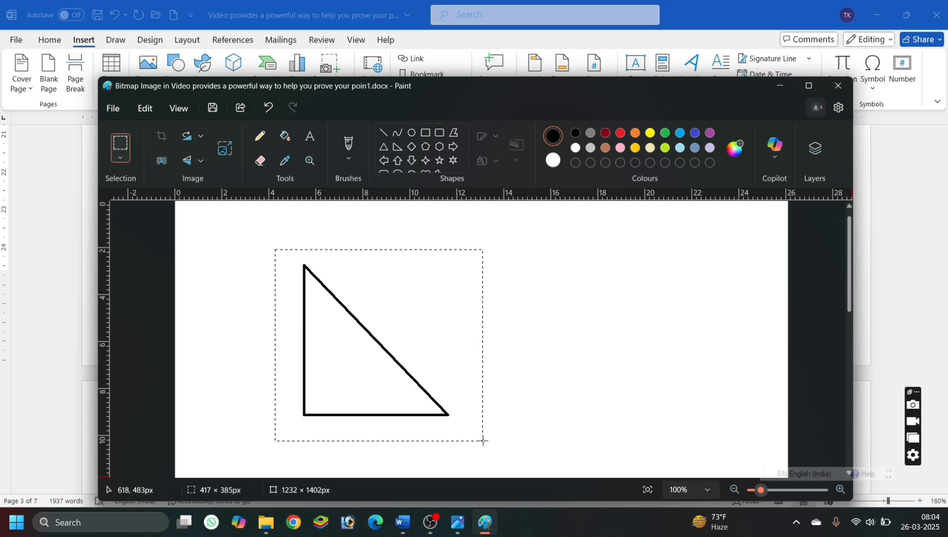
{"action": "left_click", "coordinate": [160, 137]}
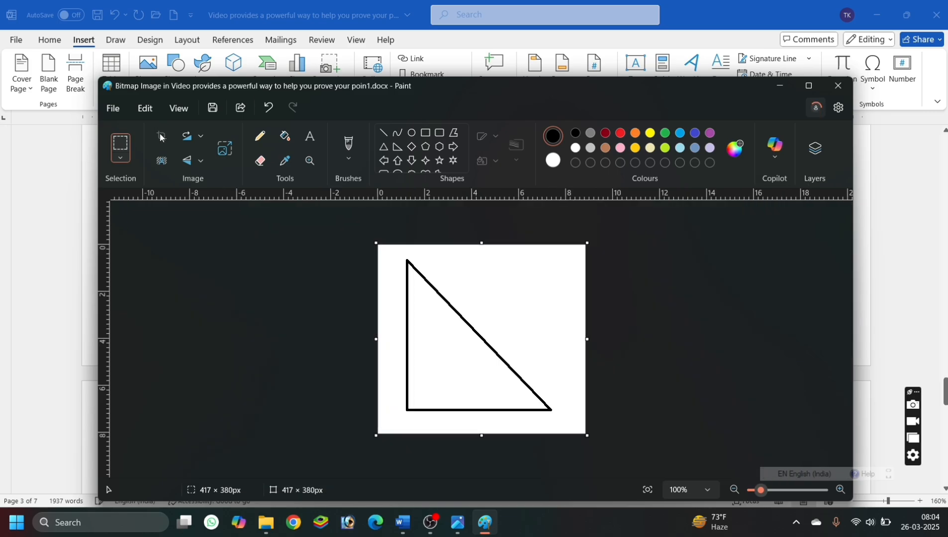
{"action": "left_click", "coordinate": [840, 87]}
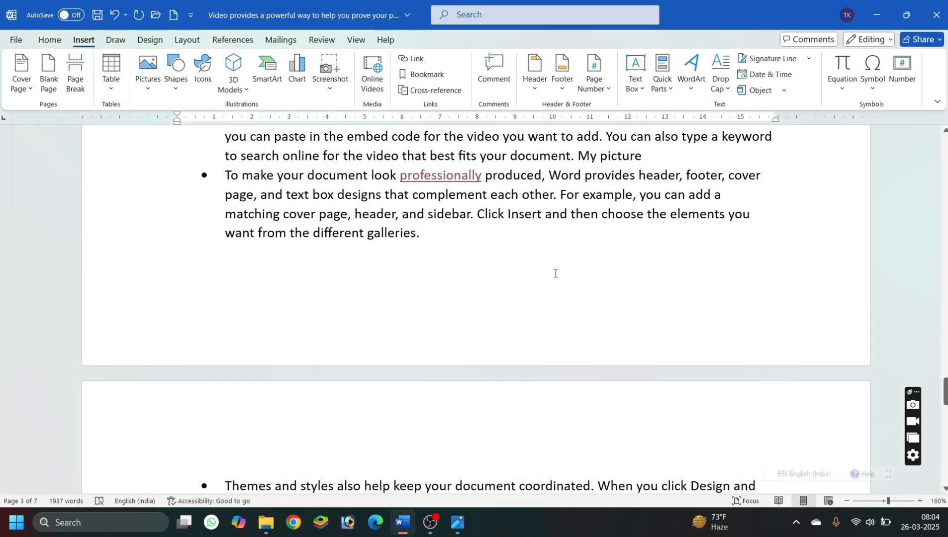
Shrink the embedded triangle picture proportionally until it fits on the same line as "My picture".
{"action": "scroll", "coordinate": [556, 273], "scroll_direction": "up", "scroll_amount": 15}
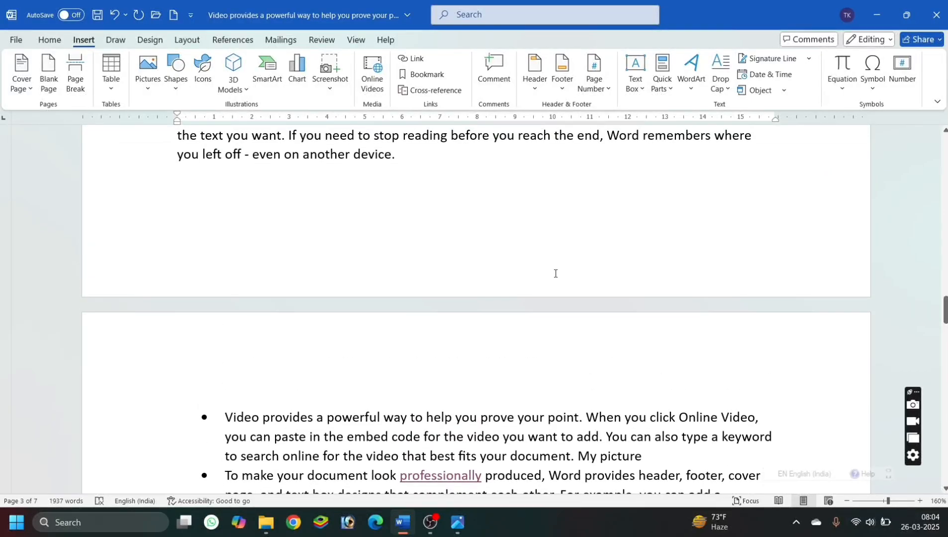
{"action": "scroll", "coordinate": [555, 273], "scroll_direction": "up", "scroll_amount": 20}
{"action": "scroll", "coordinate": [556, 274], "scroll_direction": "down", "scroll_amount": 5}
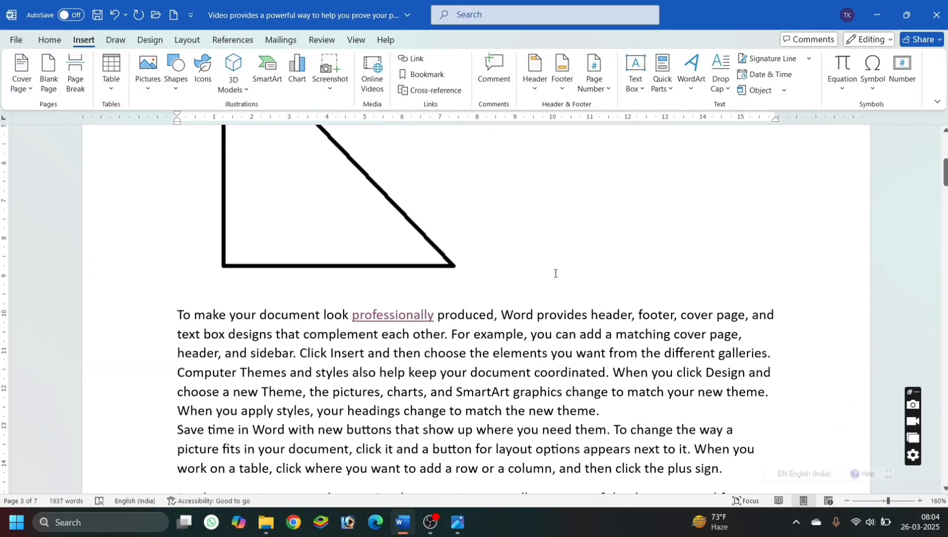
{"action": "scroll", "coordinate": [555, 273], "scroll_direction": "up", "scroll_amount": 2}
{"action": "left_click", "coordinate": [369, 296]}
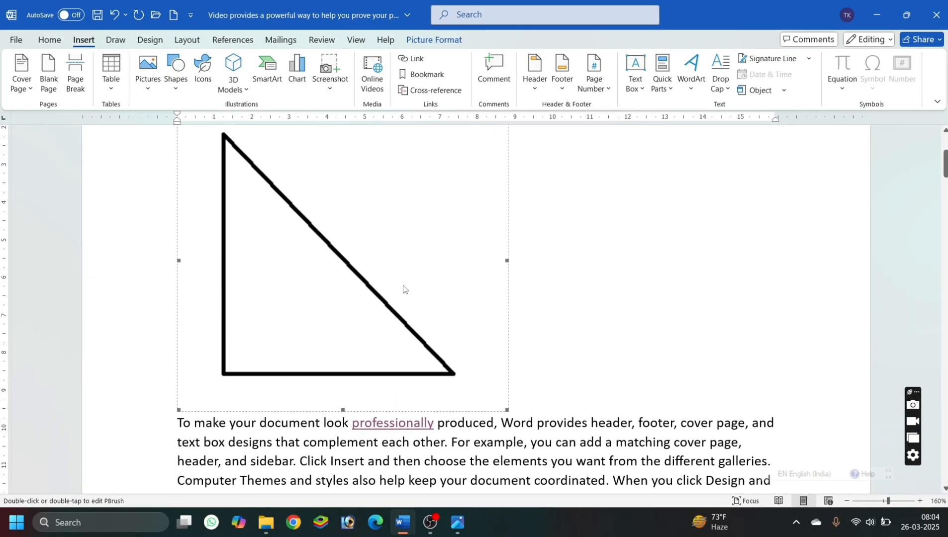
{"action": "scroll", "coordinate": [444, 287], "scroll_direction": "up", "scroll_amount": 3}
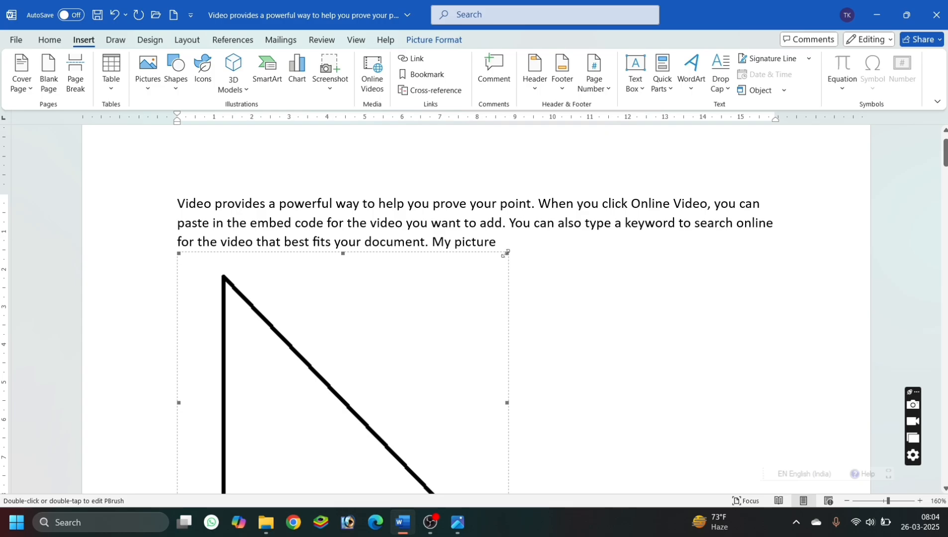
{"action": "left_click_drag", "start_coordinate": [505, 254], "coordinate": [379, 343]}
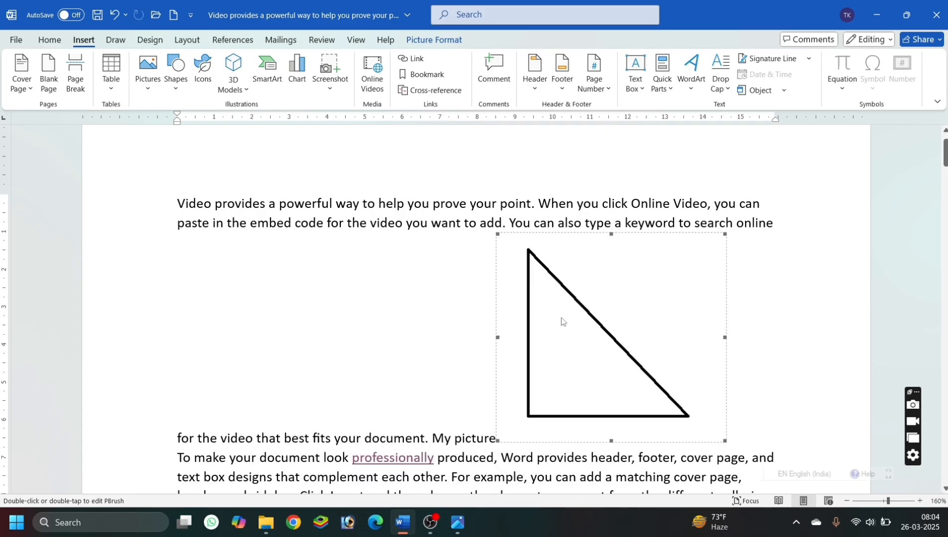
Undo the insertion of the embedded triangle picture and start an empty line below "My picture".
{"action": "key", "text": "ctrl+z"}
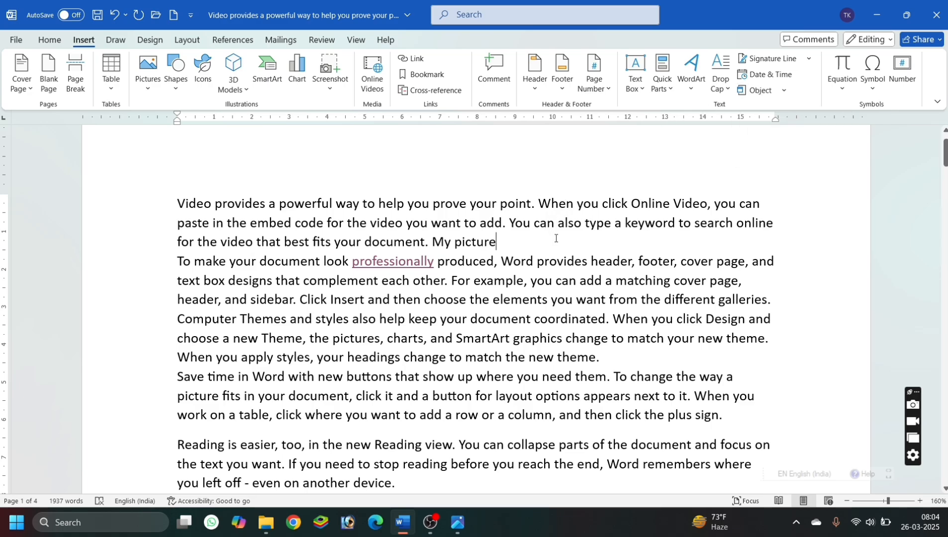
{"action": "left_click", "coordinate": [836, 90]}
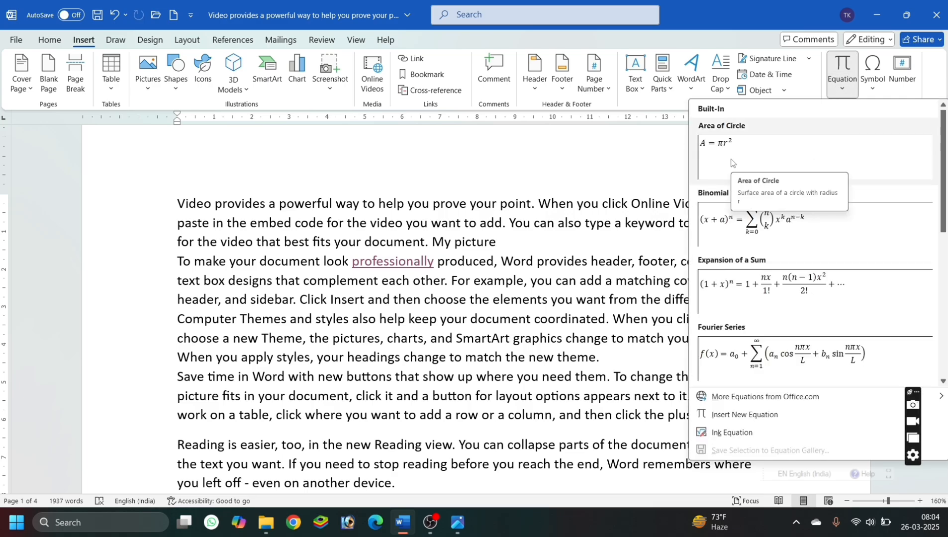
{"action": "left_click", "coordinate": [525, 245]}
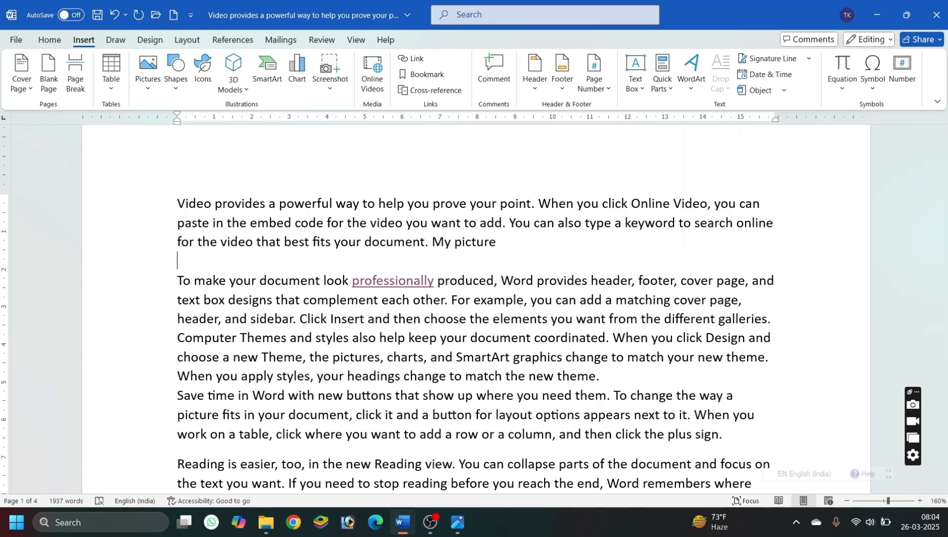
Insert a new blank equation on the empty line below the first paragraph and view the Basic Math symbols.
{"action": "left_click", "coordinate": [834, 95]}
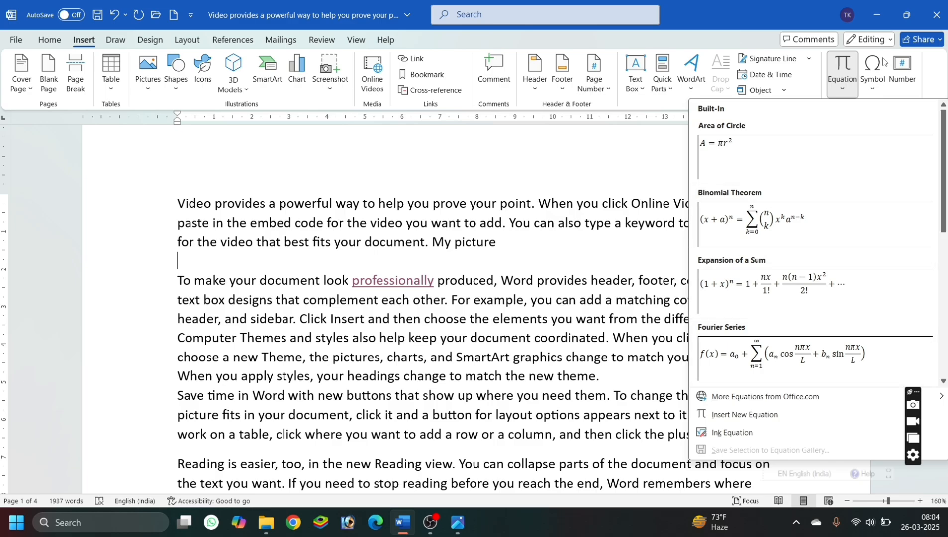
{"action": "left_click", "coordinate": [816, 92]}
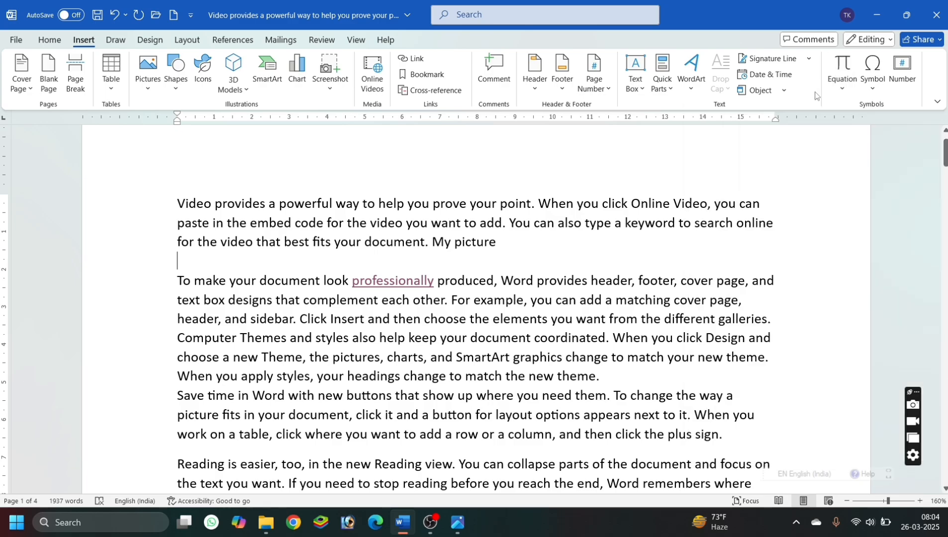
{"action": "left_click", "coordinate": [852, 70]}
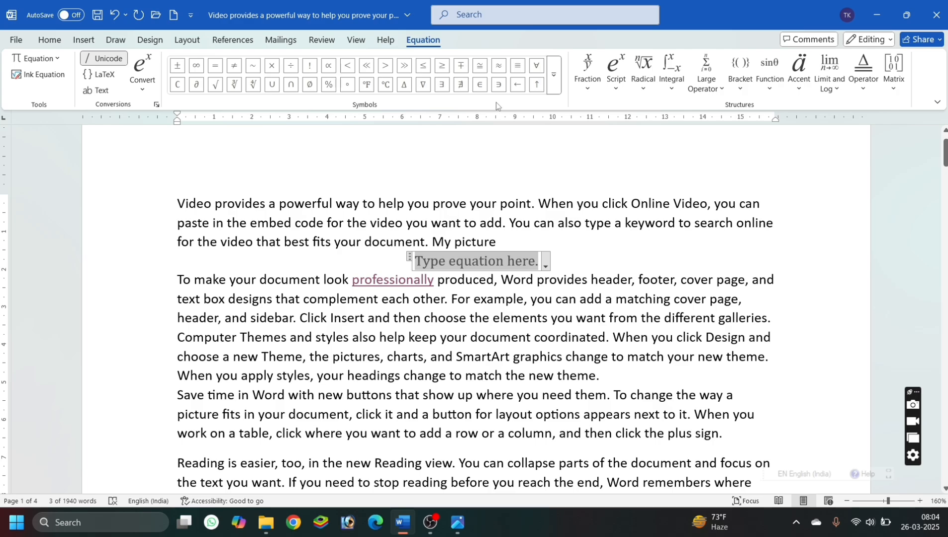
{"action": "left_click", "coordinate": [552, 86]}
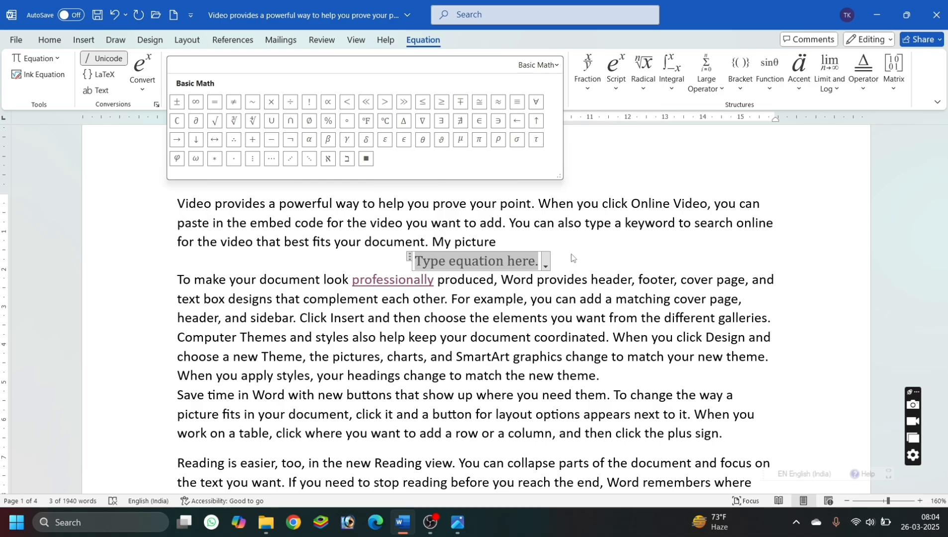
Add a stacked fraction to the equation with 5 as numerator and 8 as denominator.
{"action": "left_click", "coordinate": [588, 75]}
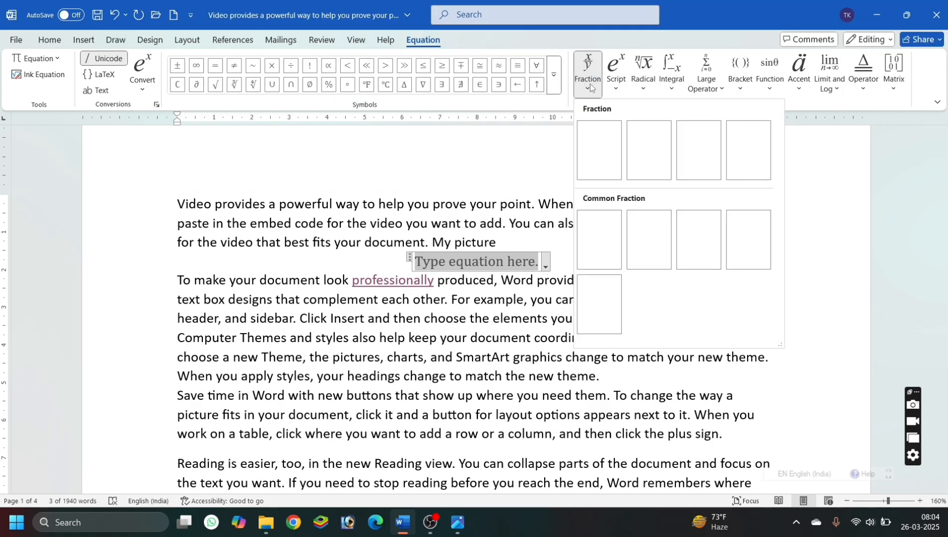
{"action": "left_click", "coordinate": [605, 152]}
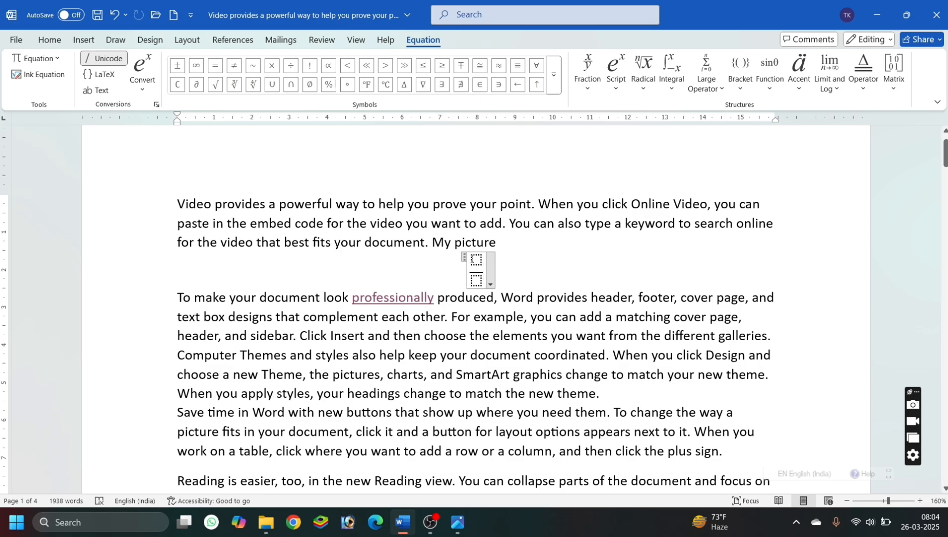
{"action": "left_click", "coordinate": [475, 260]}
{"action": "type", "text": "5/"}
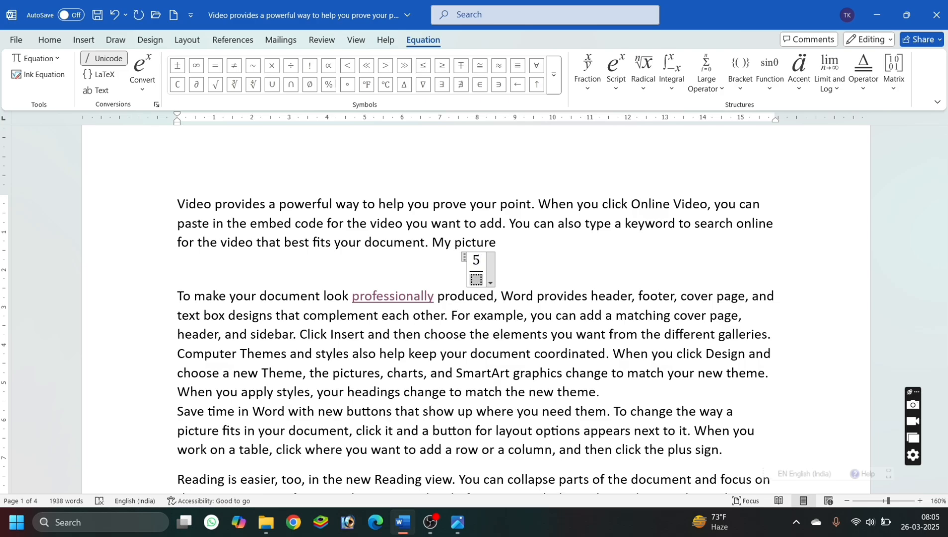
{"action": "type", "text": "8"}
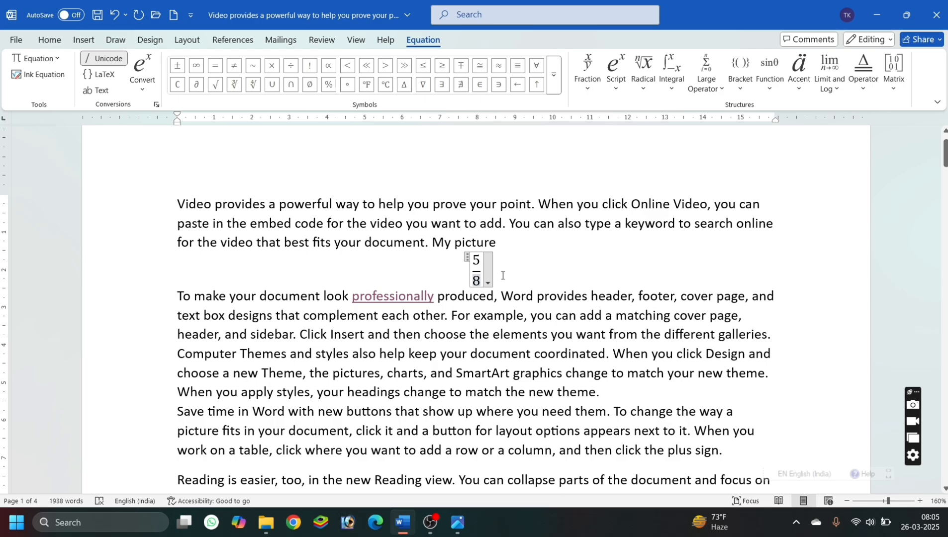
{"action": "left_click", "coordinate": [502, 276]}
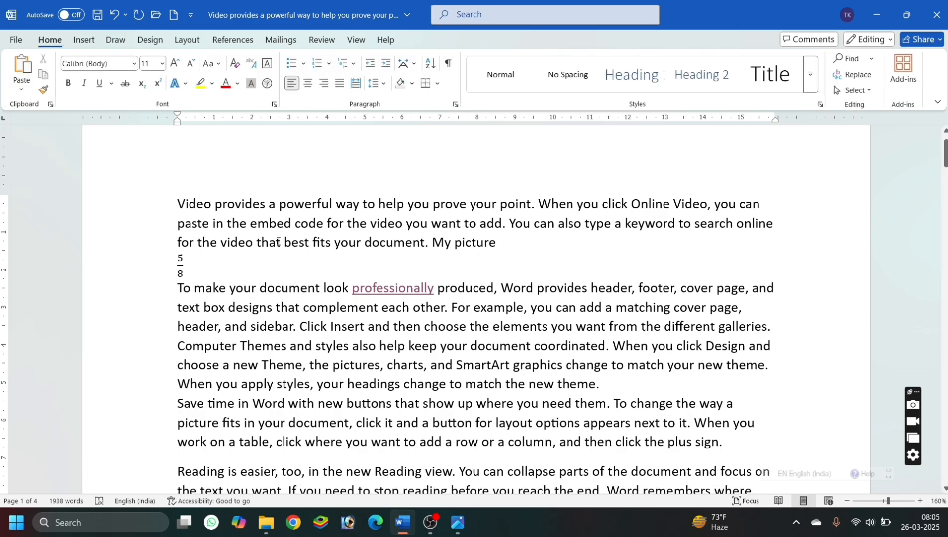
Add a plus sign after the 5/8 fraction, followed by a new equation holding the stacked fraction 6 over 2.
{"action": "type", "text": "+"}
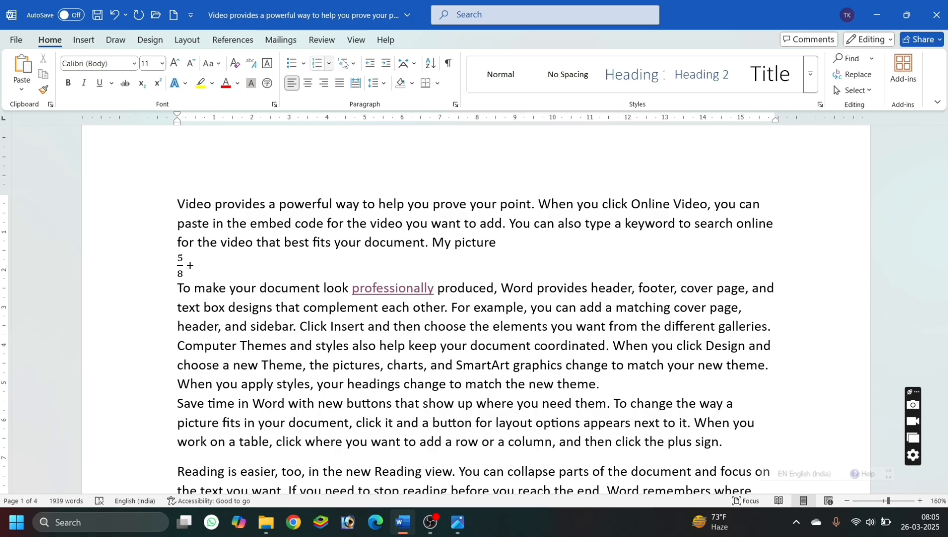
{"action": "left_click", "coordinate": [84, 39]}
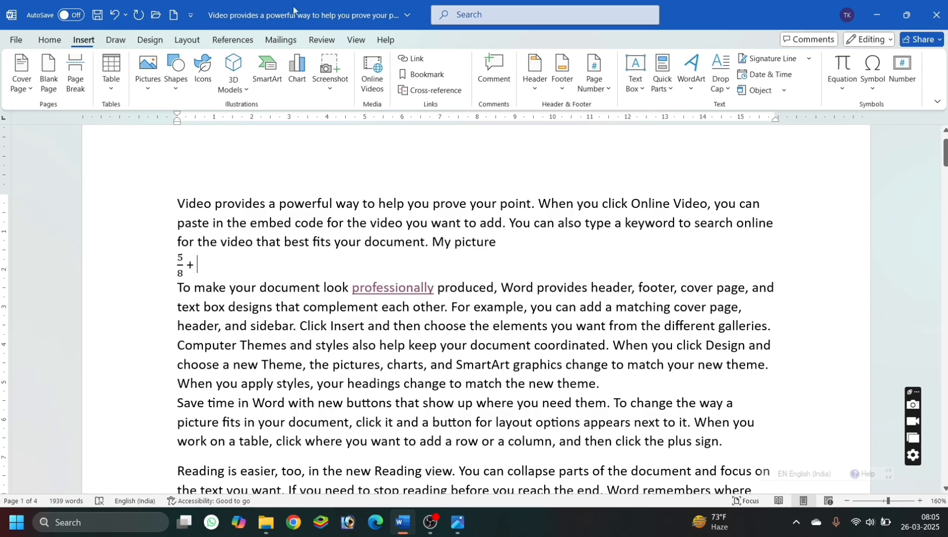
{"action": "left_click", "coordinate": [842, 64]}
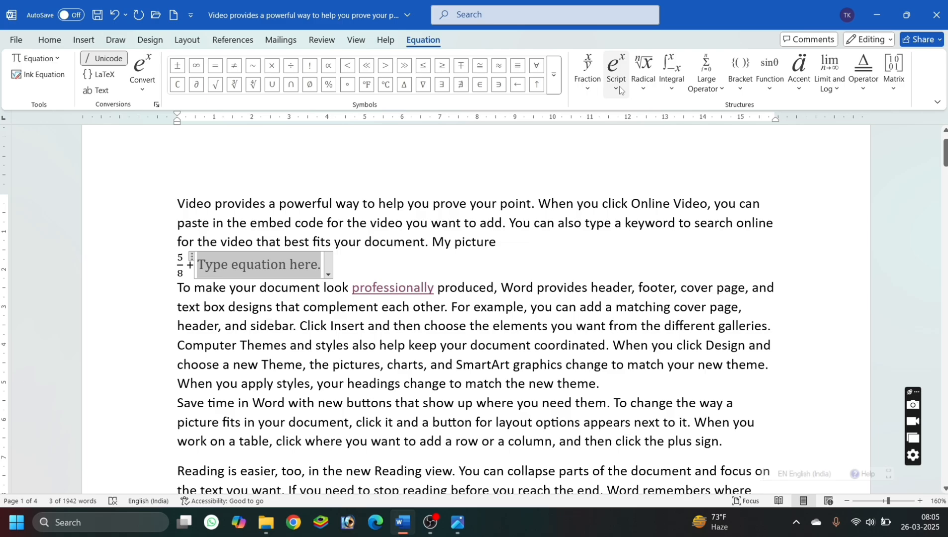
{"action": "left_click", "coordinate": [588, 75]}
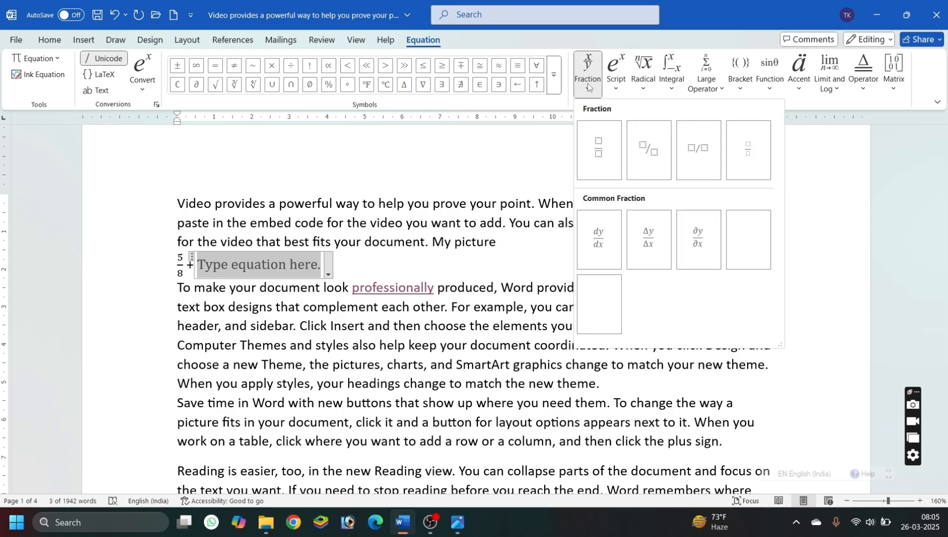
{"action": "left_click", "coordinate": [599, 150]}
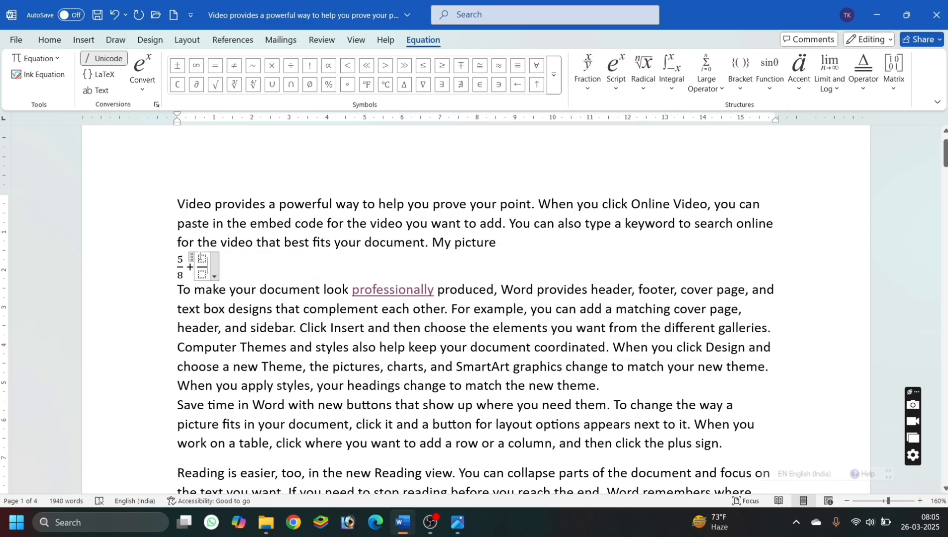
{"action": "left_click", "coordinate": [201, 258]}
{"action": "type", "text": "6/"}
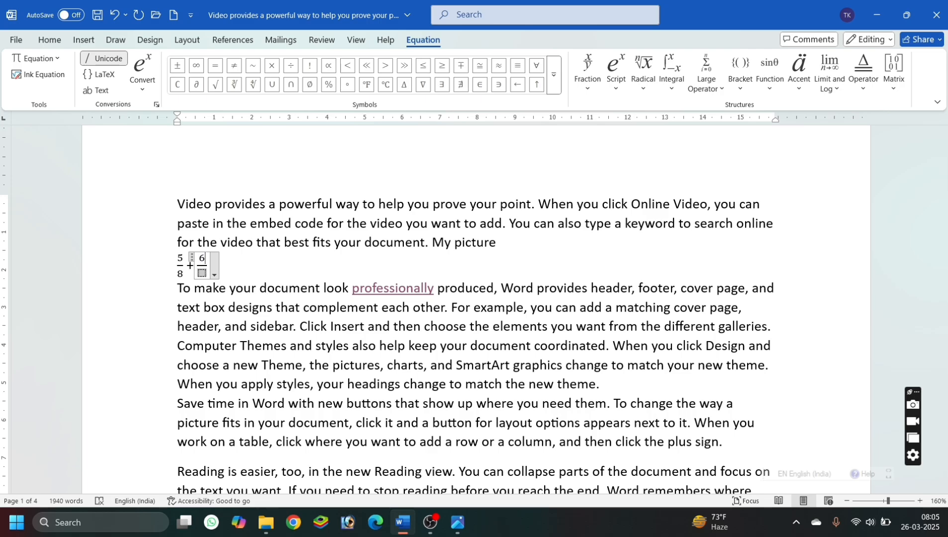
{"action": "type", "text": "2"}
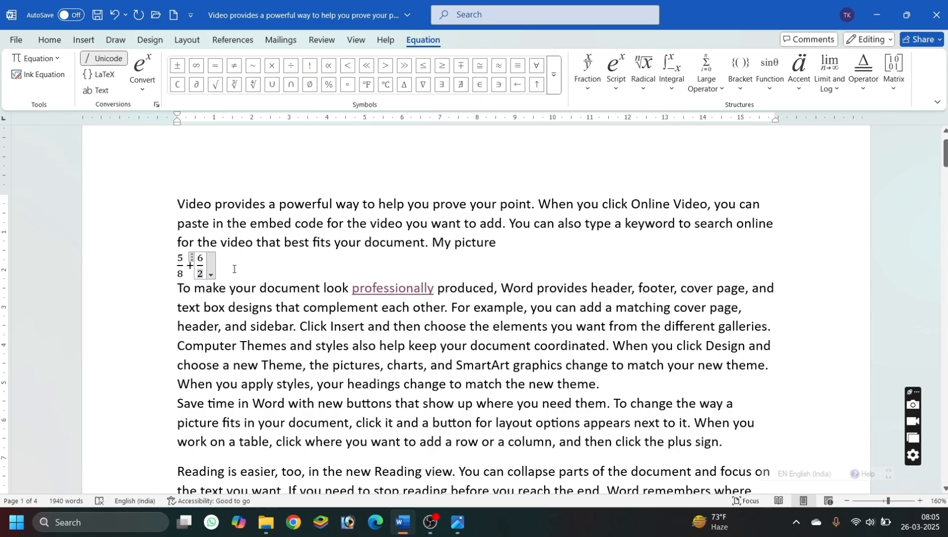
{"action": "left_click", "coordinate": [233, 269]}
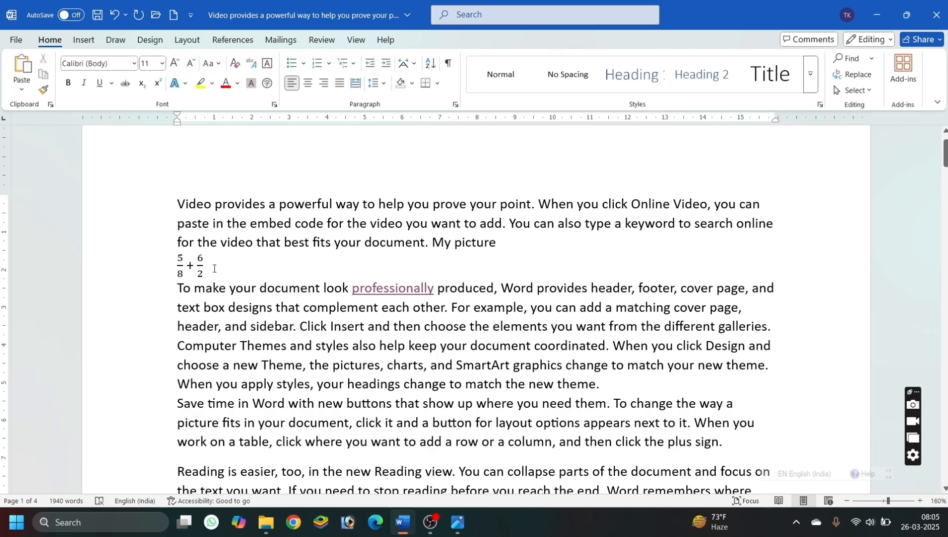
{"action": "left_click", "coordinate": [161, 267]}
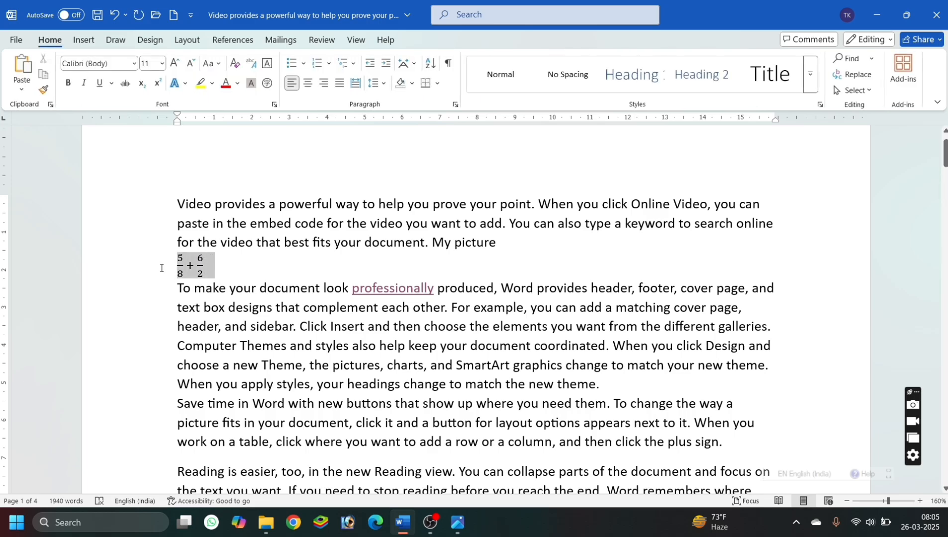
{"action": "left_click", "coordinate": [243, 267]}
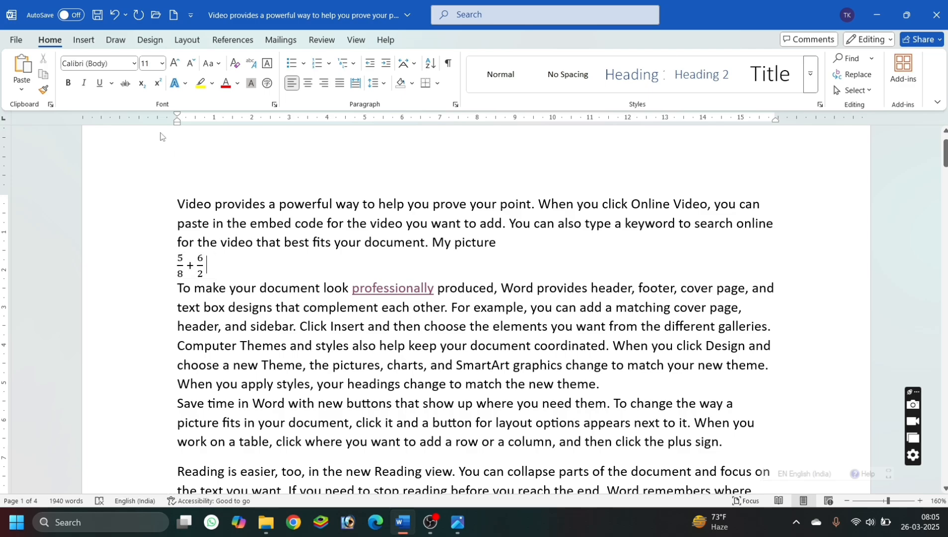
Insert another equation after the 6/2 fraction and place an empty square root in it.
{"action": "left_click", "coordinate": [83, 40]}
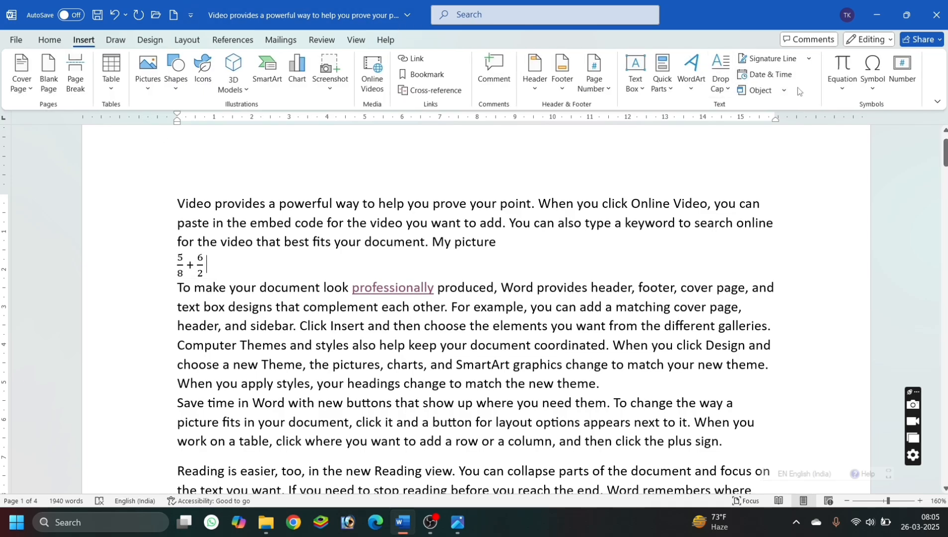
{"action": "left_click", "coordinate": [840, 76]}
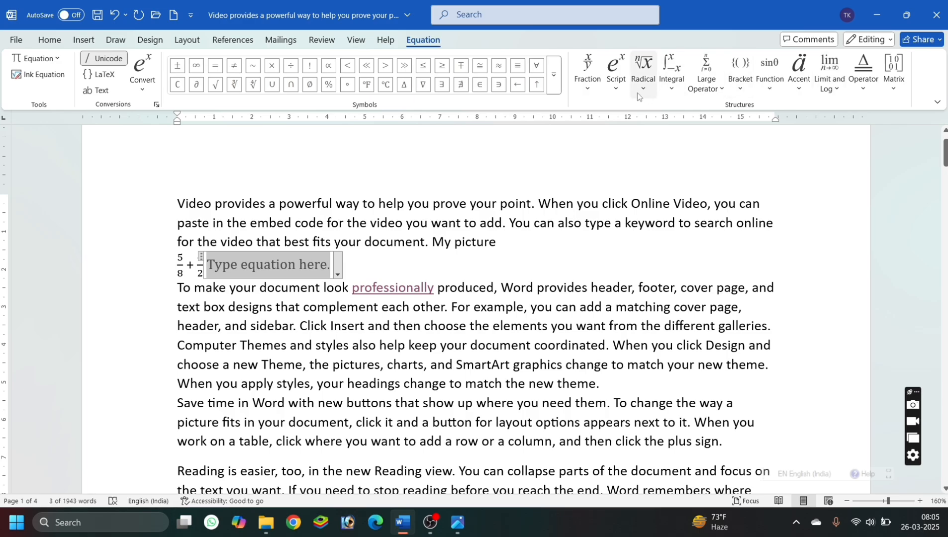
{"action": "left_click", "coordinate": [640, 89]}
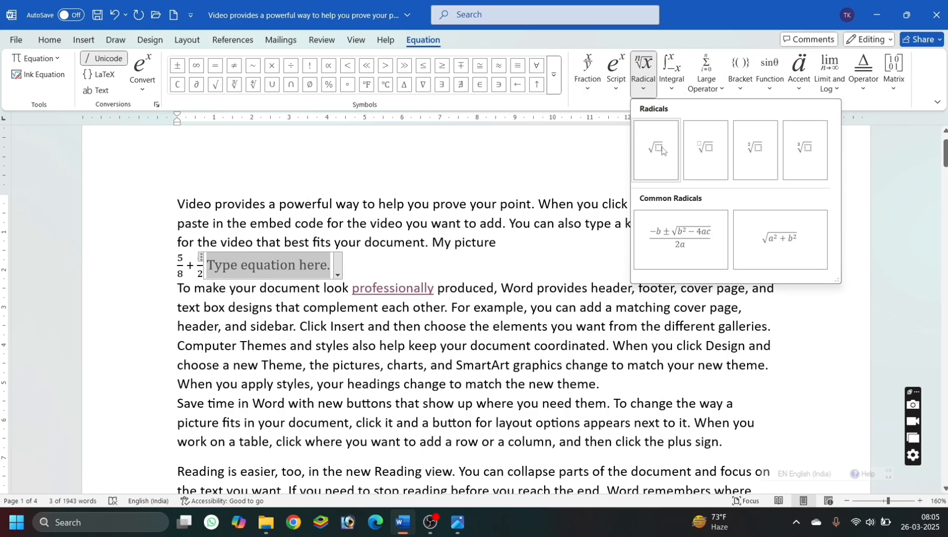
{"action": "left_click", "coordinate": [661, 150]}
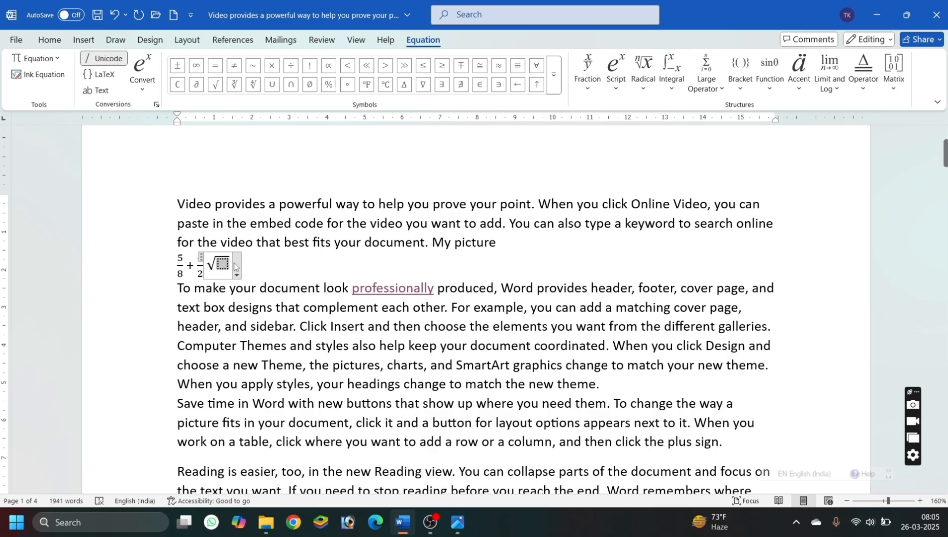
Put a superscript structure inside the square root with base 4 and exponent 2.
{"action": "left_click", "coordinate": [618, 73]}
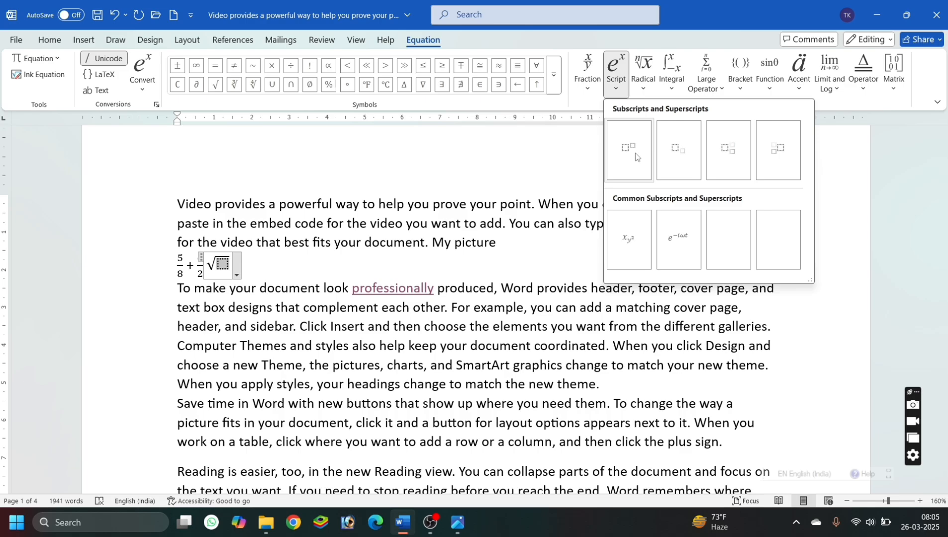
{"action": "left_click", "coordinate": [636, 158]}
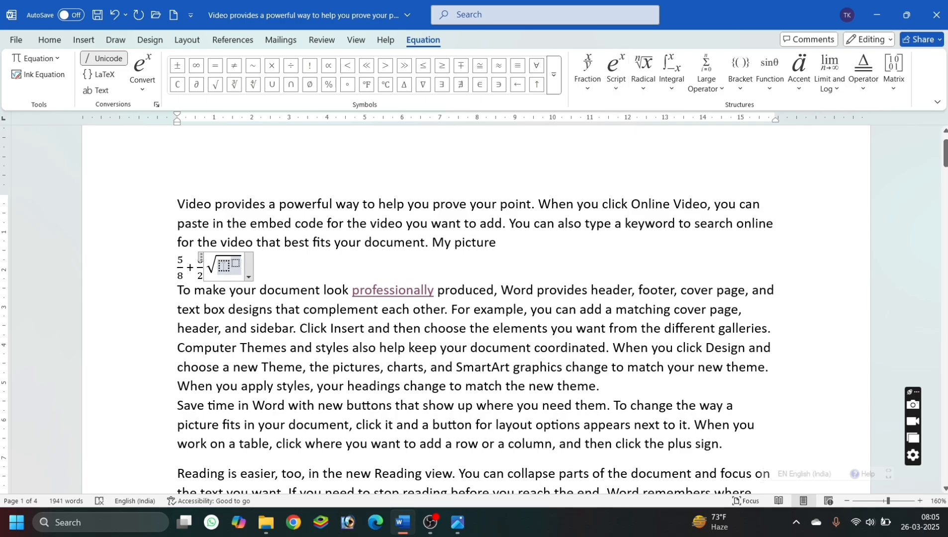
{"action": "type", "text": "4"}
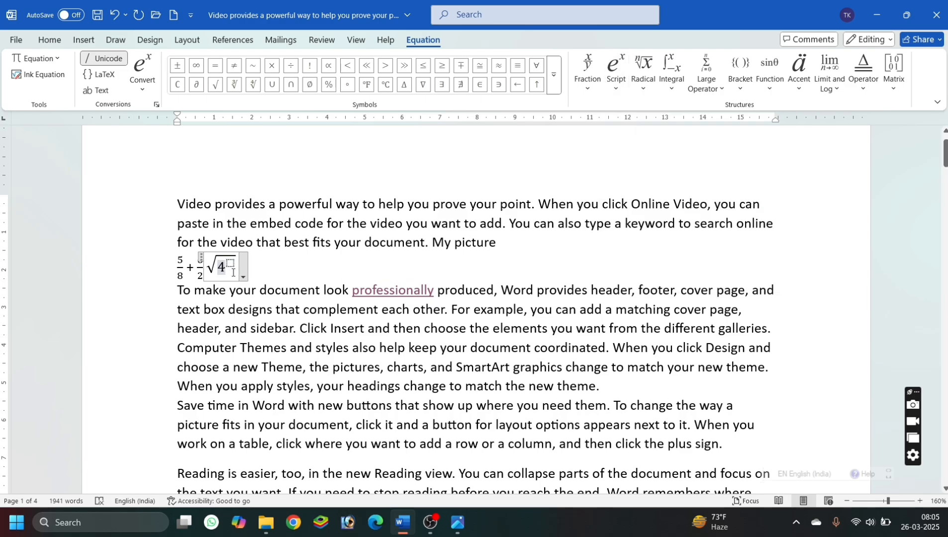
{"action": "left_click", "coordinate": [230, 263]}
{"action": "type", "text": "2"}
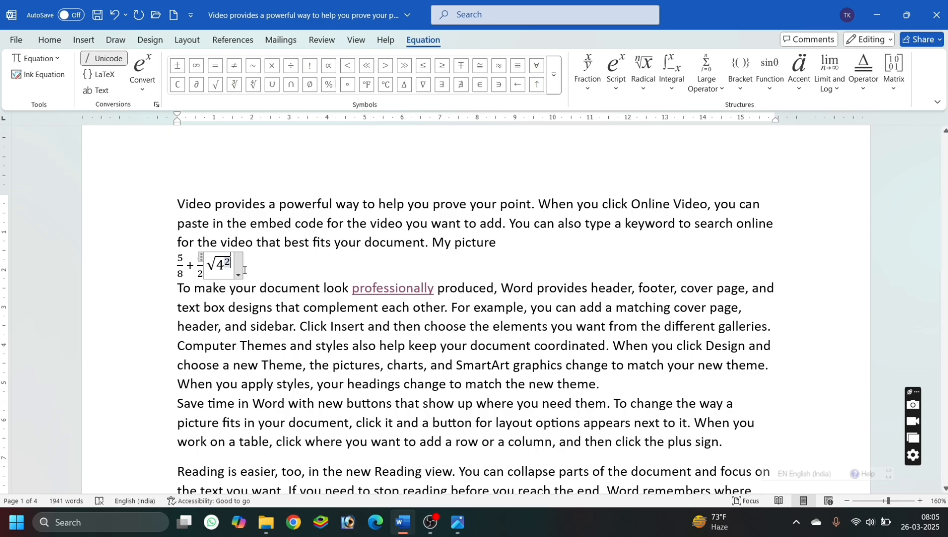
{"action": "left_click", "coordinate": [251, 270]}
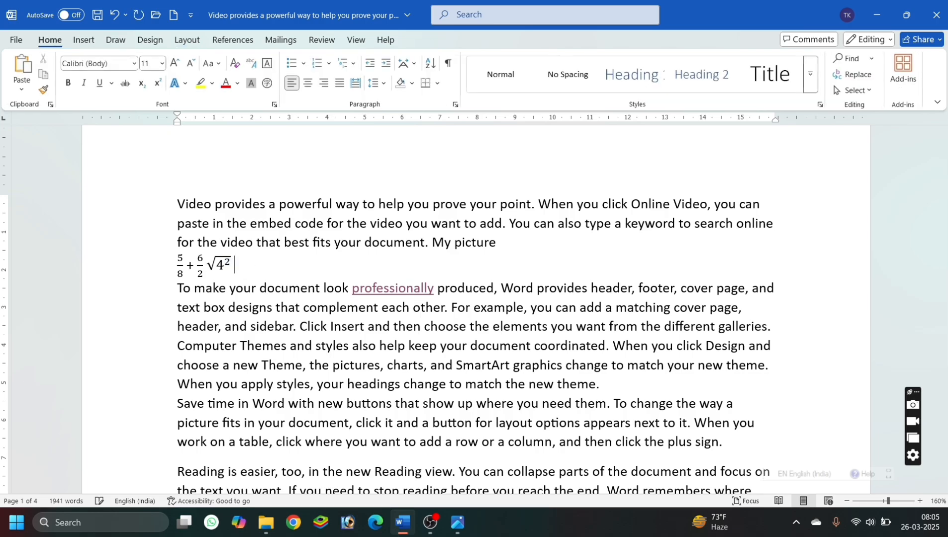
Insert the Om symbol (ॐ) after the square root expression.
{"action": "left_click", "coordinate": [80, 42]}
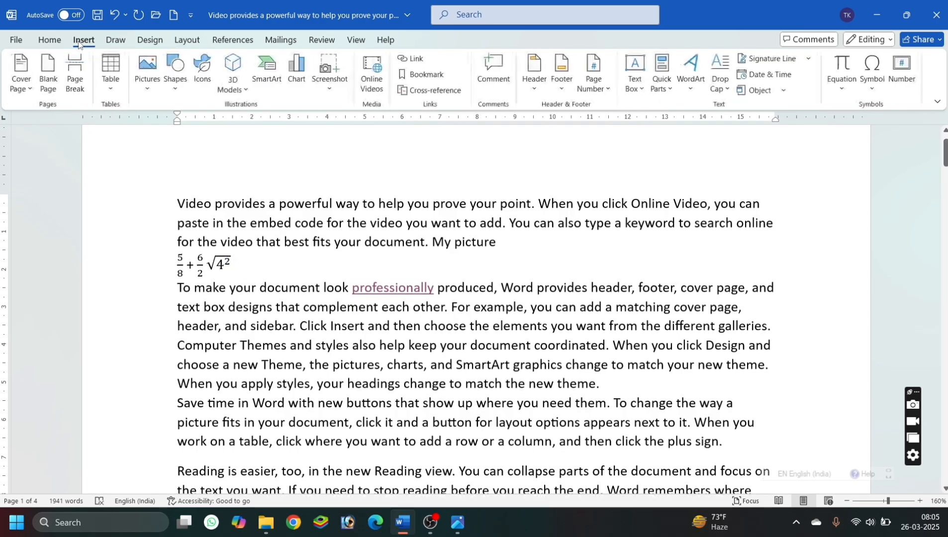
{"action": "left_click", "coordinate": [871, 76]}
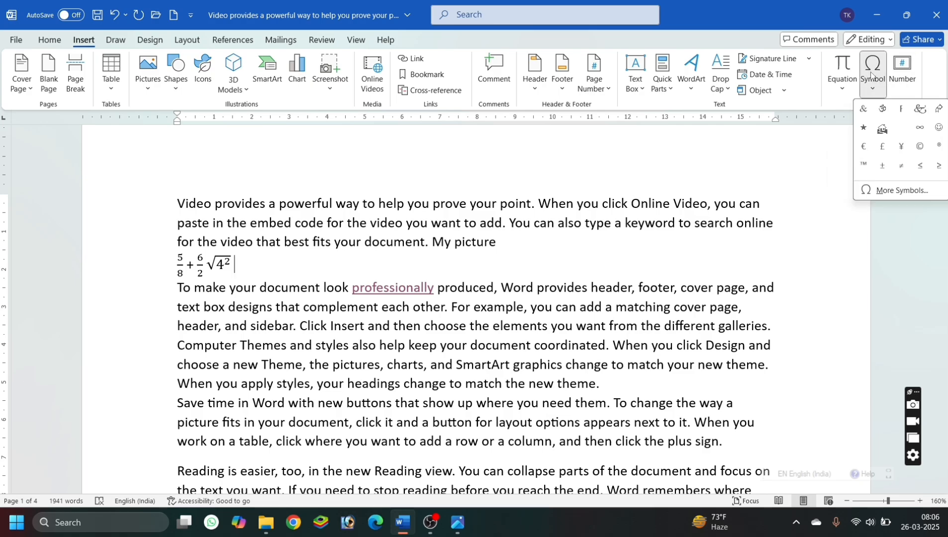
{"action": "left_click", "coordinate": [880, 109]}
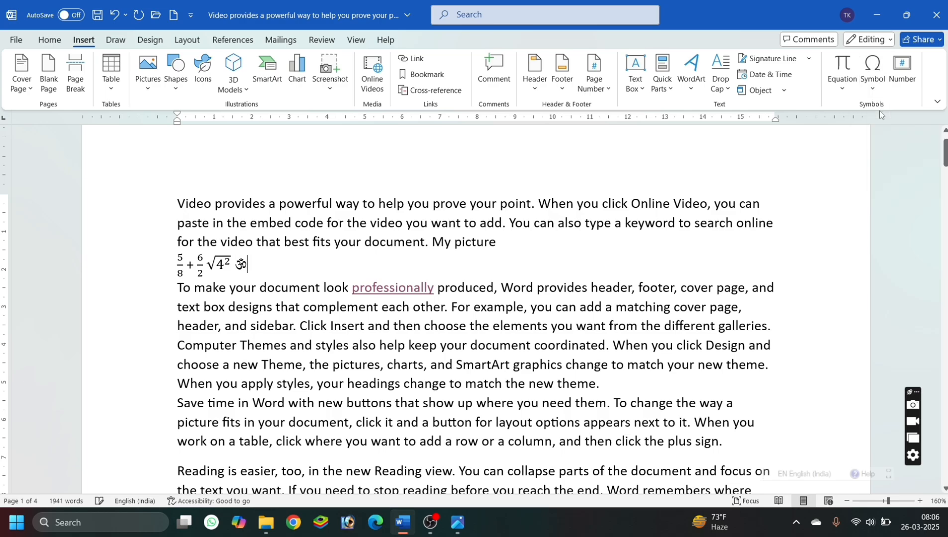
Insert the Wingdings computer mouse symbol (character code 56) after the Om symbol.
{"action": "left_click", "coordinate": [849, 82]}
{"action": "left_click", "coordinate": [873, 79]}
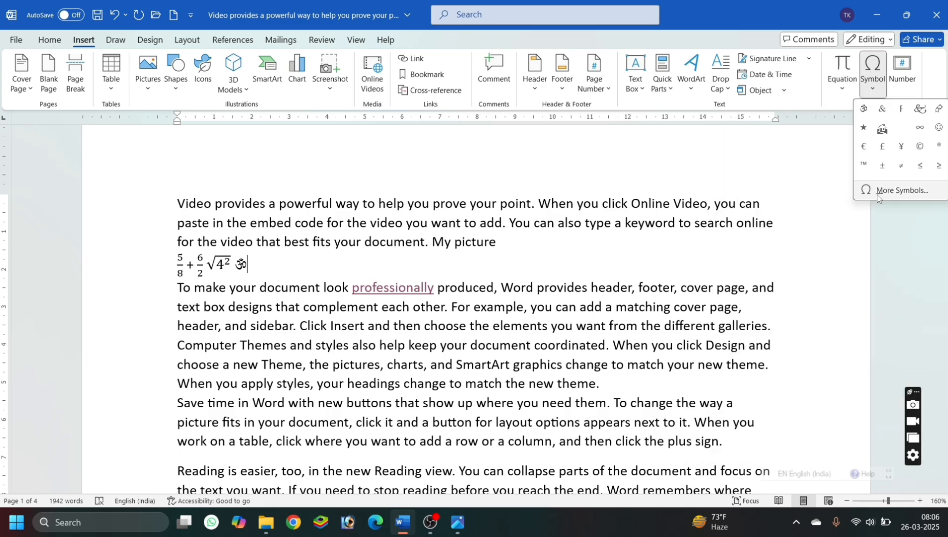
{"action": "left_click", "coordinate": [877, 194]}
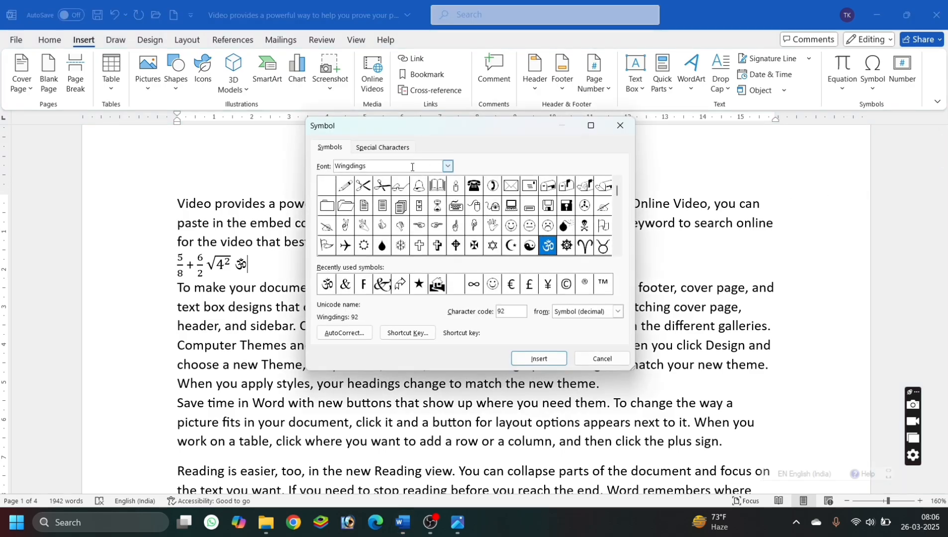
{"action": "left_click", "coordinate": [448, 167]}
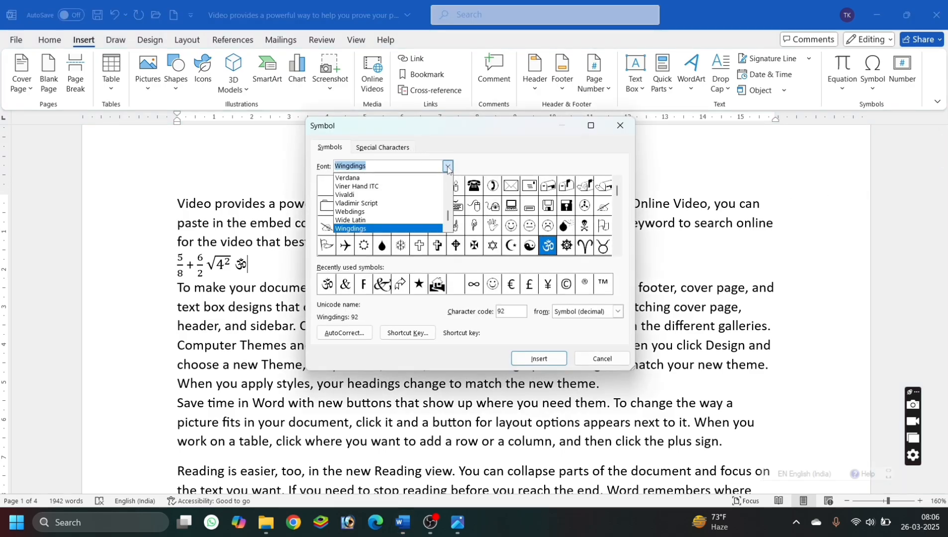
{"action": "left_click", "coordinate": [448, 168]}
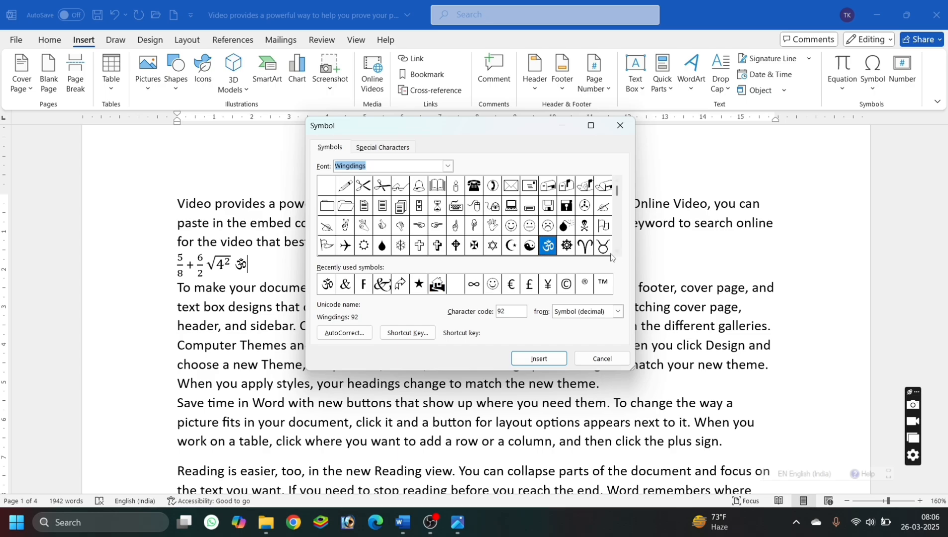
{"action": "scroll", "coordinate": [616, 256], "scroll_direction": "down", "scroll_amount": 5}
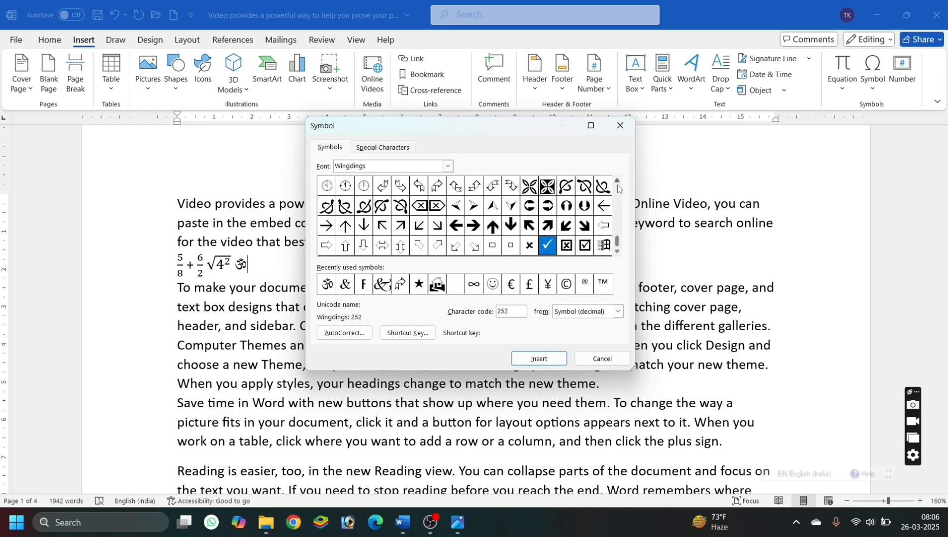
{"action": "scroll", "coordinate": [616, 185], "scroll_direction": "up", "scroll_amount": 8}
{"action": "scroll", "coordinate": [618, 188], "scroll_direction": "up", "scroll_amount": 2}
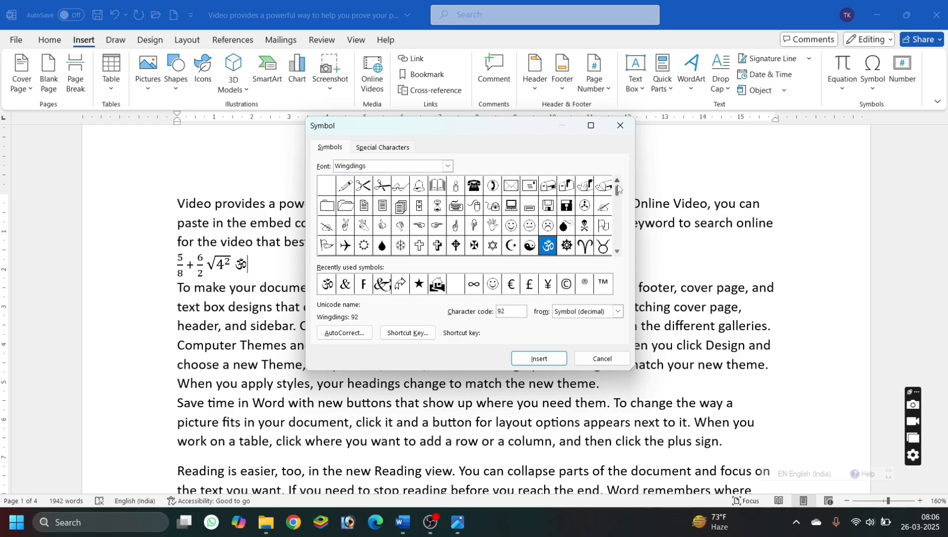
{"action": "left_click", "coordinate": [472, 211]}
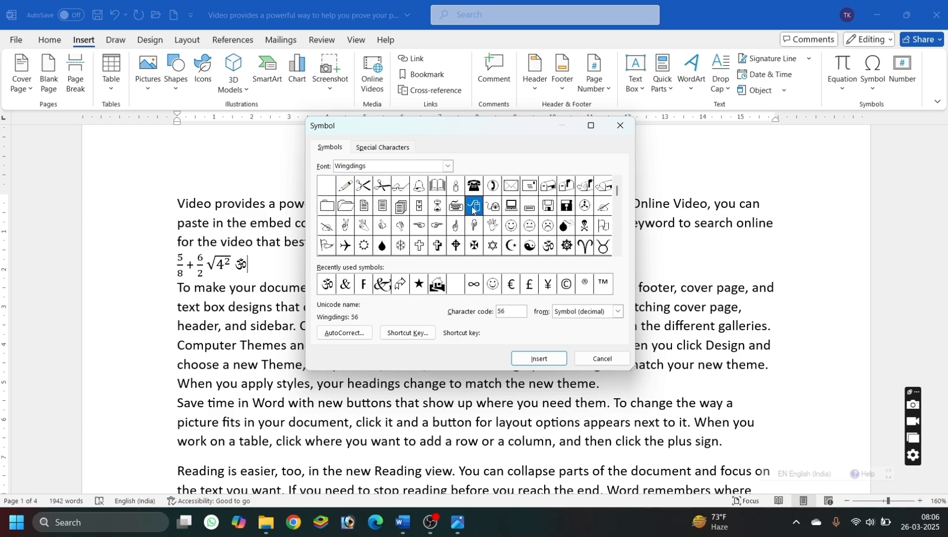
{"action": "left_click", "coordinate": [529, 358]}
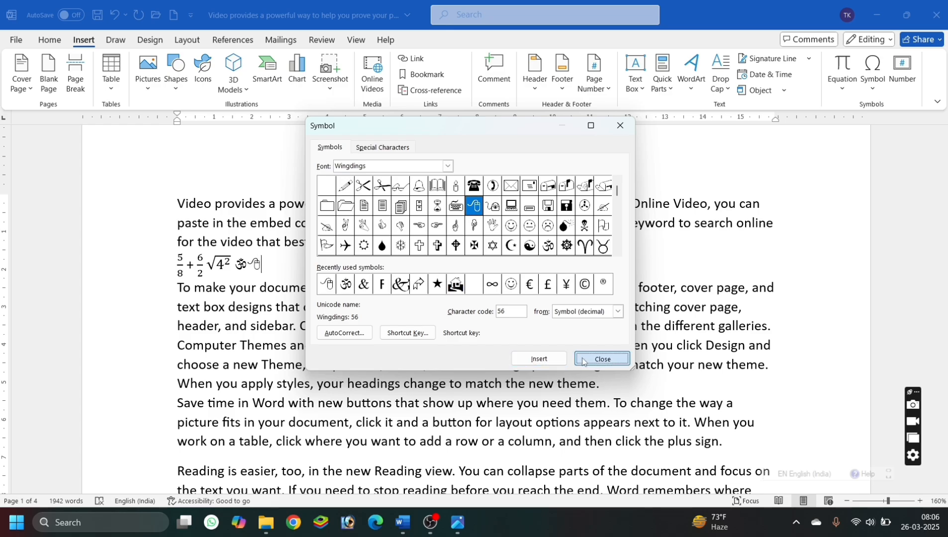
{"action": "left_click", "coordinate": [602, 360]}
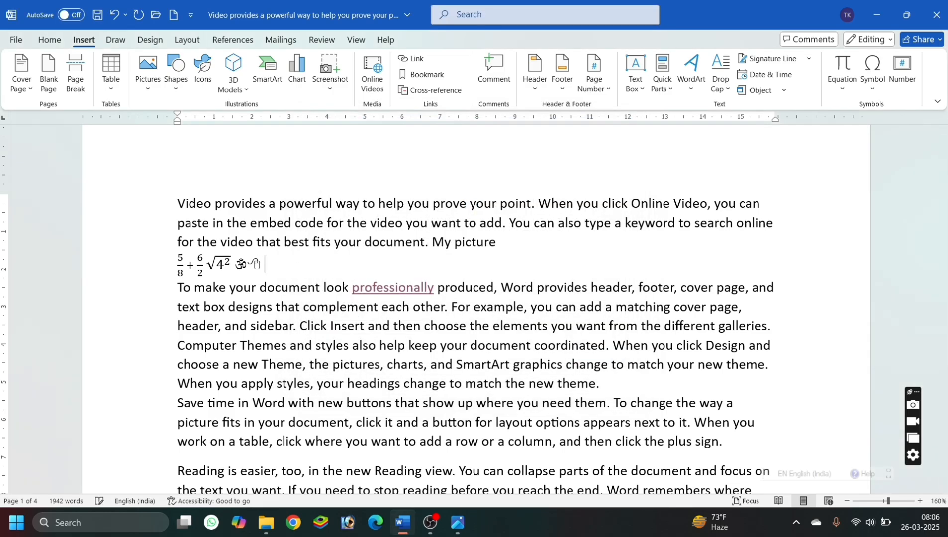
Add a smiley emoji after the mouse symbol using the :) text shortcut.
{"action": "type", "text": ":}"}
{"action": "key", "text": "BackSpace"}
{"action": "type", "text": ")"}
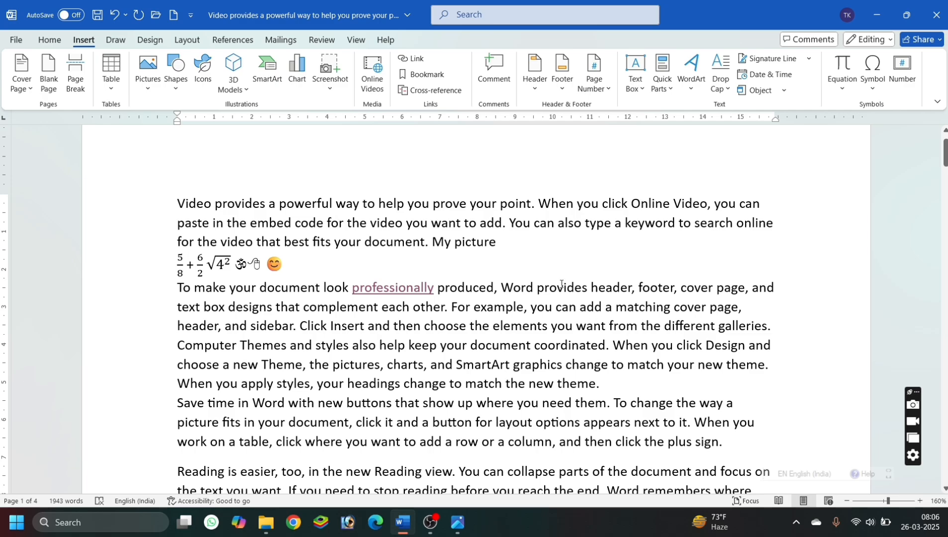
Add 400 after "My picture", followed by the number 400 inserted in the uppercase Roman format (I, II, III).
{"action": "left_click", "coordinate": [522, 241]}
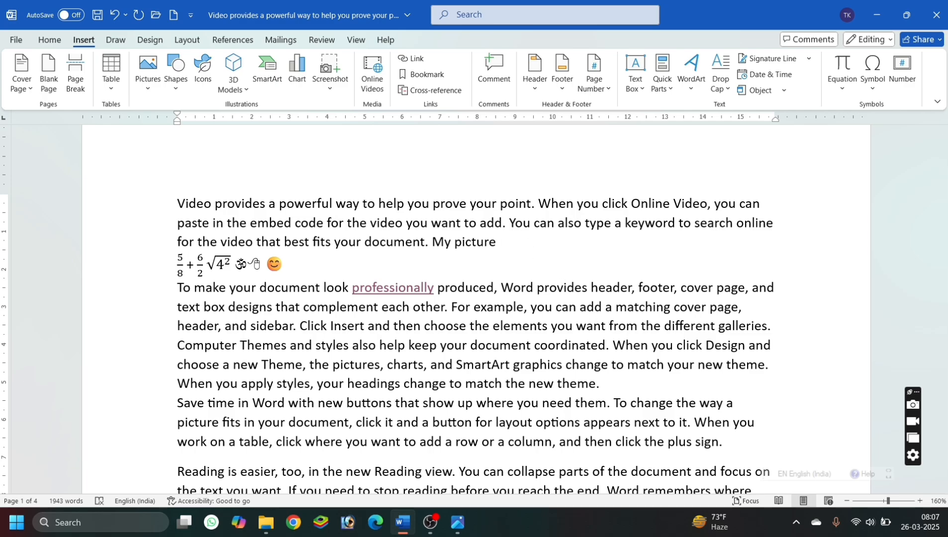
{"action": "type", "text": "400"}
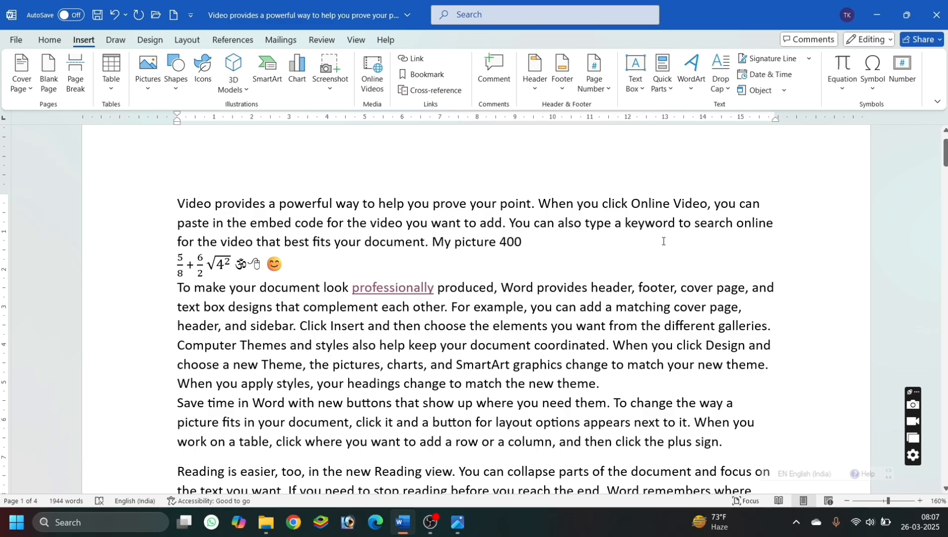
{"action": "left_click", "coordinate": [902, 73]}
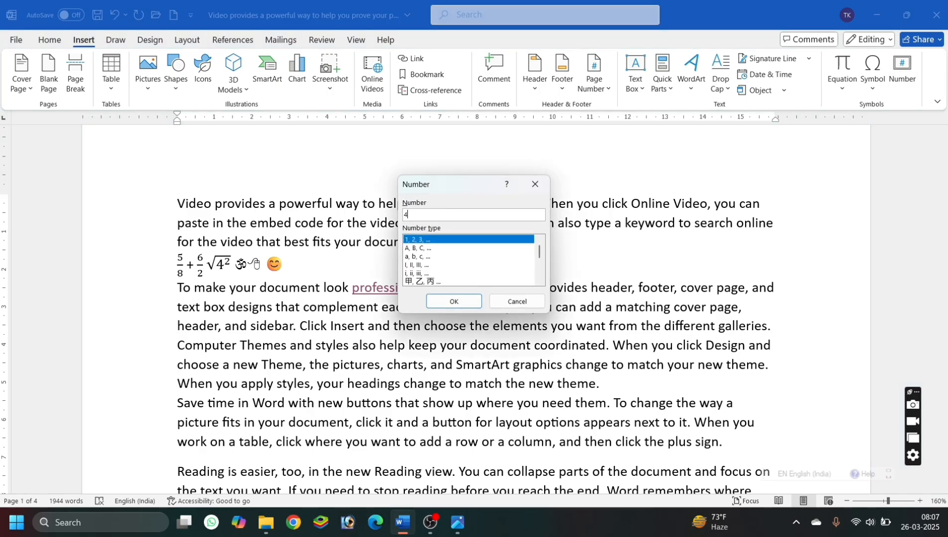
{"action": "left_click", "coordinate": [411, 267]}
{"action": "left_click", "coordinate": [451, 302]}
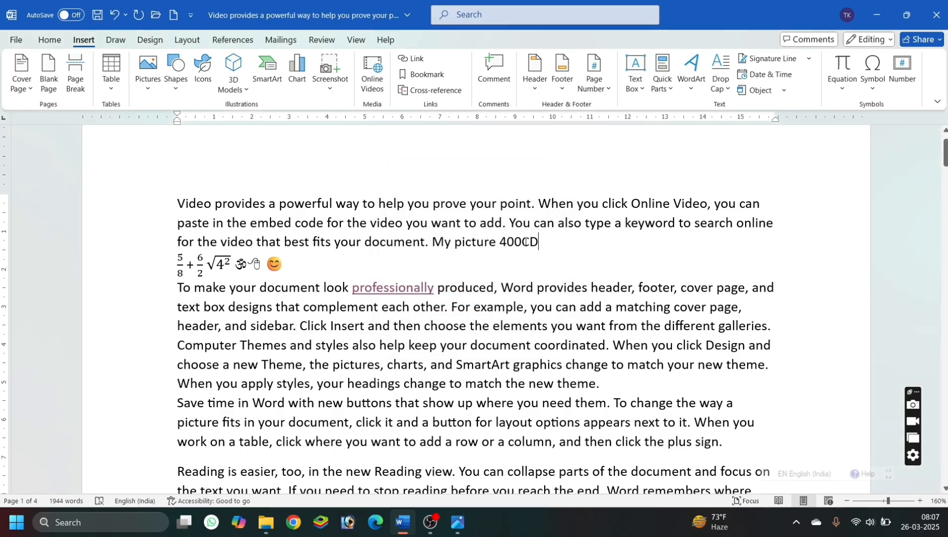
Insert the number 500 in the lowercase Roman format (i, ii, iii) after the smiley on the equation line.
{"action": "left_click", "coordinate": [381, 270]}
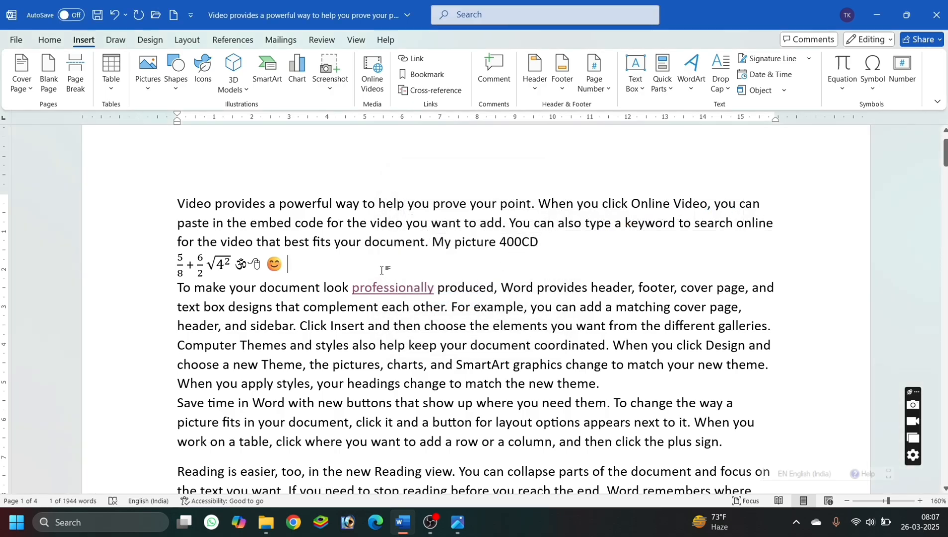
{"action": "left_click", "coordinate": [902, 62]}
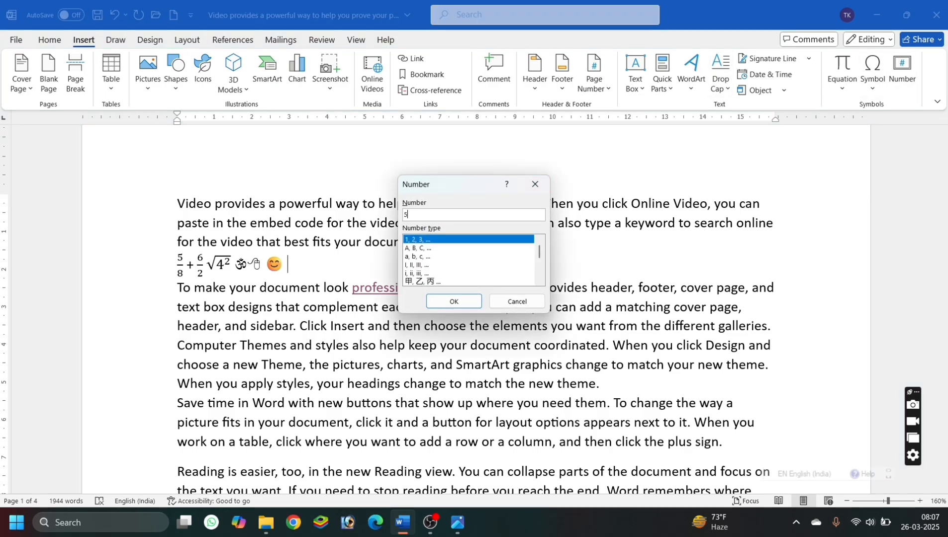
{"action": "left_click", "coordinate": [419, 273]}
{"action": "left_click", "coordinate": [439, 302]}
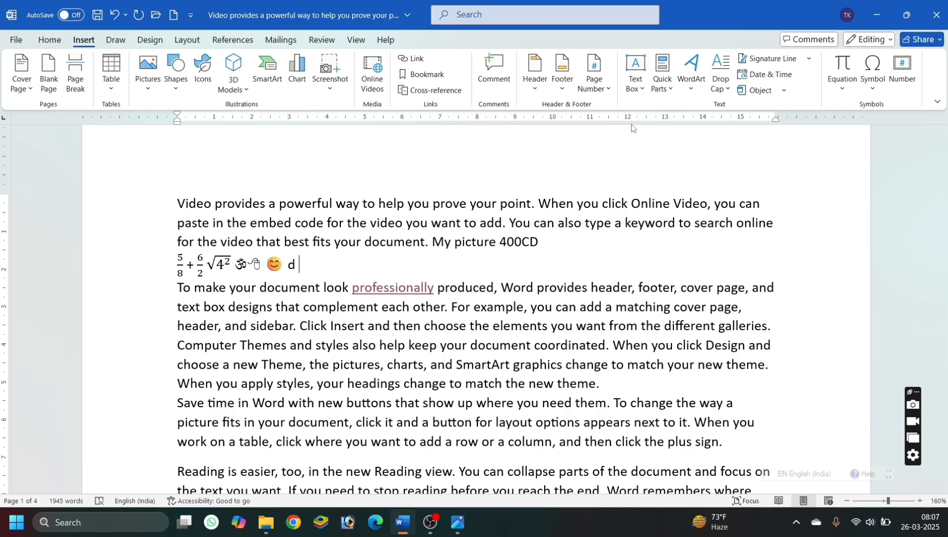
{"action": "scroll", "coordinate": [635, 219], "scroll_direction": "up", "scroll_amount": 1}
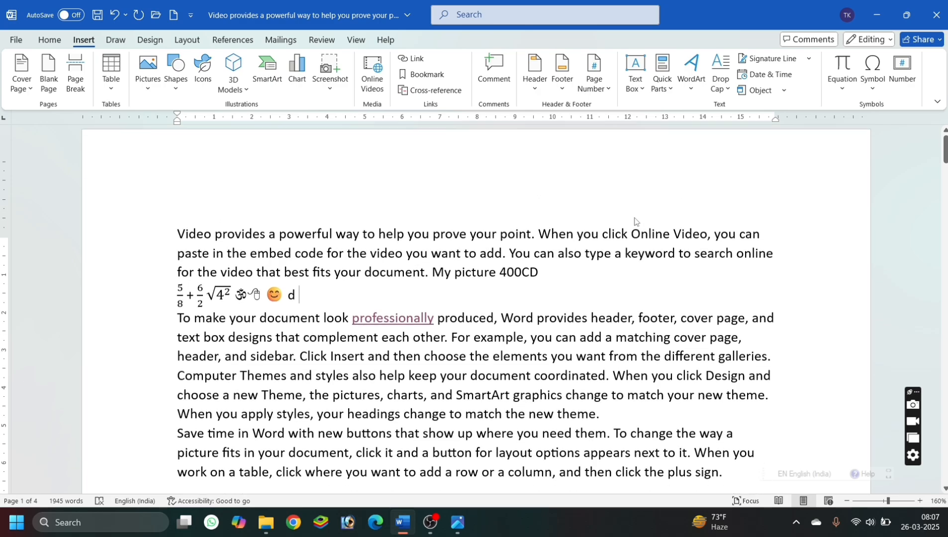
{"action": "scroll", "coordinate": [635, 218], "scroll_direction": "down", "scroll_amount": 1}
{"action": "scroll", "coordinate": [635, 217], "scroll_direction": "up", "scroll_amount": 1}
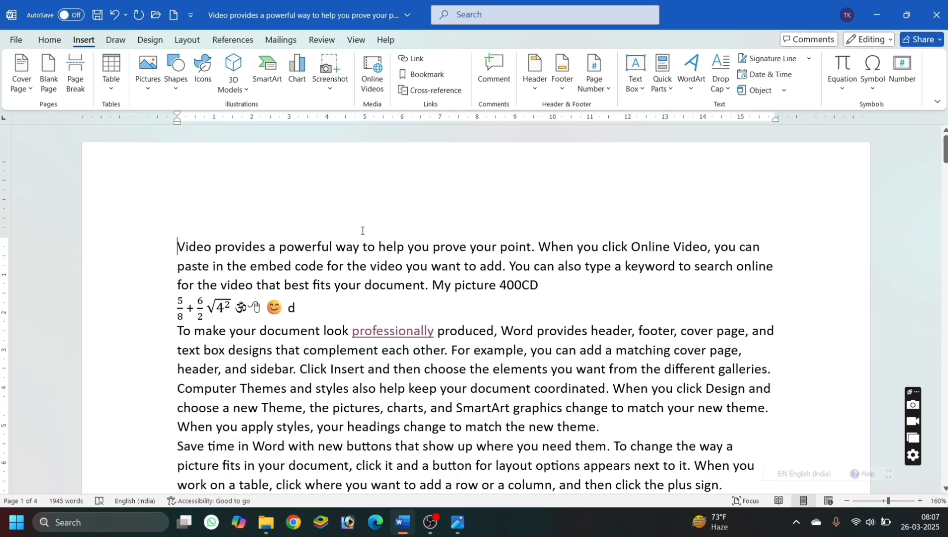
{"action": "scroll", "coordinate": [362, 230], "scroll_direction": "down", "scroll_amount": 5}
{"action": "scroll", "coordinate": [362, 230], "scroll_direction": "up", "scroll_amount": 5}
{"action": "left_click", "coordinate": [430, 522]}
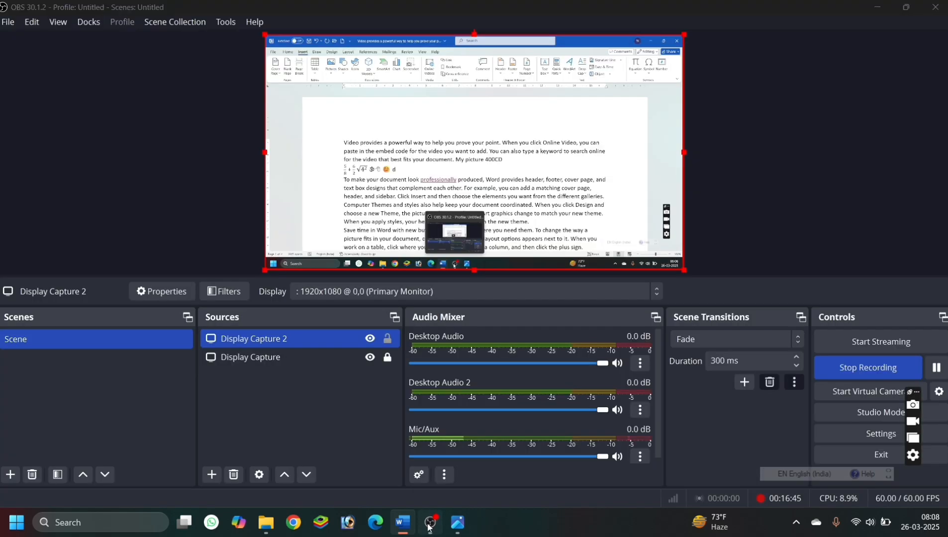
{"action": "left_click", "coordinate": [851, 373]}
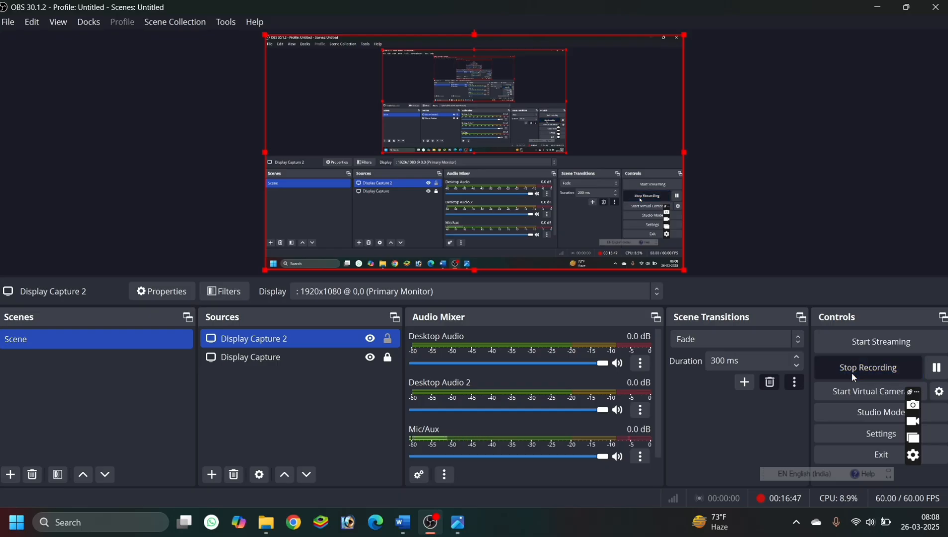